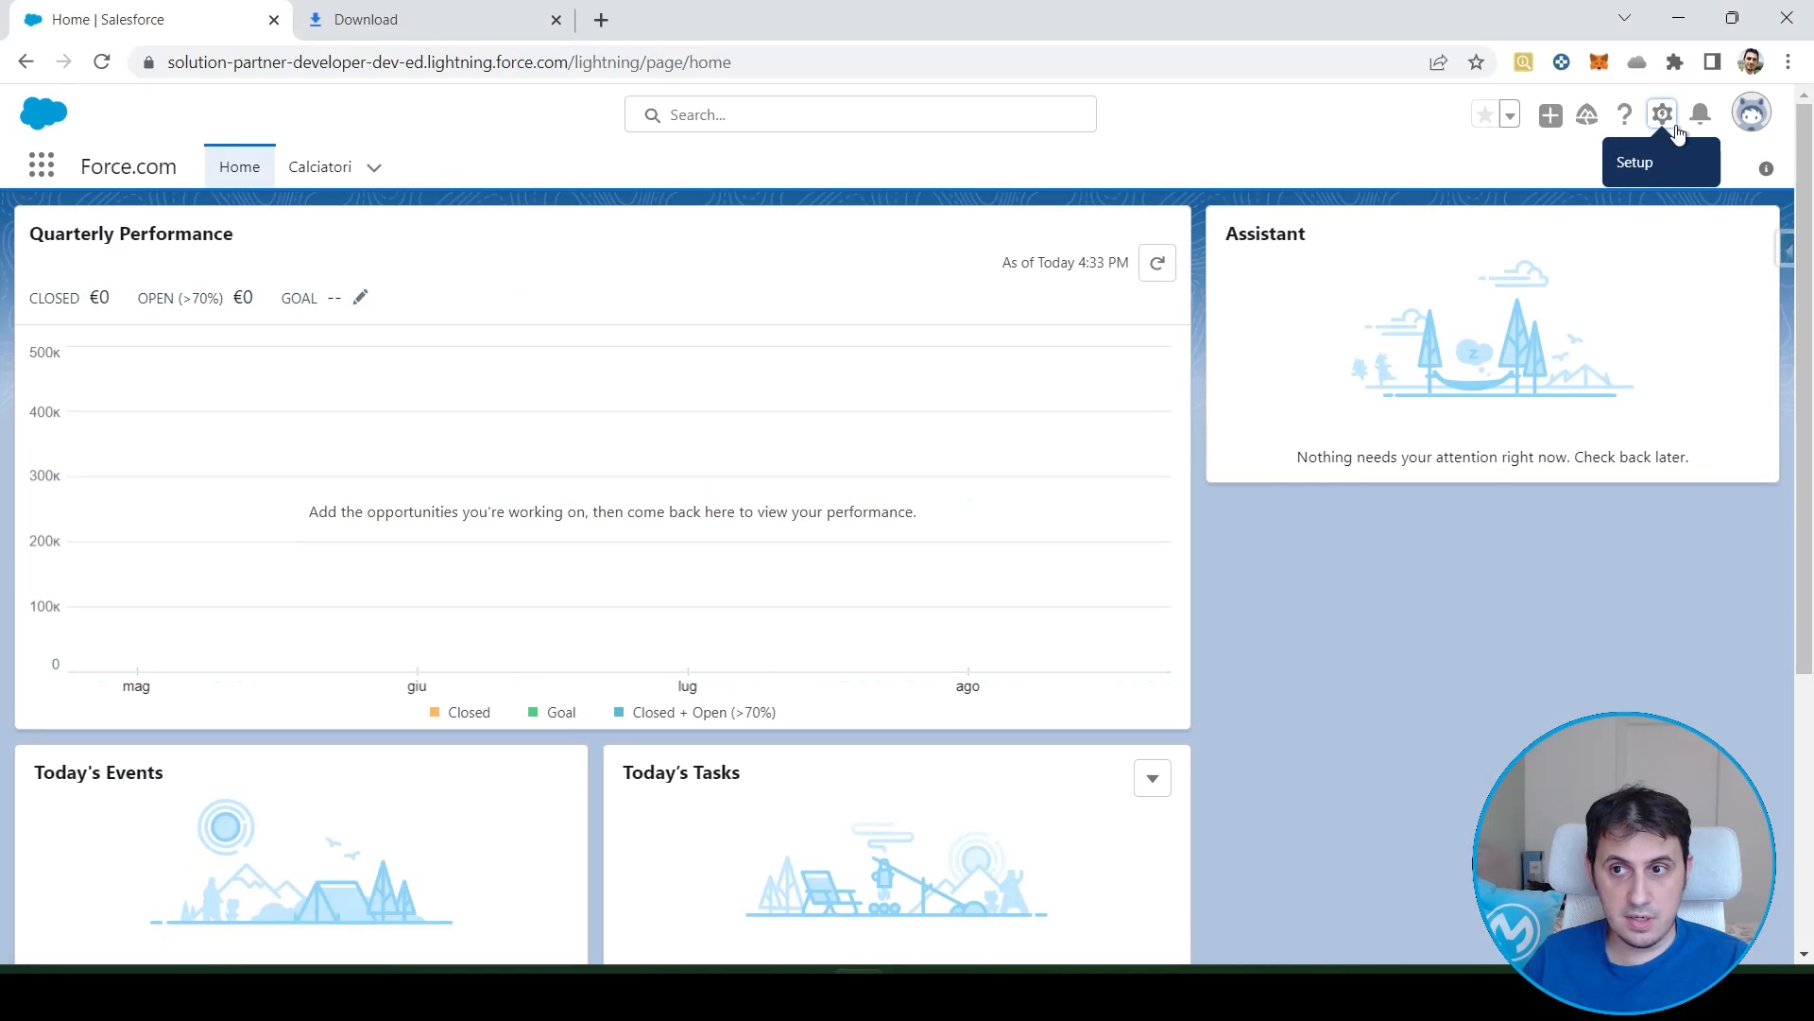
Open Salesforce Setup from the gear menu and find Certificate and Key Management by searching 'certi'.
{"action": "left_click", "coordinate": [1662, 115]}
{"action": "left_click", "coordinate": [1578, 173]}
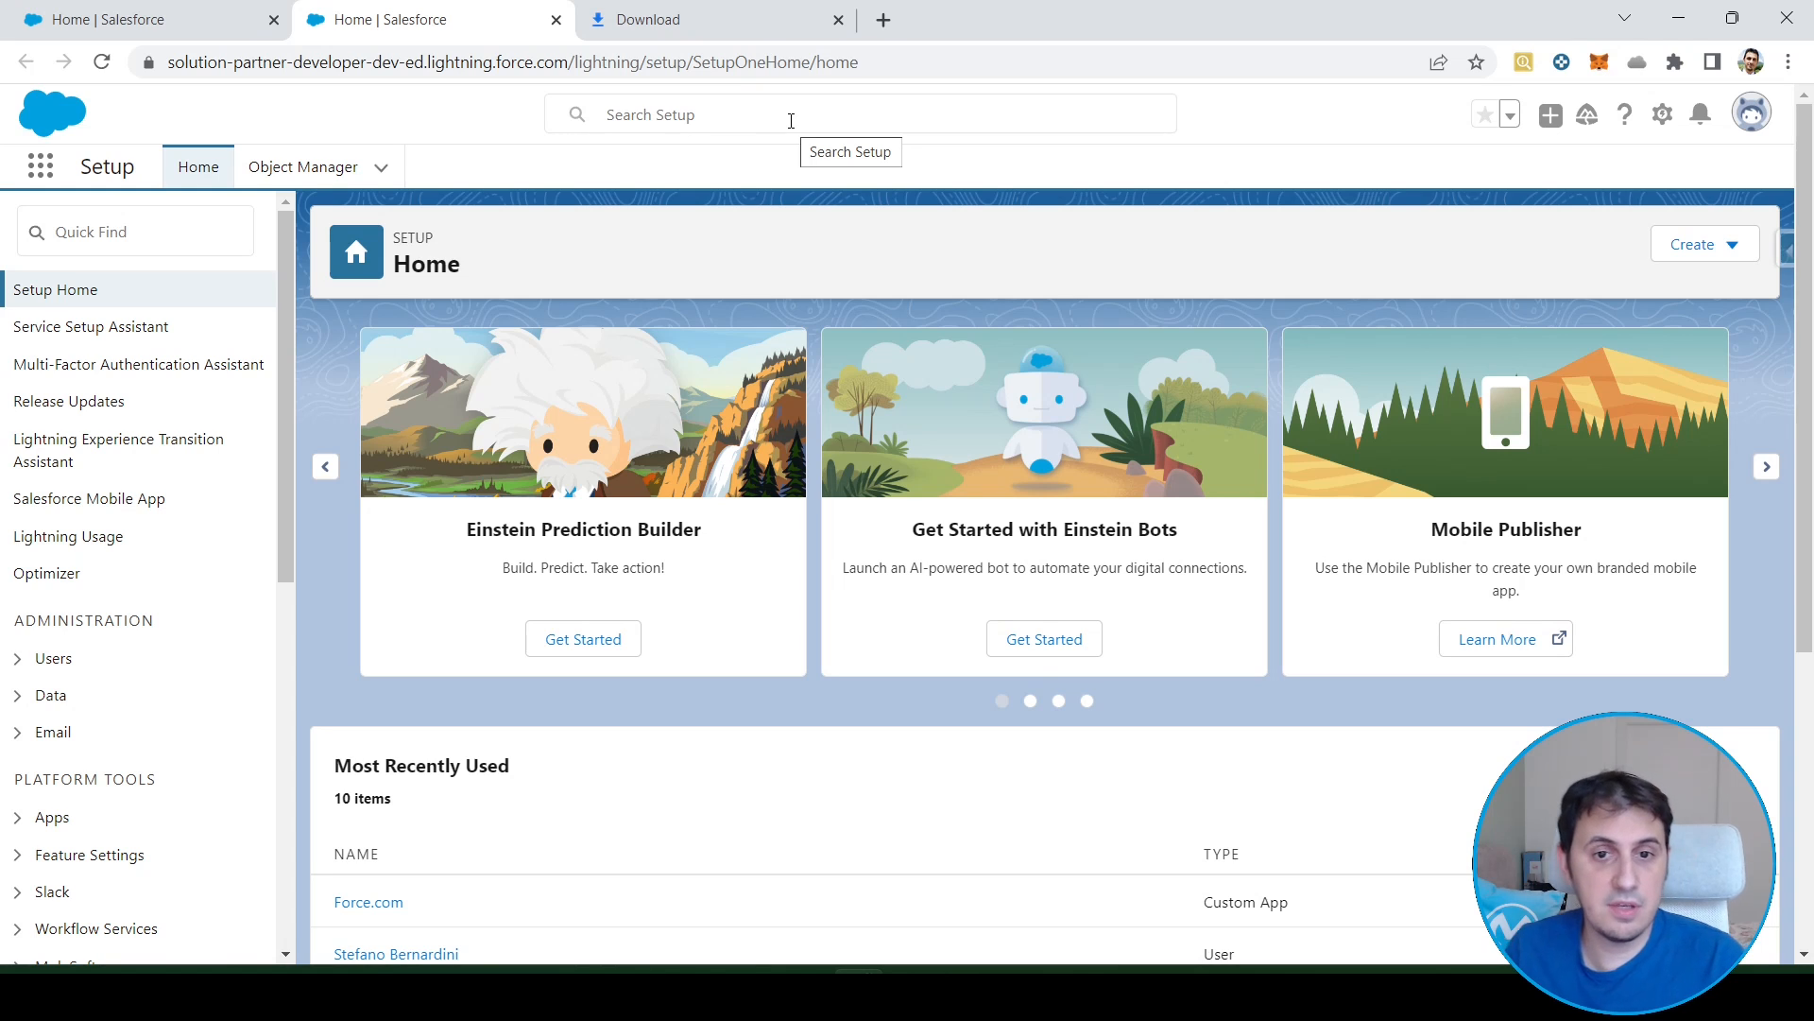
{"action": "left_click", "coordinate": [791, 120]}
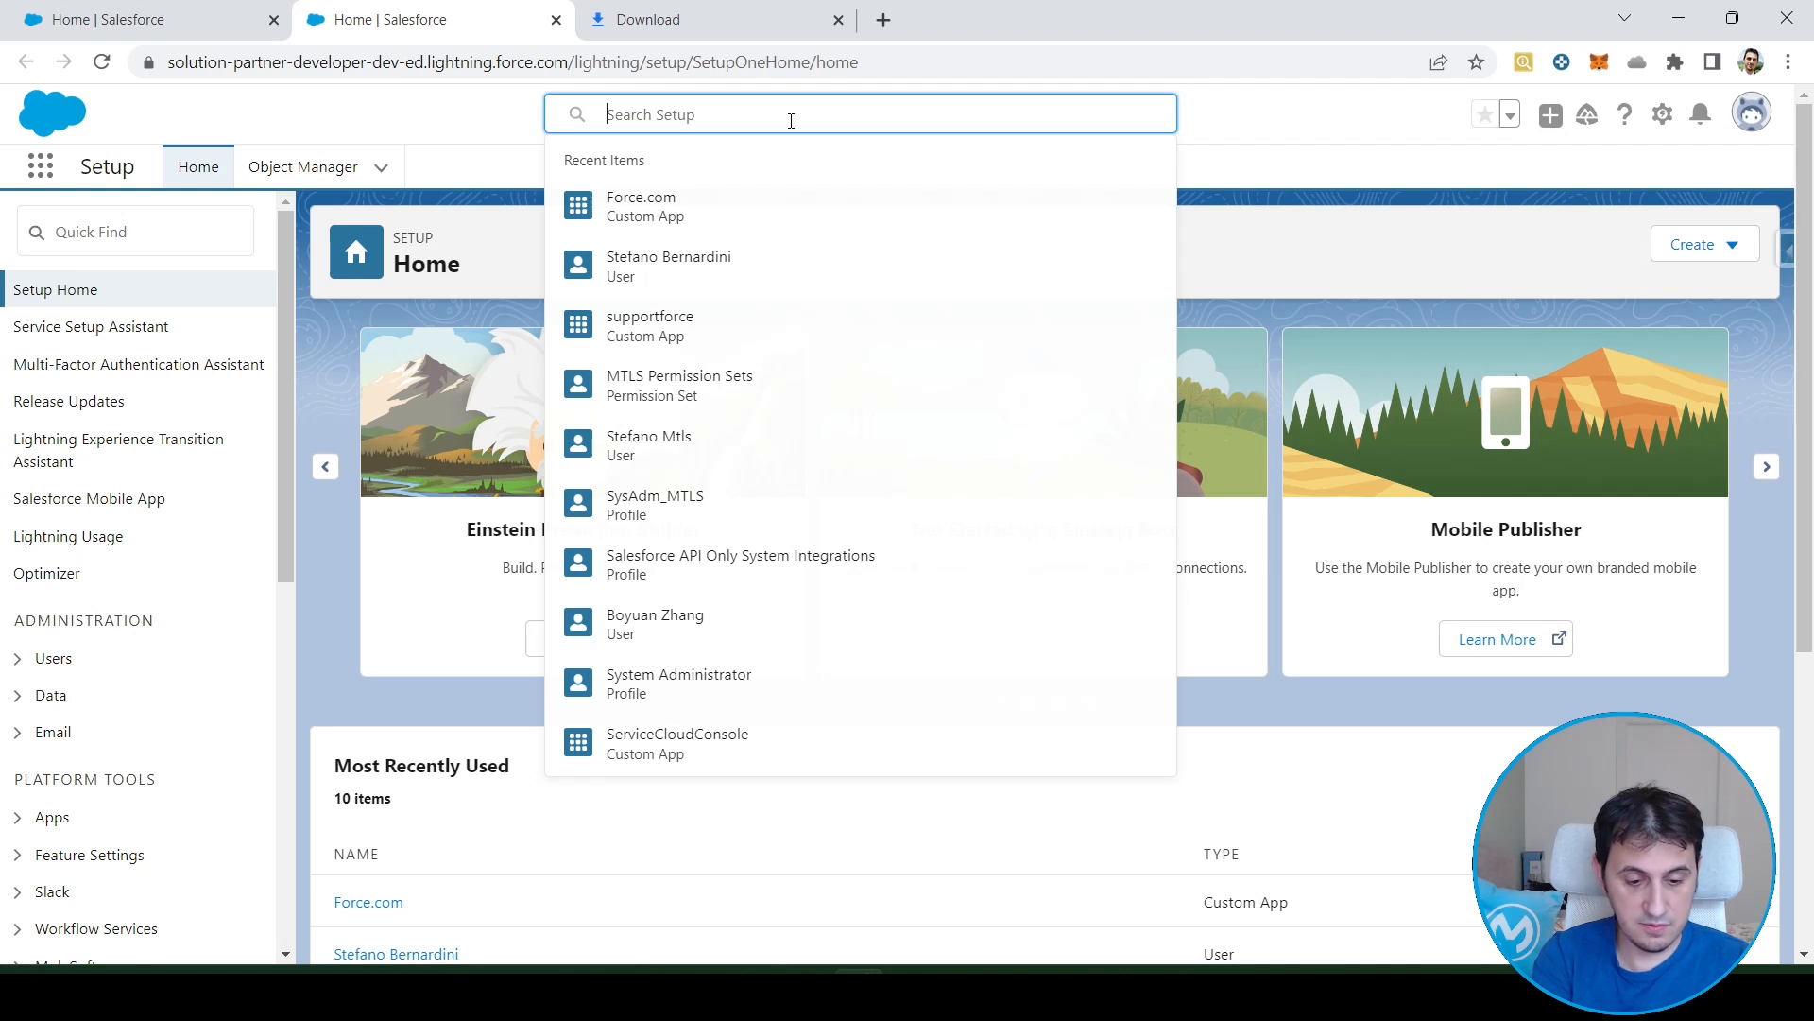
{"action": "type", "text": "certi"}
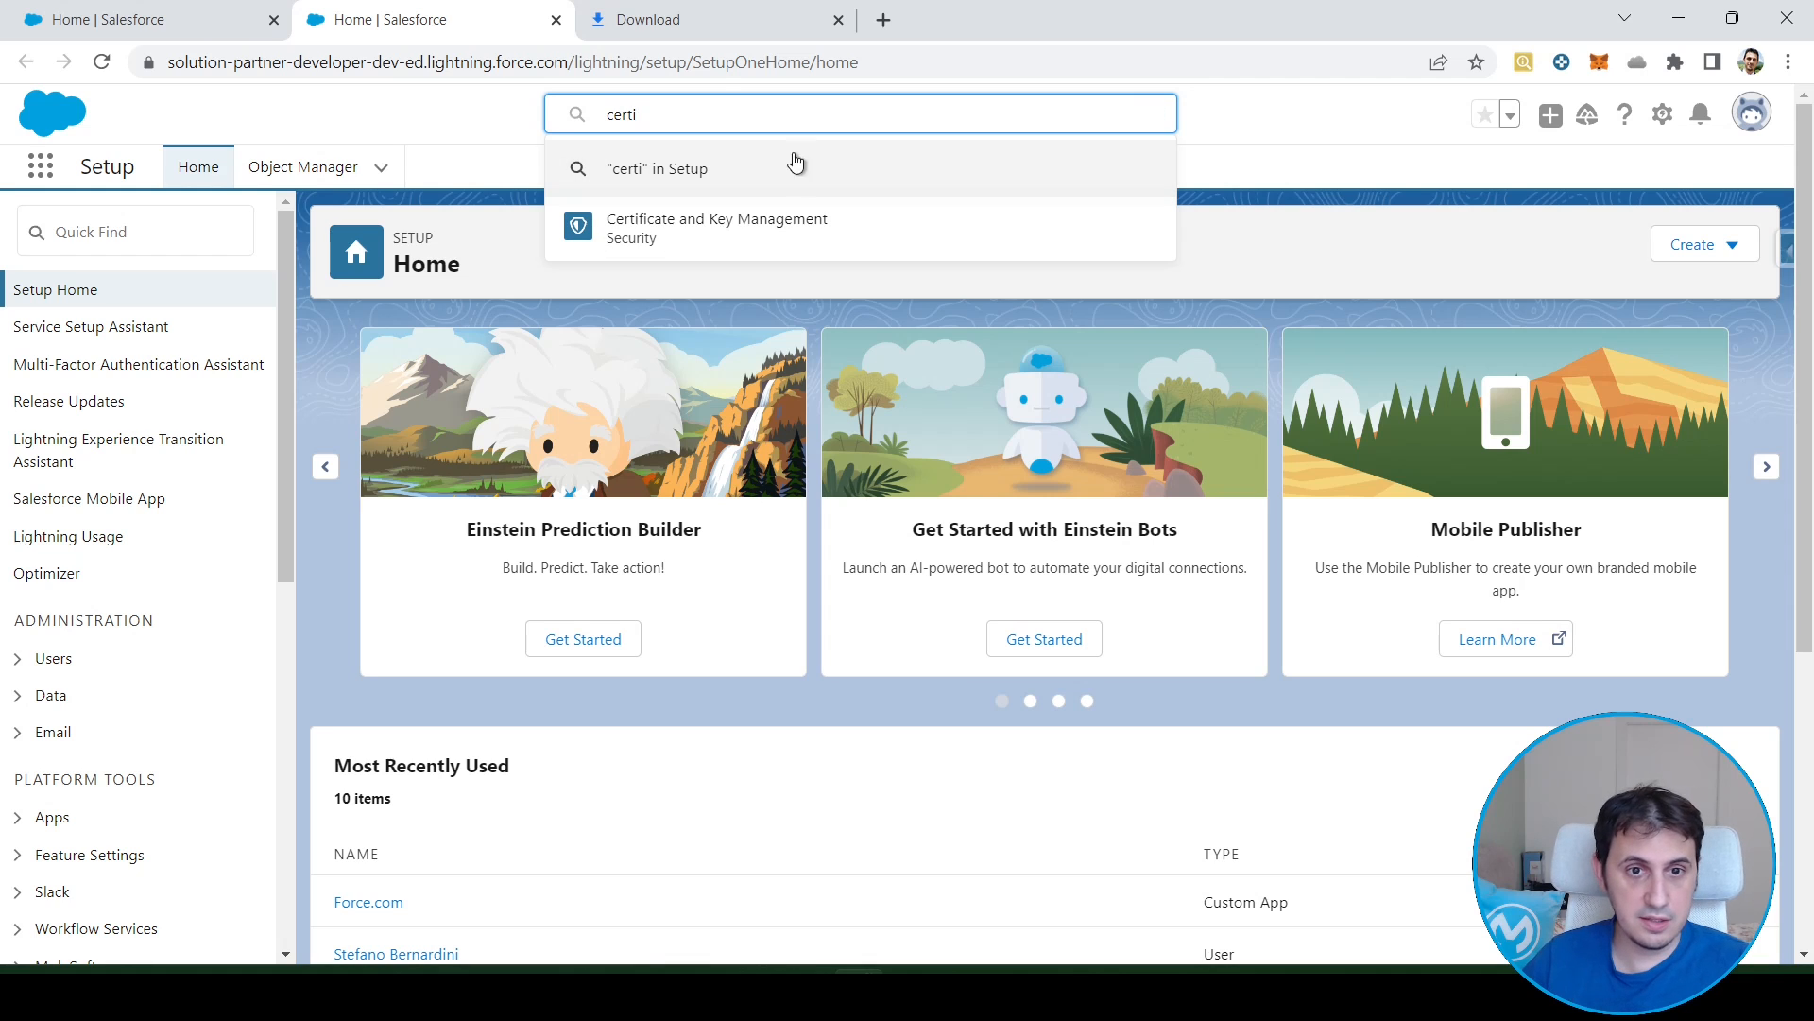
{"action": "left_click", "coordinate": [797, 212]}
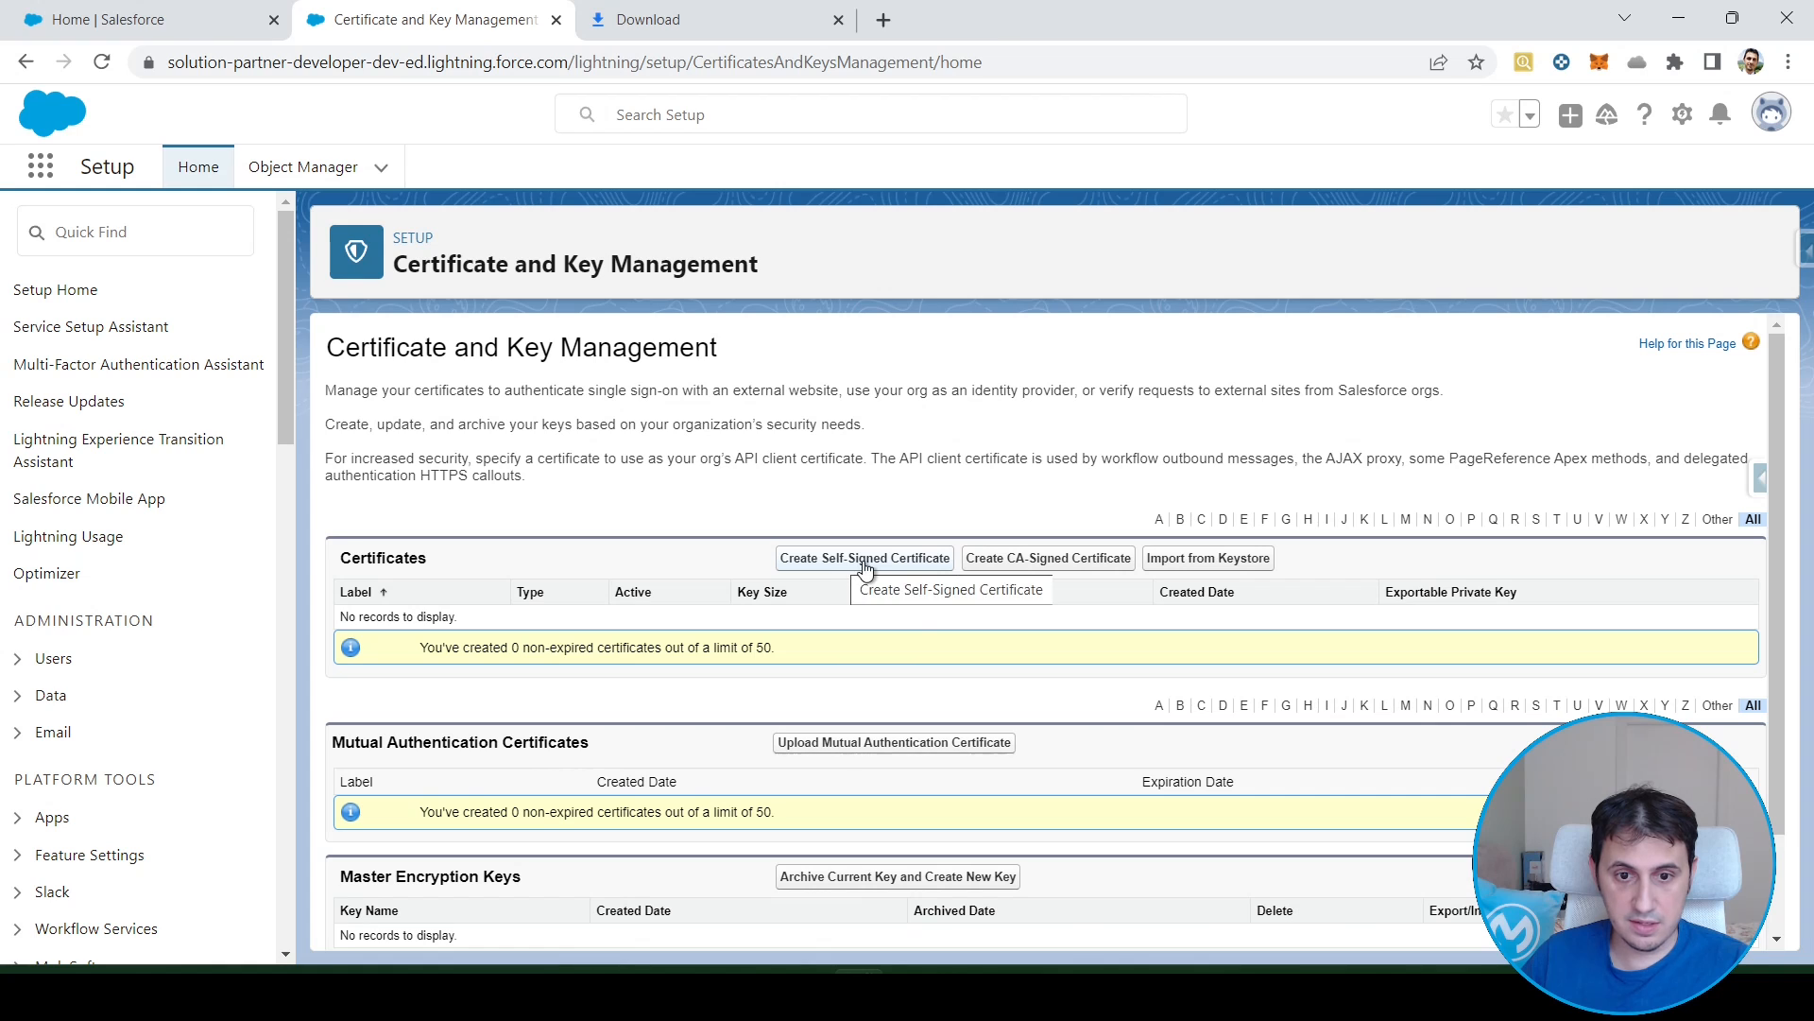
Create and save a self-signed certificate labelled cert1_self_salesforce.
{"action": "left_click", "coordinate": [864, 559]}
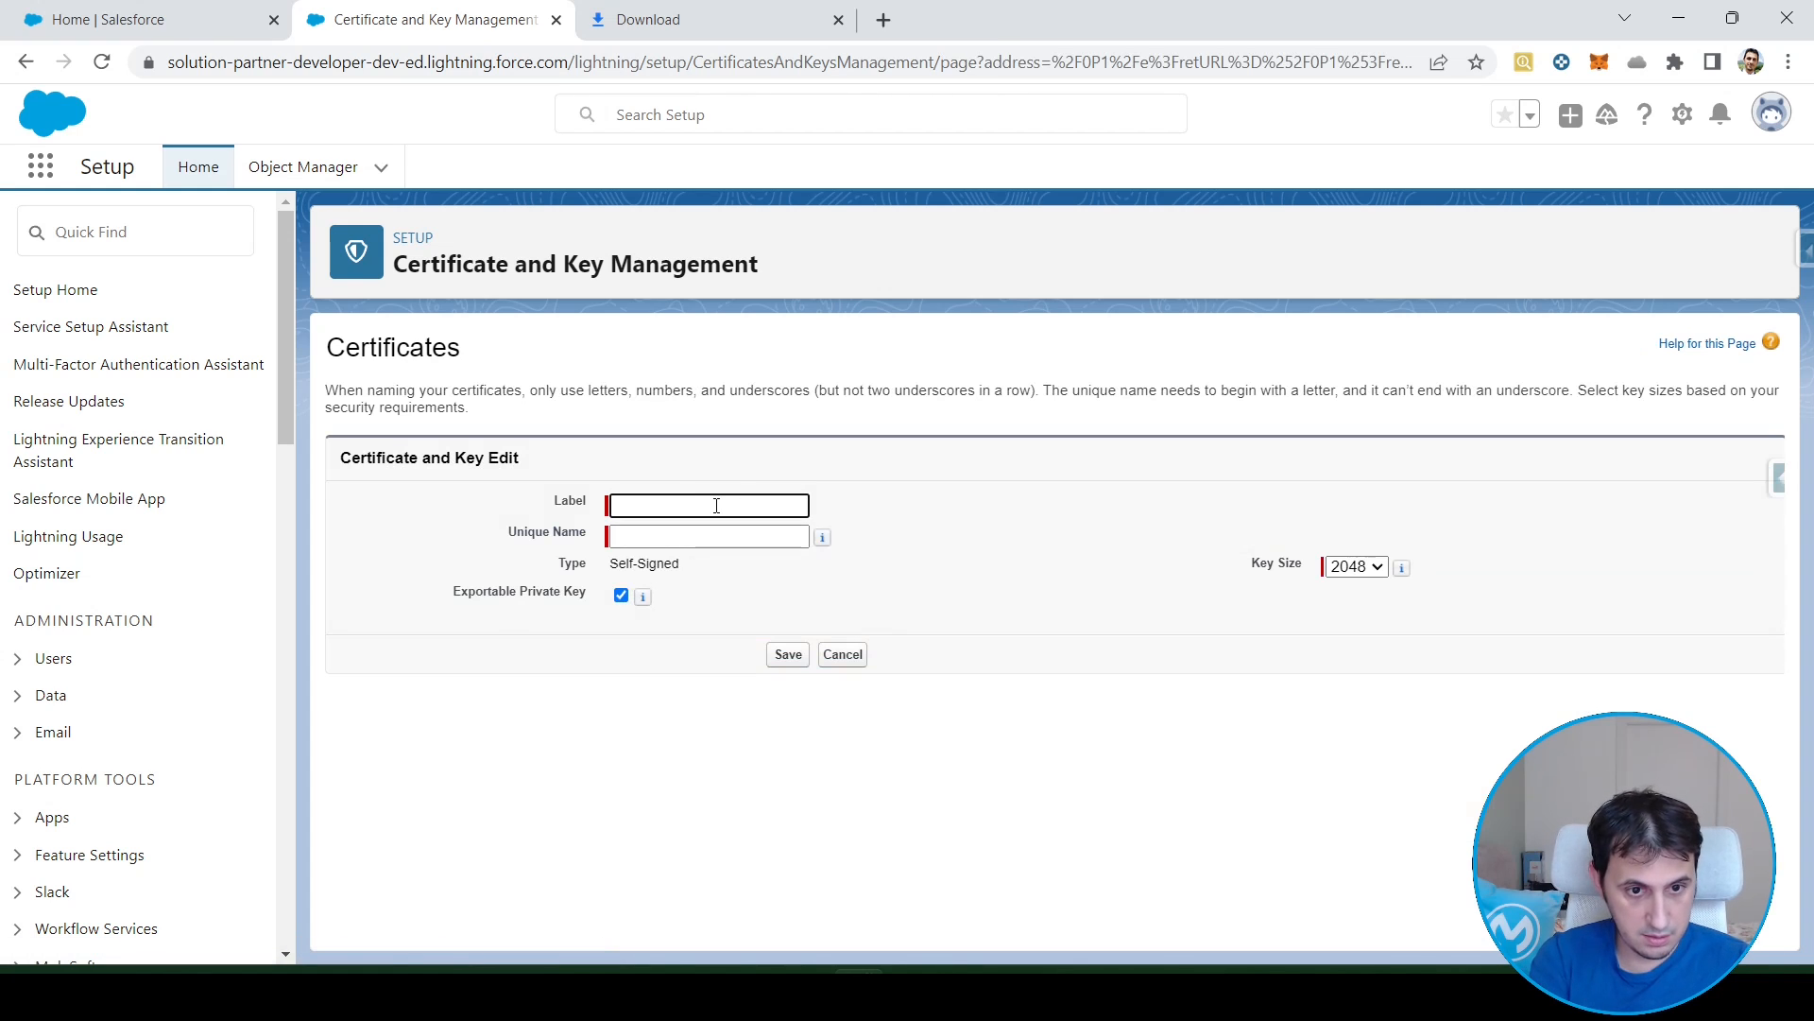
{"action": "type", "text": "cert1_"}
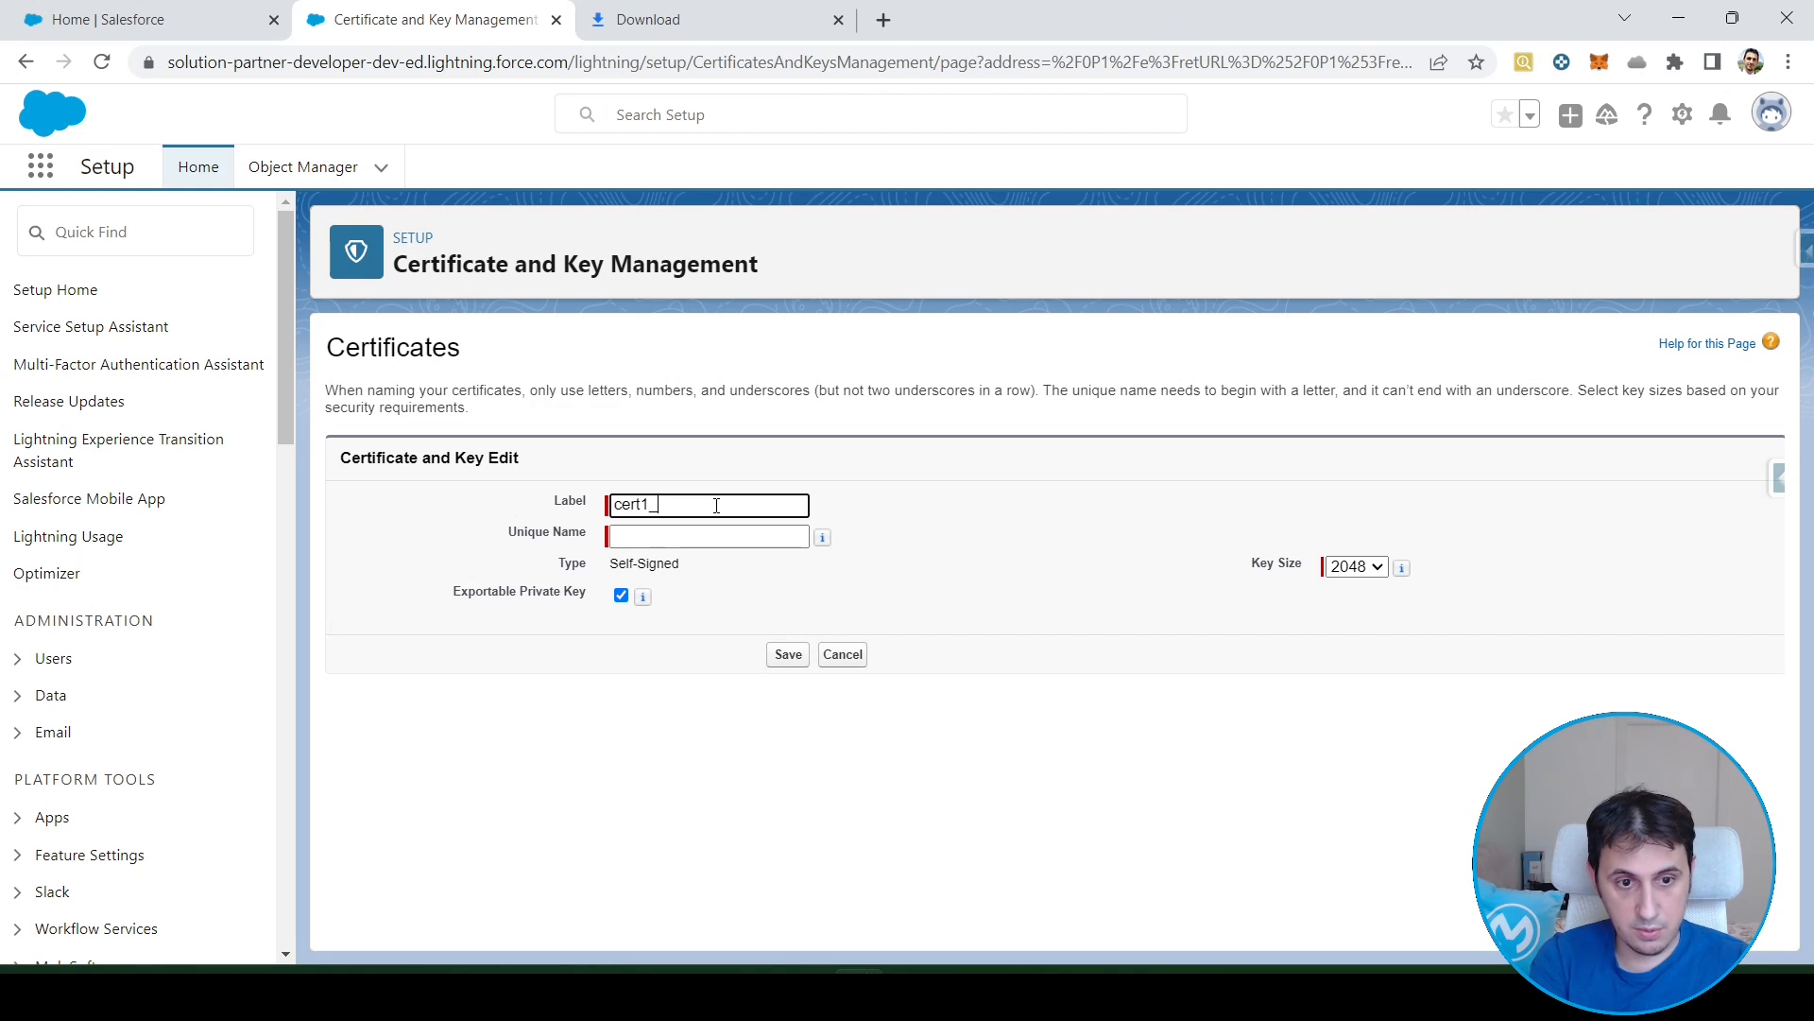
{"action": "type", "text": "self"}
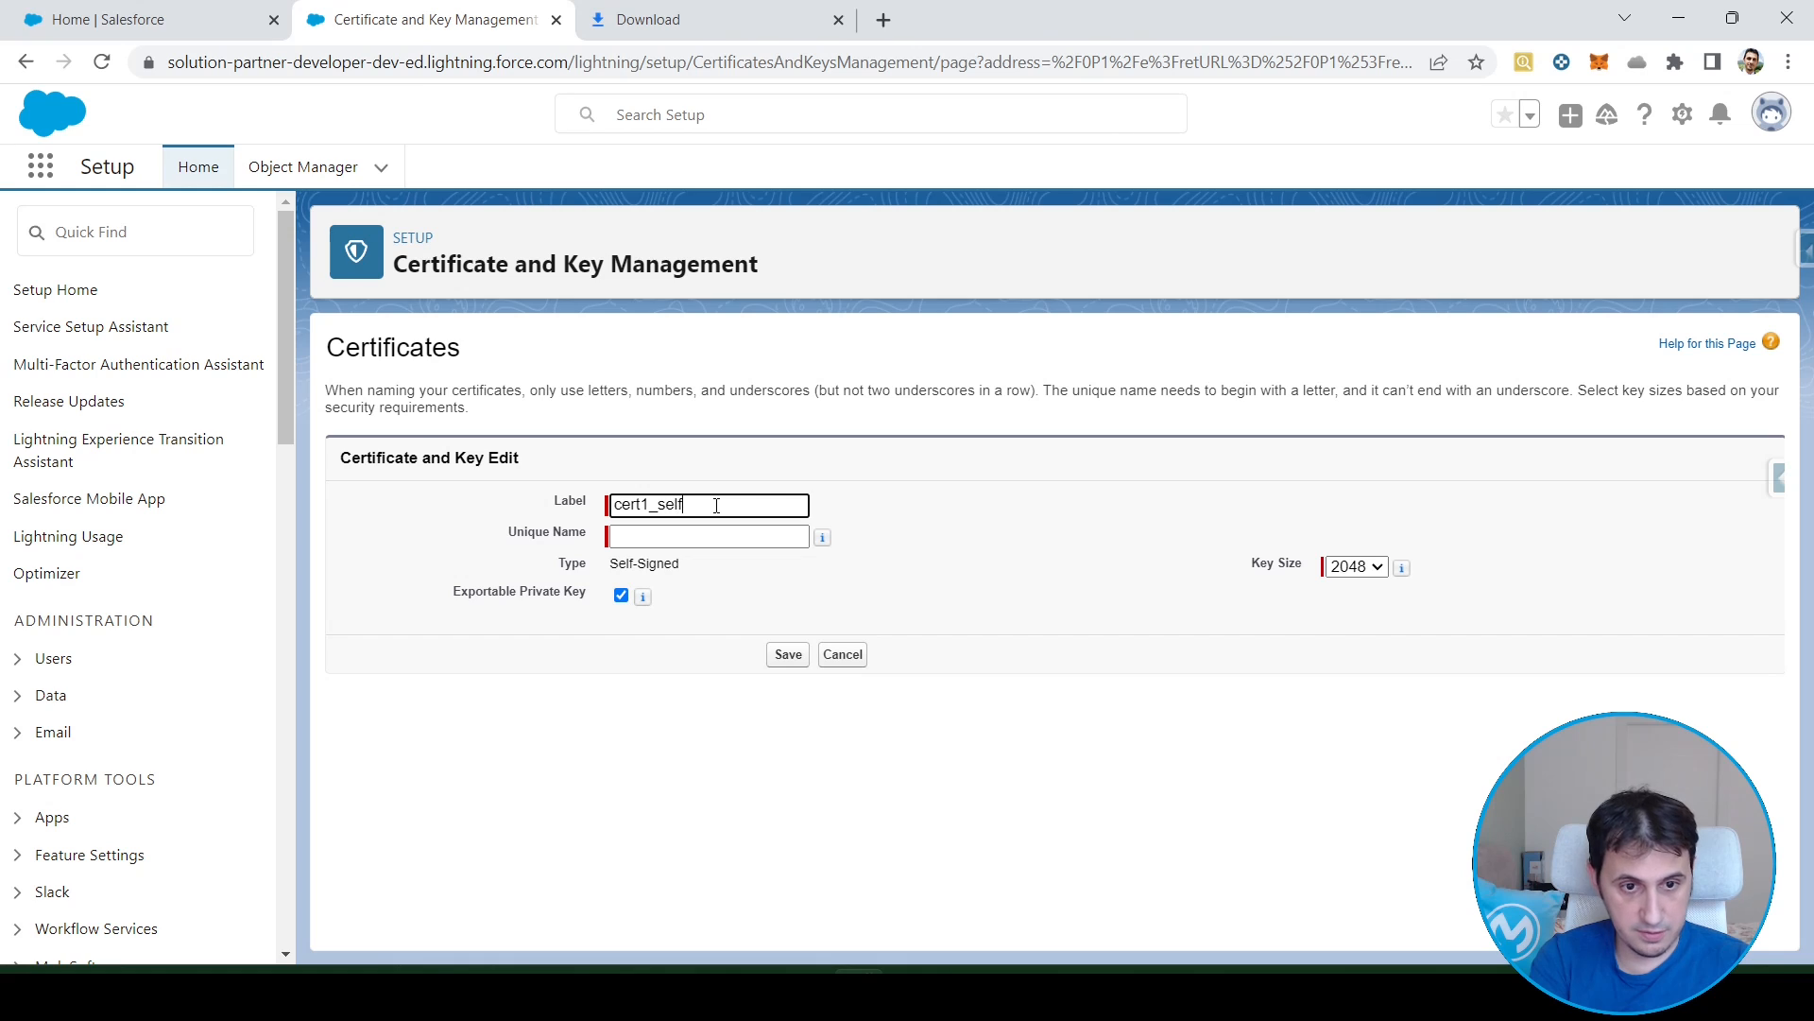
{"action": "type", "text": "_salesforce"}
{"action": "left_click", "coordinate": [743, 565]}
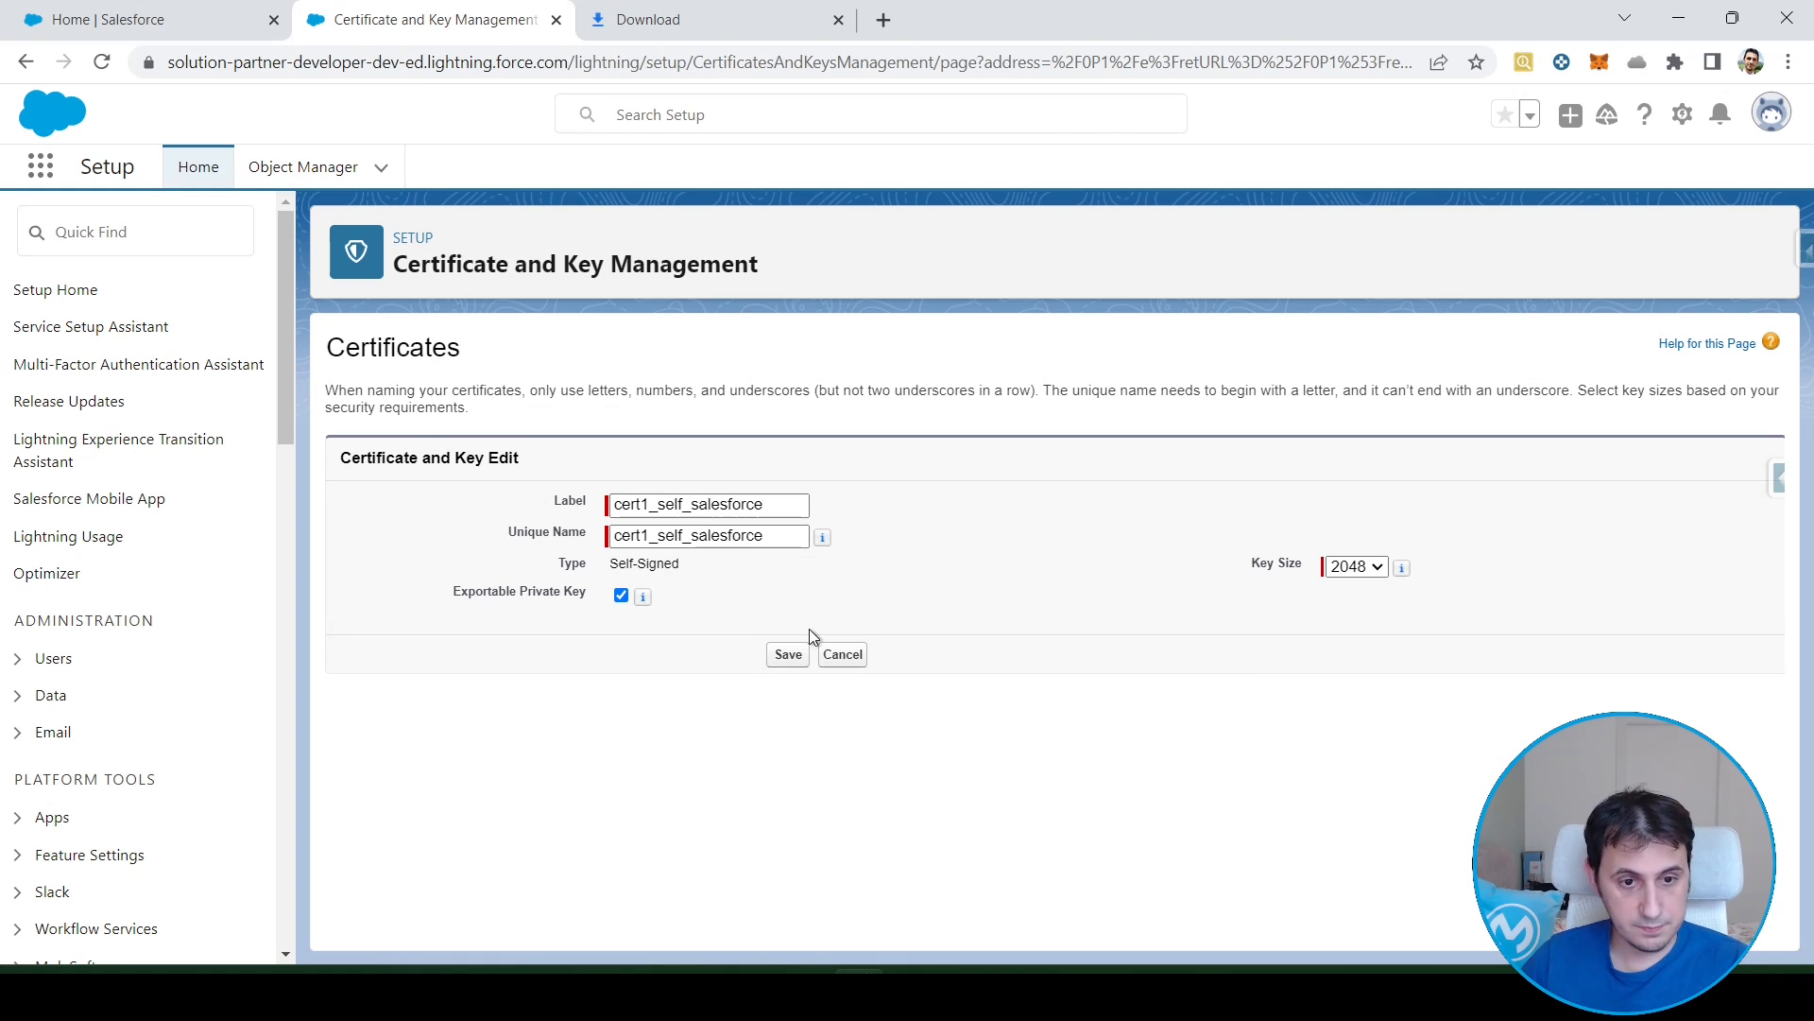
{"action": "left_click", "coordinate": [790, 655]}
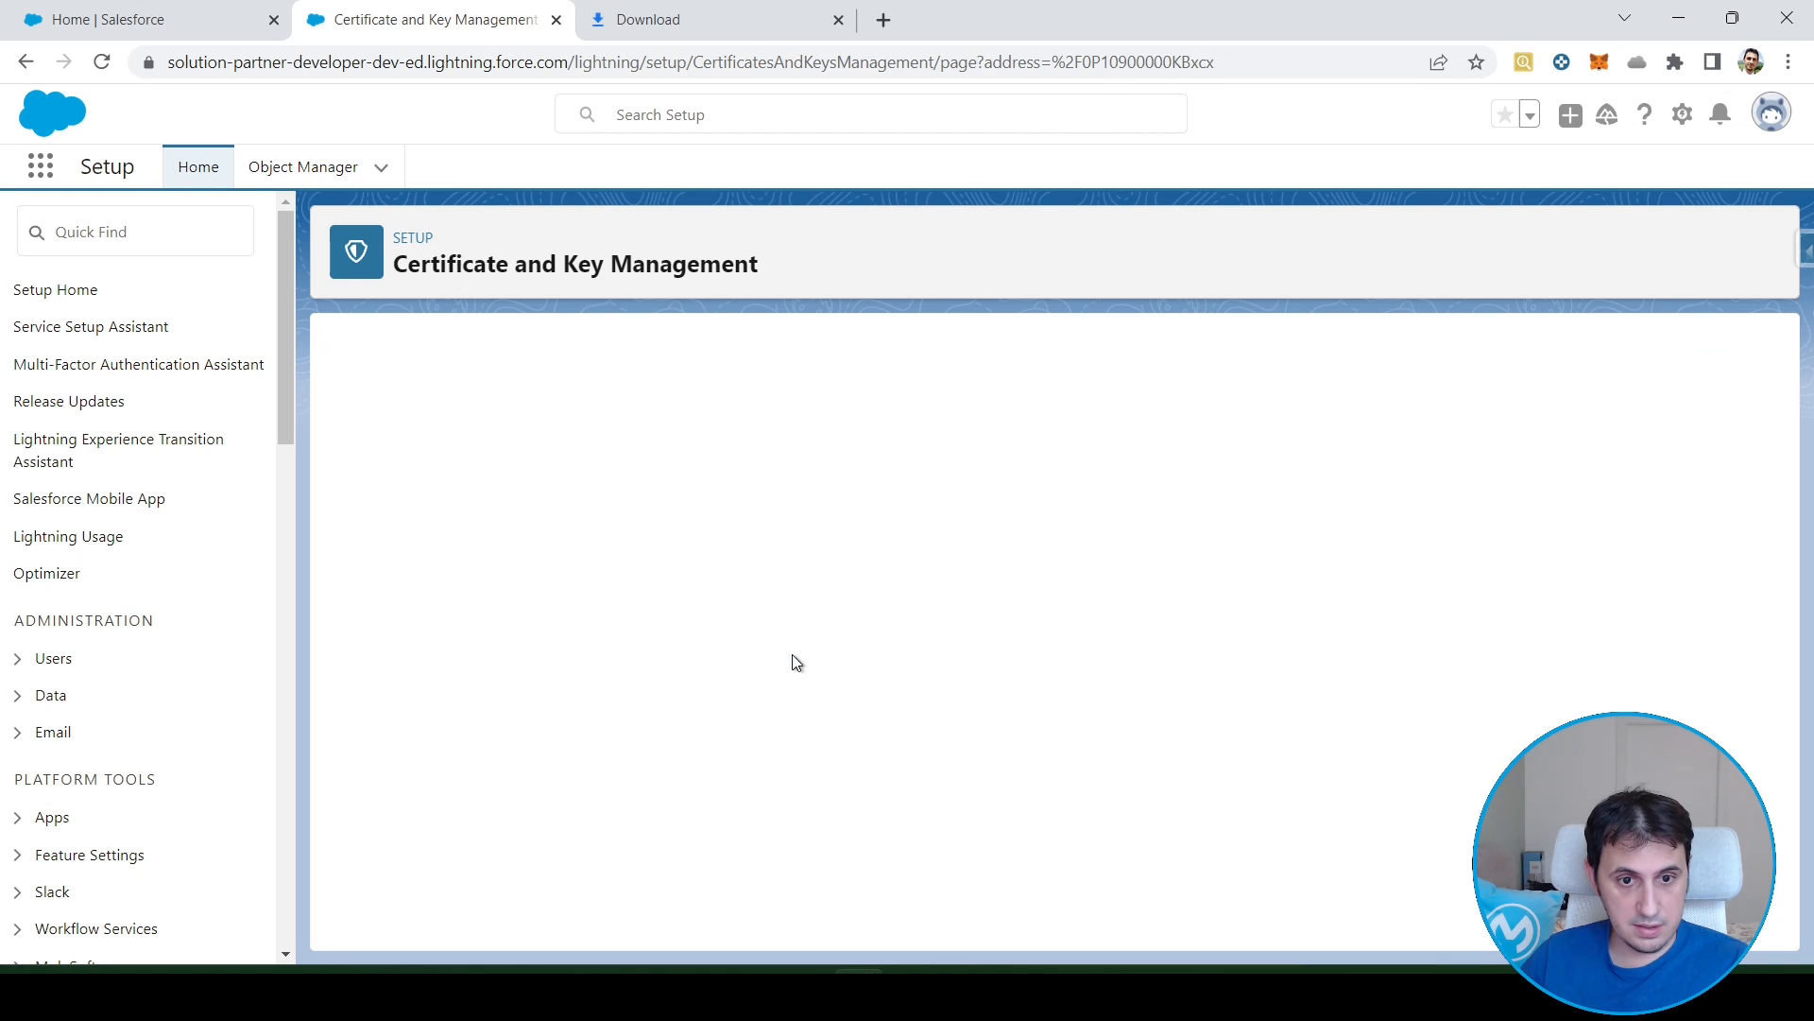
Download cert1_self_salesforce.crt to Documents.
{"action": "left_click", "coordinate": [940, 571]}
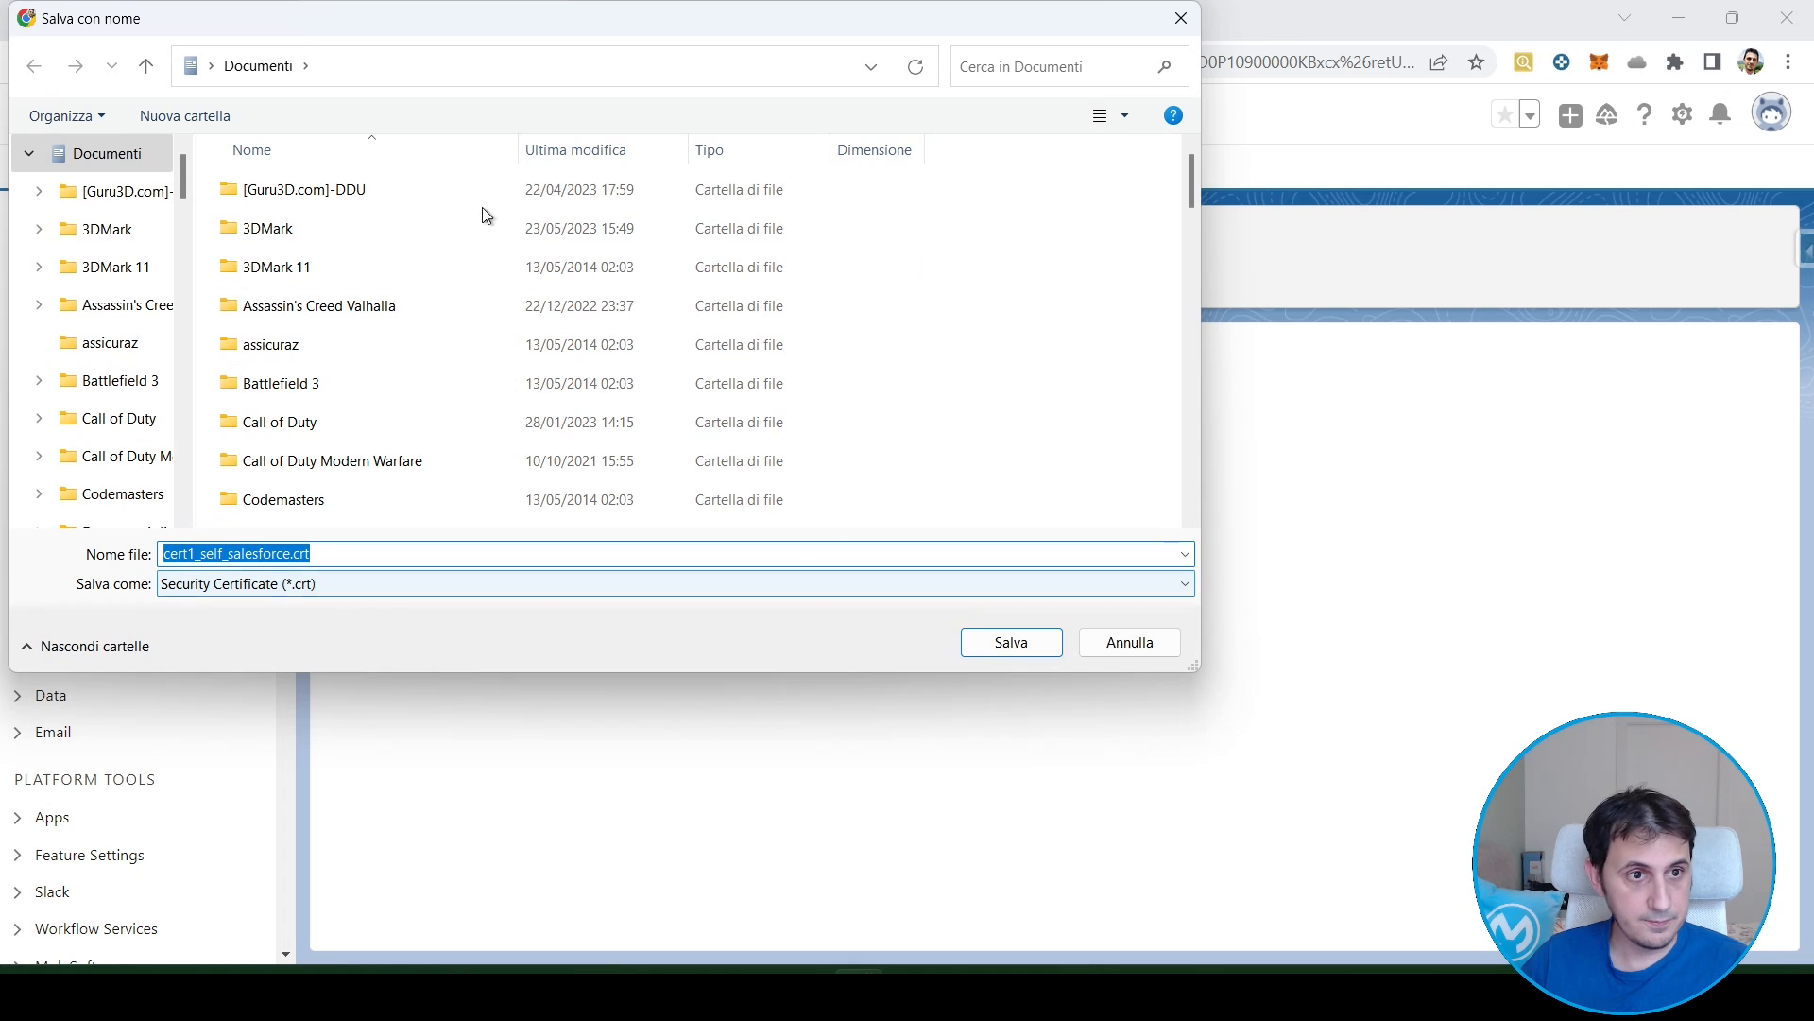
{"action": "left_click", "coordinate": [1006, 645]}
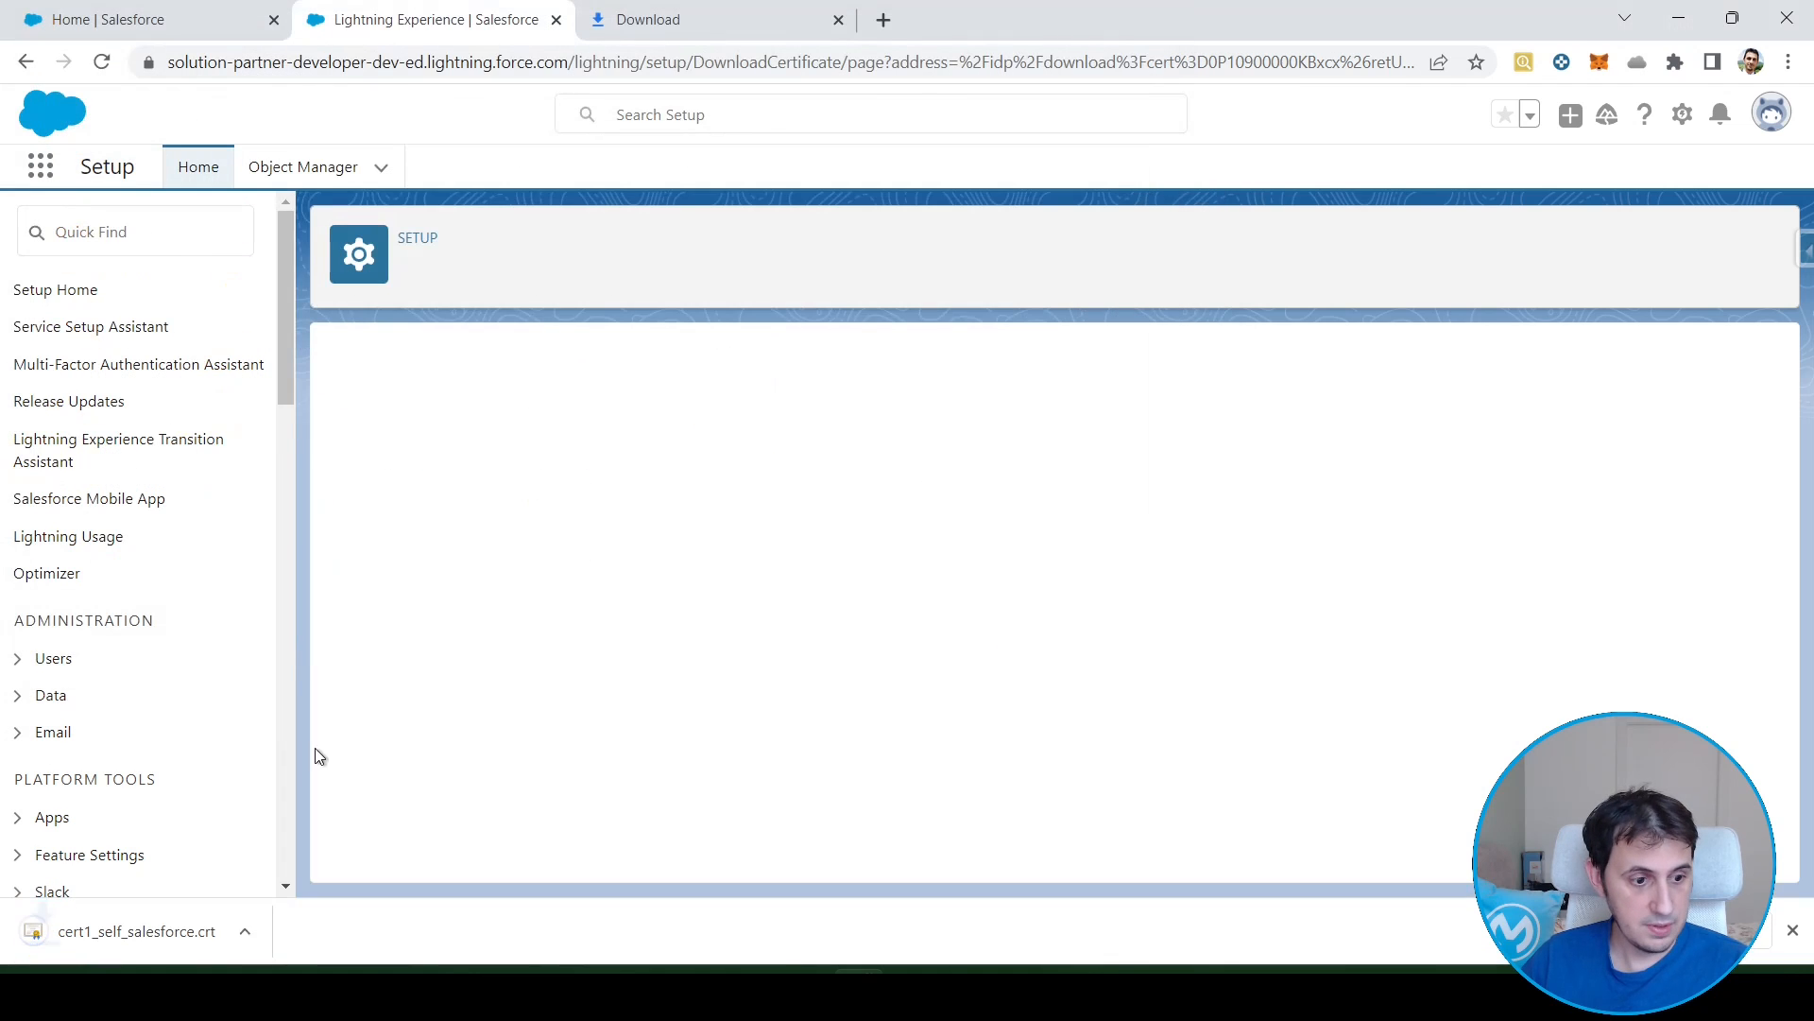
{"action": "left_click", "coordinate": [26, 66]}
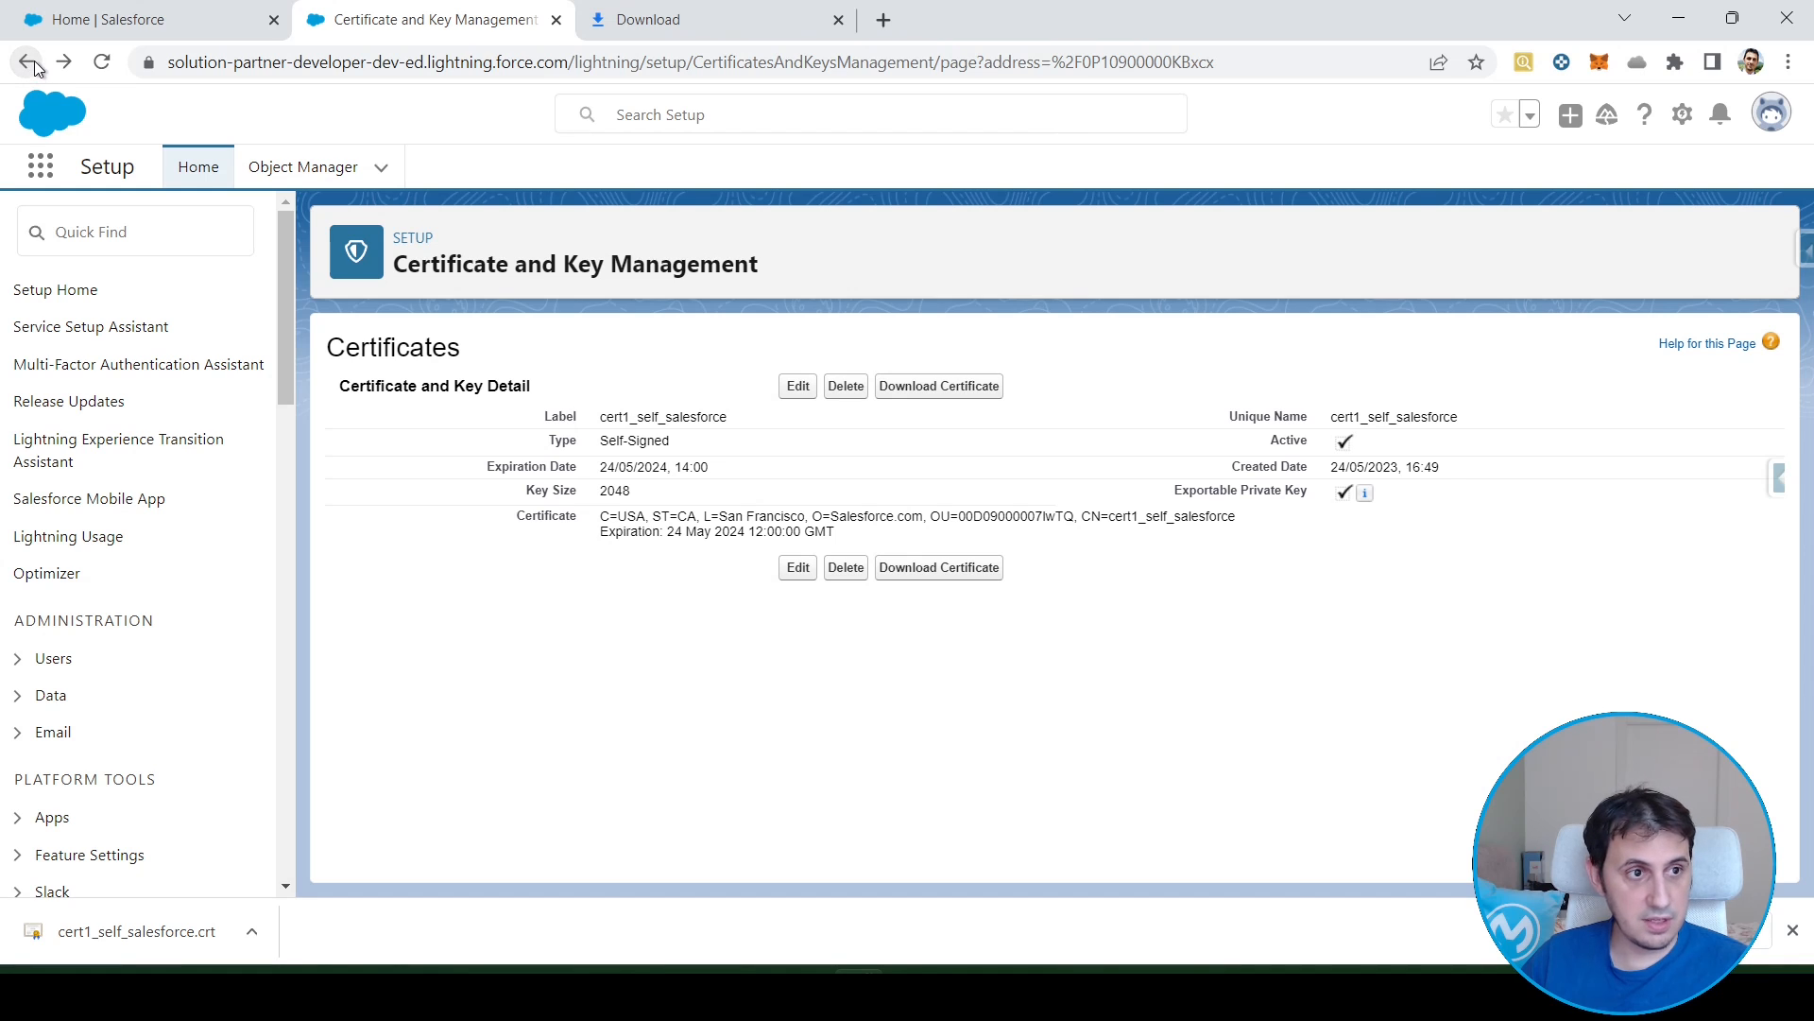
Export the certificates to a password-protected Java keystore and save the .jks file to Documents.
{"action": "left_click", "coordinate": [29, 65]}
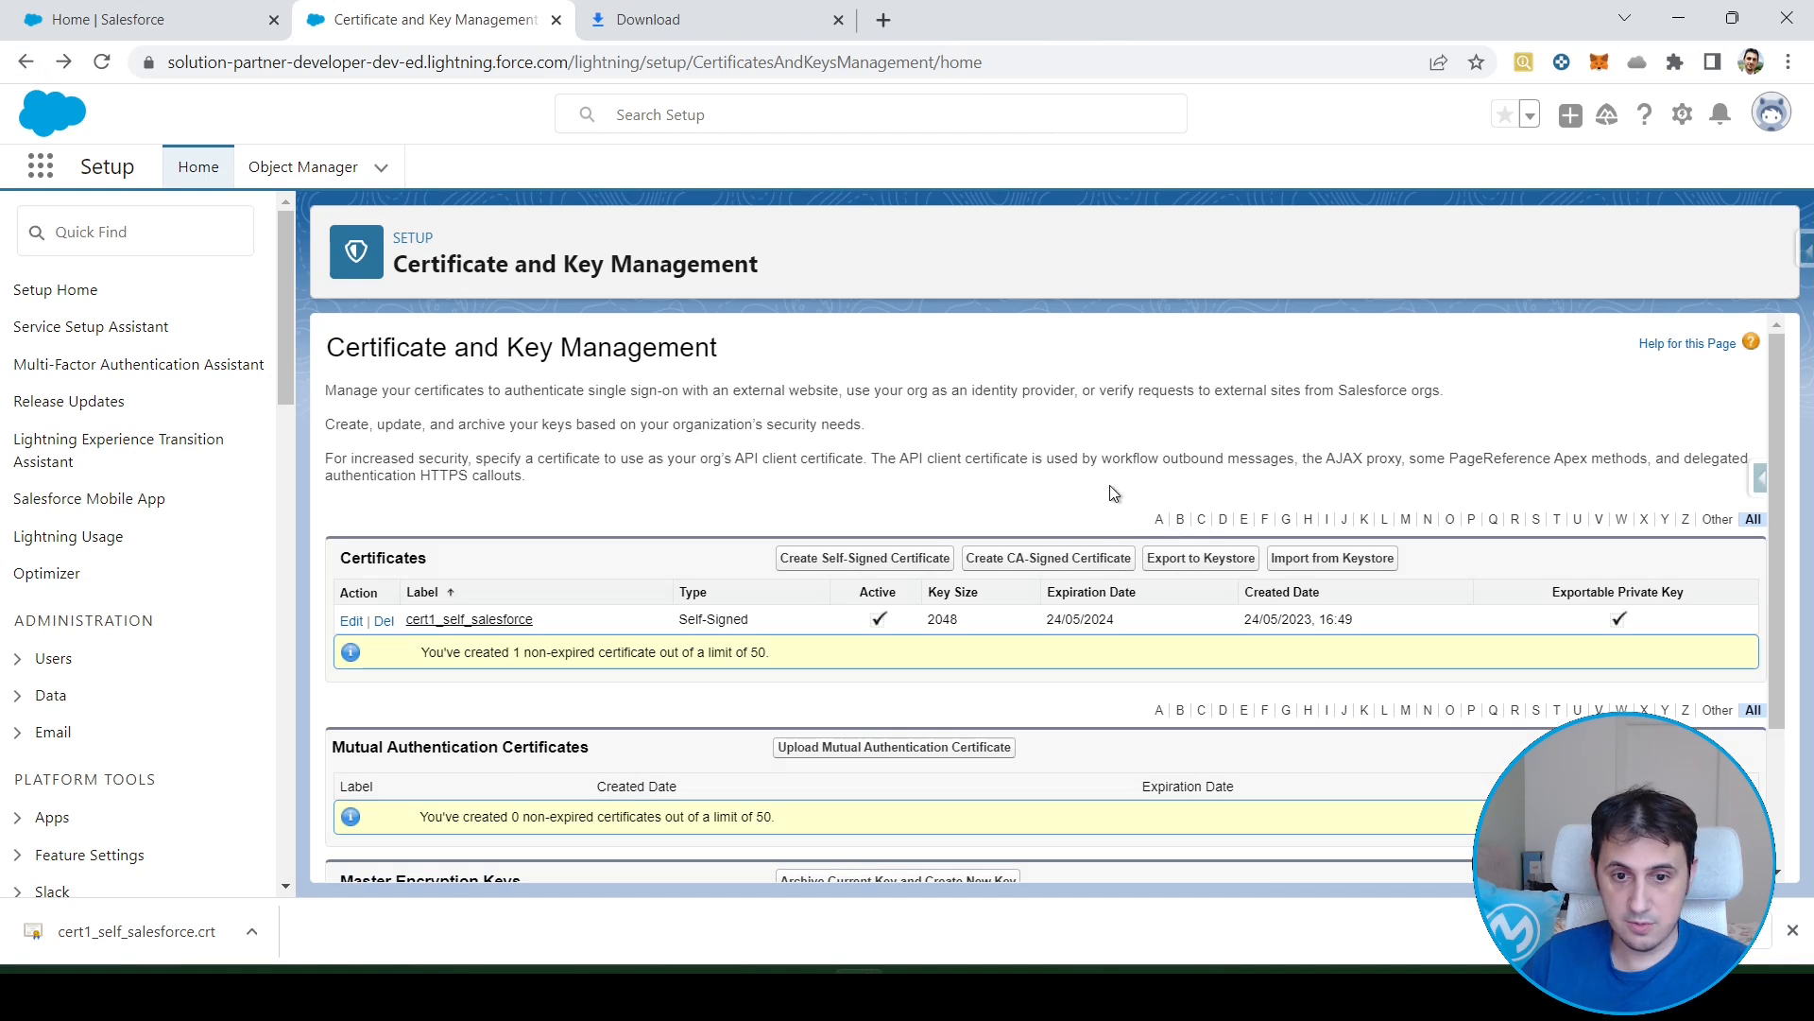
{"action": "left_click", "coordinate": [1221, 567]}
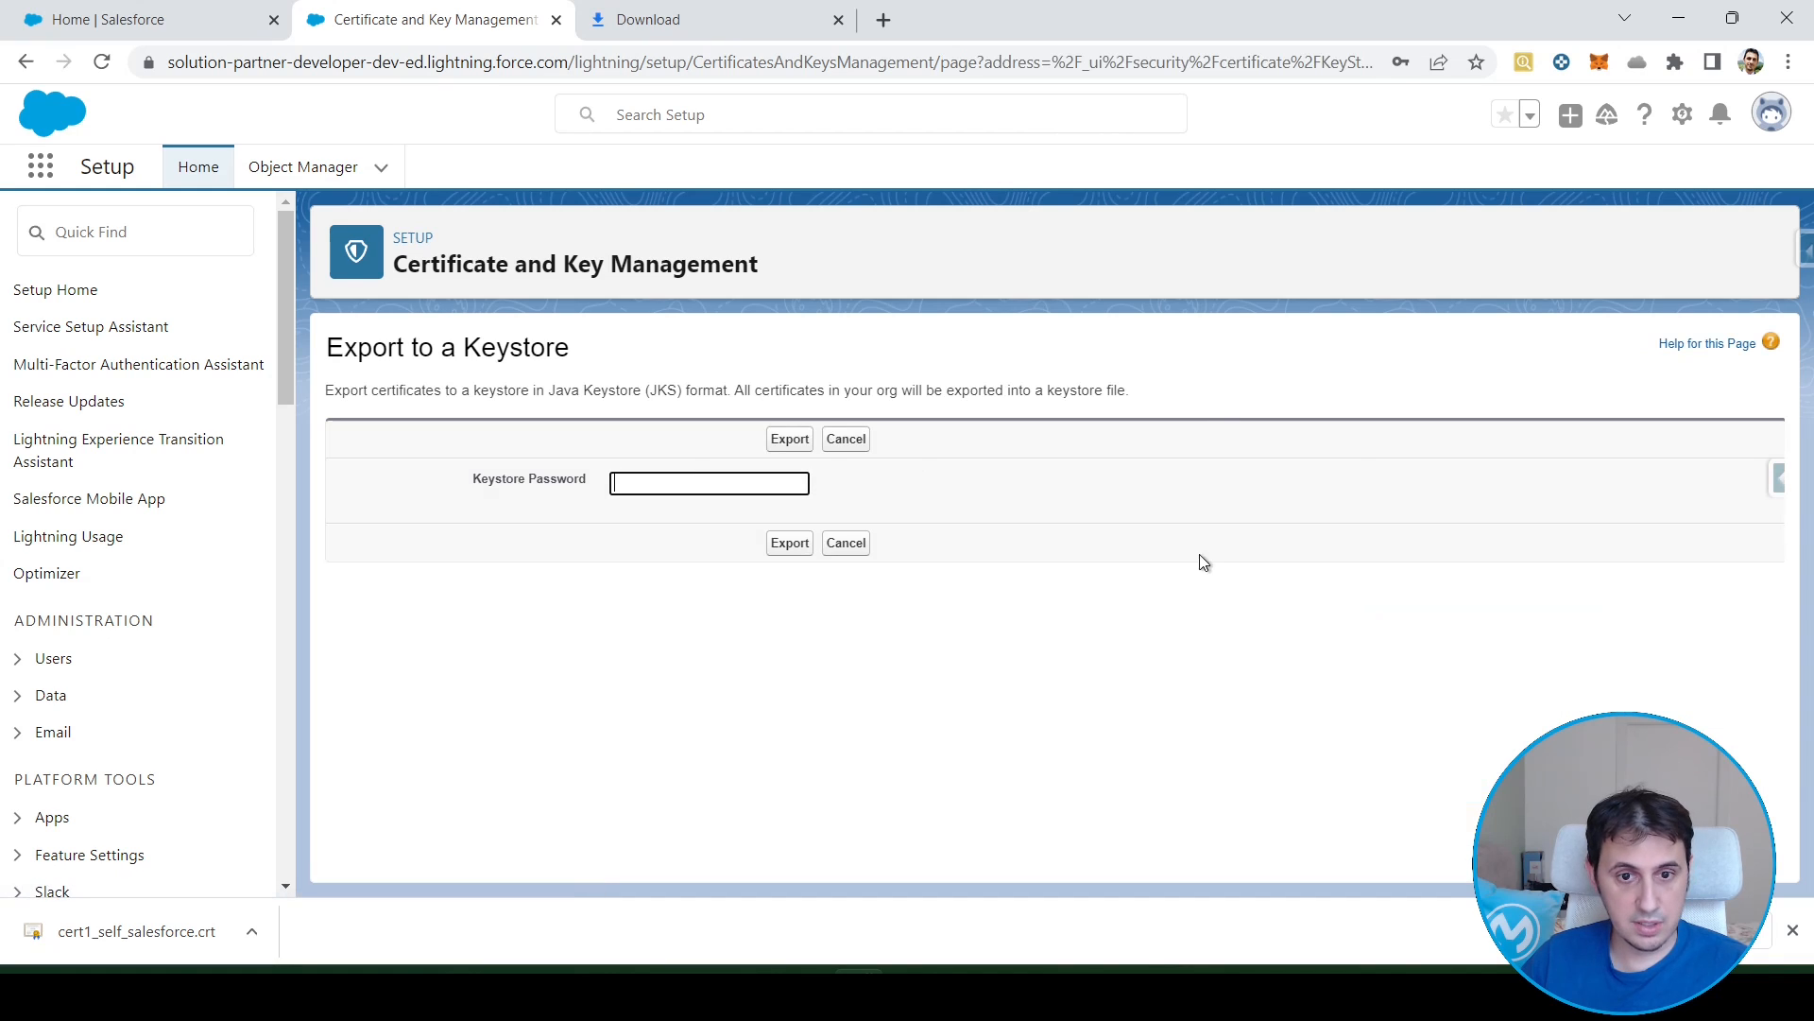
{"action": "left_click", "coordinate": [695, 475]}
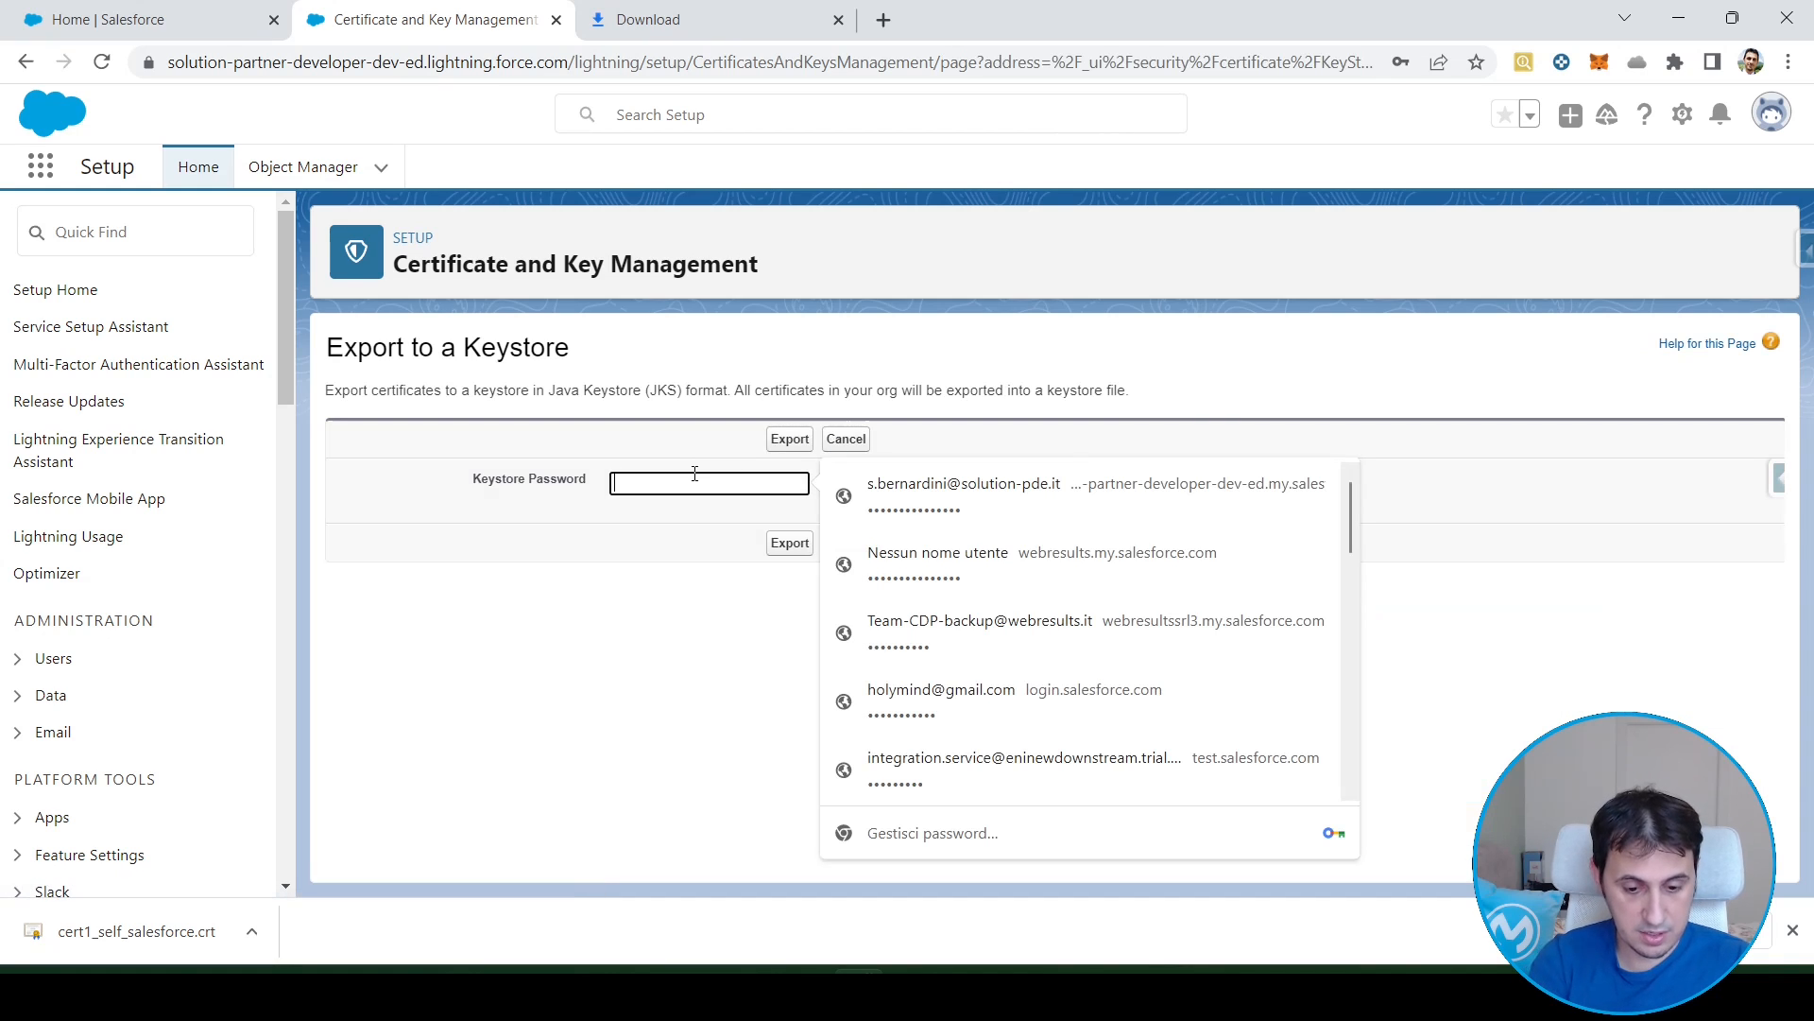
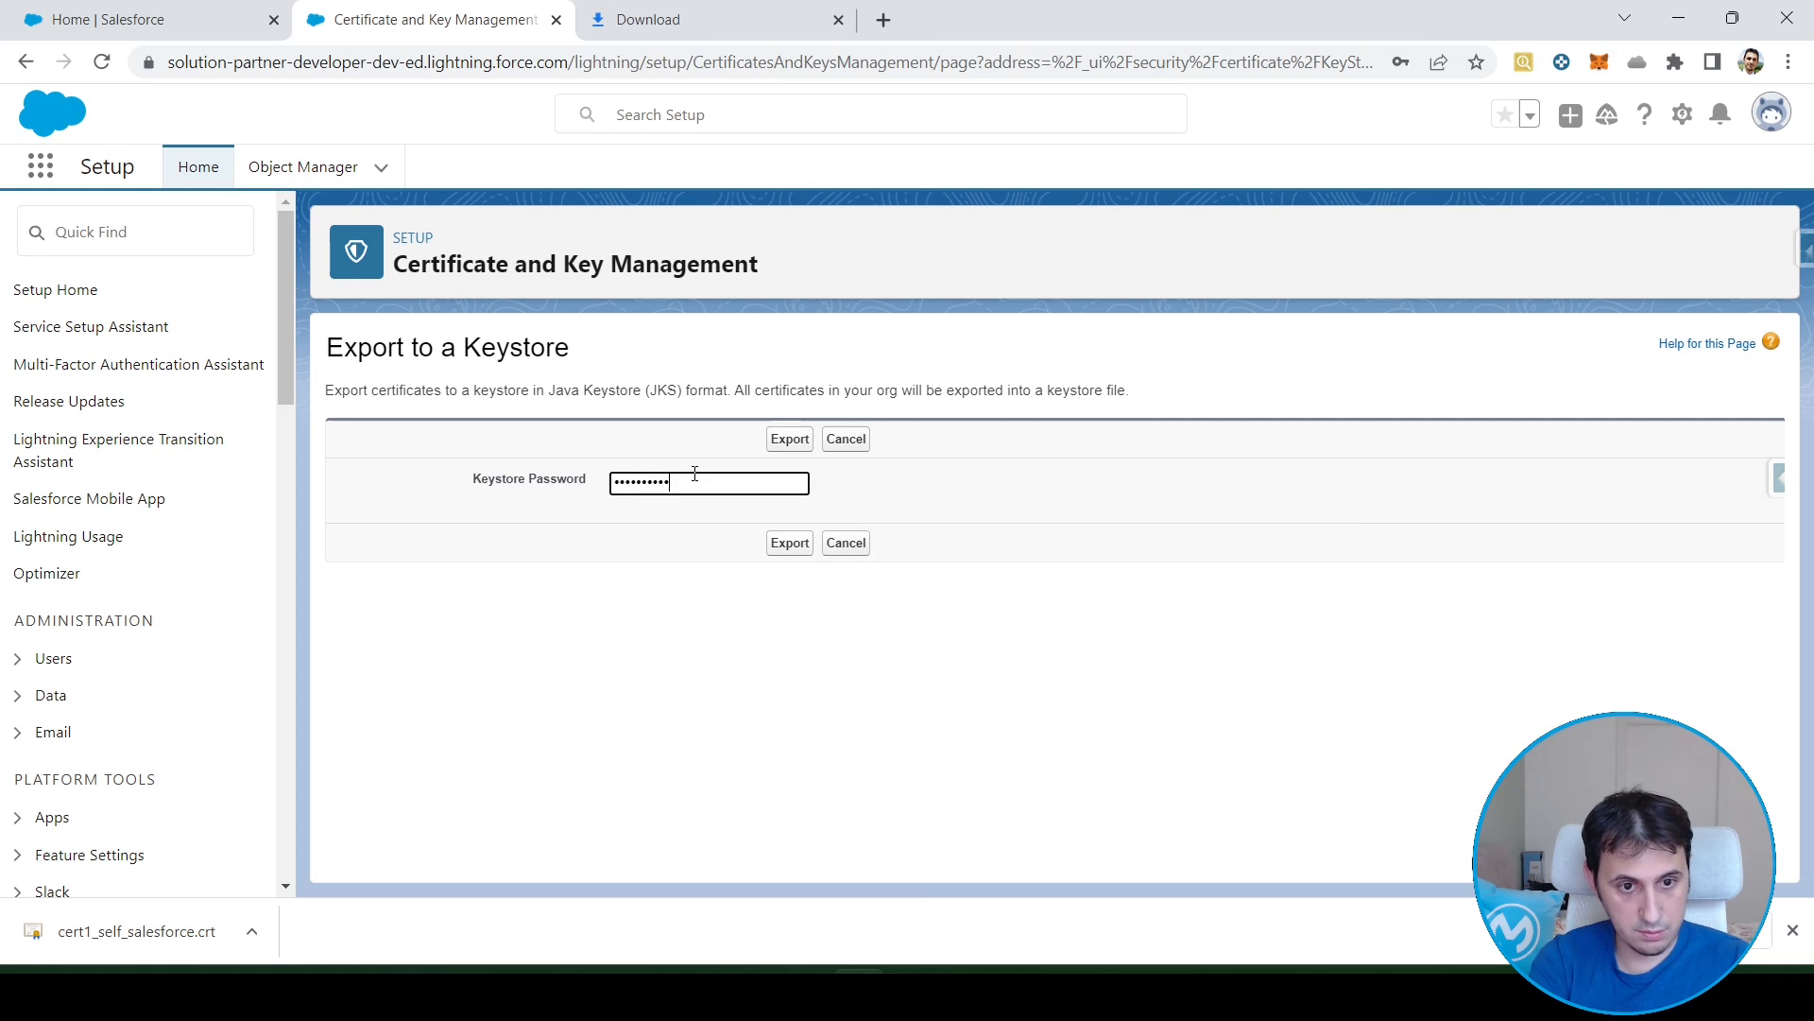
{"action": "left_click", "coordinate": [801, 546]}
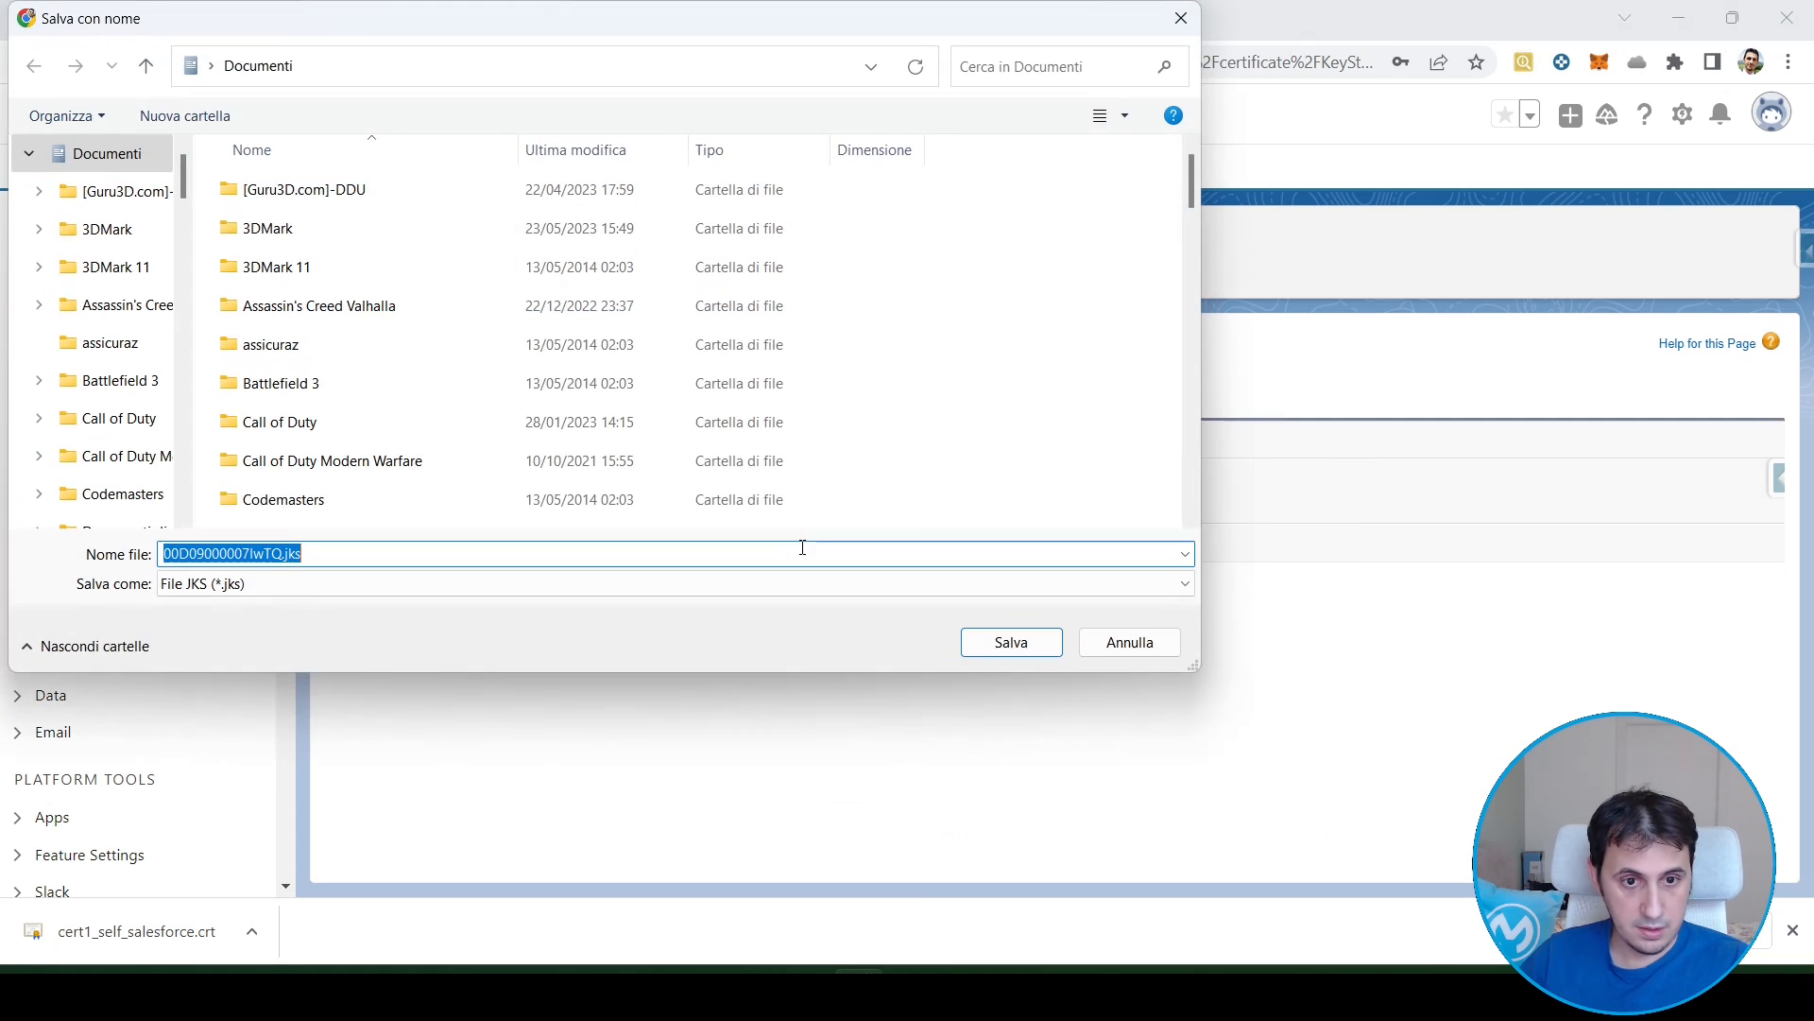
{"action": "left_click", "coordinate": [1020, 652]}
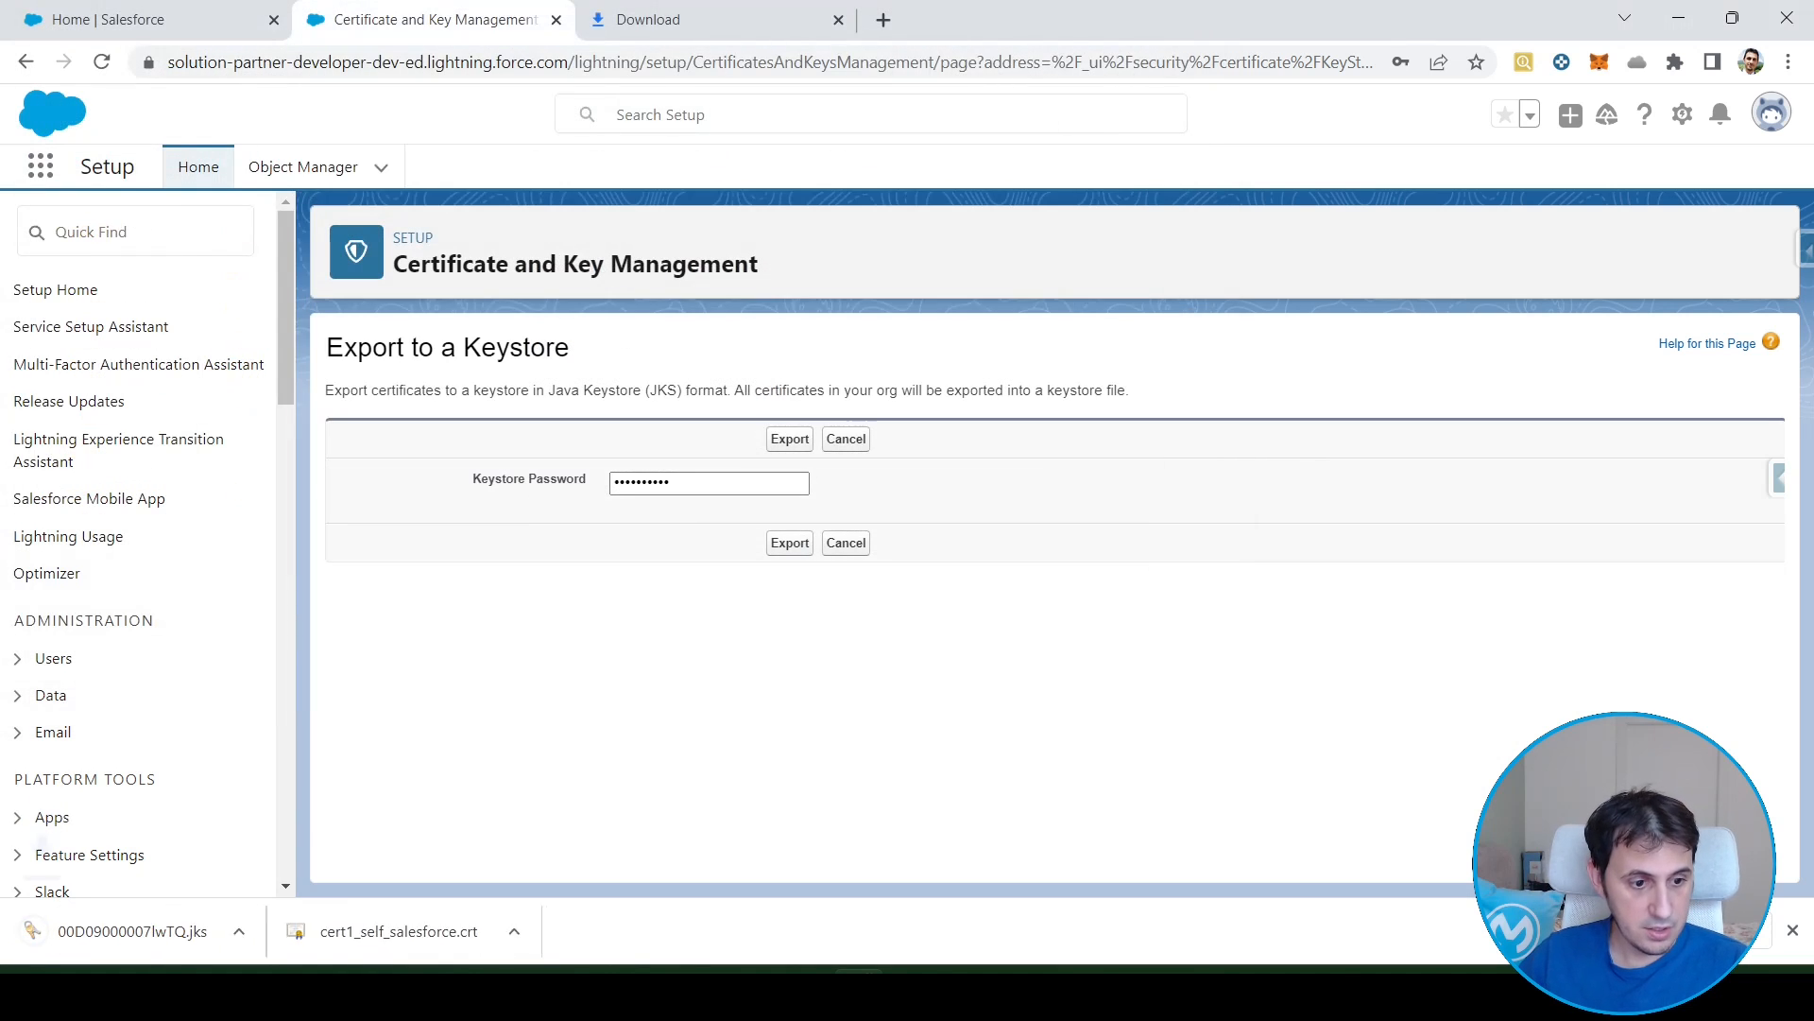
Put the downloaded cert1_self_salesforce.crt and .jks keystore into the desktop cert1 folder.
{"action": "left_click", "coordinate": [252, 933]}
{"action": "left_click", "coordinate": [351, 852]}
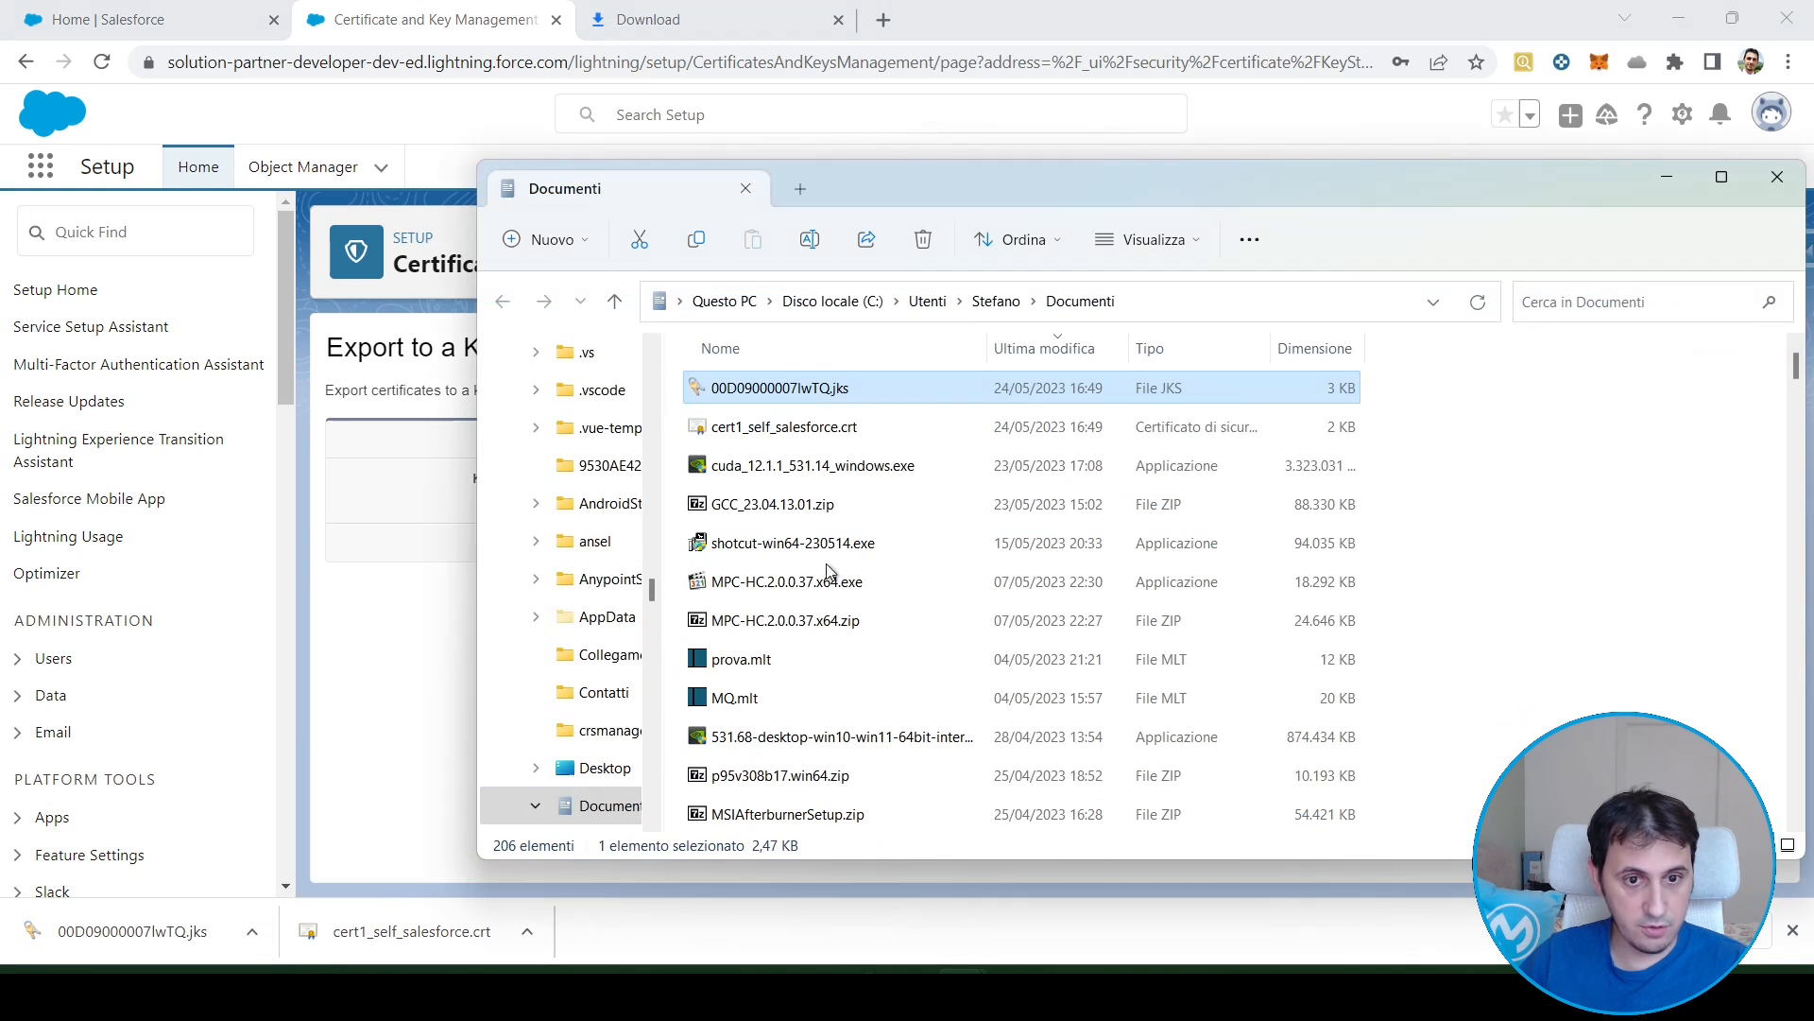
{"action": "left_click", "coordinate": [825, 427], "text": "ctrl"}
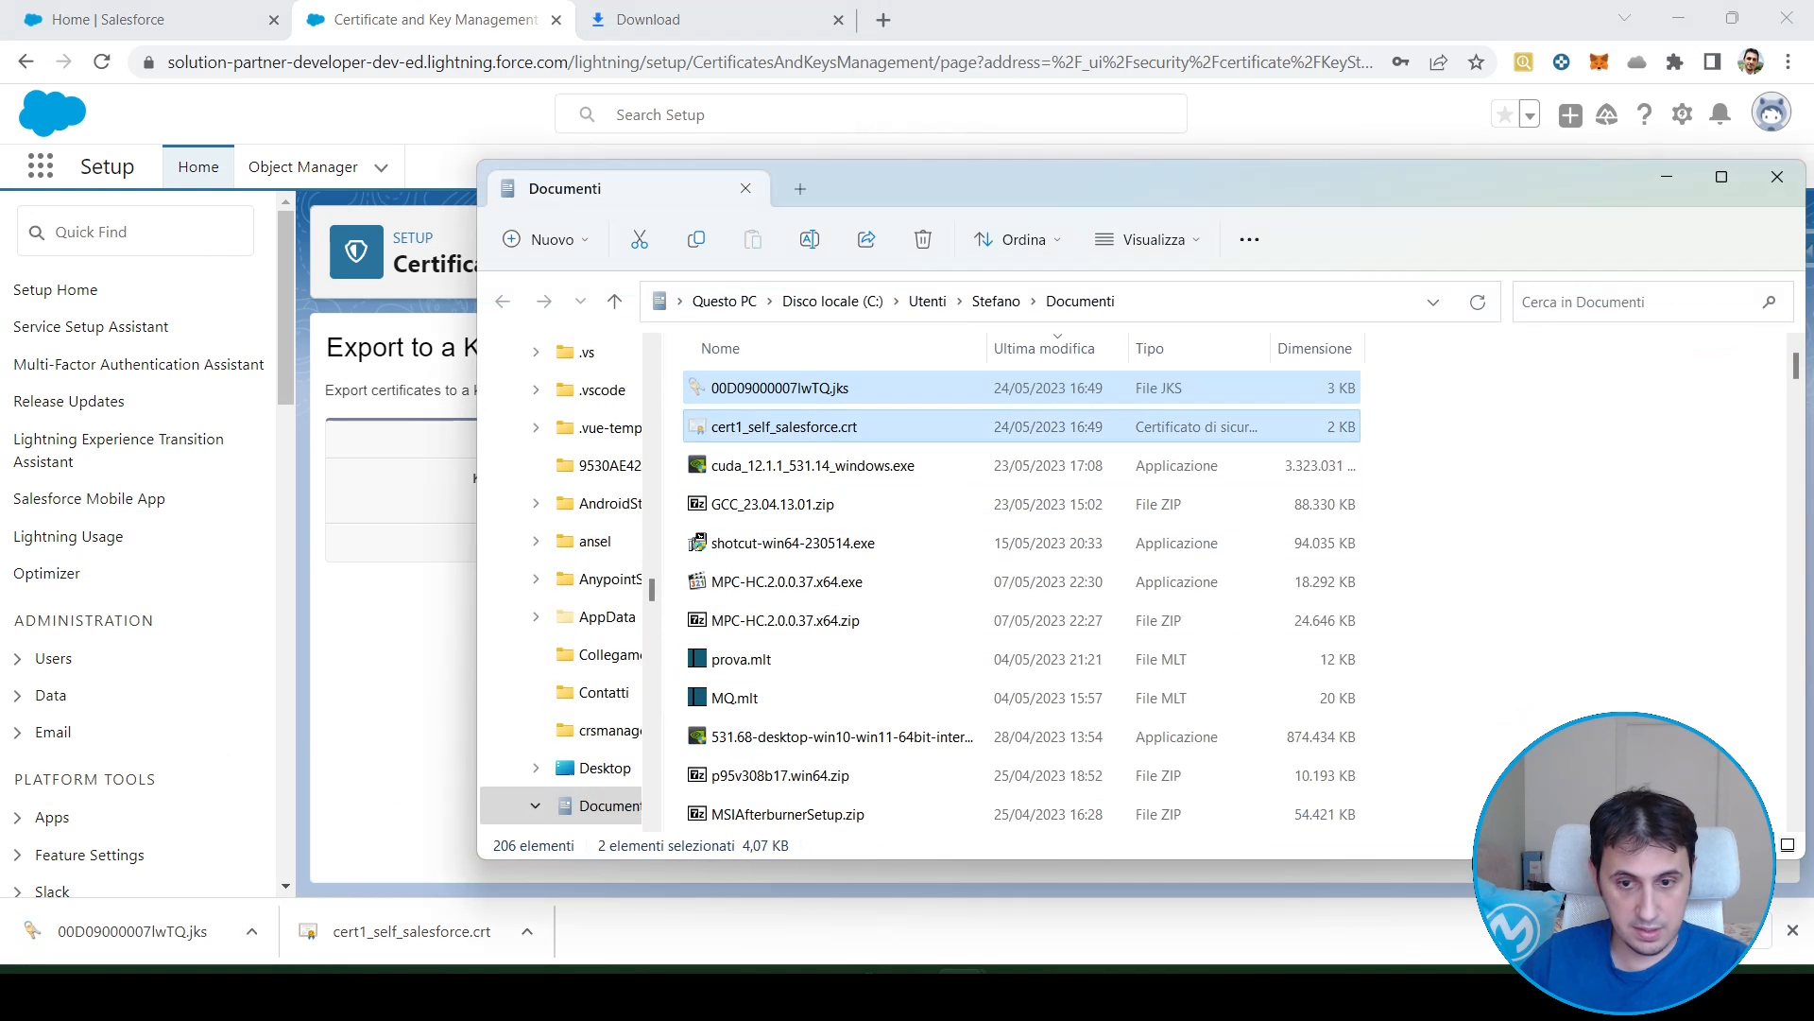
{"action": "key", "text": "super+d"}
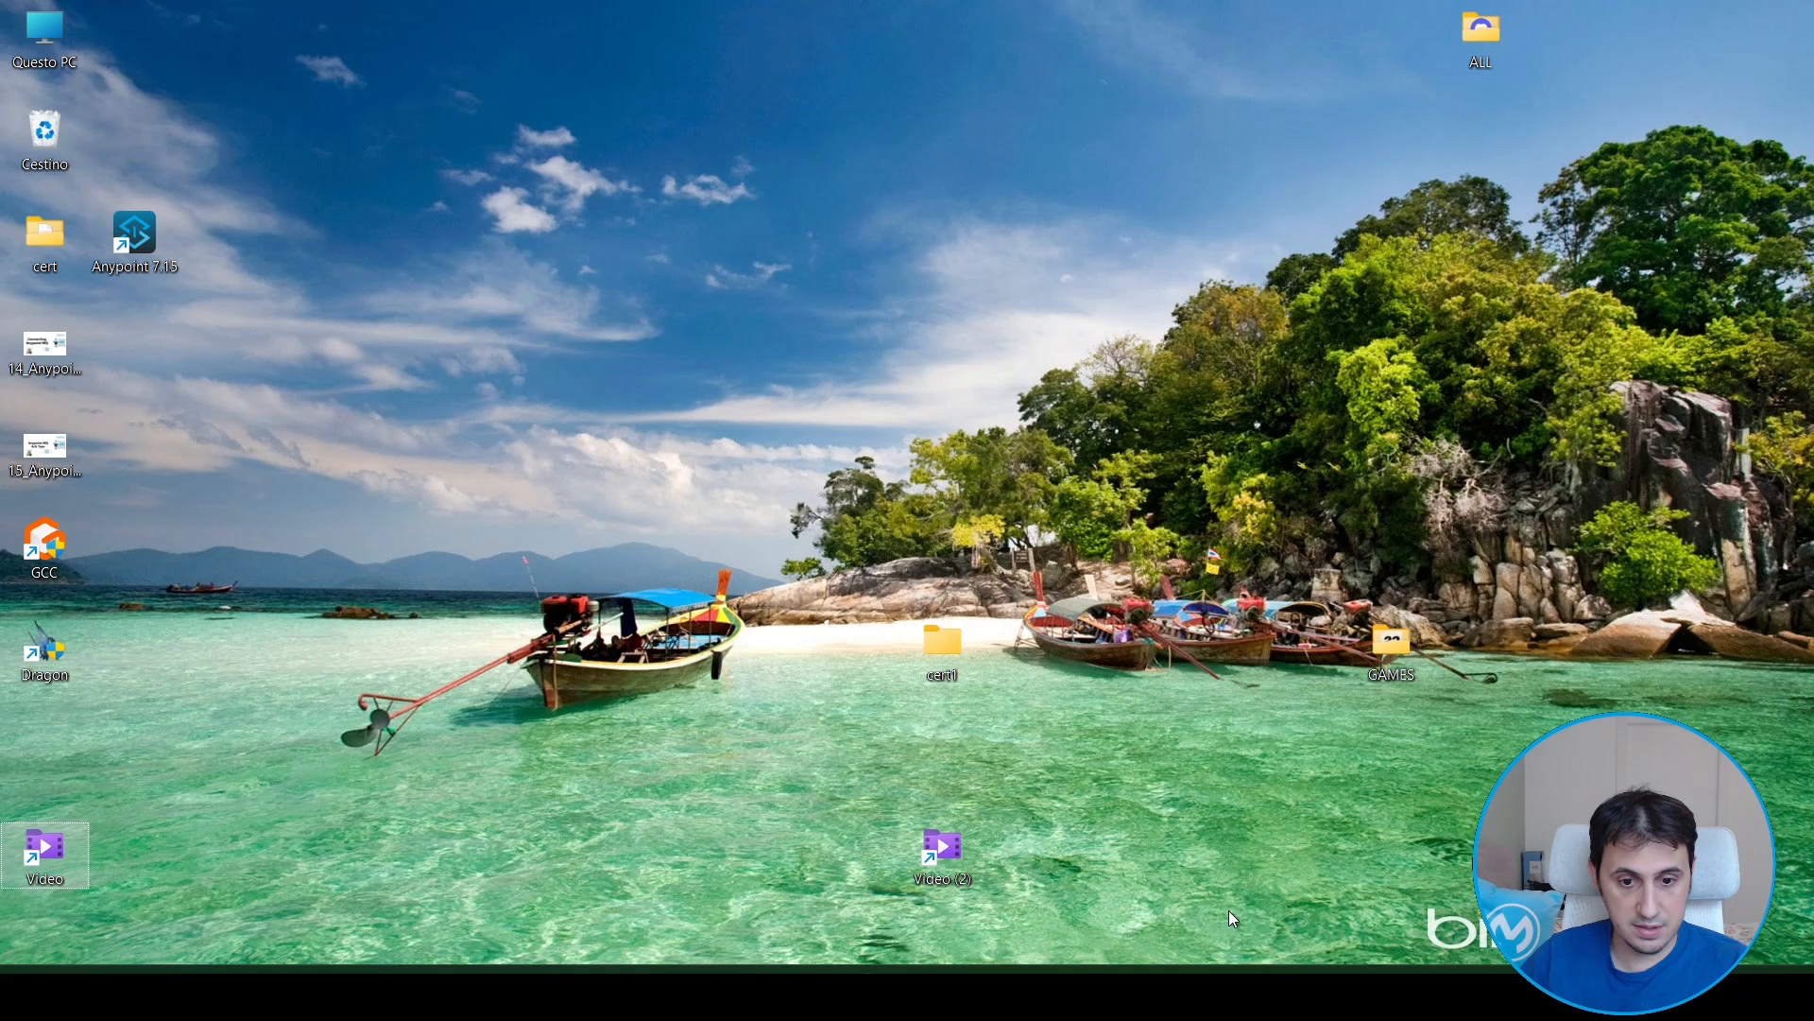
{"action": "double_click", "coordinate": [945, 649]}
{"action": "key", "text": "ctrl+v"}
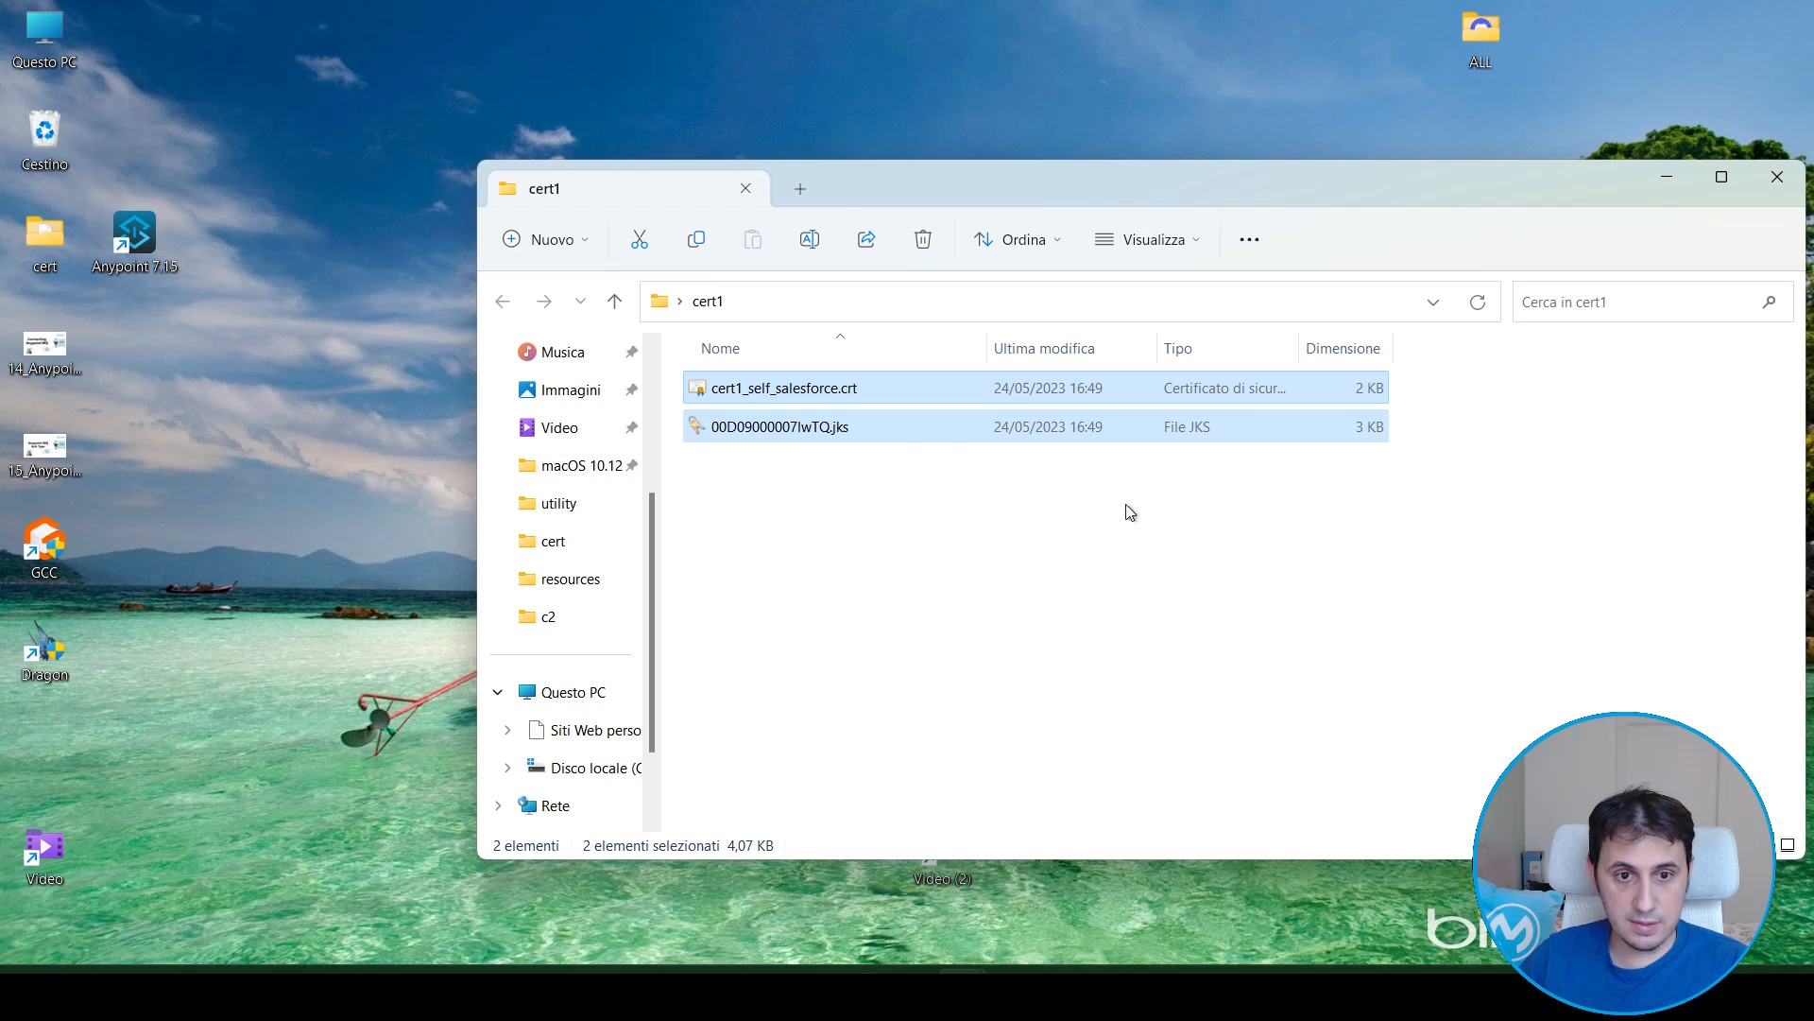
{"action": "left_click", "coordinate": [879, 487]}
{"action": "left_click", "coordinate": [854, 395]}
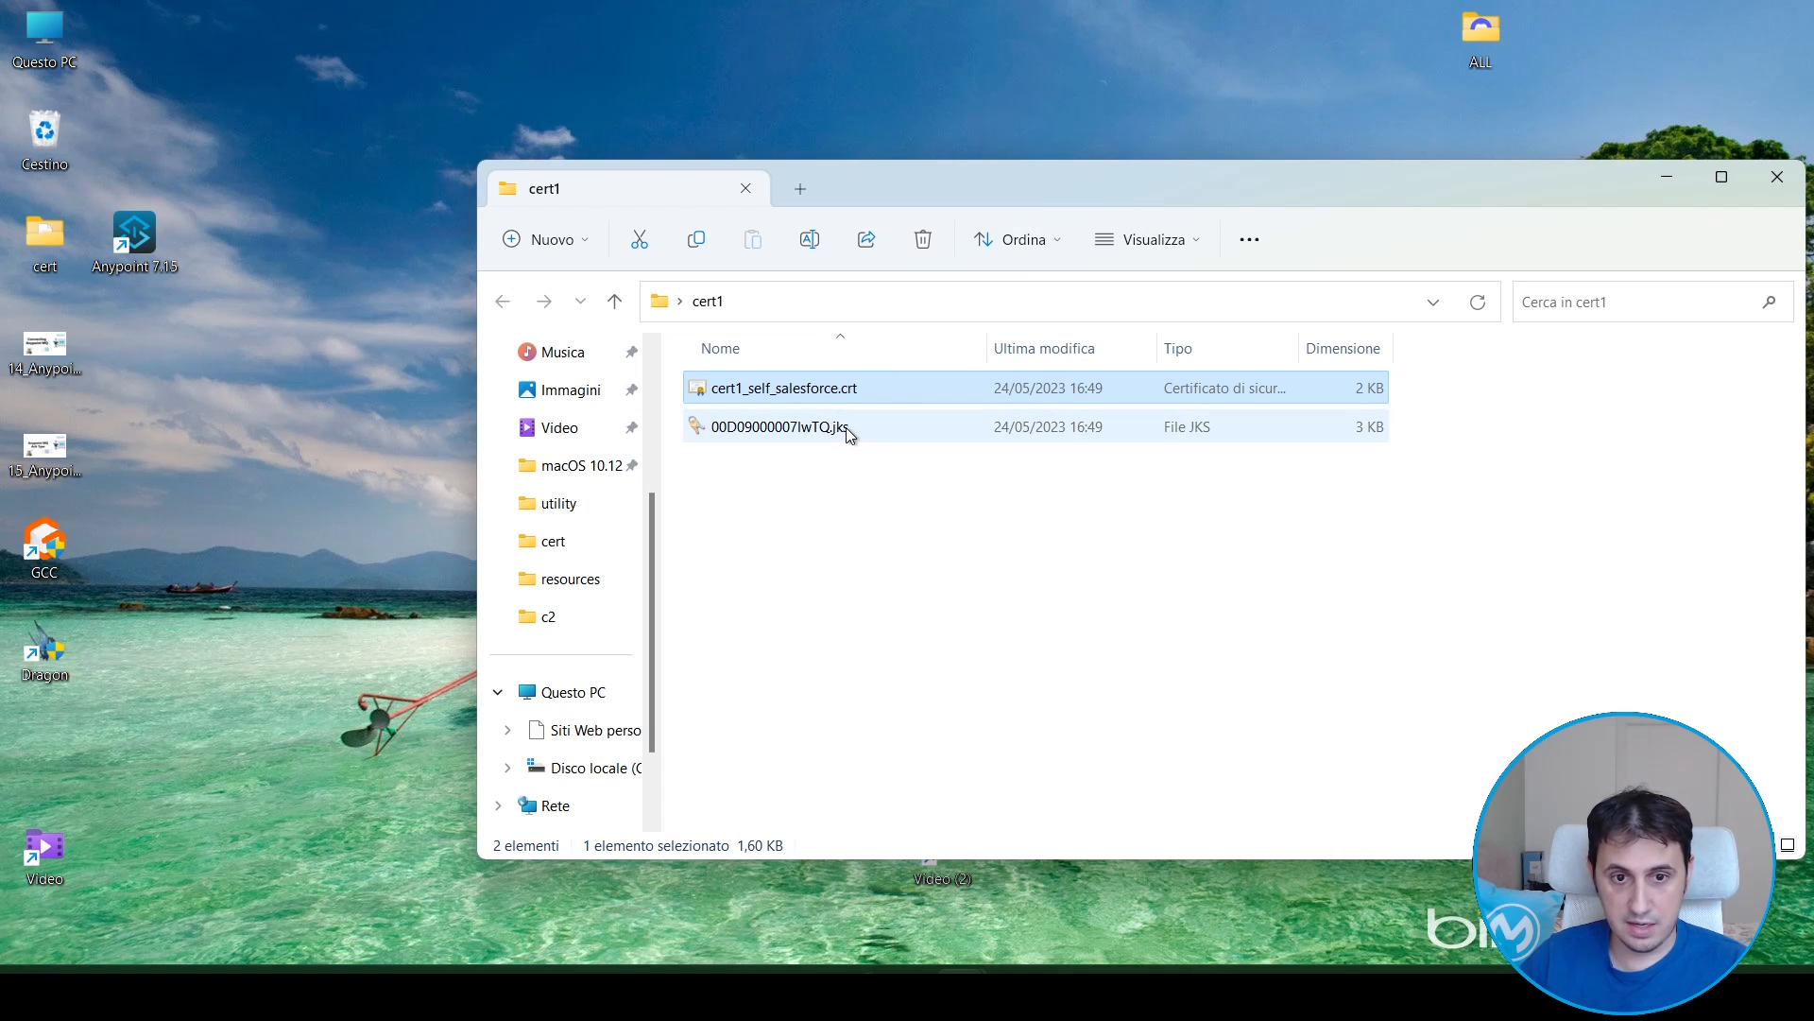
{"action": "left_click", "coordinate": [844, 427]}
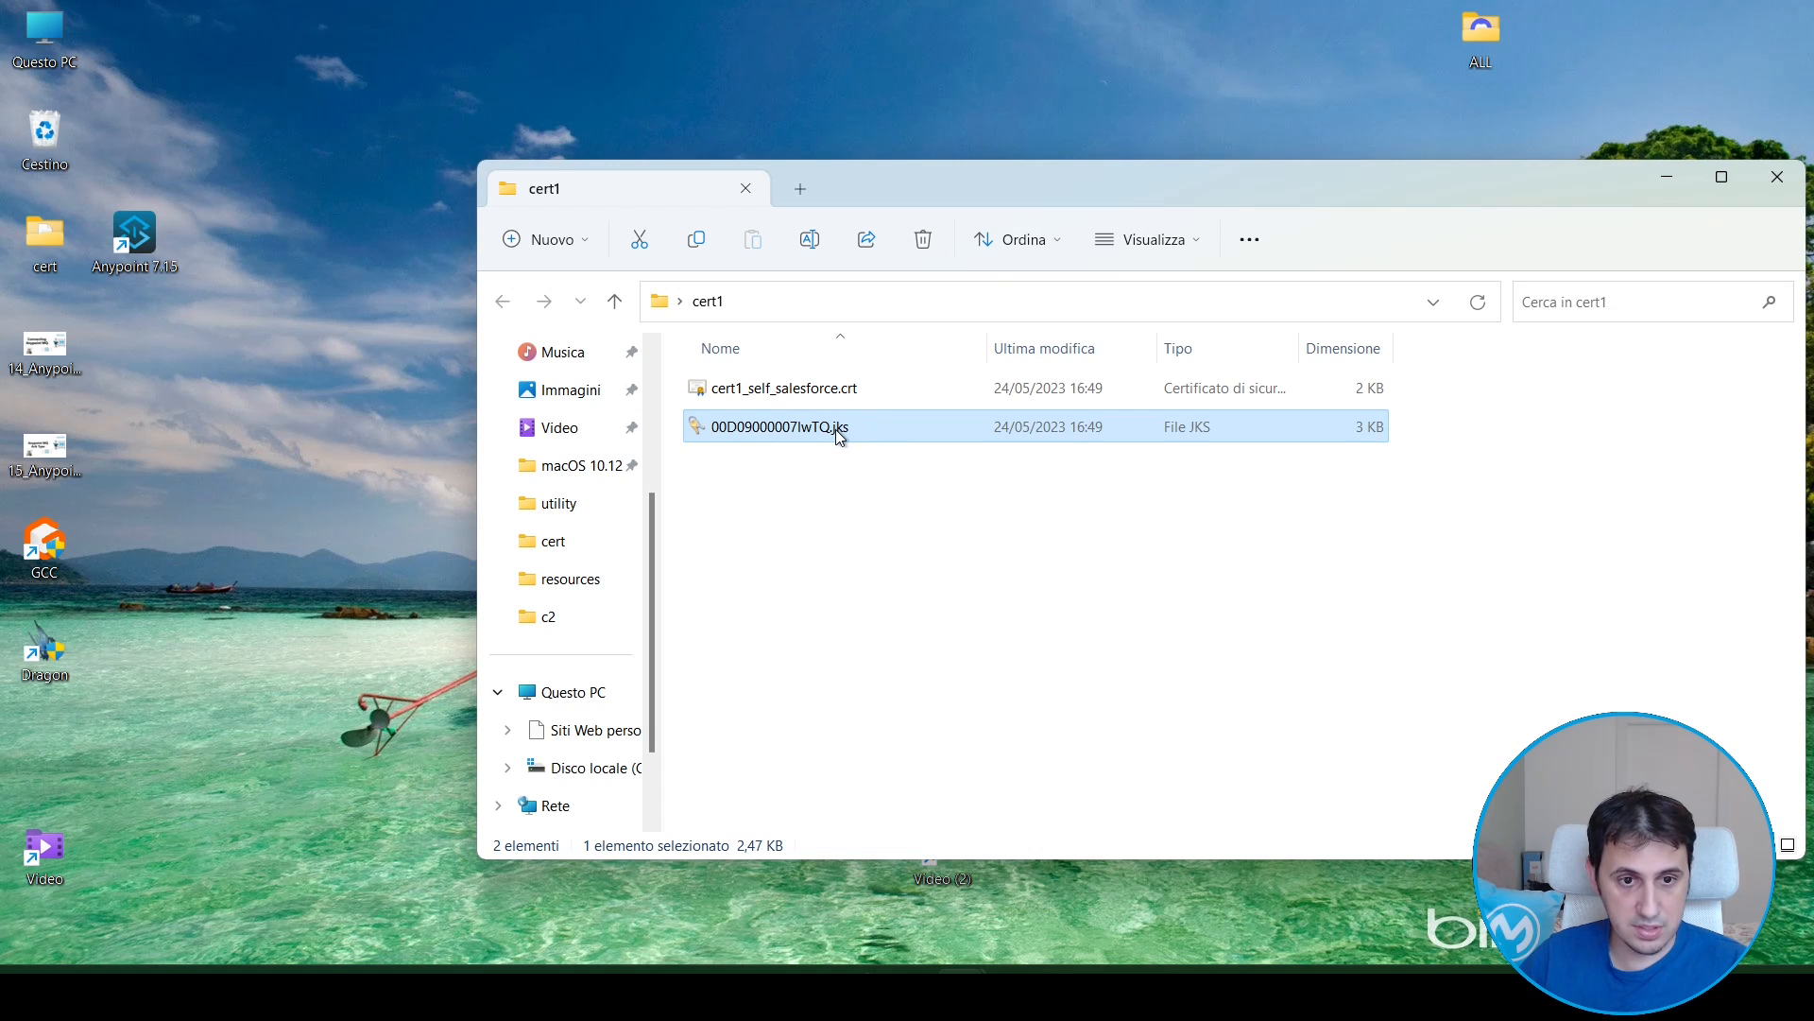
Open the .jks file in KeyStore Explorer and unlock it with the keystore password.
{"action": "double_click", "coordinate": [835, 429]}
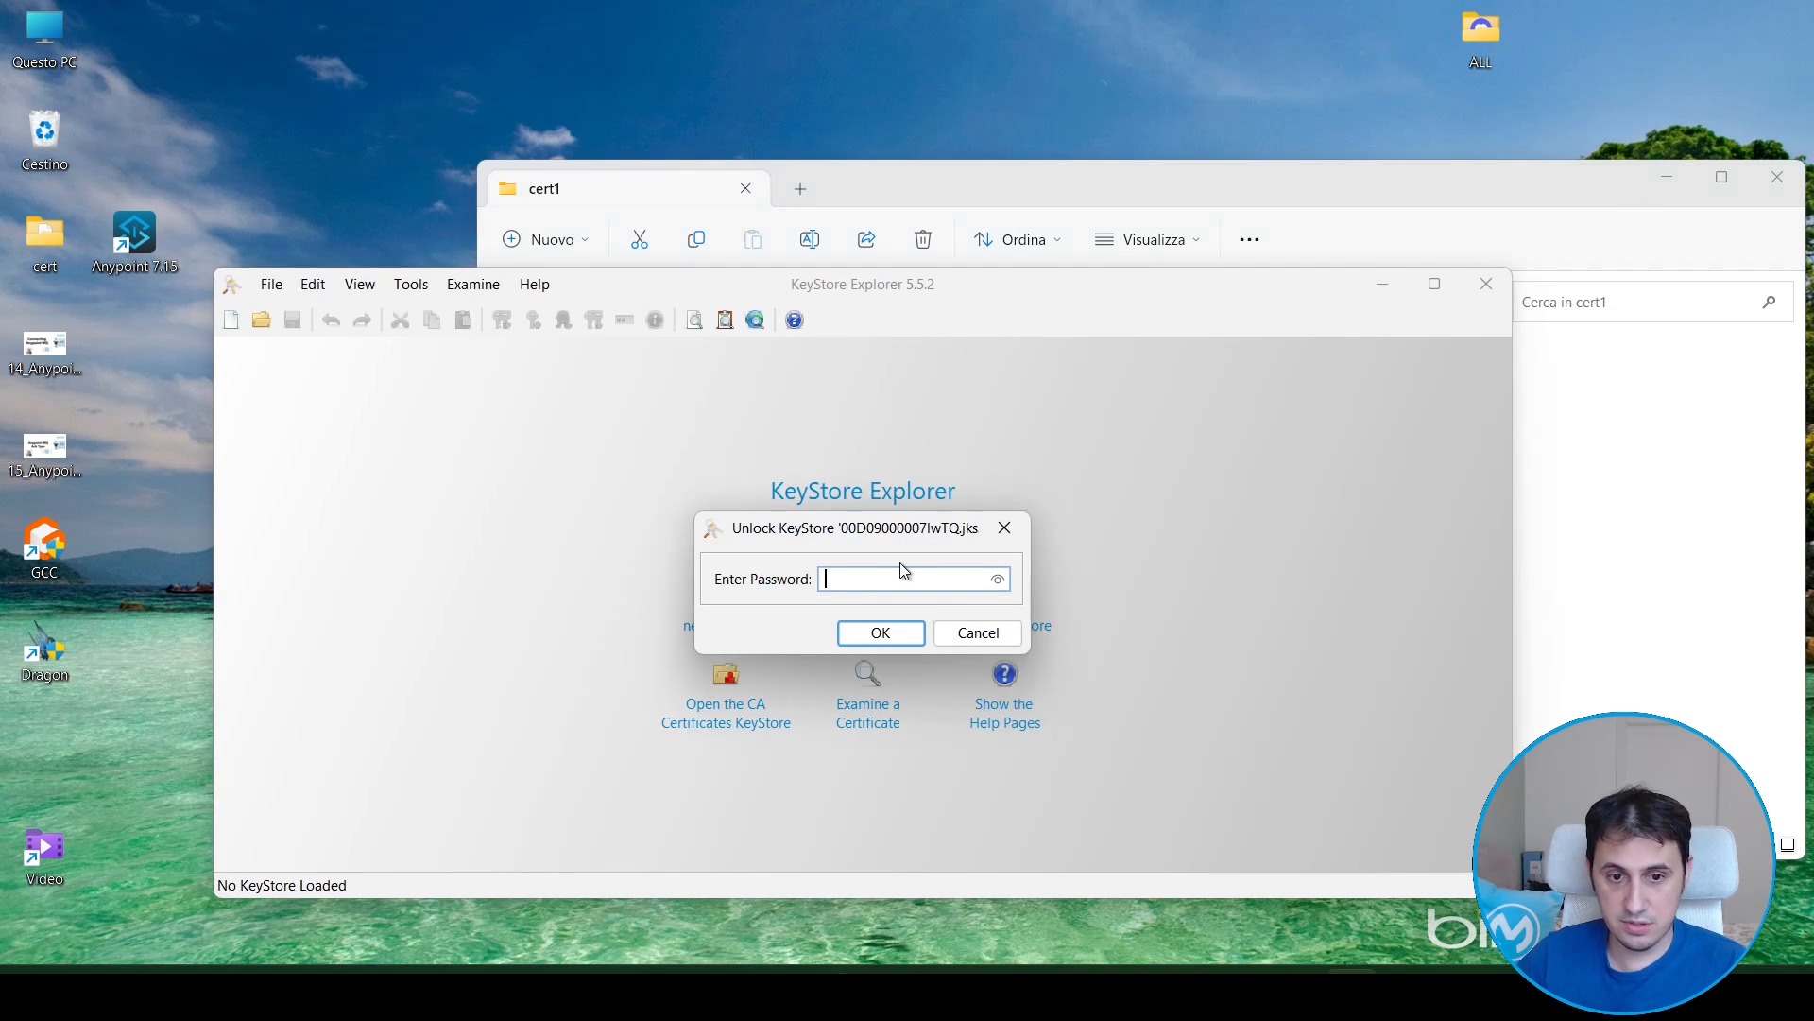
{"action": "type", "text": "••••••"}
{"action": "key", "text": "Return"}
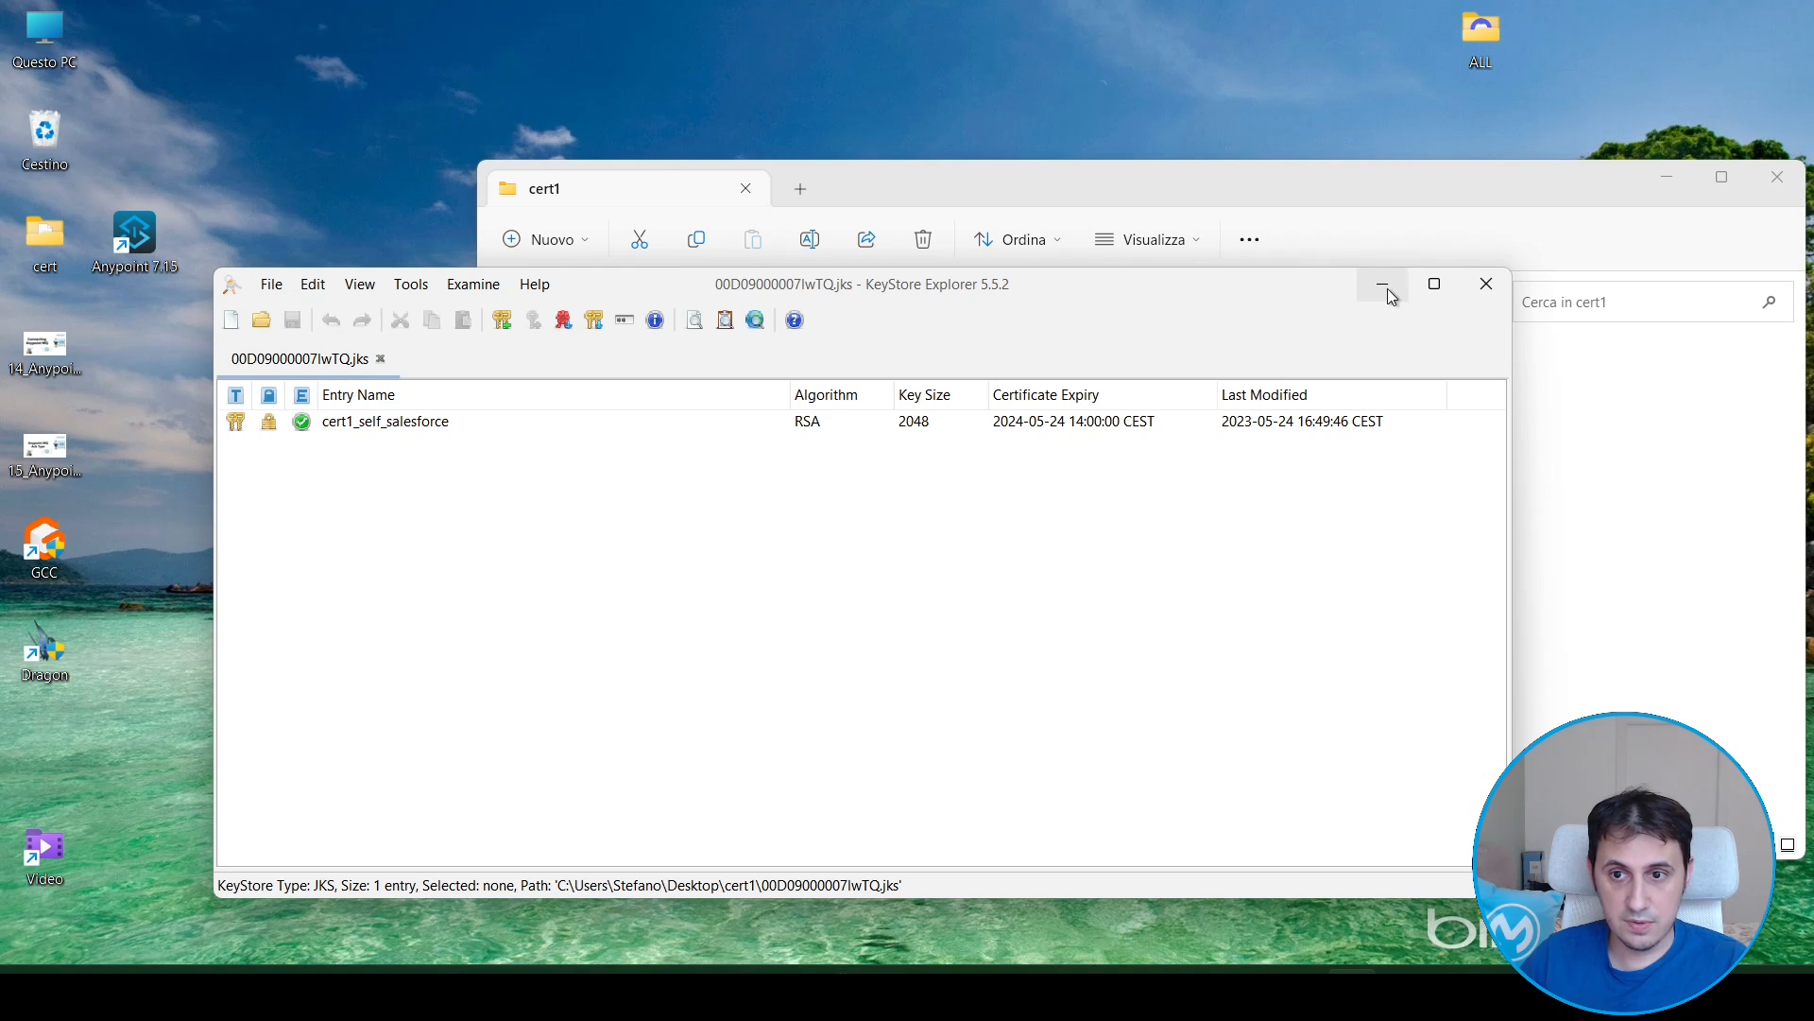
Back in Salesforce Setup, go to App Manager and start a New Connected App.
{"action": "left_click", "coordinate": [1502, 292]}
{"action": "left_click", "coordinate": [859, 994]}
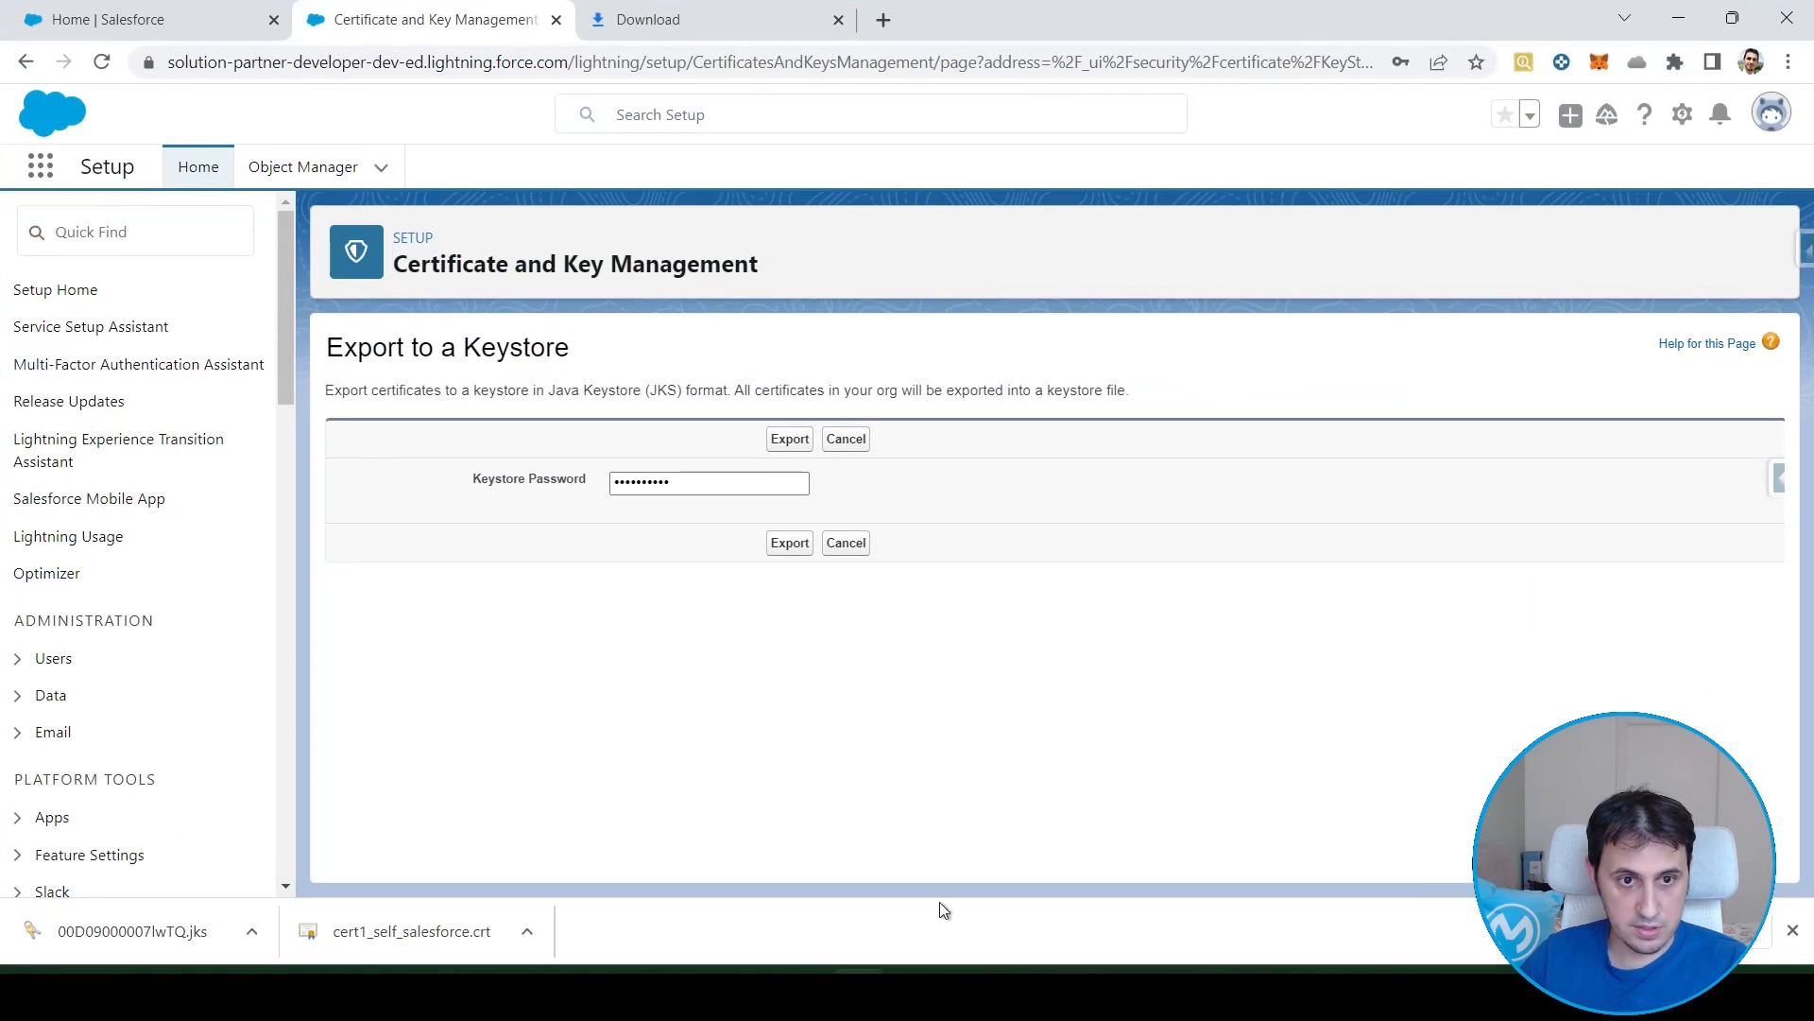
{"action": "left_click", "coordinate": [675, 116]}
{"action": "type", "text": "con"}
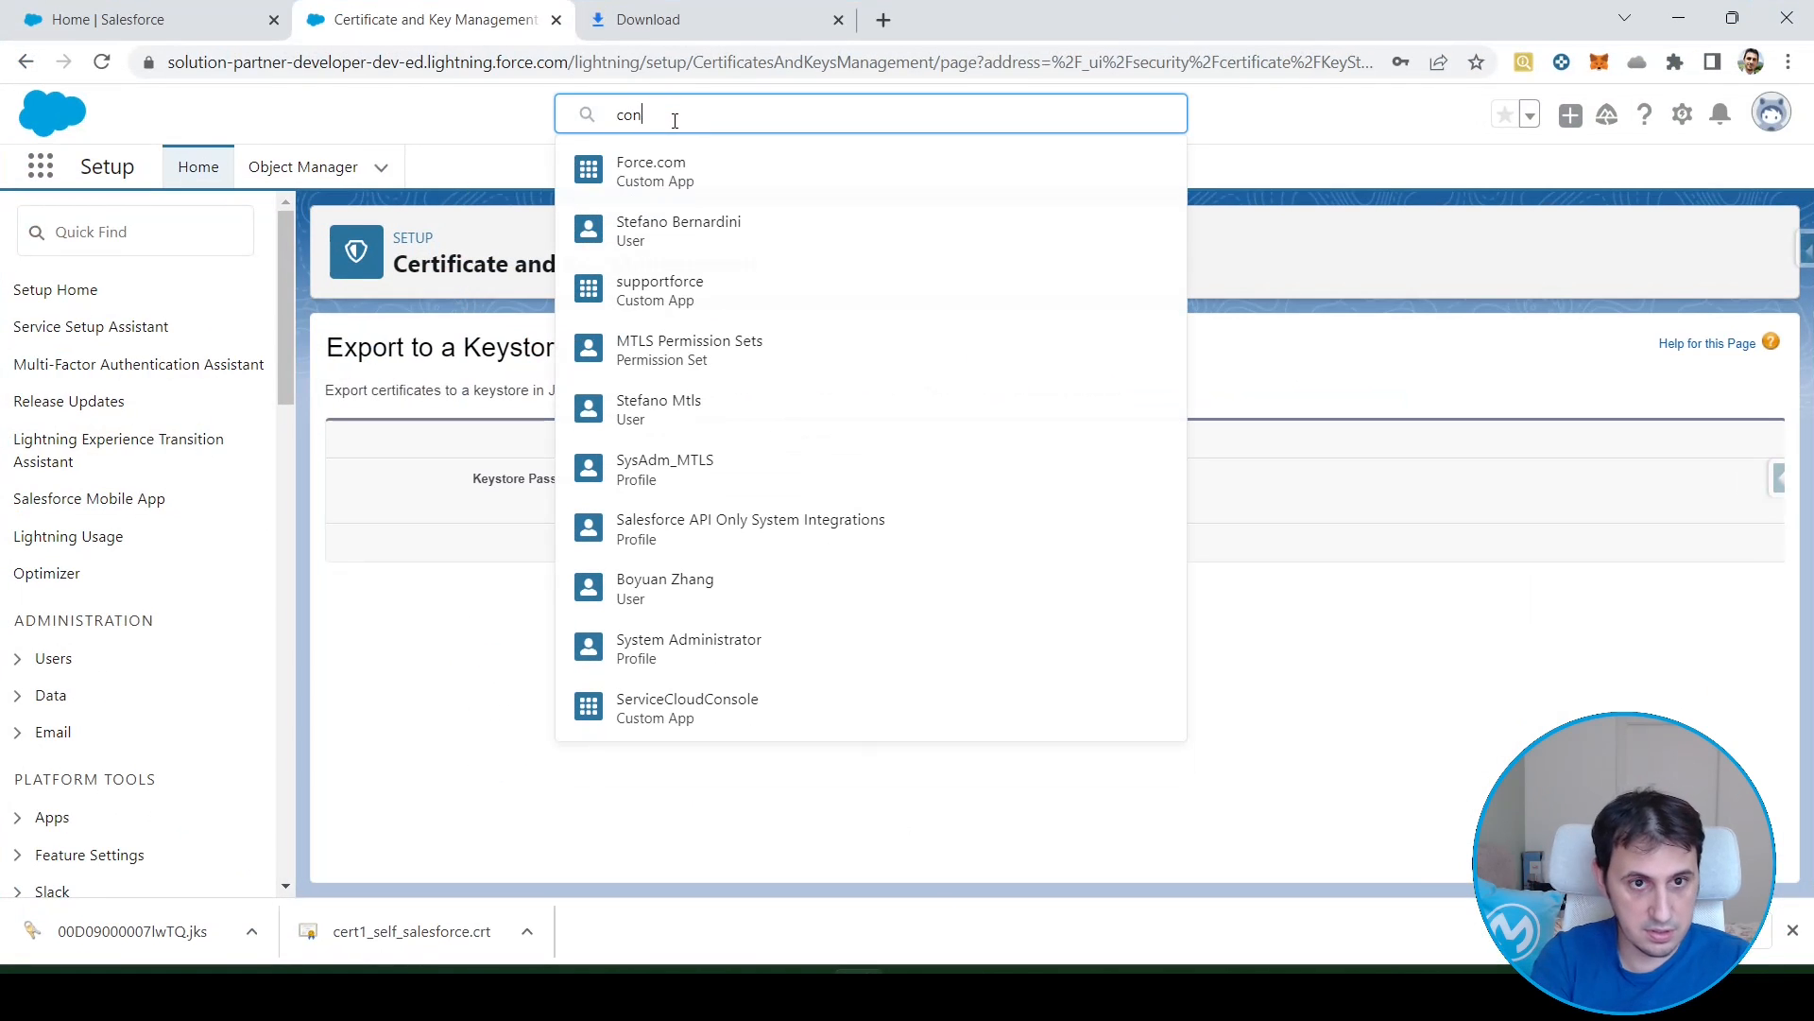
{"action": "type", "text": "nected"}
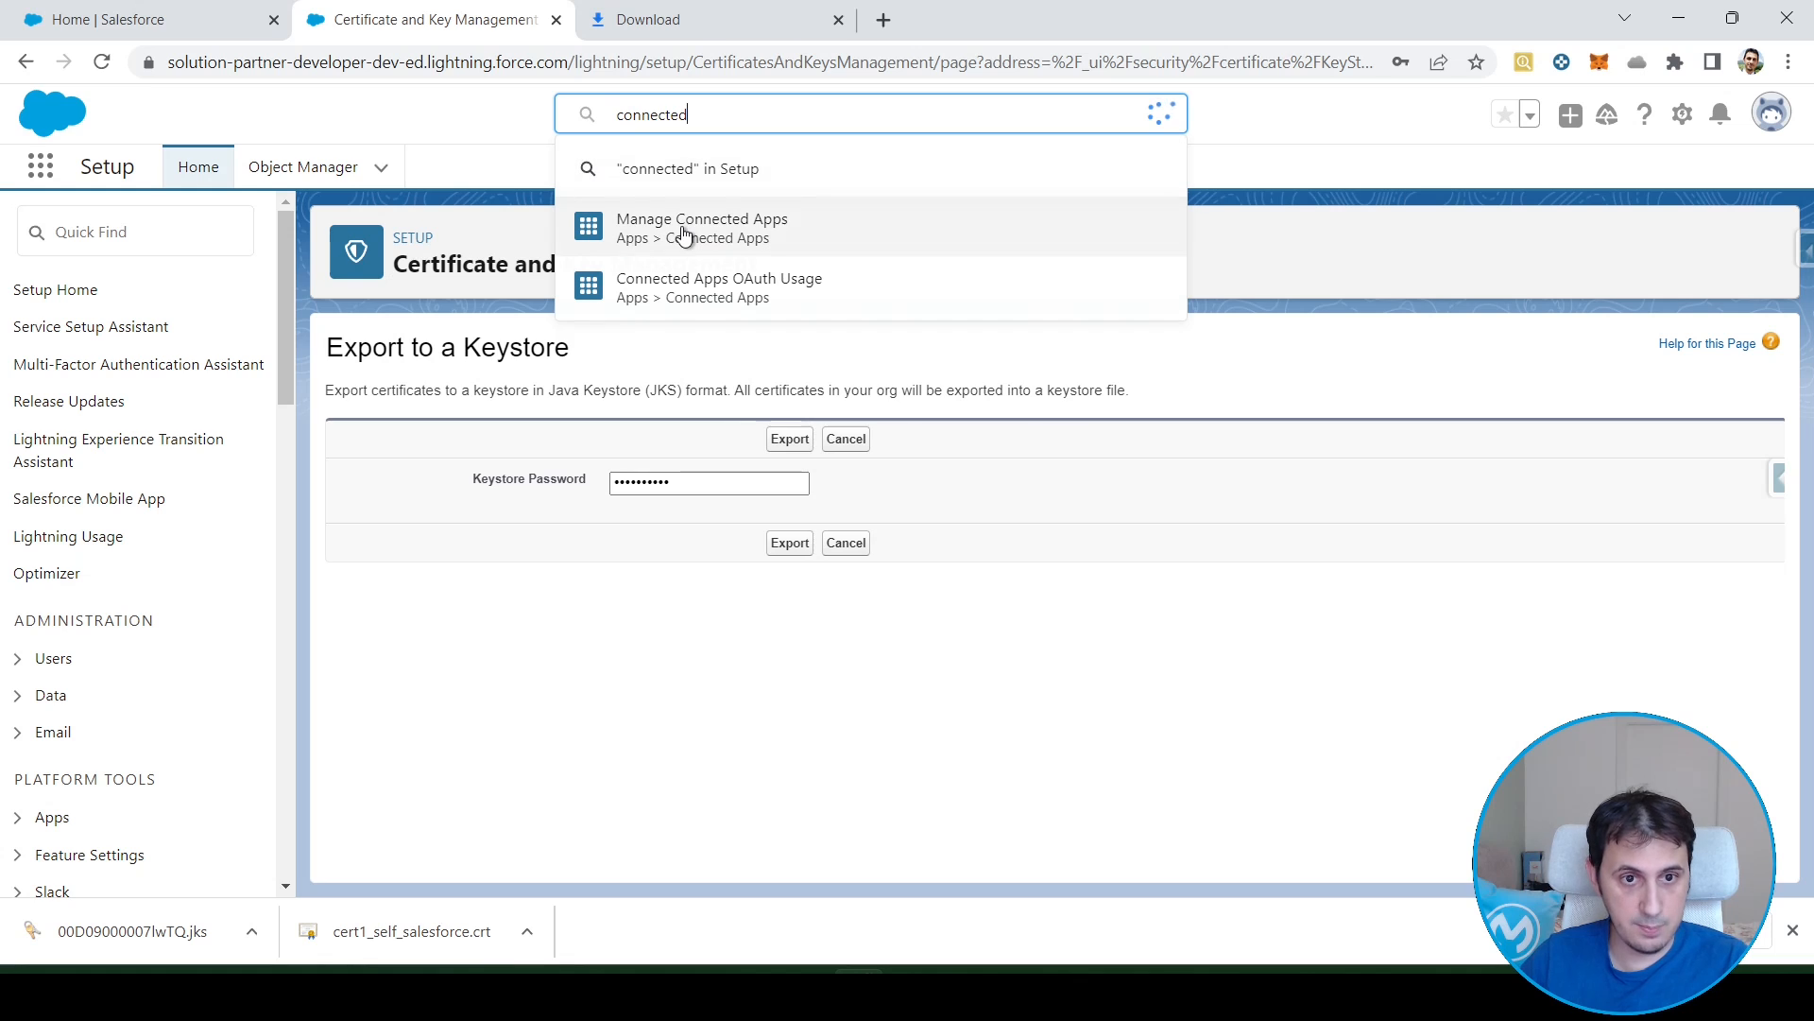
{"action": "left_click", "coordinate": [685, 232]}
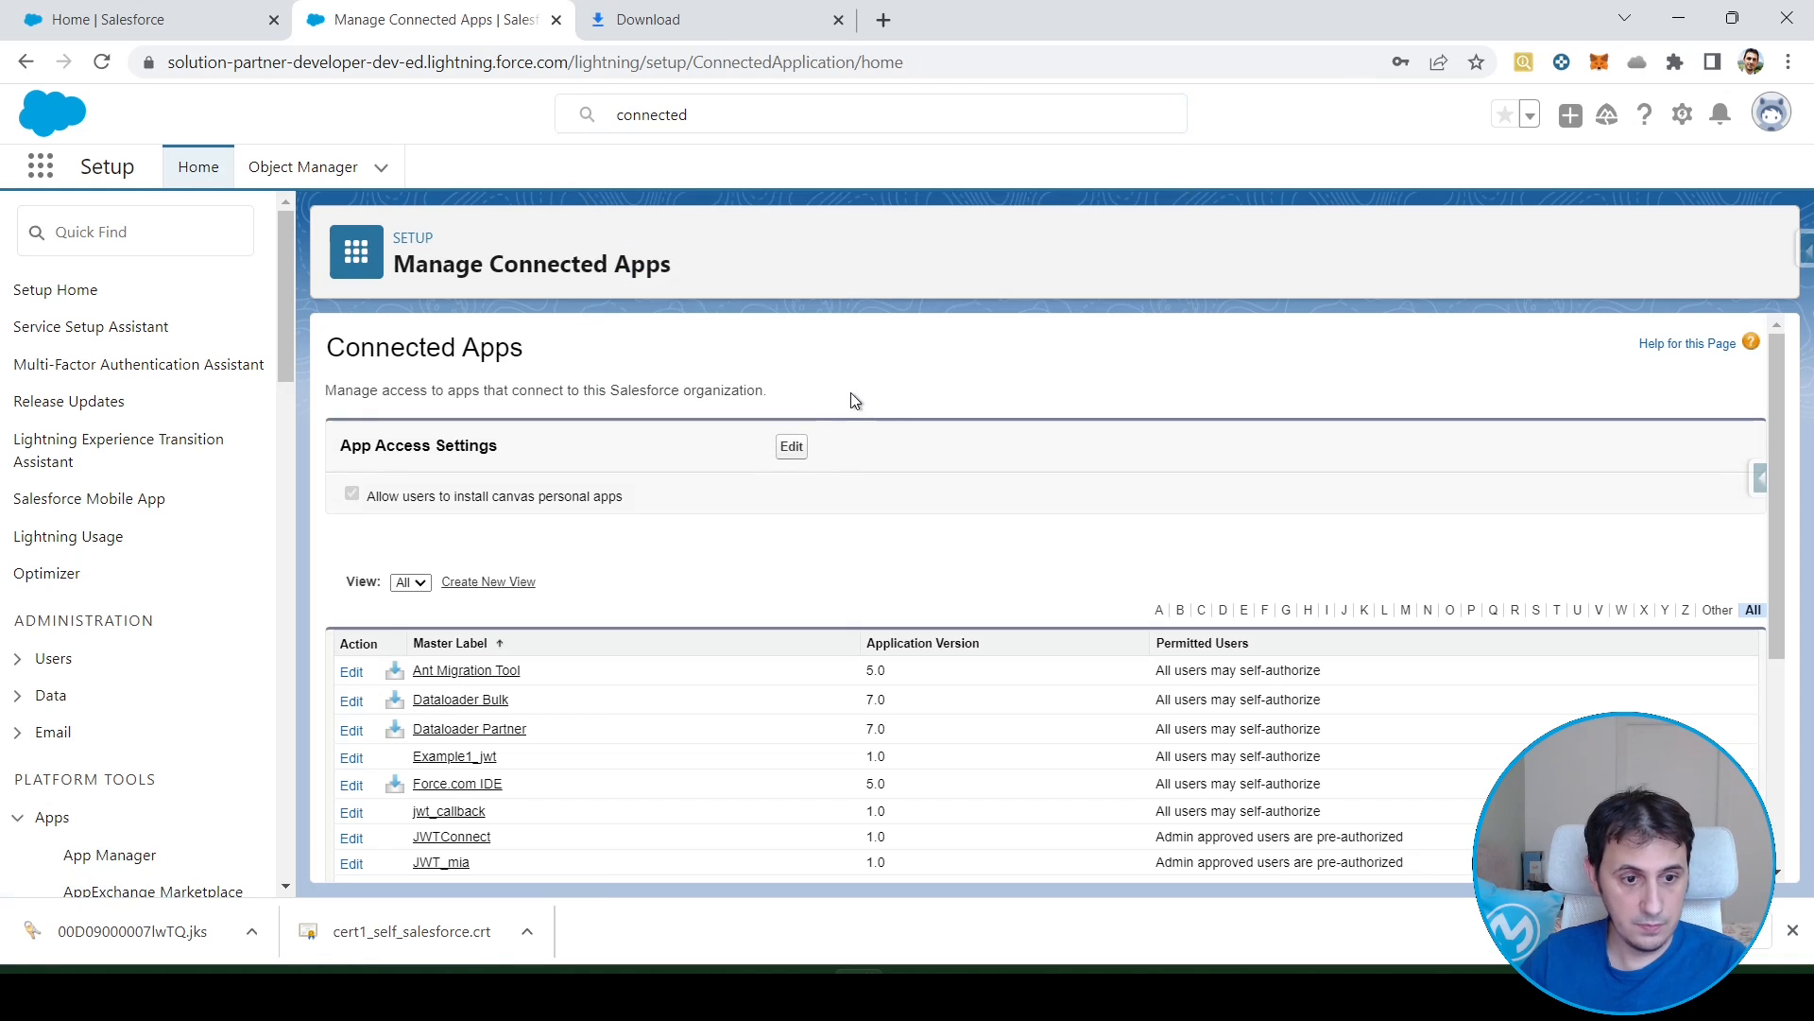
{"action": "scroll", "coordinate": [272, 578], "scroll_direction": "down", "scroll_amount": 5}
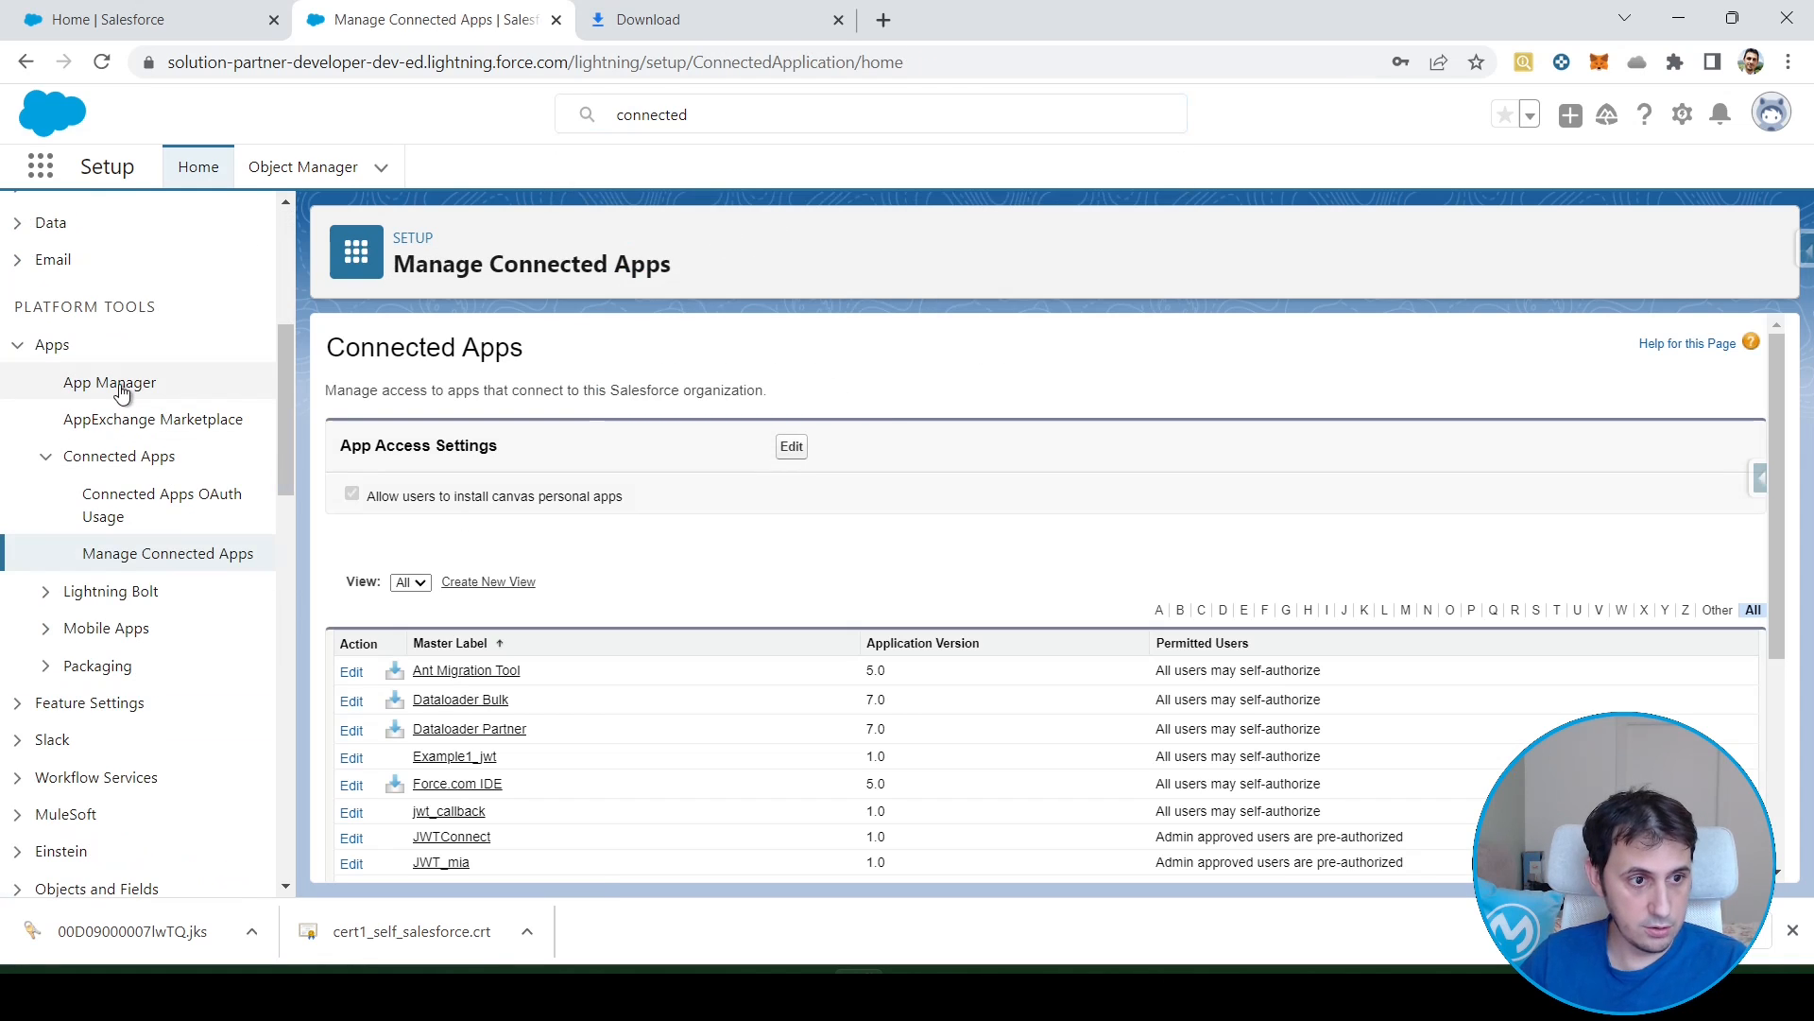
{"action": "left_click", "coordinate": [117, 386]}
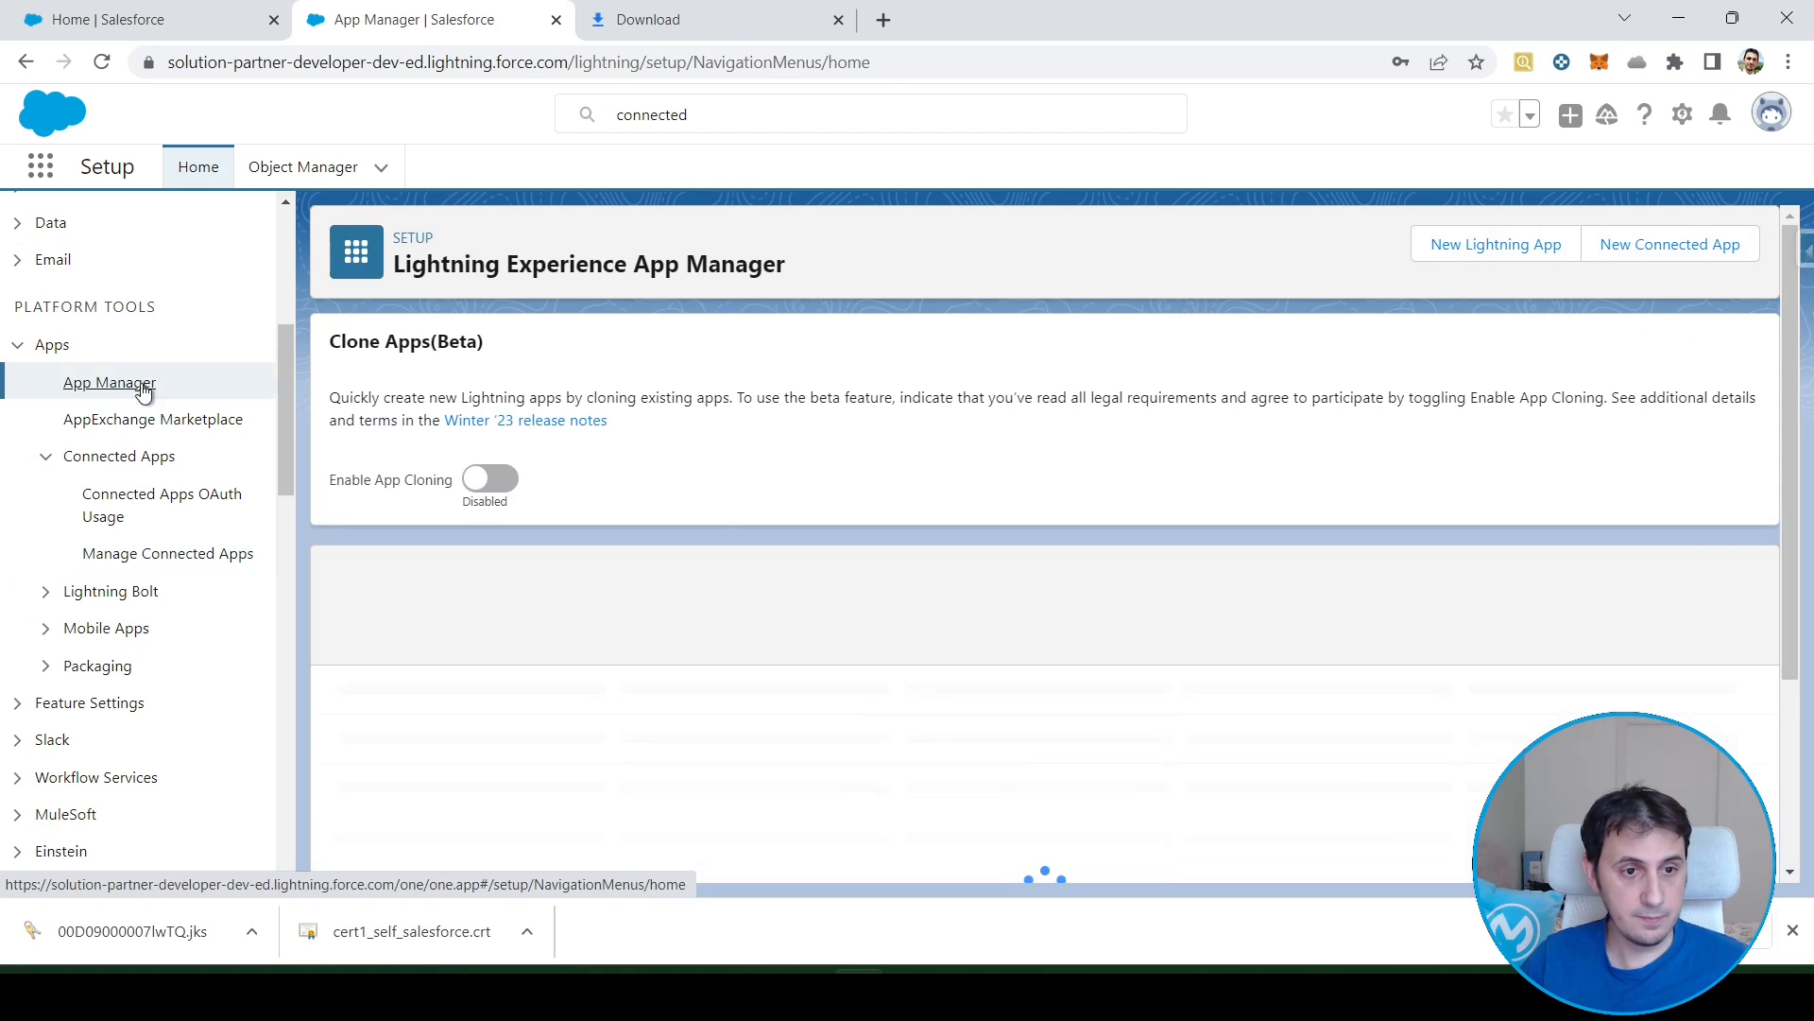
{"action": "left_click", "coordinate": [1697, 248]}
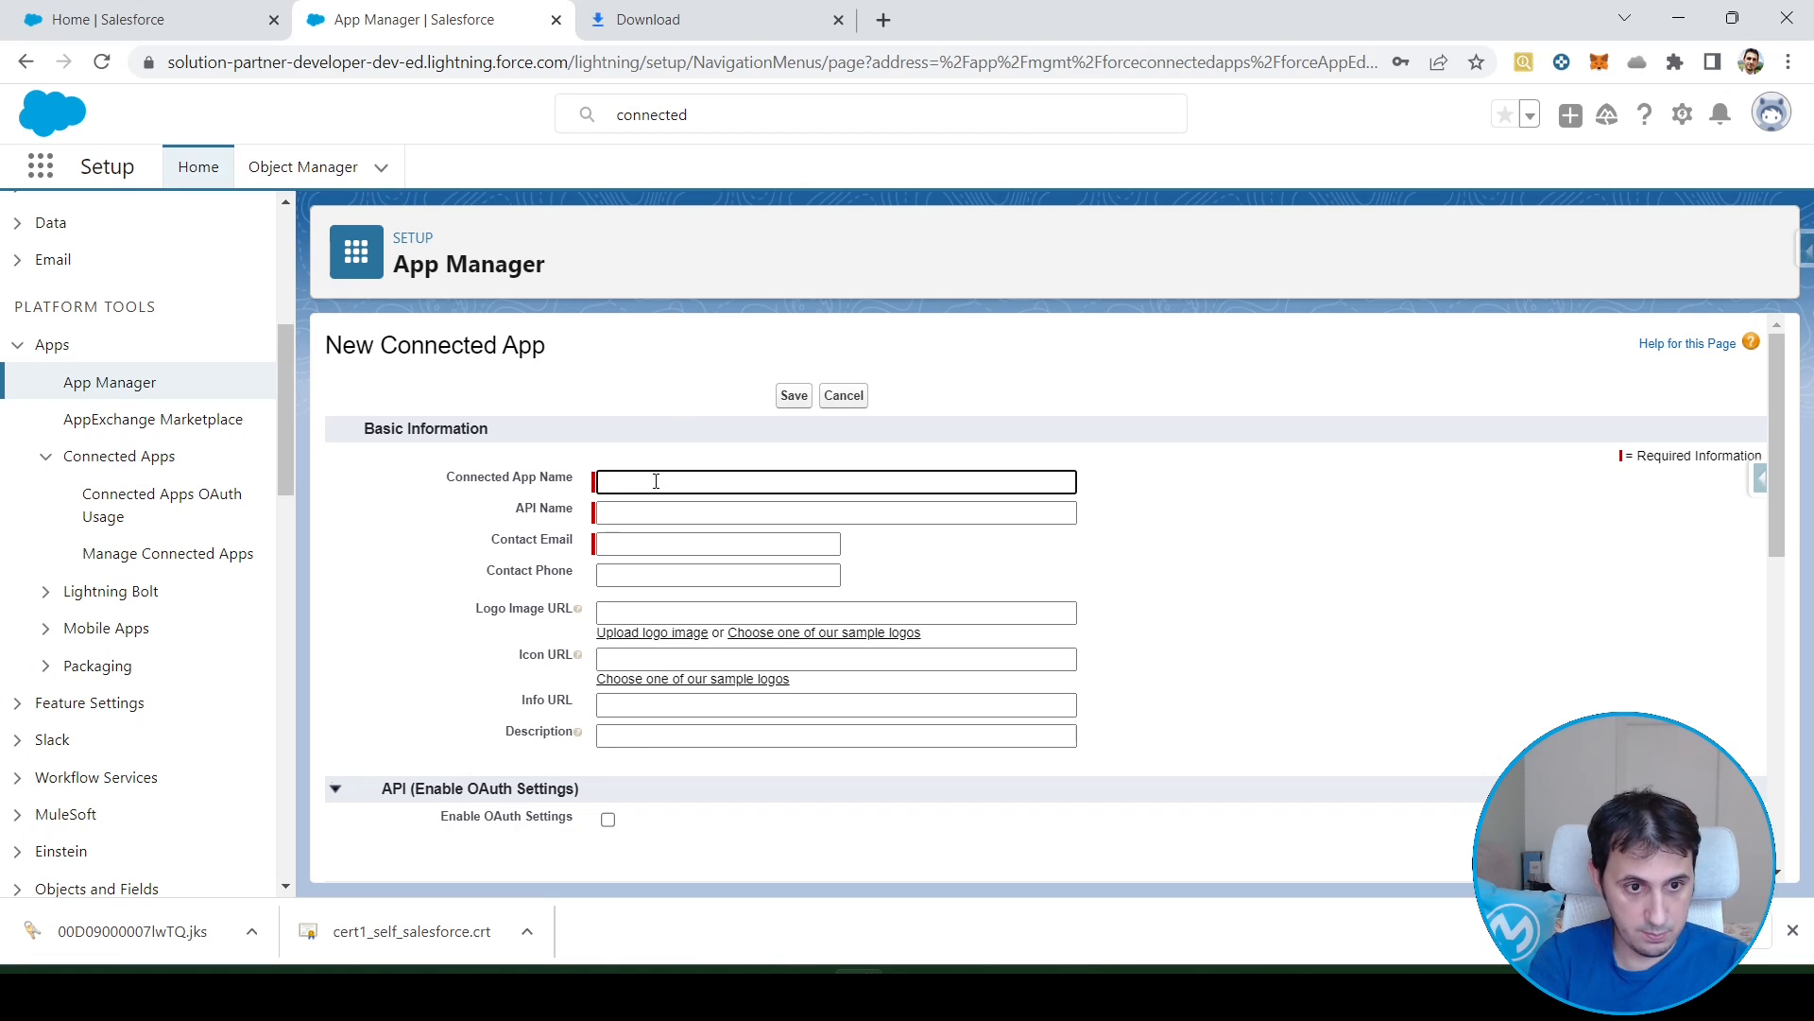
Name the connected app connect_mule_jwt and fill in the contact e-mail address.
{"action": "type", "text": "connec"}
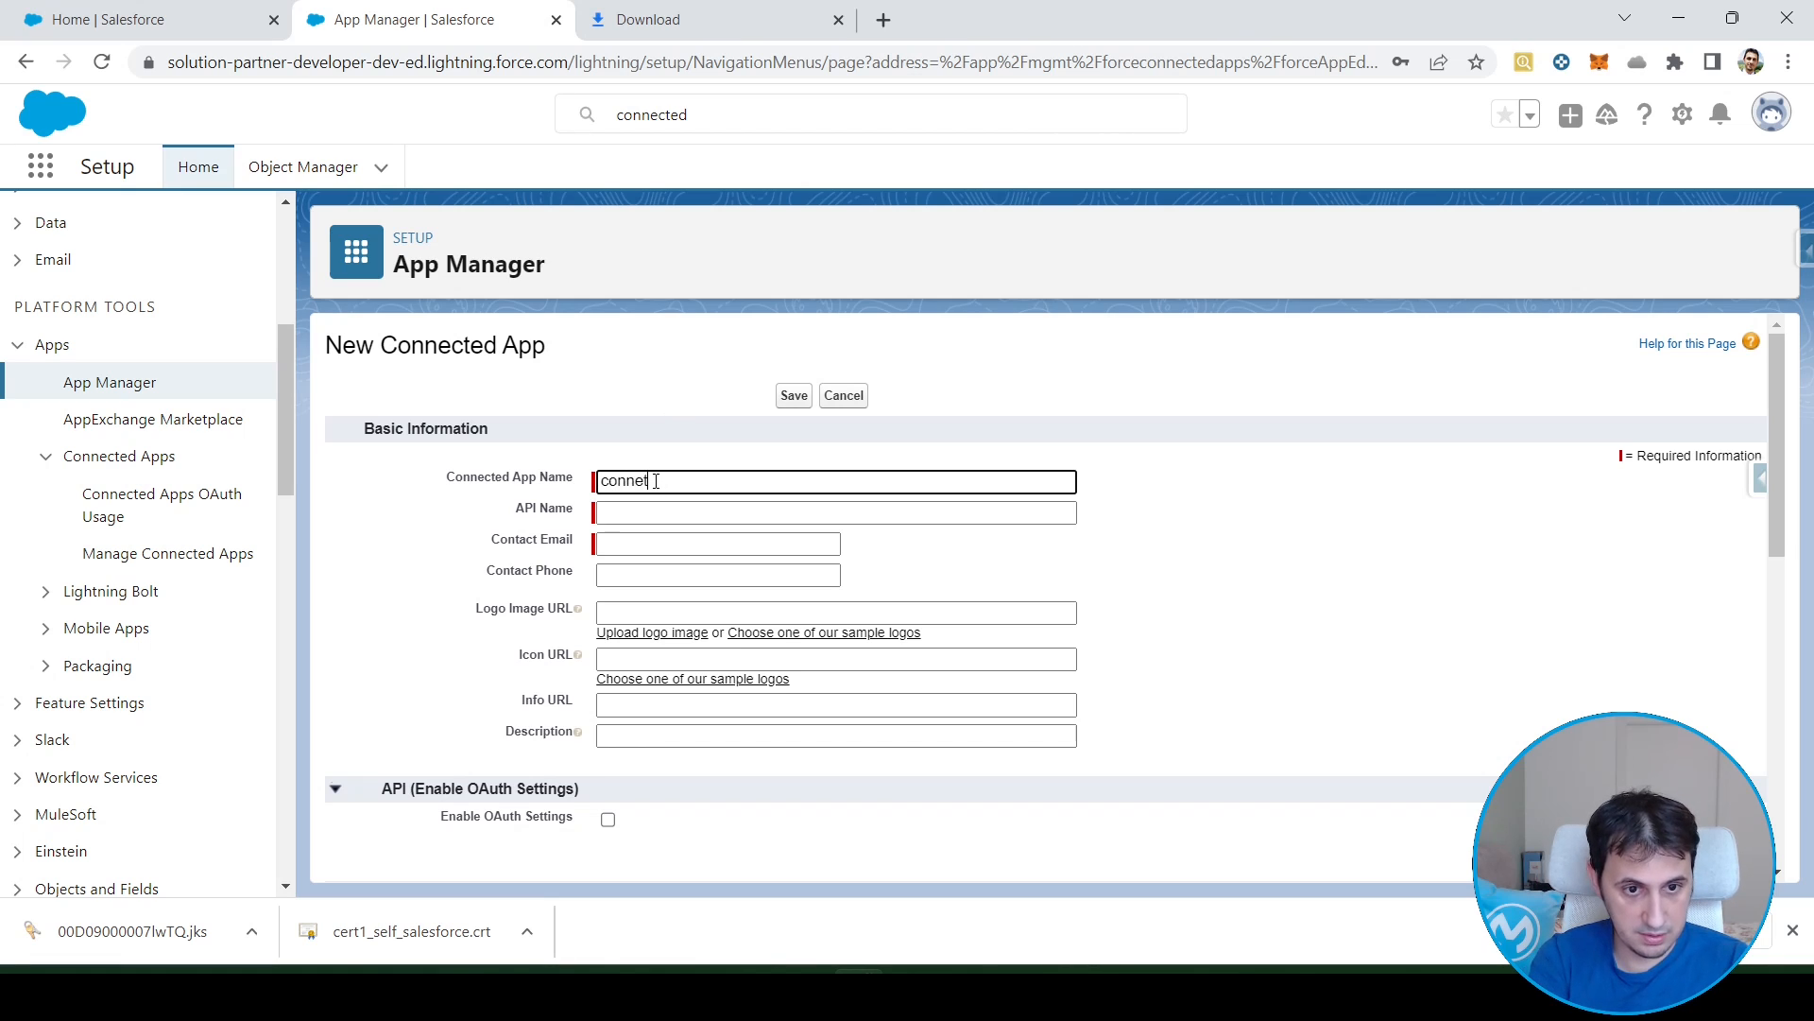
{"action": "type", "text": "t_mule_jw"}
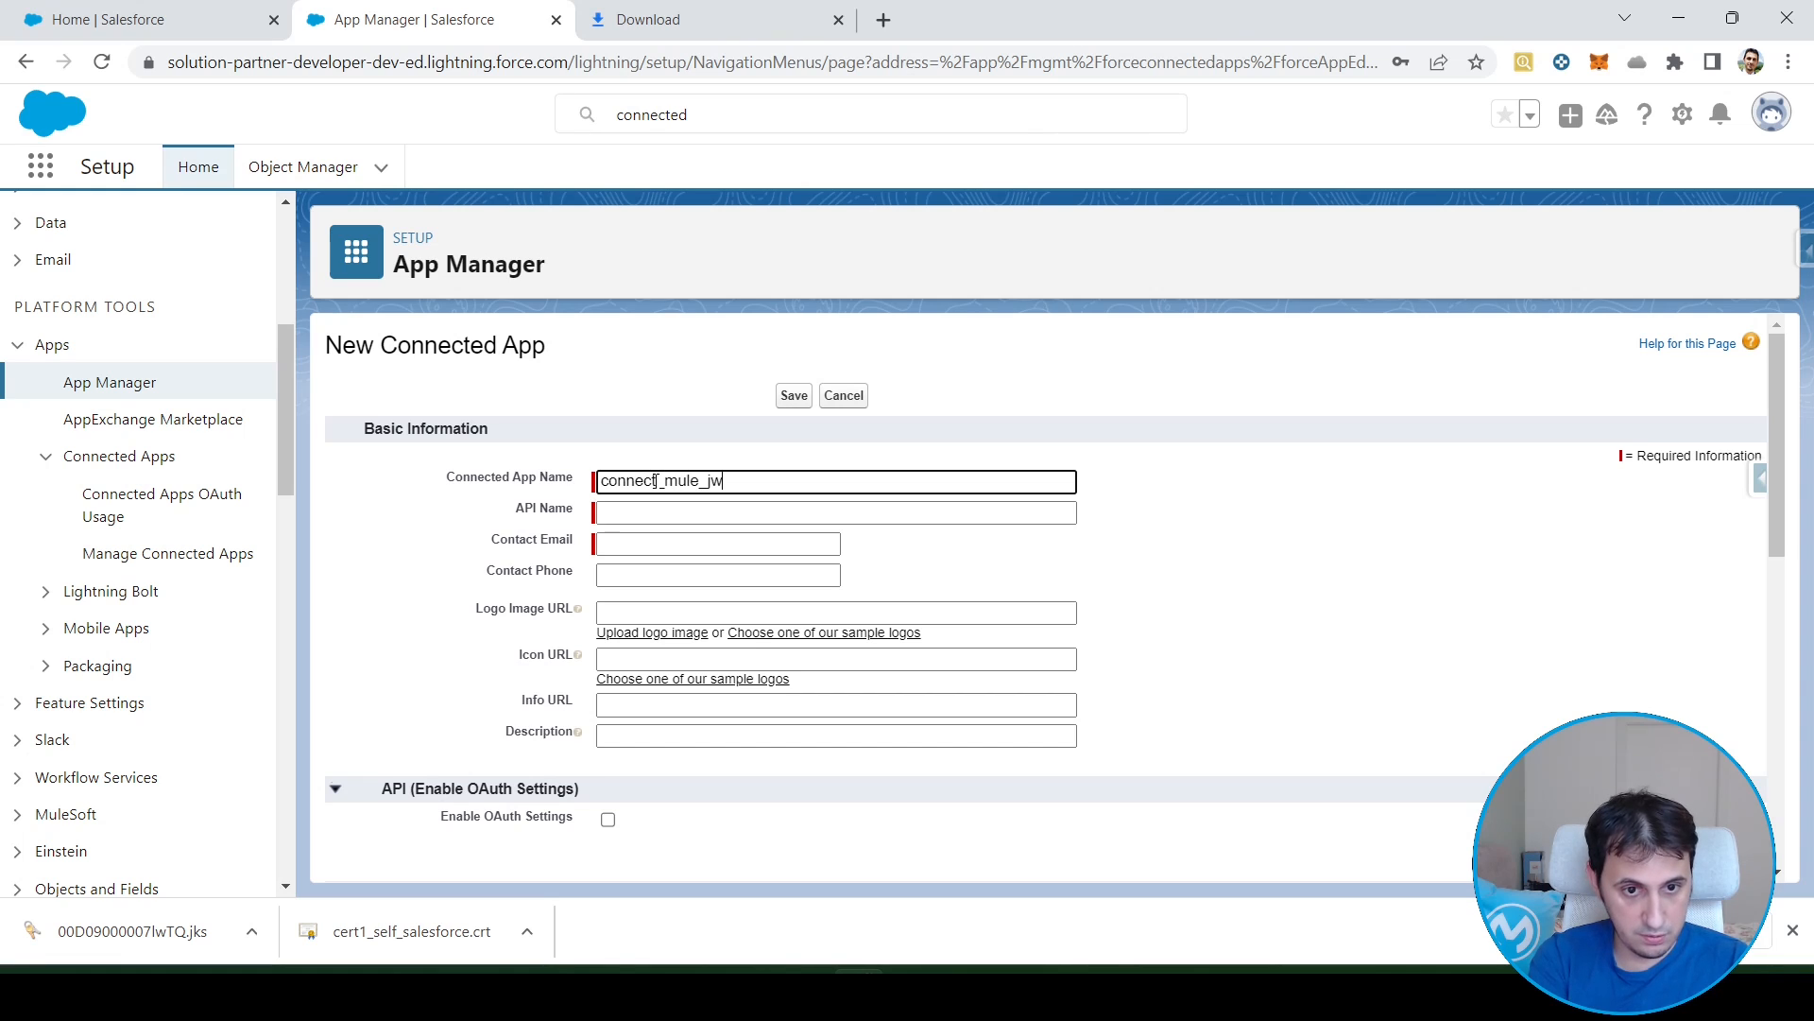
{"action": "type", "text": "t"}
{"action": "left_click", "coordinate": [794, 512]}
{"action": "left_click", "coordinate": [788, 542]}
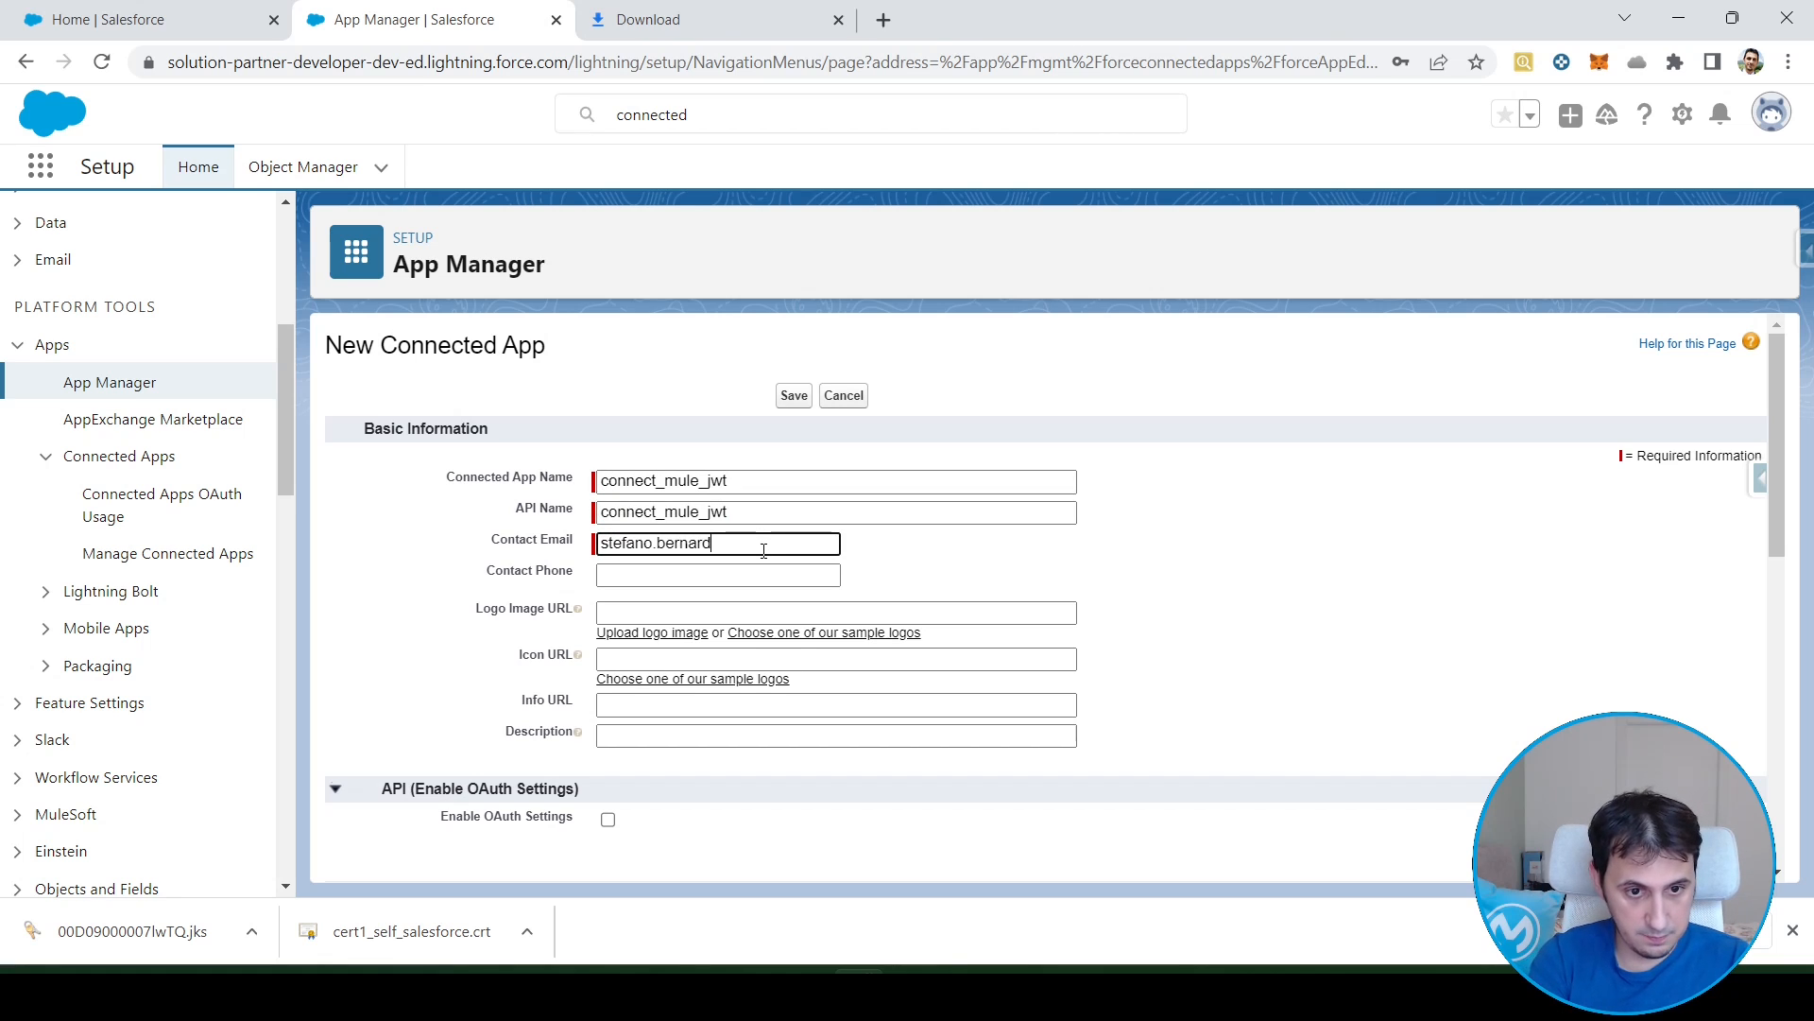
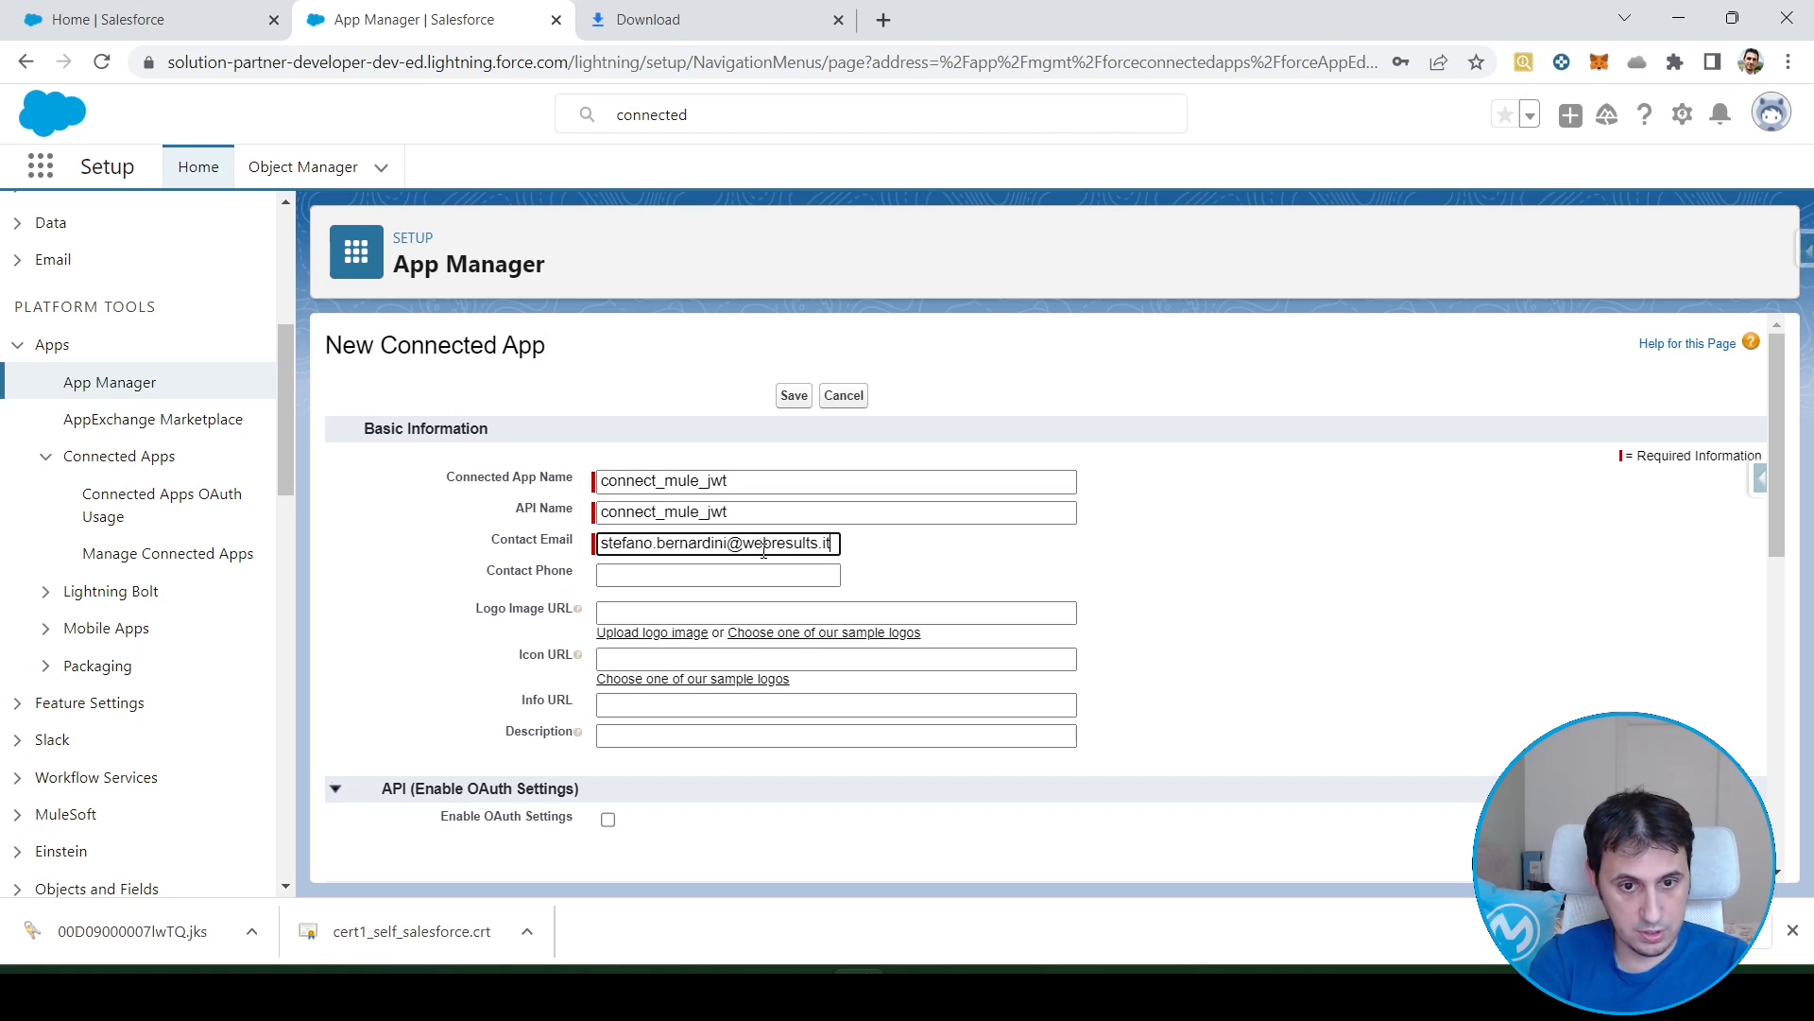
{"action": "scroll", "coordinate": [902, 594], "scroll_direction": "down", "scroll_amount": 2}
{"action": "scroll", "coordinate": [903, 595], "scroll_direction": "down", "scroll_amount": 1}
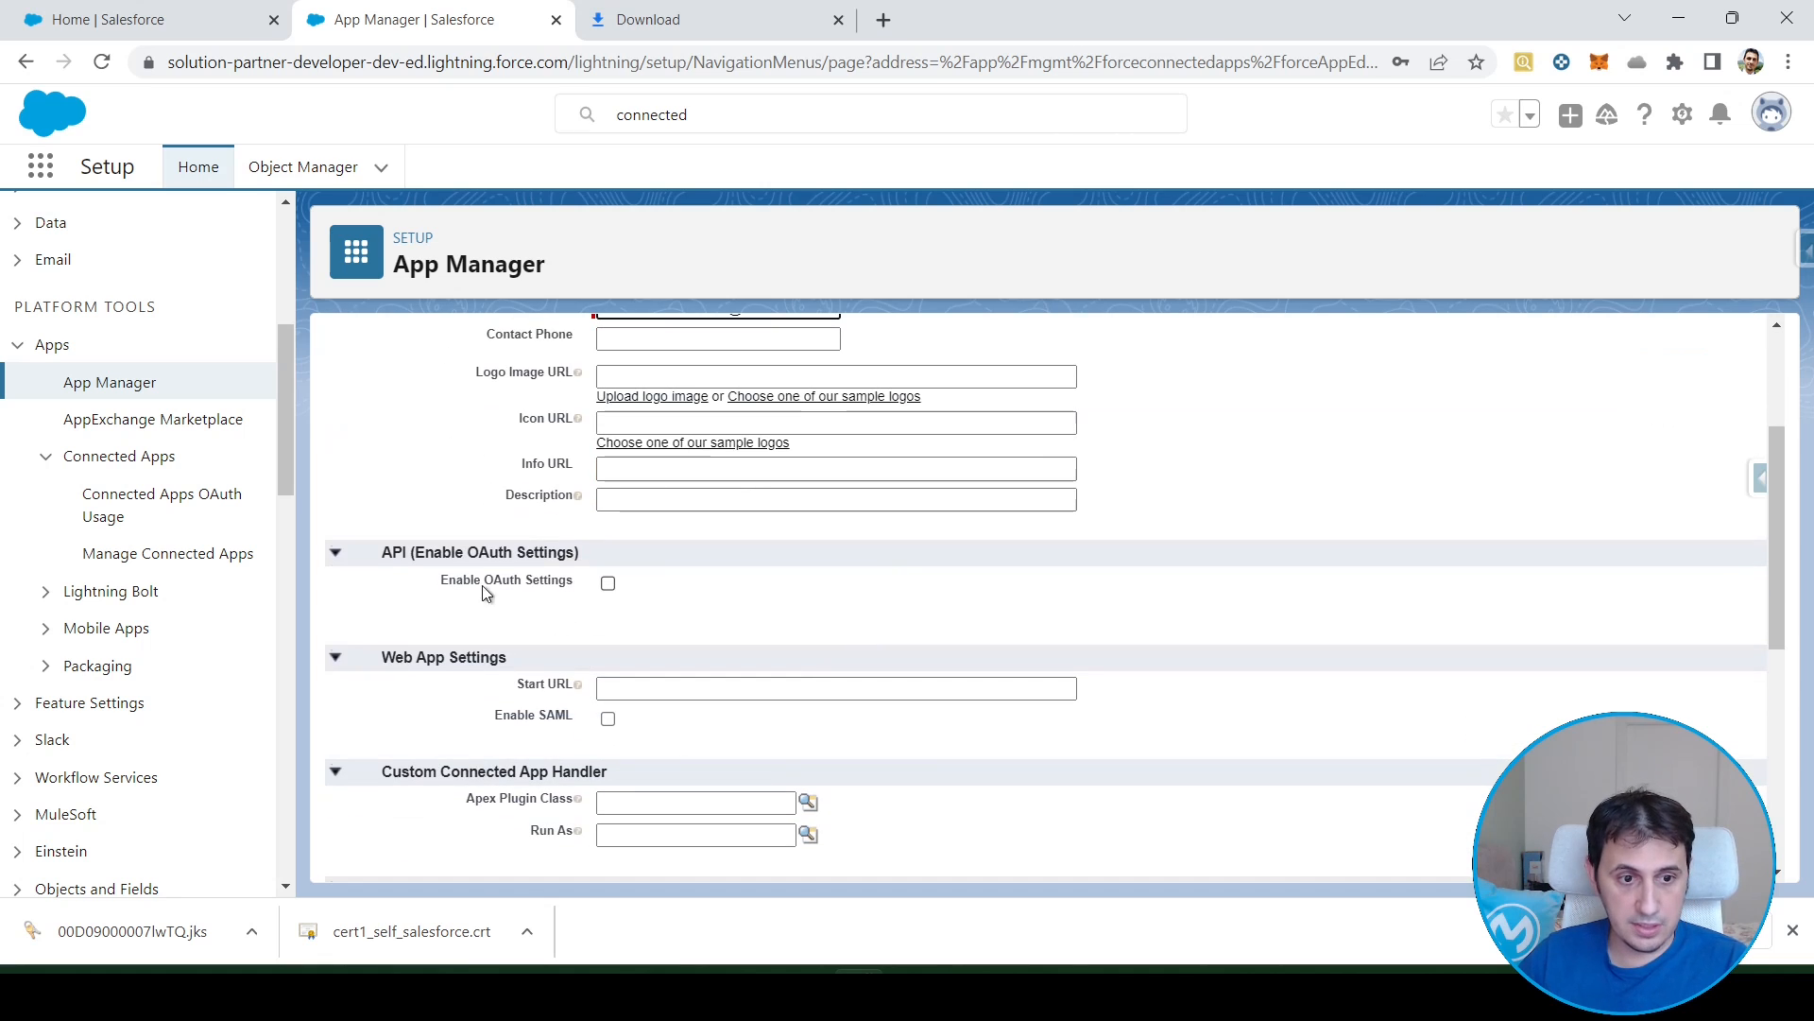
Enable OAuth settings and digital signatures for the connected app.
{"action": "left_click", "coordinate": [606, 585]}
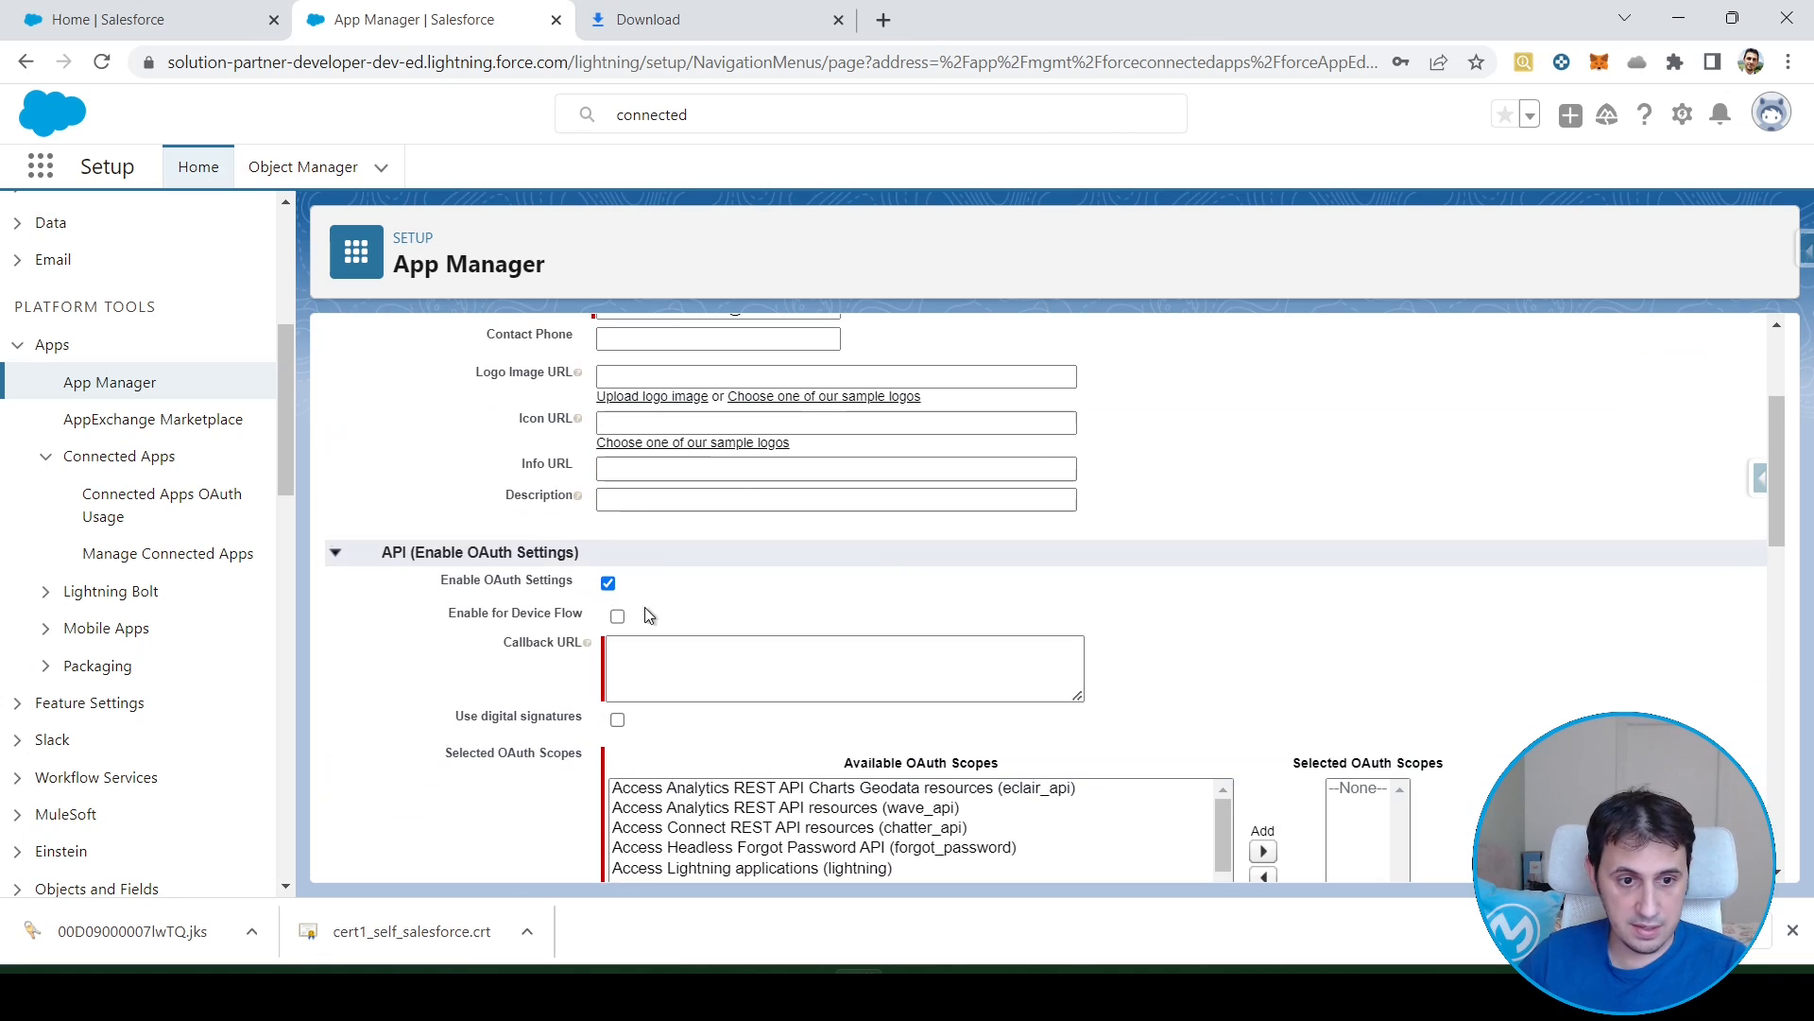
{"action": "left_click", "coordinate": [617, 721]}
{"action": "left_click", "coordinate": [673, 763]}
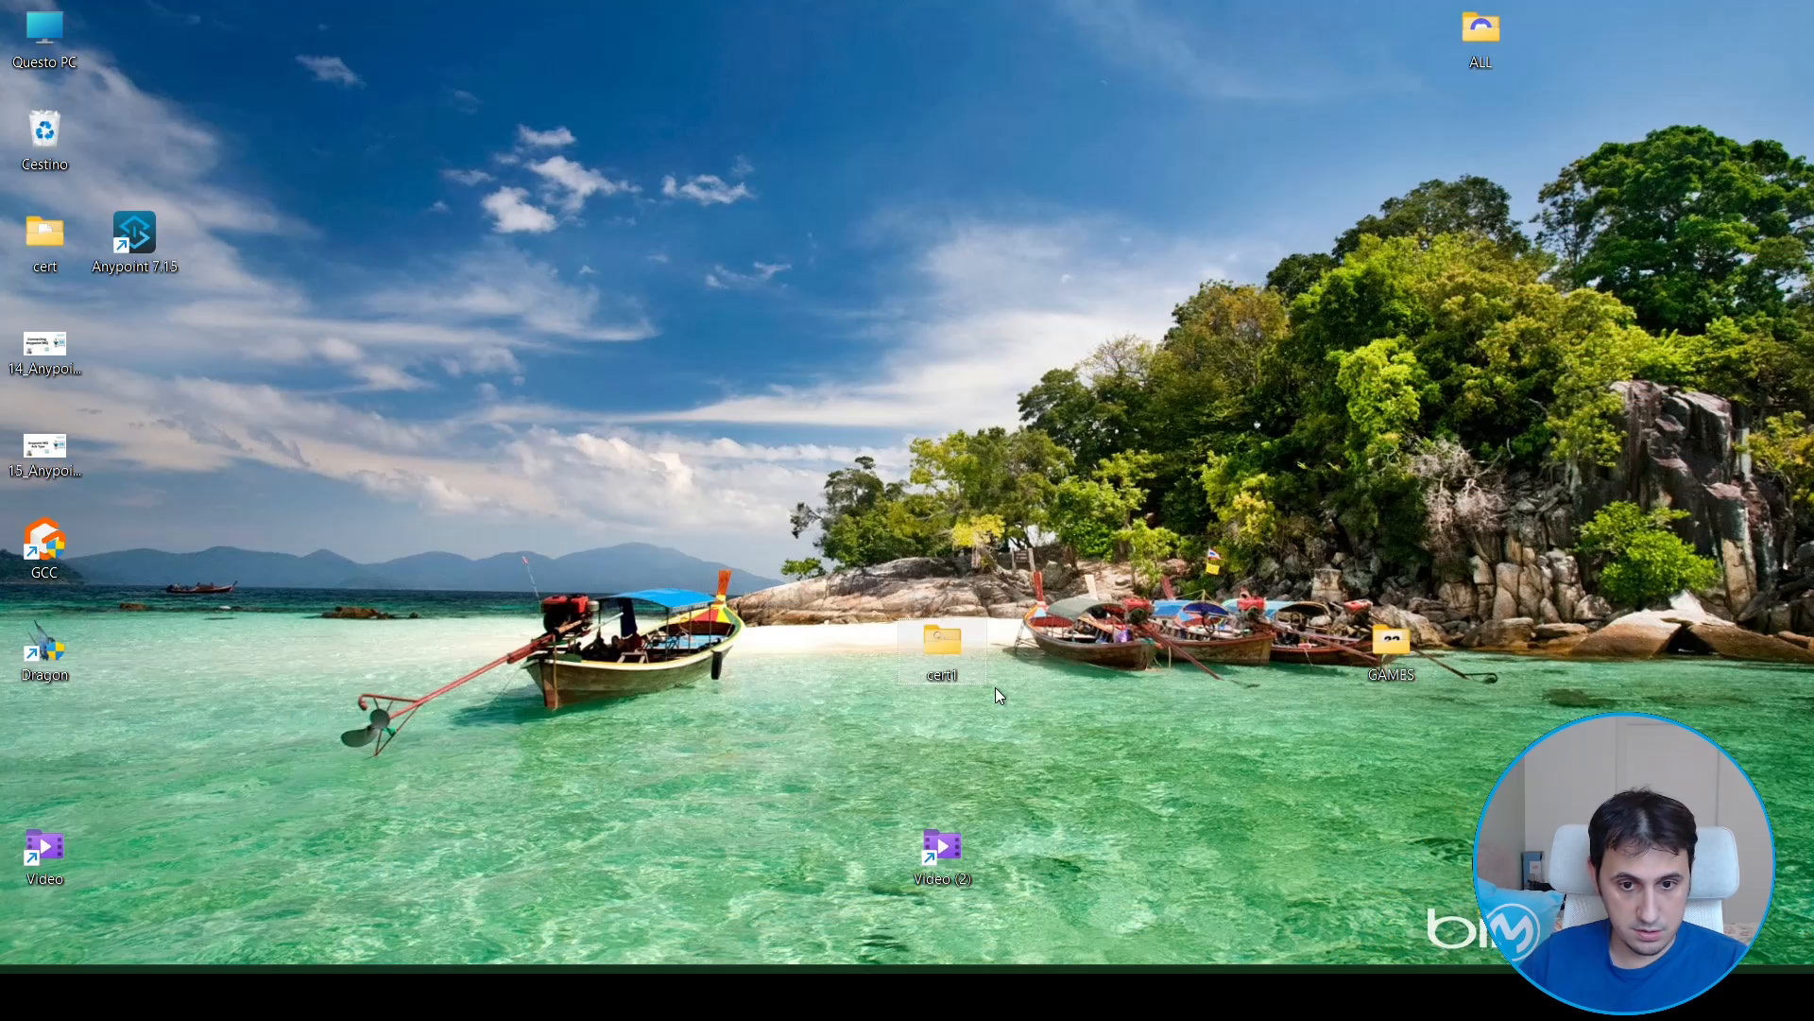
Attach cert1_self_salesforce.crt from Desktop\cert1 as the app's certificate.
{"action": "double_click", "coordinate": [945, 647]}
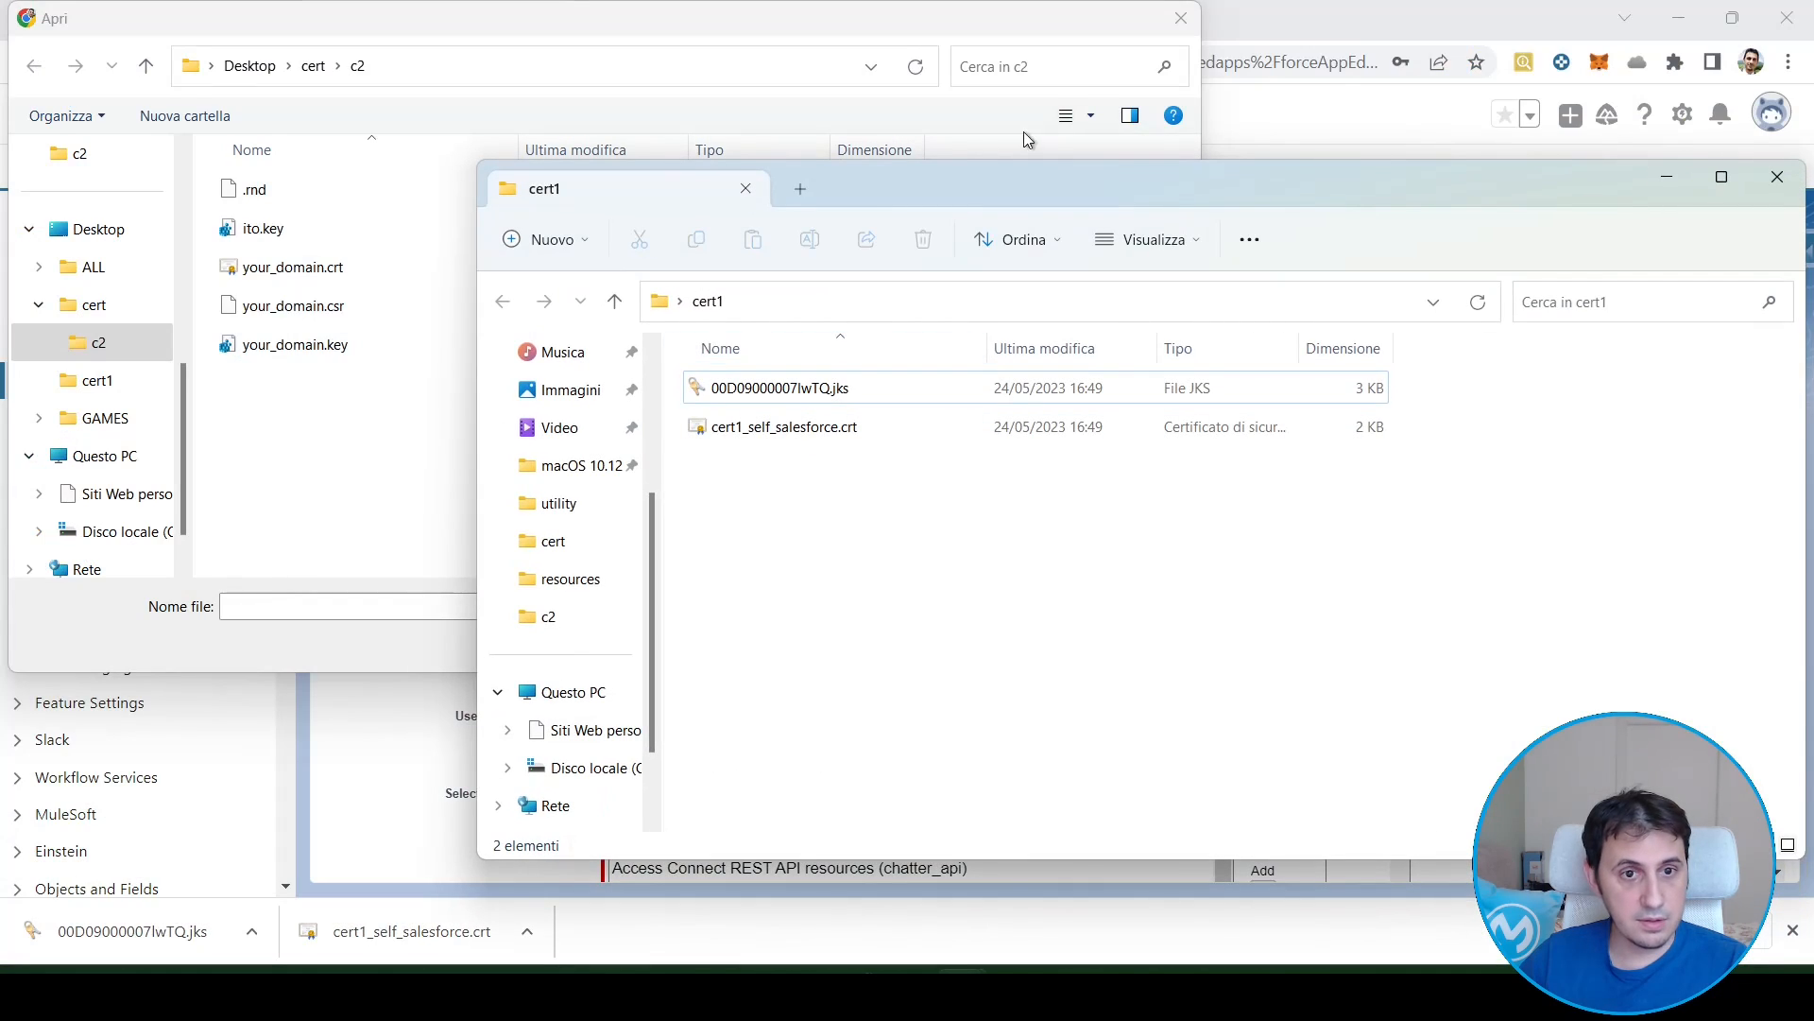
{"action": "left_click", "coordinate": [865, 308]}
{"action": "key", "text": "ctrl+c"}
{"action": "left_click", "coordinate": [567, 606]}
{"action": "key", "text": "ctrl+v"}
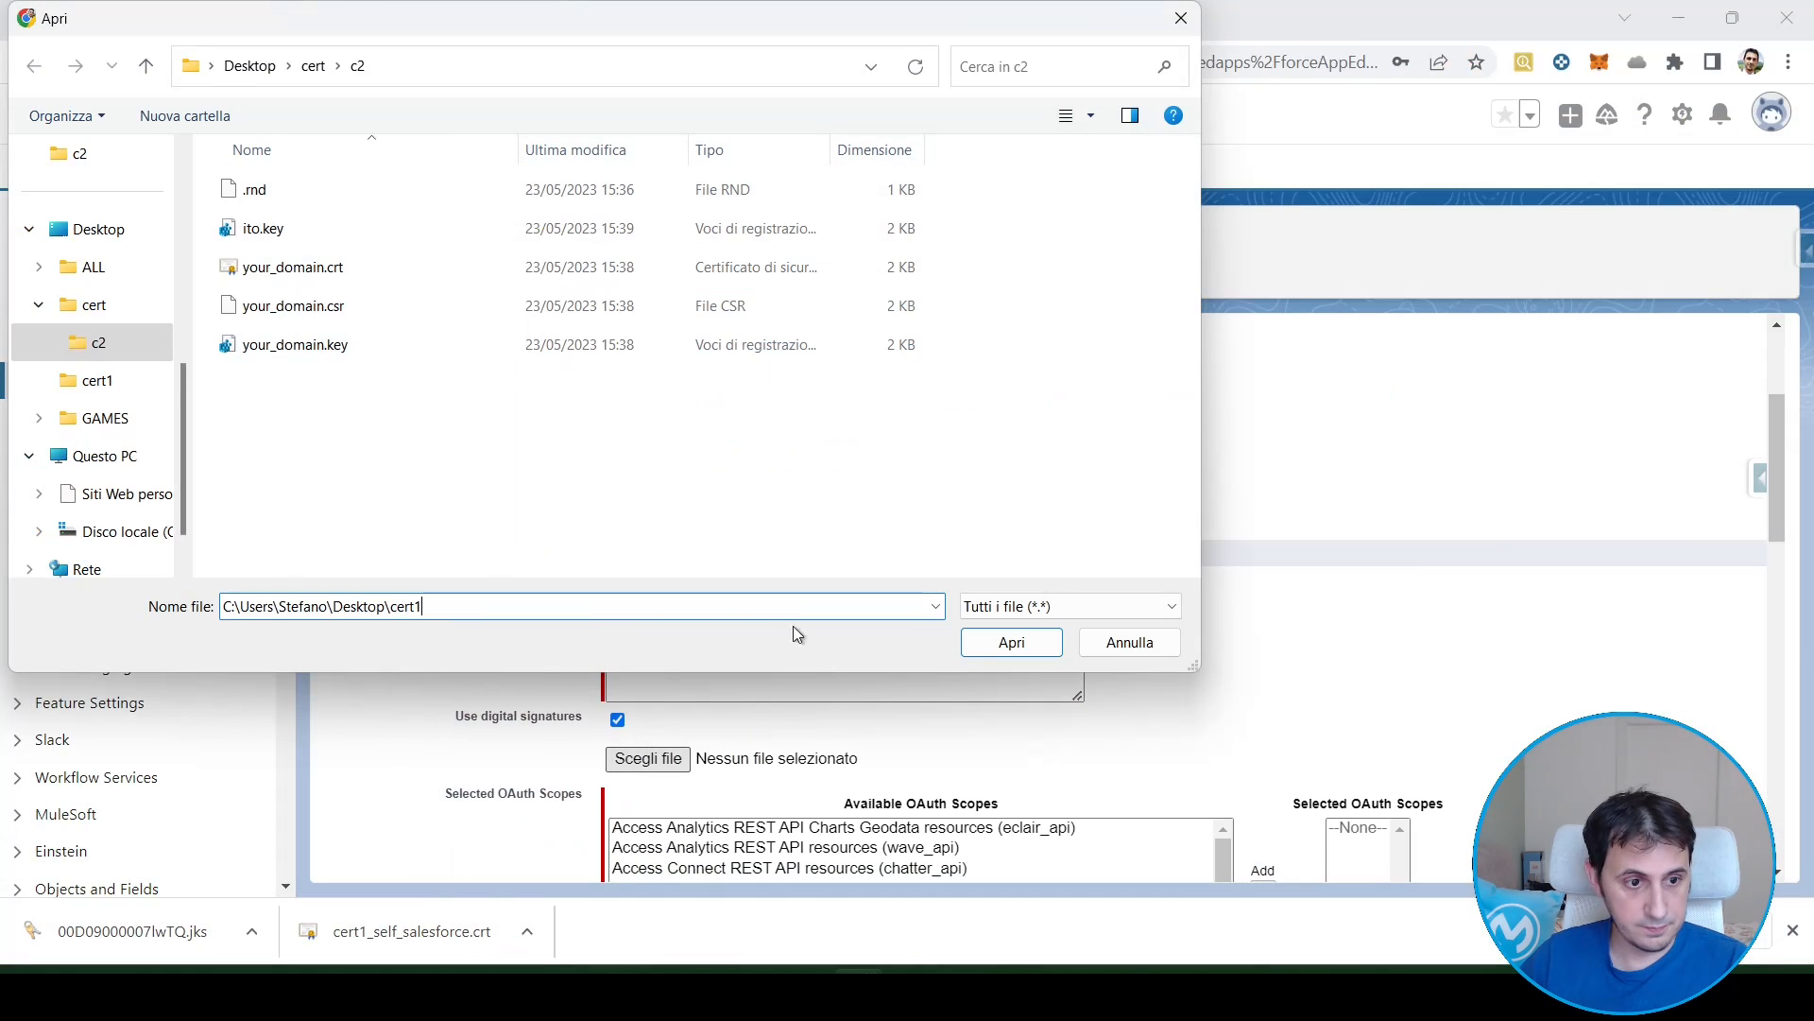
{"action": "left_click", "coordinate": [987, 646]}
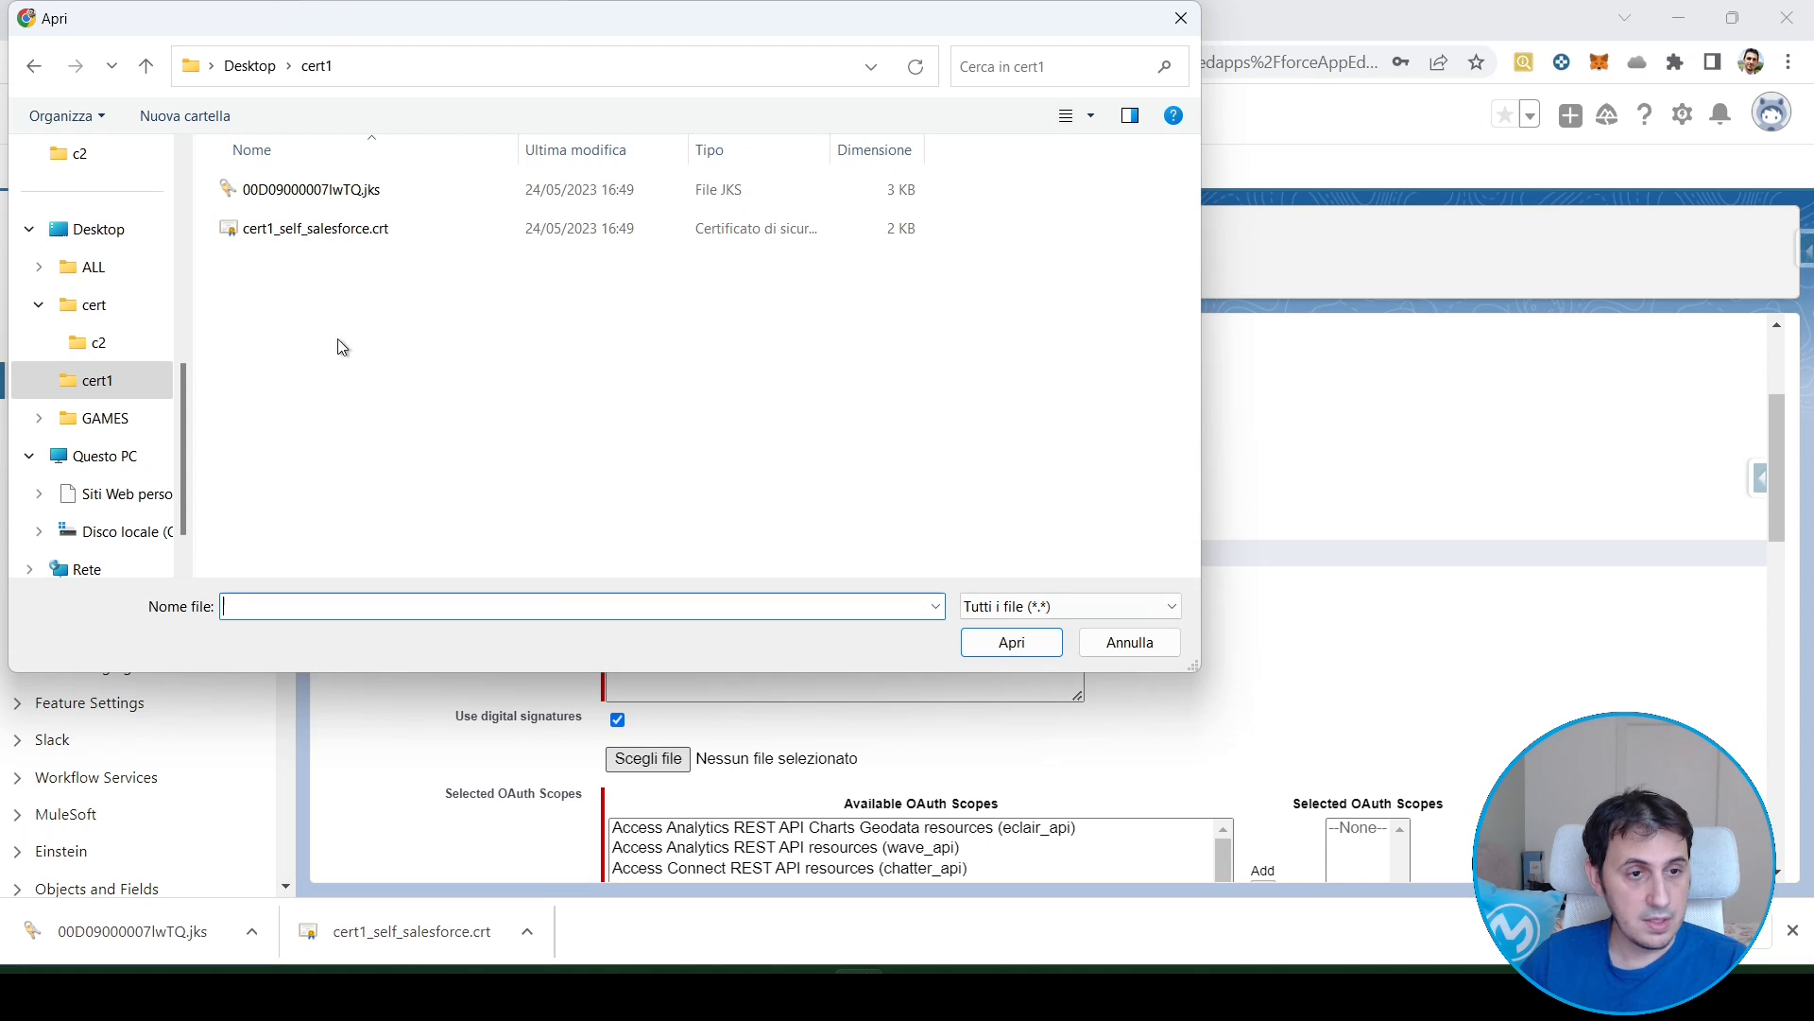
{"action": "left_click_drag", "start_coordinate": [412, 25], "coordinate": [1017, 305]}
{"action": "double_click", "coordinate": [949, 518]}
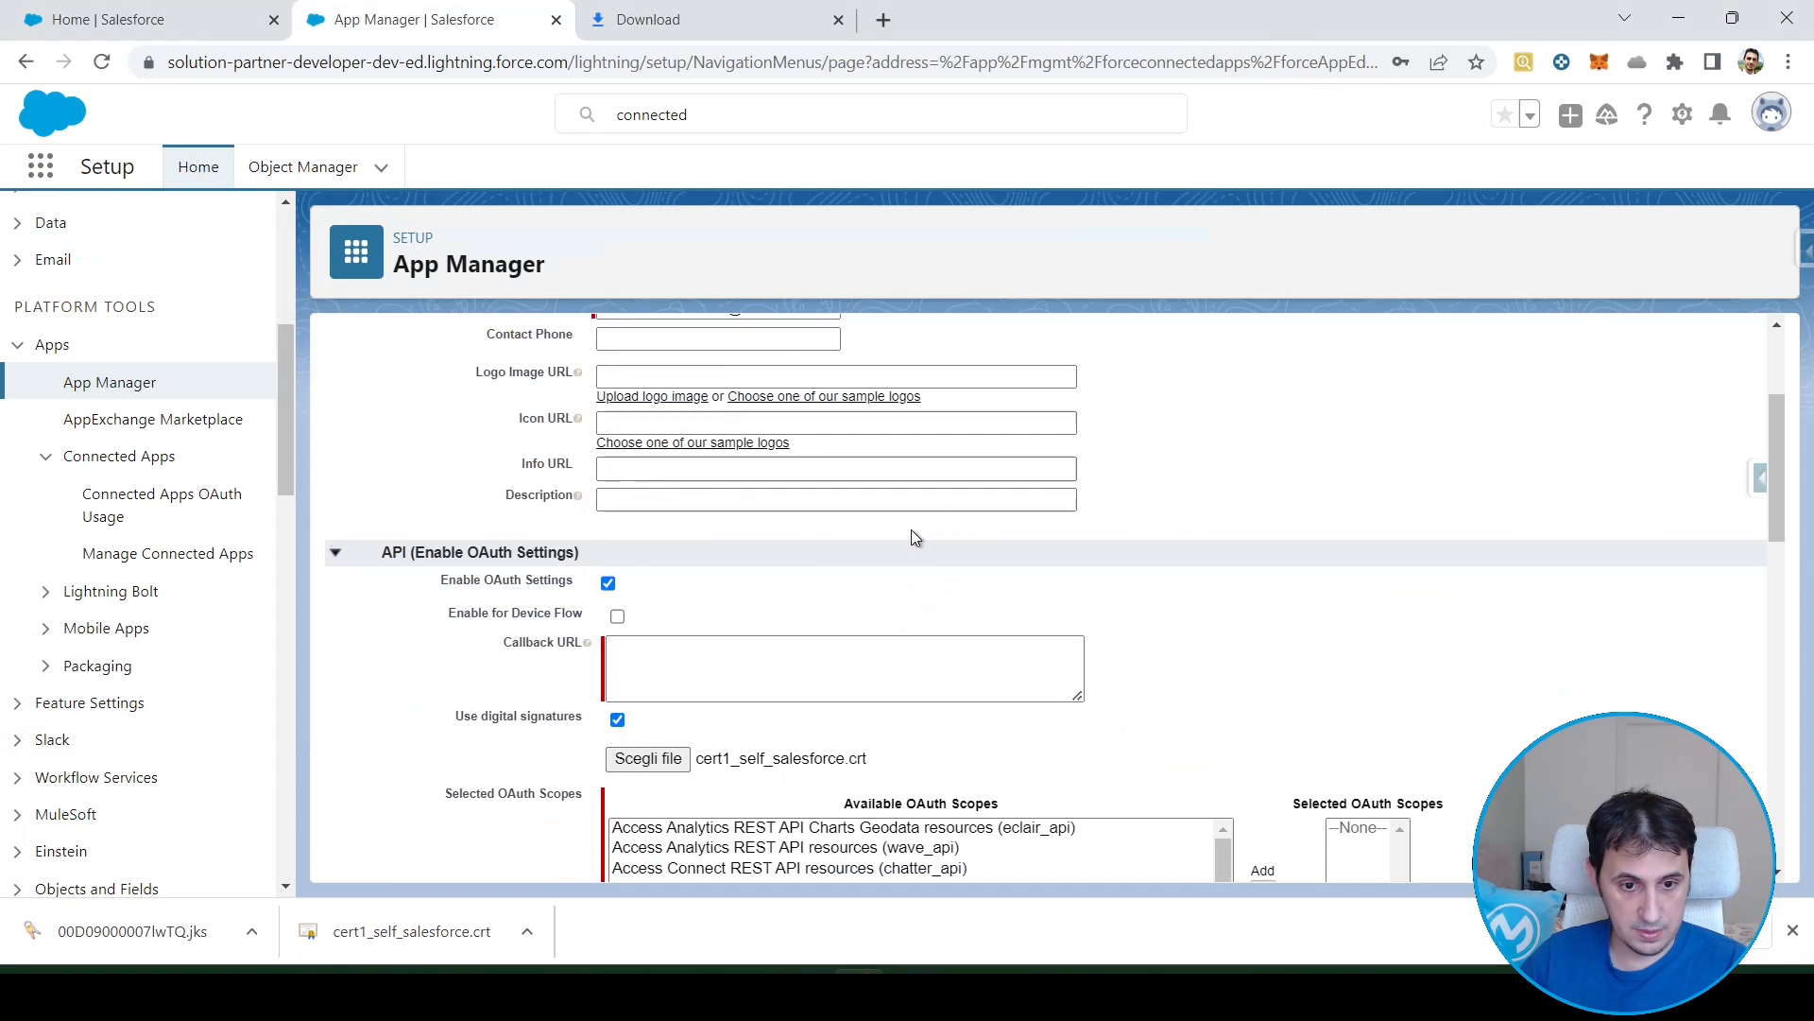
{"action": "left_click", "coordinate": [694, 660]}
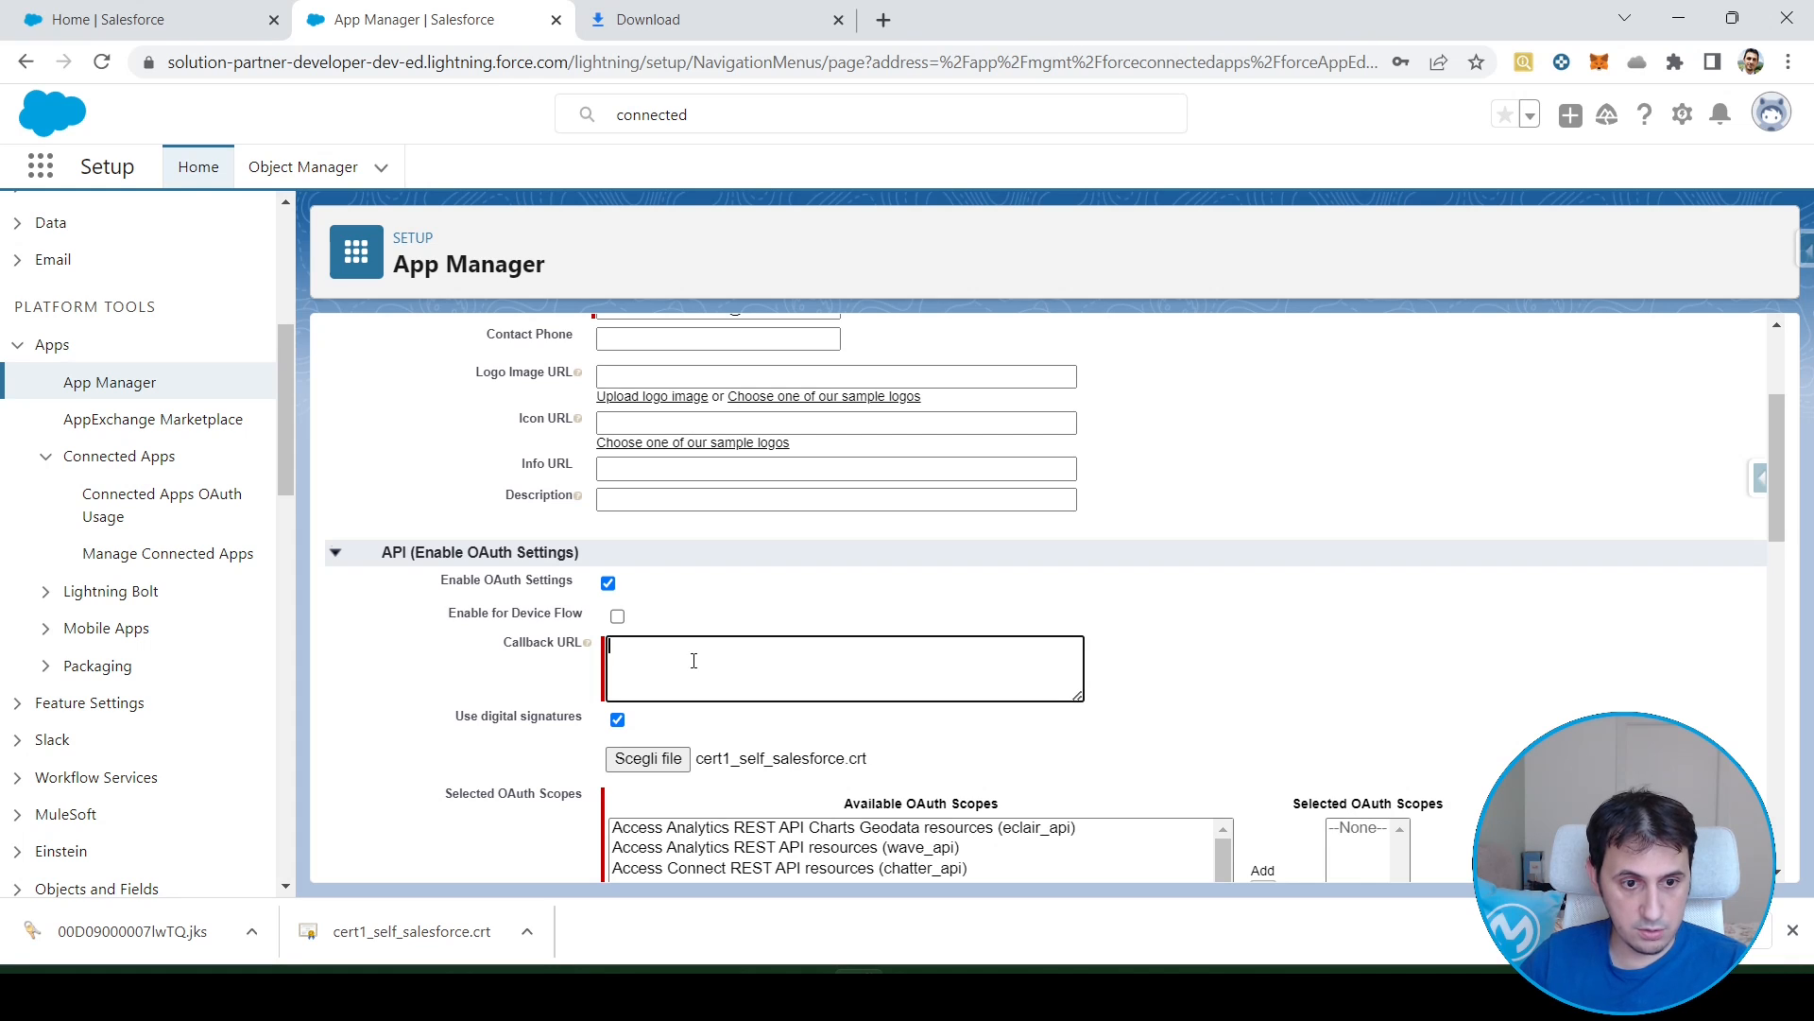
{"action": "type", "text": "http://localhost:8081/callback"}
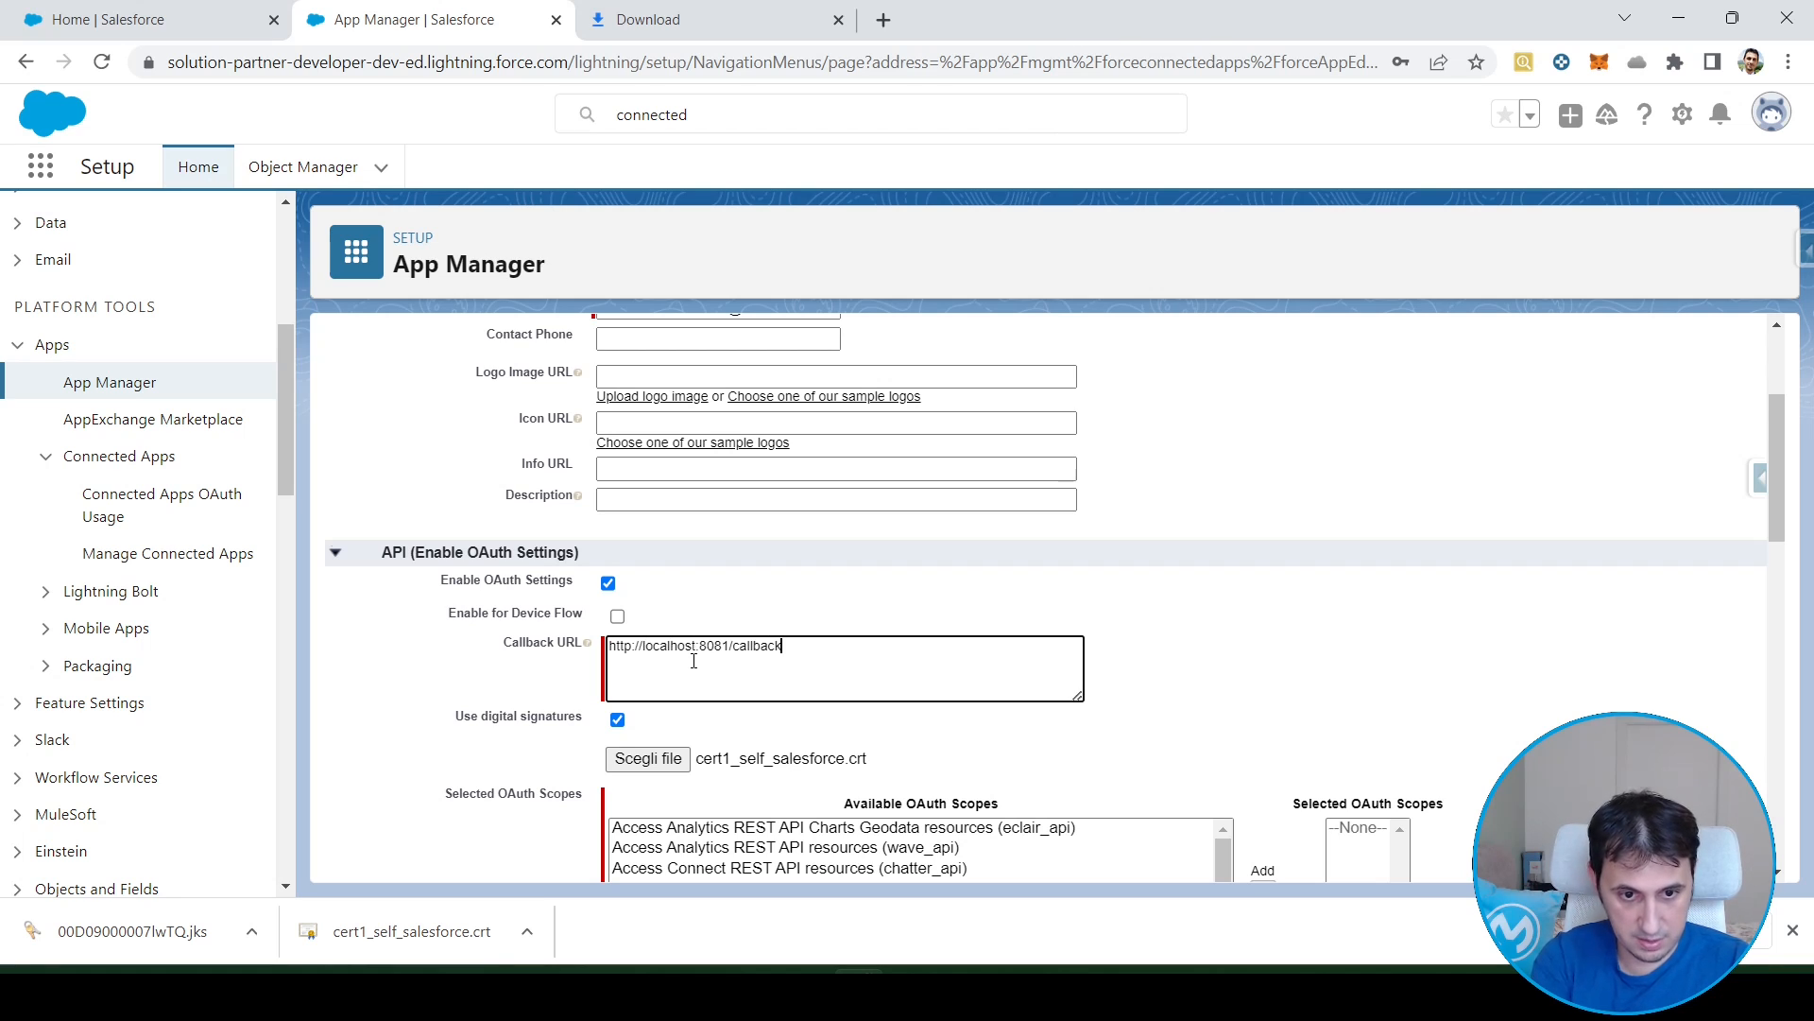
{"action": "scroll", "coordinate": [984, 654], "scroll_direction": "down", "scroll_amount": 6}
{"action": "scroll", "coordinate": [1127, 554], "scroll_direction": "up", "scroll_amount": 2}
Add the api, web and refresh_token/offline_access OAuth scopes.
{"action": "left_click_drag", "start_coordinate": [1224, 541], "coordinate": [1224, 635]}
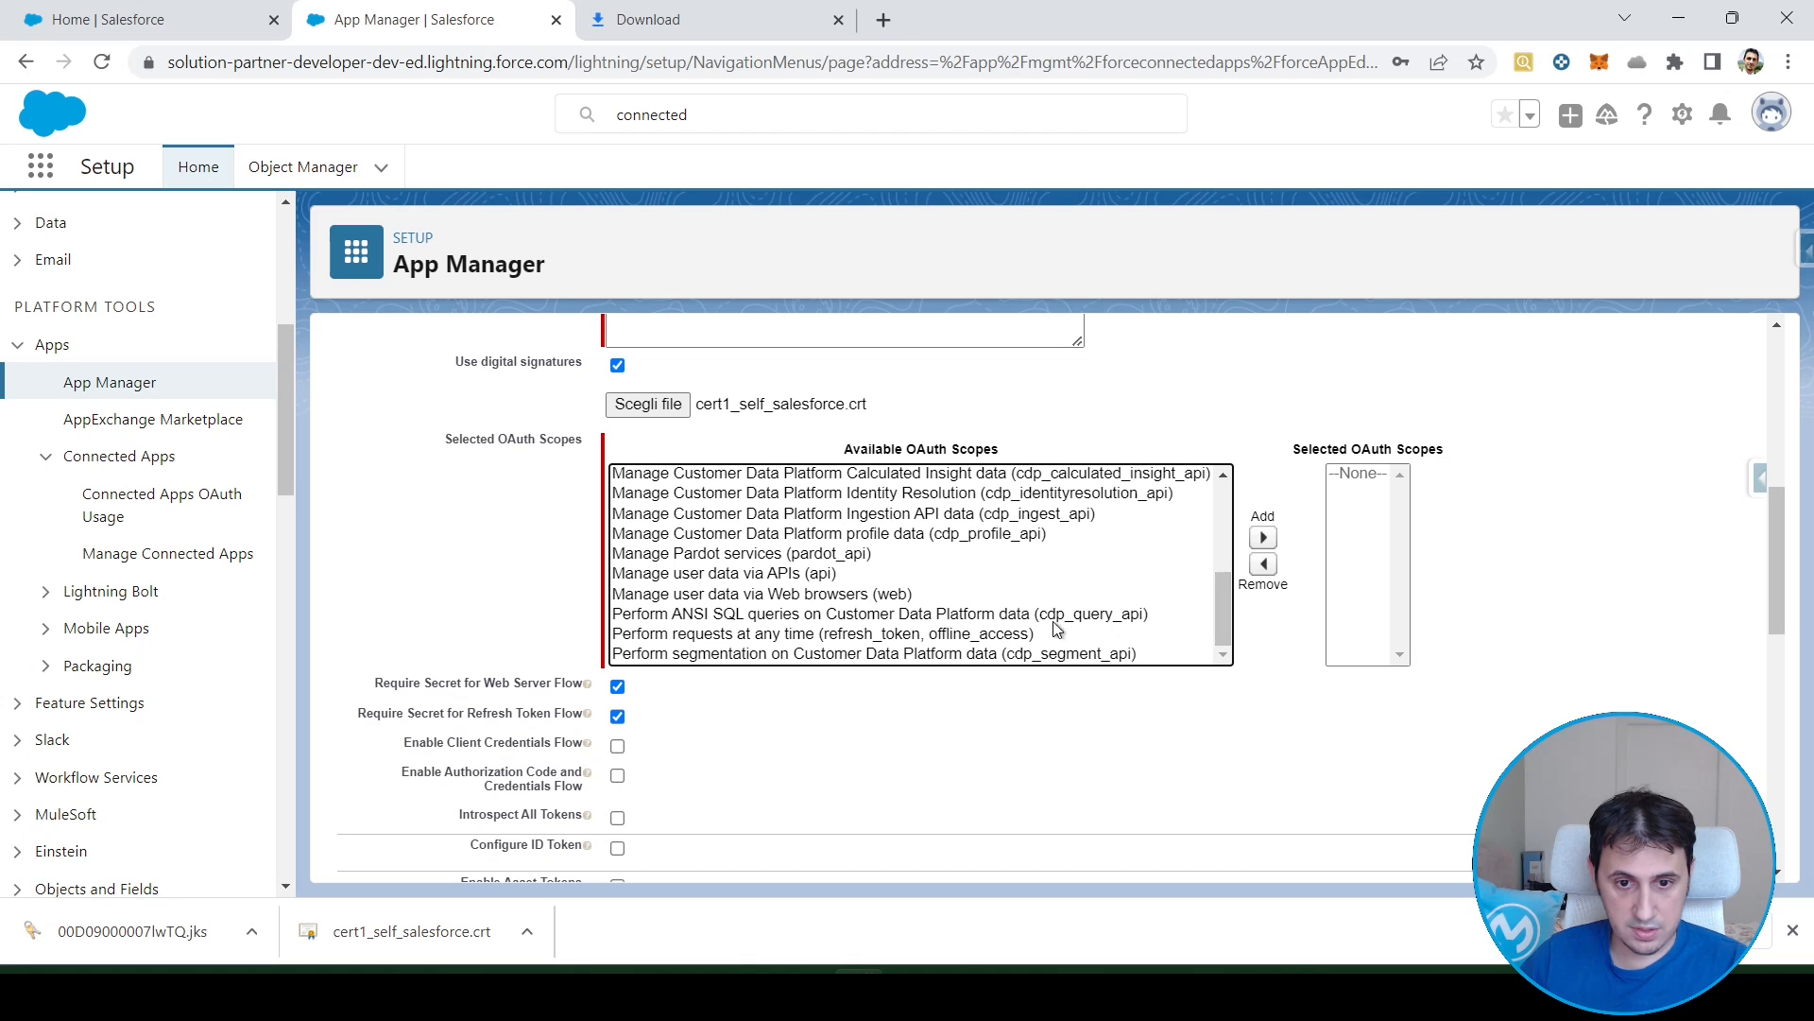
{"action": "left_click", "coordinate": [982, 639]}
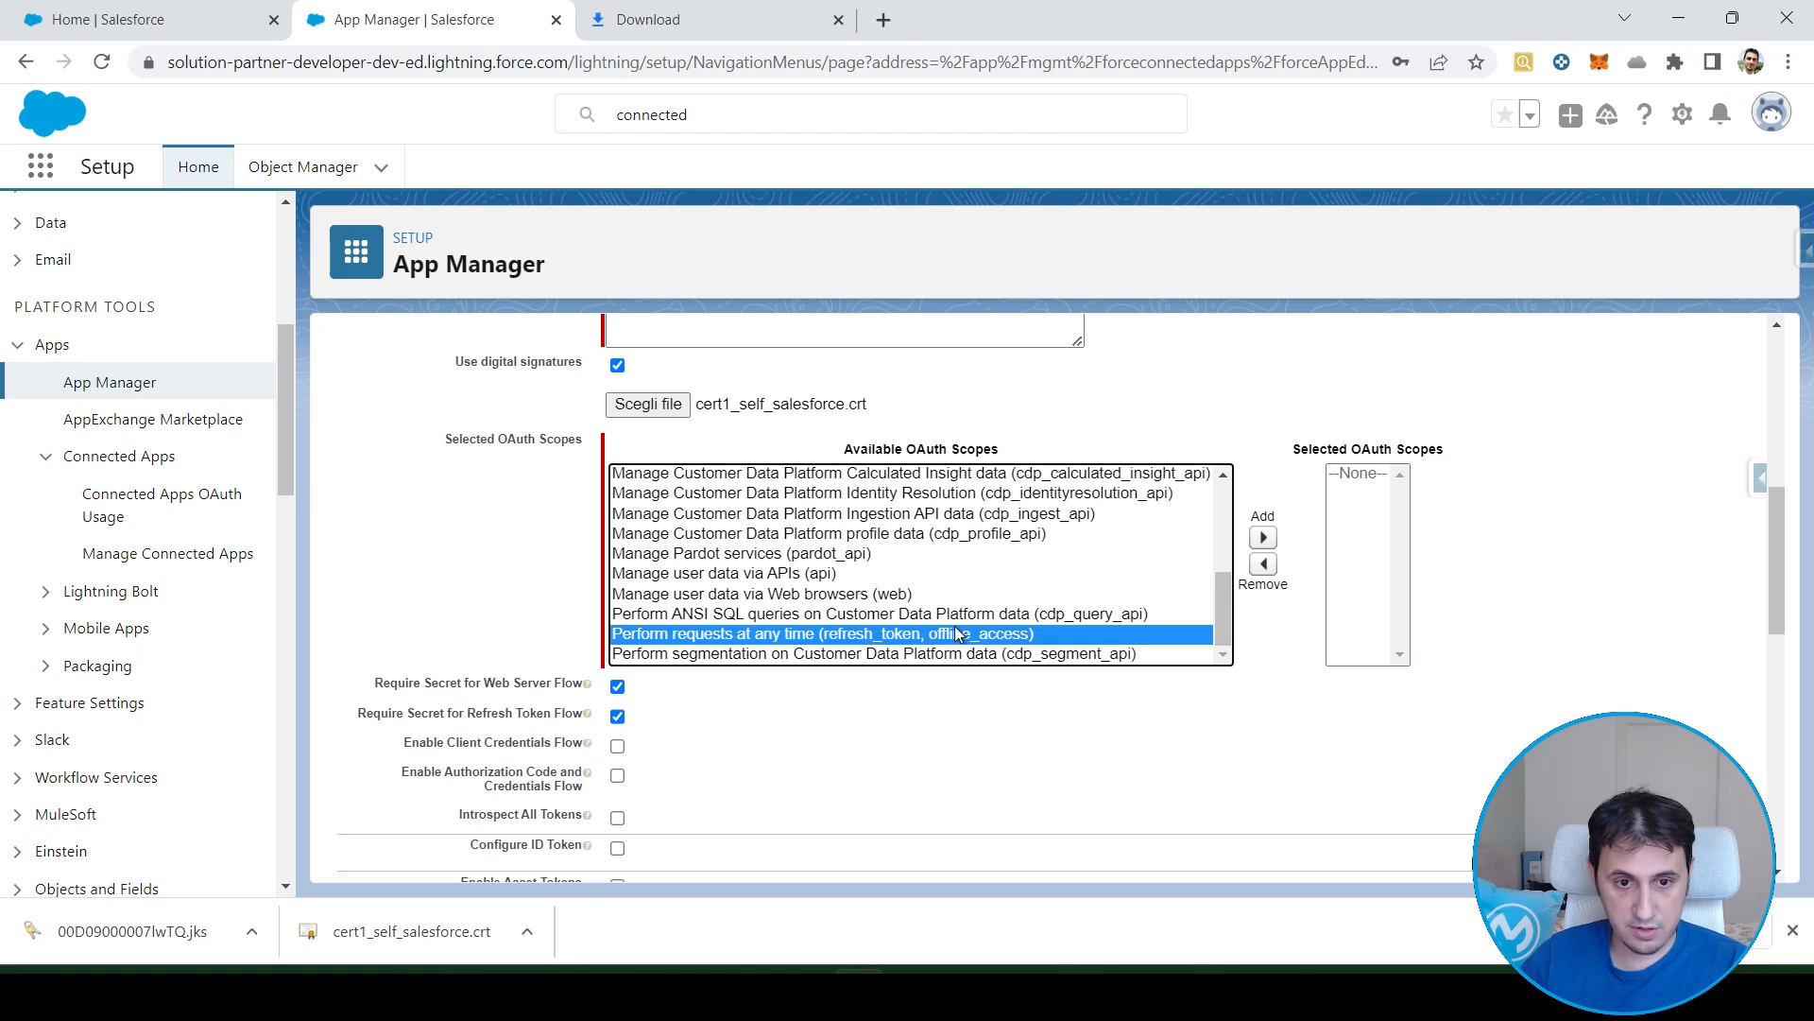
{"action": "left_click", "coordinate": [811, 574], "text": "ctrl"}
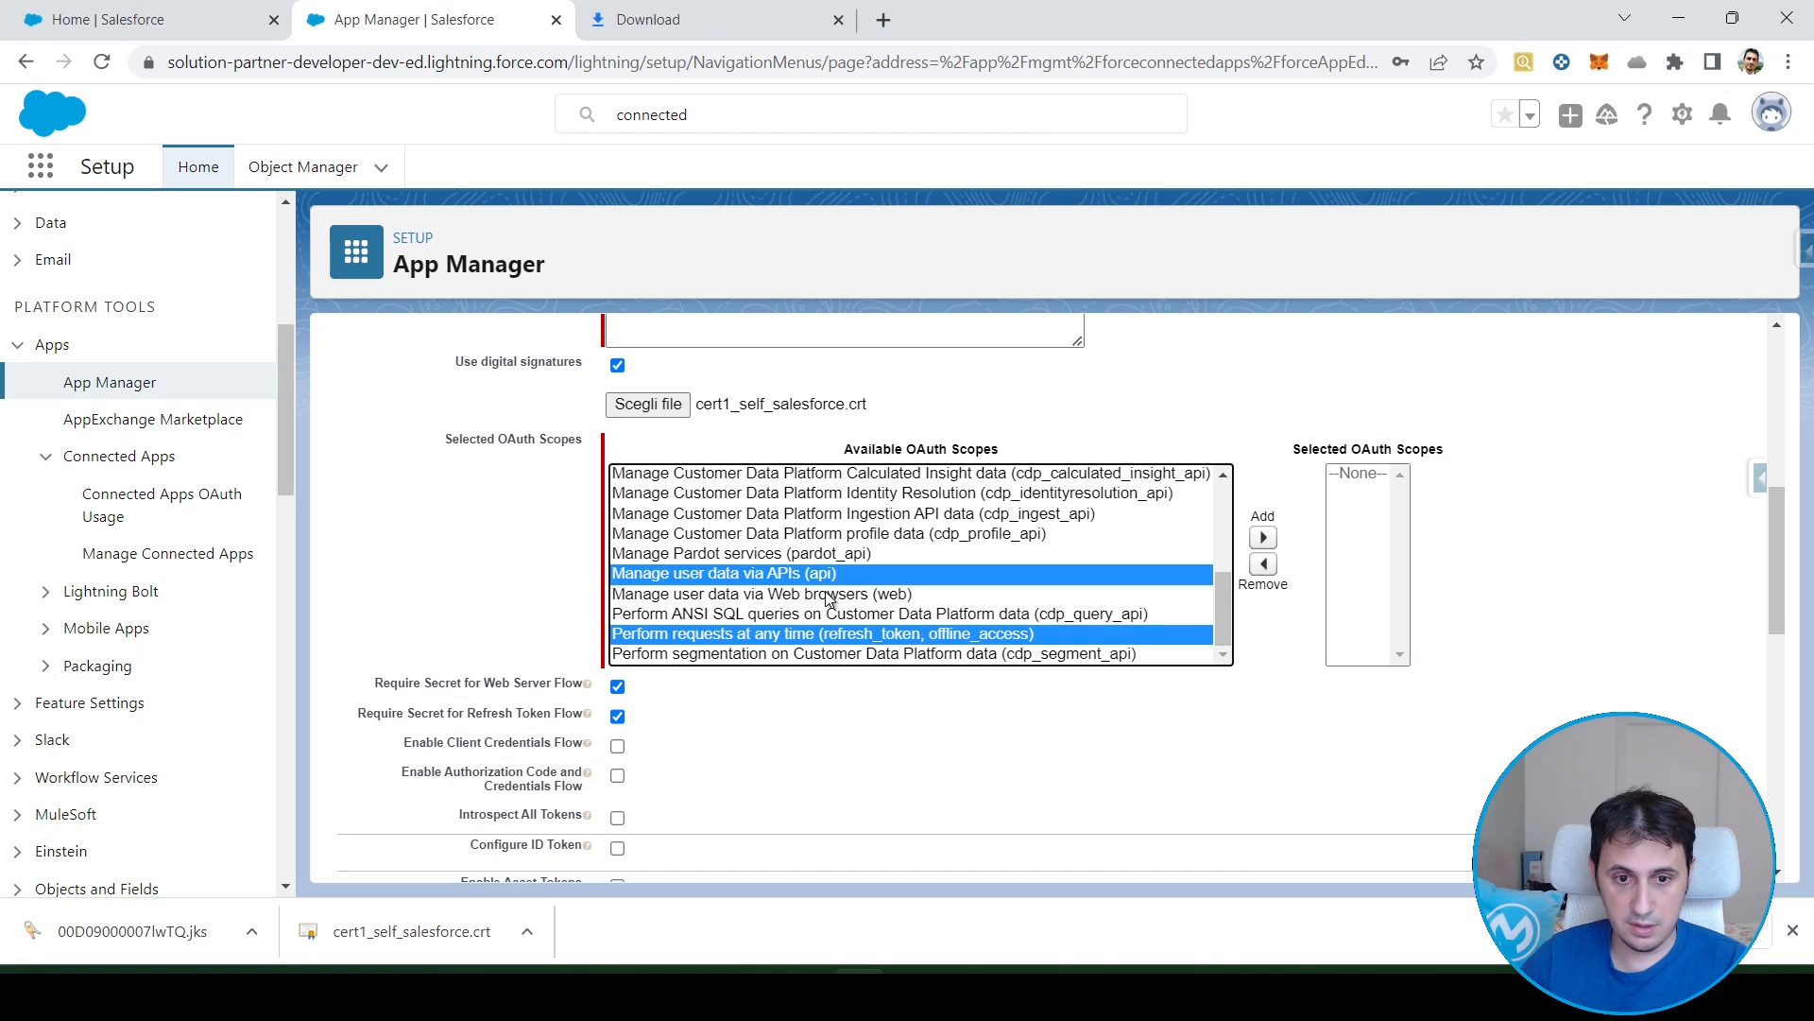
{"action": "left_click", "coordinate": [830, 595], "text": "ctrl"}
{"action": "left_click", "coordinate": [1263, 538]}
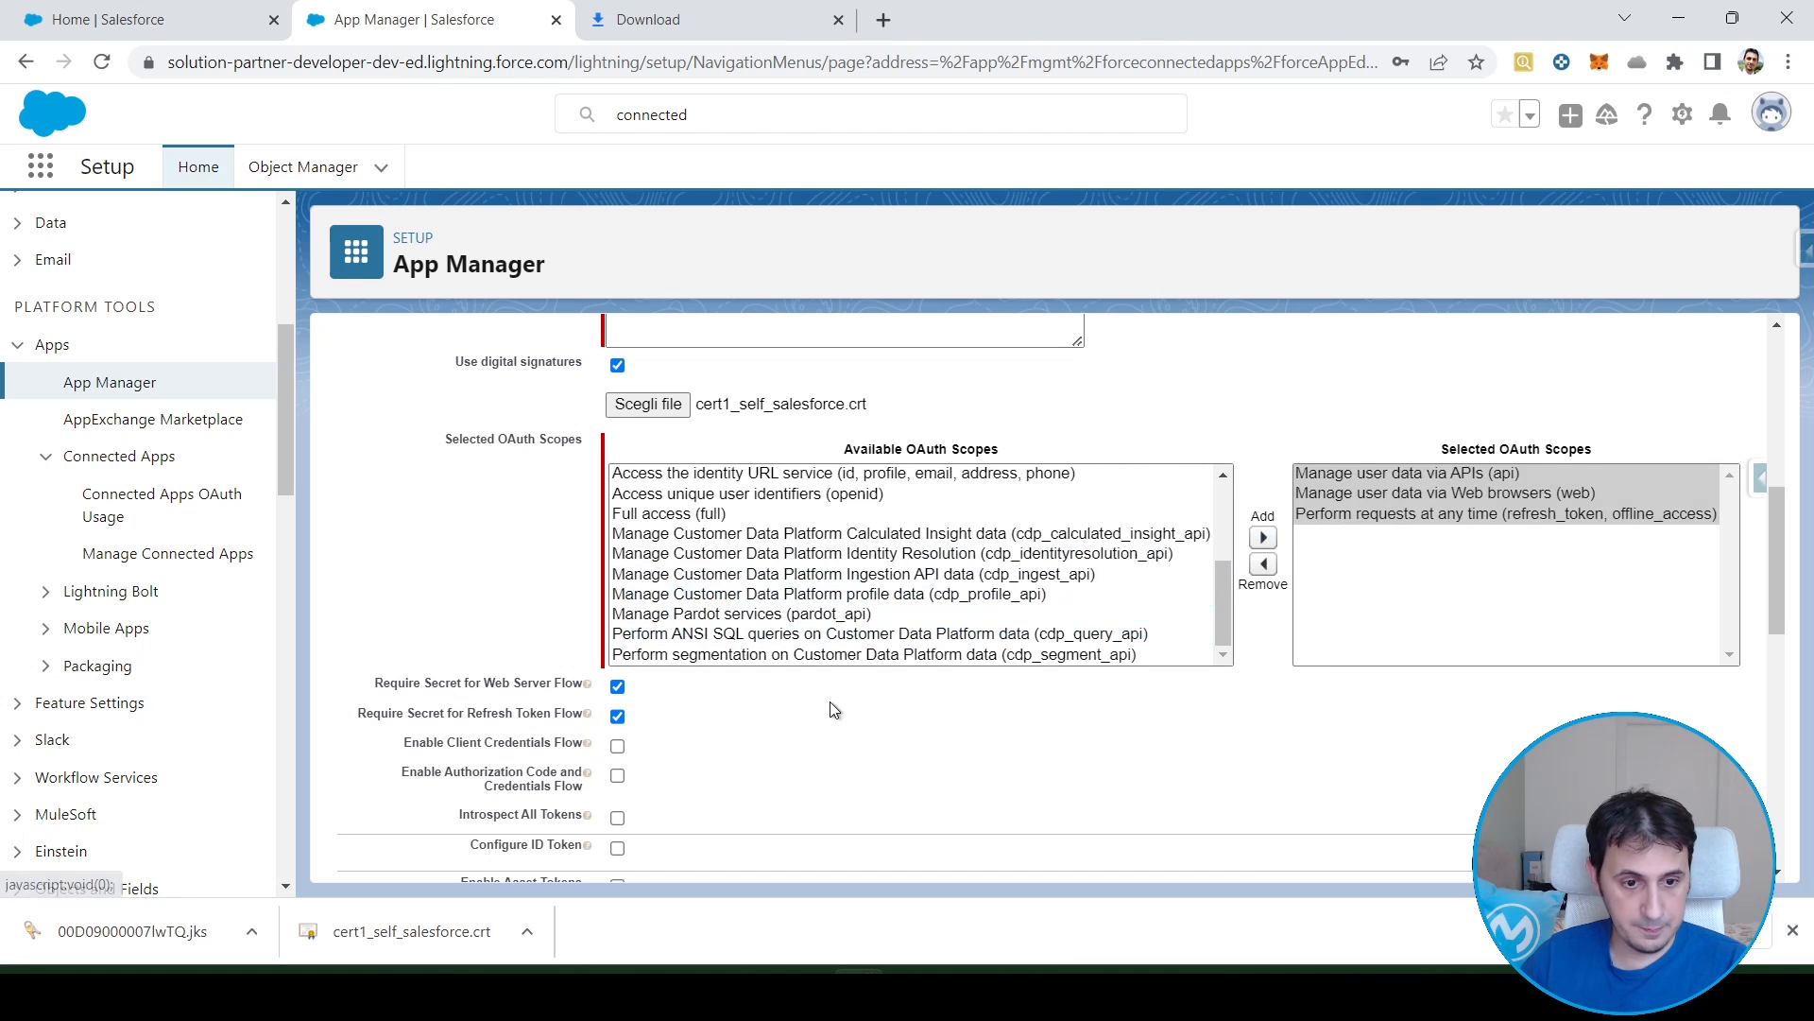
Save the connect_mule_jwt connected app.
{"action": "scroll", "coordinate": [832, 701], "scroll_direction": "down", "scroll_amount": 5}
{"action": "scroll", "coordinate": [835, 701], "scroll_direction": "down", "scroll_amount": 3}
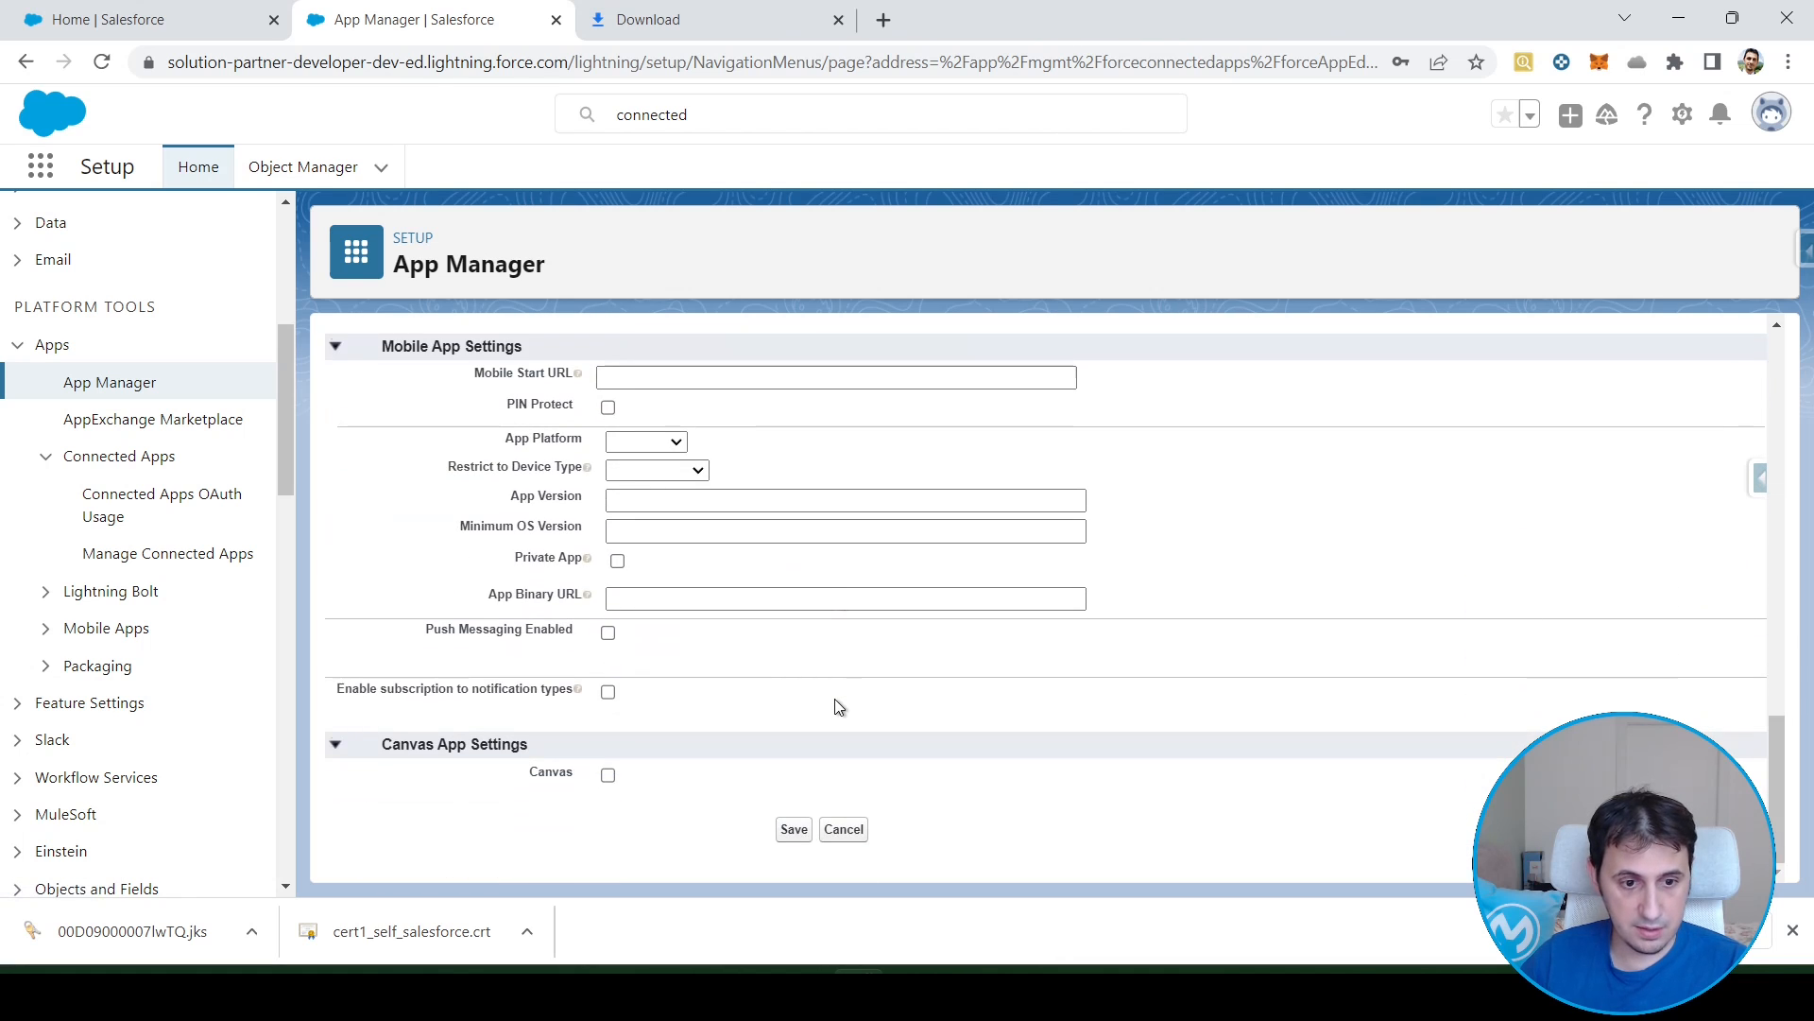
{"action": "scroll", "coordinate": [835, 707], "scroll_direction": "up", "scroll_amount": 15}
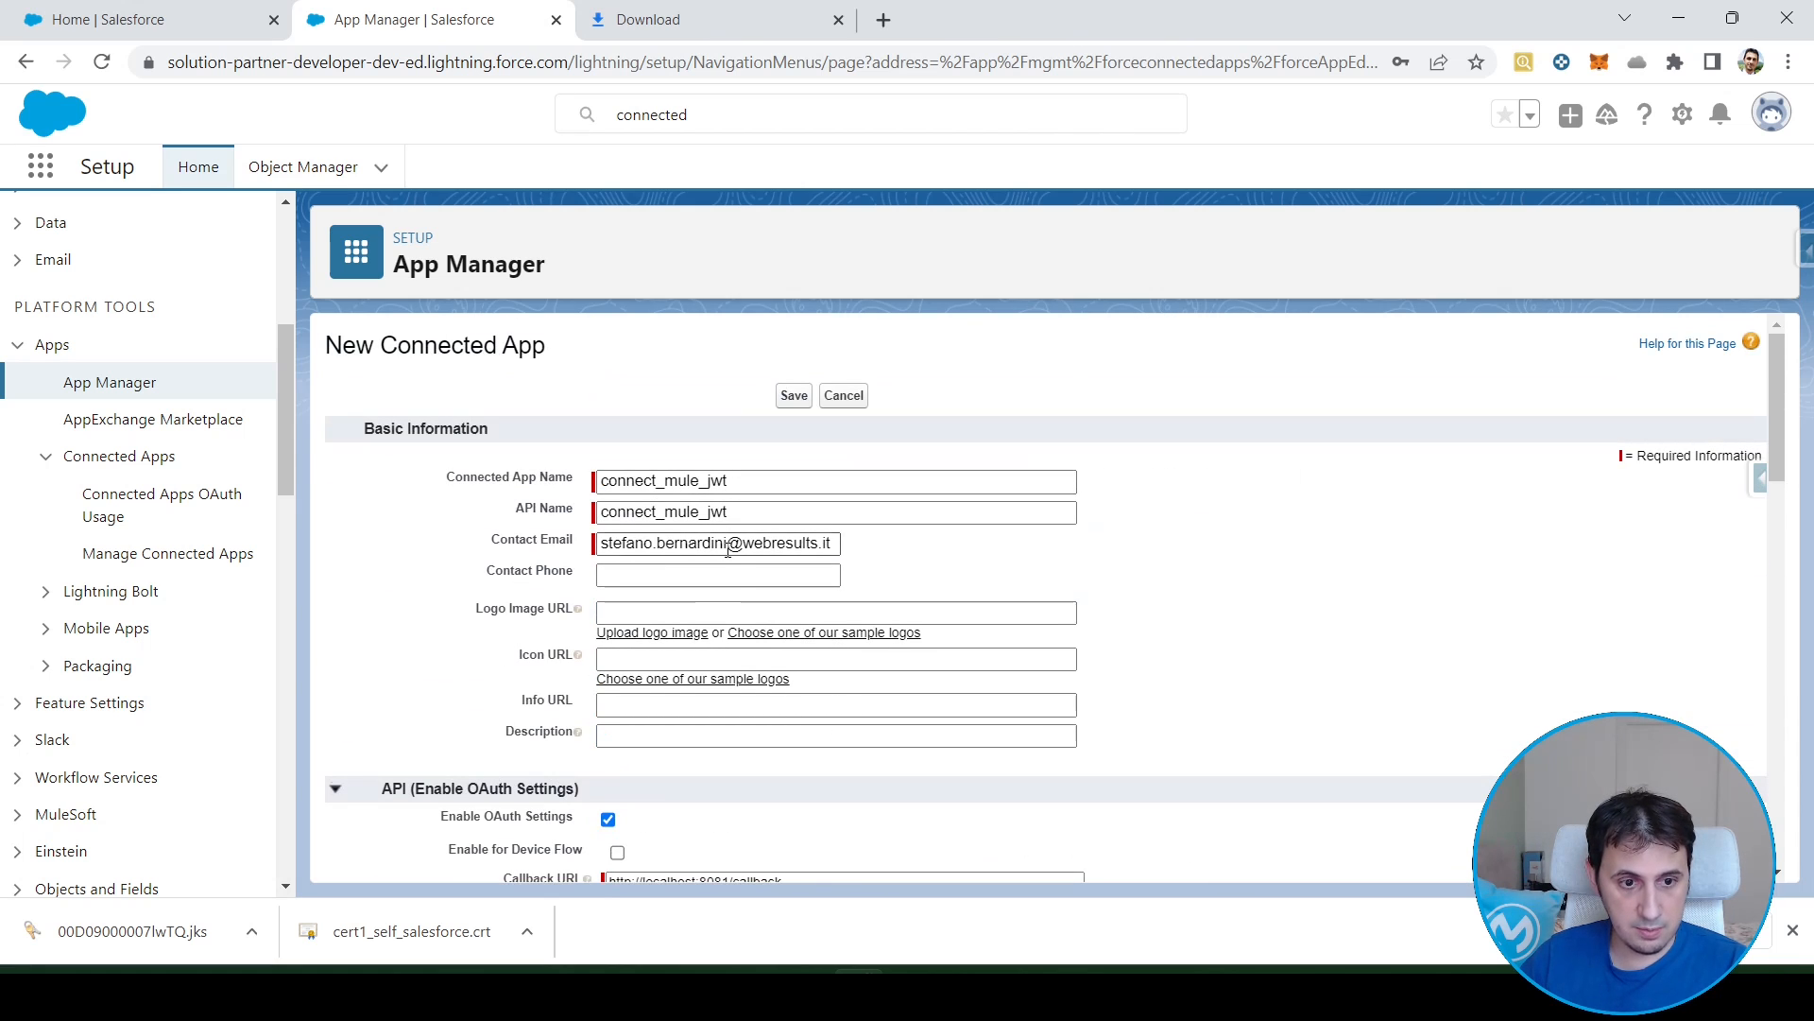
{"action": "scroll", "coordinate": [721, 573], "scroll_direction": "down", "scroll_amount": 1}
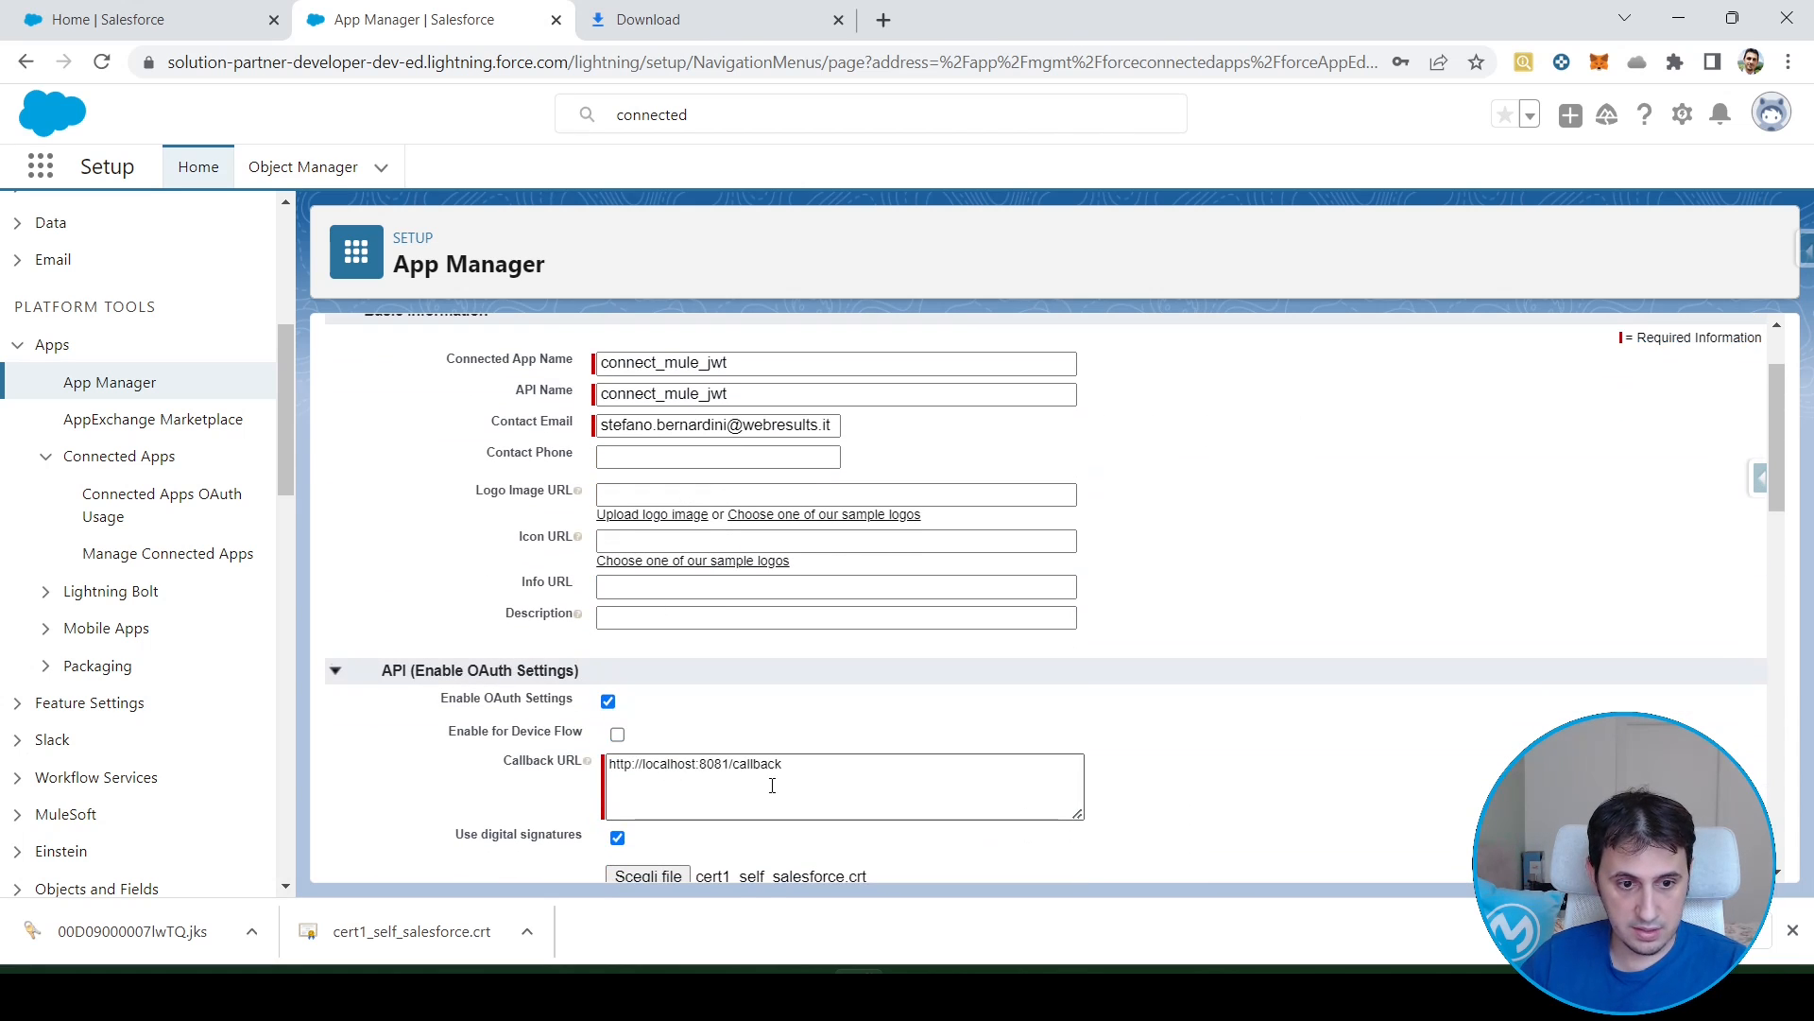
{"action": "scroll", "coordinate": [785, 773], "scroll_direction": "down", "scroll_amount": 1}
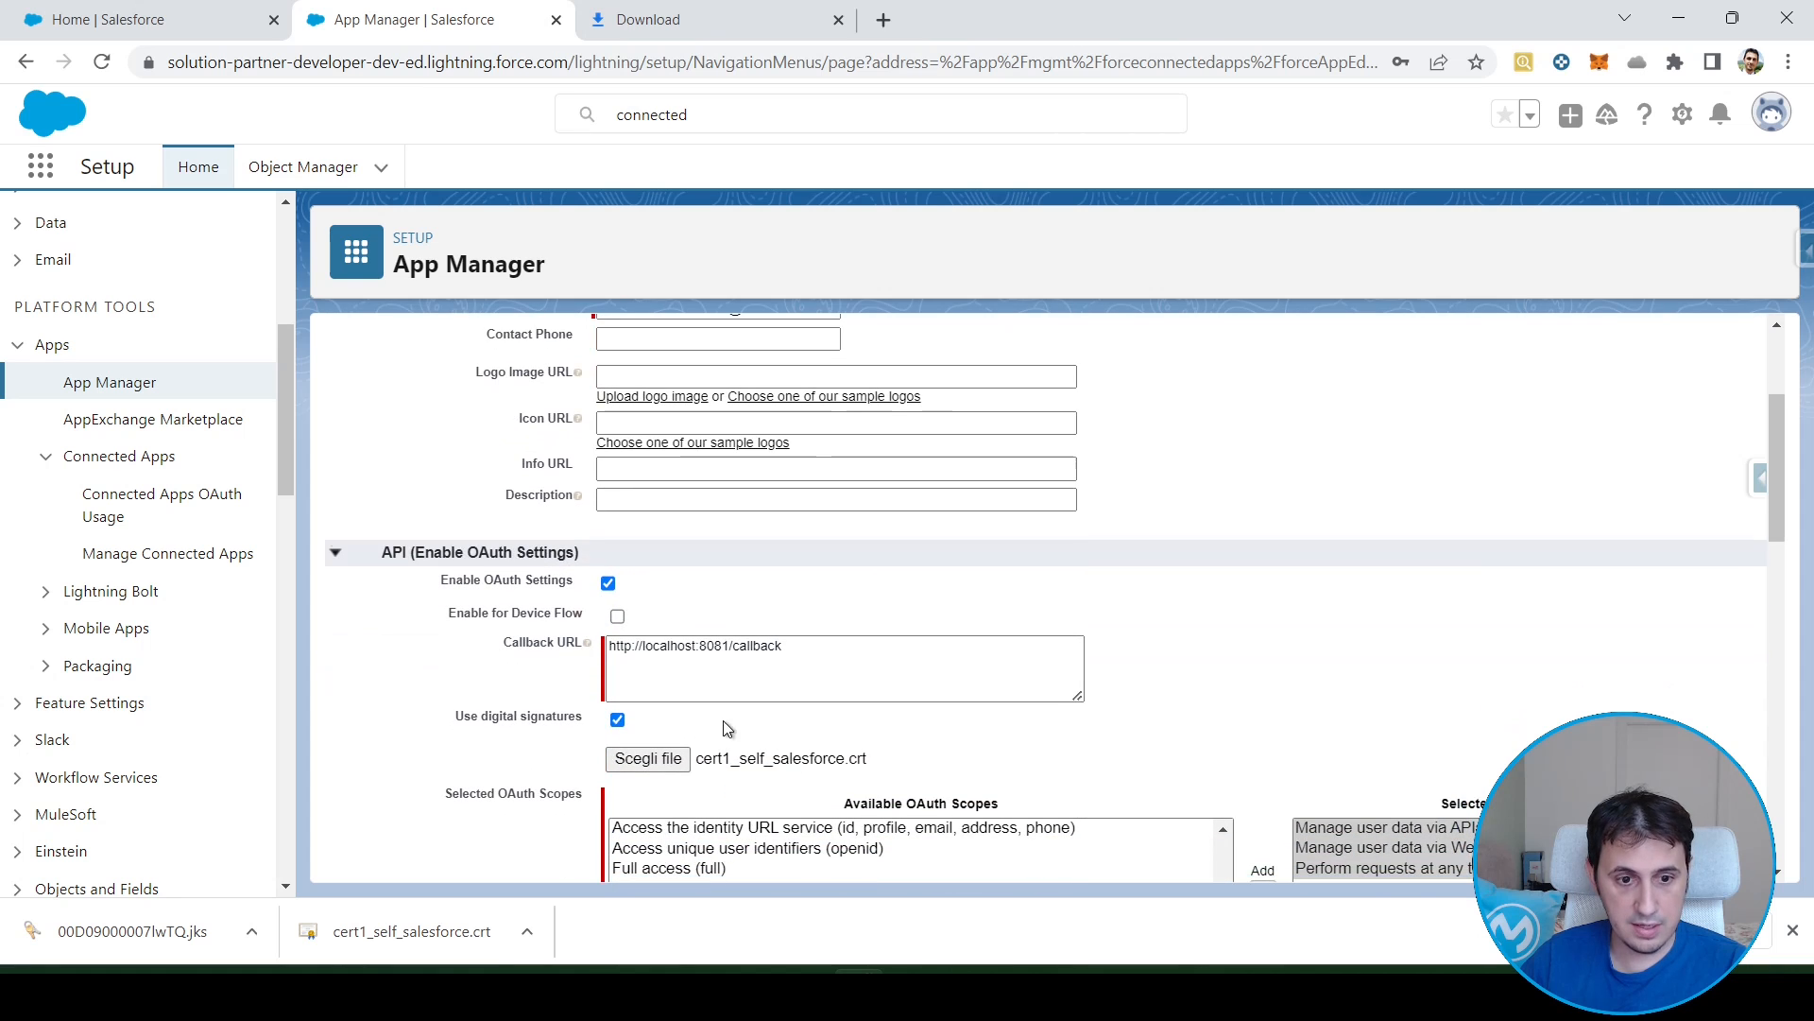
{"action": "scroll", "coordinate": [756, 661], "scroll_direction": "down", "scroll_amount": 4}
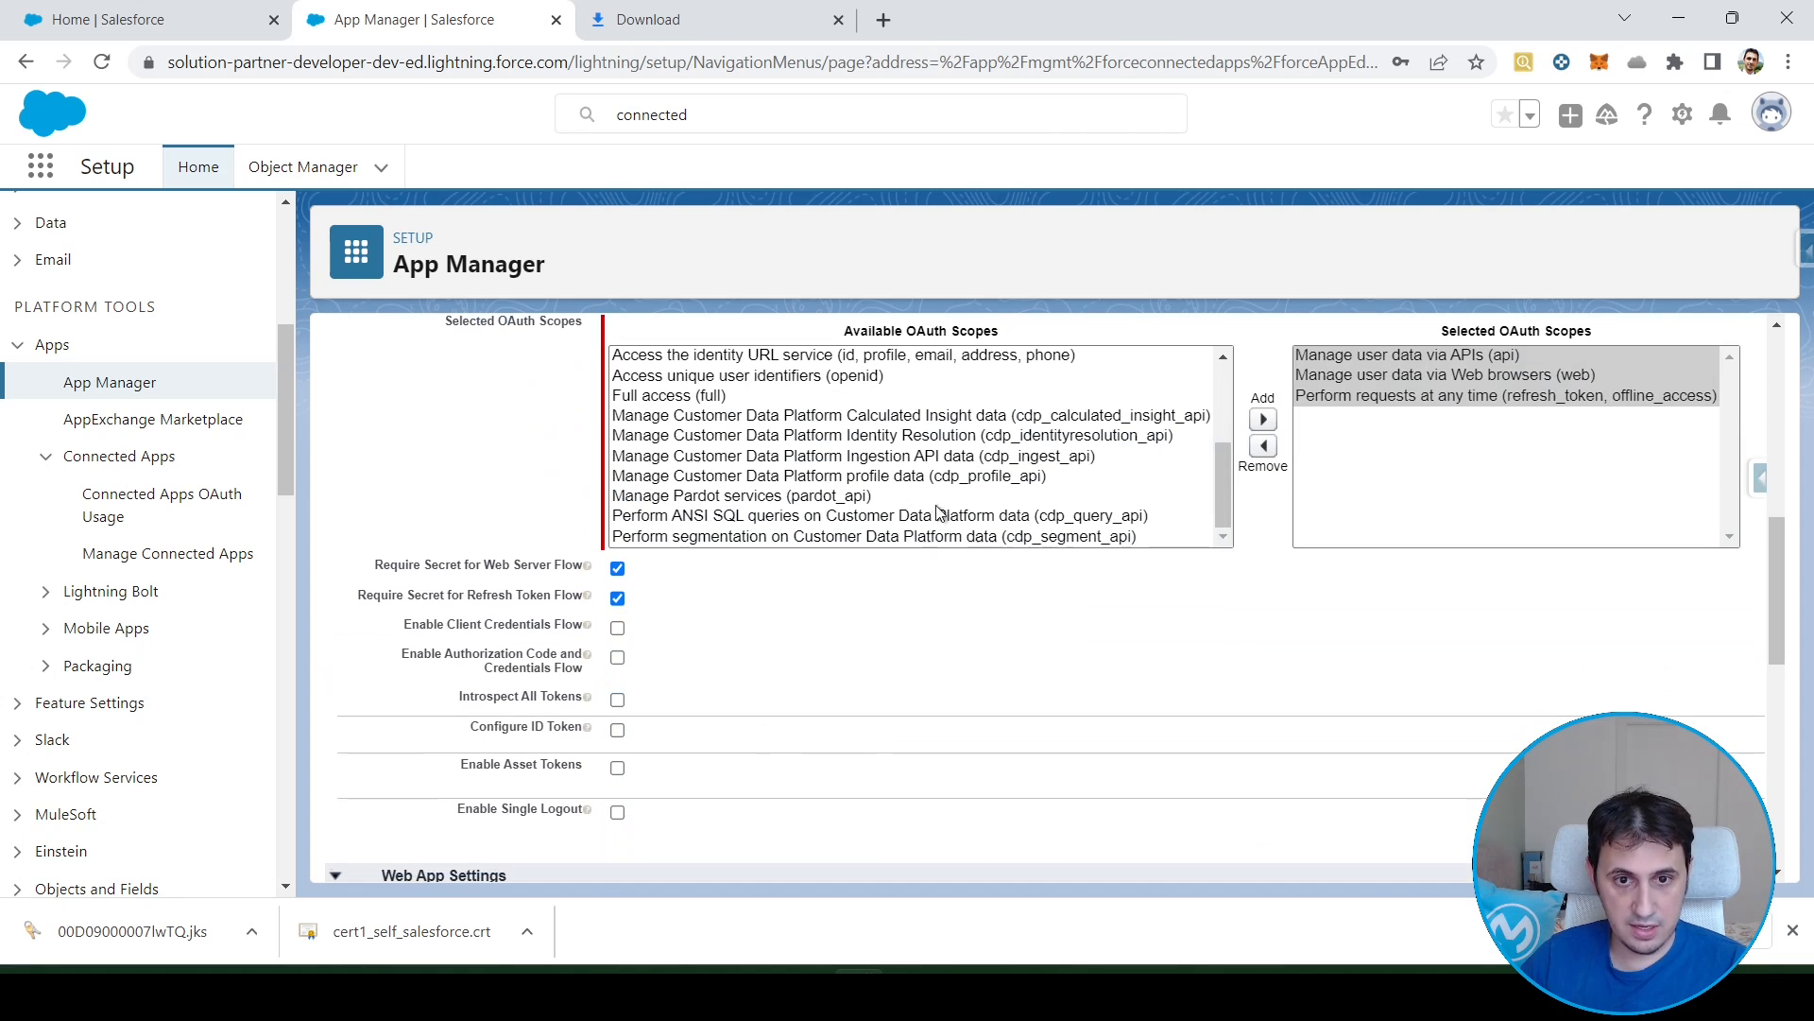
{"action": "scroll", "coordinate": [851, 614], "scroll_direction": "down", "scroll_amount": 7}
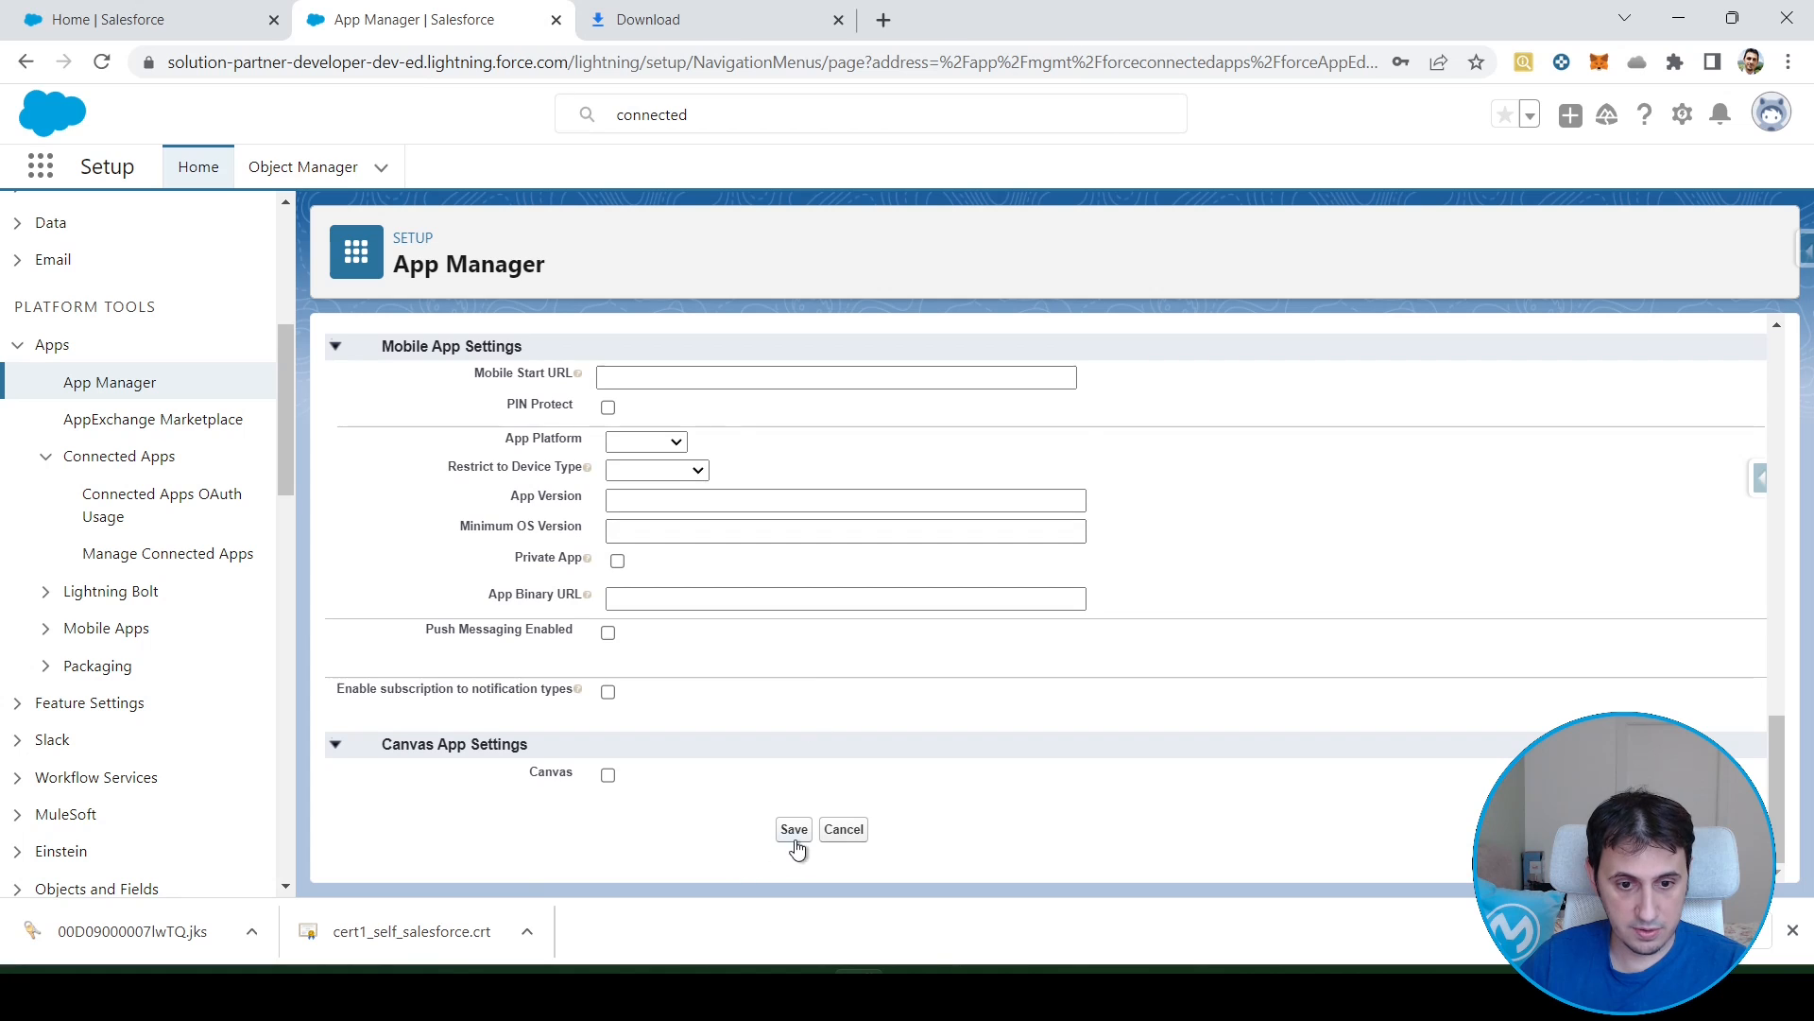
{"action": "left_click", "coordinate": [795, 836]}
Continue to the connect_mule_jwt detail page and request Manage Consumer Details.
{"action": "left_click", "coordinate": [810, 416]}
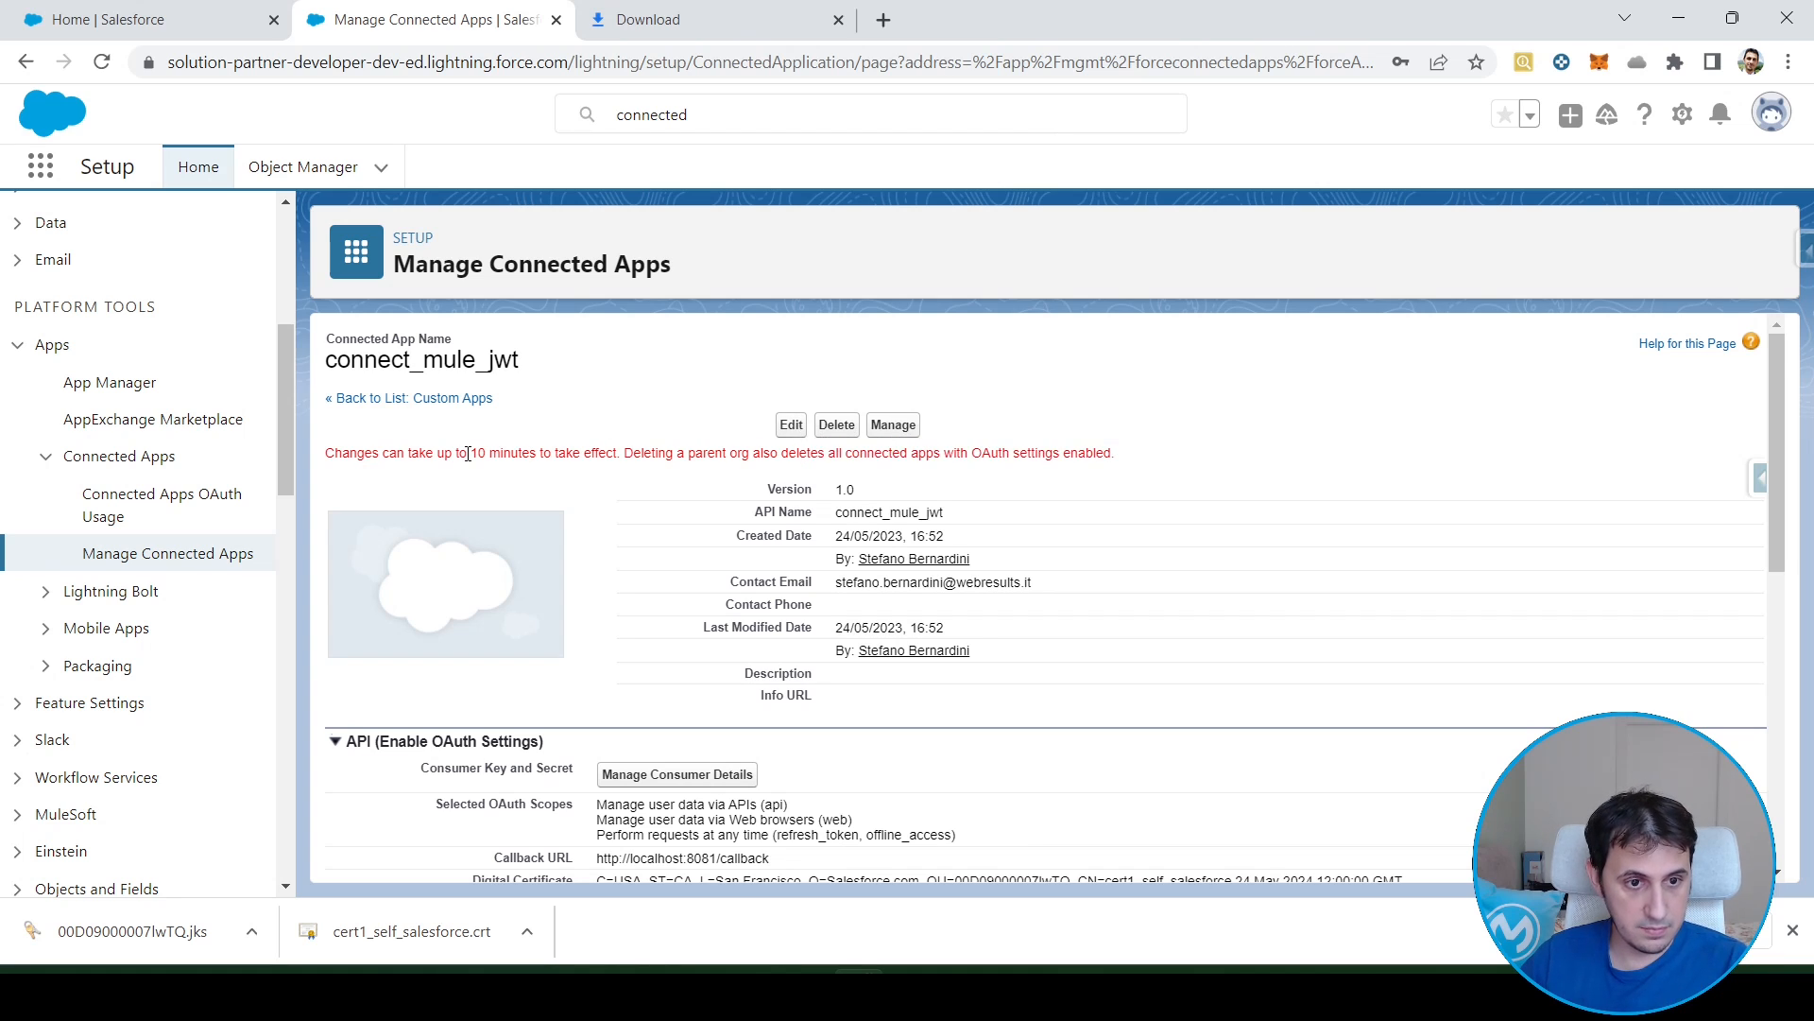
{"action": "scroll", "coordinate": [753, 484], "scroll_direction": "down", "scroll_amount": 3}
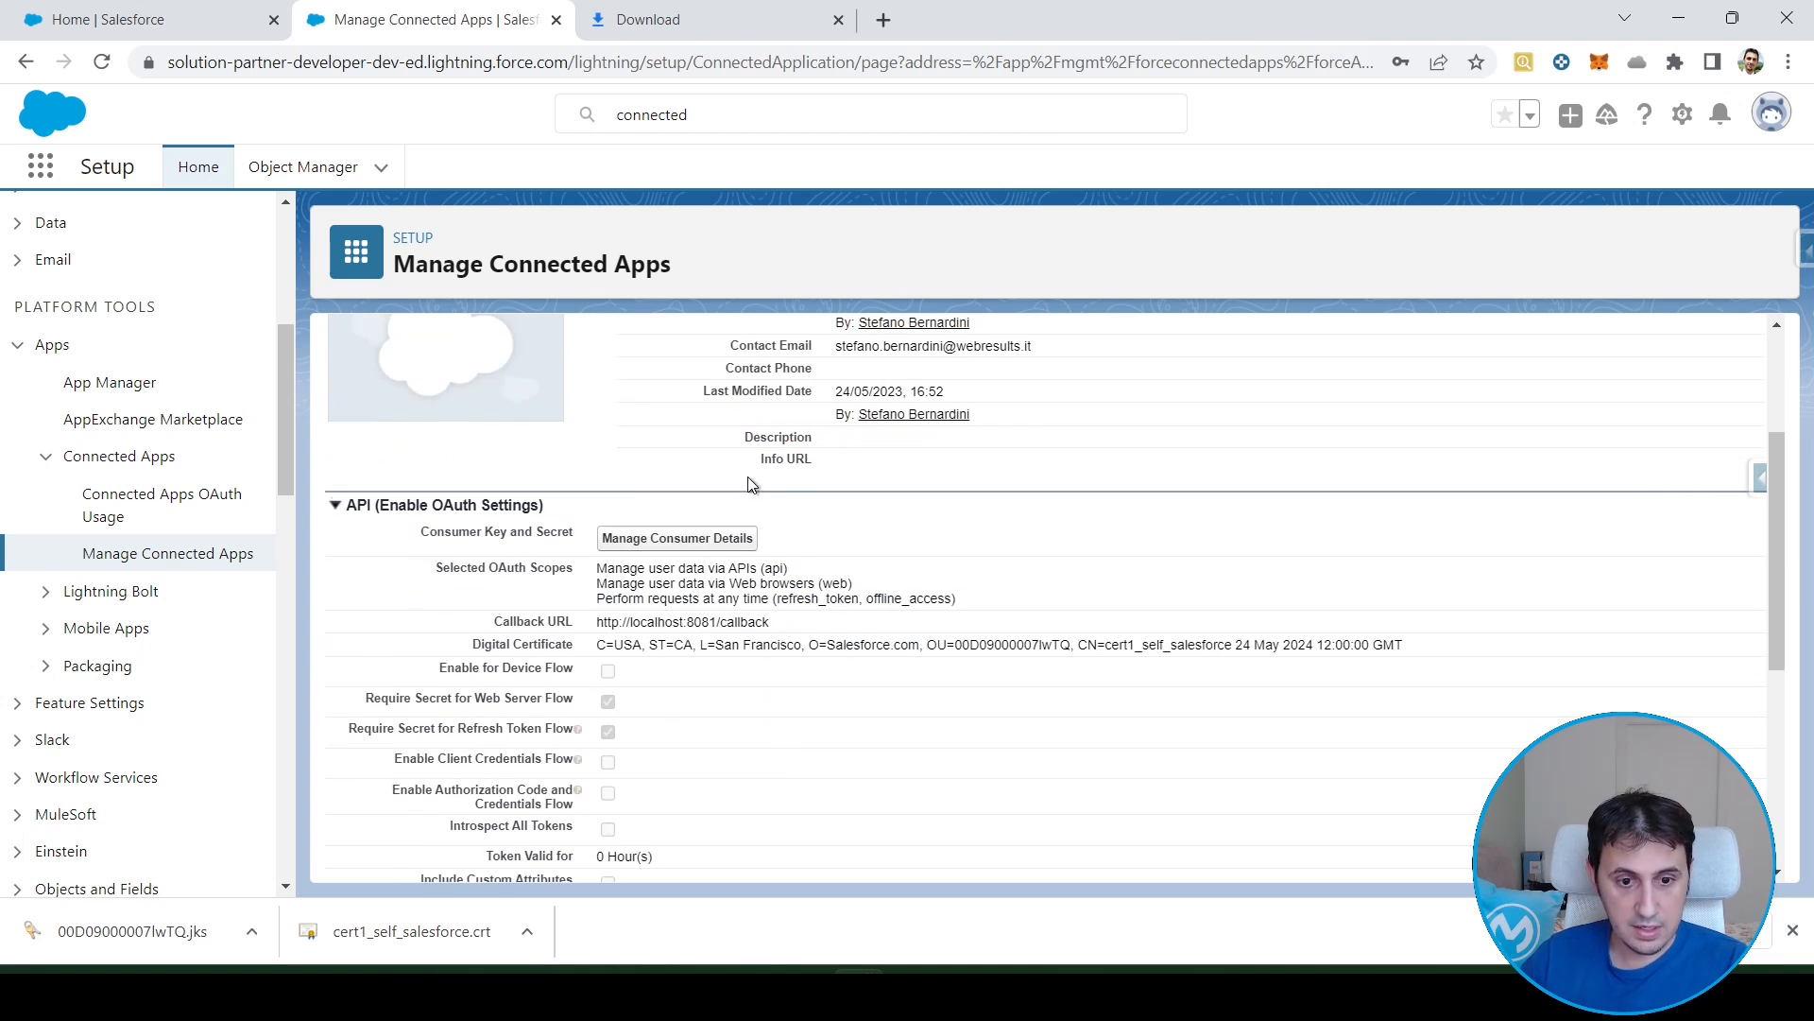
{"action": "left_click", "coordinate": [676, 540]}
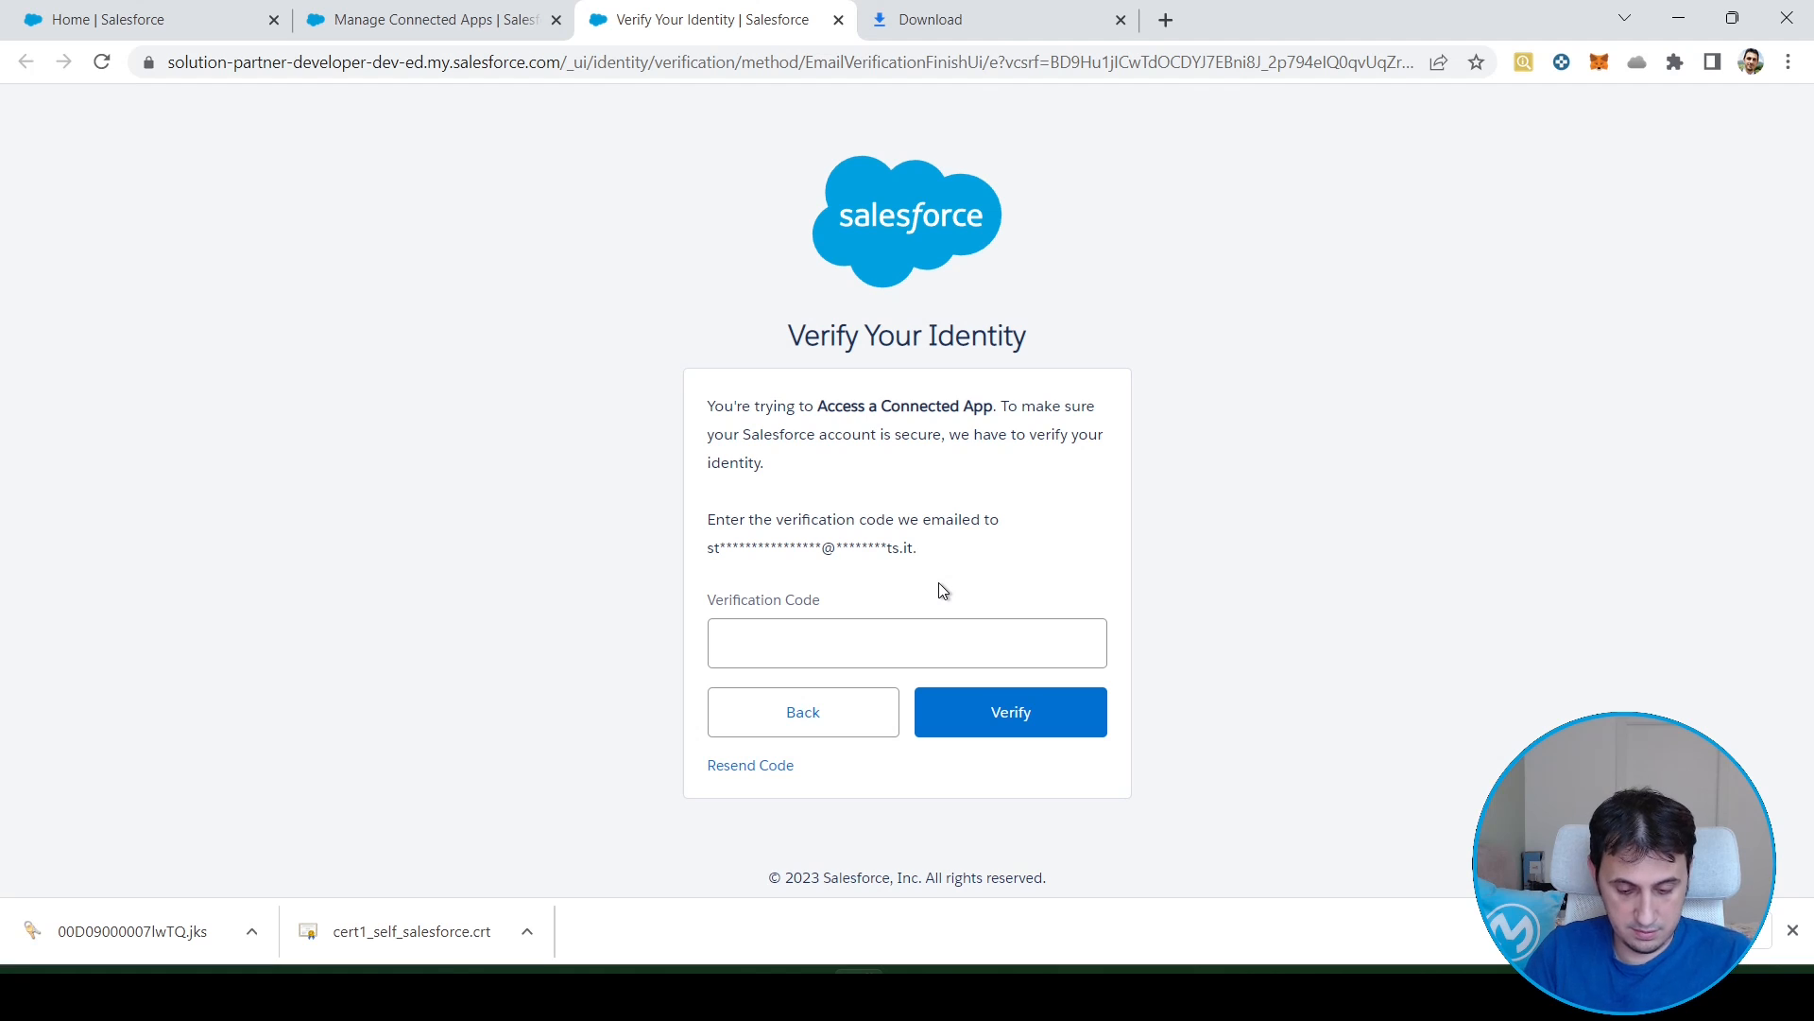
Verify identity with the emailed code to reveal connect_mule_jwt's consumer key and secret.
{"action": "left_click", "coordinate": [772, 24]}
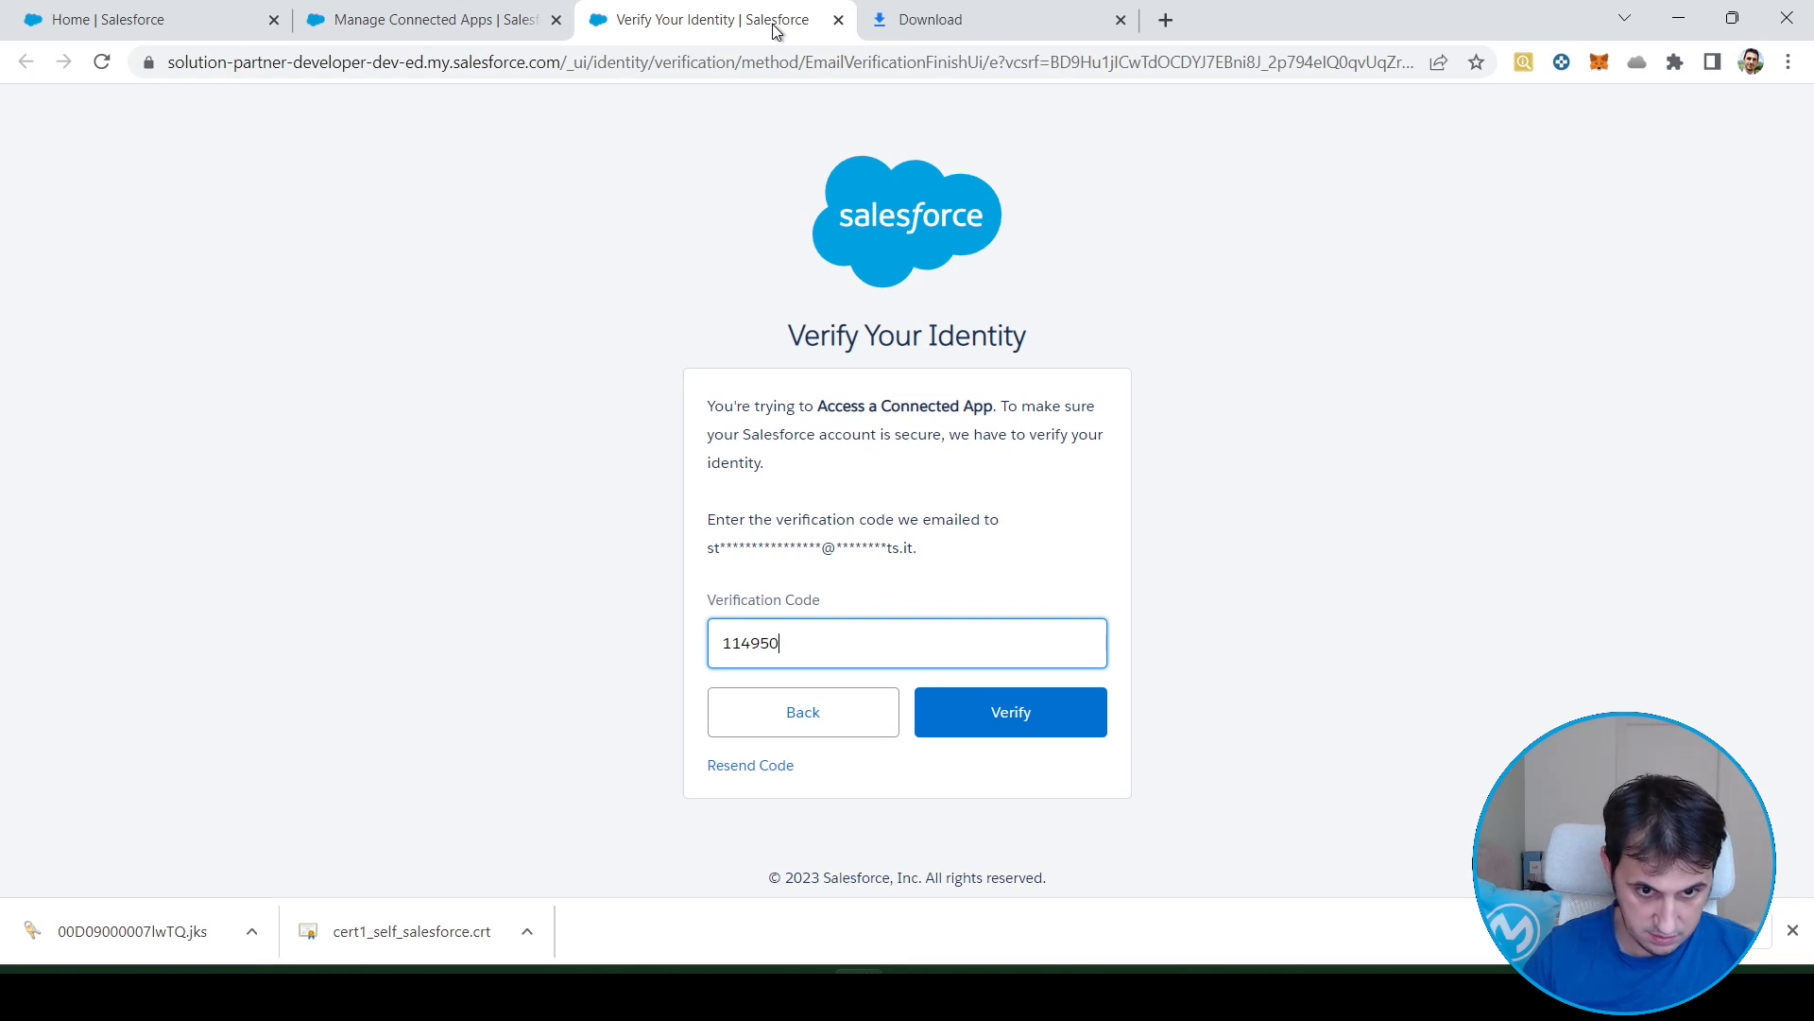
{"action": "left_click", "coordinate": [1007, 729]}
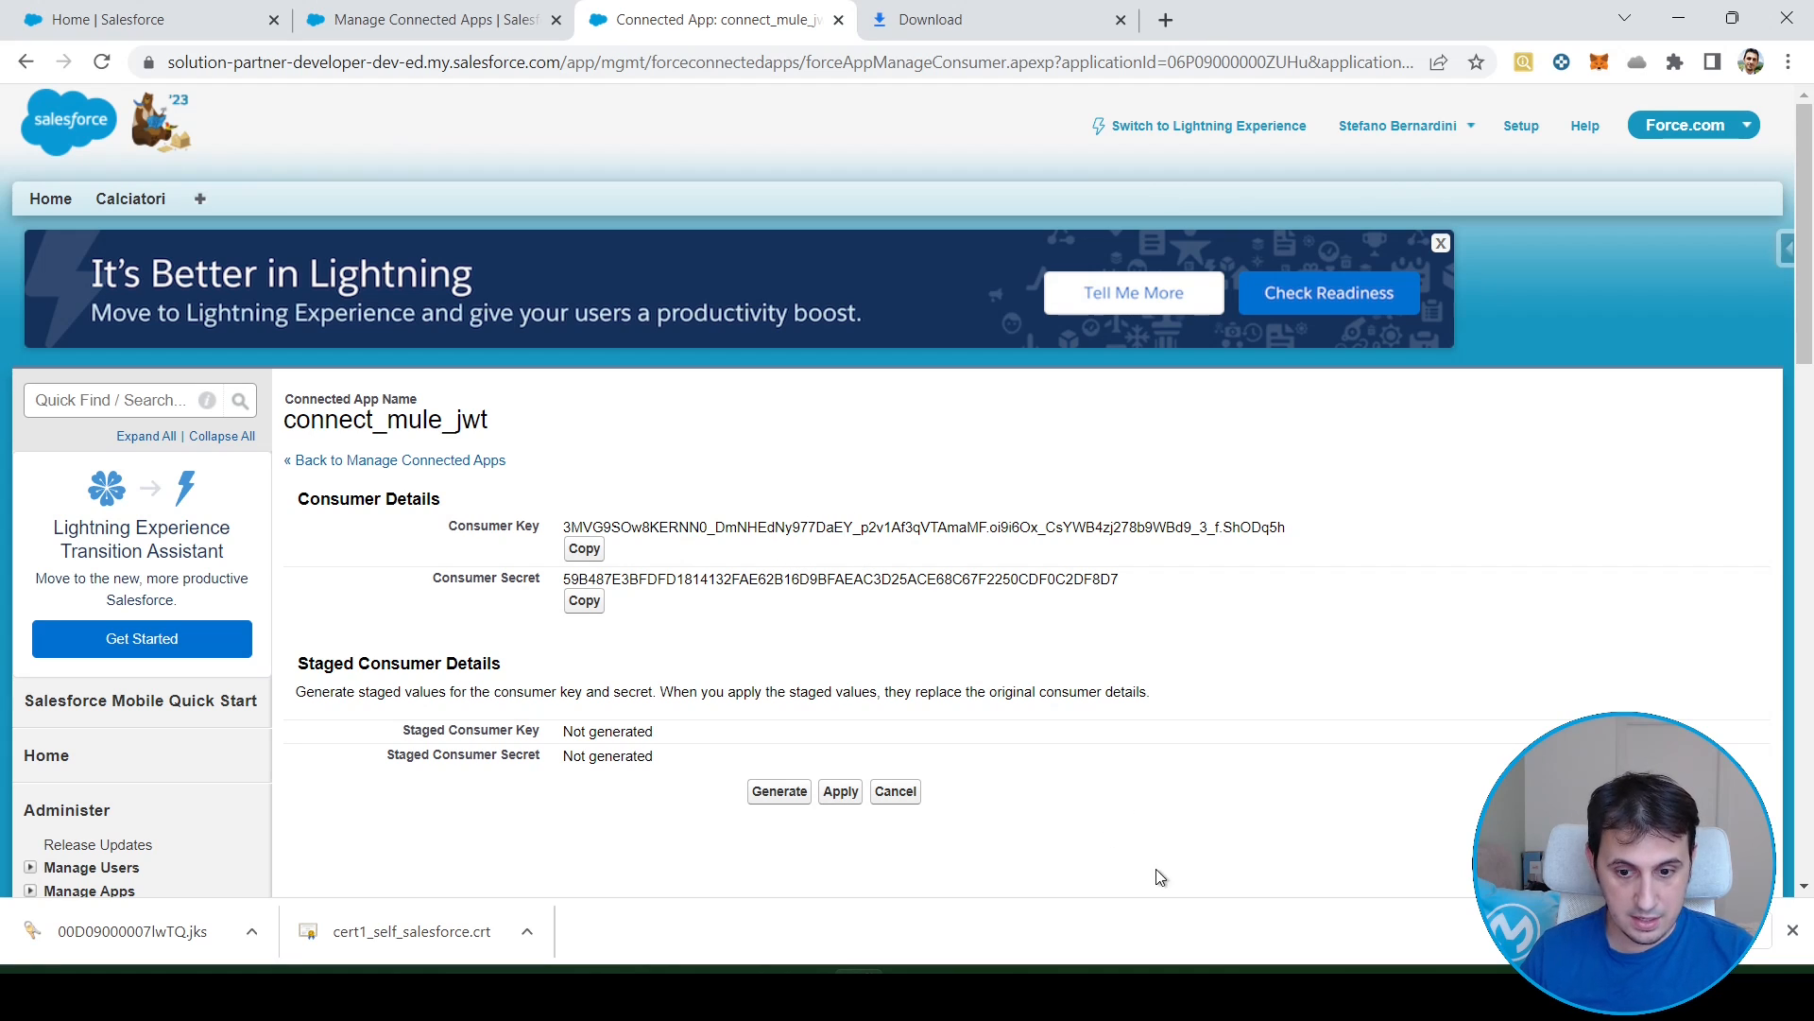
{"action": "mouse_move", "coordinate": [1196, 983]}
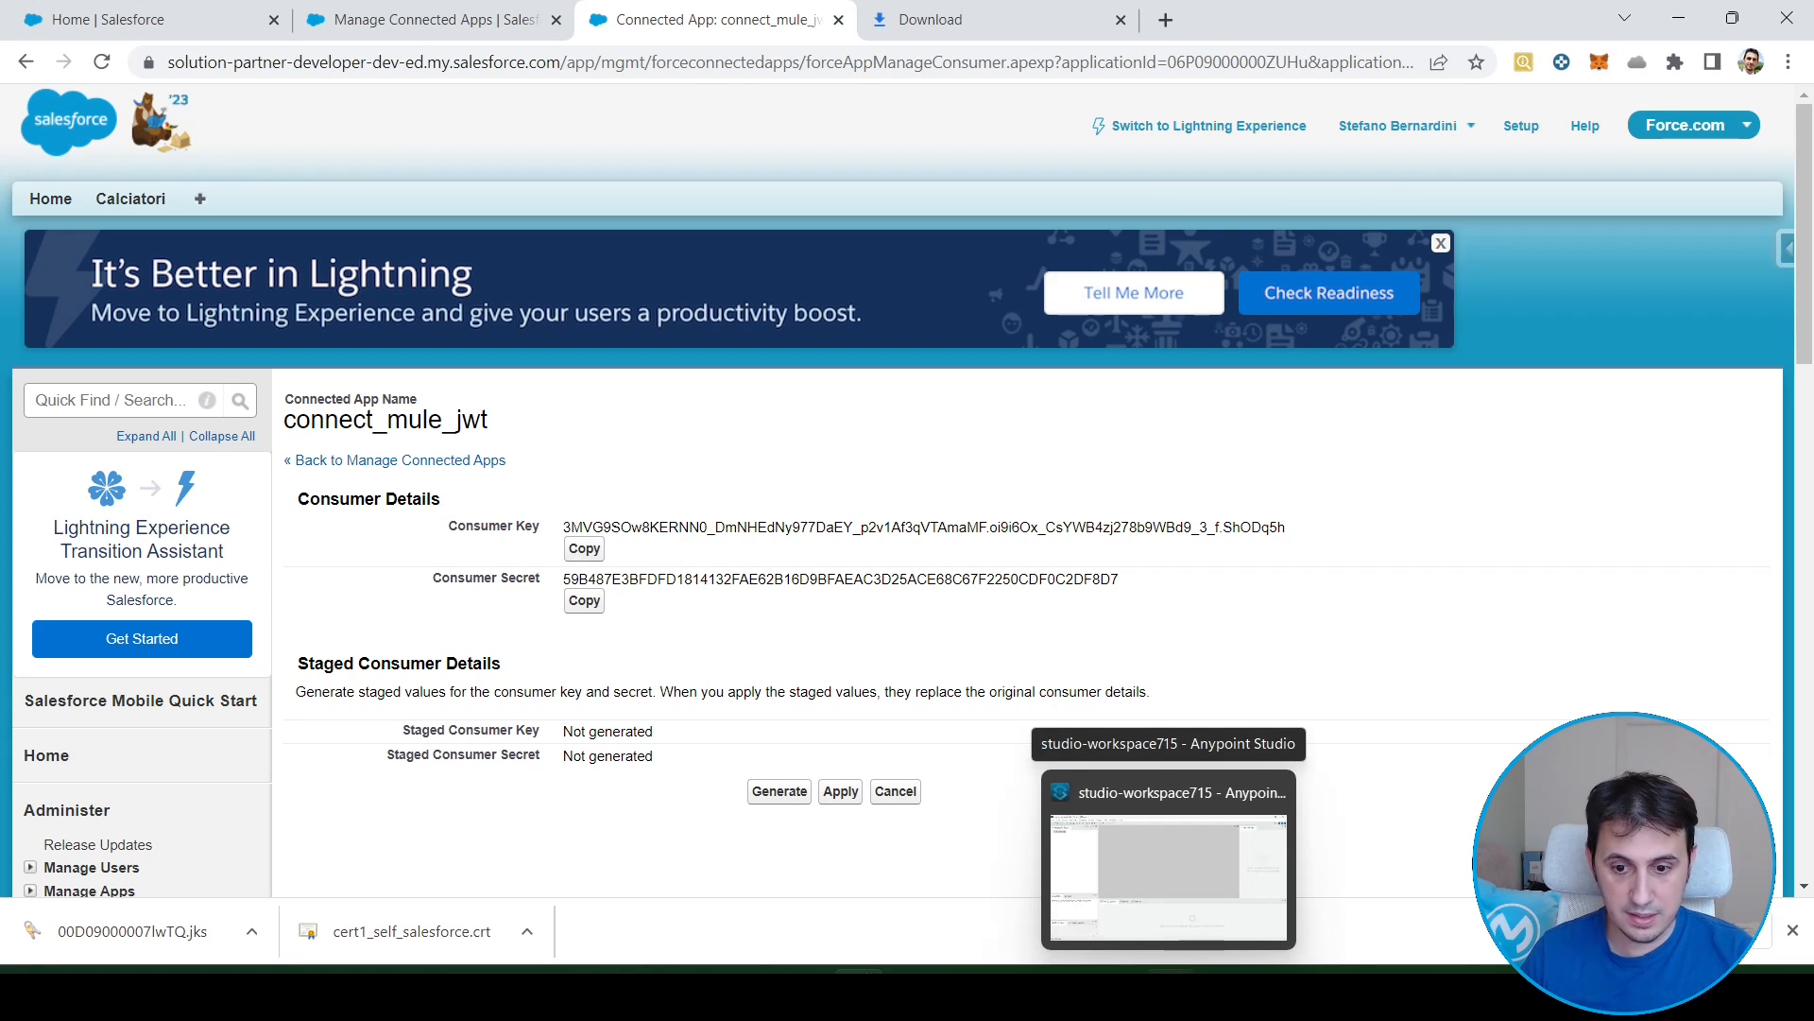
Create a new Mule project named my-sys-sfdc-jwt from the project context menu.
{"action": "left_click", "coordinate": [1169, 879]}
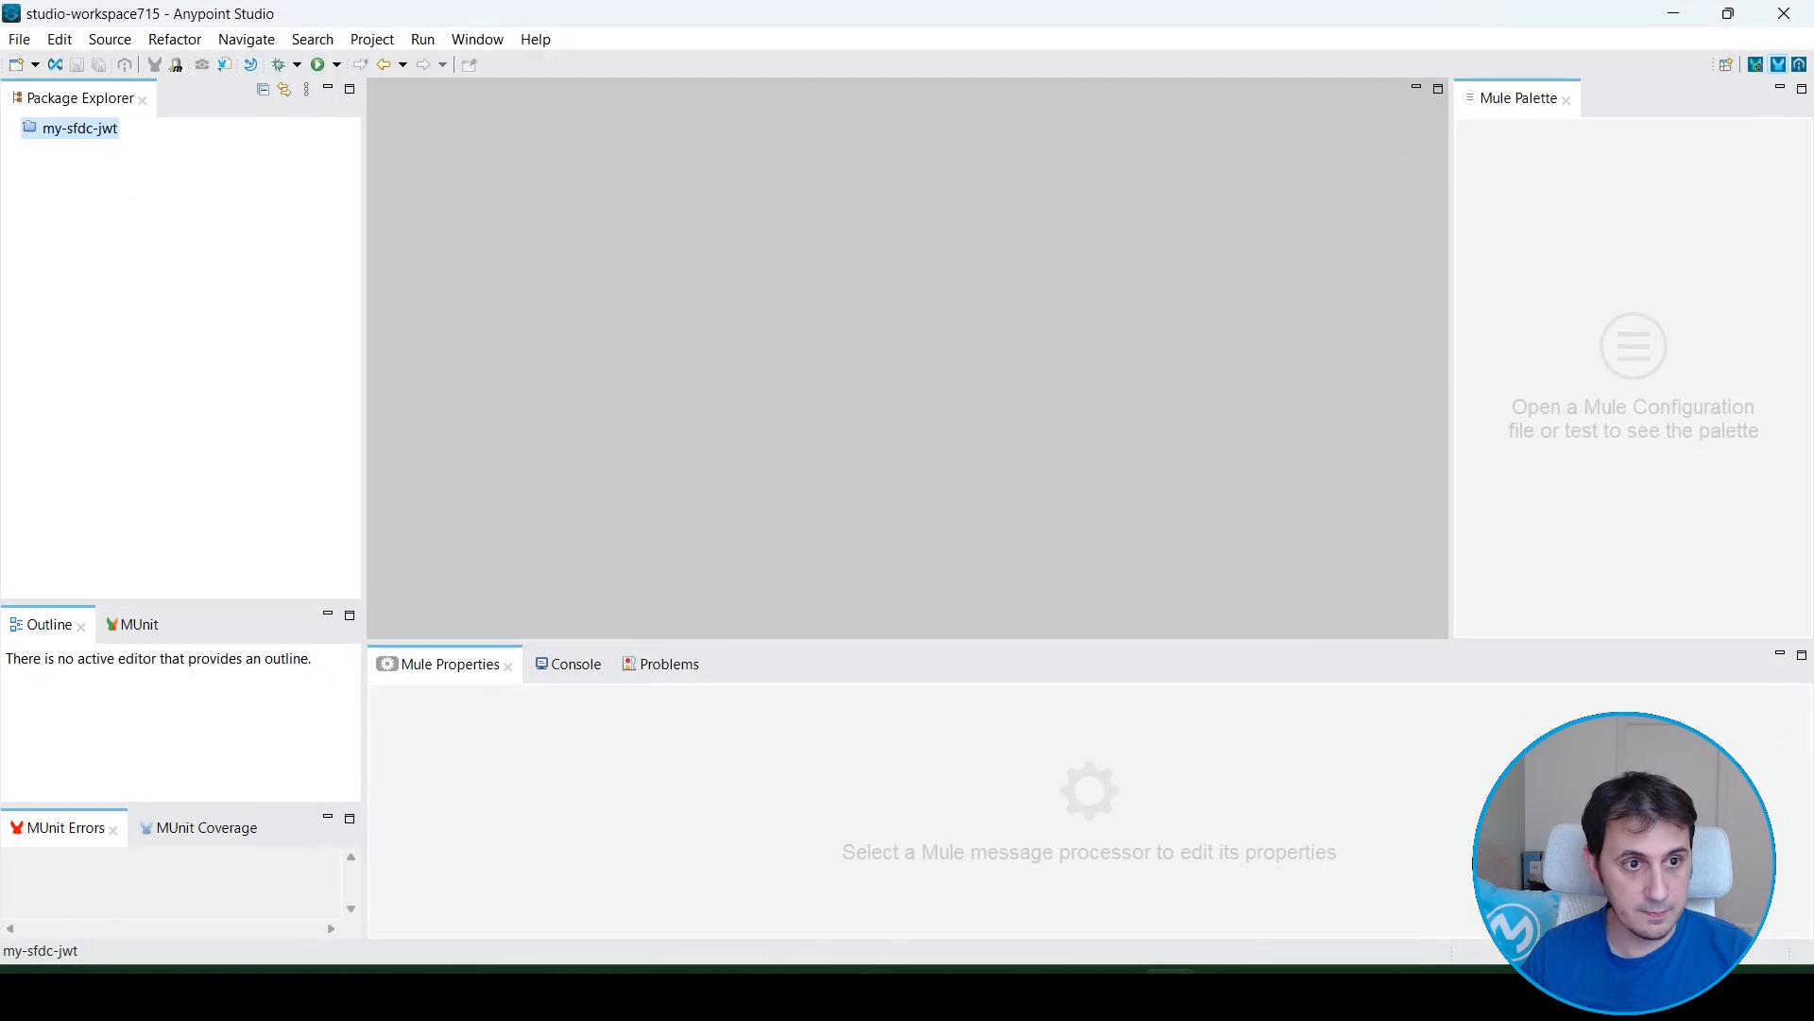
{"action": "right_click", "coordinate": [91, 140]}
{"action": "mouse_move", "coordinate": [415, 167]}
{"action": "left_click", "coordinate": [521, 168]}
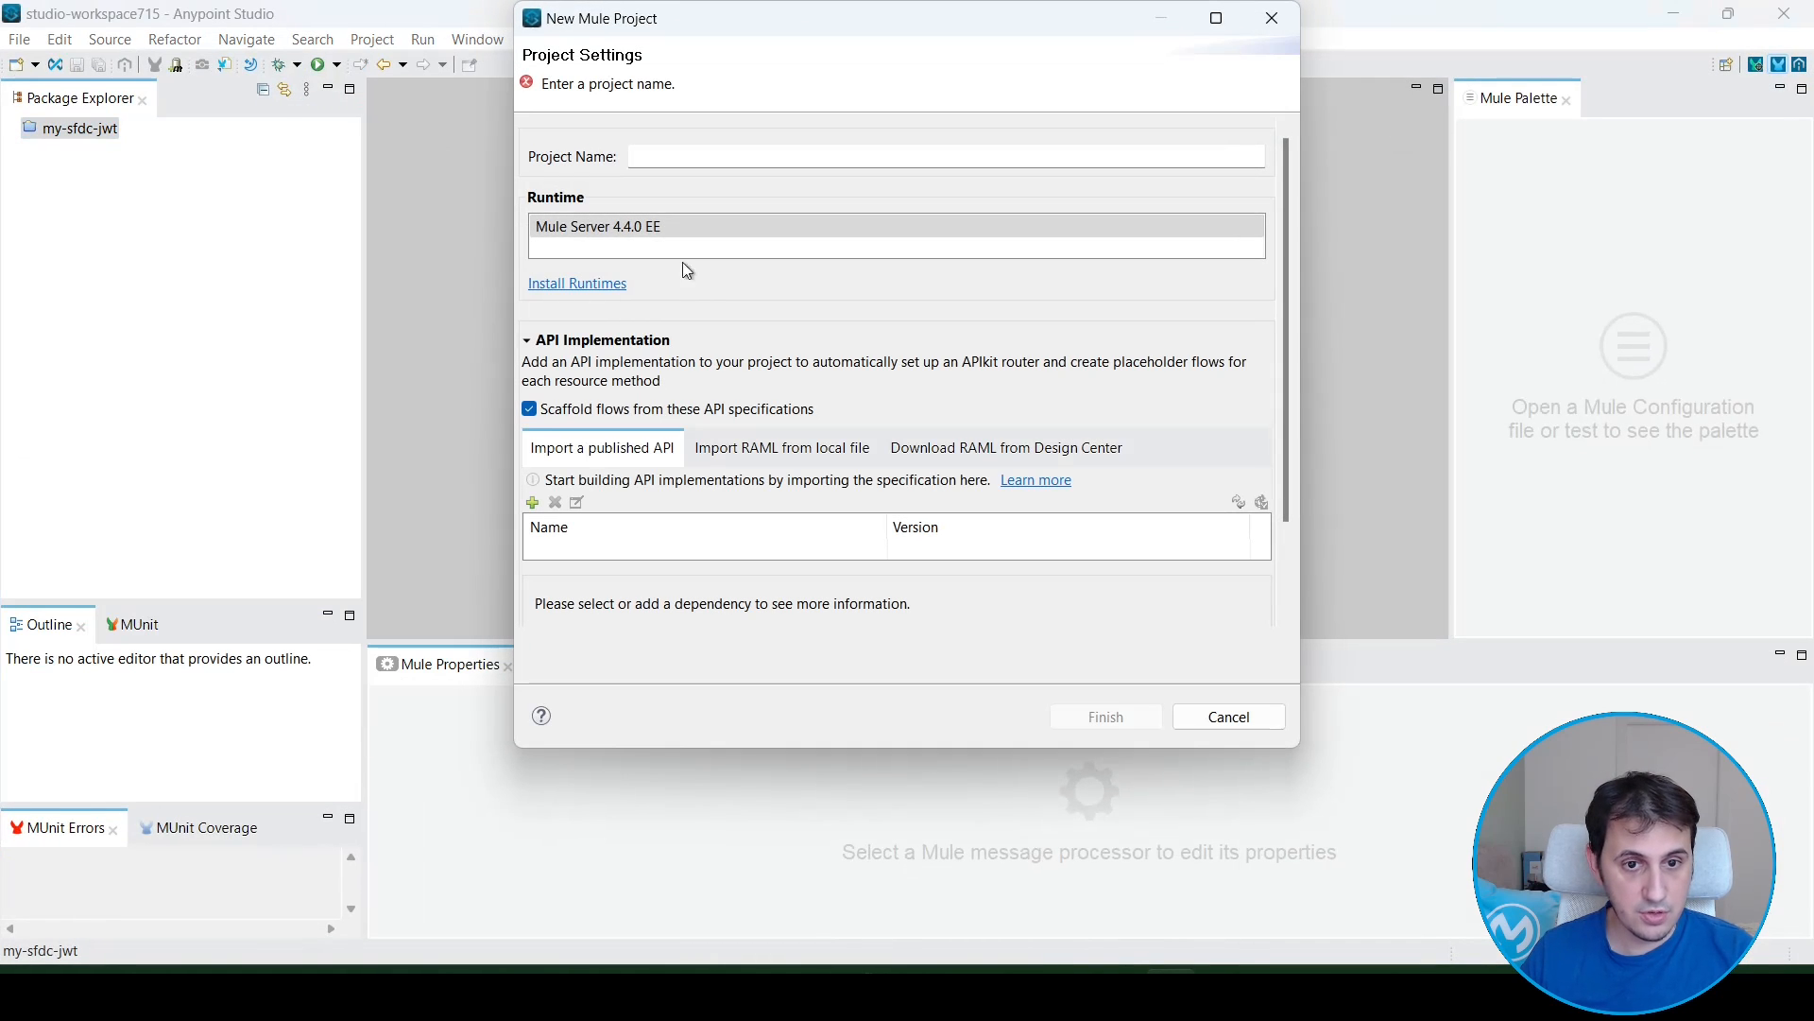
{"action": "type", "text": "my-sys-sfdc-jwt"}
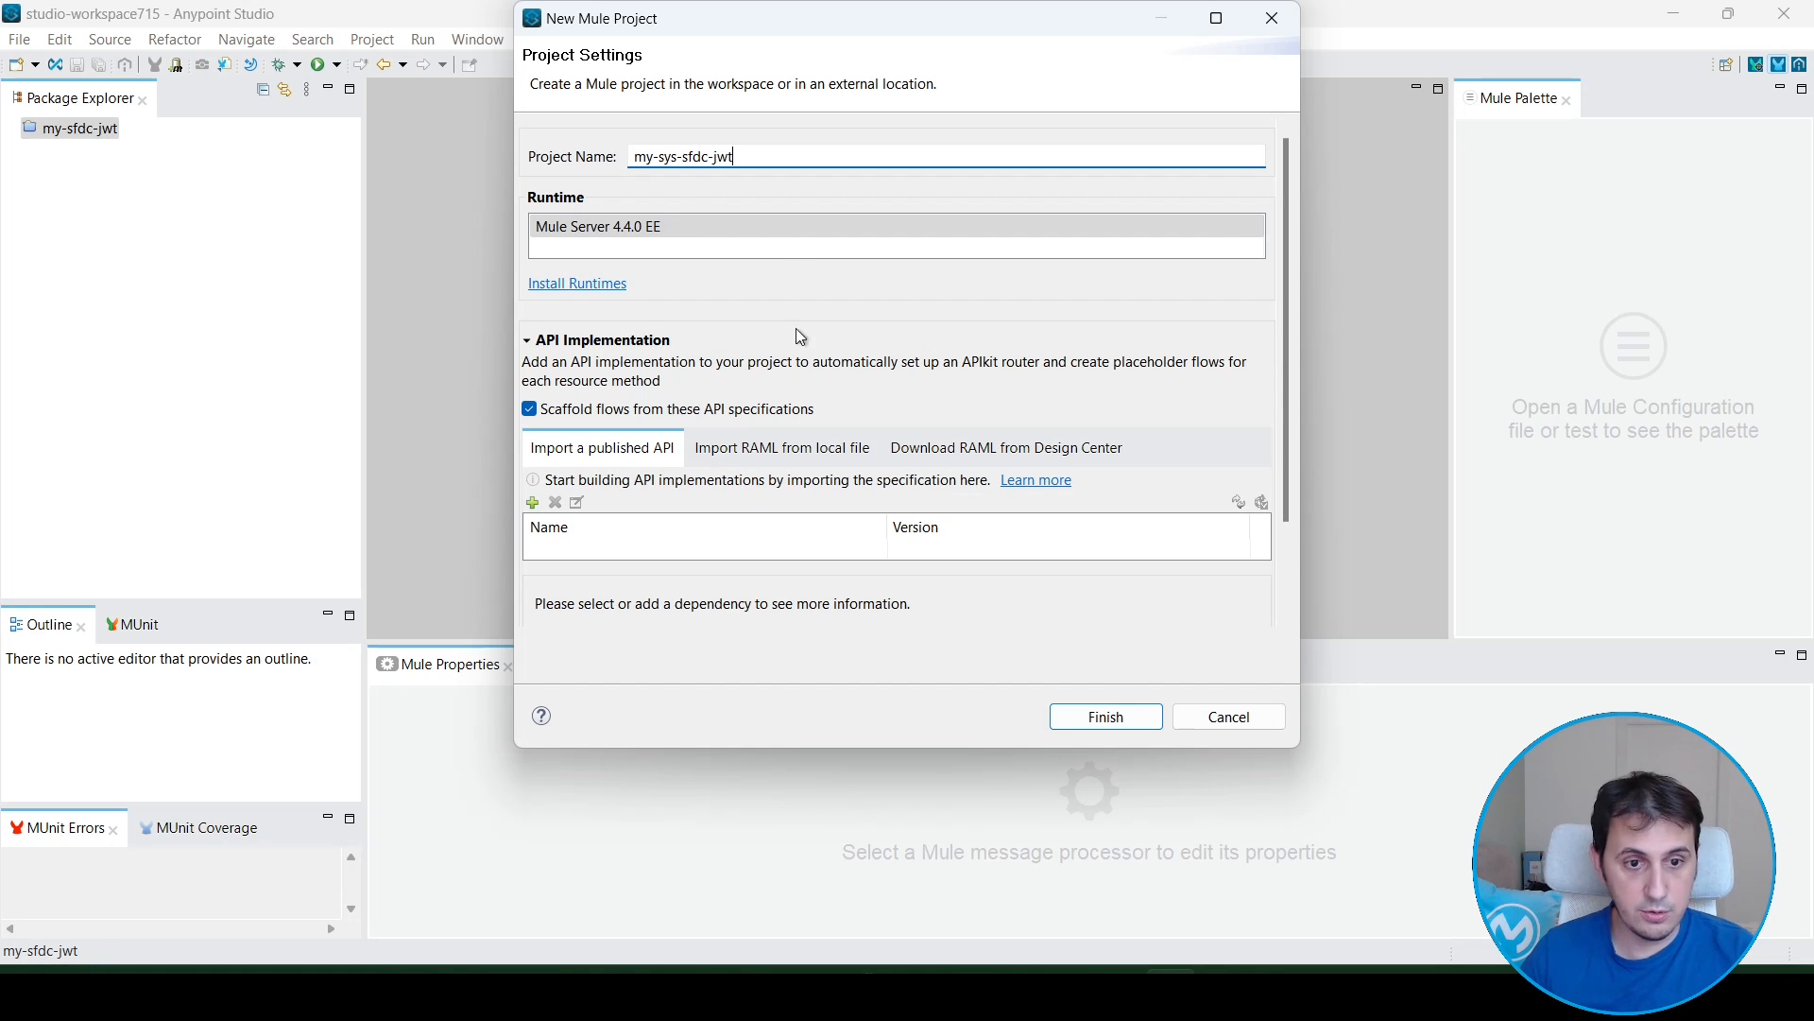
{"action": "left_click", "coordinate": [1105, 715]}
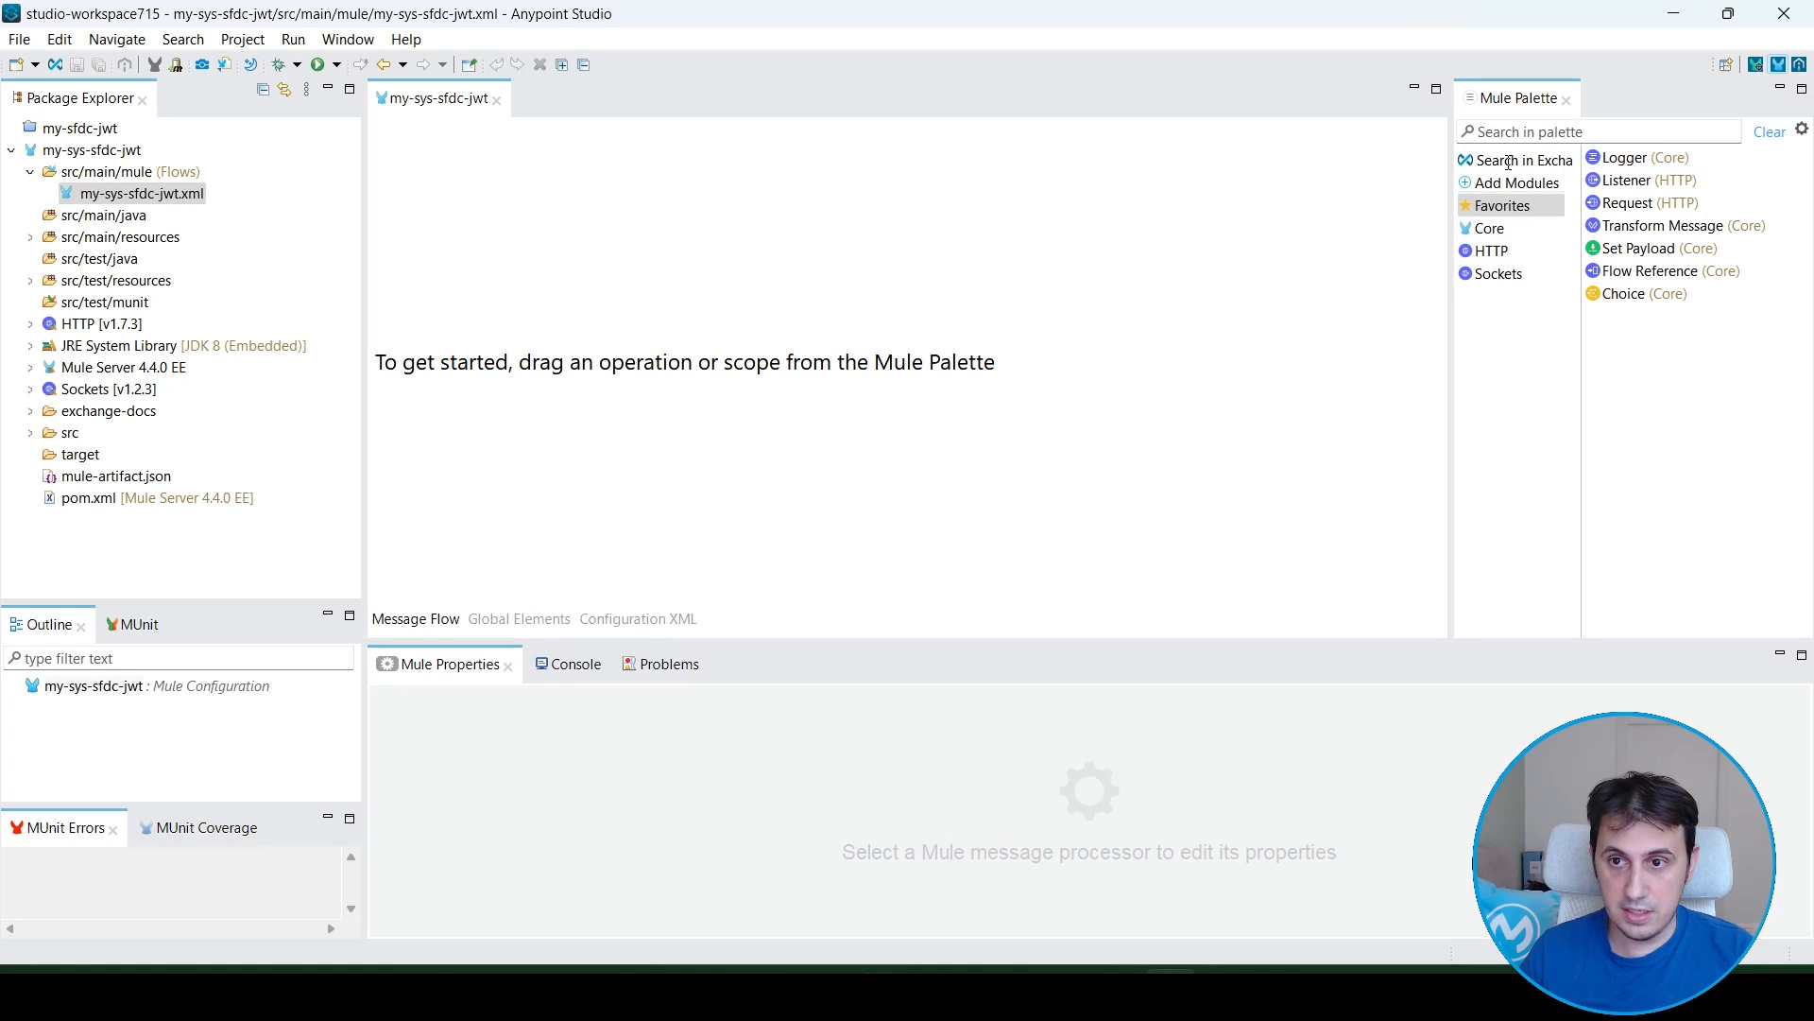
Add Salesforce Connector - Mule 4 (v10.17.3) to the project from Exchange.
{"action": "left_click", "coordinate": [1509, 163]}
{"action": "type", "text": "salesforce"}
{"action": "key", "text": "Return"}
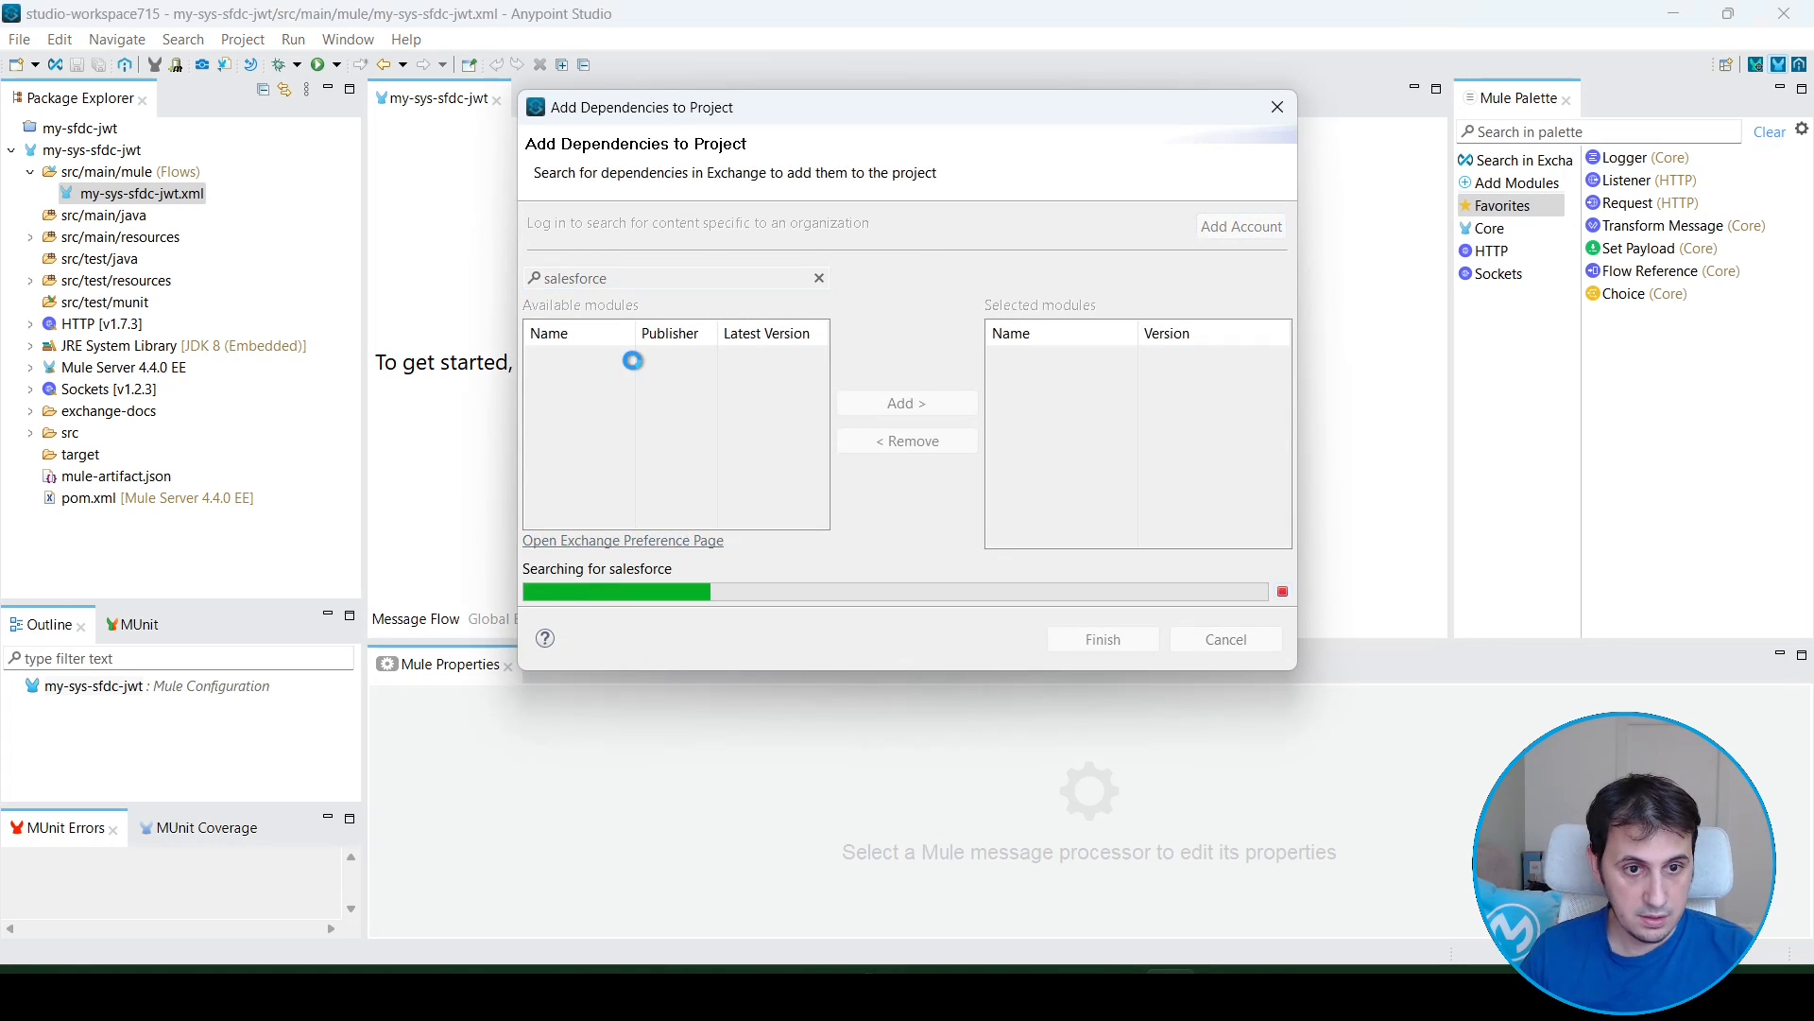
{"action": "left_click_drag", "start_coordinate": [694, 331], "coordinate": [794, 332]}
{"action": "left_click", "coordinate": [735, 380]}
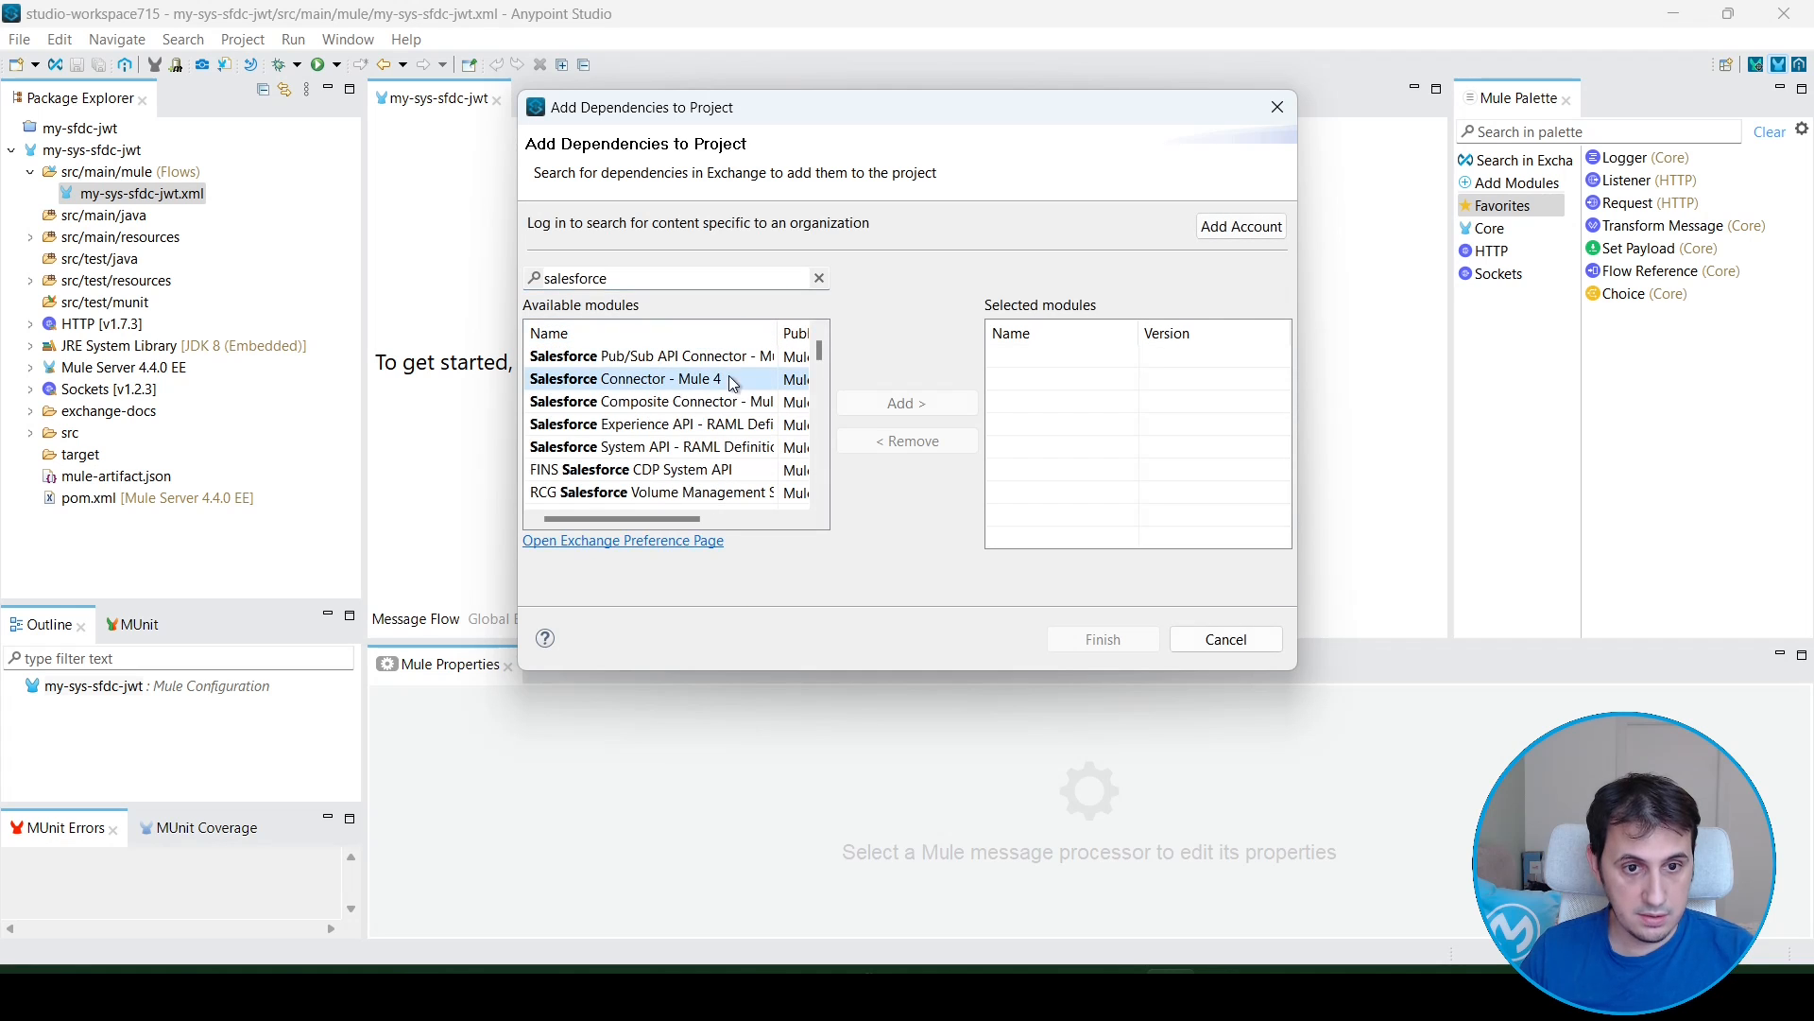
{"action": "left_click", "coordinate": [946, 404]}
{"action": "left_click", "coordinate": [1124, 639]}
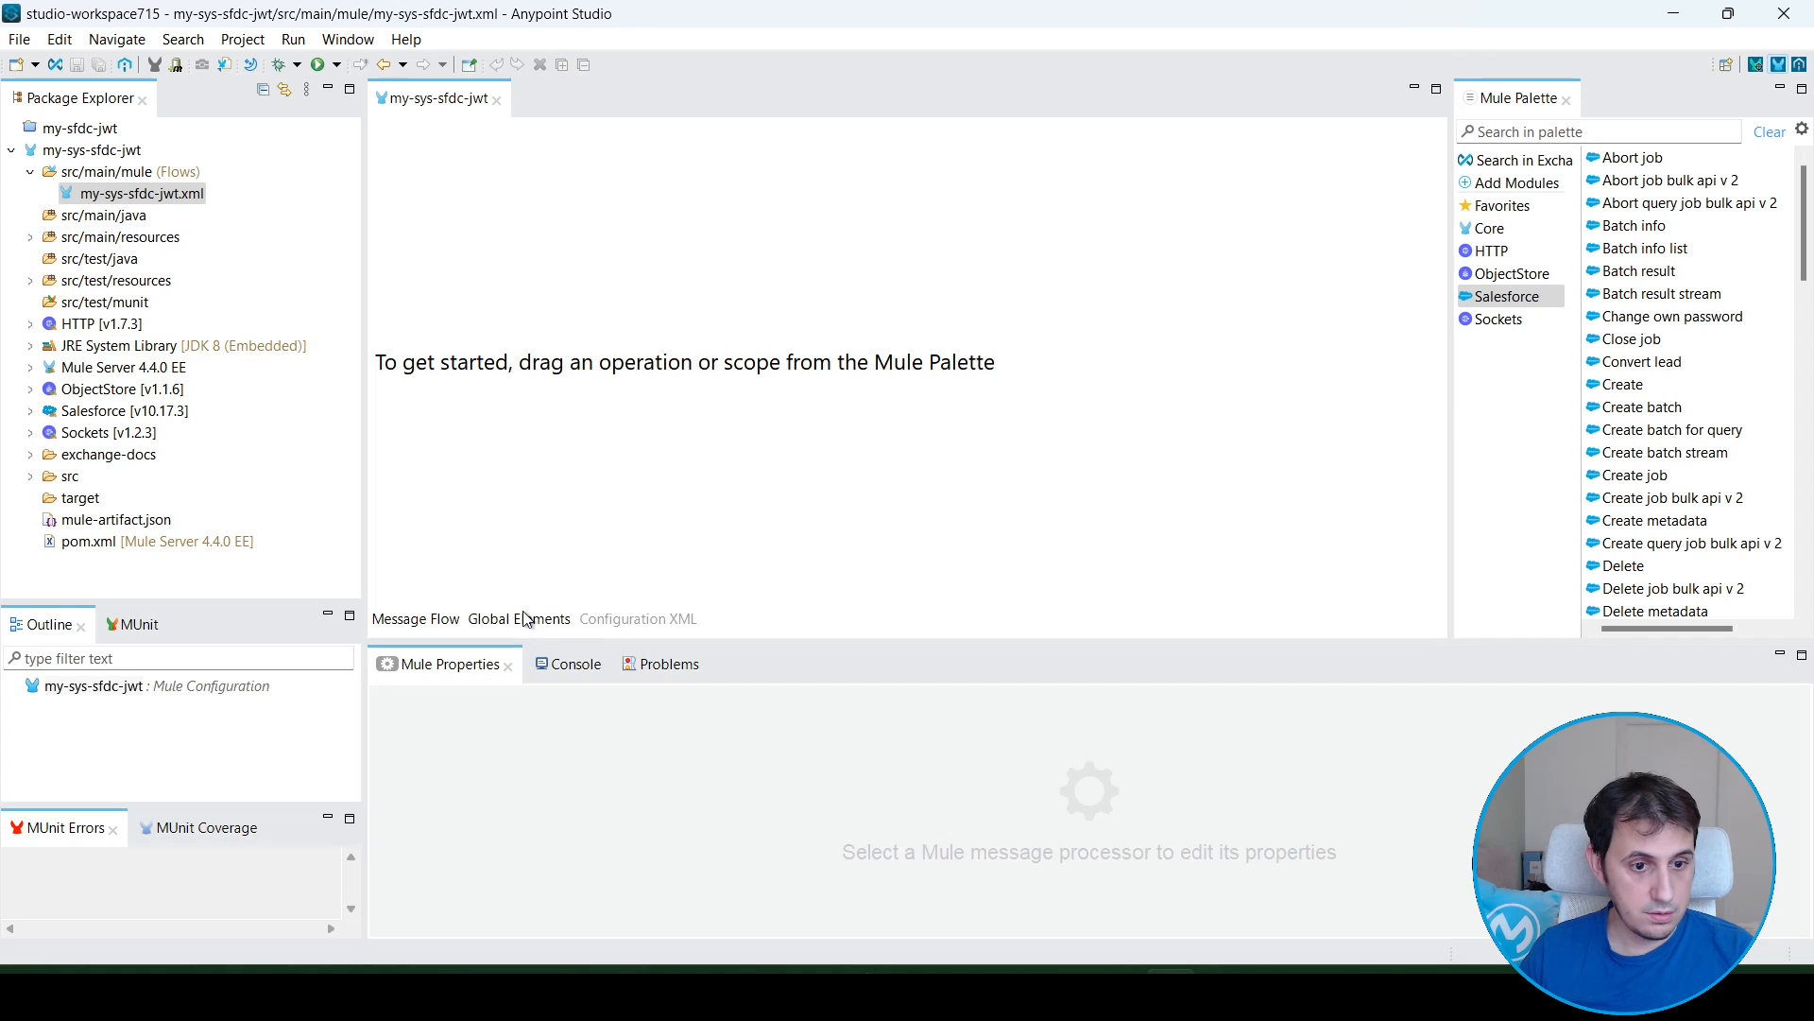
Show the project's still-empty Global Configuration Elements list.
{"action": "left_click", "coordinate": [526, 618]}
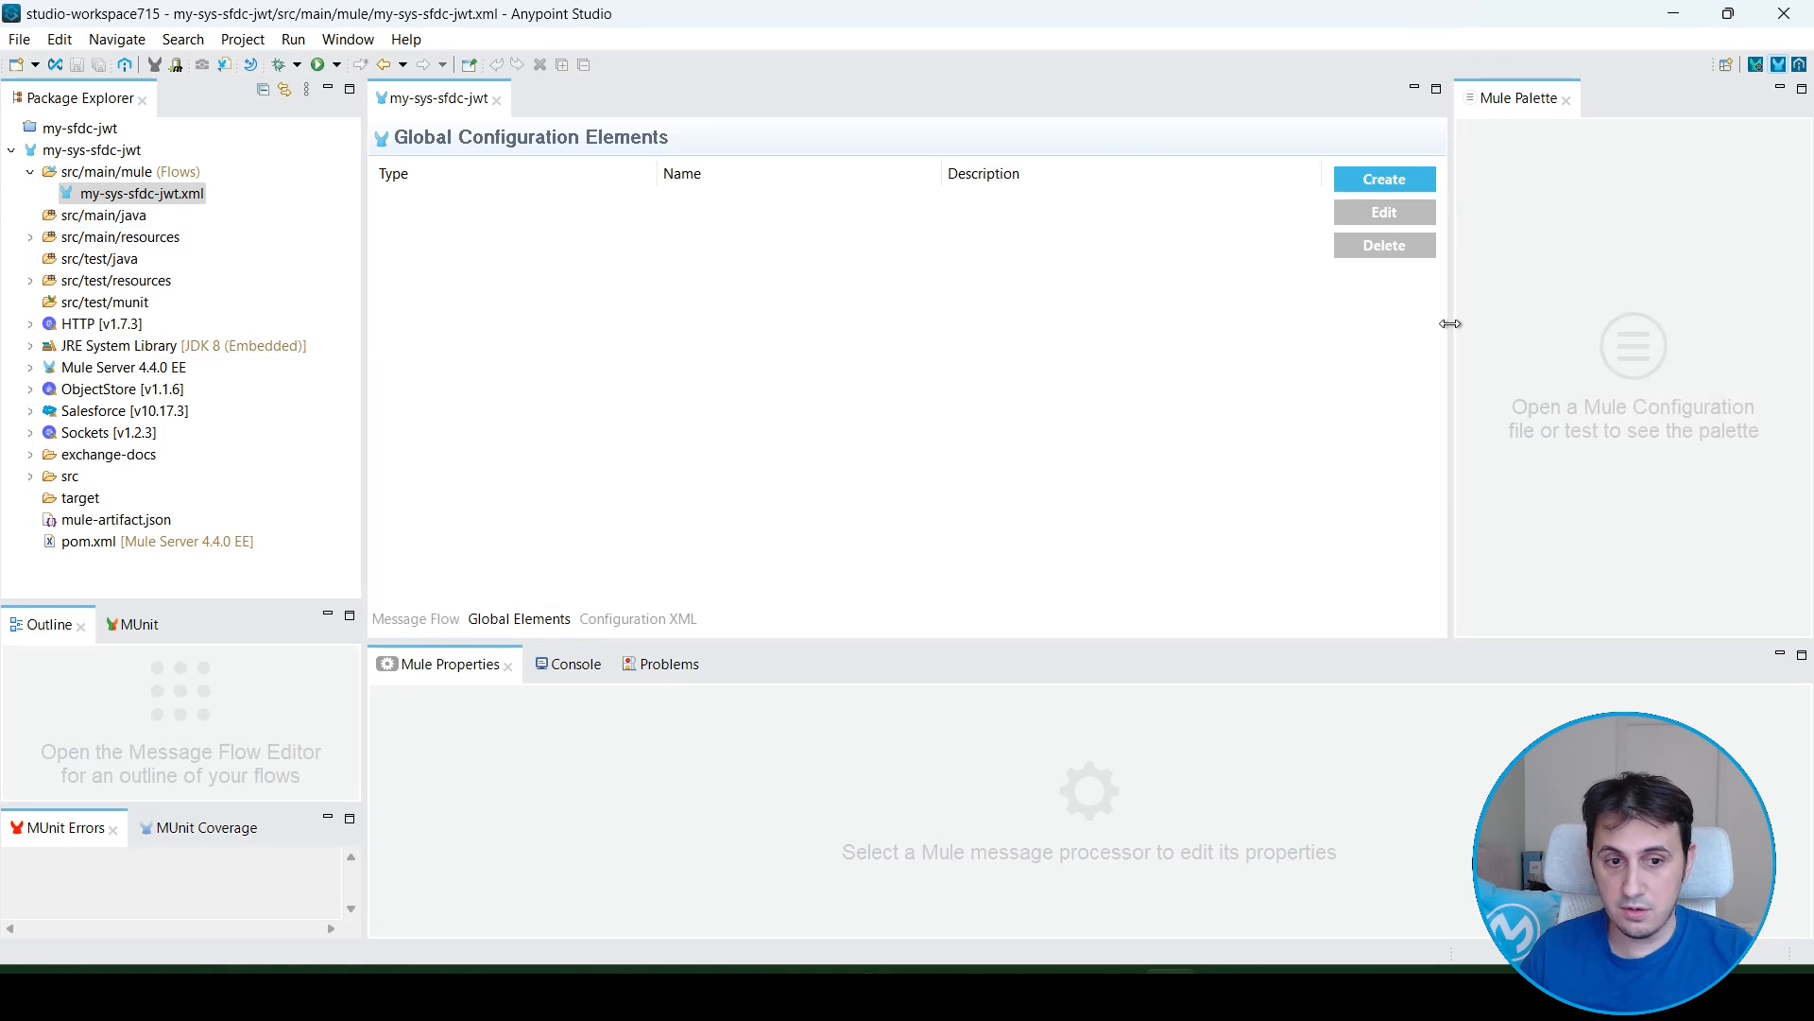
{"action": "left_click", "coordinate": [437, 619]}
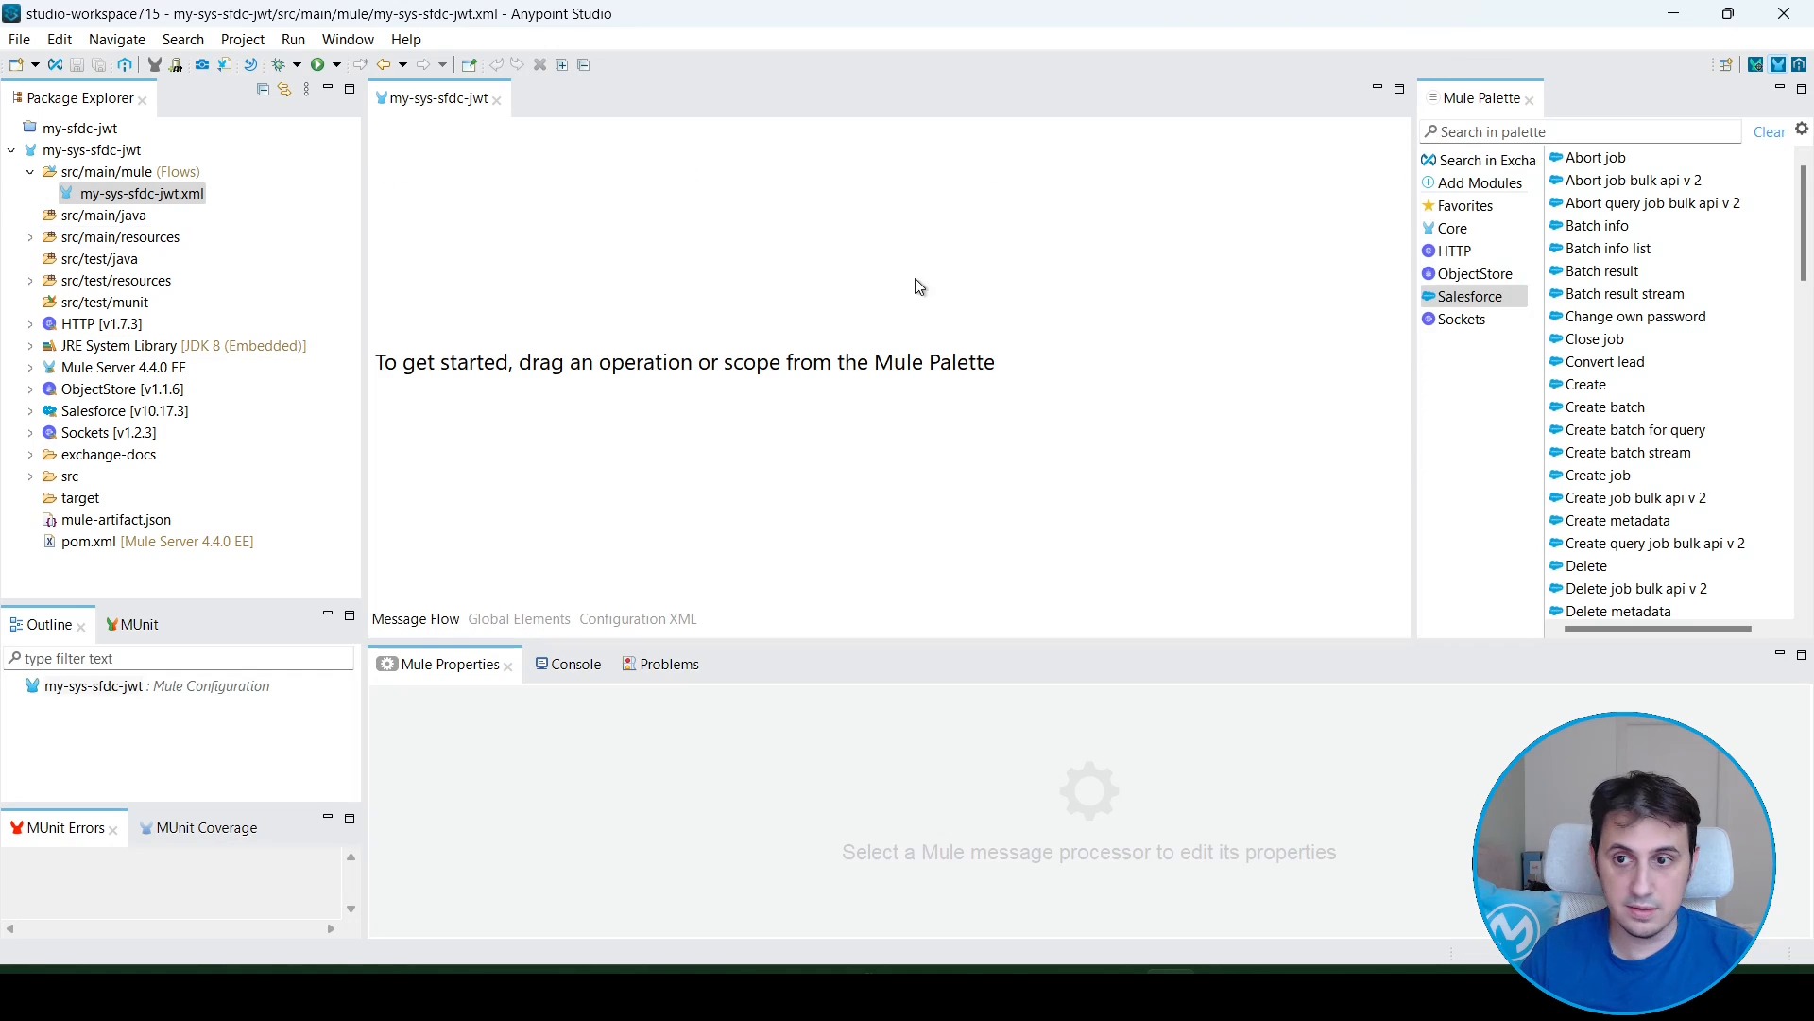
{"action": "left_click", "coordinate": [519, 620]}
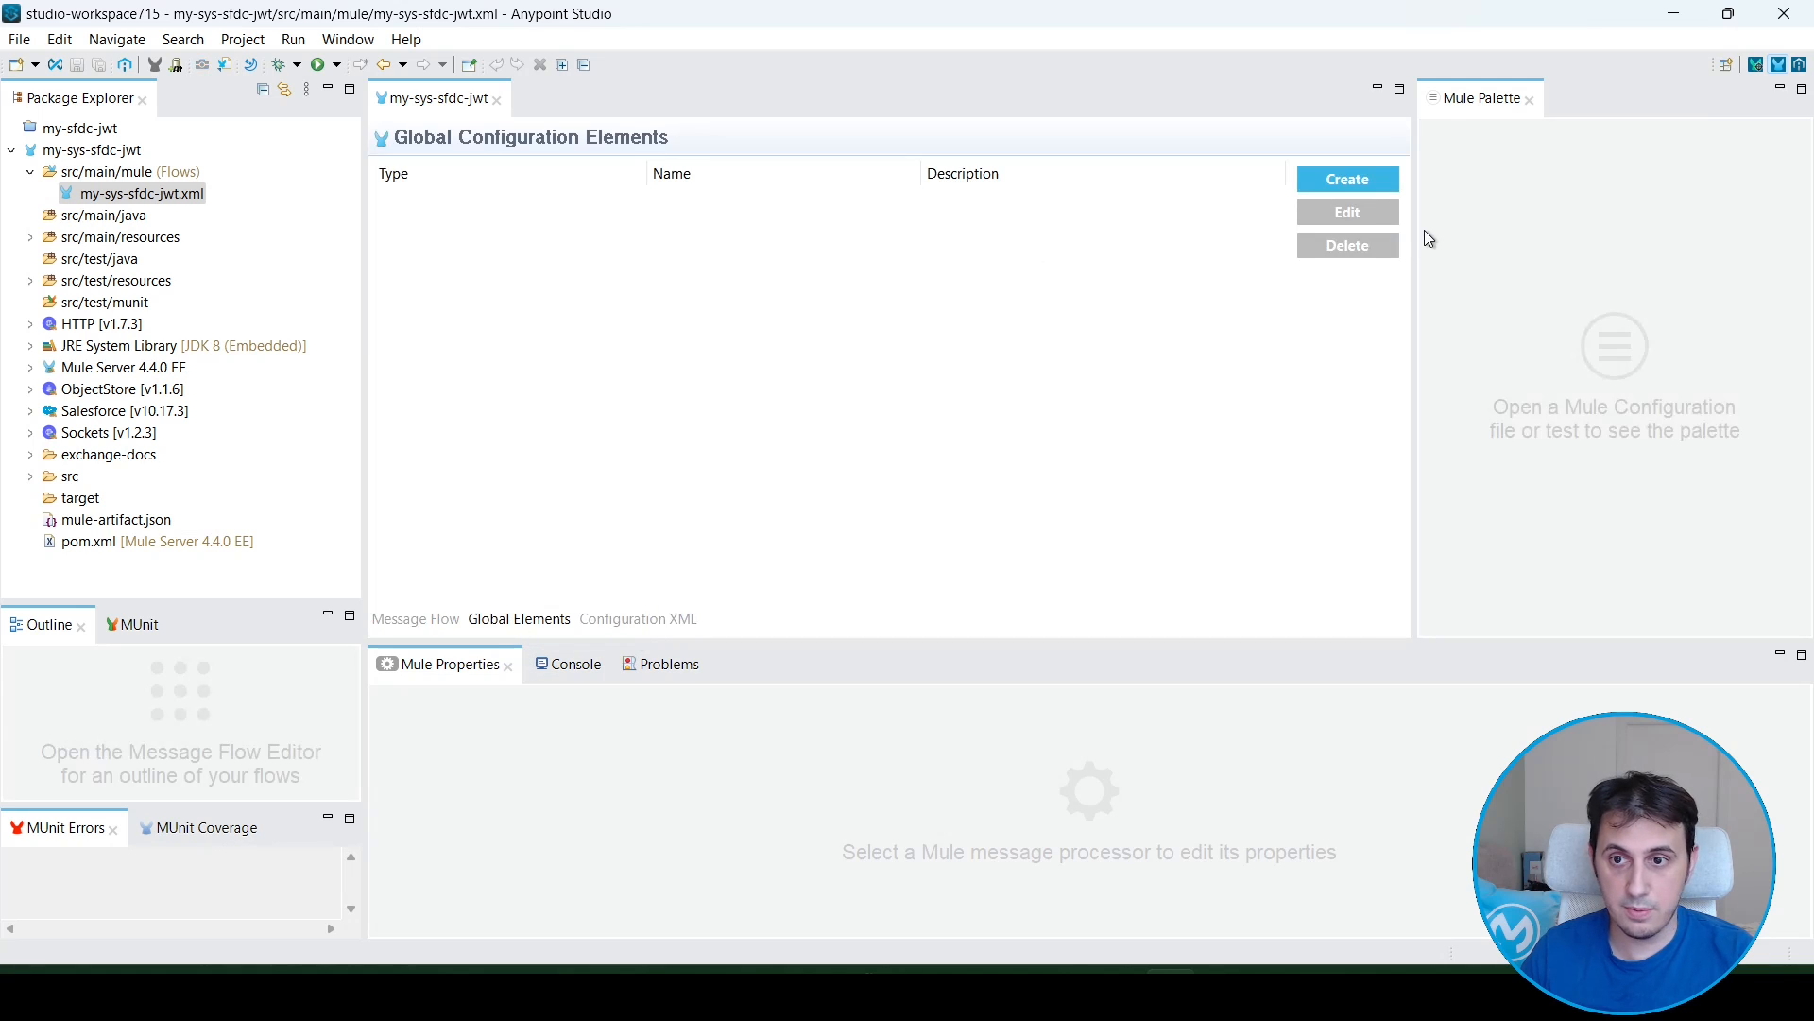
{"action": "left_click_drag", "start_coordinate": [1416, 230], "coordinate": [1420, 230]}
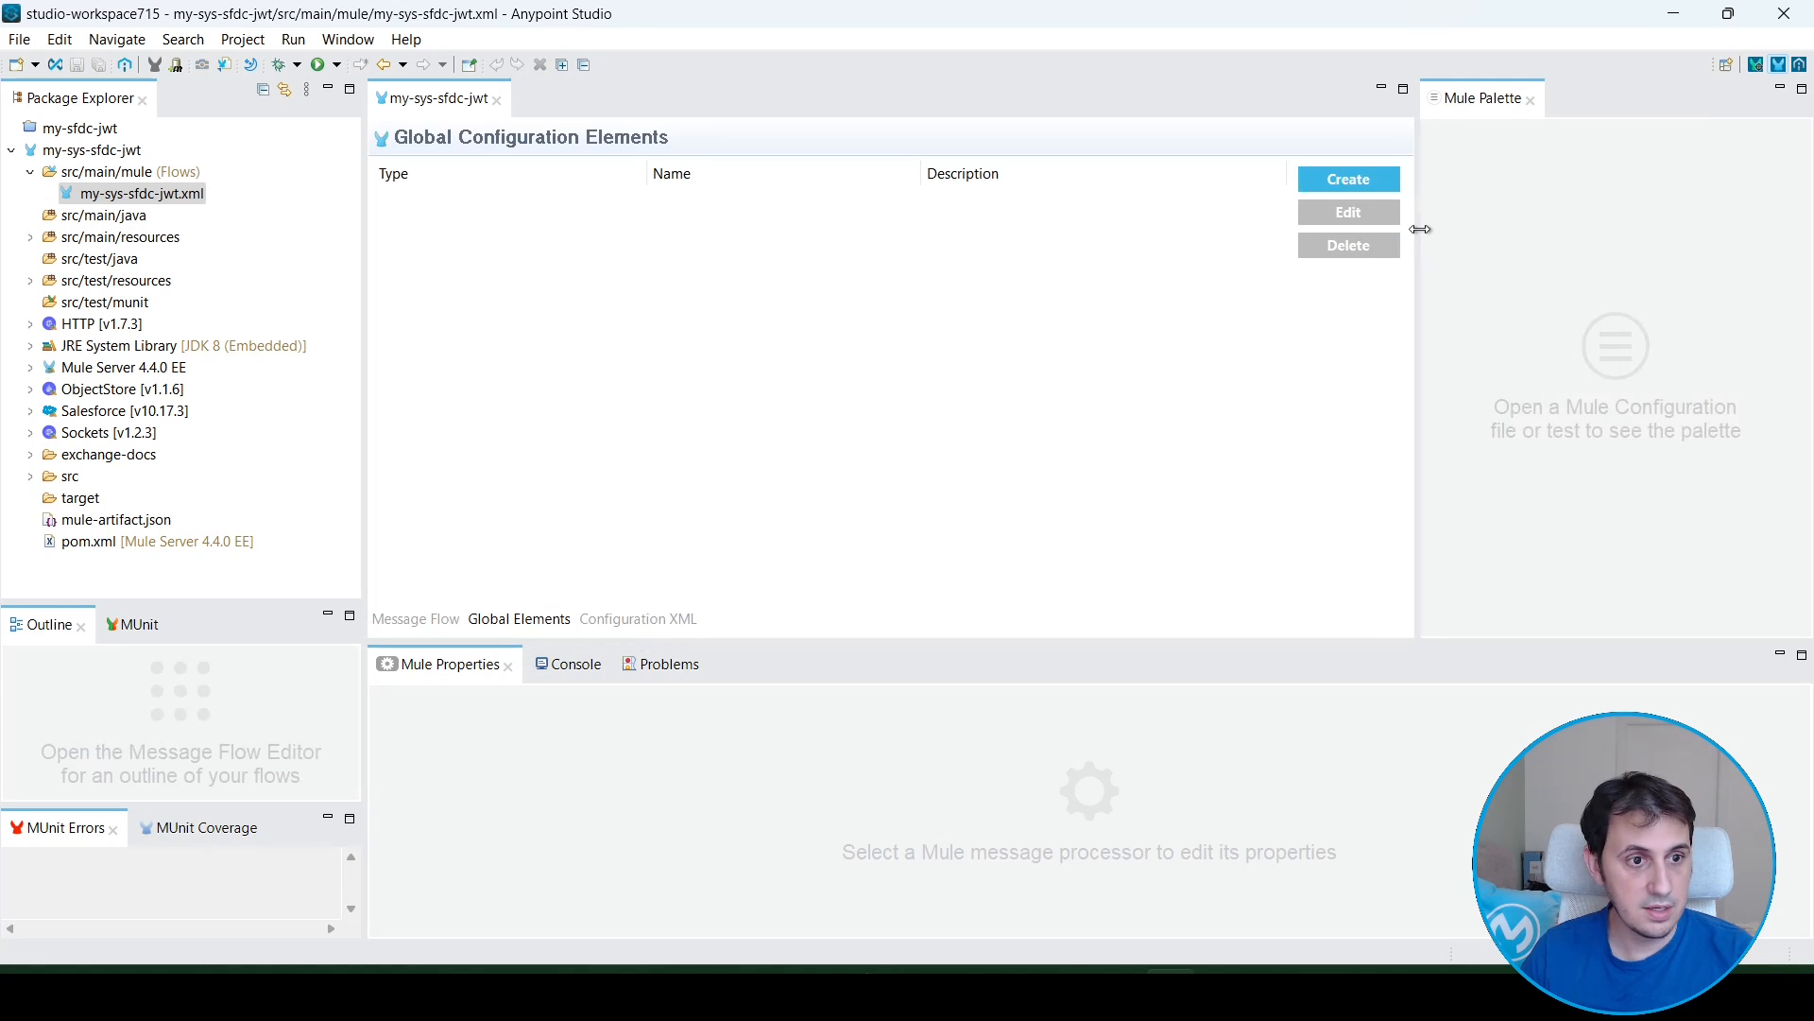
Create a Salesforce Config global element with its connection set to OAuth JWT.
{"action": "left_click", "coordinate": [1372, 185]}
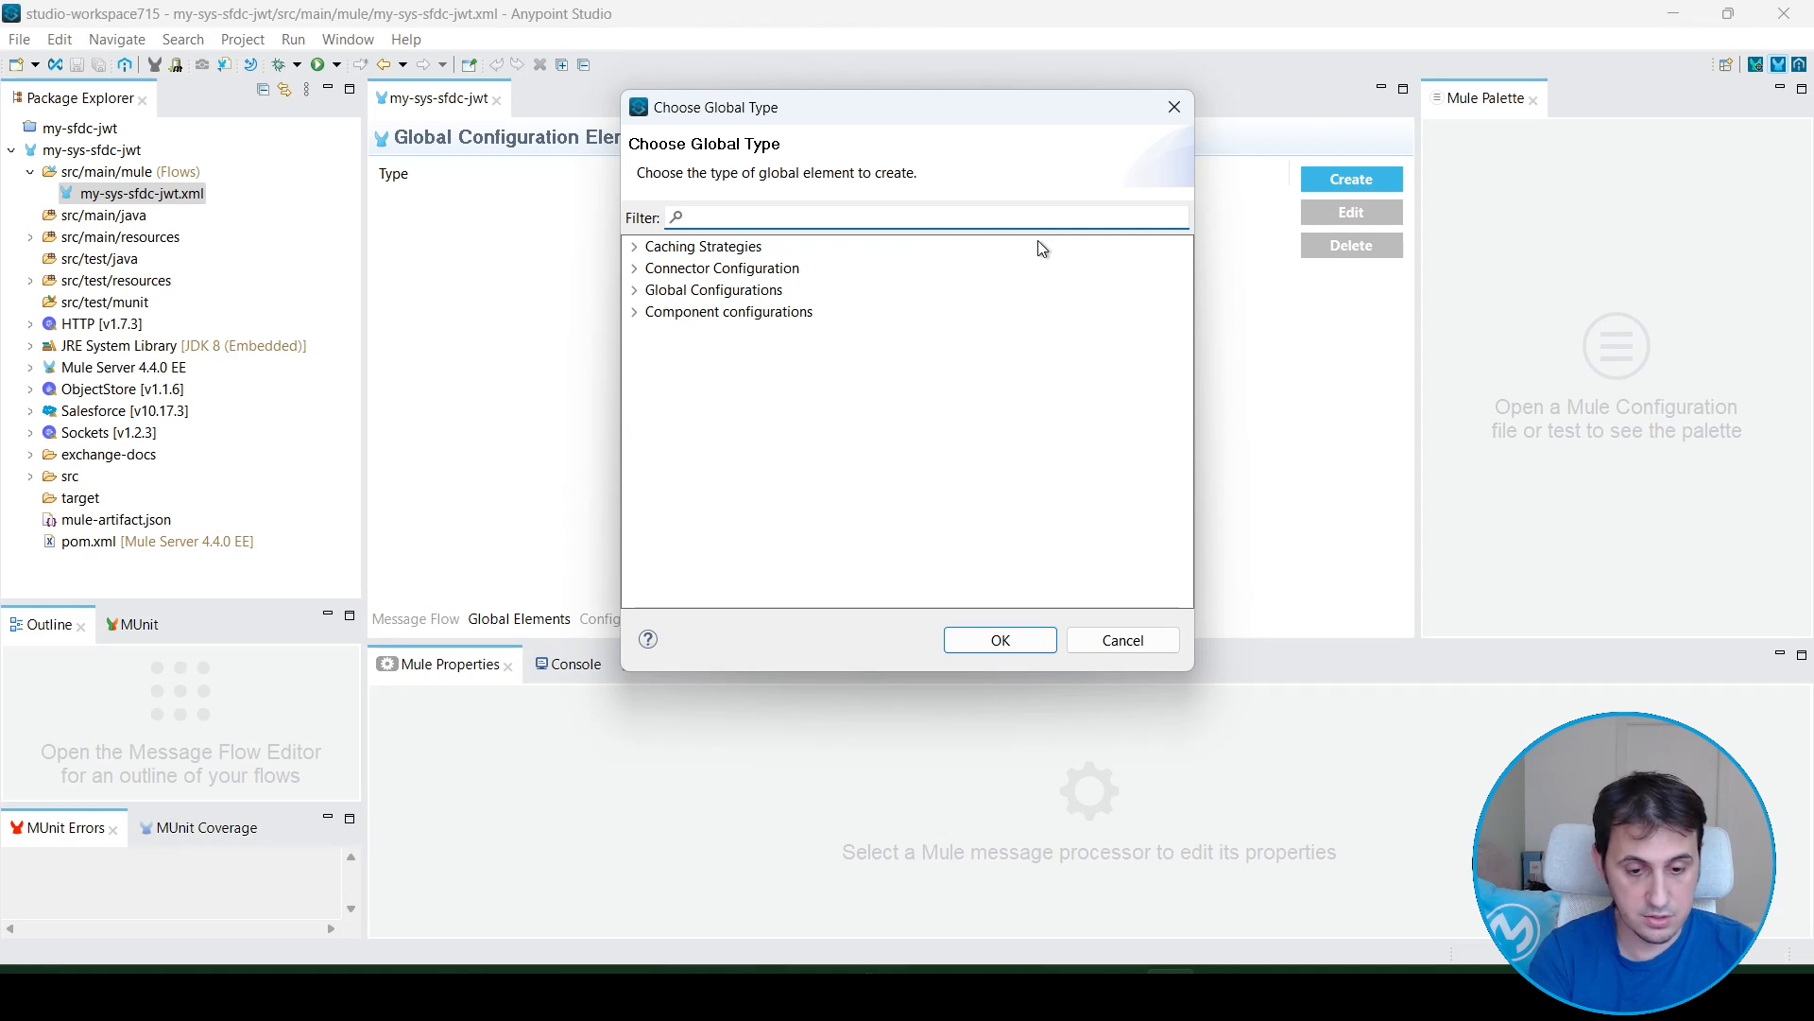
{"action": "type", "text": "salsfo"}
{"action": "key", "text": "BackSpace"}
{"action": "key", "text": "BackSpace"}
{"action": "type", "text": "e"}
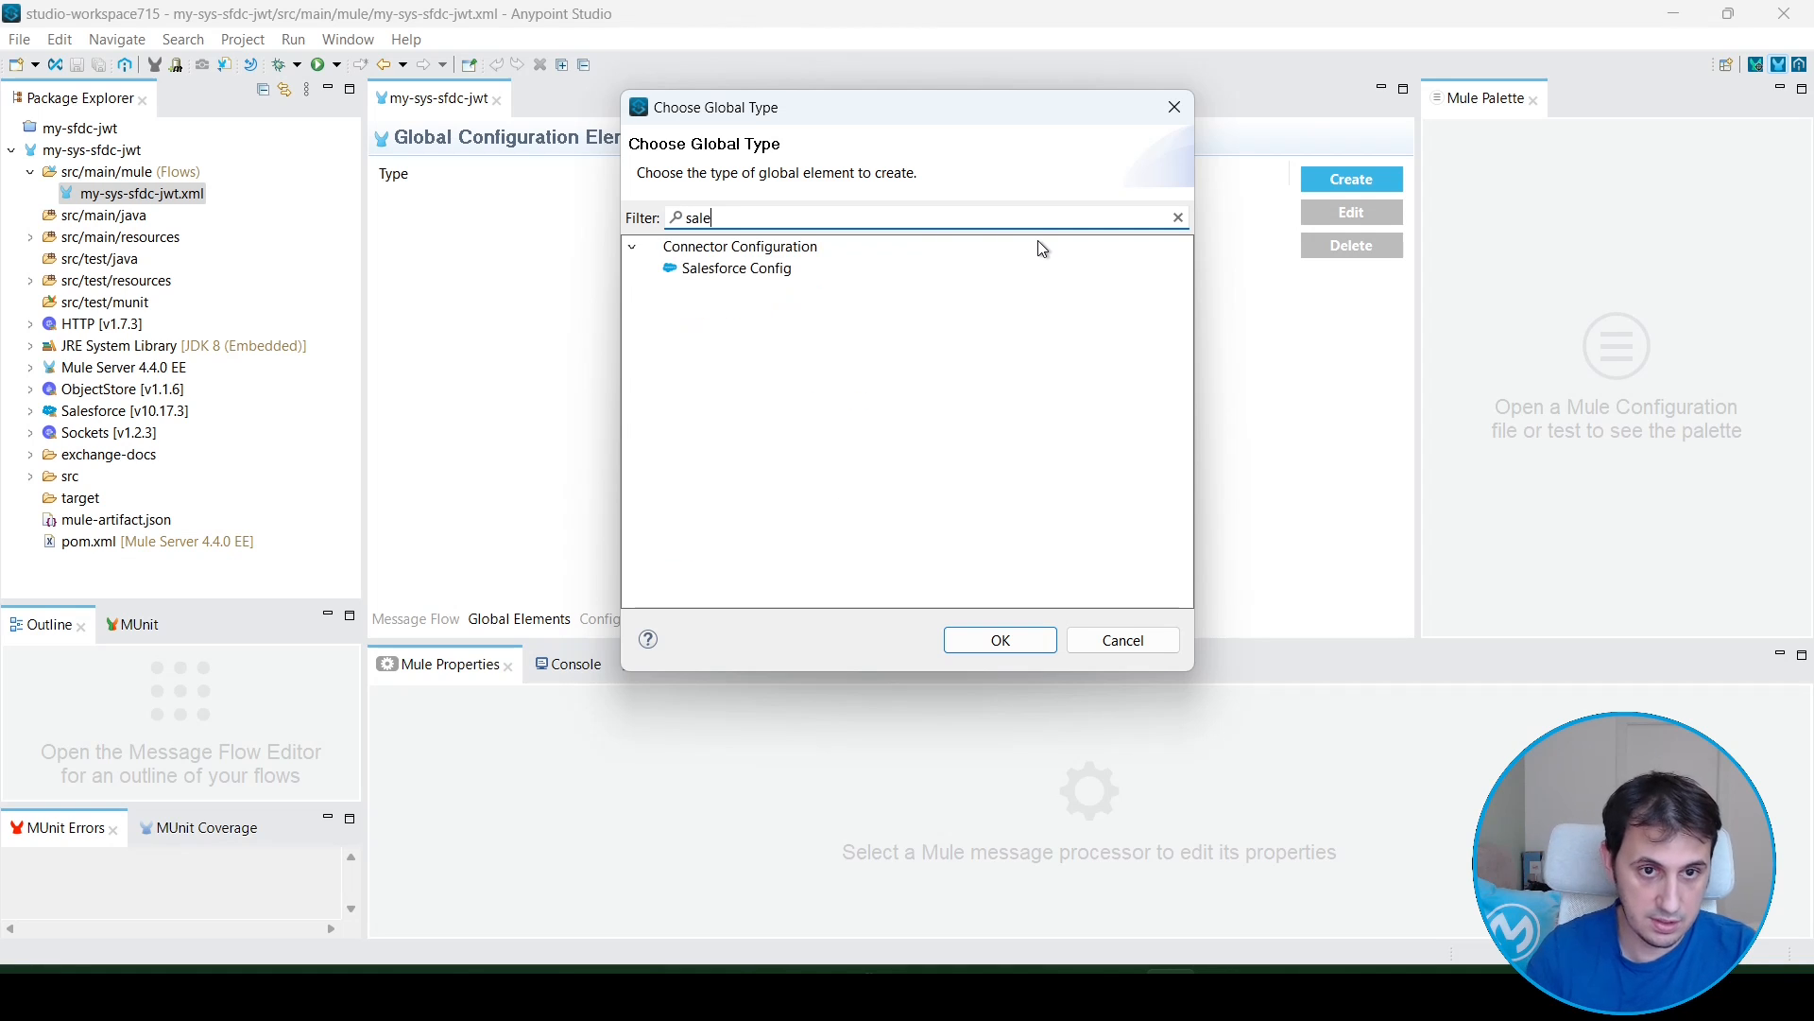
{"action": "double_click", "coordinate": [732, 271]}
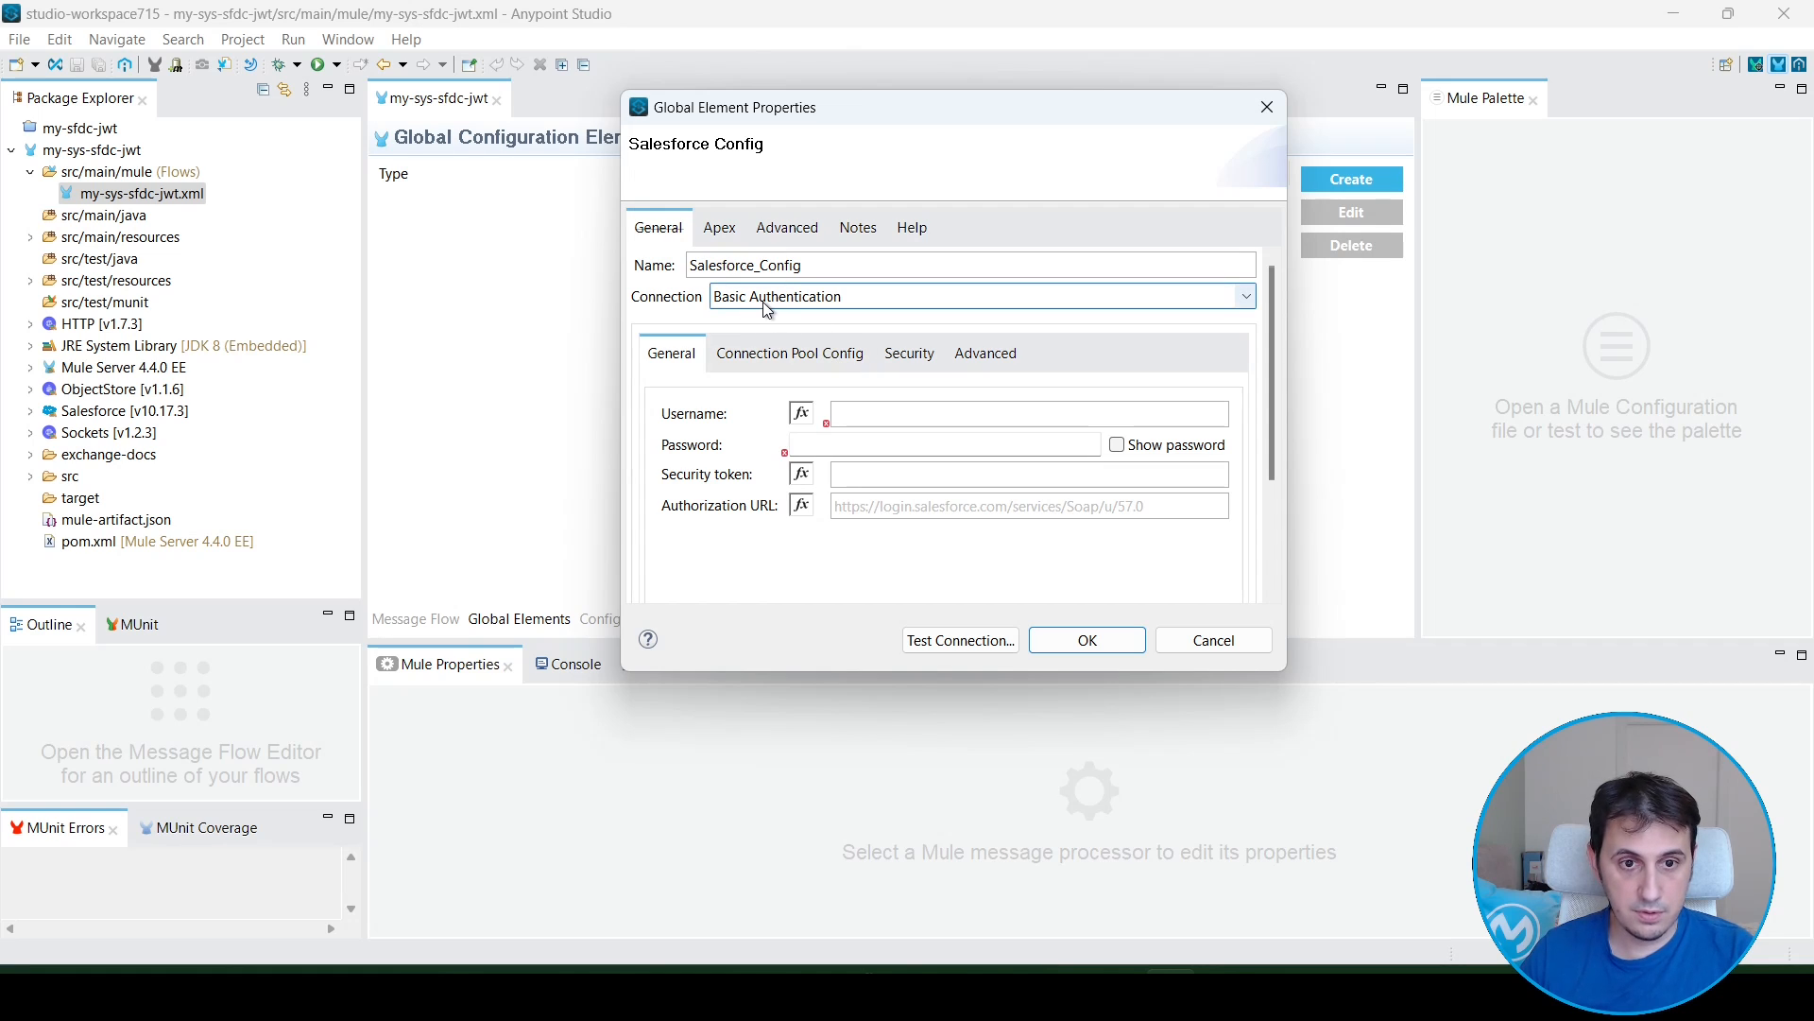
{"action": "left_click", "coordinate": [768, 299]}
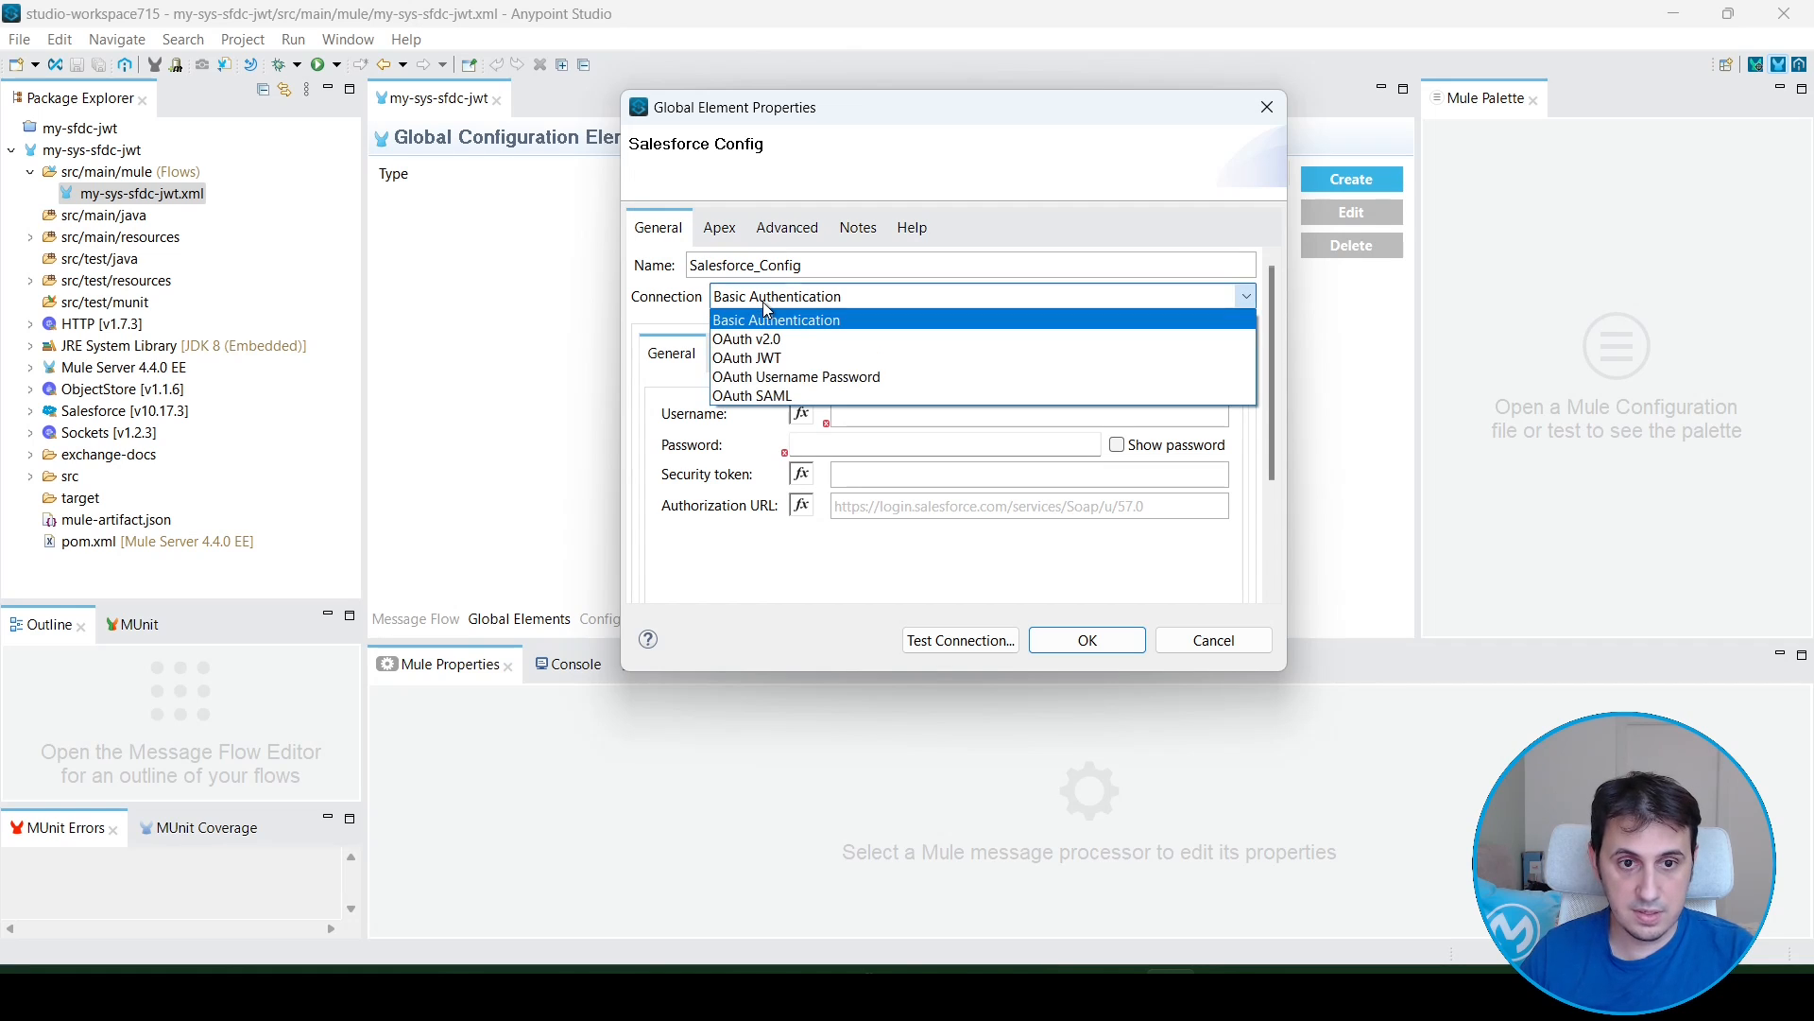
{"action": "left_click", "coordinate": [773, 364]}
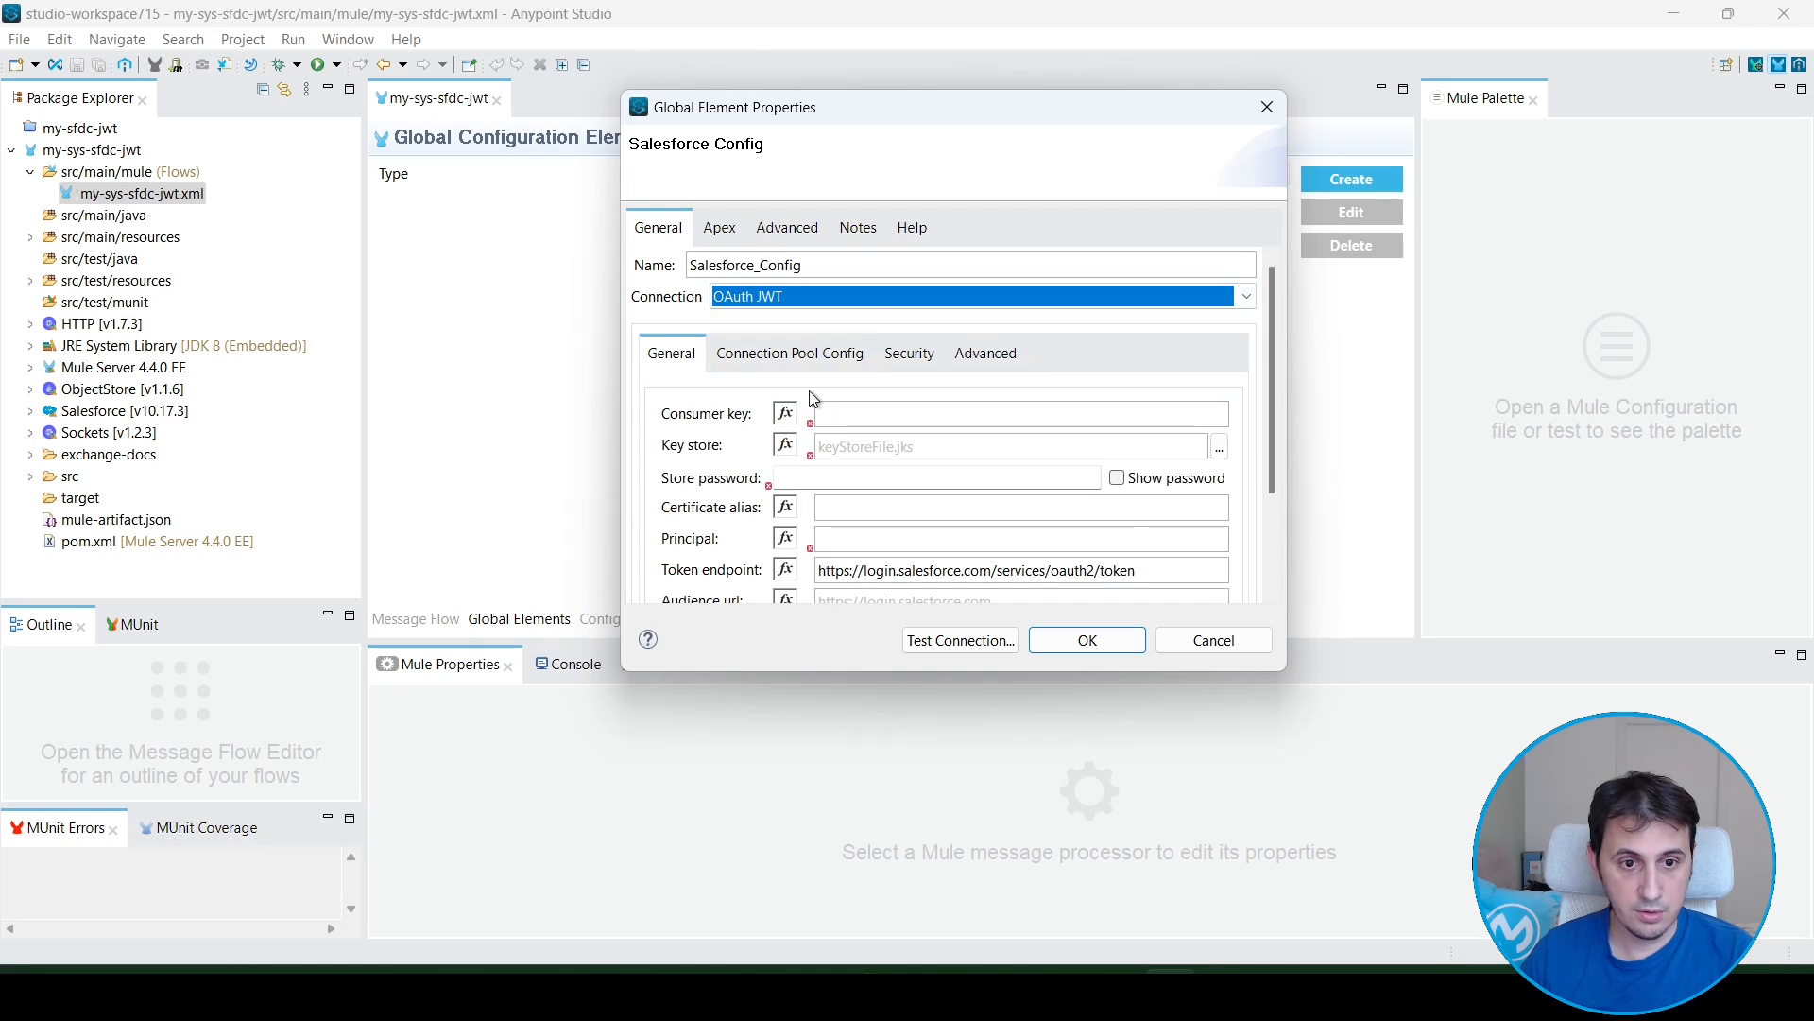
{"action": "left_click_drag", "start_coordinate": [844, 126], "coordinate": [744, 115]}
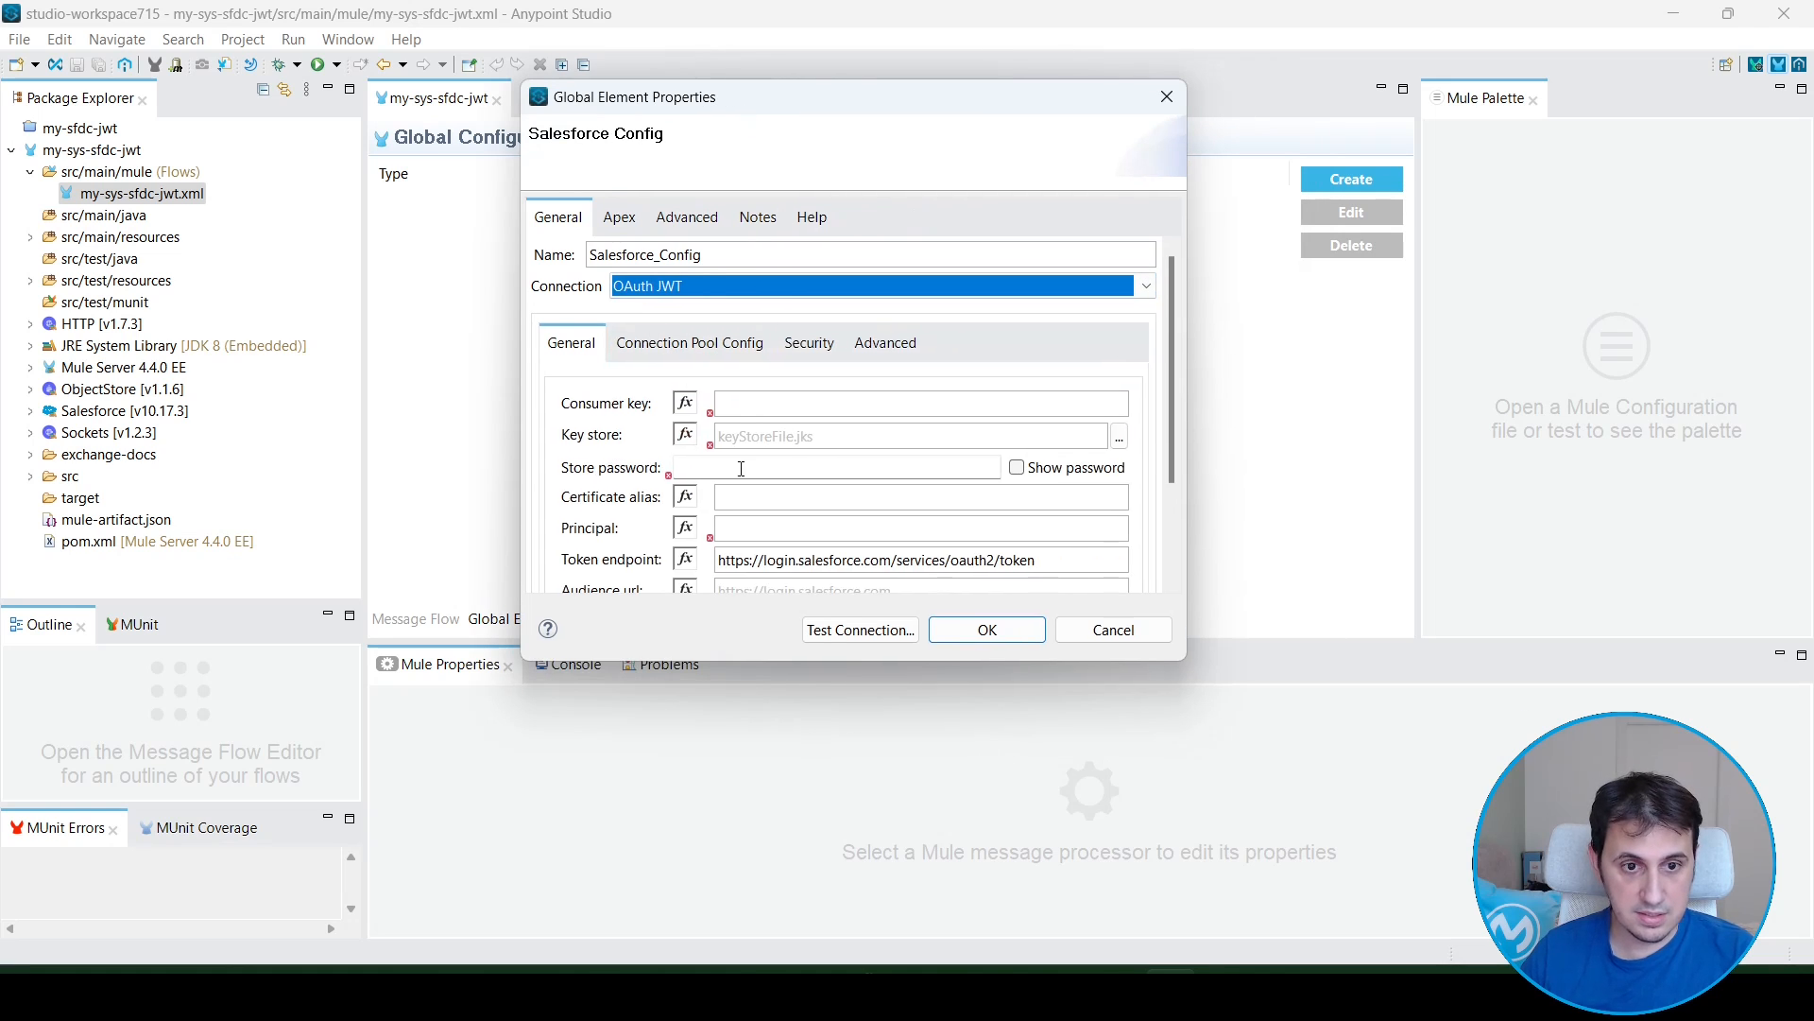
Copy the connected app's consumer key from Salesforce into the Consumer key field.
{"action": "mouse_move", "coordinate": [857, 983]}
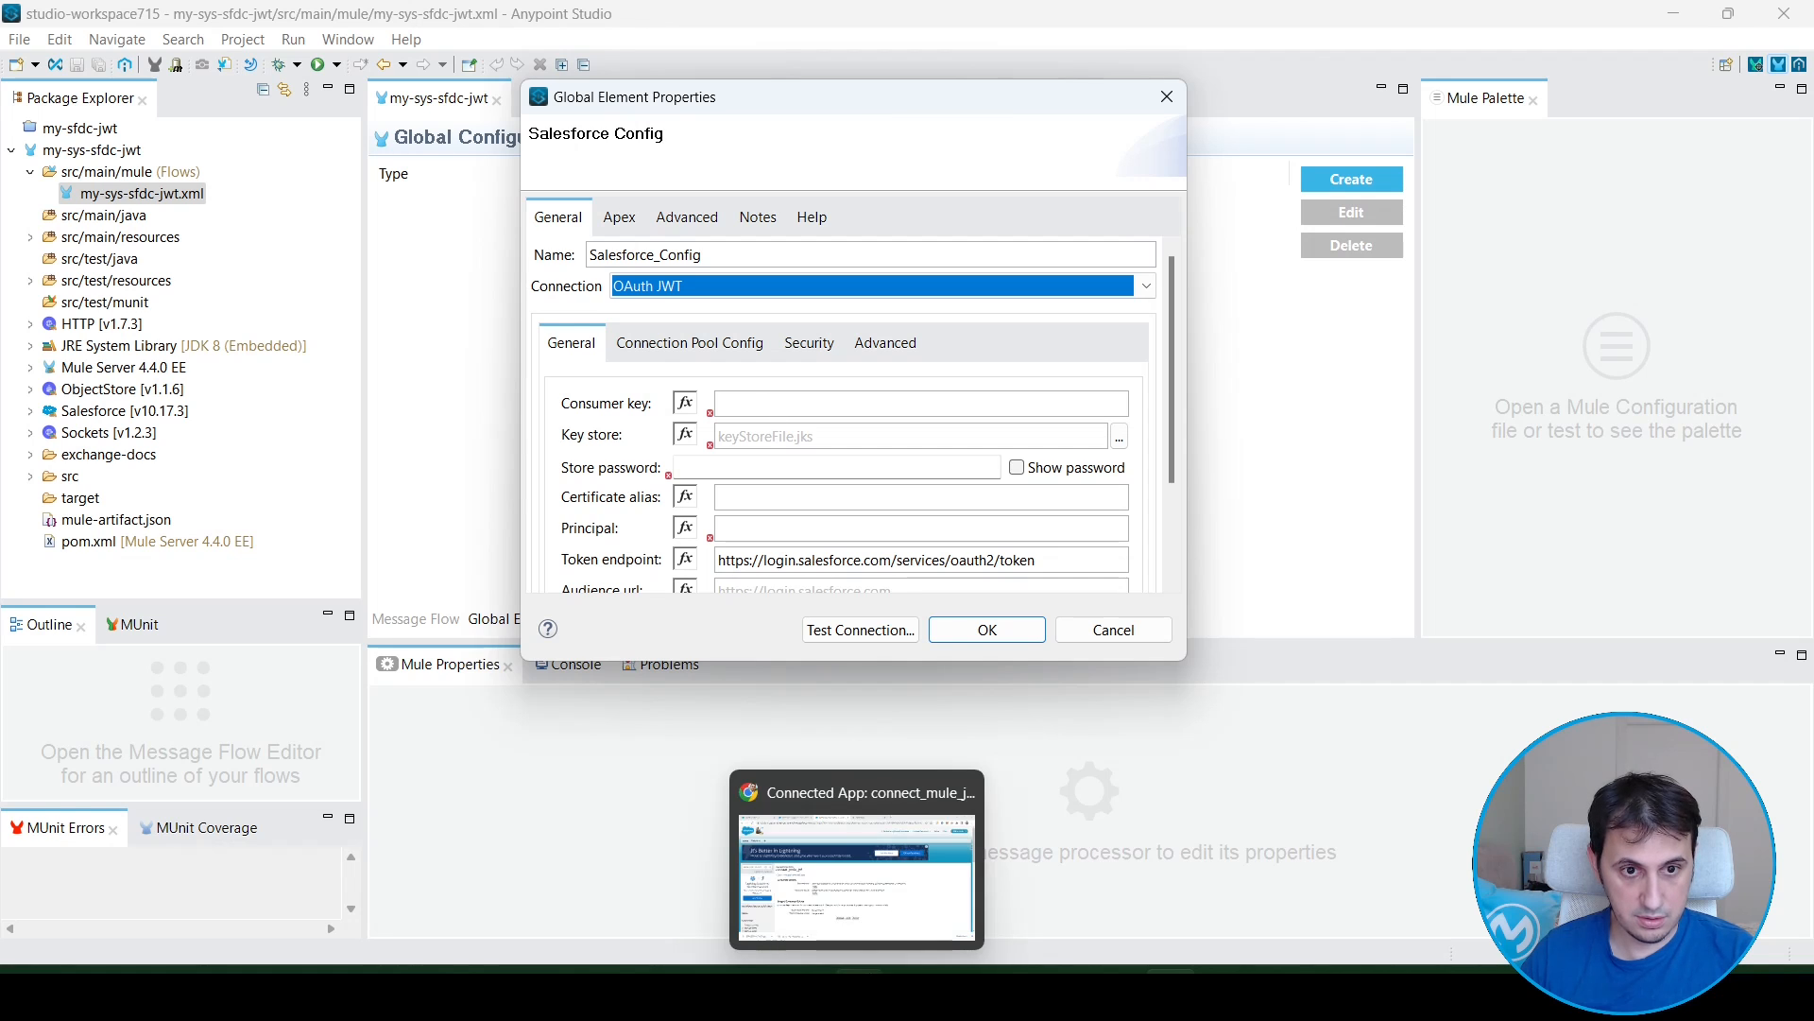
{"action": "left_click", "coordinate": [857, 884]}
{"action": "left_click", "coordinate": [584, 549]}
{"action": "left_click", "coordinate": [1678, 18]}
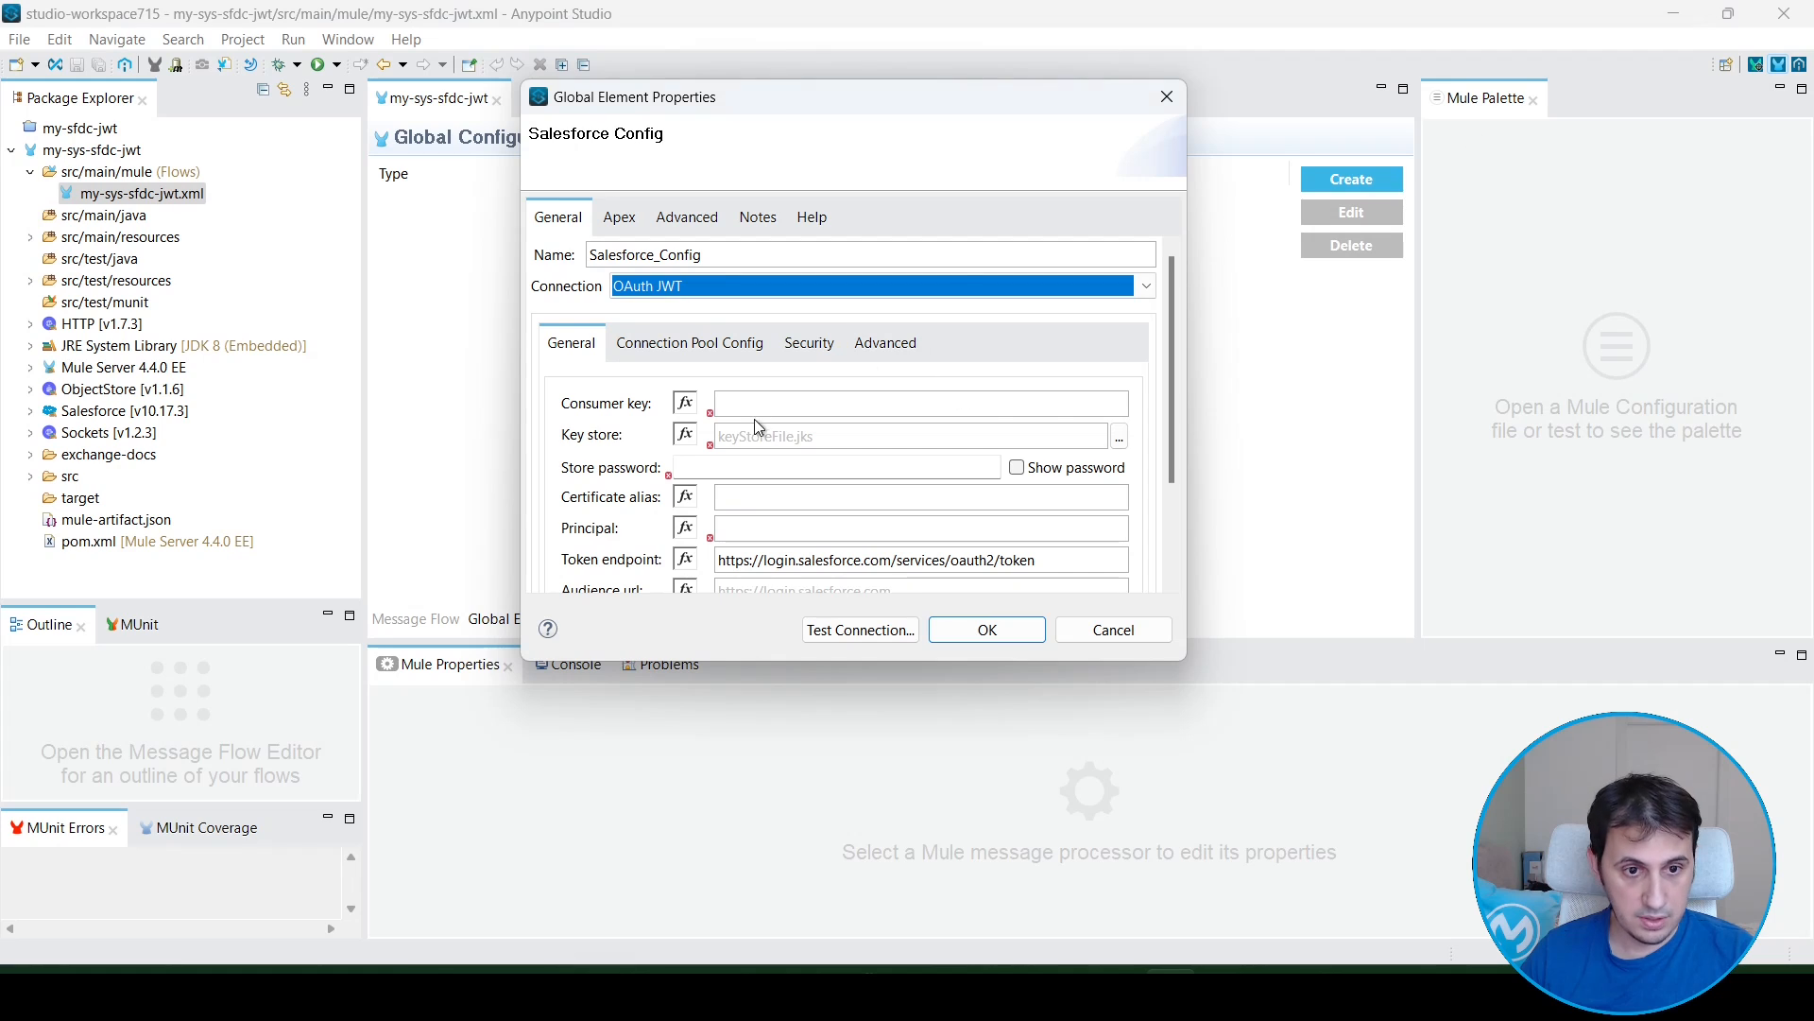
{"action": "left_click", "coordinate": [727, 403]}
{"action": "key", "text": "ctrl+v"}
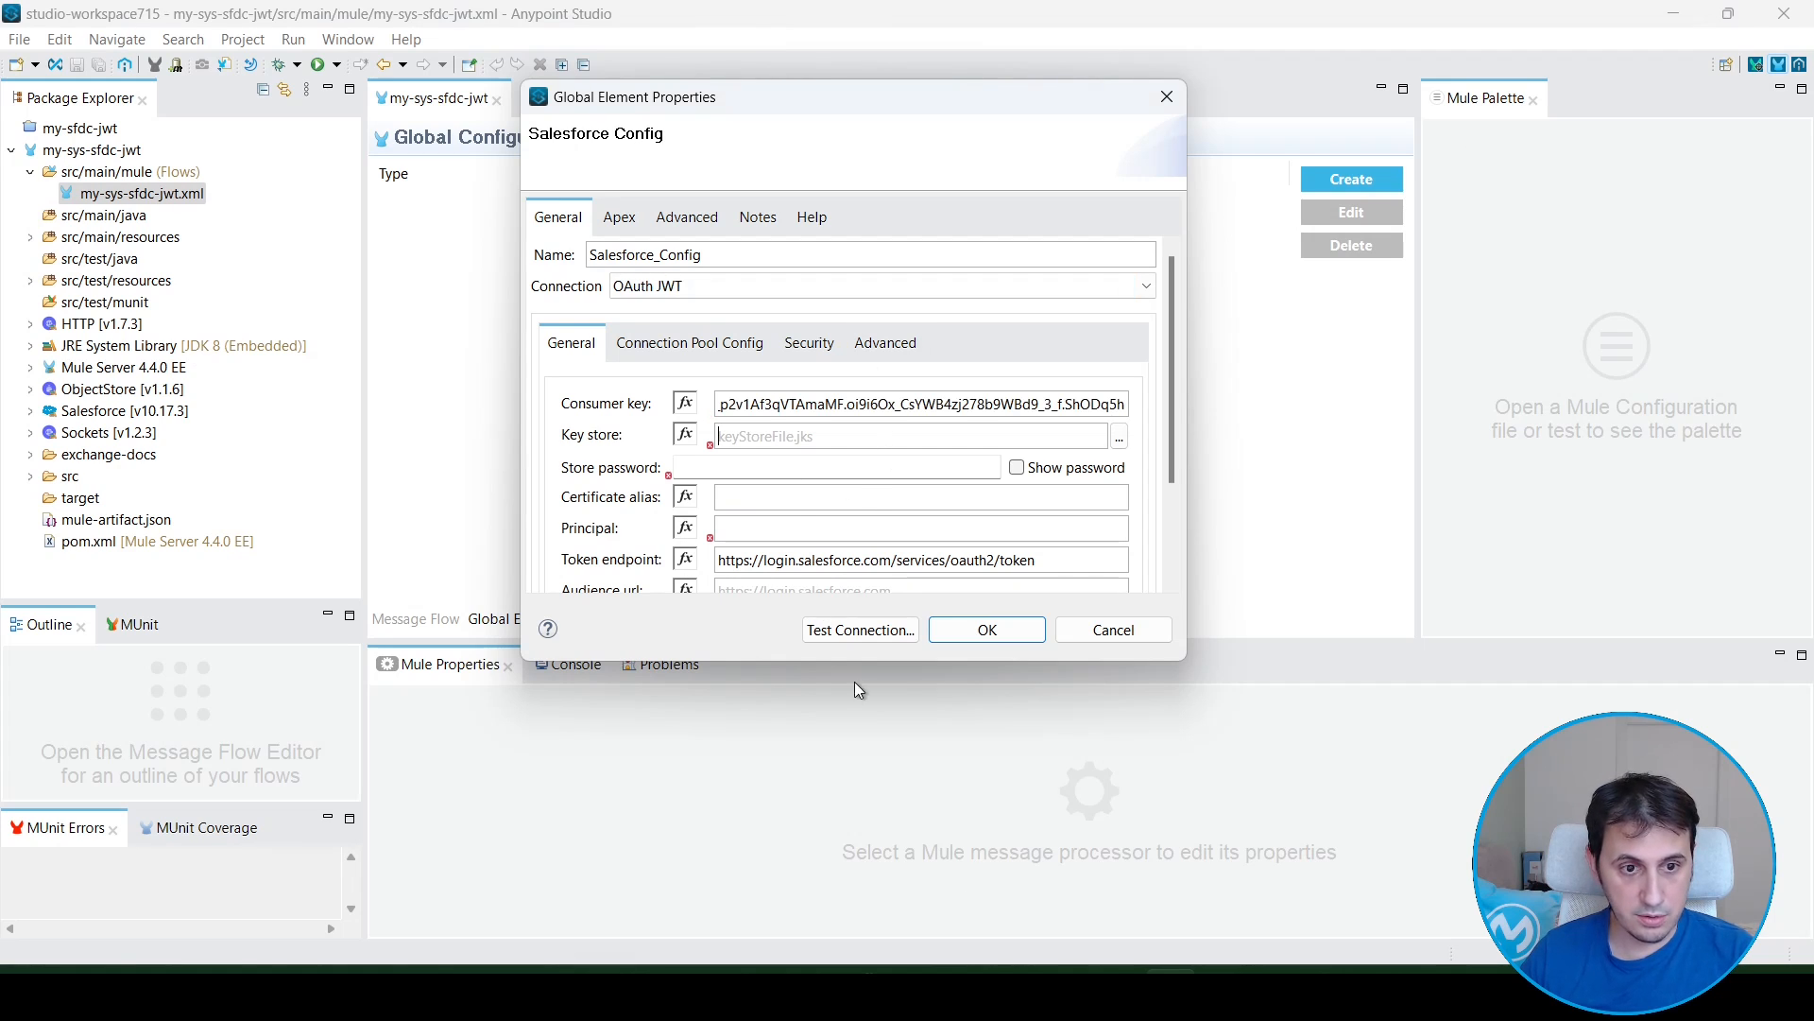
Move the cert1 folder window aside and save the Salesforce_Config global element.
{"action": "left_click", "coordinate": [963, 992]}
{"action": "left_click", "coordinate": [1448, 933]}
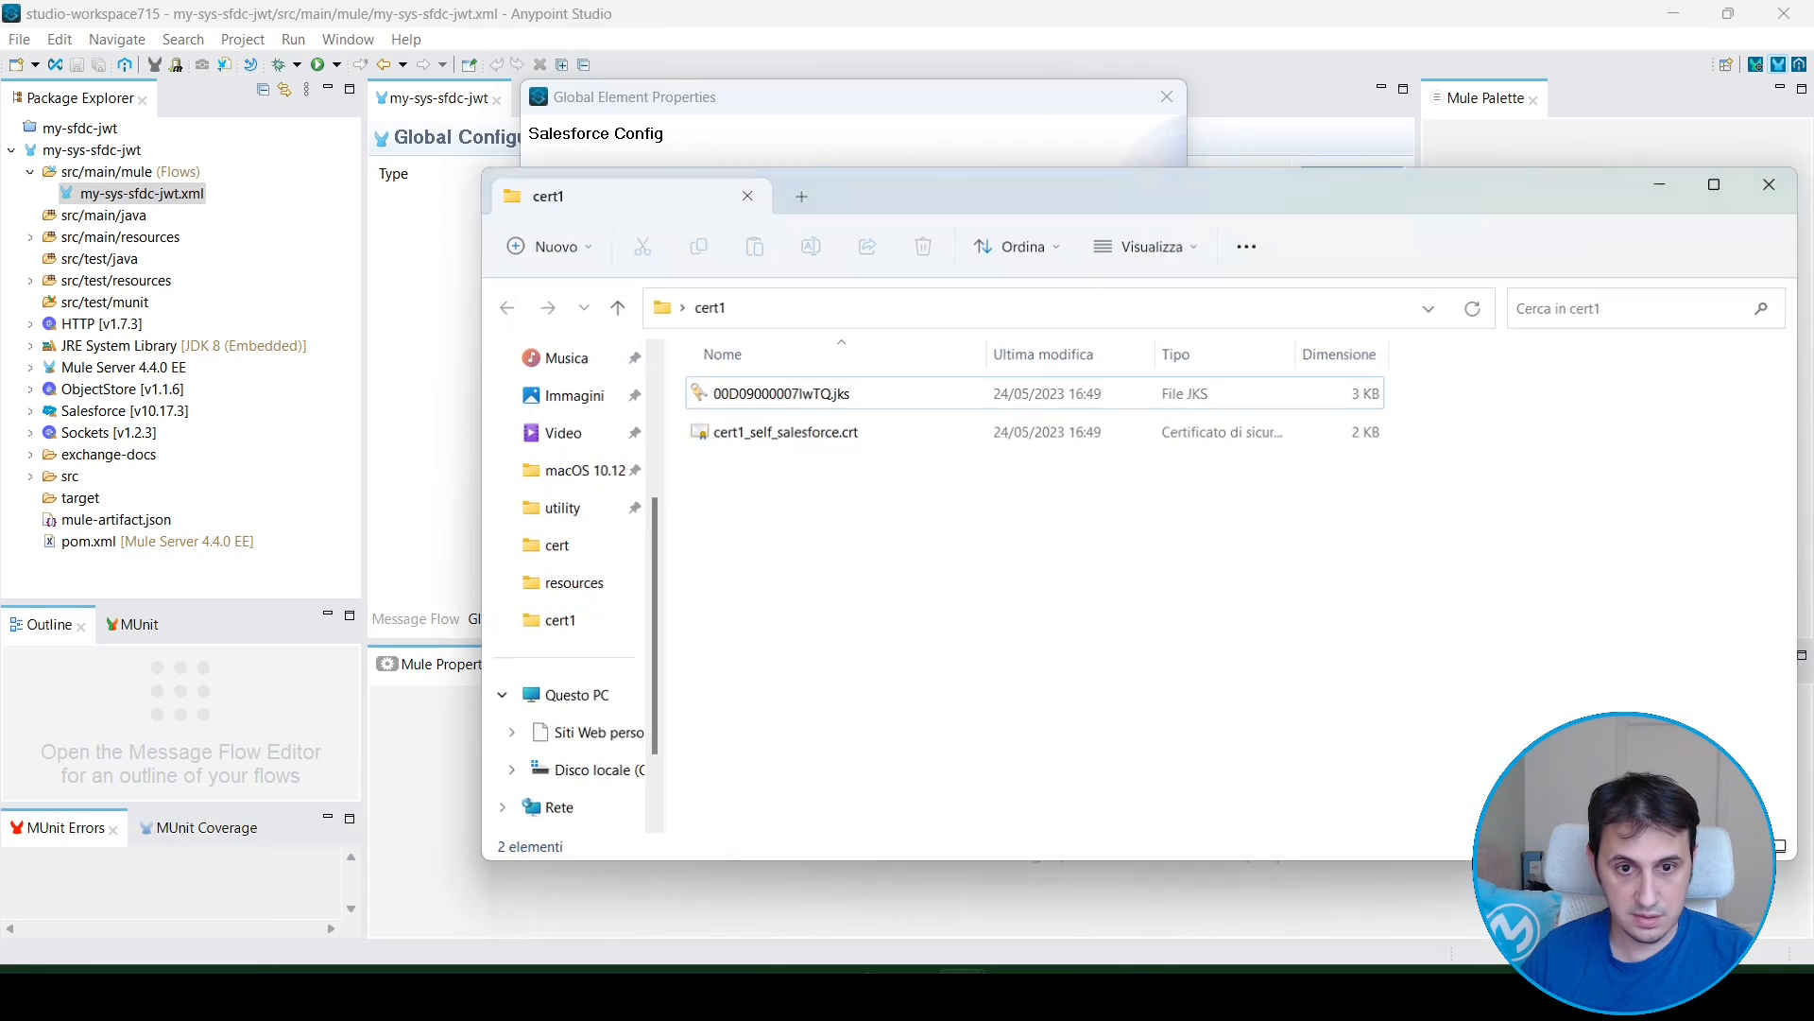
{"action": "left_click_drag", "start_coordinate": [836, 242], "coordinate": [1044, 294]}
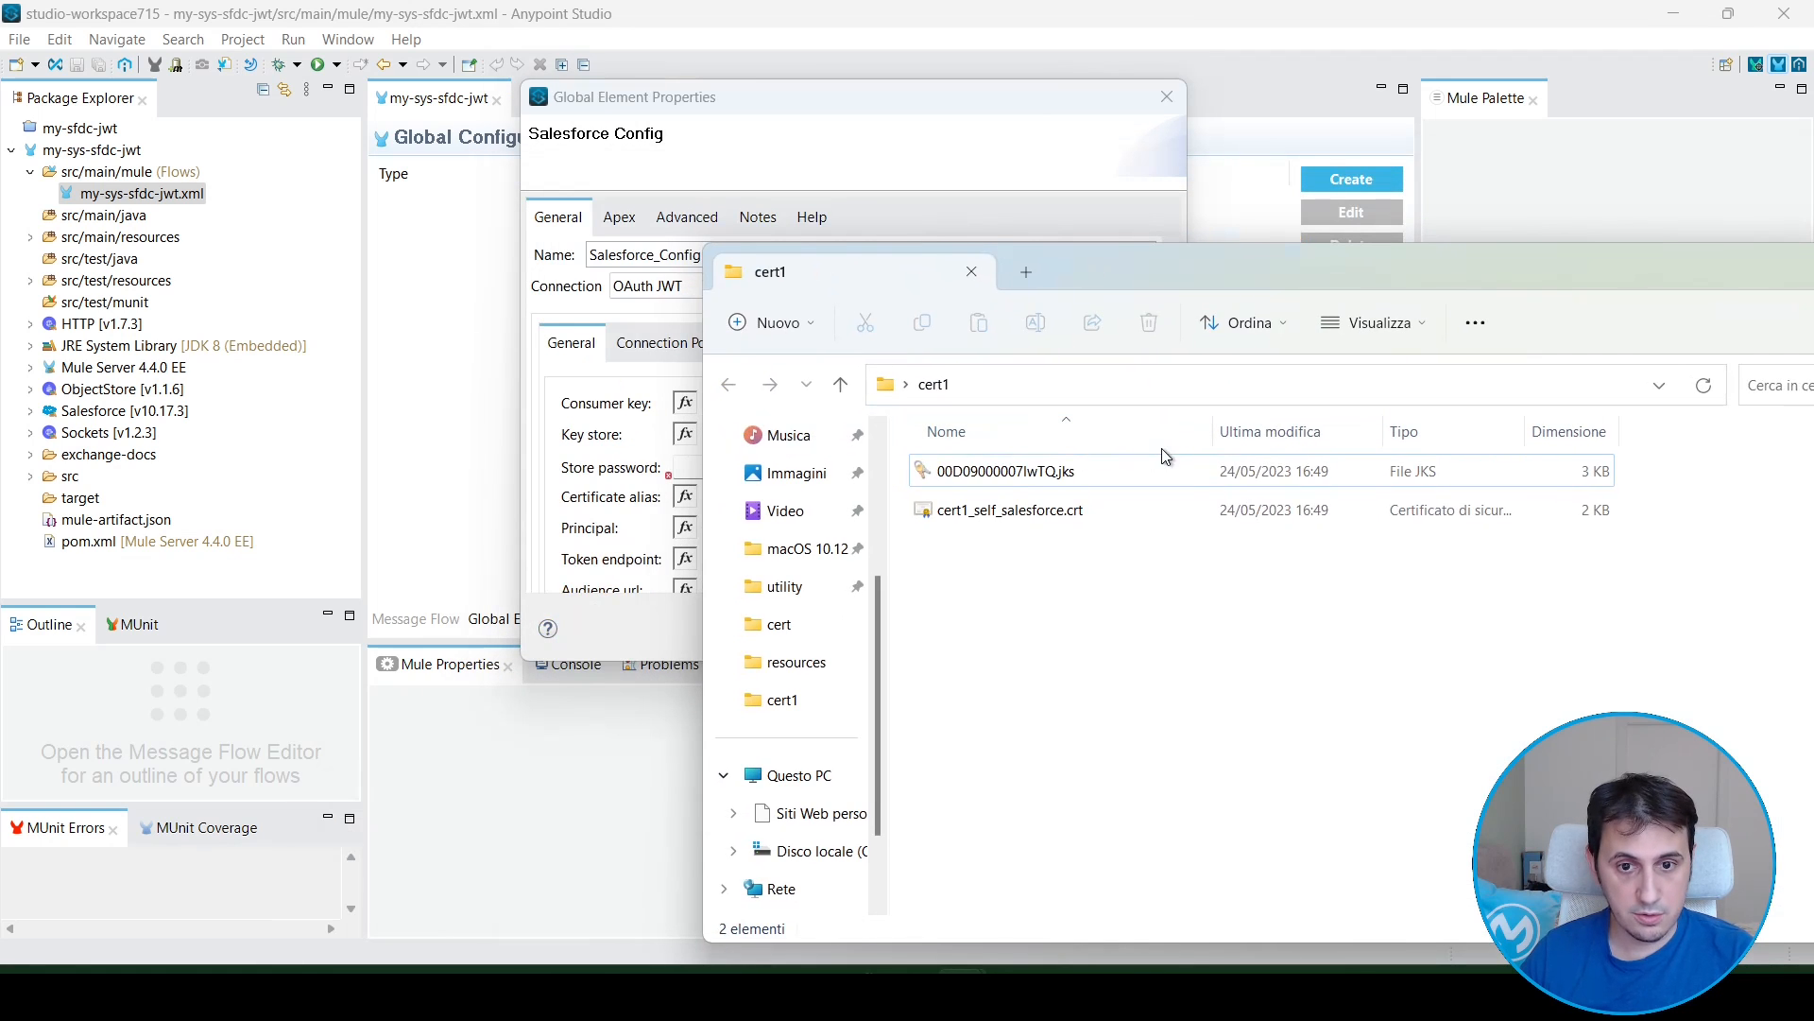
{"action": "left_click", "coordinate": [1006, 184]}
{"action": "left_click_drag", "start_coordinate": [935, 104], "coordinate": [910, 99]}
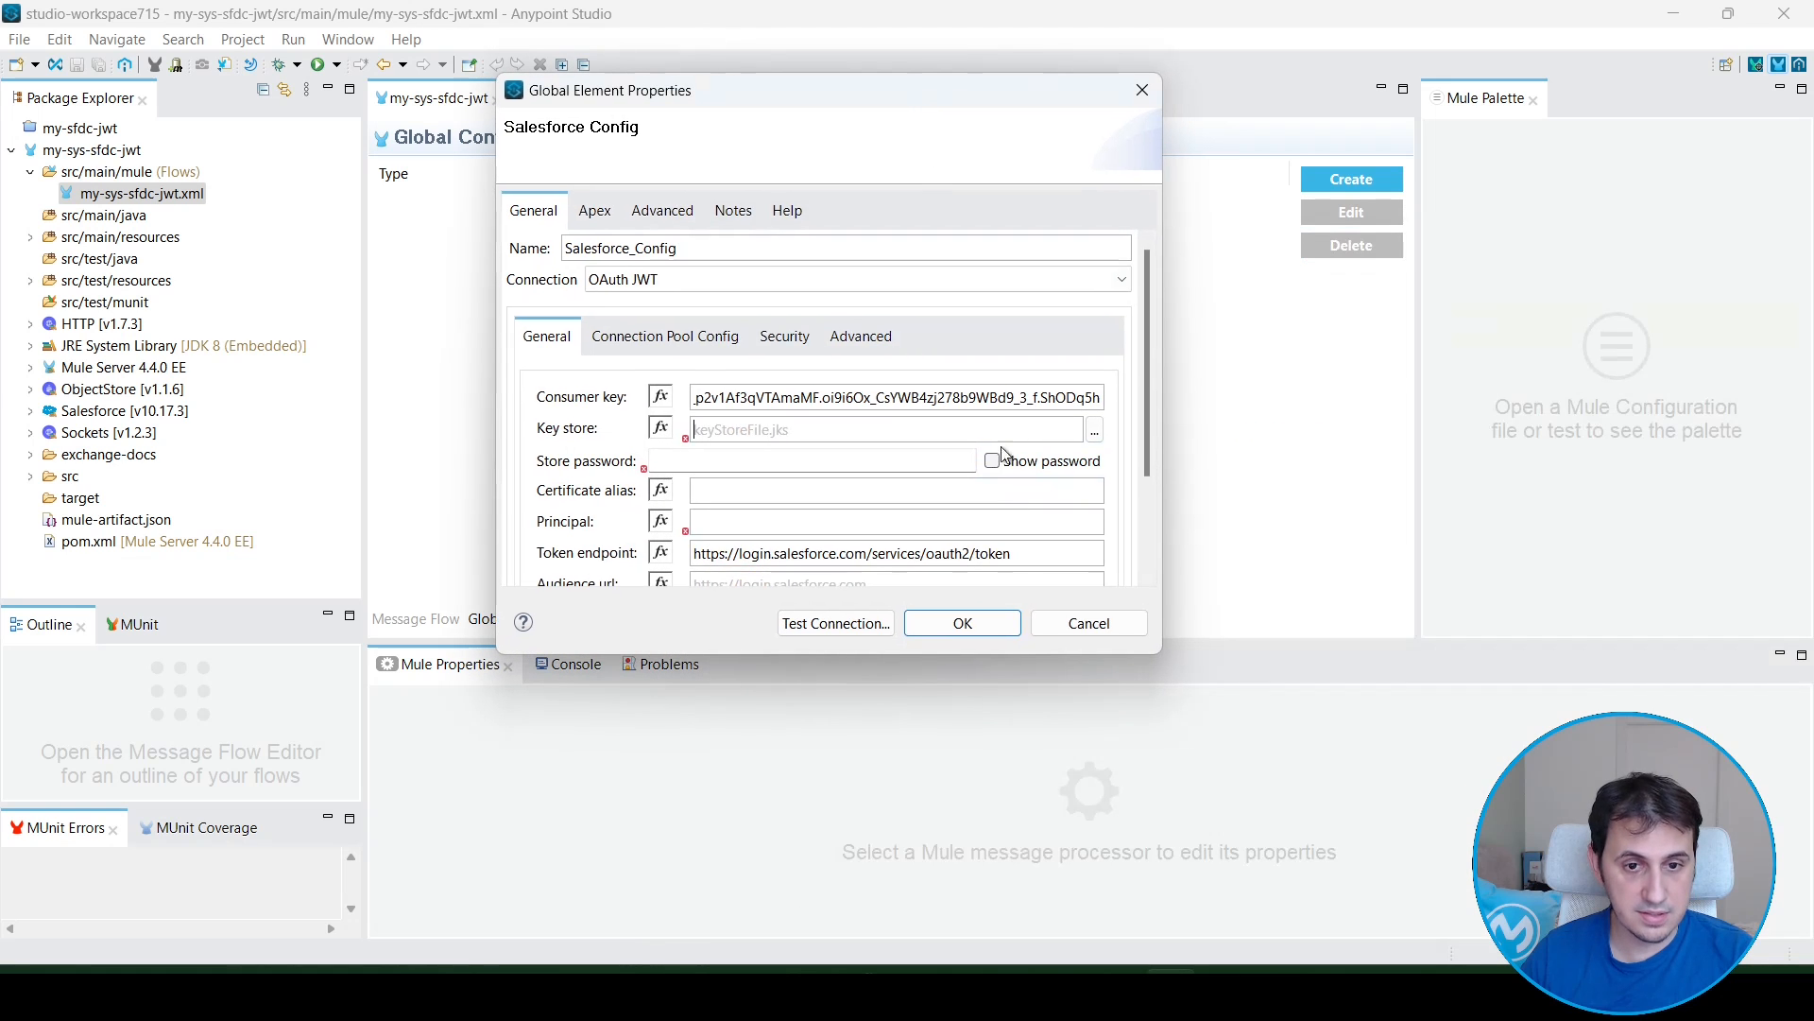
{"action": "left_click", "coordinate": [995, 631]}
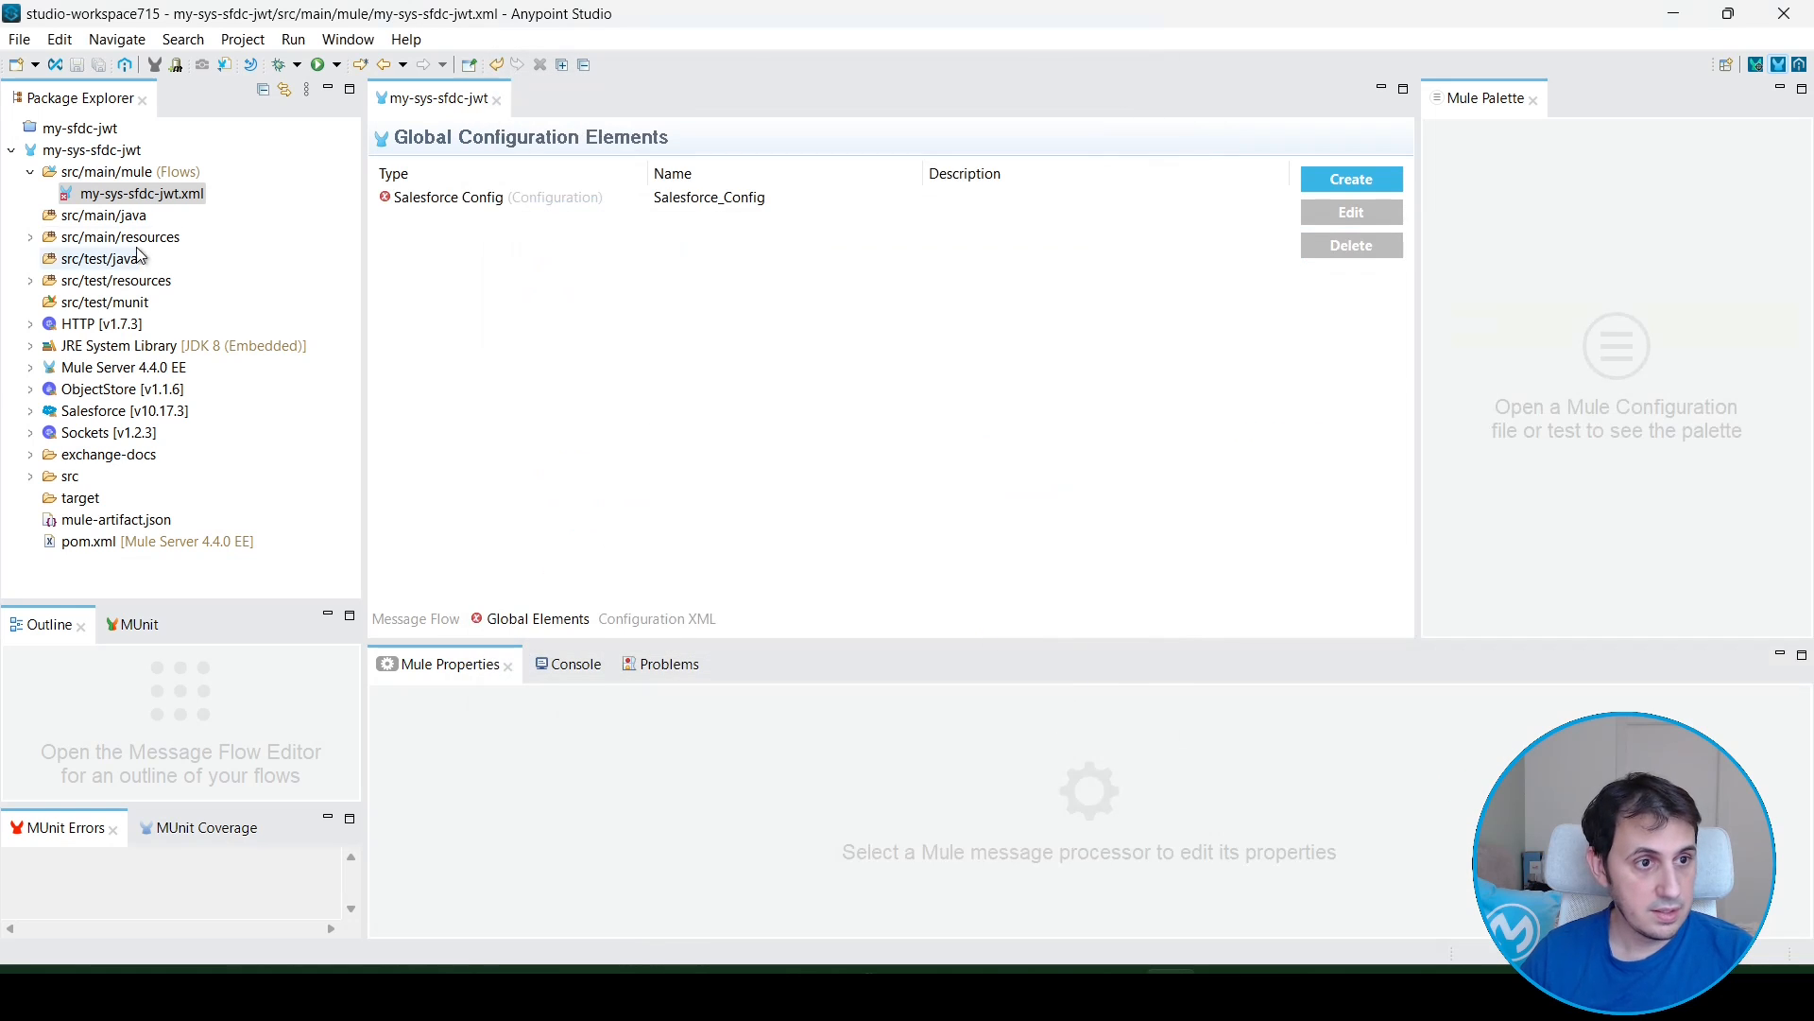
Open the my-sys-sfdc-jwt project location in File Explorer and go to src/main/resources.
{"action": "right_click", "coordinate": [102, 148]}
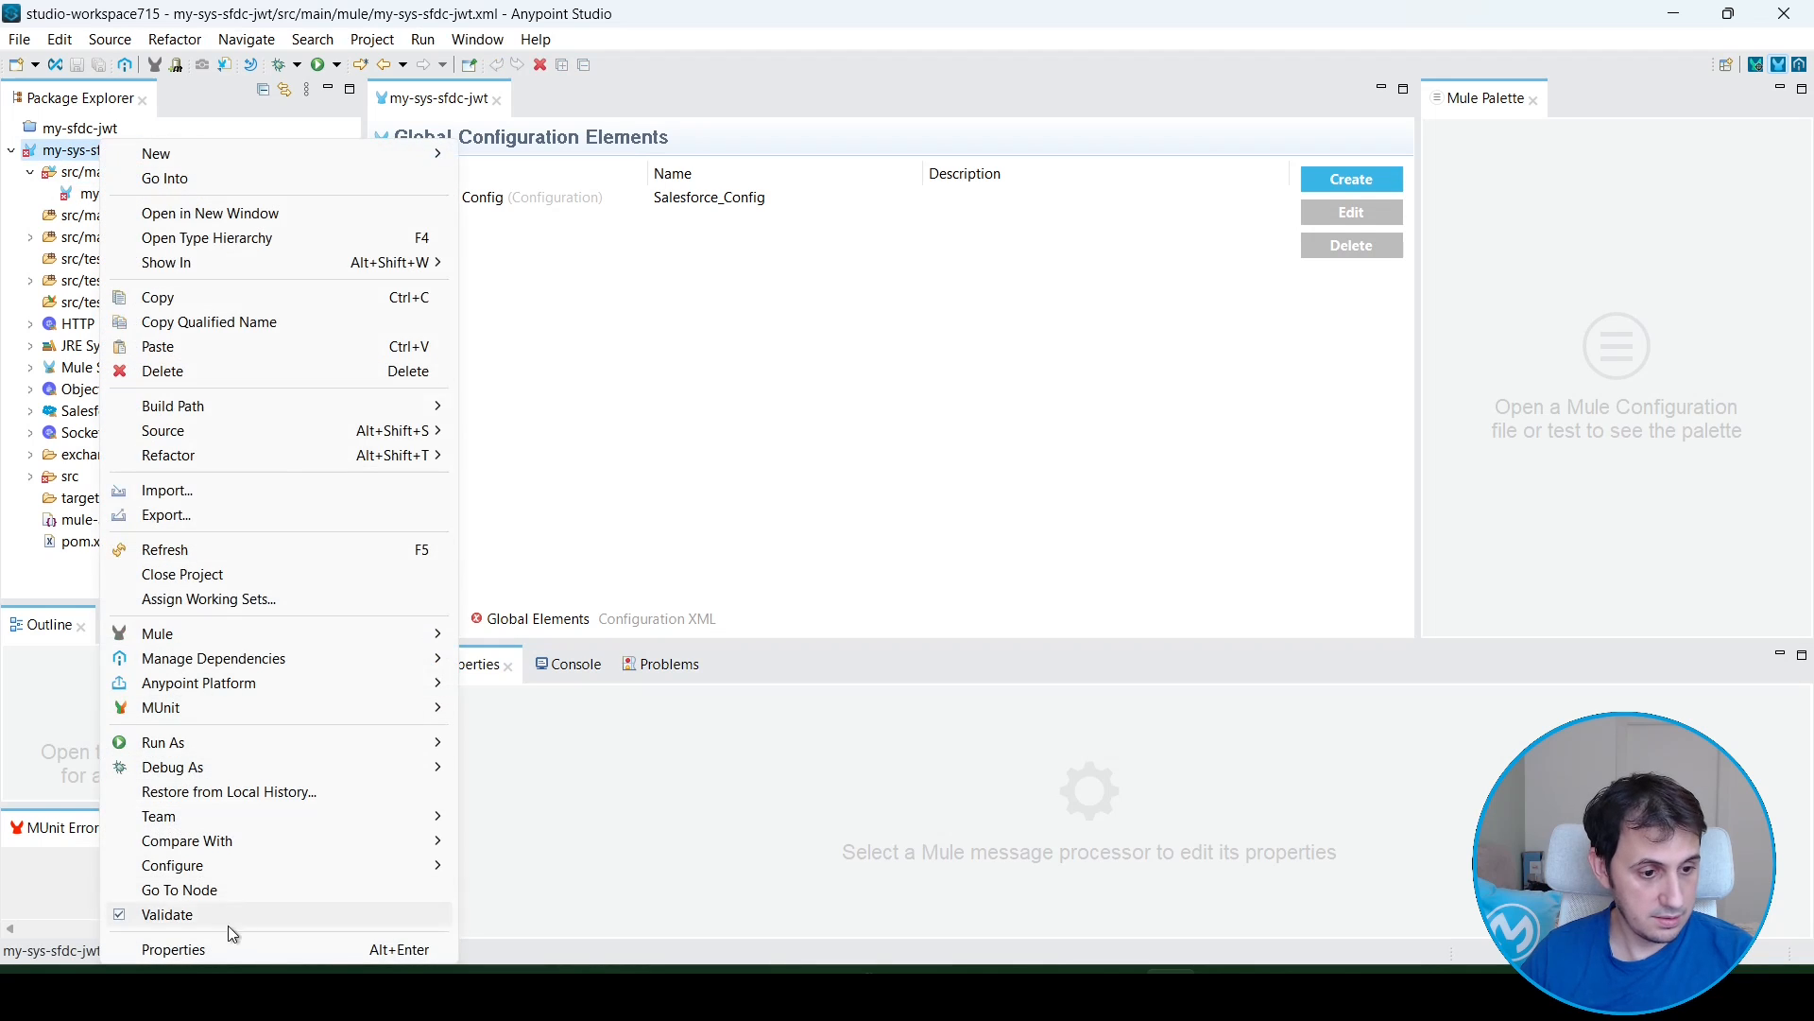
{"action": "left_click", "coordinate": [229, 949]}
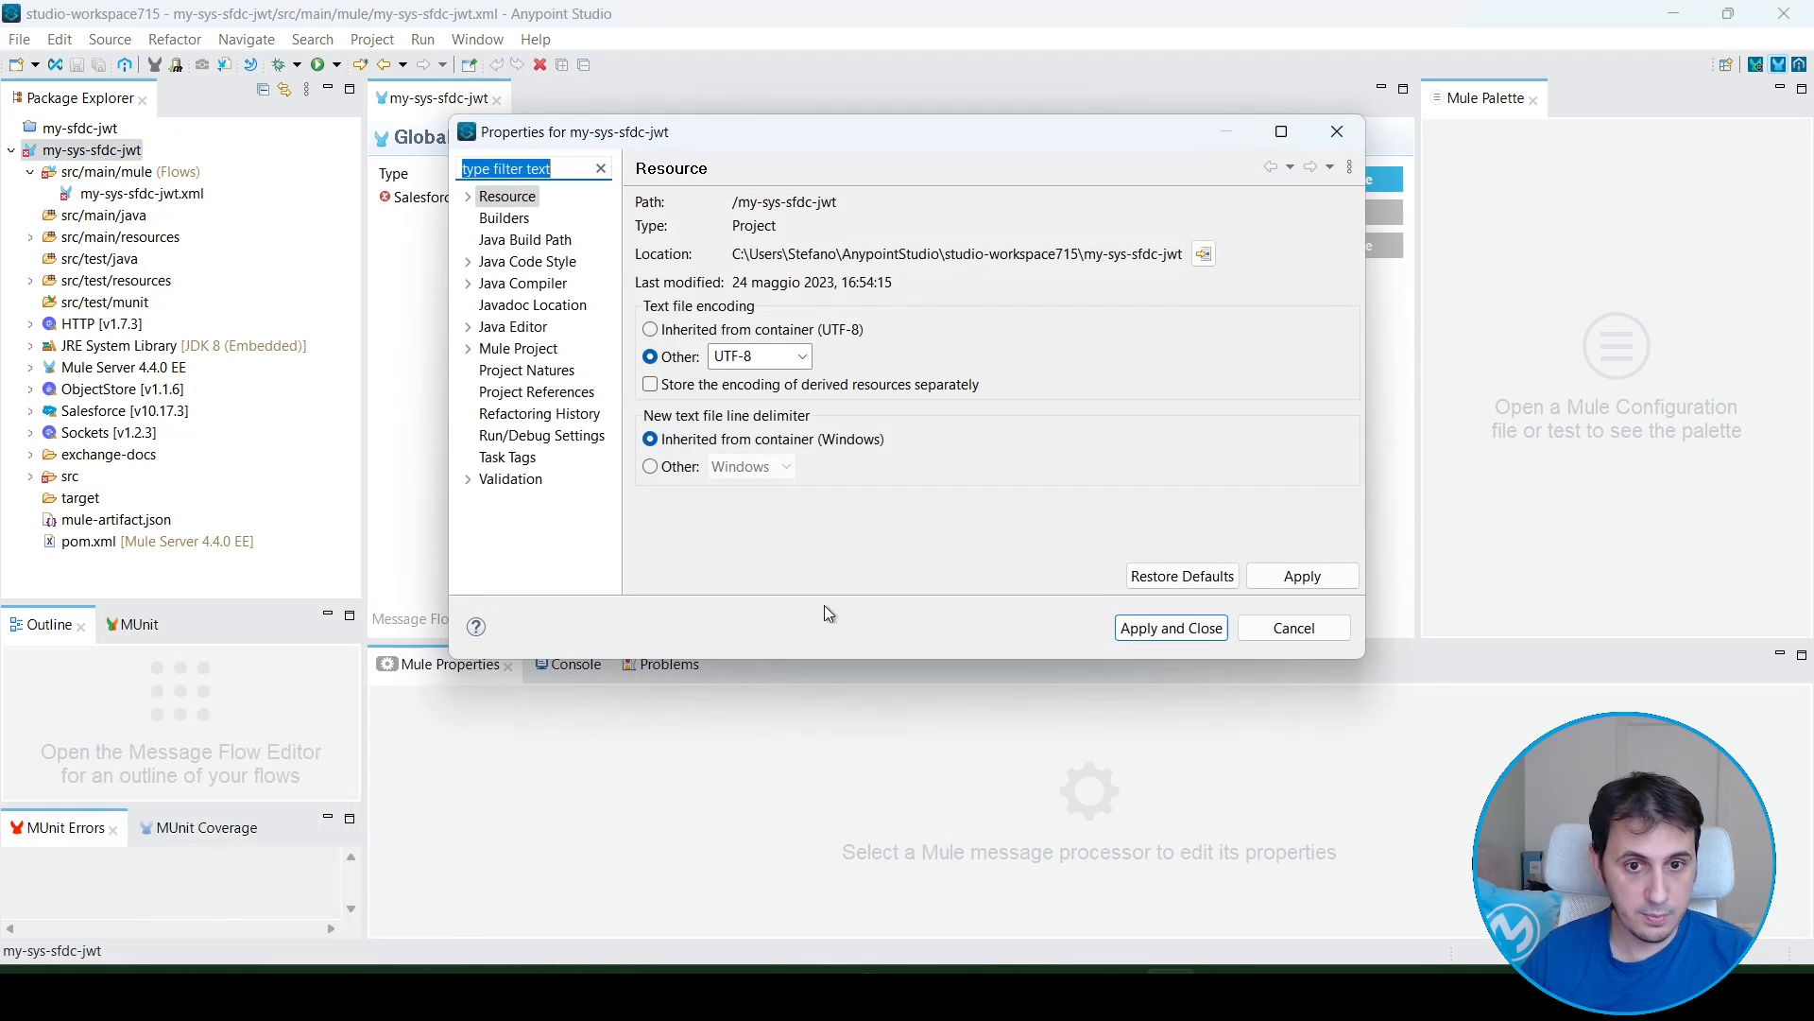
{"action": "left_click", "coordinate": [1202, 255]}
{"action": "left_click_drag", "start_coordinate": [977, 200], "coordinate": [730, 189]}
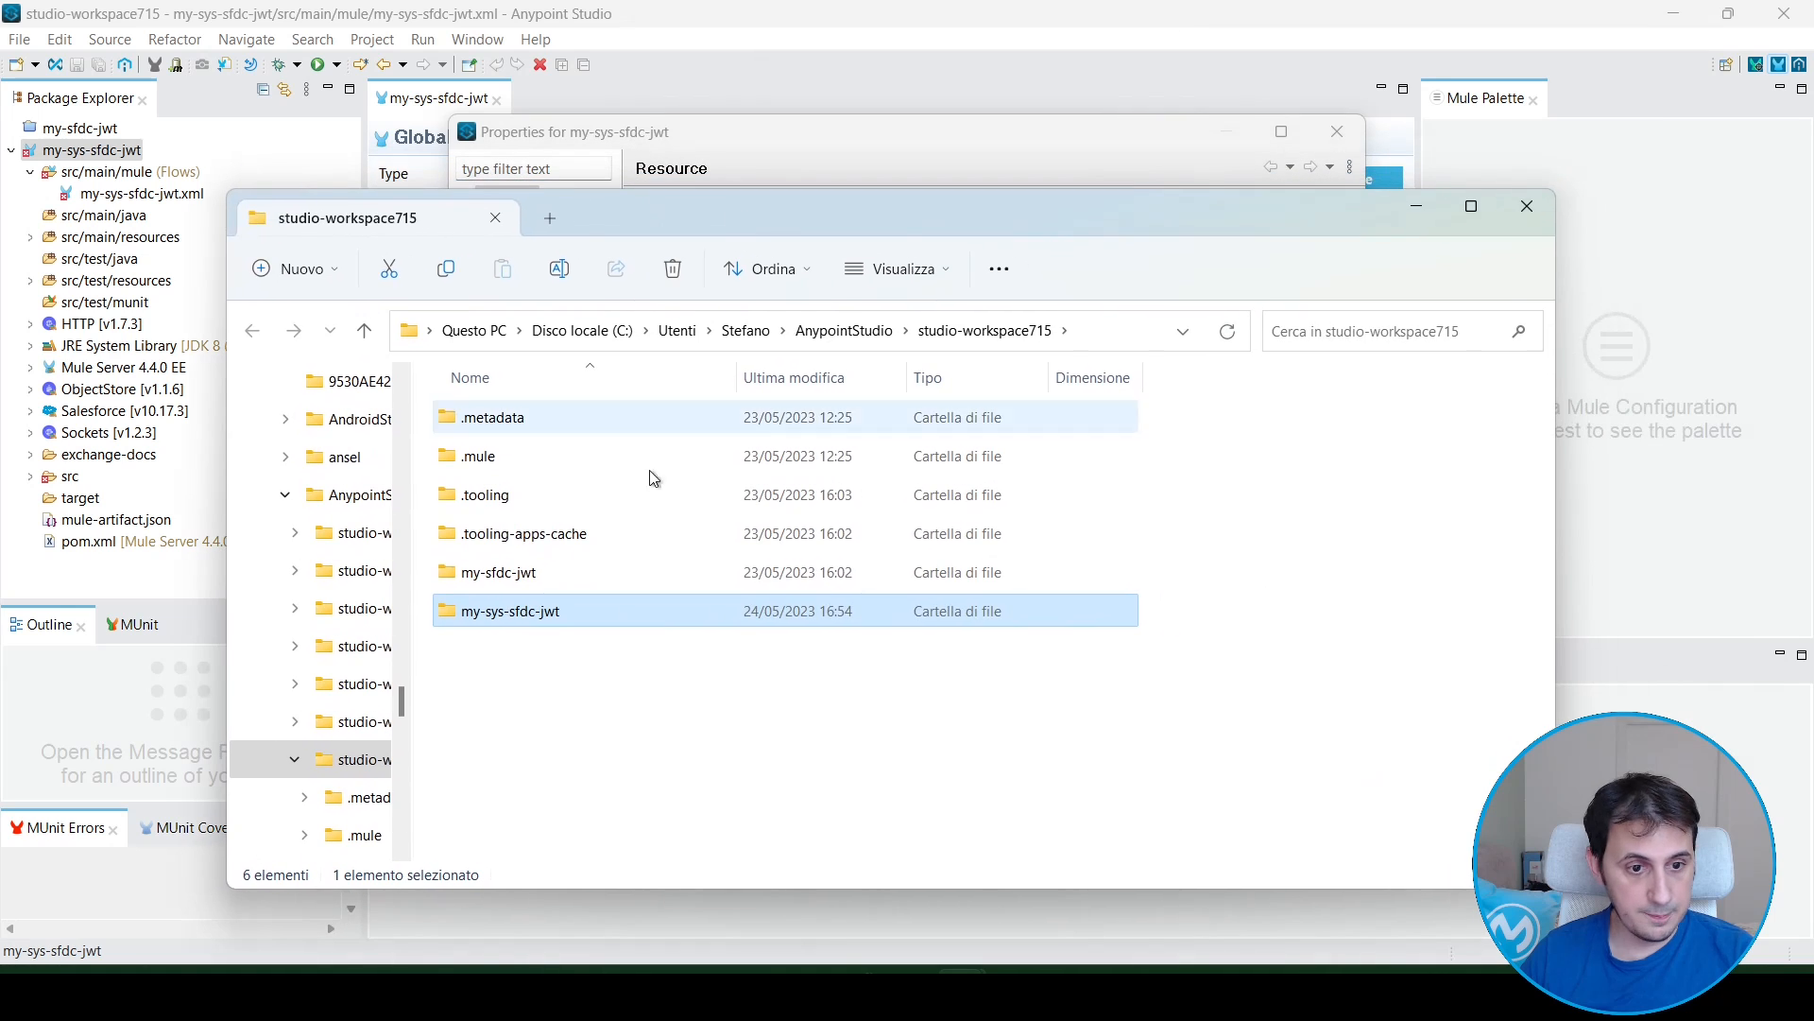
{"action": "left_click", "coordinate": [530, 616]}
{"action": "left_click", "coordinate": [523, 646]}
{"action": "double_click", "coordinate": [530, 617]}
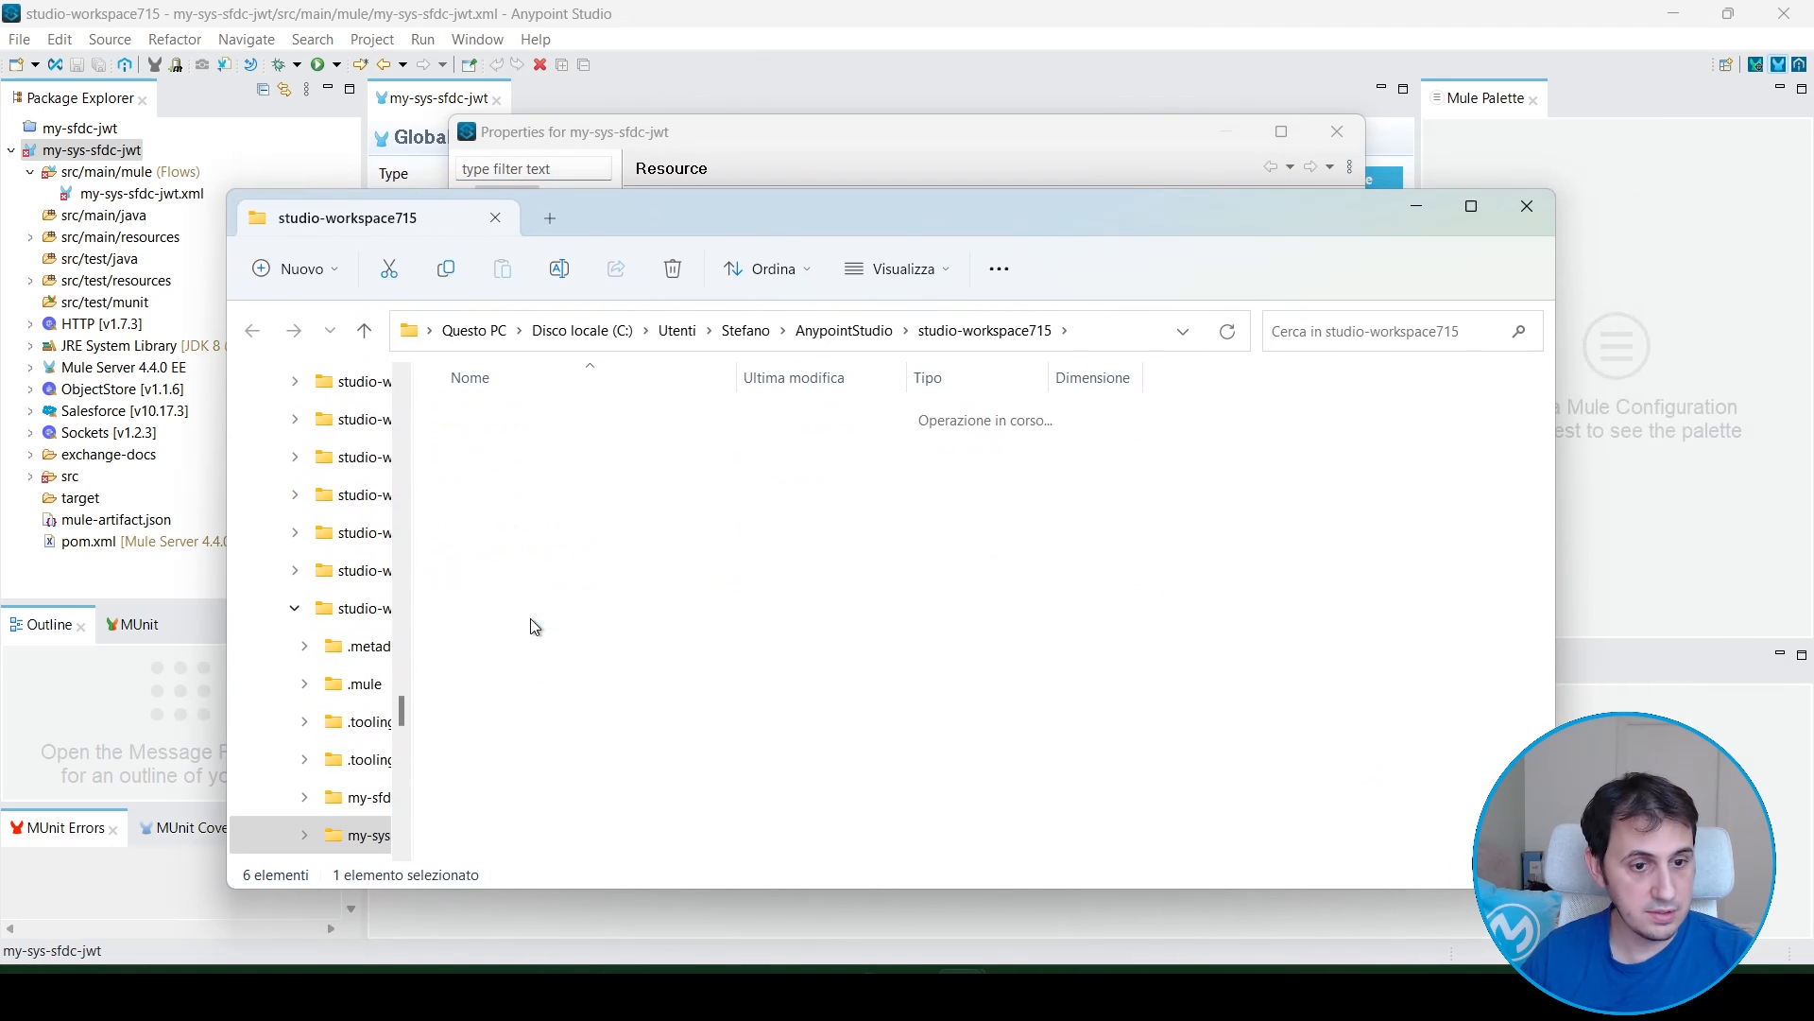
{"action": "double_click", "coordinate": [476, 503]}
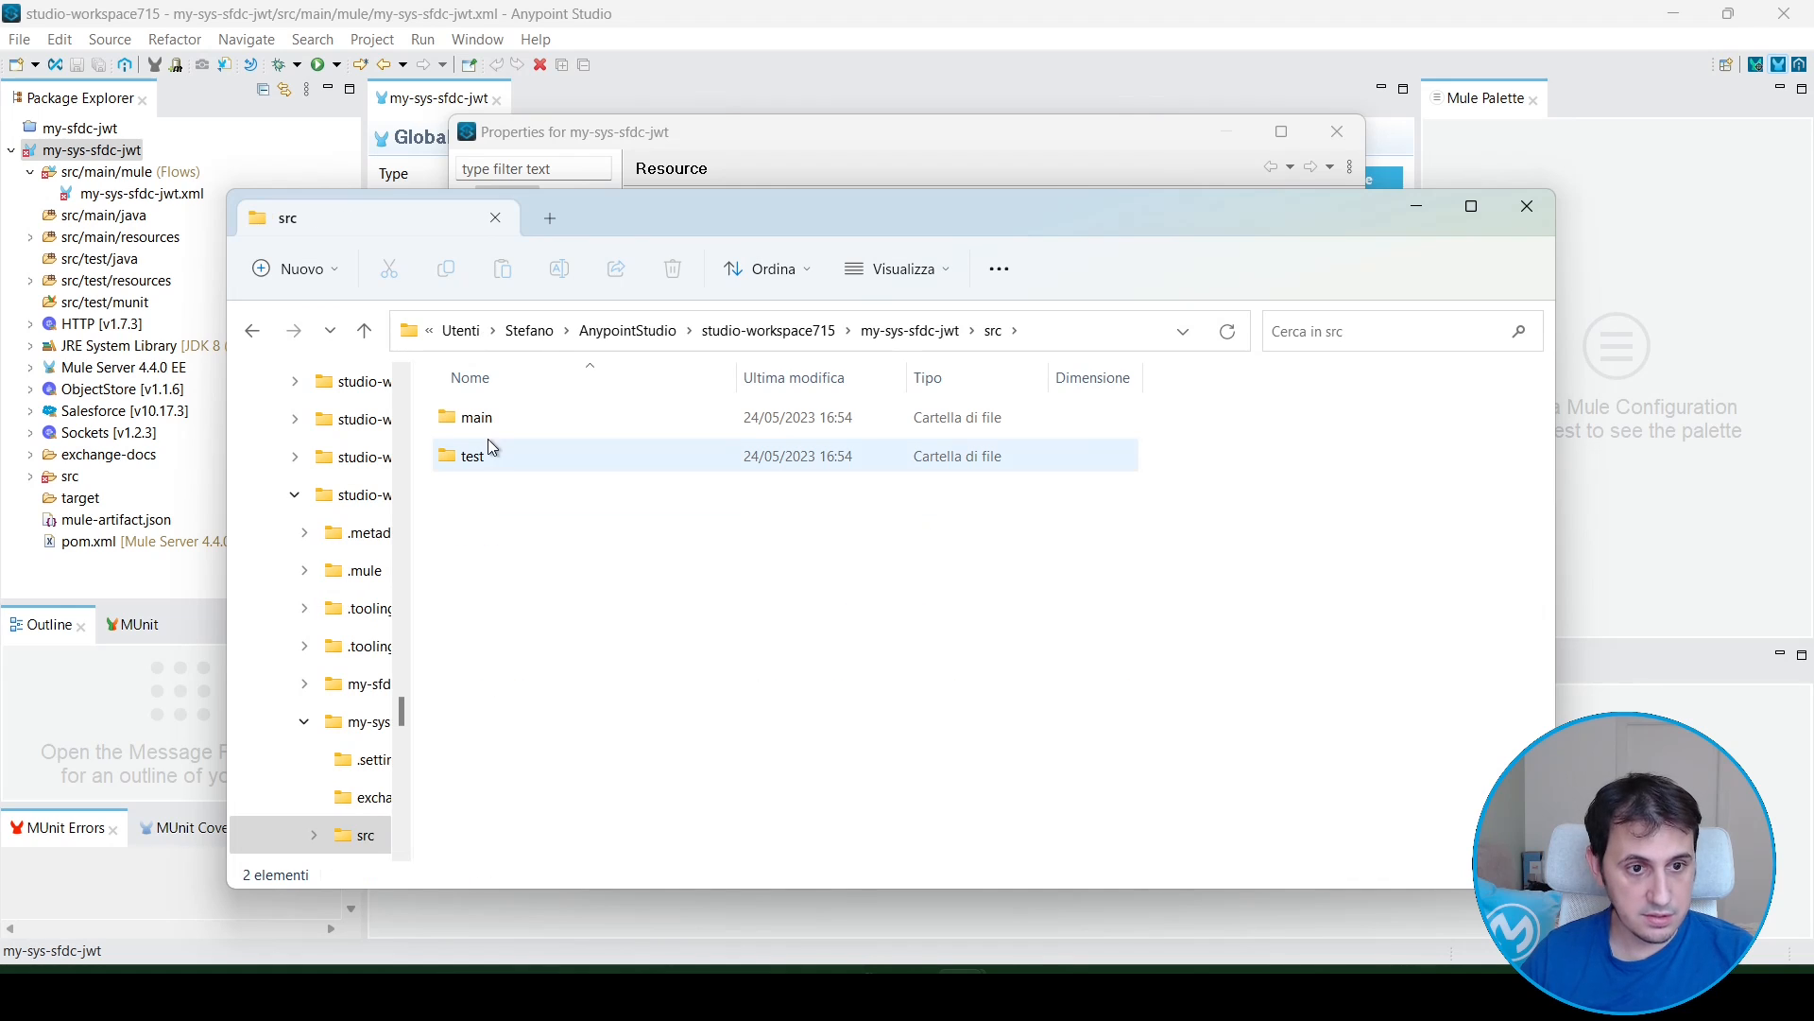
{"action": "double_click", "coordinate": [484, 417]}
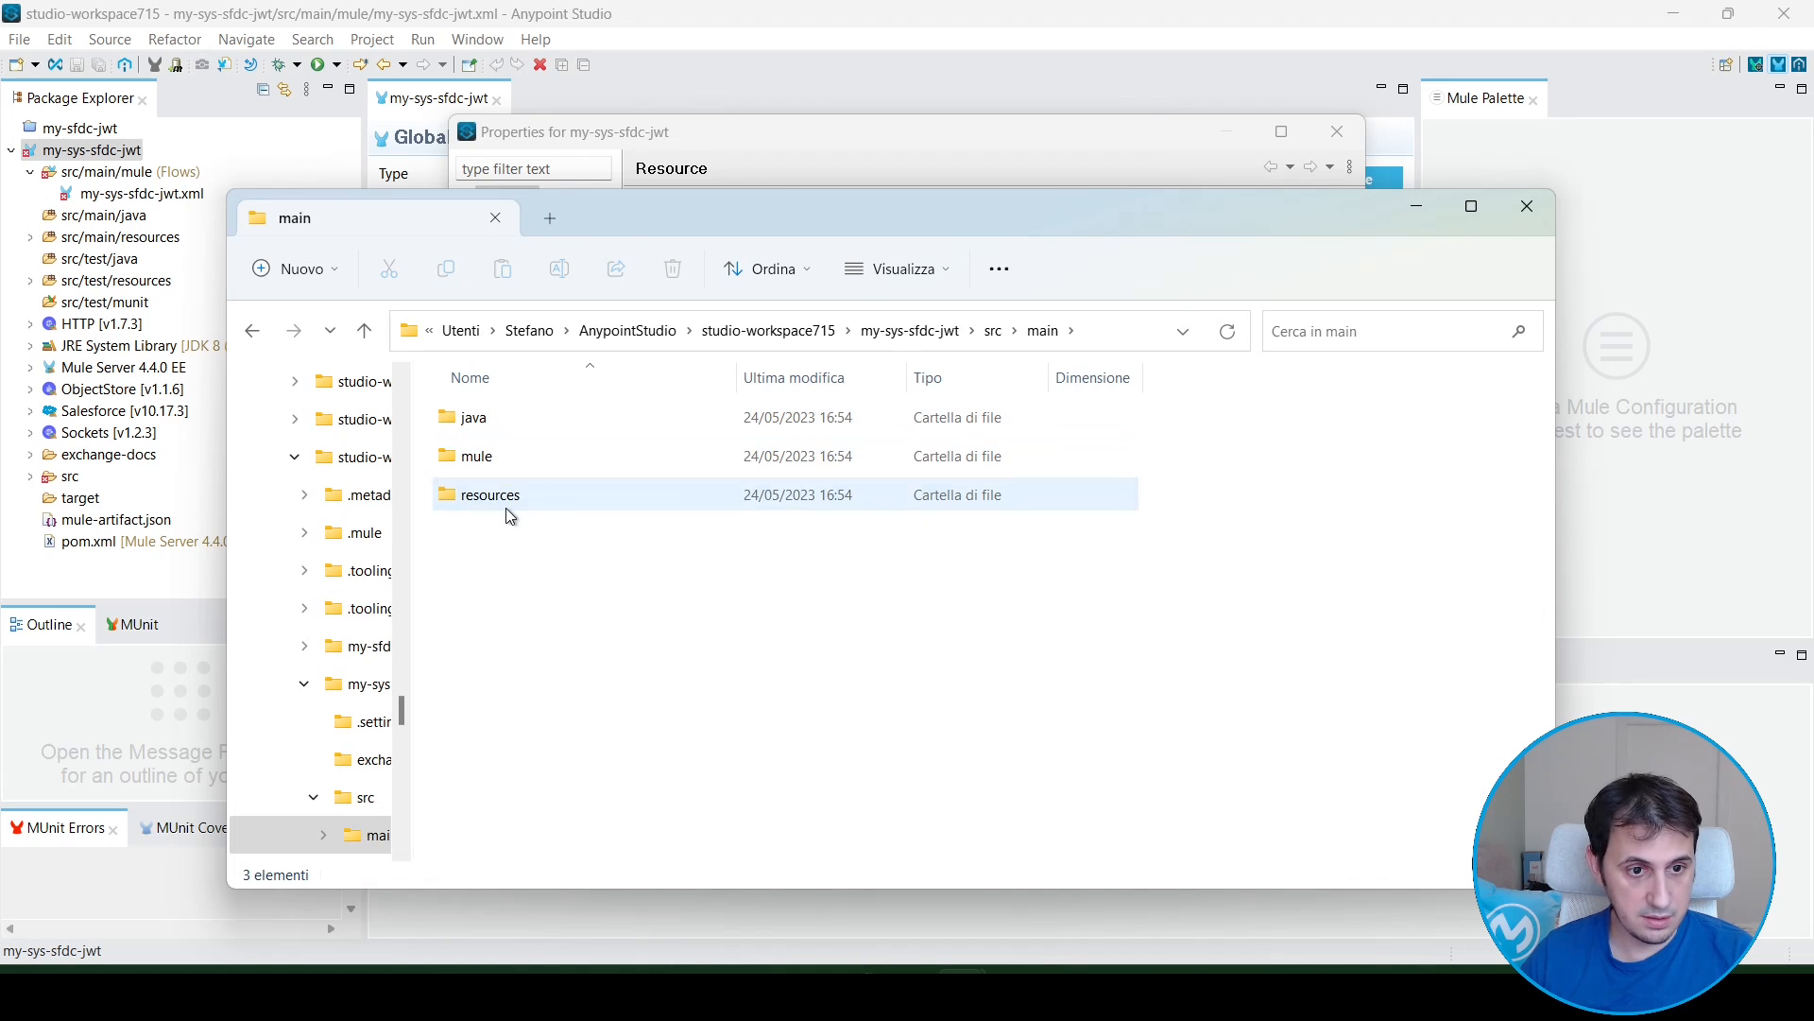
{"action": "double_click", "coordinate": [507, 503]}
Create a new folder named certificate inside resources.
{"action": "right_click", "coordinate": [546, 621]}
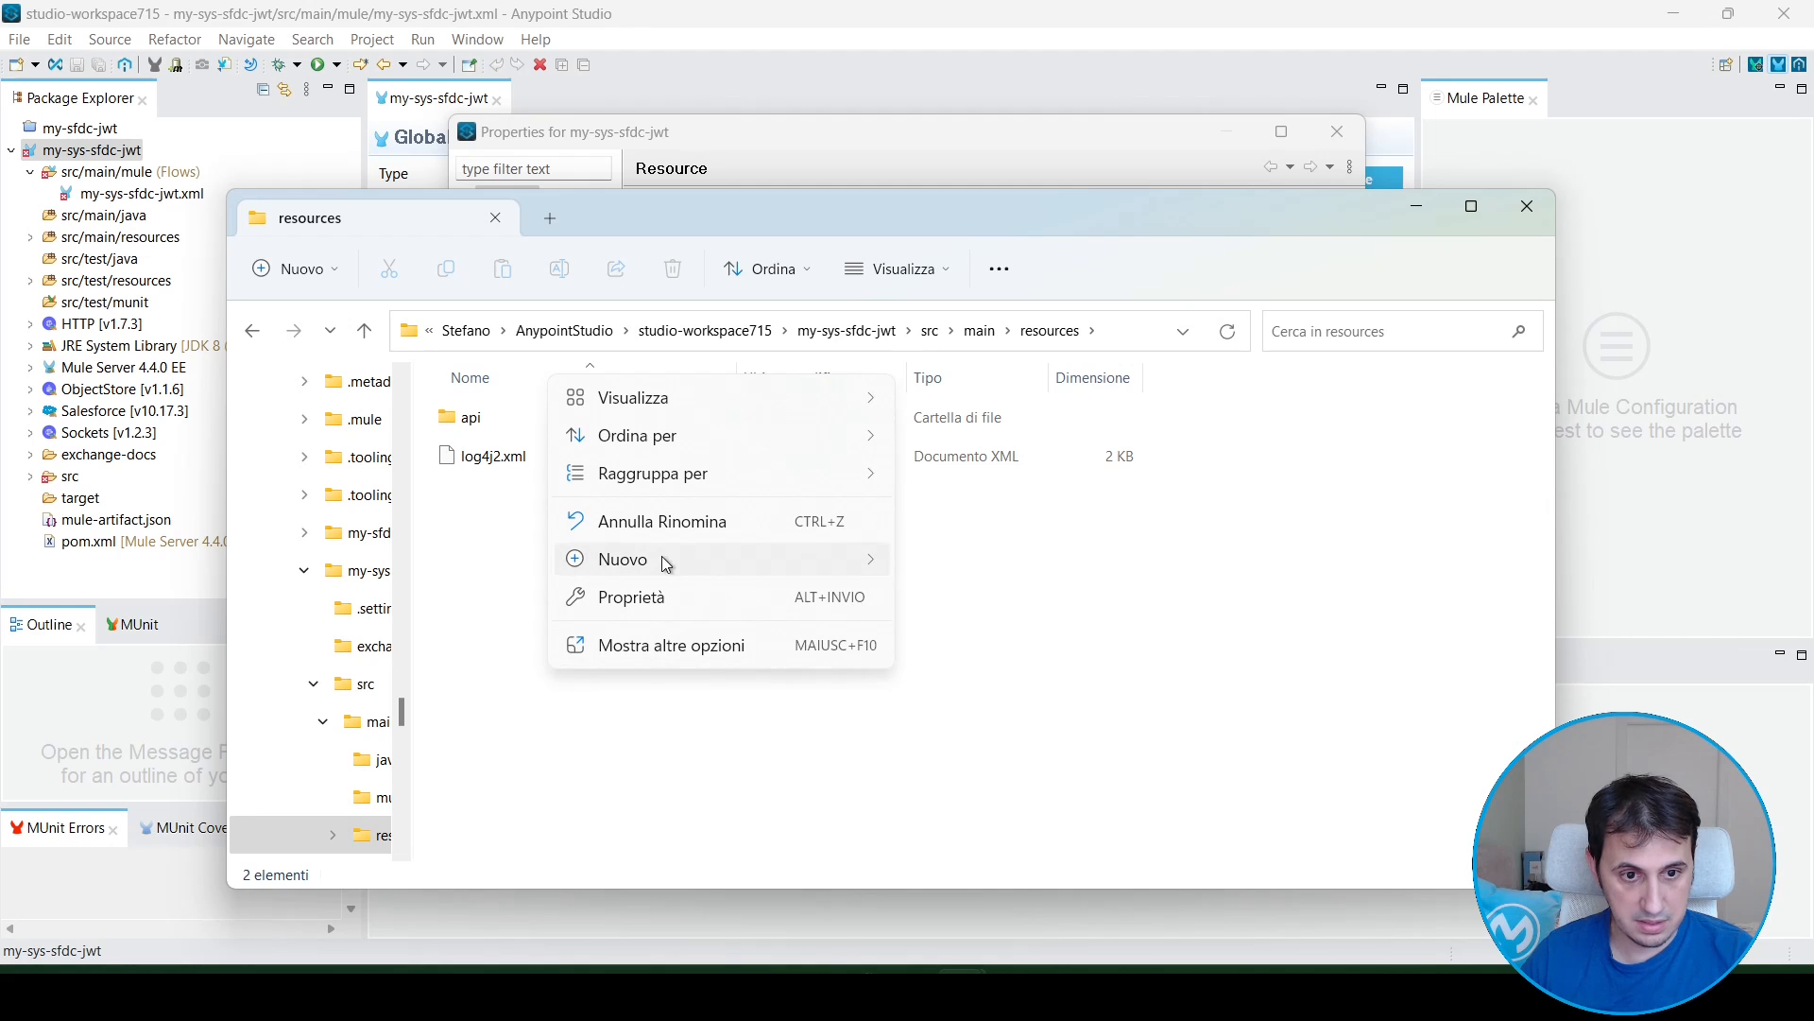
{"action": "type", "text": "certificate"}
{"action": "key", "text": "Return"}
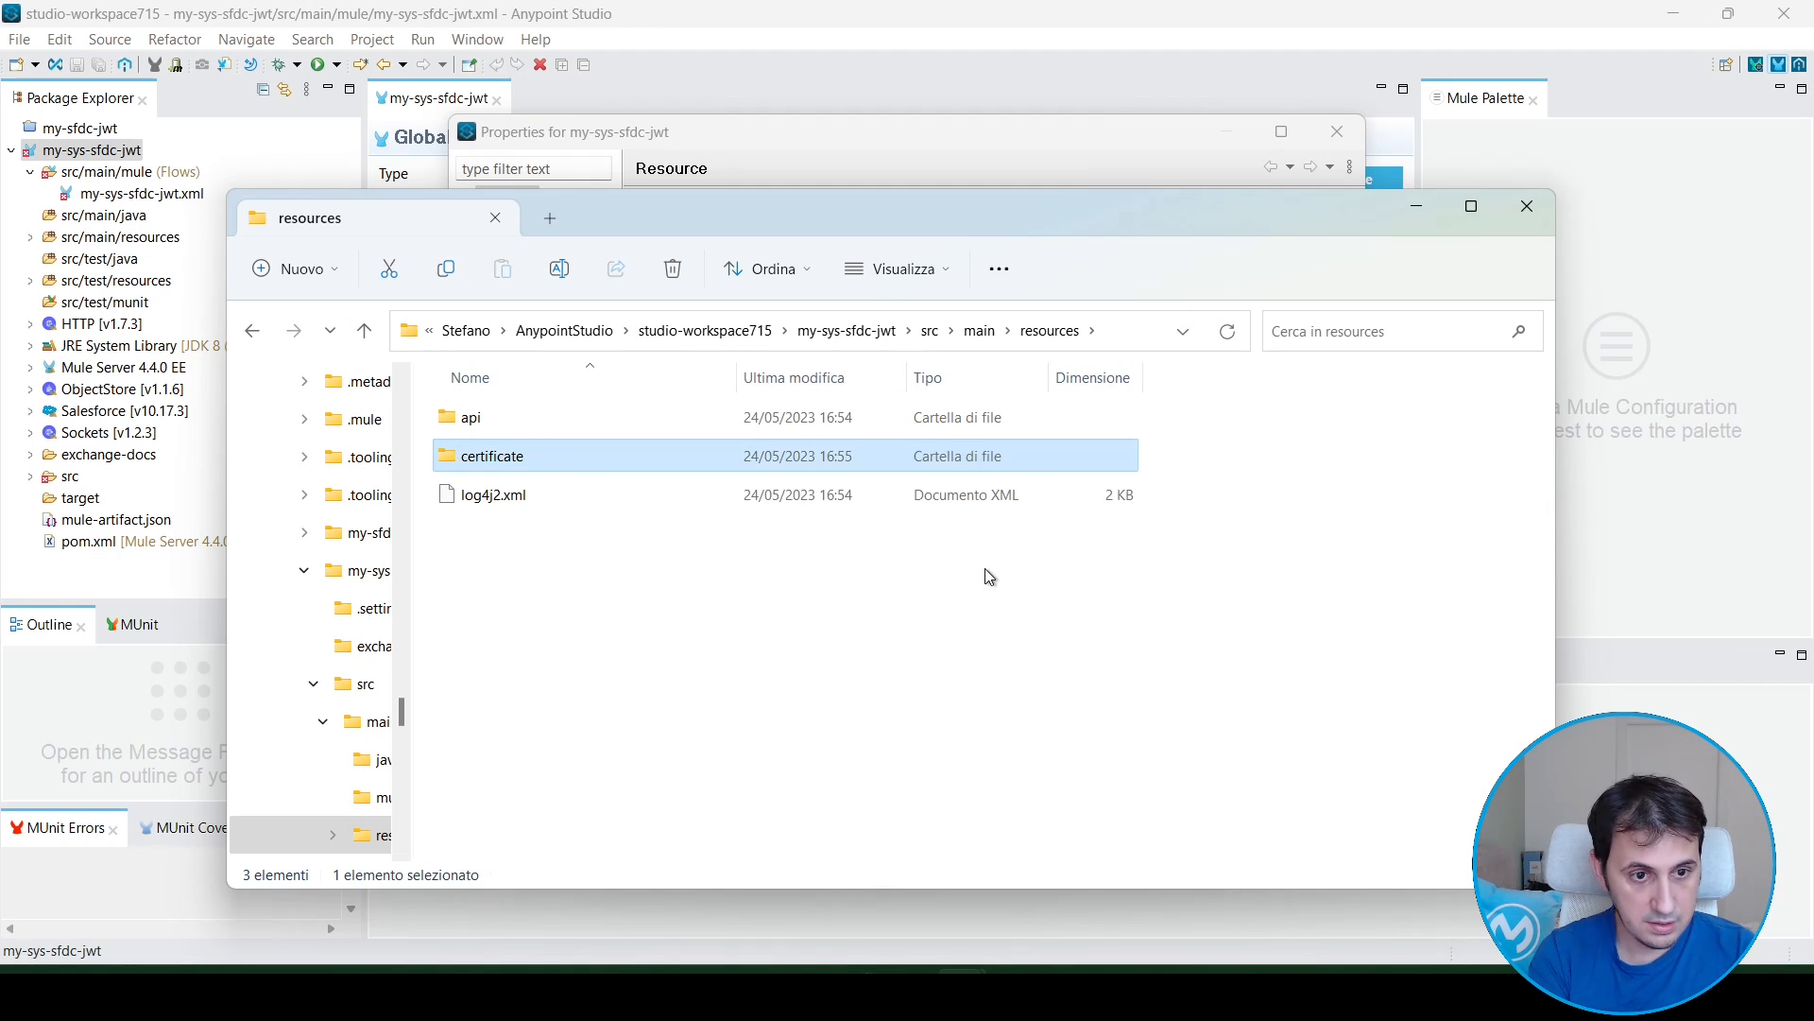
{"action": "key", "text": "Return"}
Move the .jks keystore from cert1 into the certificate folder and copy its file name.
{"action": "mouse_move", "coordinate": [898, 1002]}
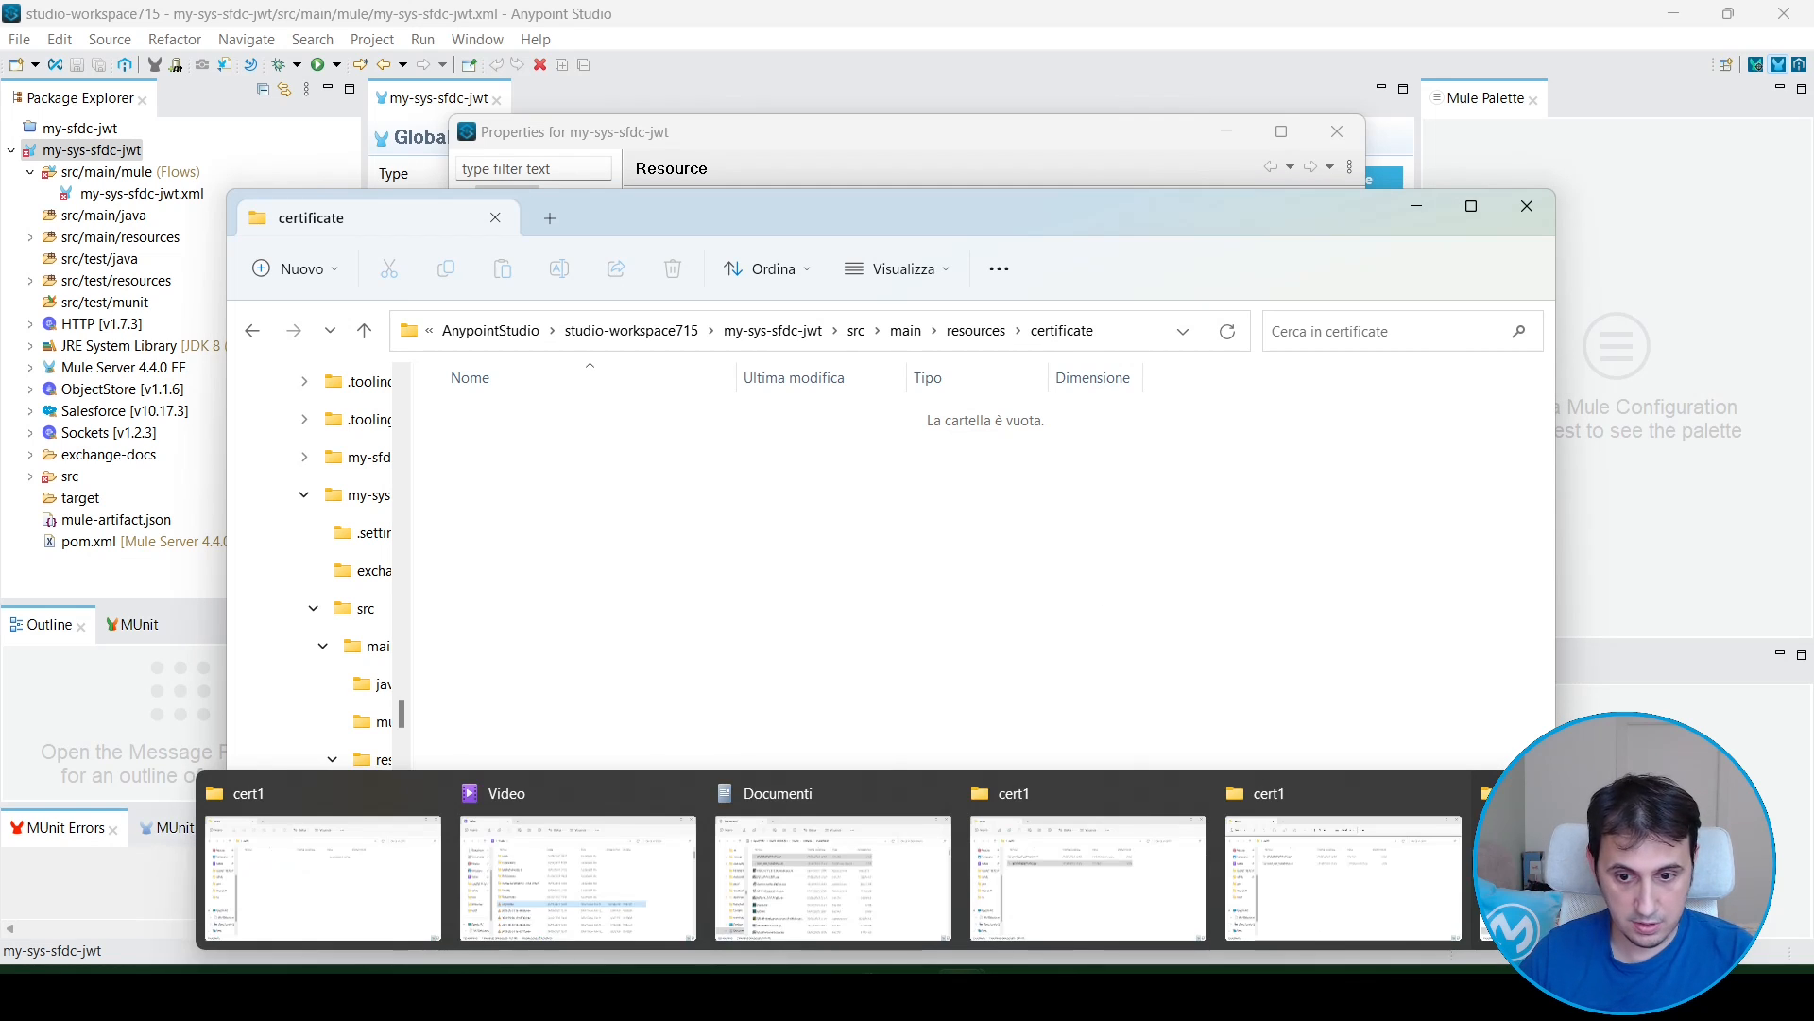
{"action": "left_click", "coordinate": [1301, 903]}
{"action": "left_click", "coordinate": [1013, 478]}
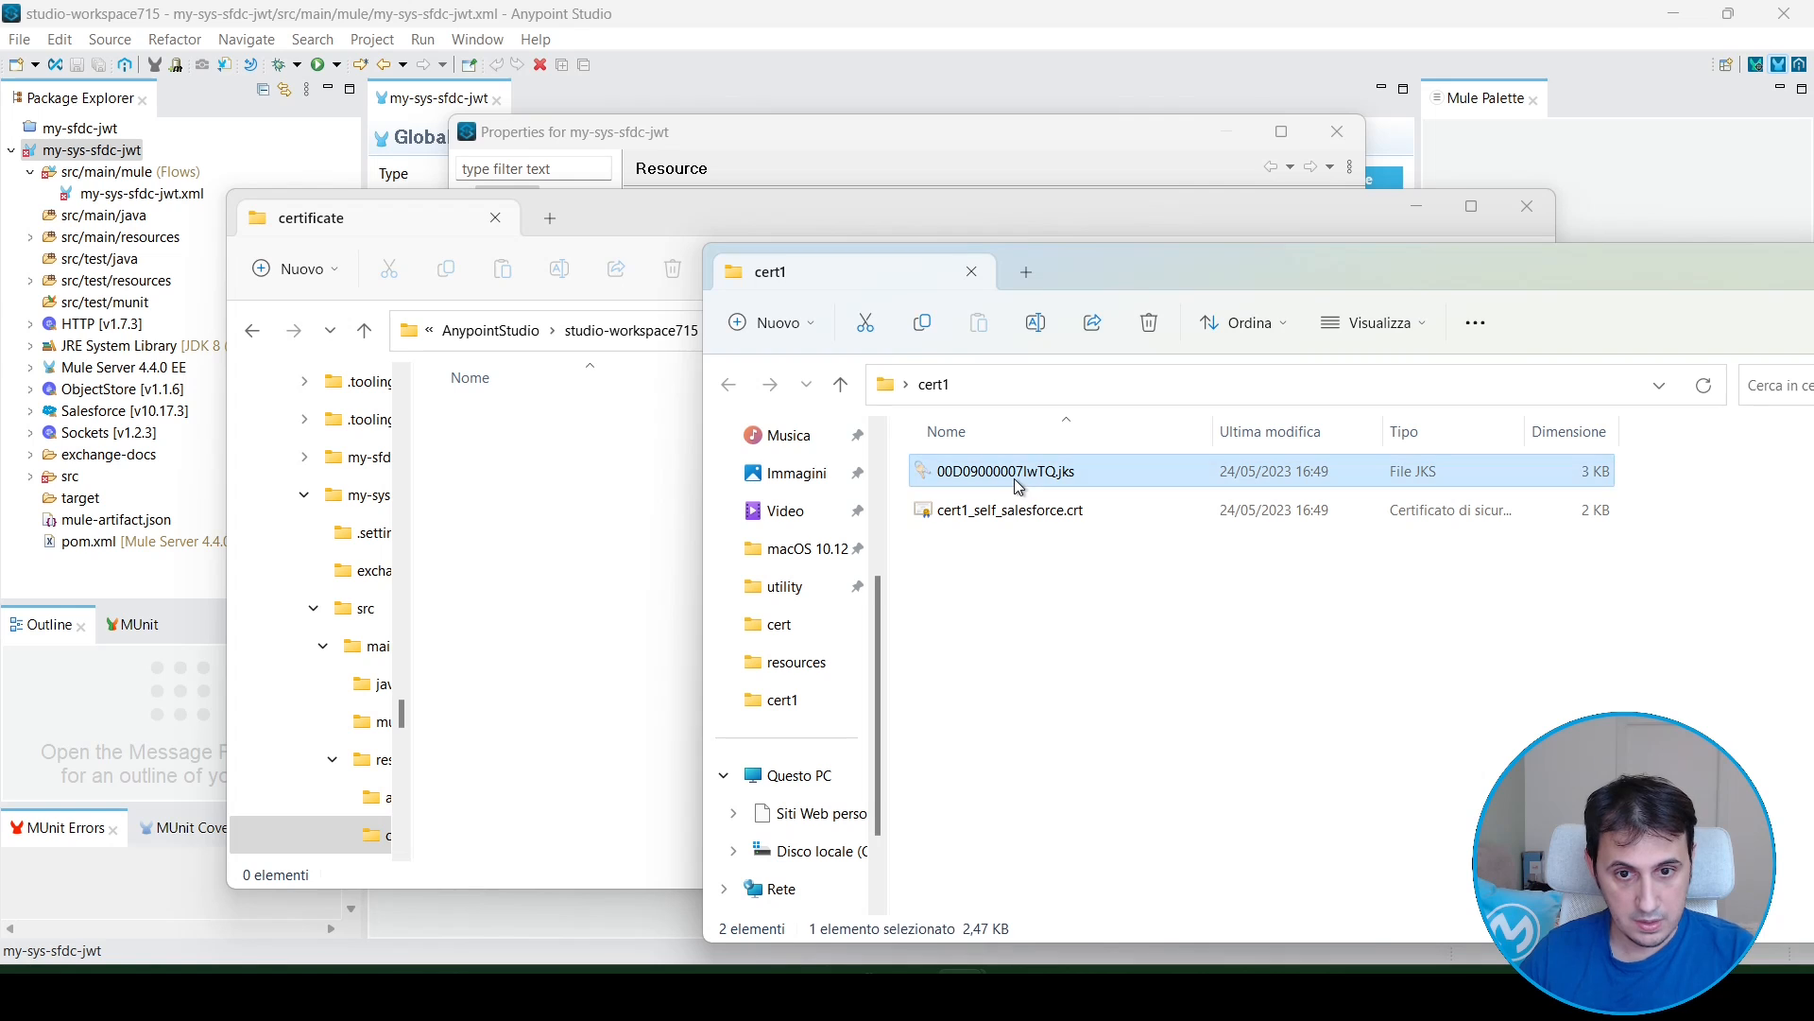
{"action": "left_click", "coordinate": [649, 492]}
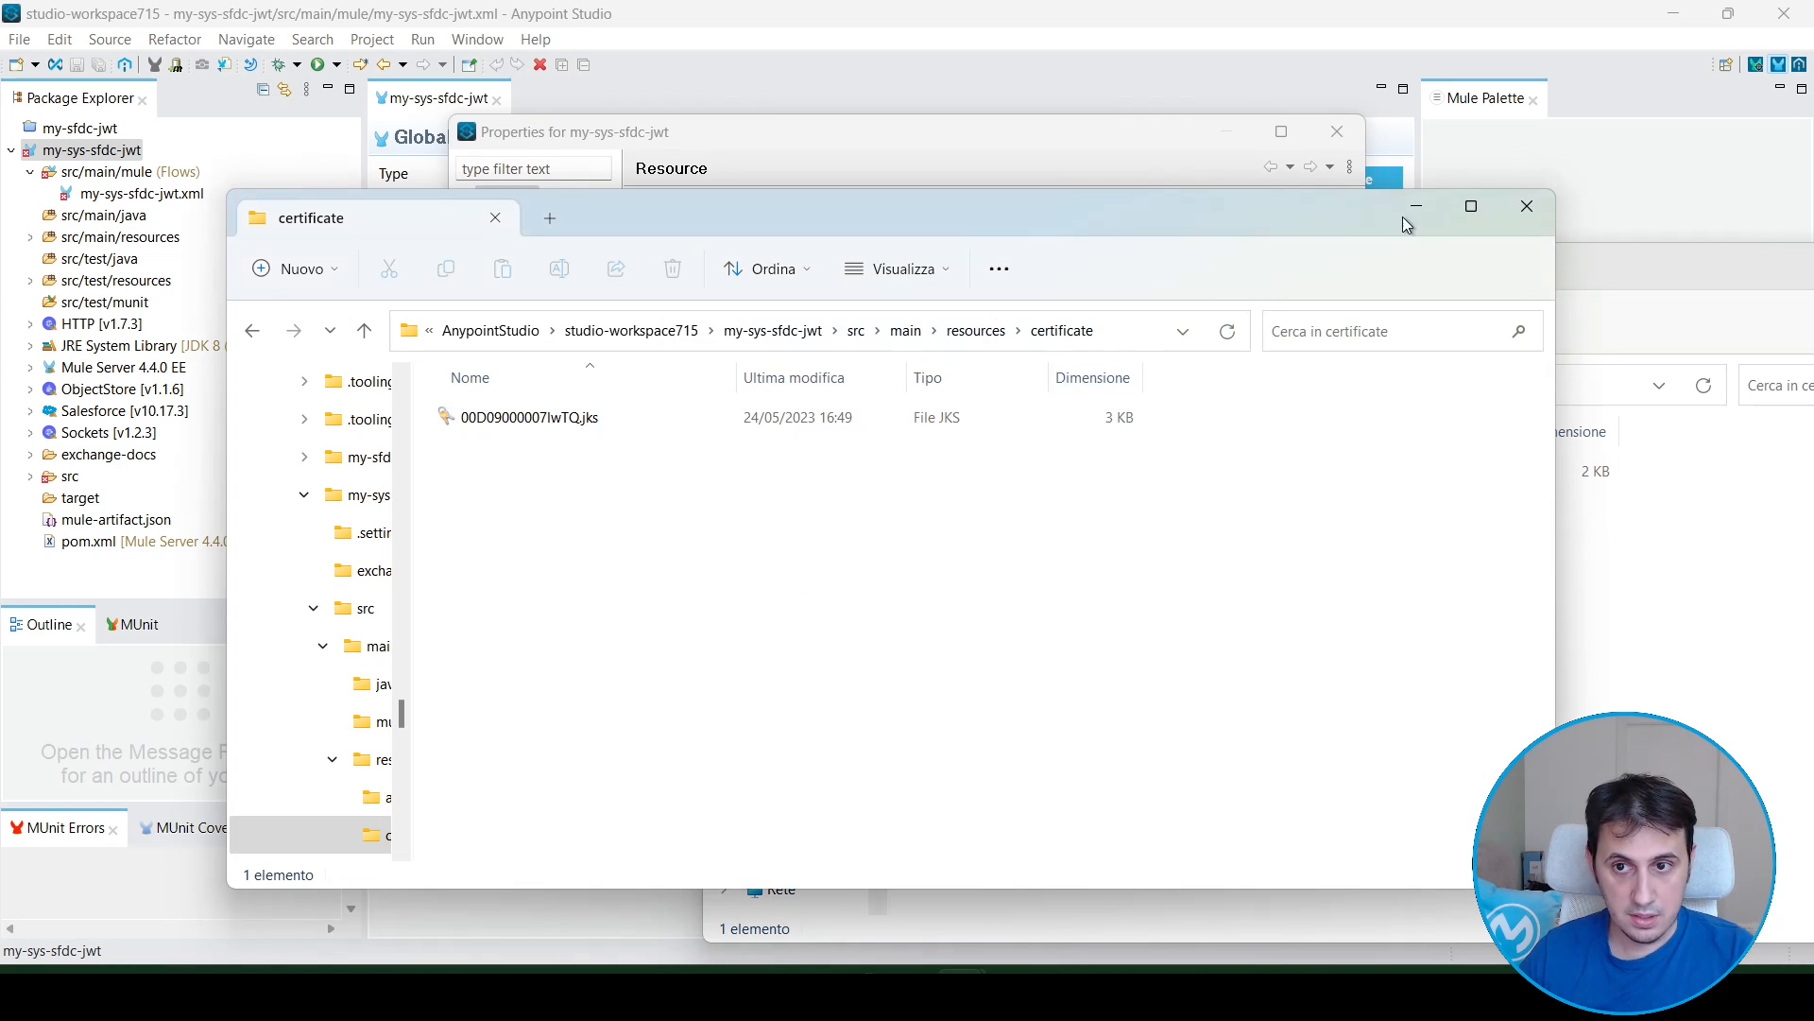
{"action": "left_click", "coordinate": [574, 424]}
{"action": "key", "text": "F2"}
{"action": "left_click_drag", "start_coordinate": [610, 417], "coordinate": [458, 417]}
Minimize both Explorer windows and close the project Properties dialog.
{"action": "left_click", "coordinate": [1426, 209]}
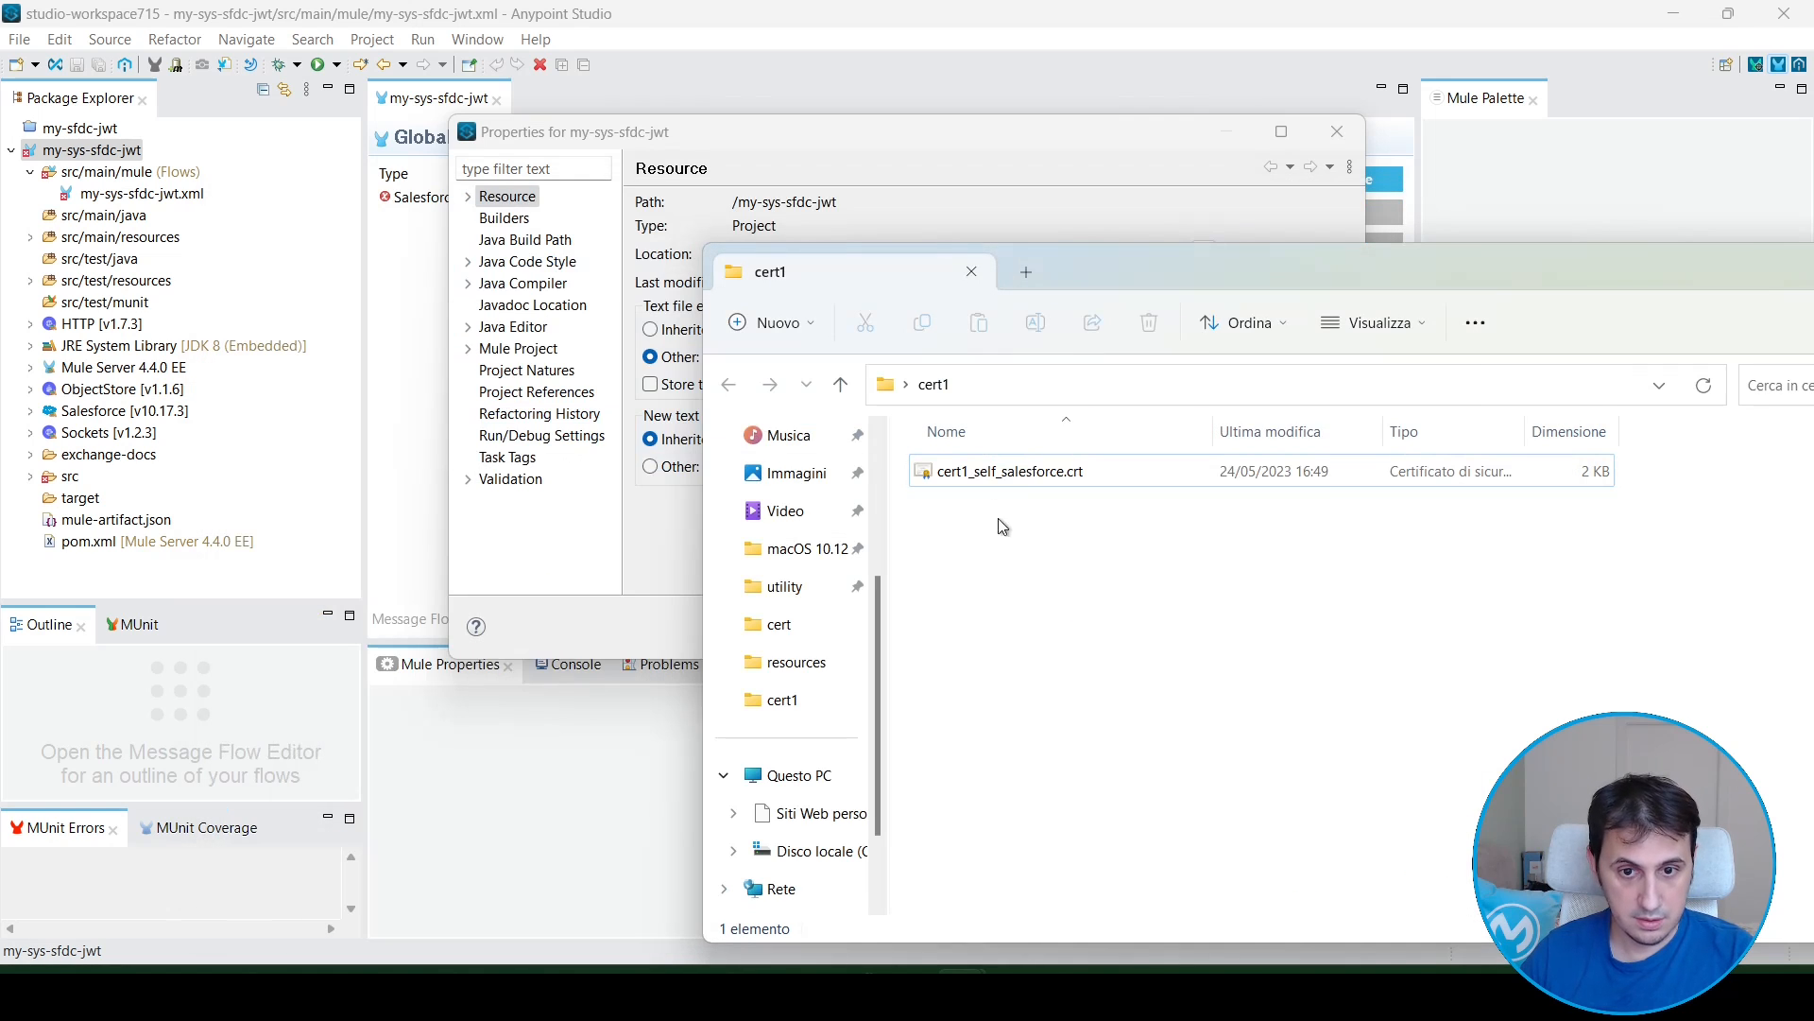
{"action": "left_click", "coordinate": [1492, 359]}
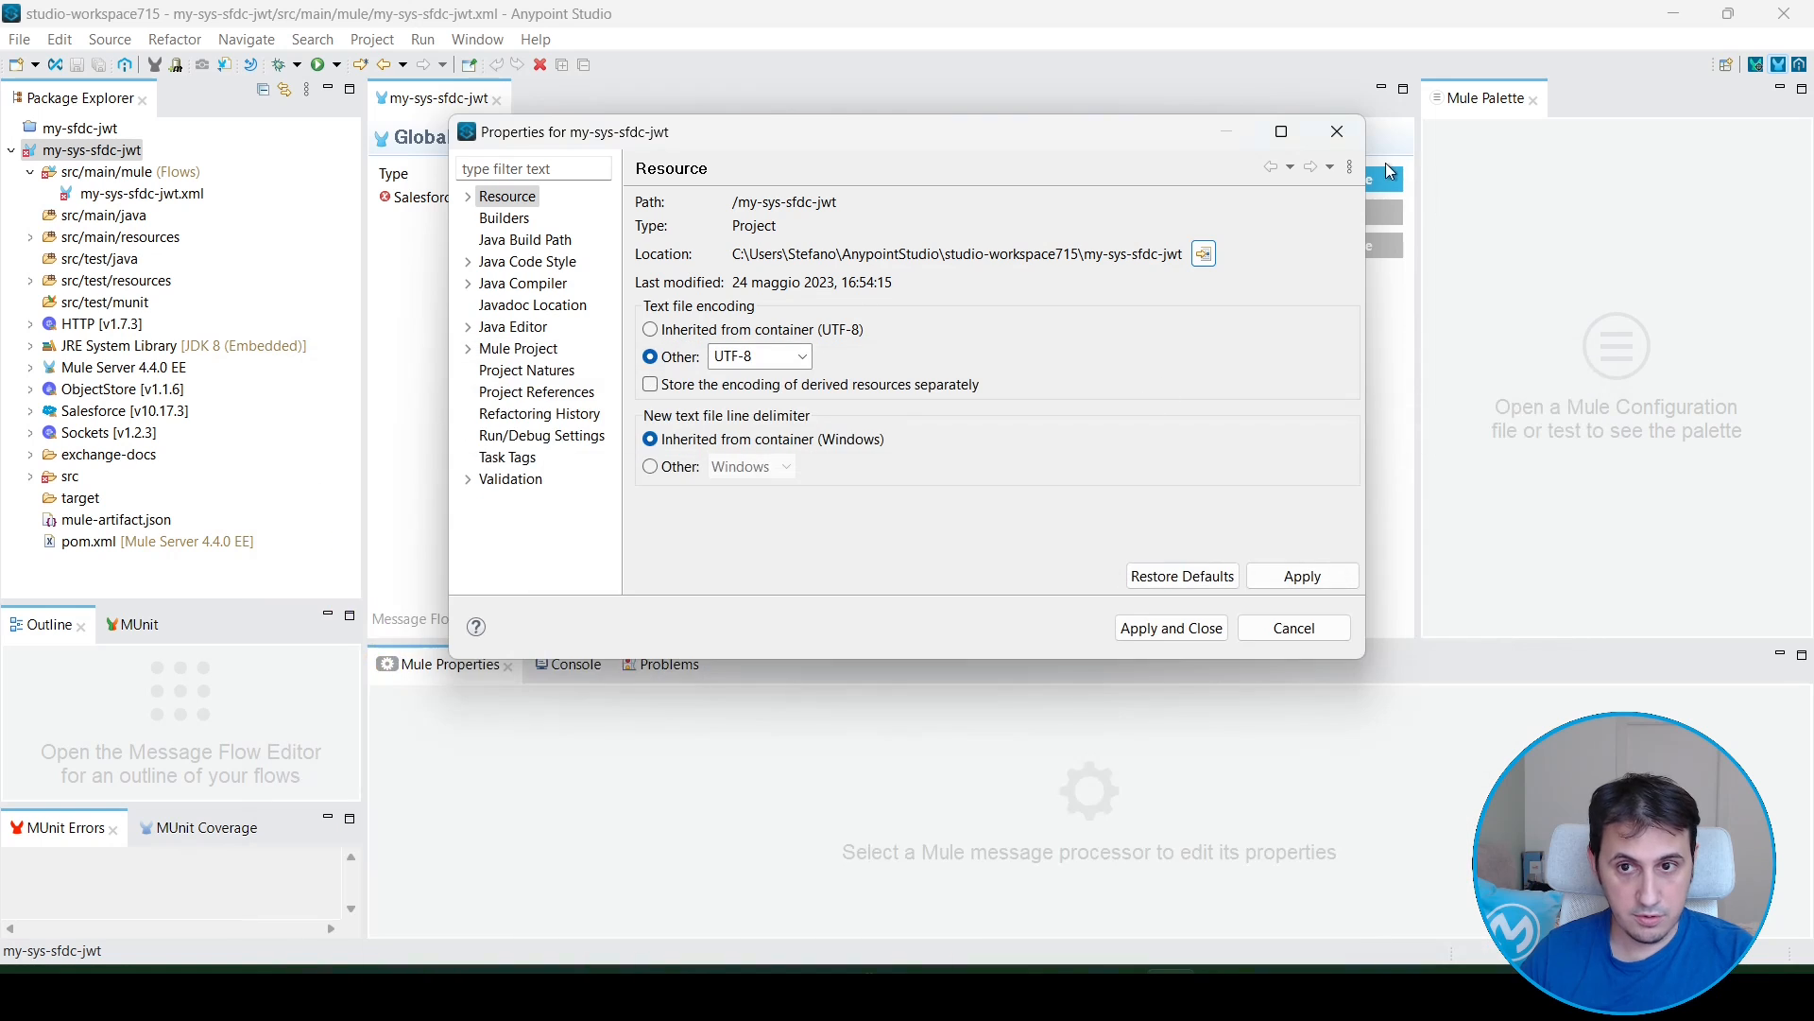
{"action": "left_click", "coordinate": [1335, 138]}
Set Salesforce Config's Key store to certificate/ plus the keystore file name, and enter the store password.
{"action": "double_click", "coordinate": [464, 204]}
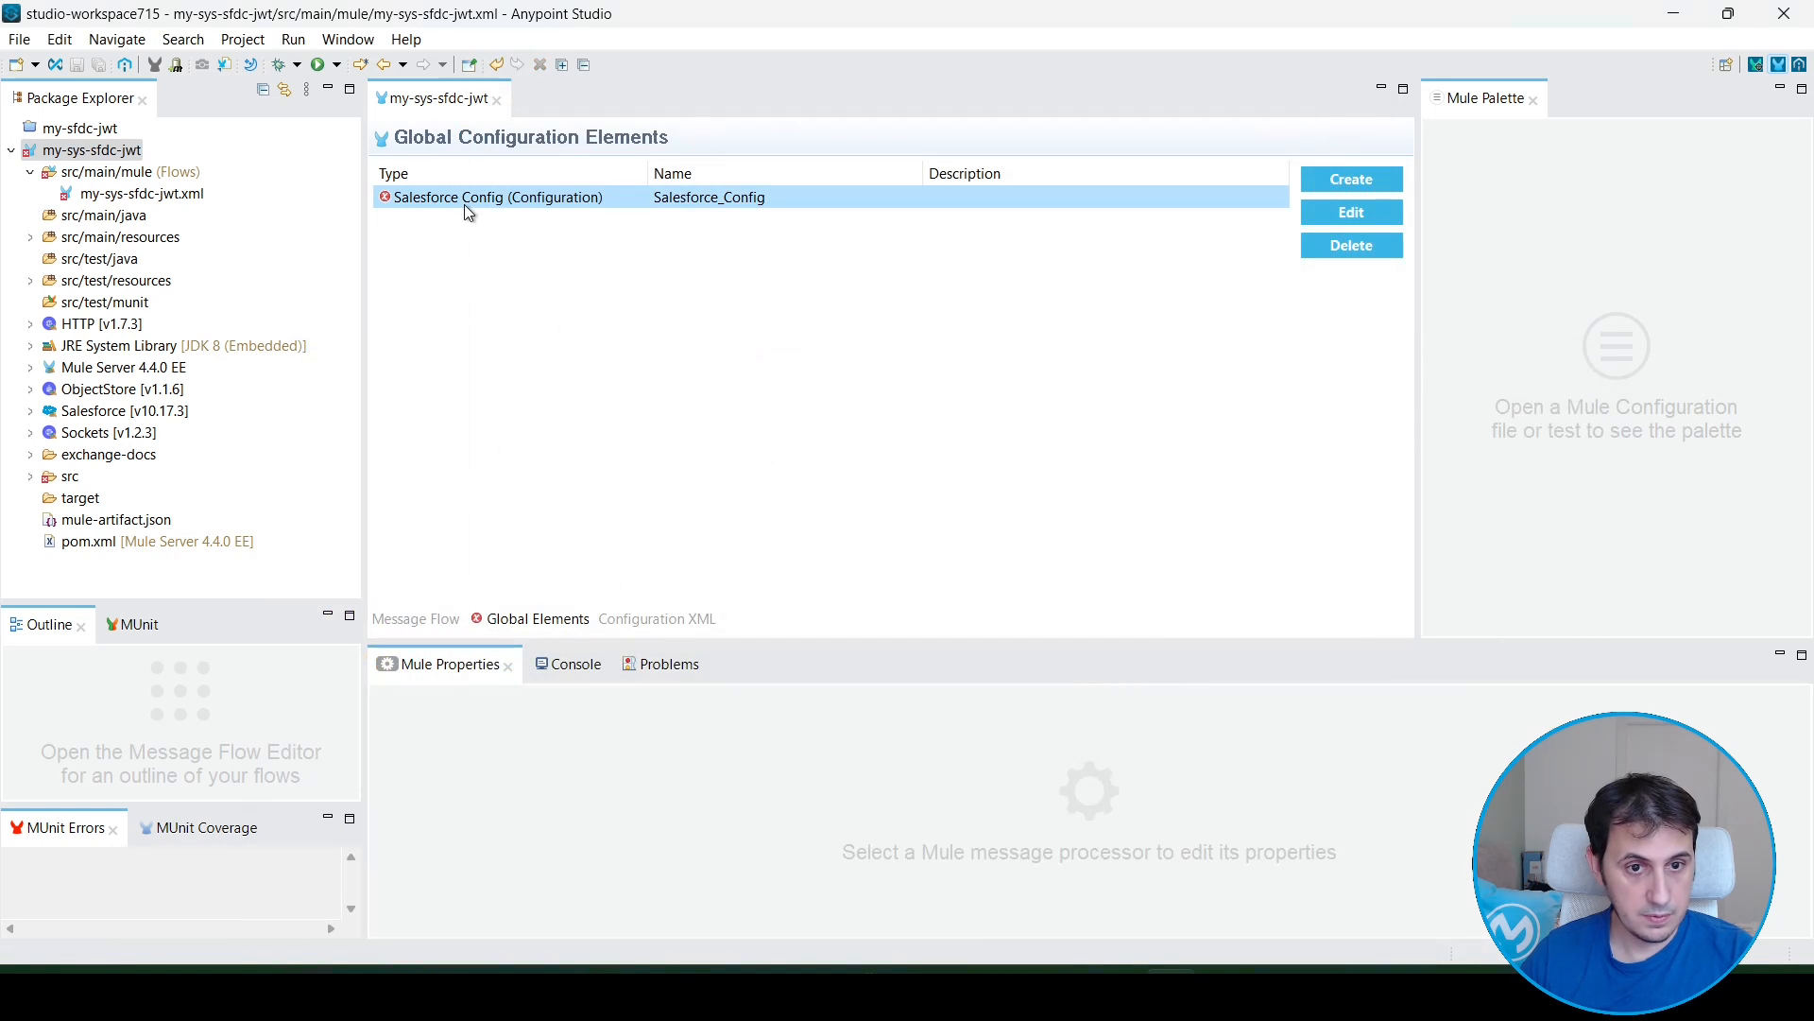
{"action": "left_click", "coordinate": [874, 445]}
{"action": "type", "text": "cer"}
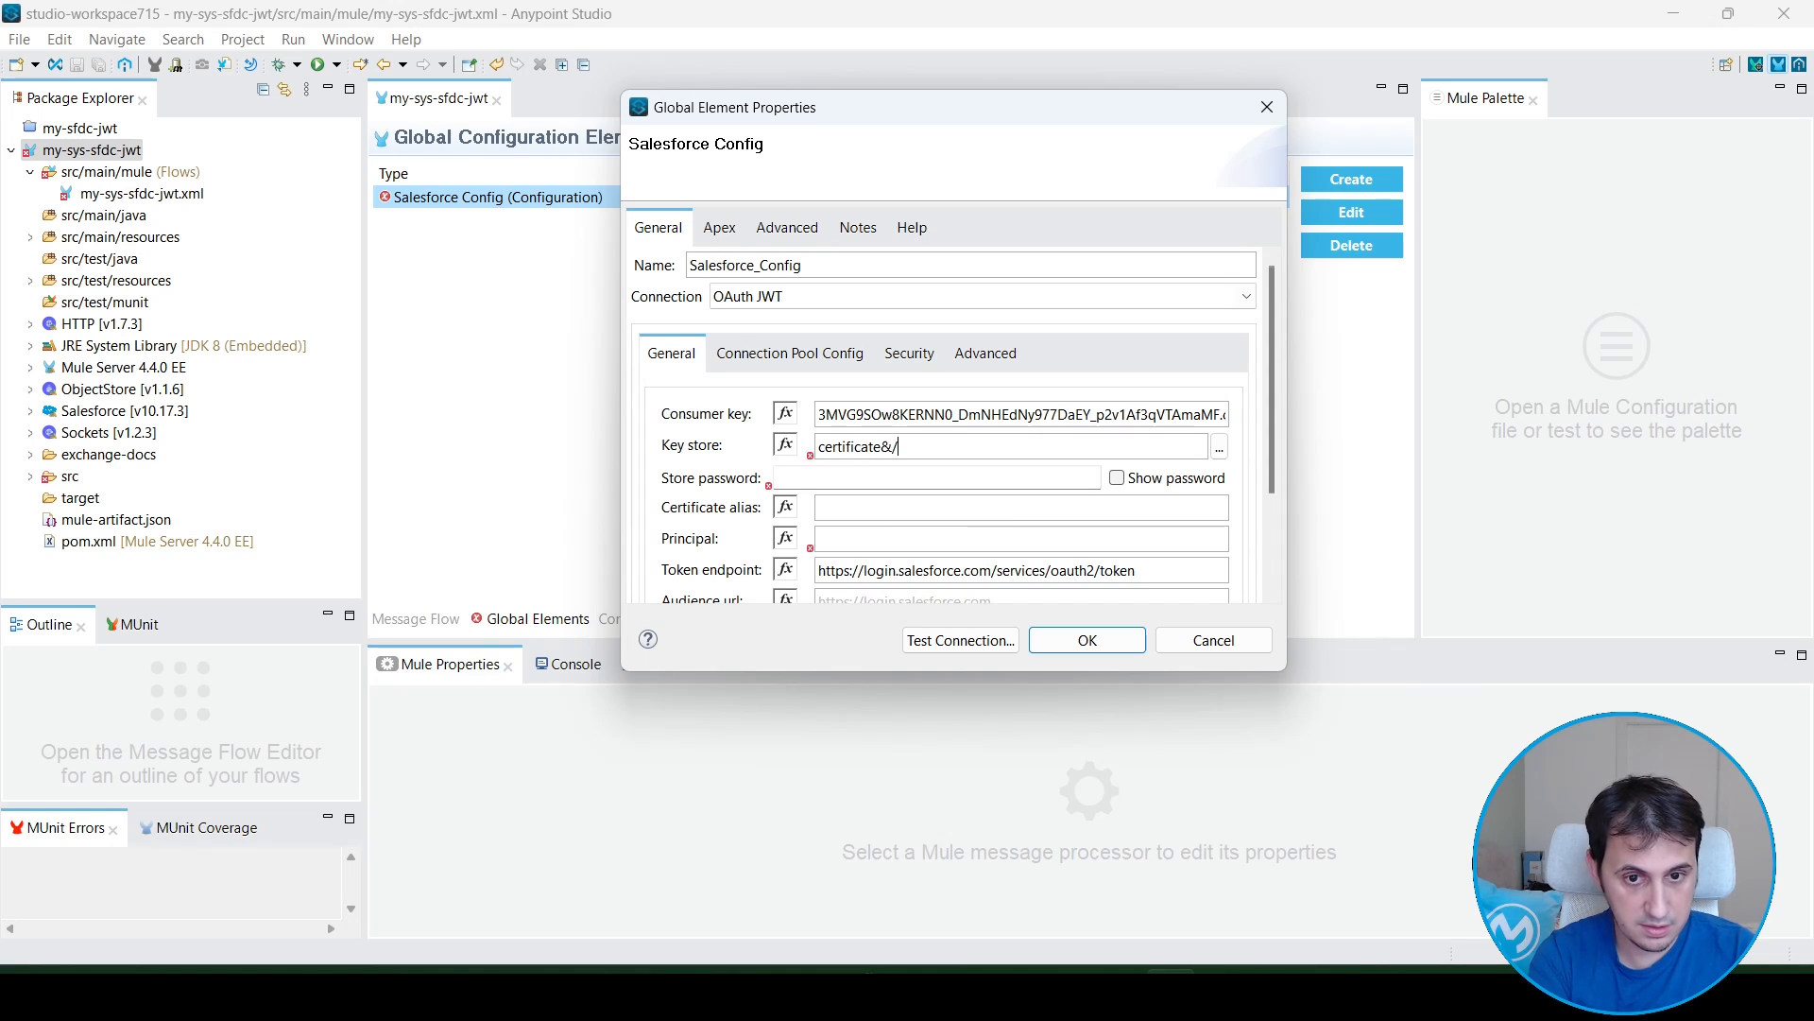
{"action": "type", "text": "tificate/"}
{"action": "type", "text": "00D09000007IwTQ.jks"}
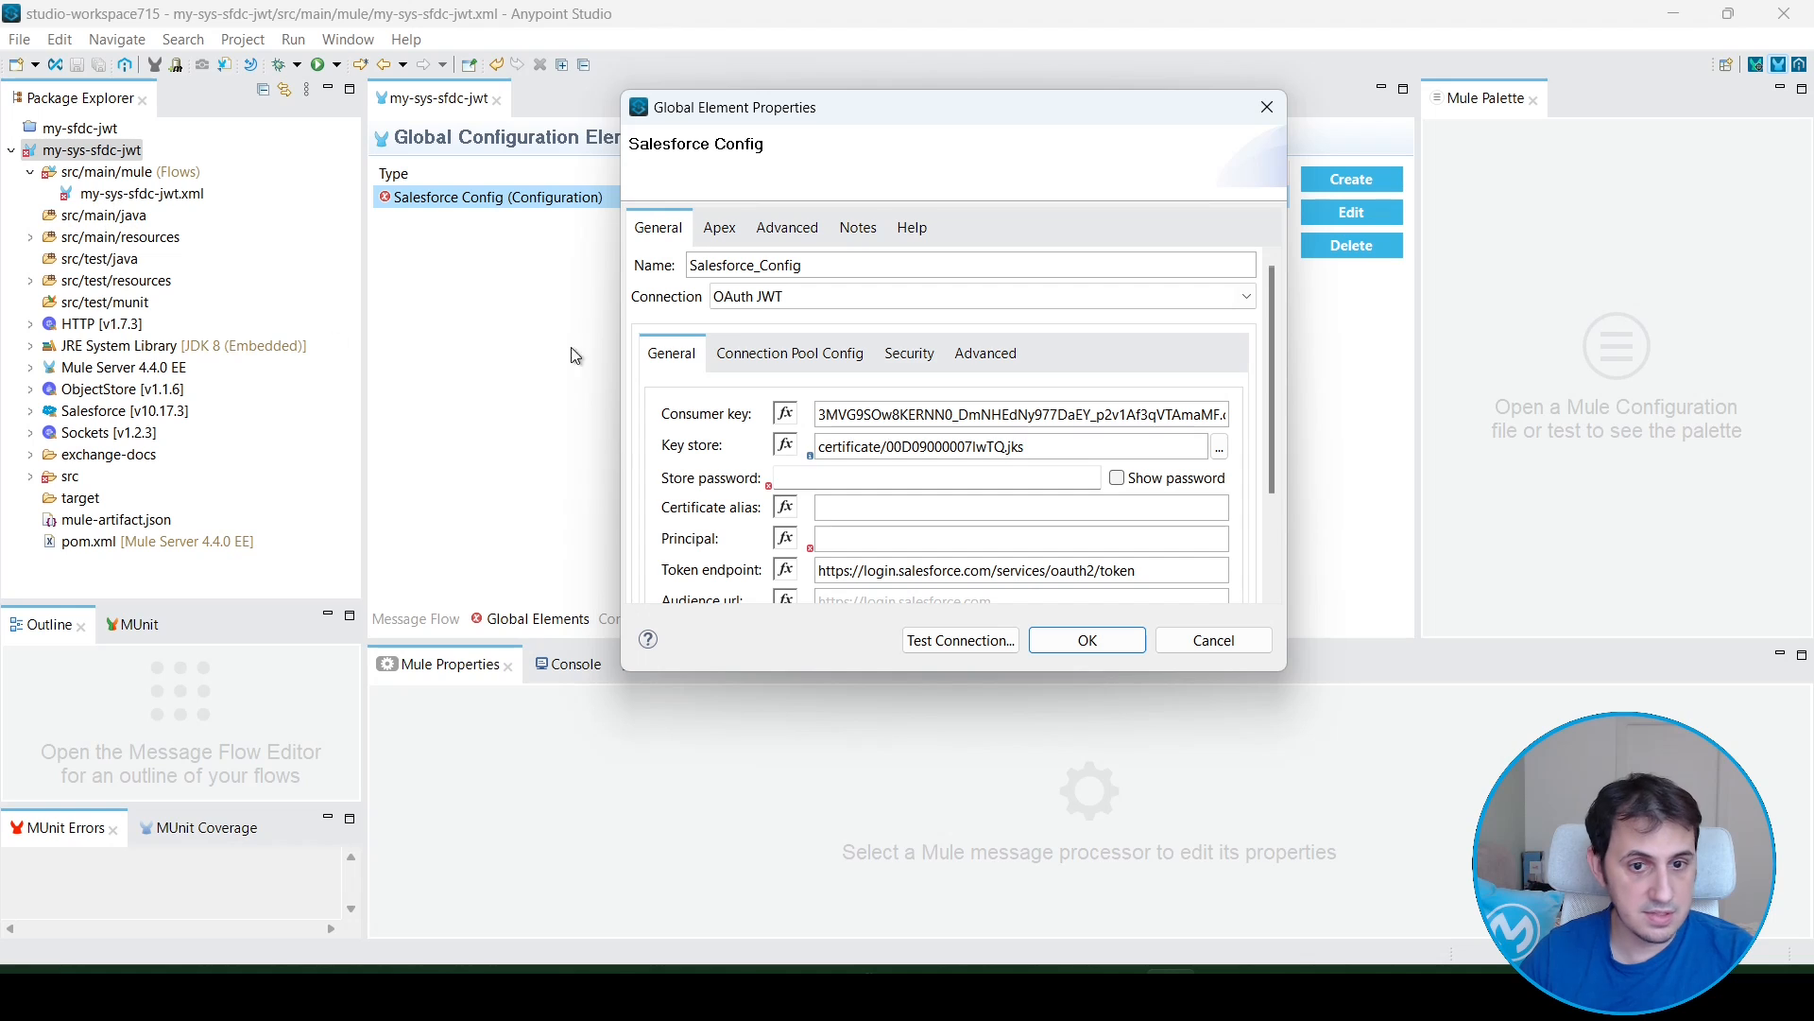
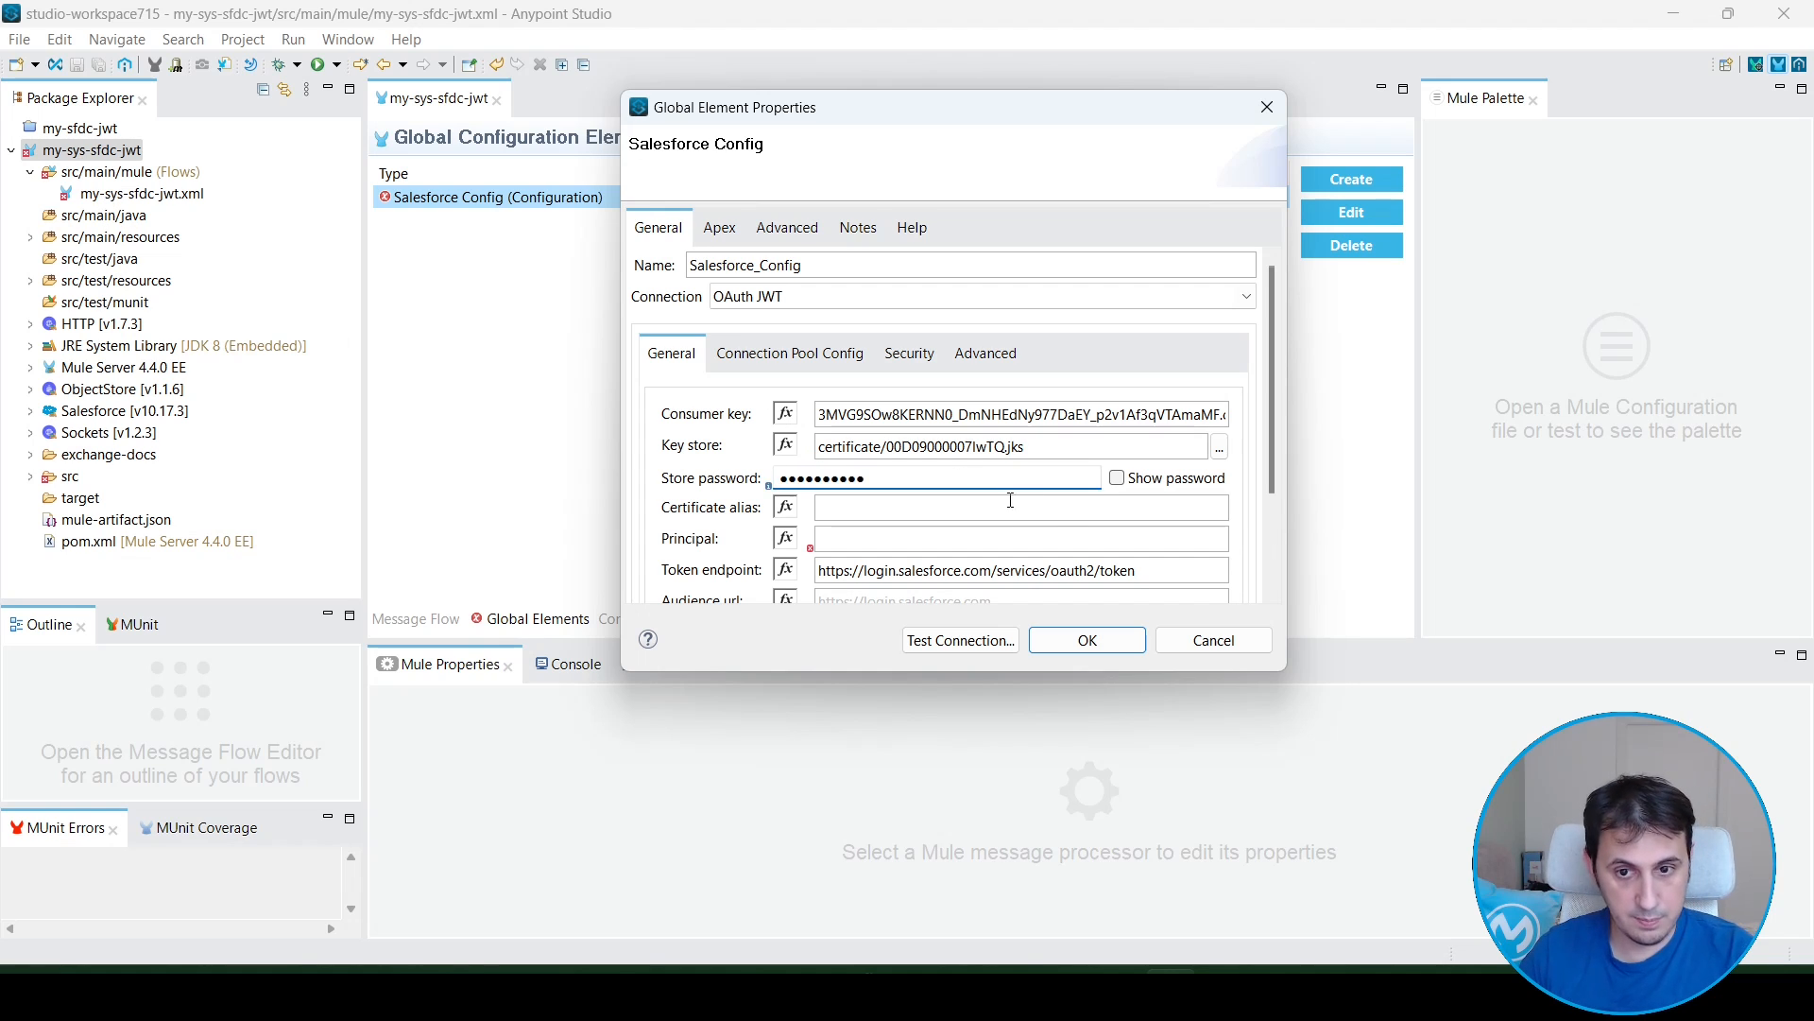
Enlarge the properties dialog and bring the Salesforce connected app page back.
{"action": "left_click_drag", "start_coordinate": [1286, 671], "coordinate": [1356, 739]}
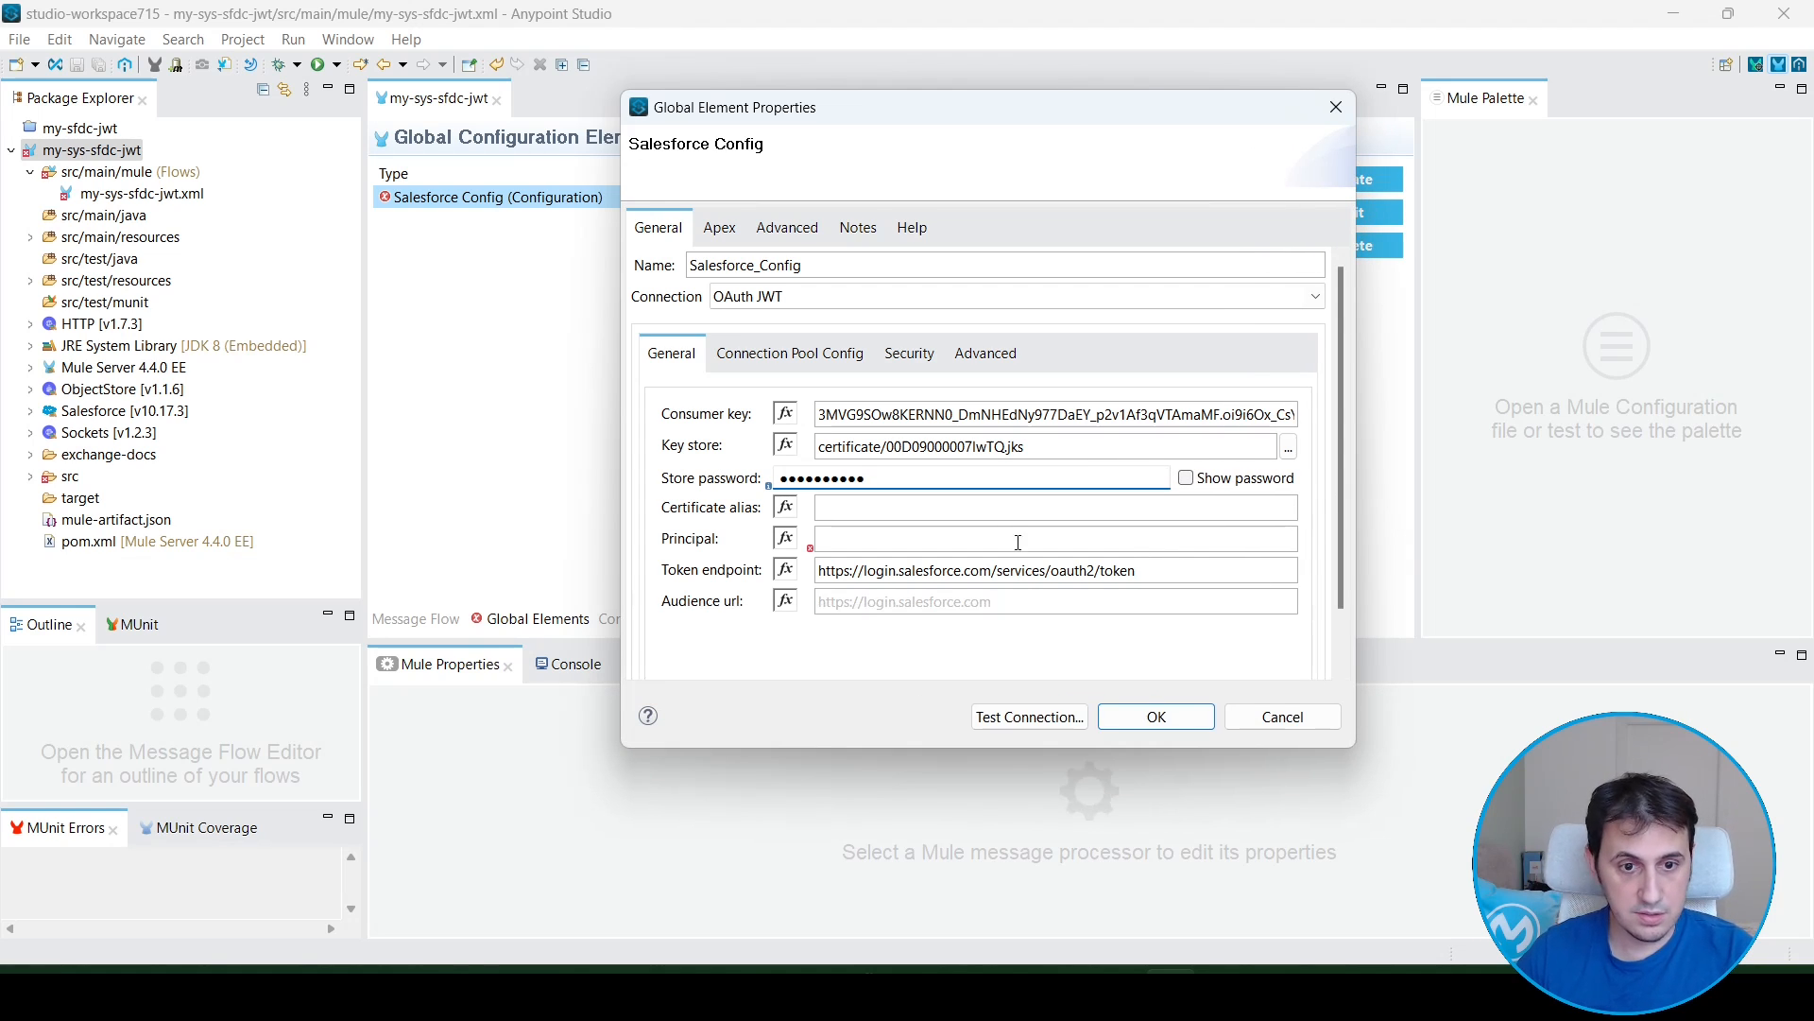
{"action": "left_click", "coordinate": [985, 511]}
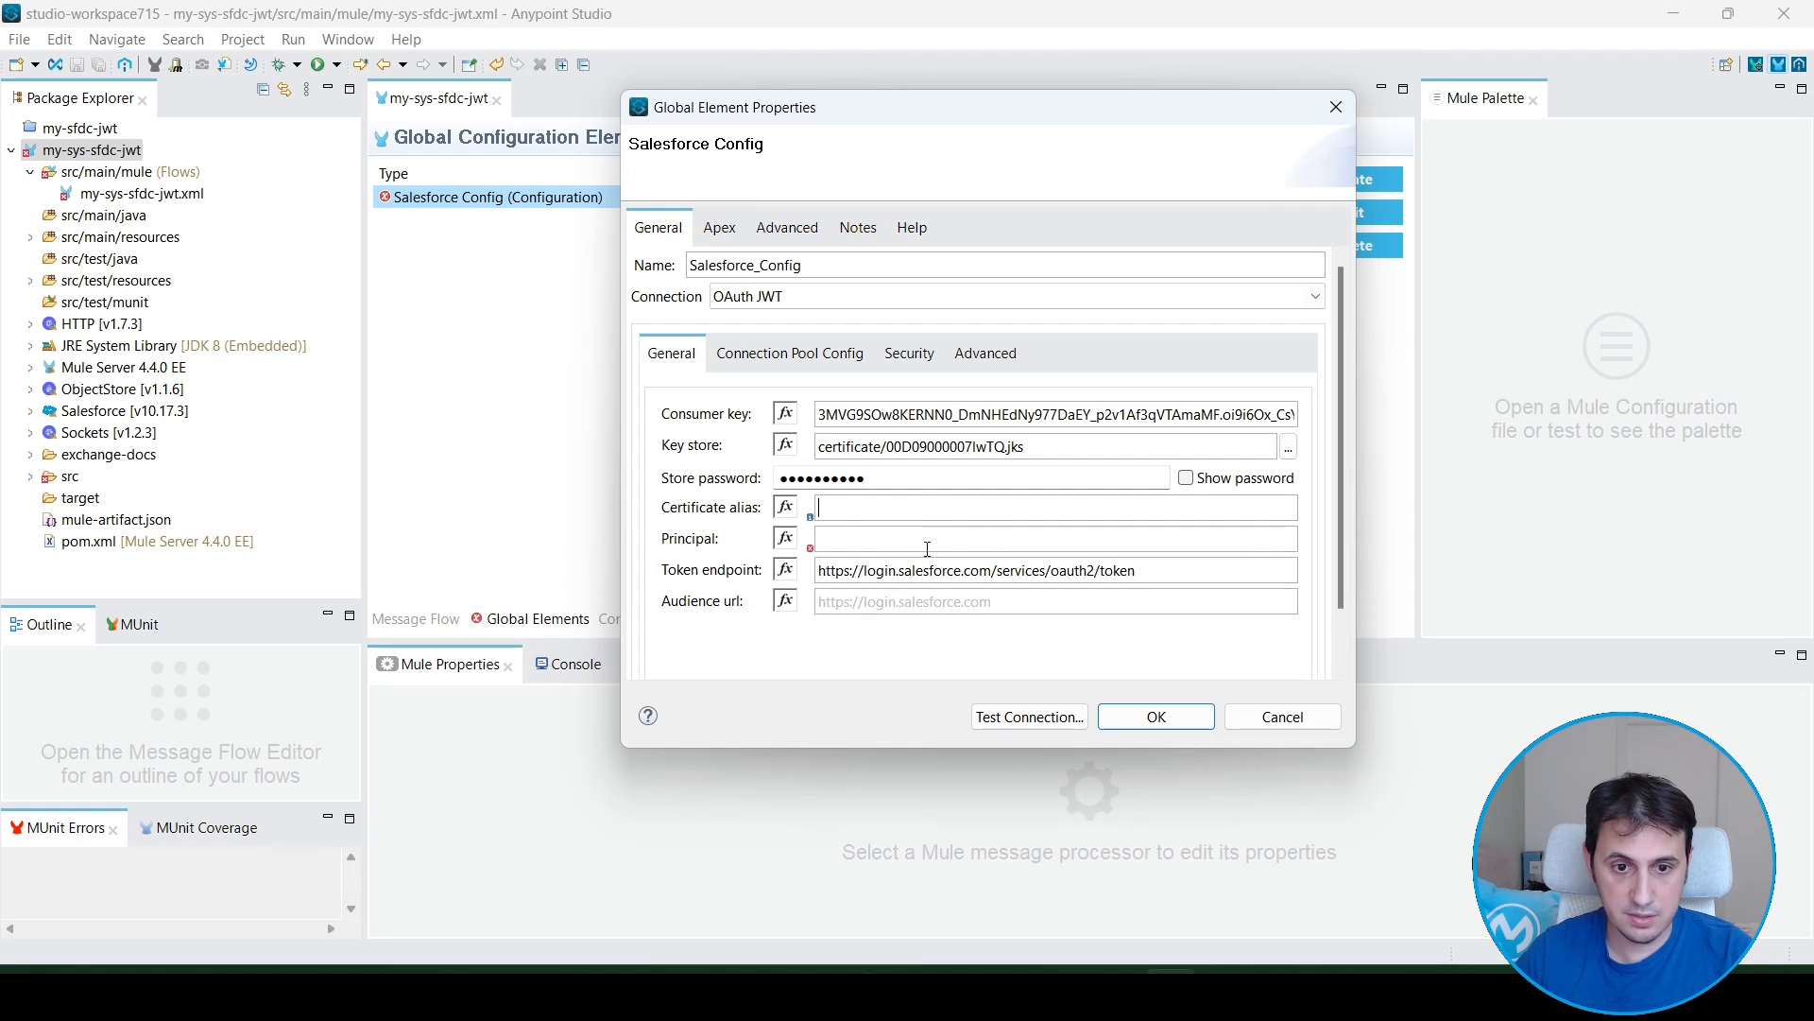
{"action": "left_click", "coordinate": [859, 991]}
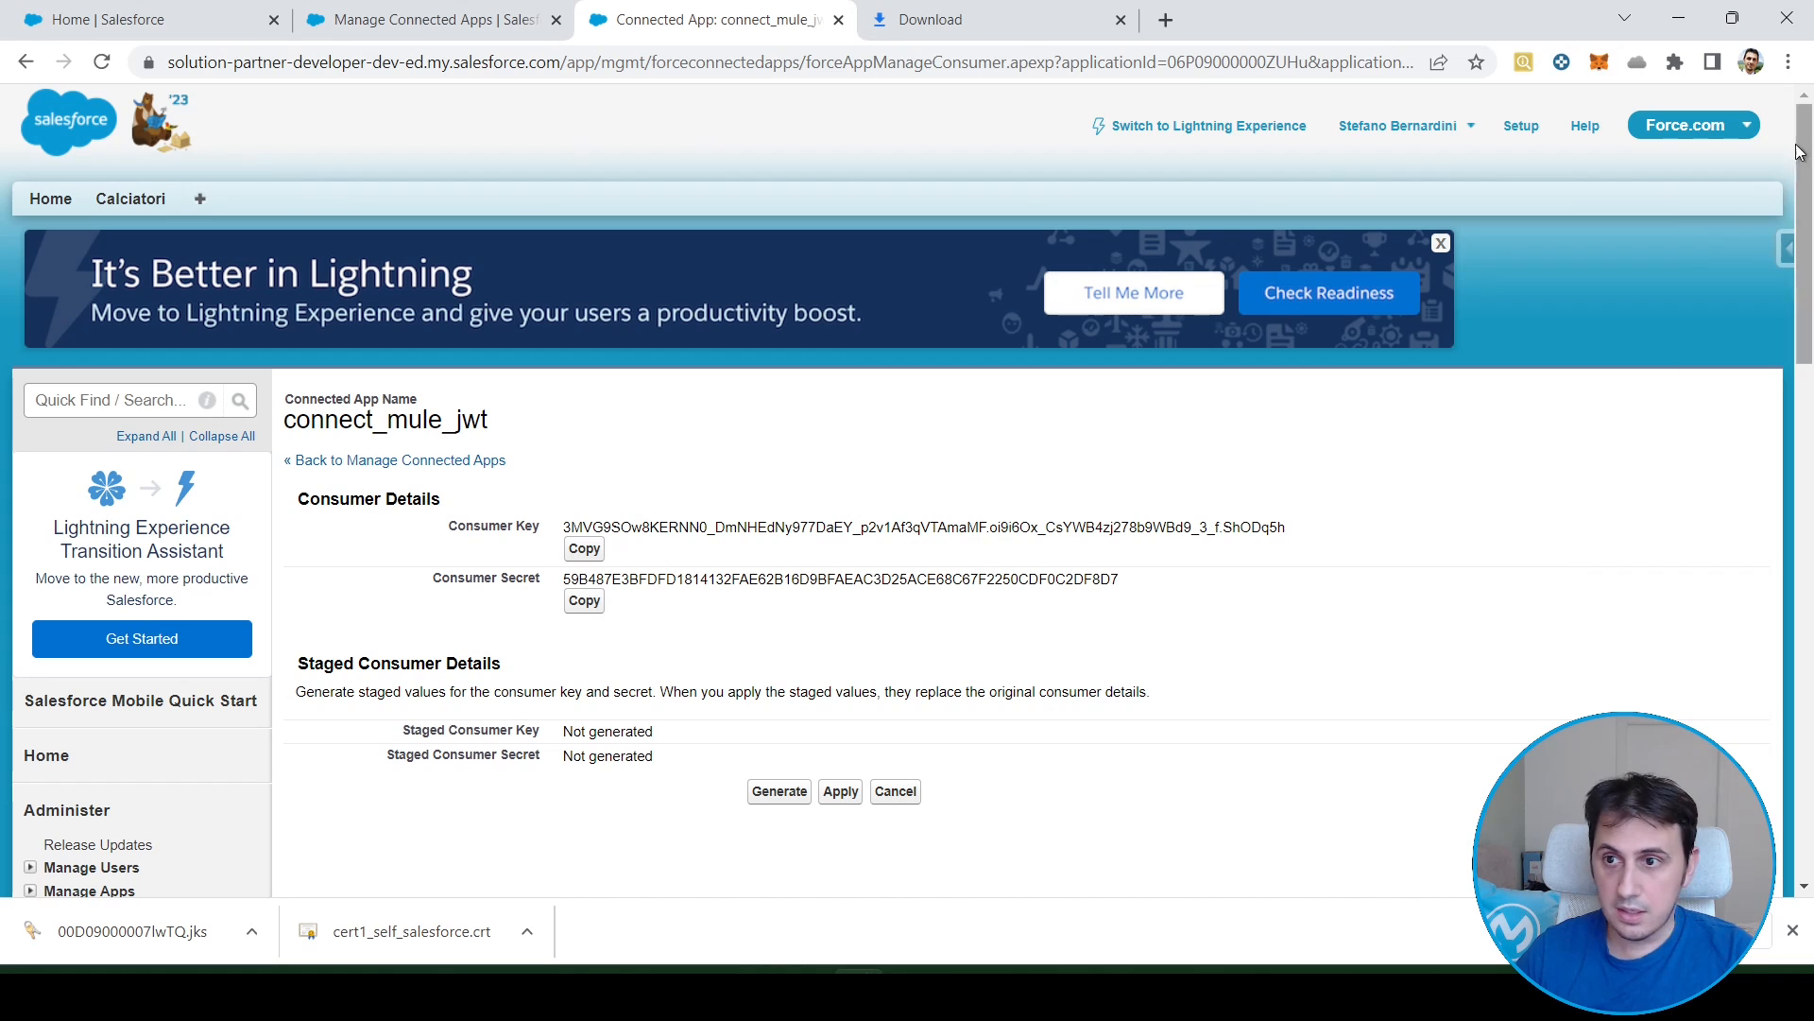
Copy the app creator's Username from Salesforce user details and paste it into Principal.
{"action": "left_click", "coordinate": [422, 10]}
{"action": "scroll", "coordinate": [1185, 384], "scroll_direction": "up", "scroll_amount": 2}
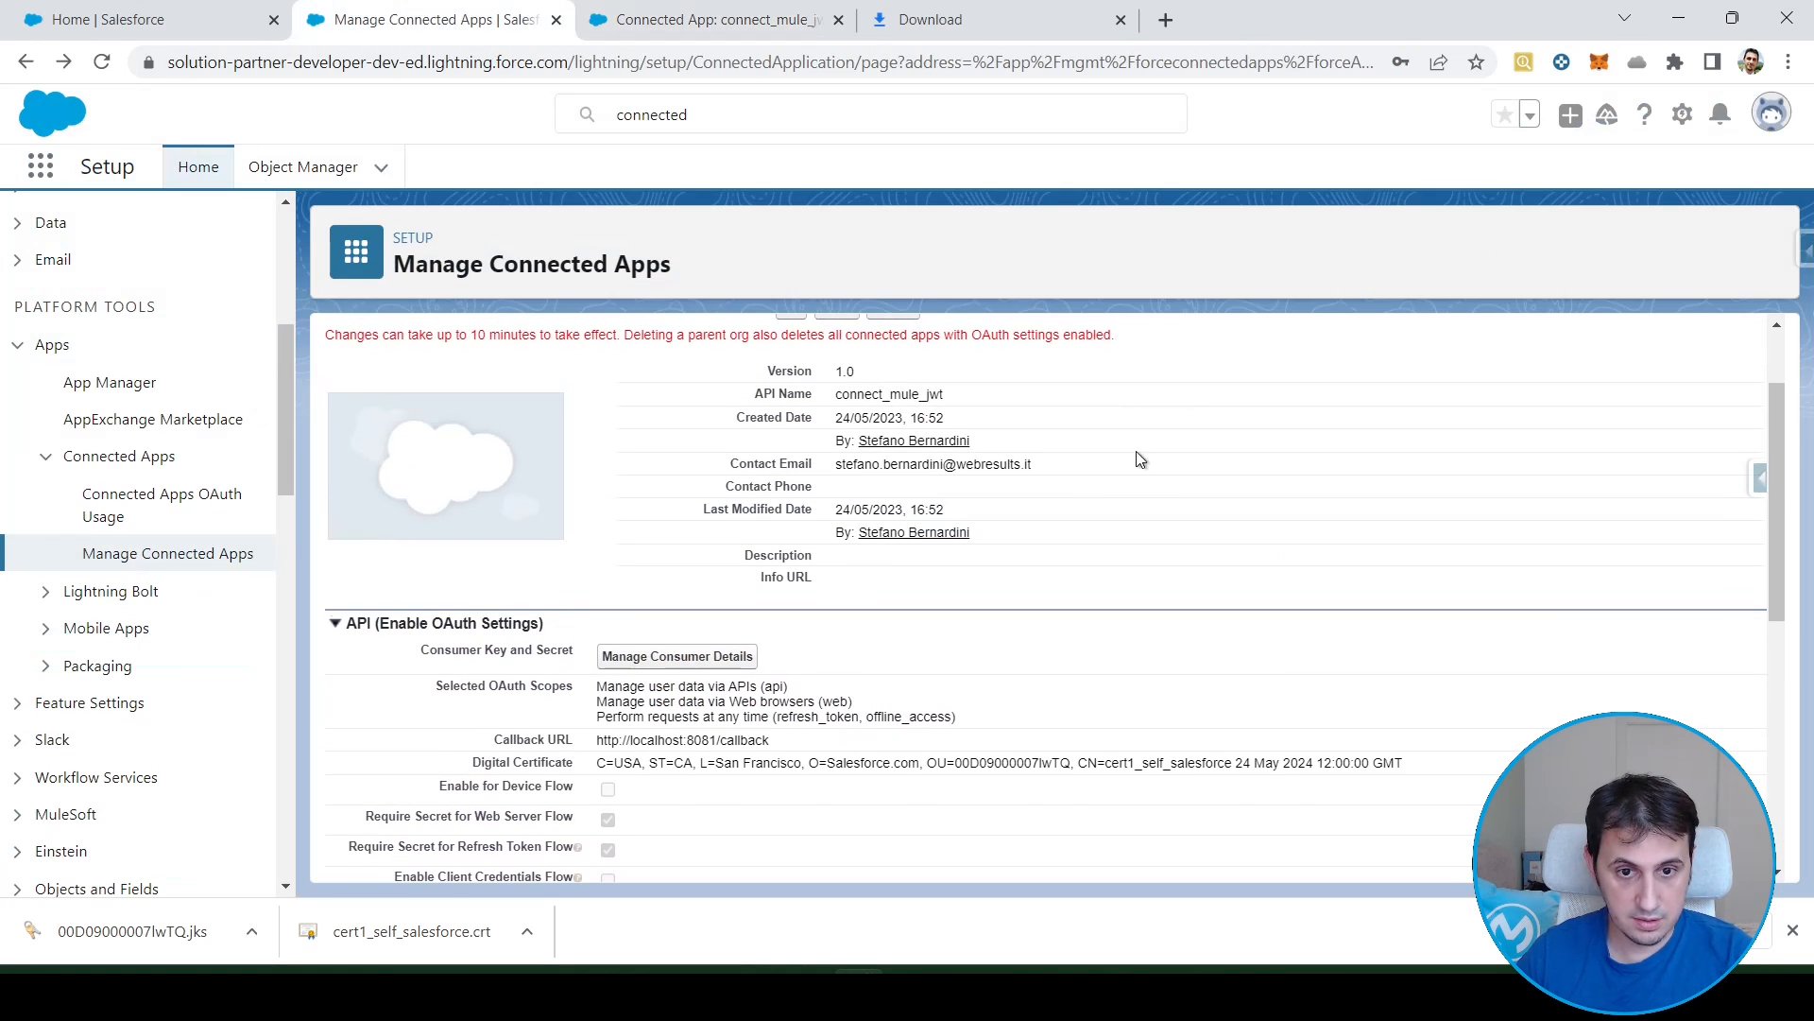
{"action": "left_click", "coordinate": [912, 533]}
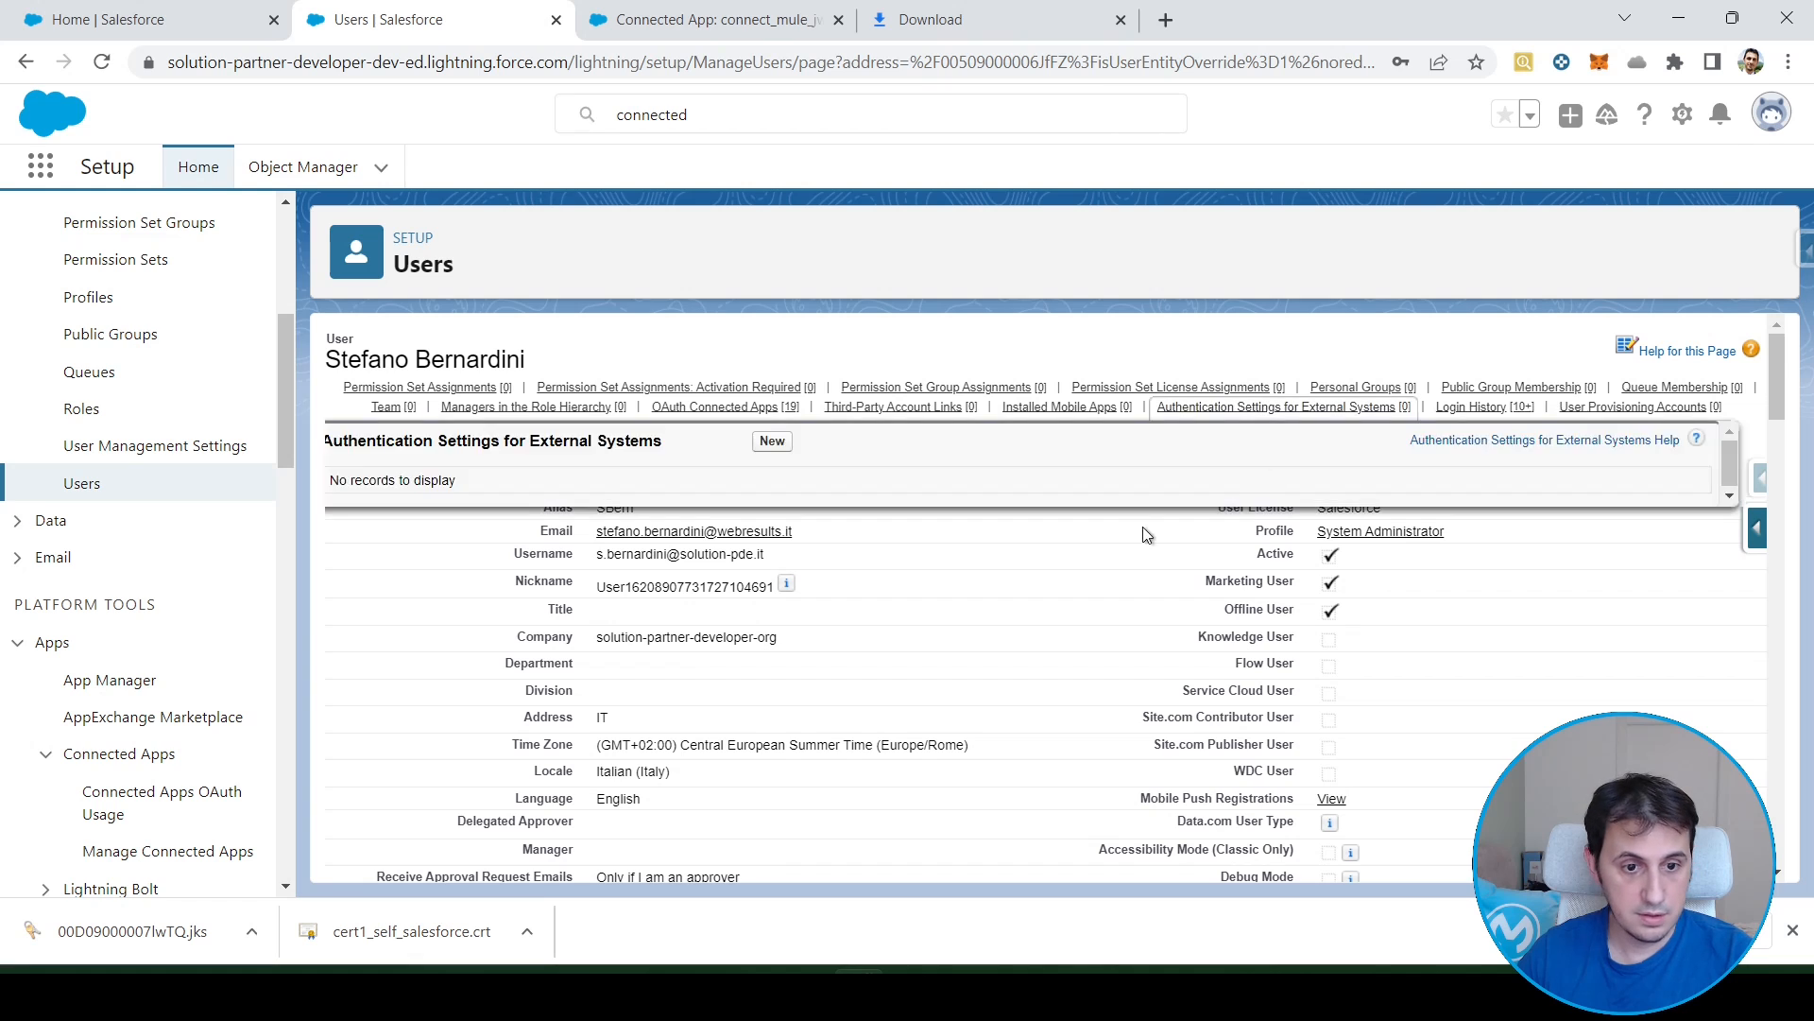
{"action": "triple_click", "coordinate": [747, 556]}
{"action": "key", "text": "ctrl+c"}
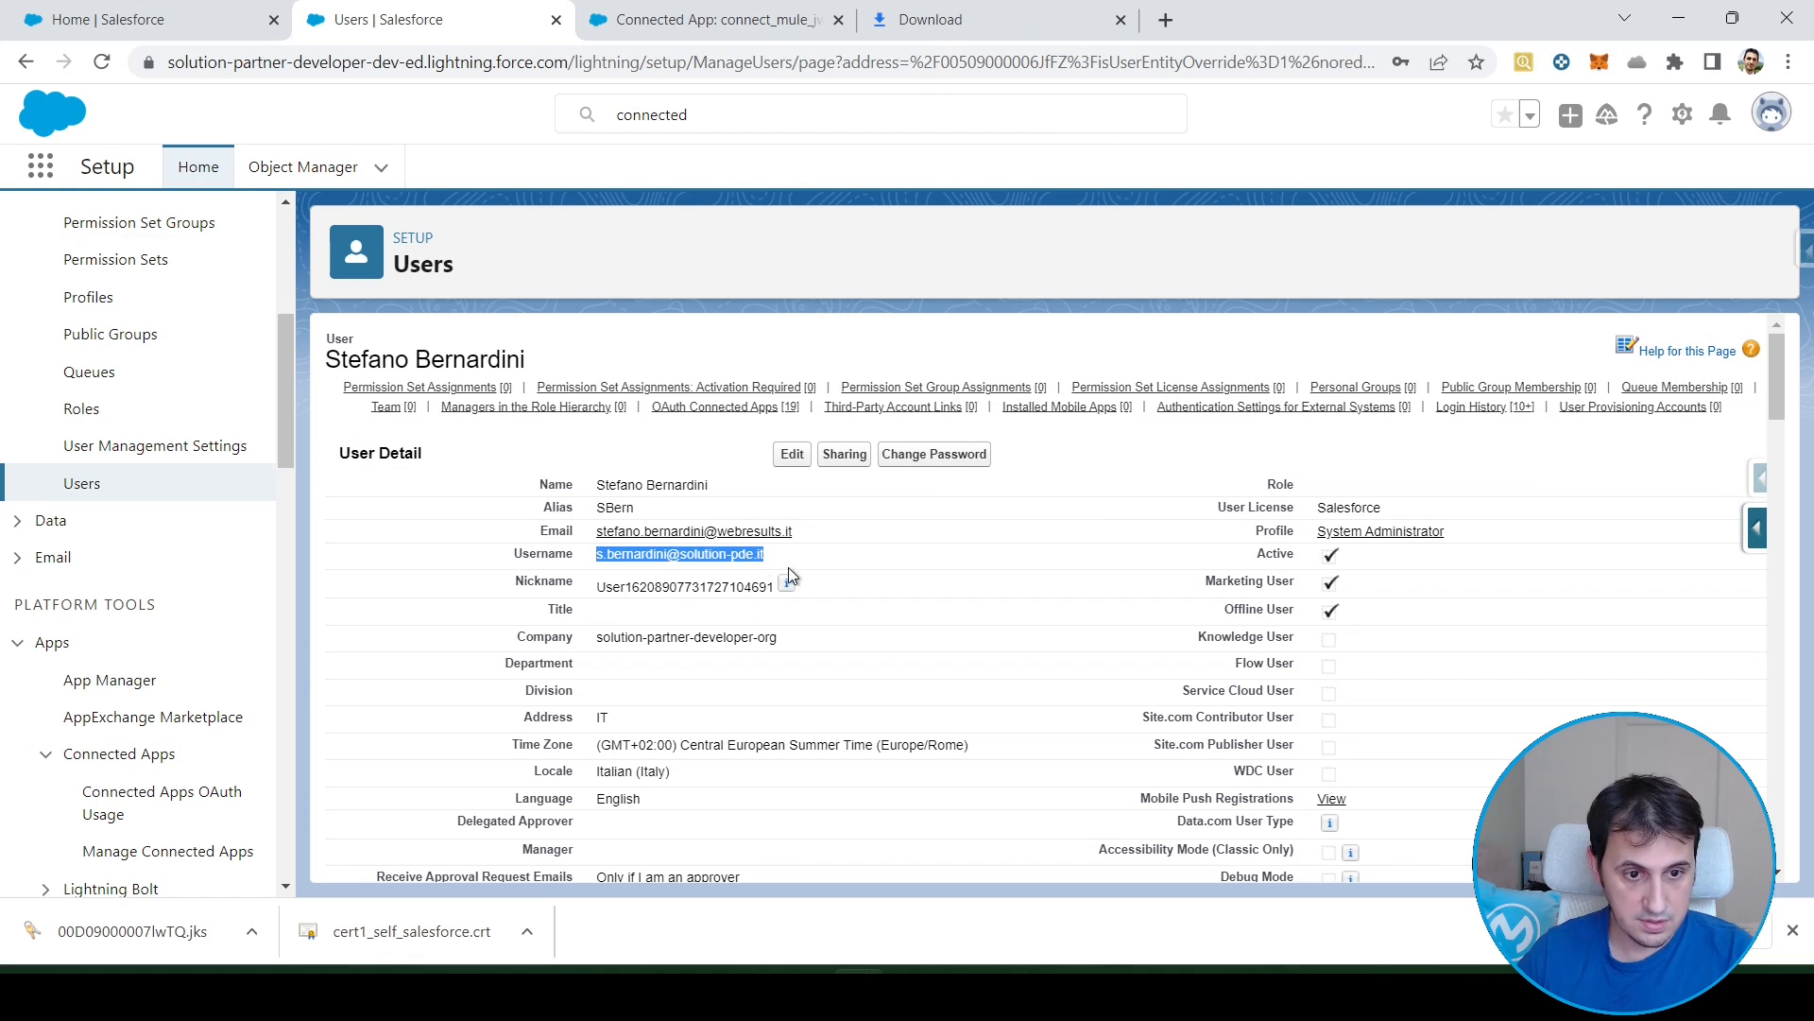
{"action": "left_click", "coordinate": [1678, 19]}
{"action": "left_click", "coordinate": [875, 538]}
{"action": "key", "text": "ctrl+v"}
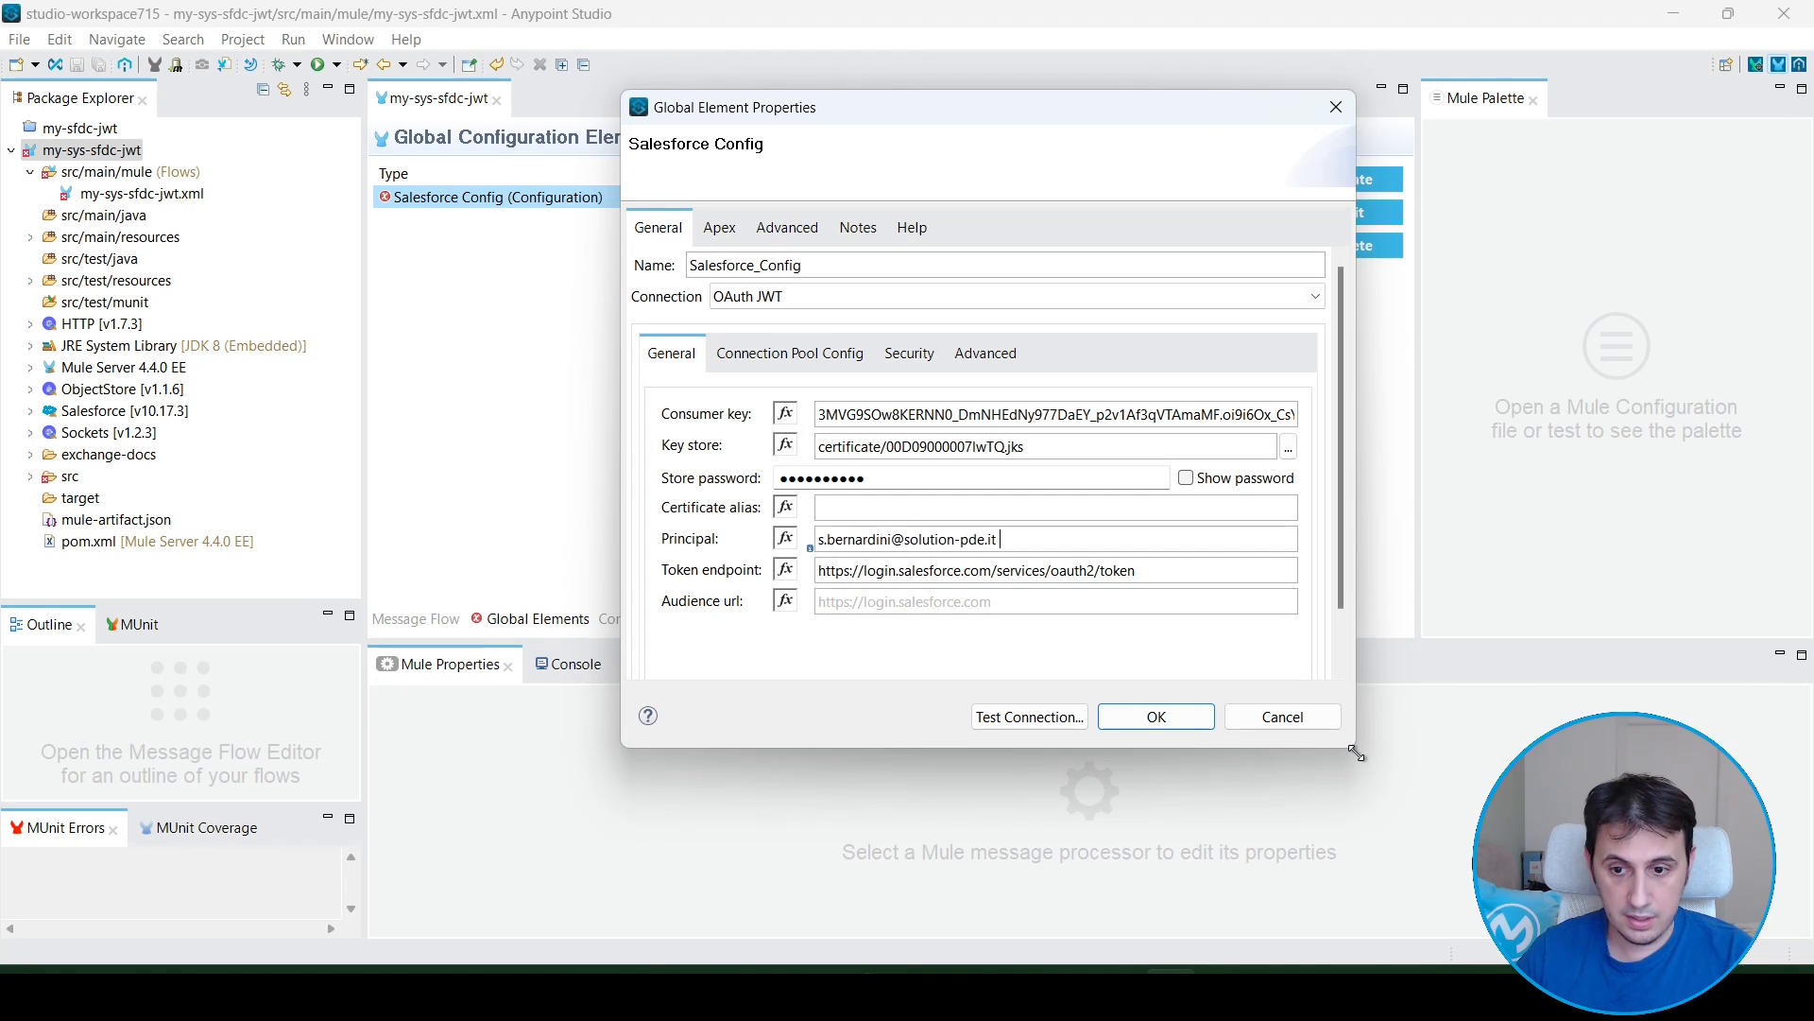
Save Salesforce Config, reopen it and test the connection, which fails with 400 invalid_grant.
{"action": "left_click_drag", "start_coordinate": [1357, 753], "coordinate": [1472, 823]}
{"action": "left_click_drag", "start_coordinate": [1006, 117], "coordinate": [703, 90]}
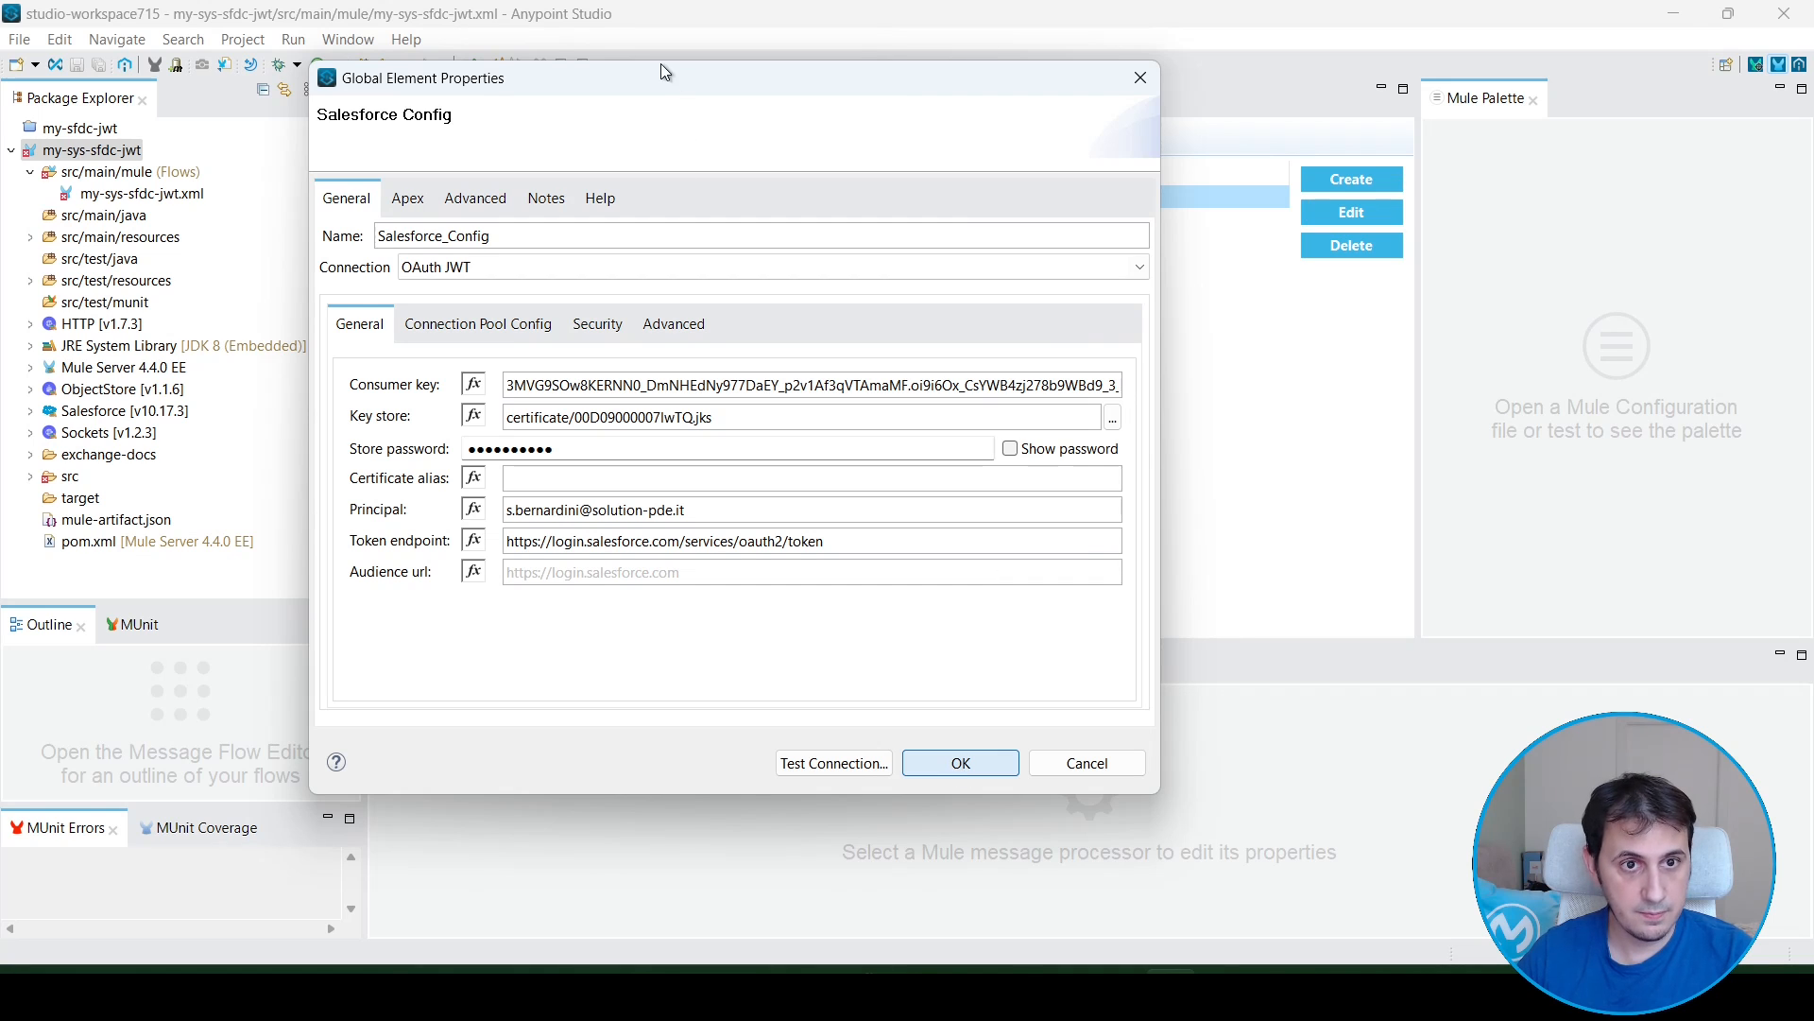
{"action": "key", "text": "Return"}
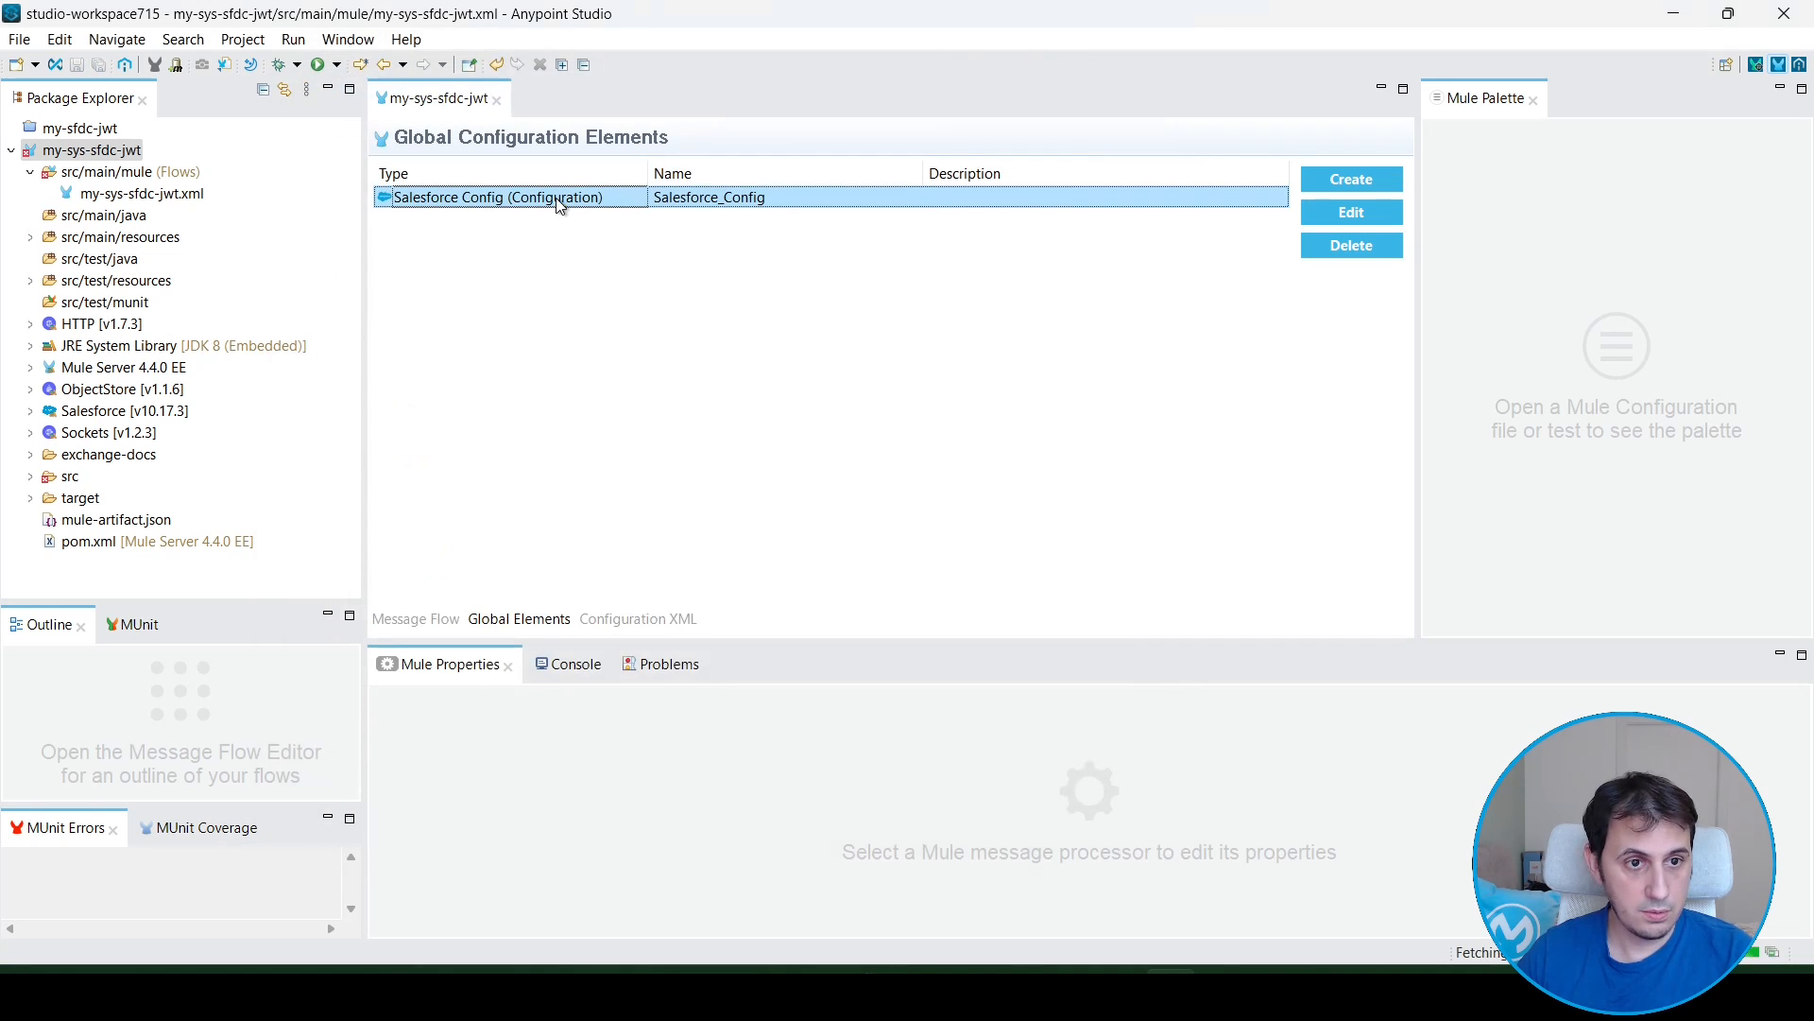
{"action": "double_click", "coordinate": [559, 201]}
{"action": "left_click", "coordinate": [950, 640]}
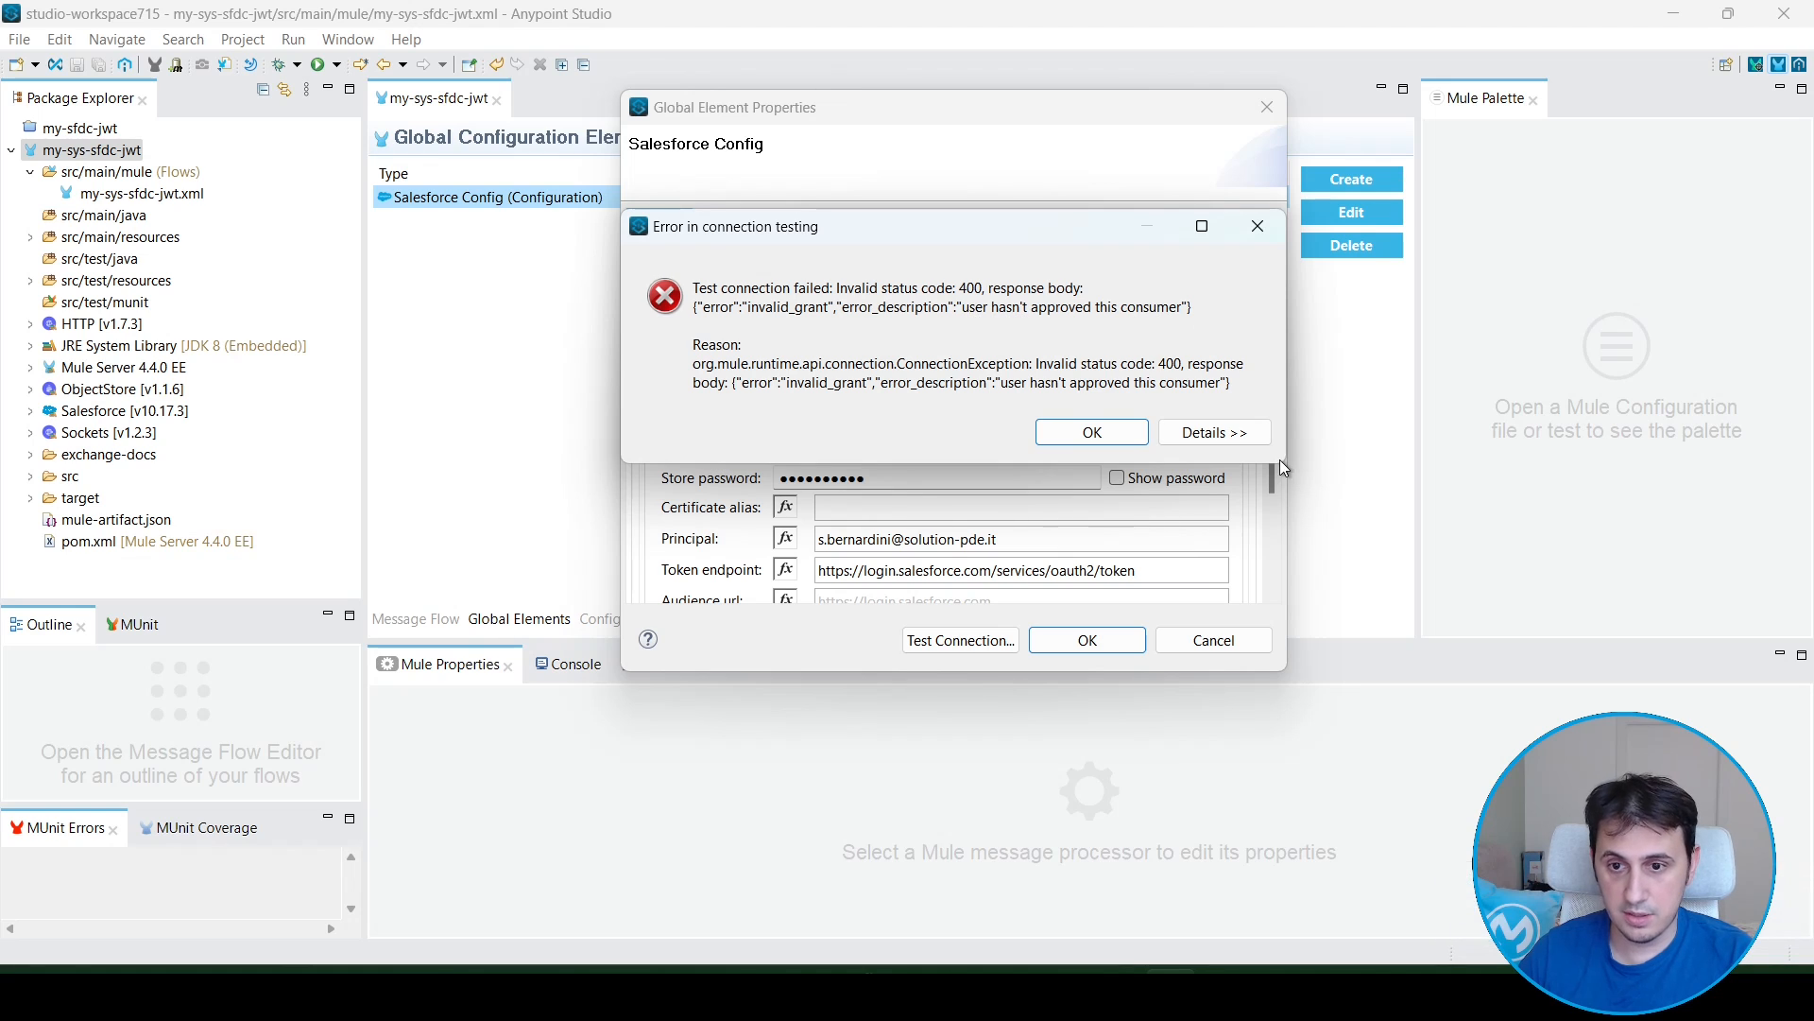
{"action": "left_click_drag", "start_coordinate": [1286, 463], "coordinate": [1354, 542]}
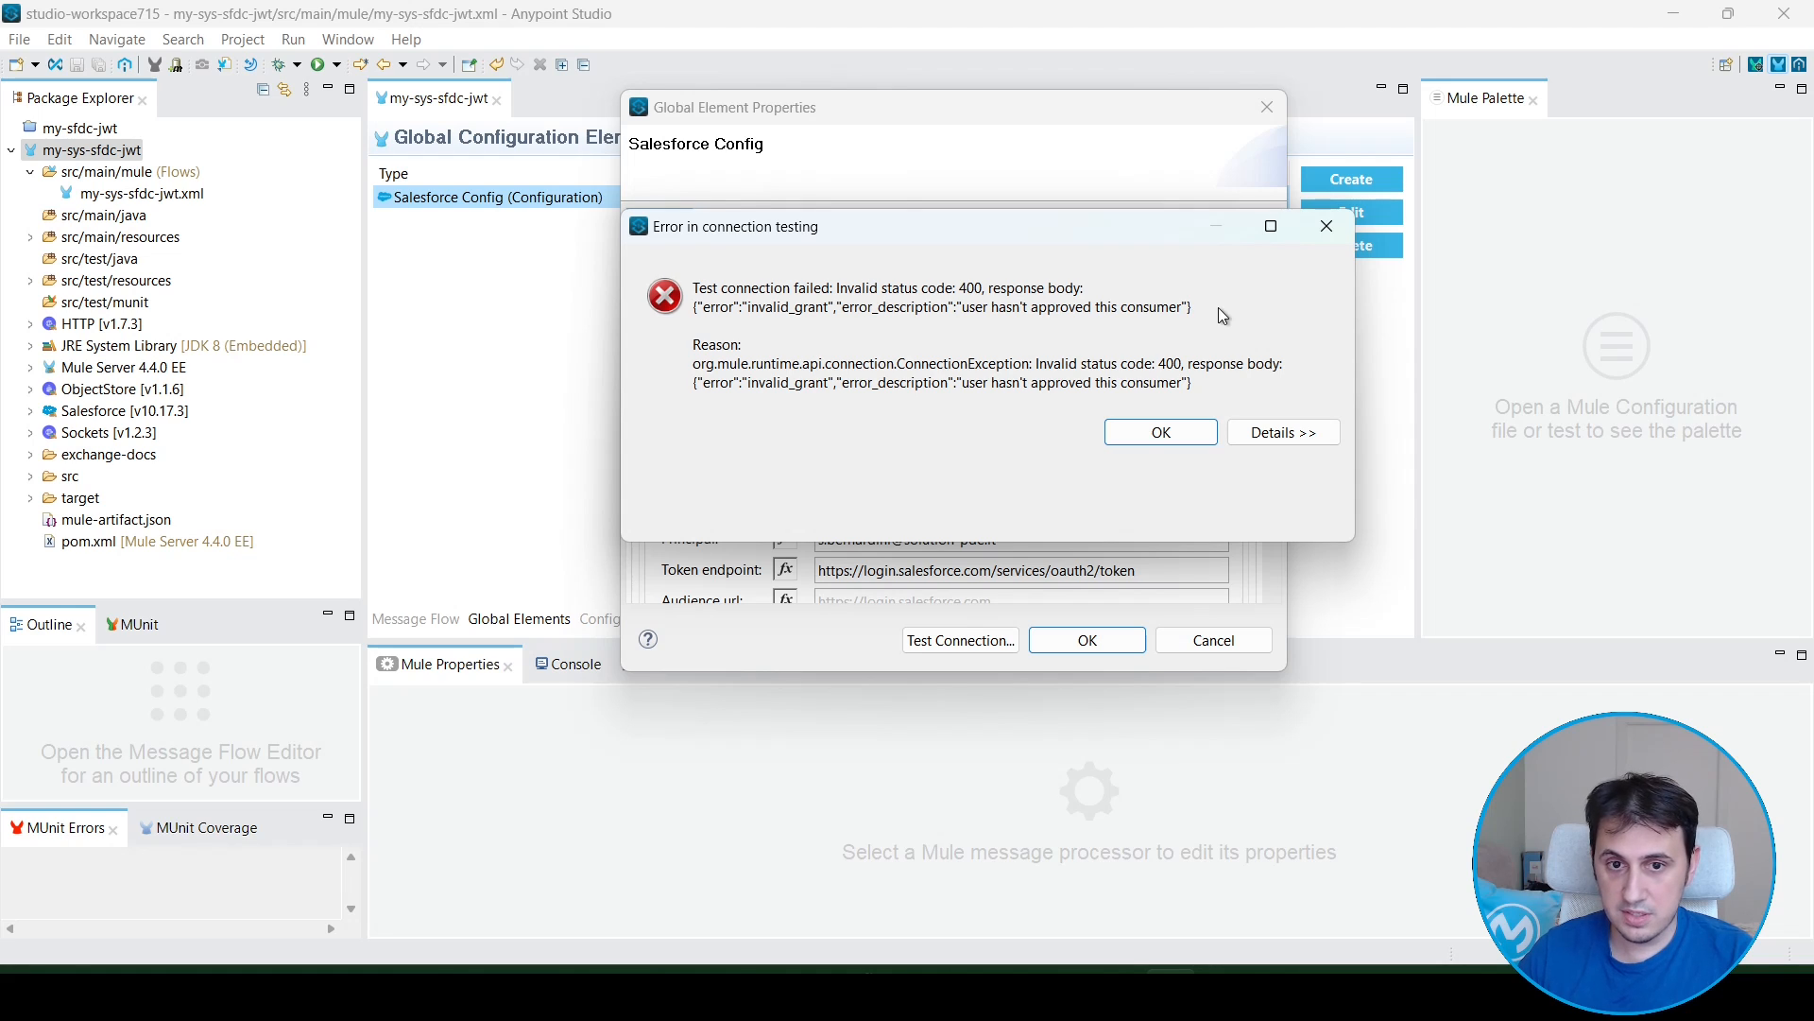
Dismiss the error and open connect_mule_jwt's details from Salesforce App Manager.
{"action": "left_click", "coordinate": [1329, 230]}
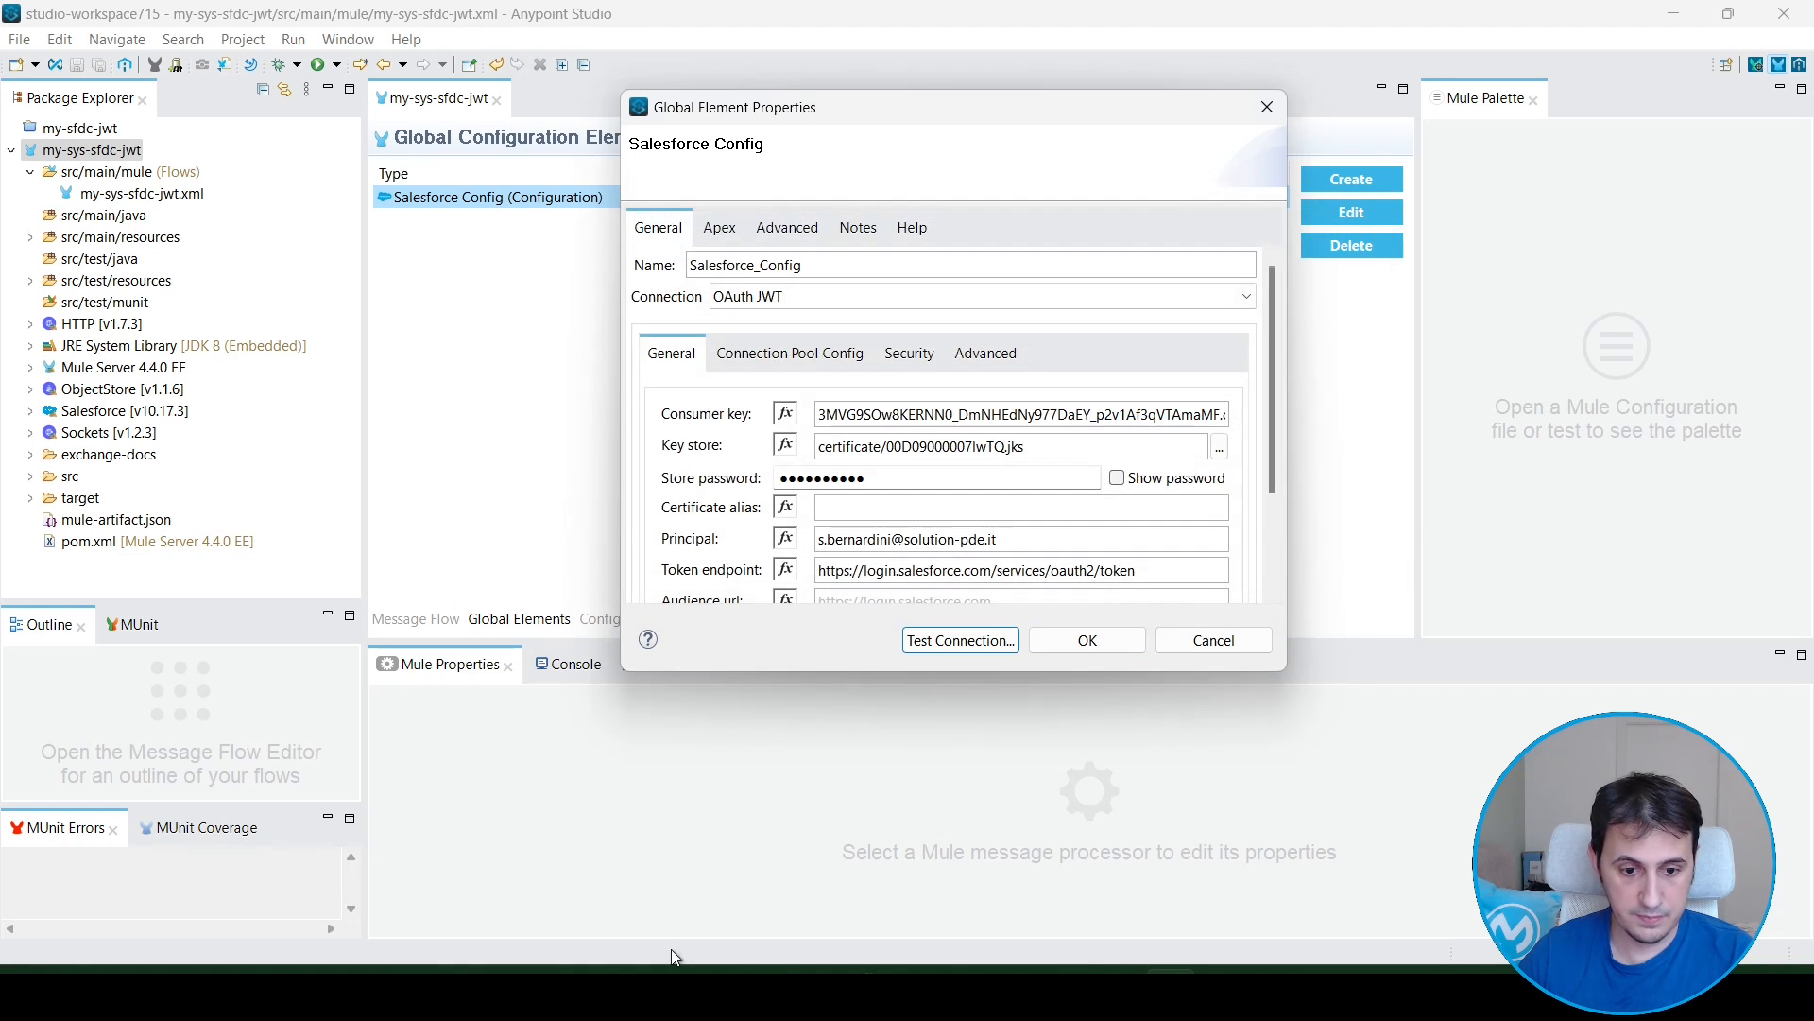
{"action": "left_click", "coordinate": [858, 990]}
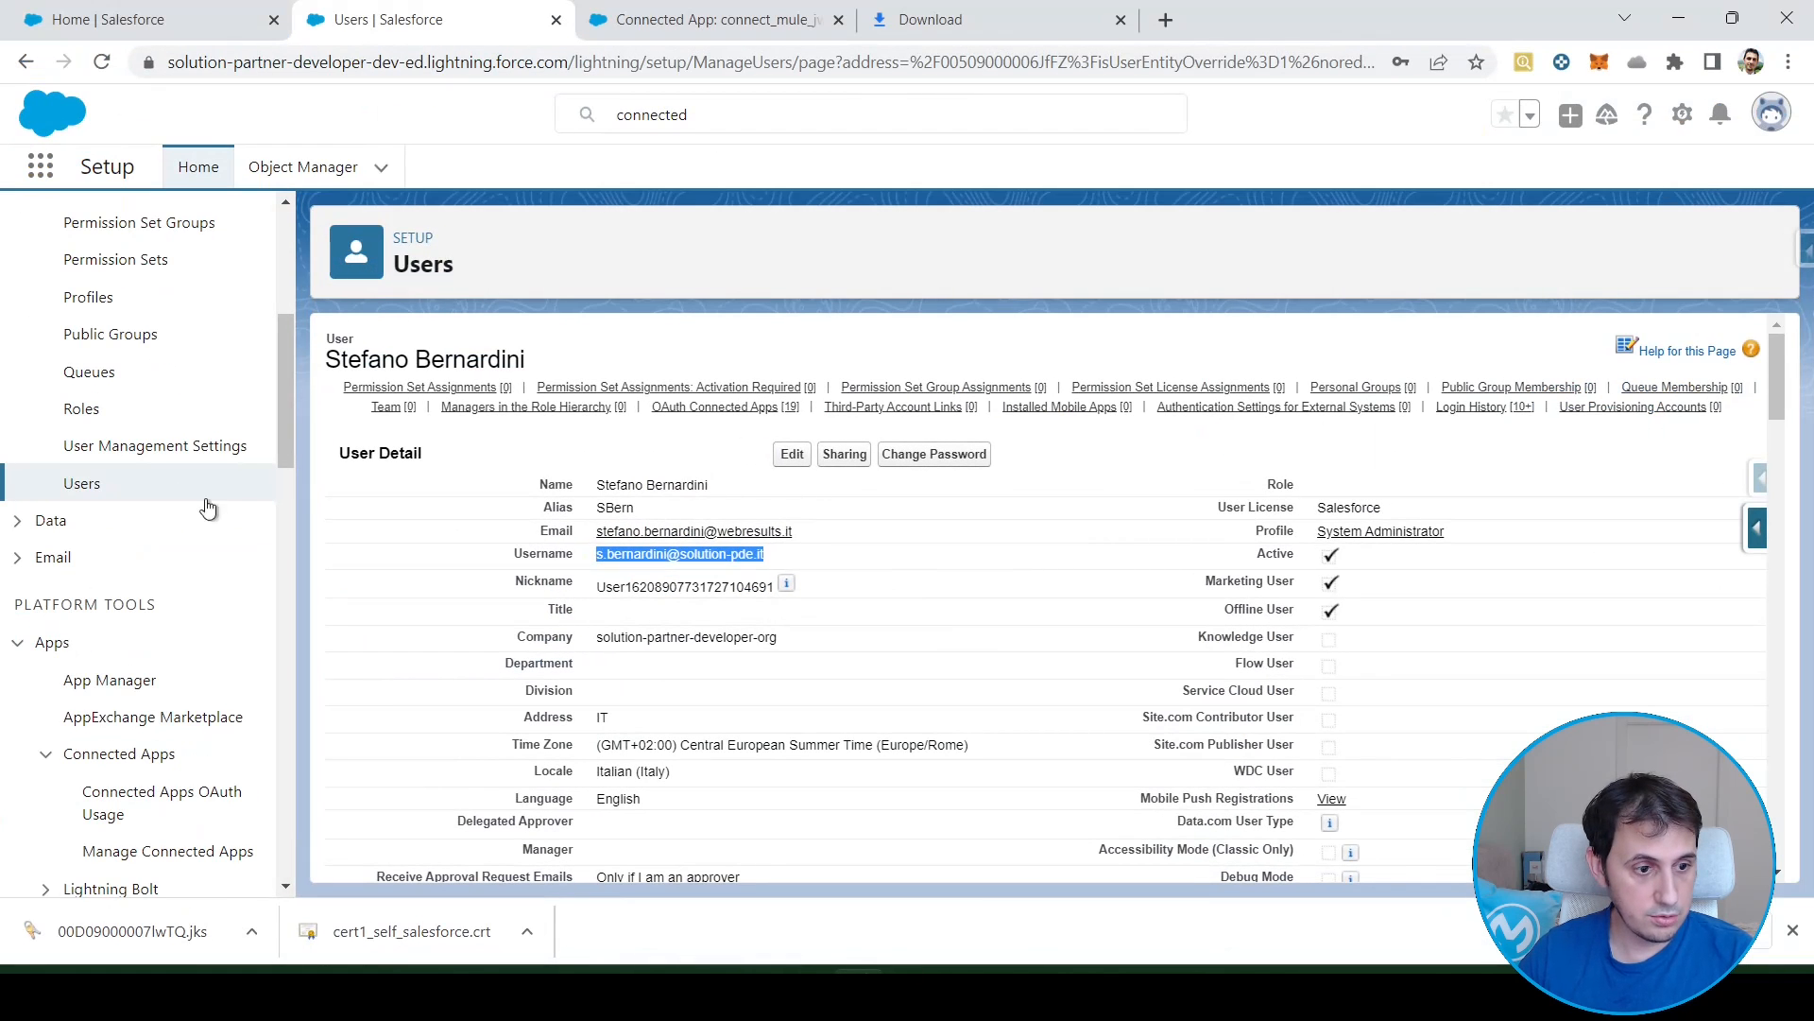
{"action": "scroll", "coordinate": [179, 500], "scroll_direction": "up", "scroll_amount": 5}
{"action": "scroll", "coordinate": [192, 511], "scroll_direction": "down", "scroll_amount": 11}
{"action": "scroll", "coordinate": [191, 508], "scroll_direction": "up", "scroll_amount": 4}
{"action": "left_click", "coordinate": [141, 336]}
{"action": "scroll", "coordinate": [1120, 515], "scroll_direction": "down", "scroll_amount": 2}
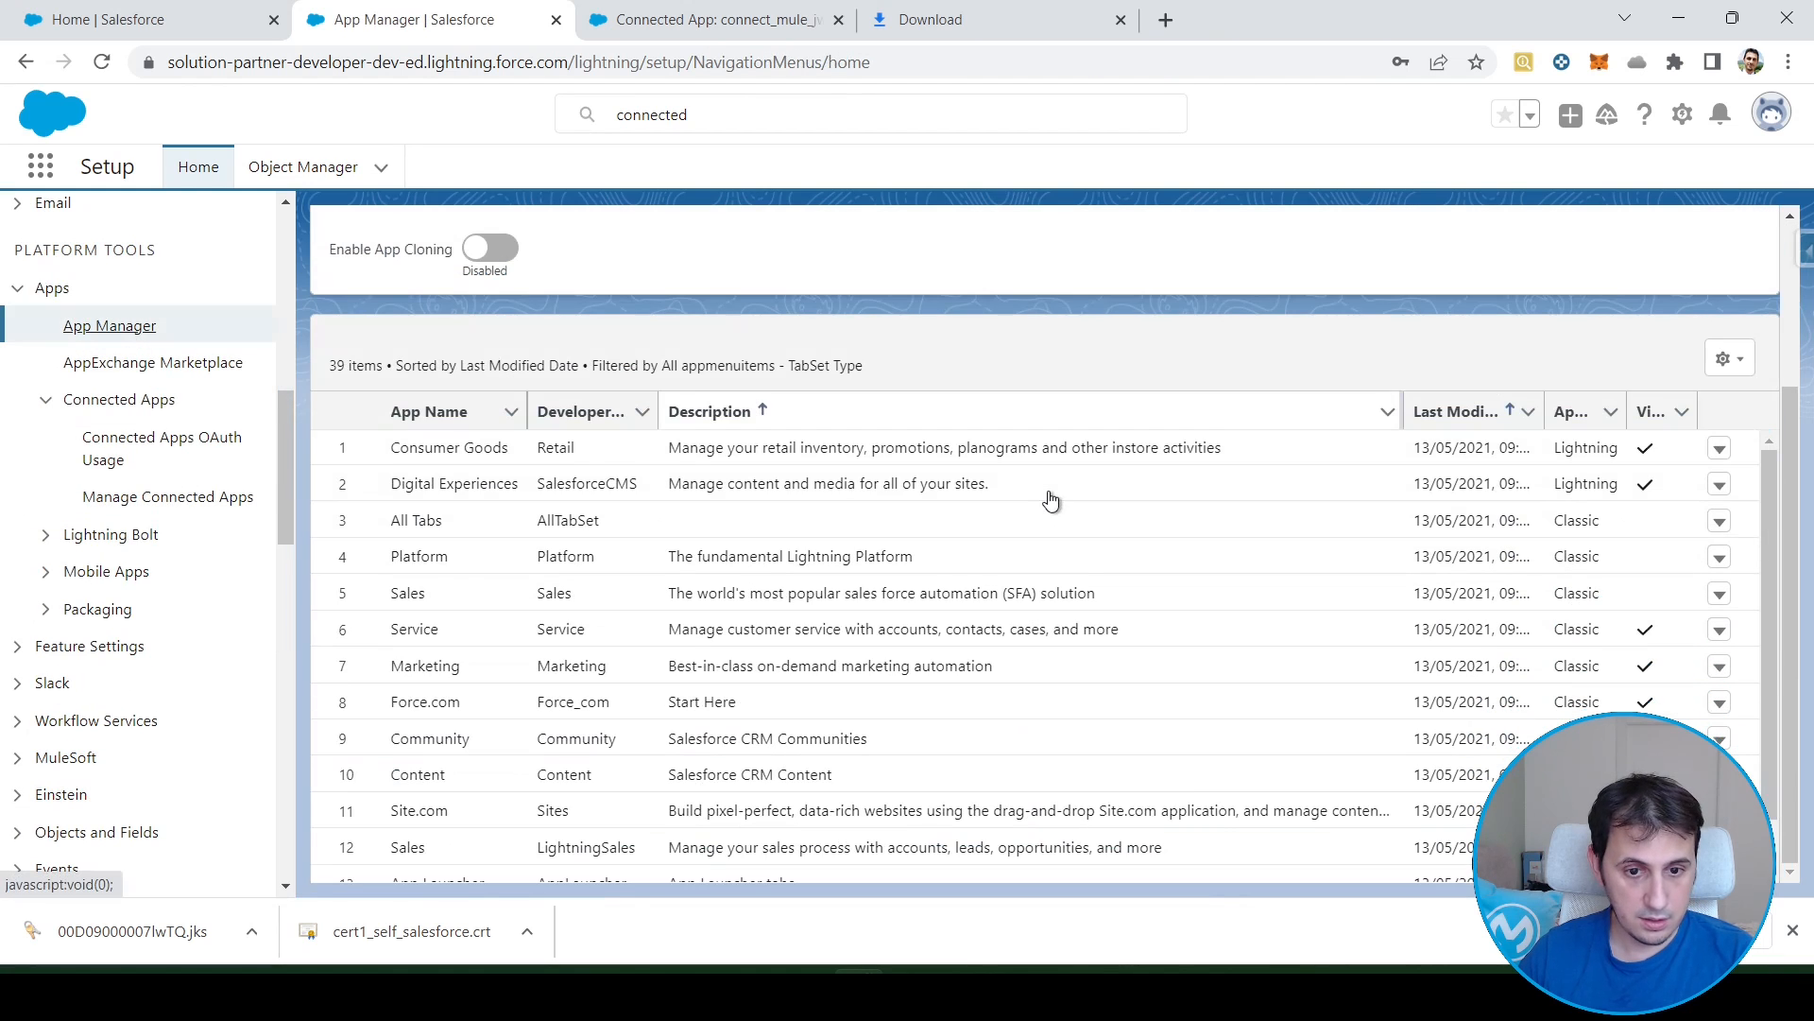
{"action": "scroll", "coordinate": [1102, 541], "scroll_direction": "down", "scroll_amount": 10}
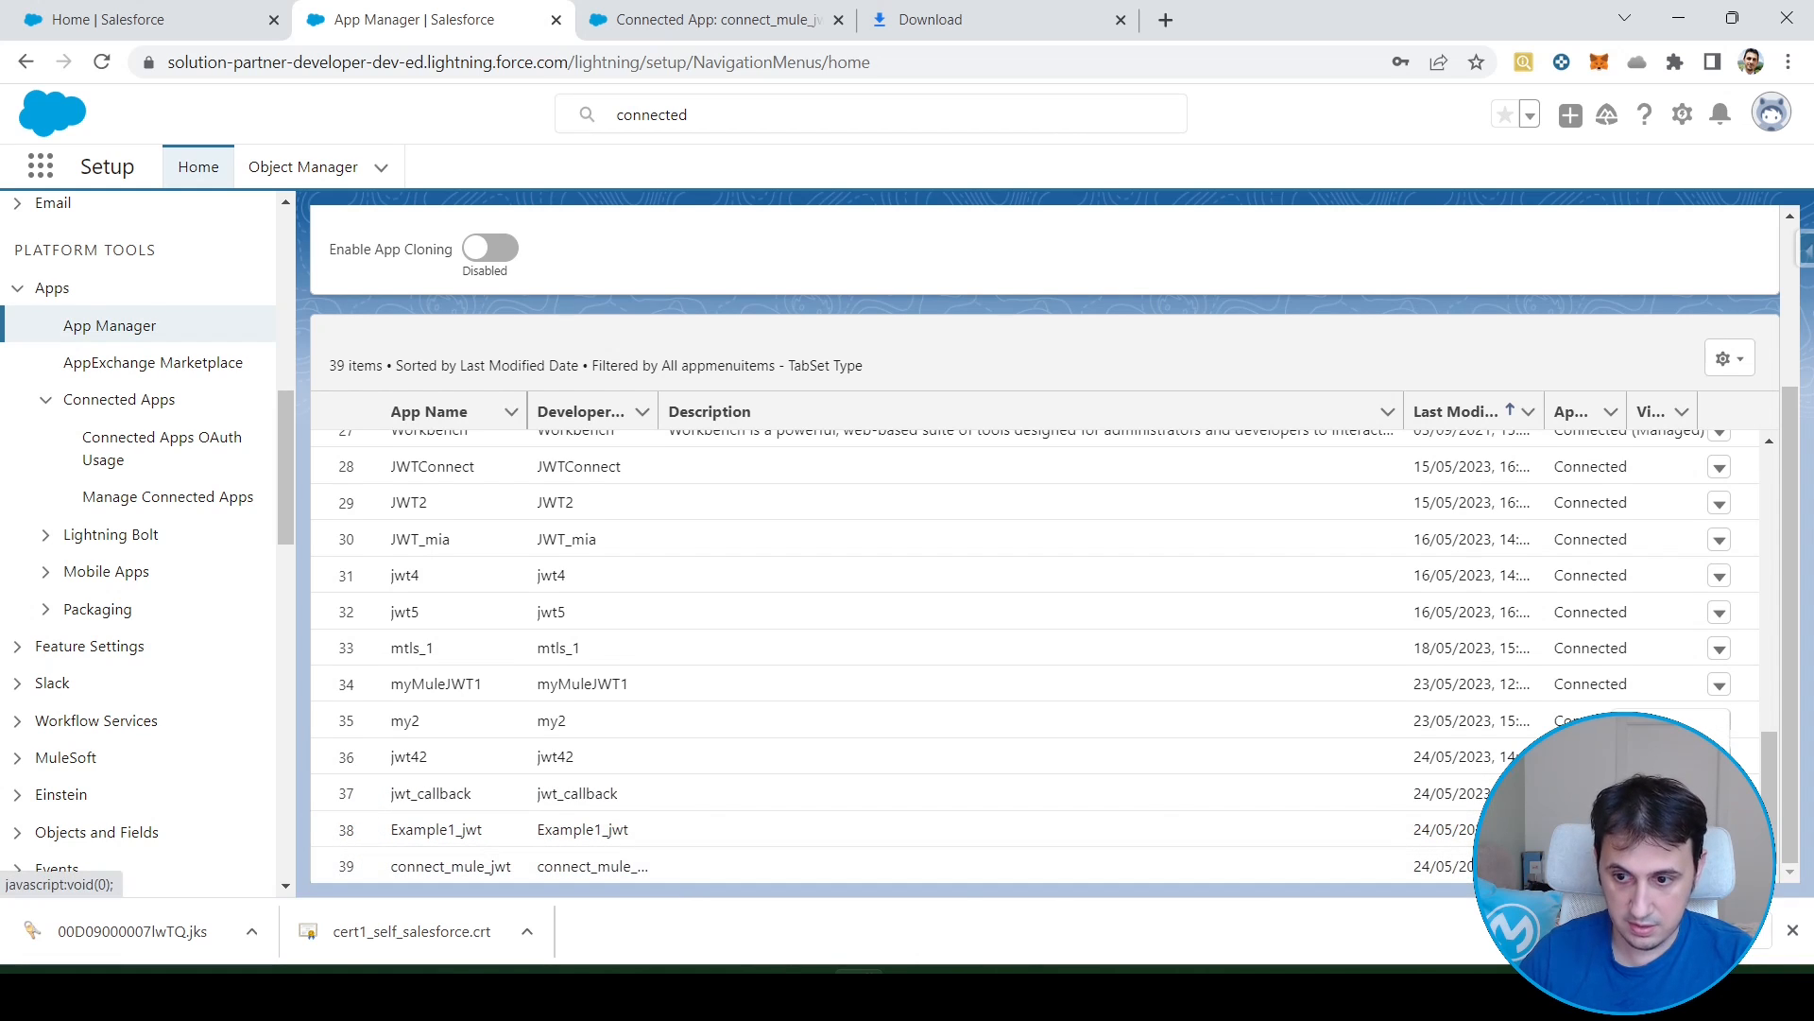
{"action": "left_click", "coordinate": [1671, 820]}
Edit the app's policies to set Permitted Users to 'Admin approved users are pre-authorized' and save.
{"action": "scroll", "coordinate": [919, 649], "scroll_direction": "down", "scroll_amount": 3}
{"action": "scroll", "coordinate": [537, 590], "scroll_direction": "up", "scroll_amount": 1}
{"action": "left_click_drag", "start_coordinate": [479, 581], "coordinate": [563, 582]}
{"action": "left_click", "coordinate": [579, 583]}
{"action": "scroll", "coordinate": [684, 593], "scroll_direction": "up", "scroll_amount": 2}
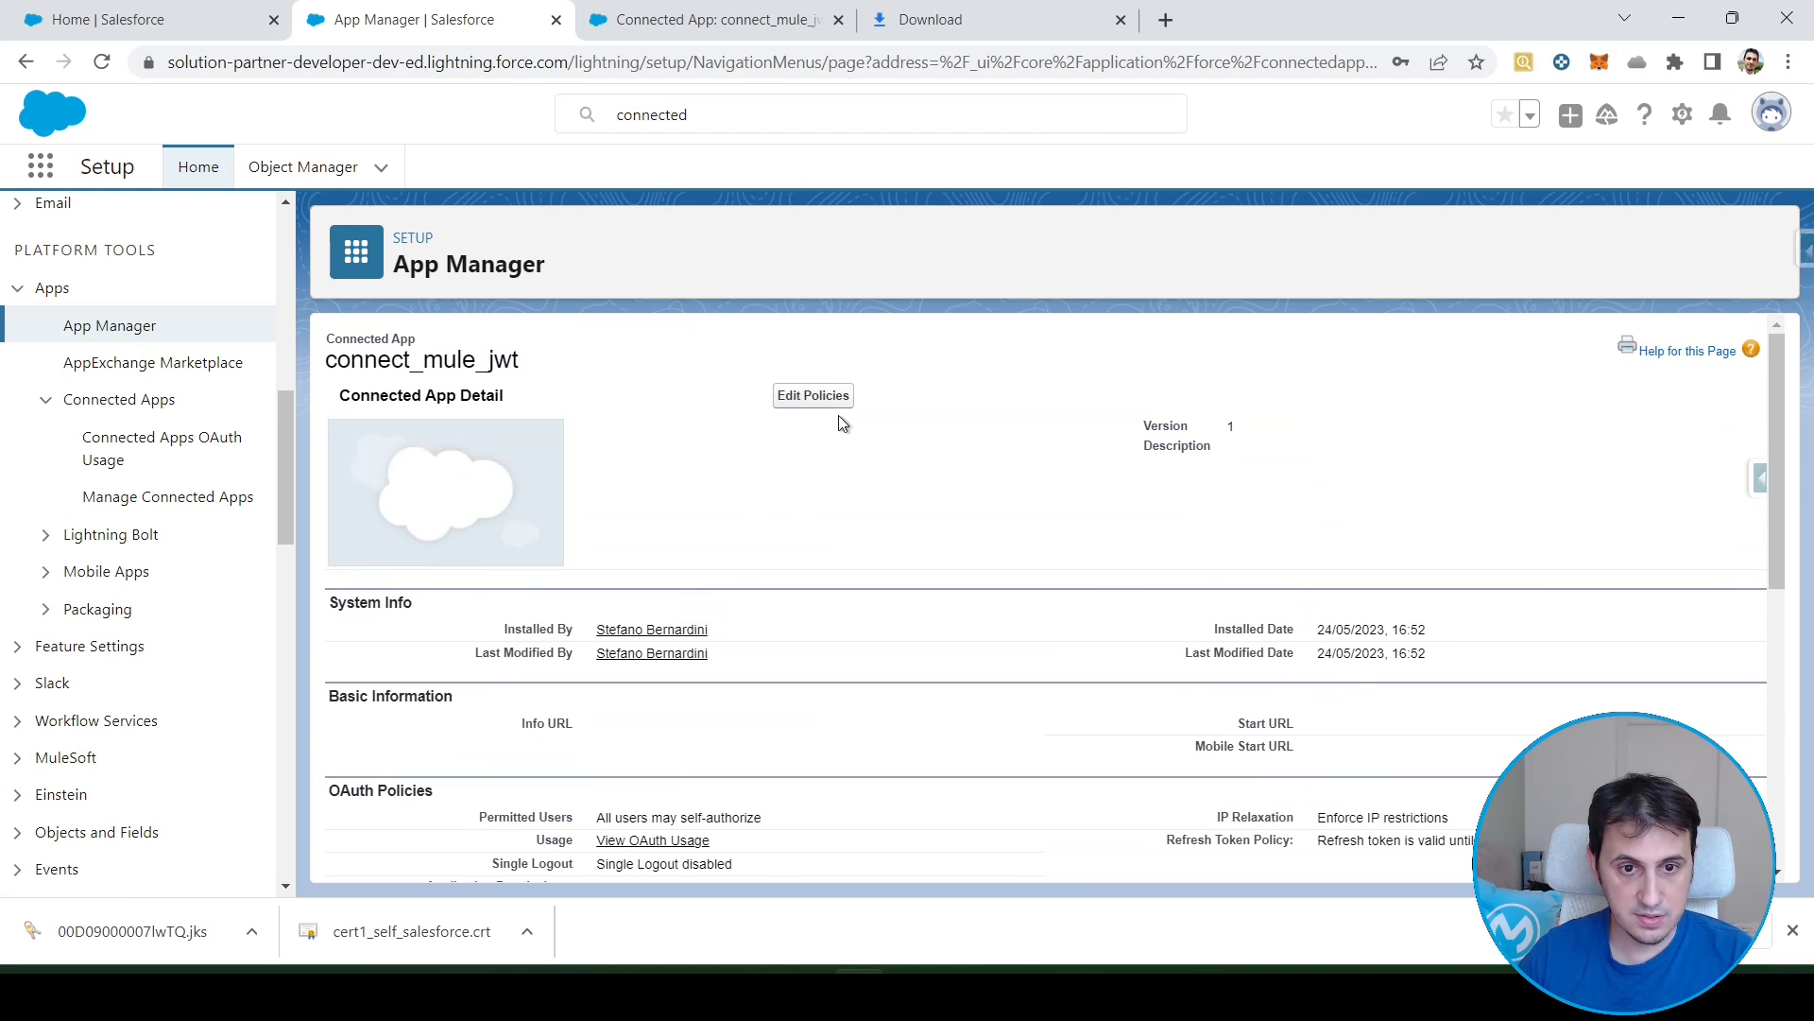
{"action": "left_click", "coordinate": [814, 396]}
{"action": "scroll", "coordinate": [877, 457], "scroll_direction": "down", "scroll_amount": 4}
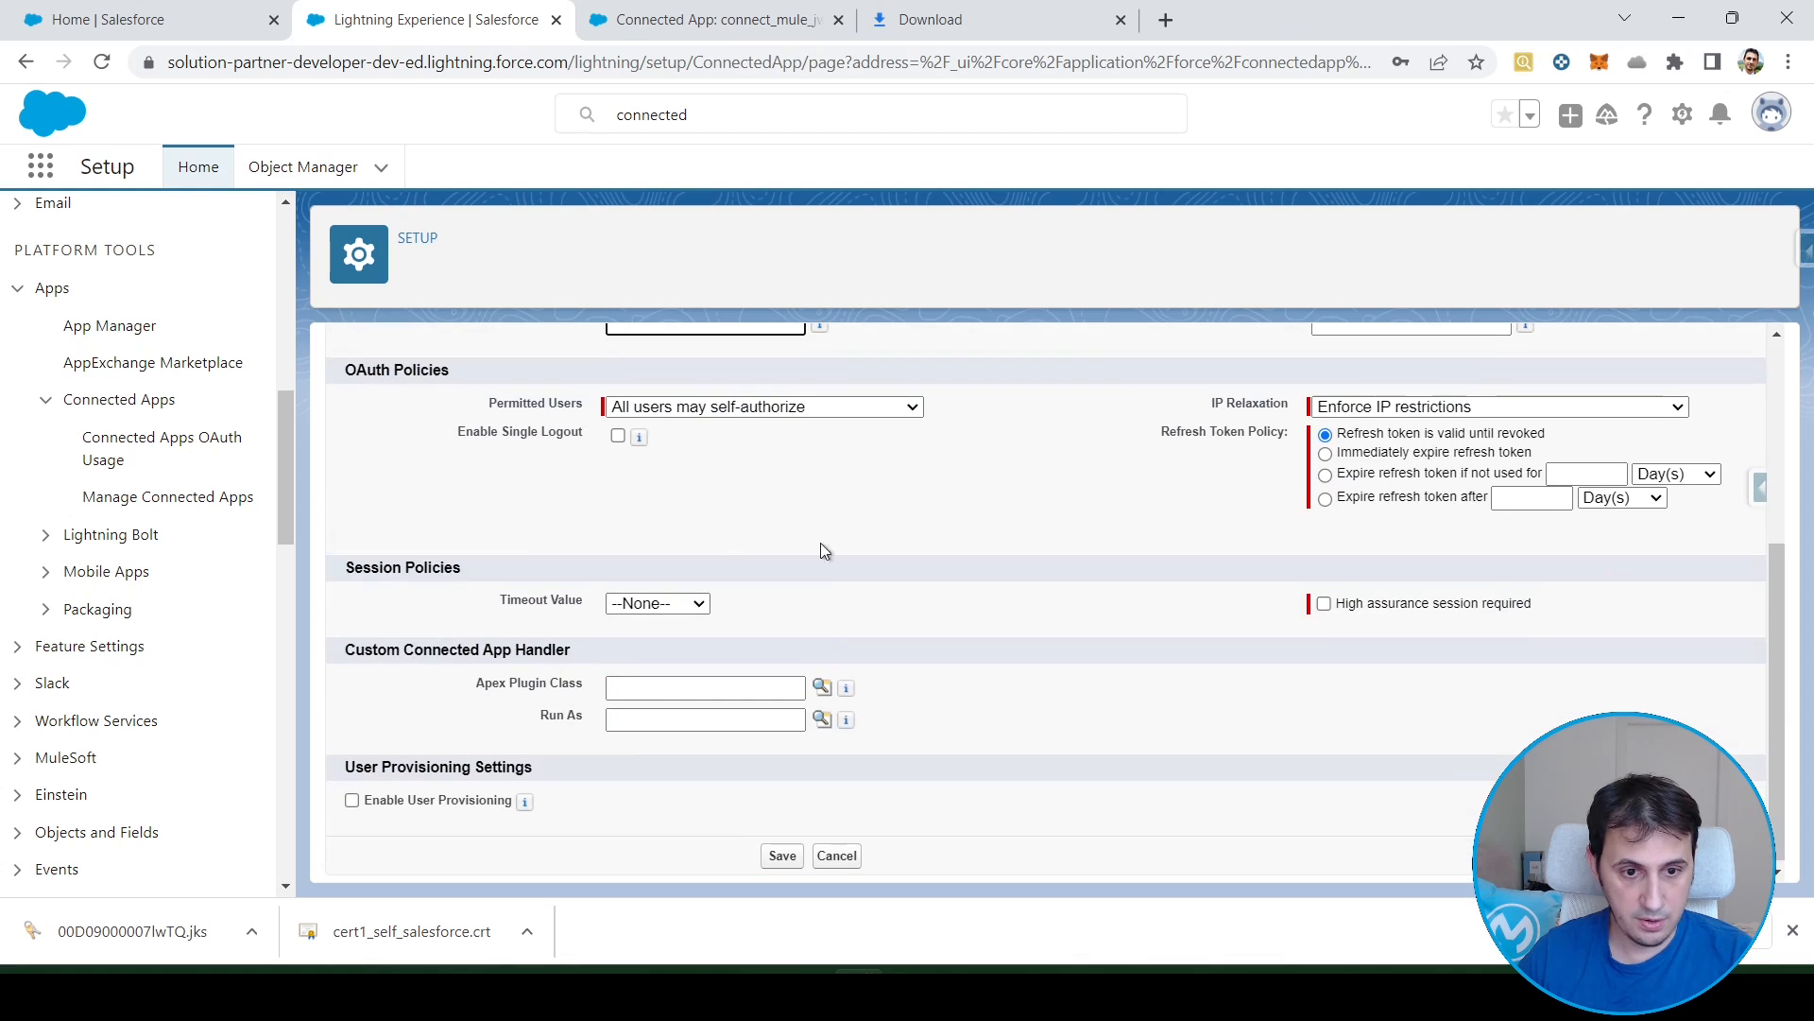
{"action": "left_click", "coordinate": [705, 406]}
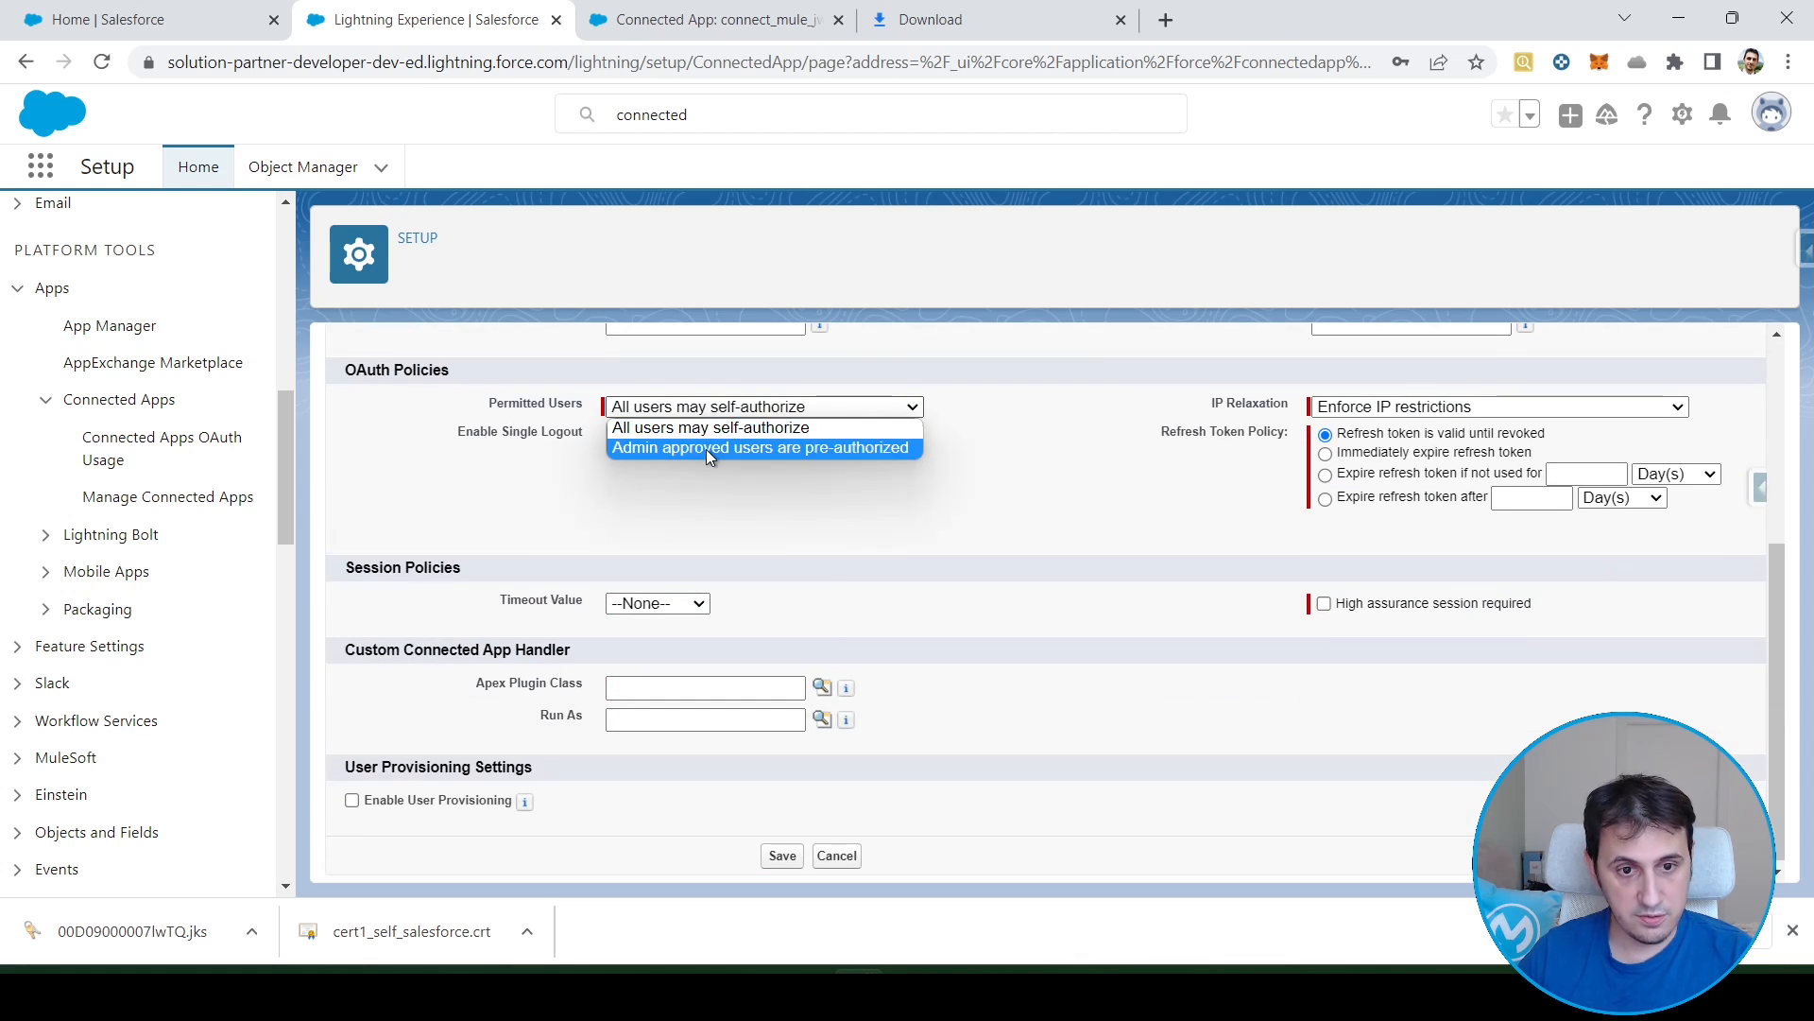
{"action": "left_click", "coordinate": [706, 450]}
{"action": "left_click", "coordinate": [1022, 250]}
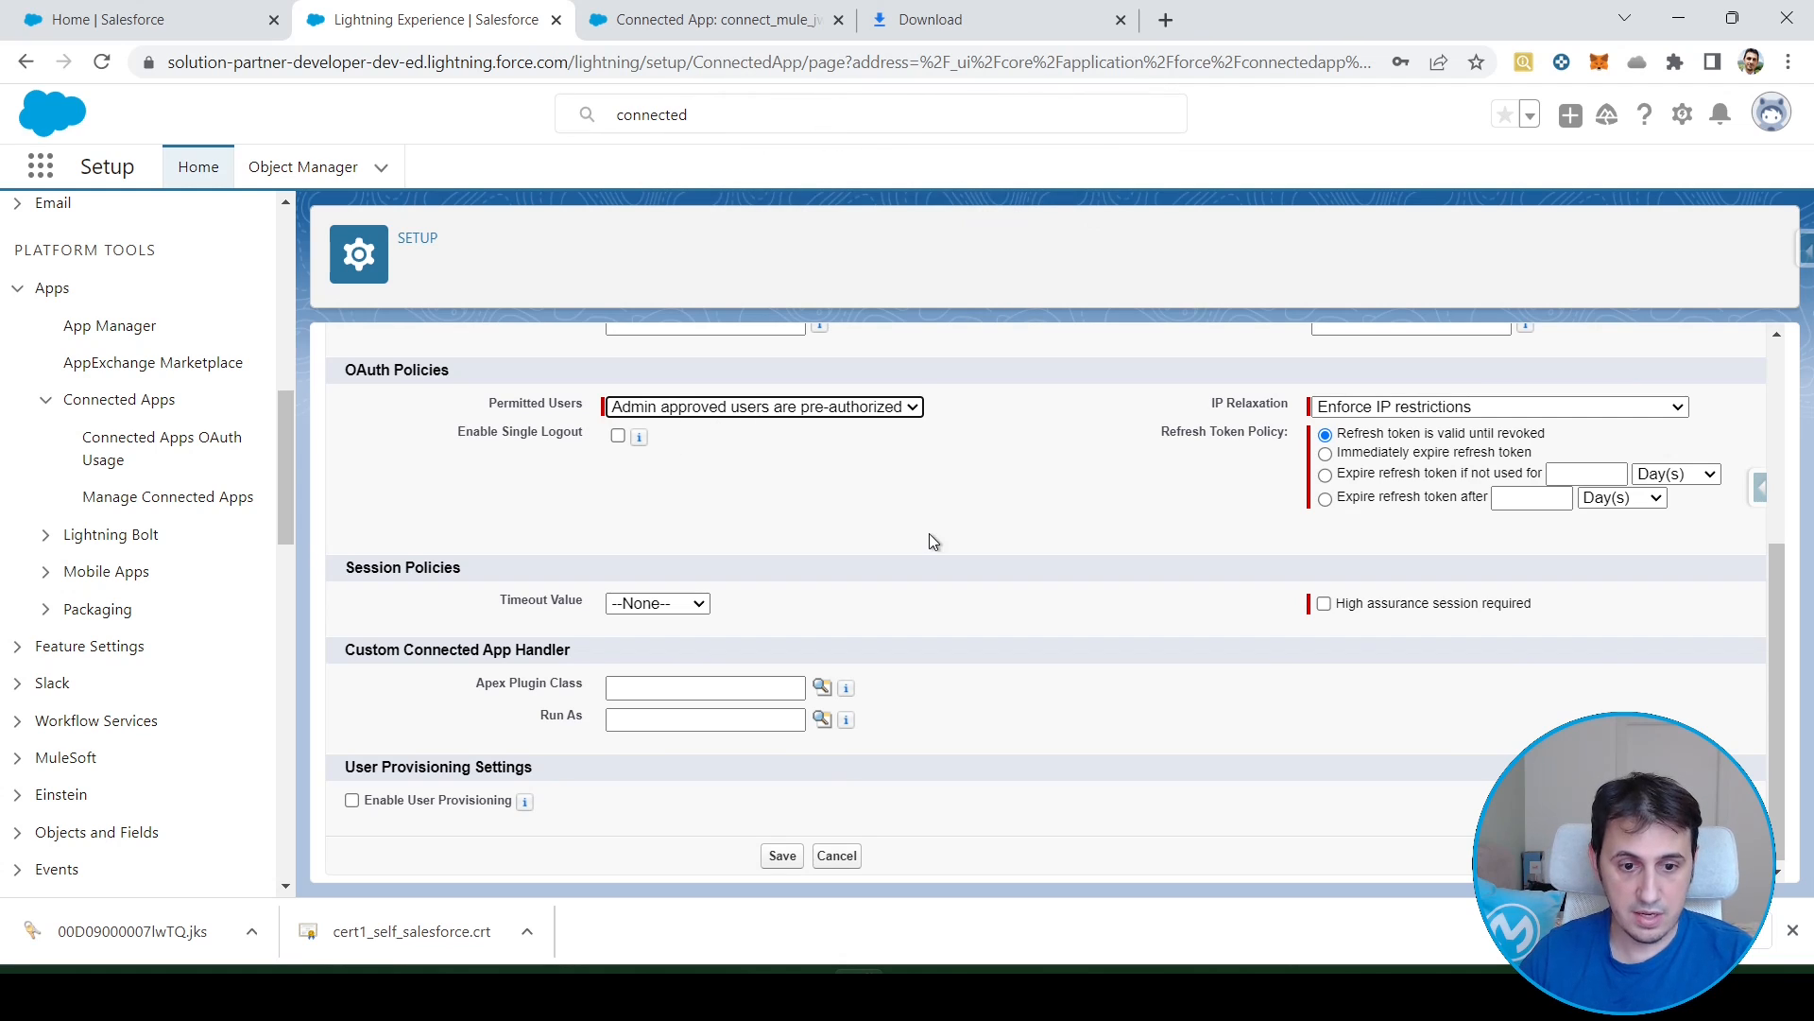
{"action": "left_click", "coordinate": [782, 855]}
{"action": "scroll", "coordinate": [846, 581], "scroll_direction": "down", "scroll_amount": 10}
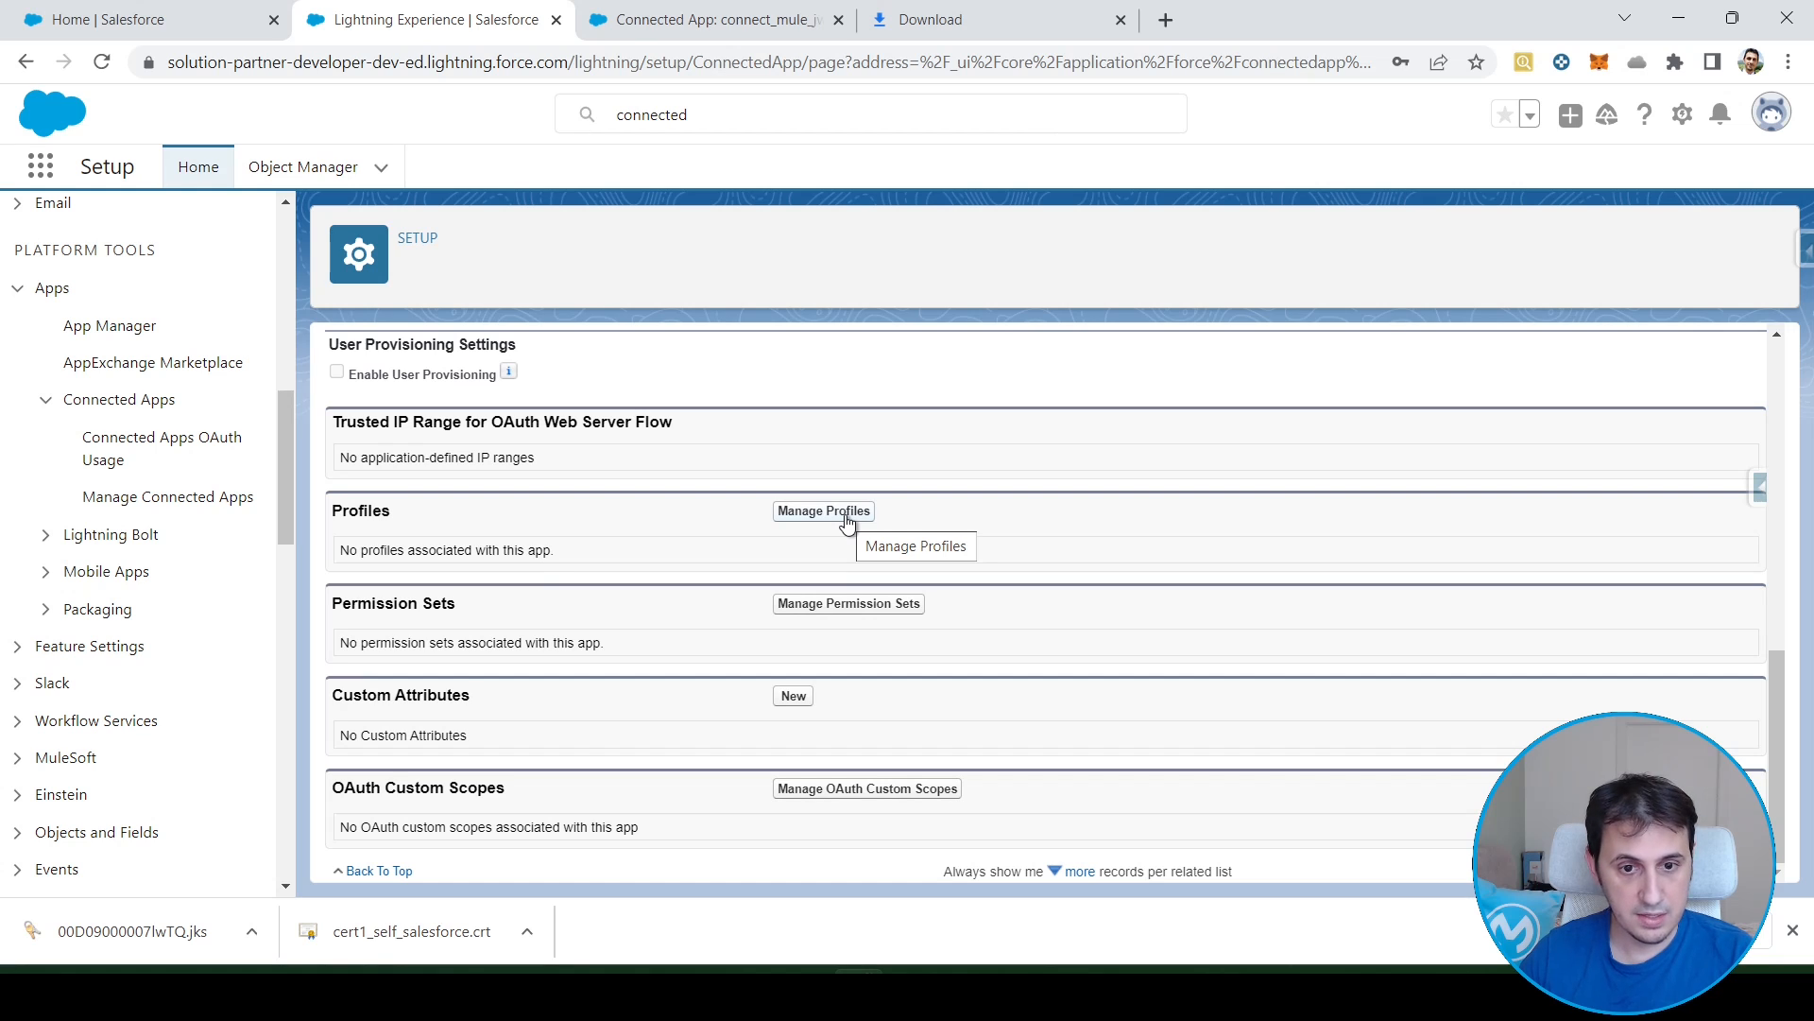
Assign the System Administrator profile to the connect_mule_jwt connected app.
{"action": "left_click", "coordinate": [844, 514]}
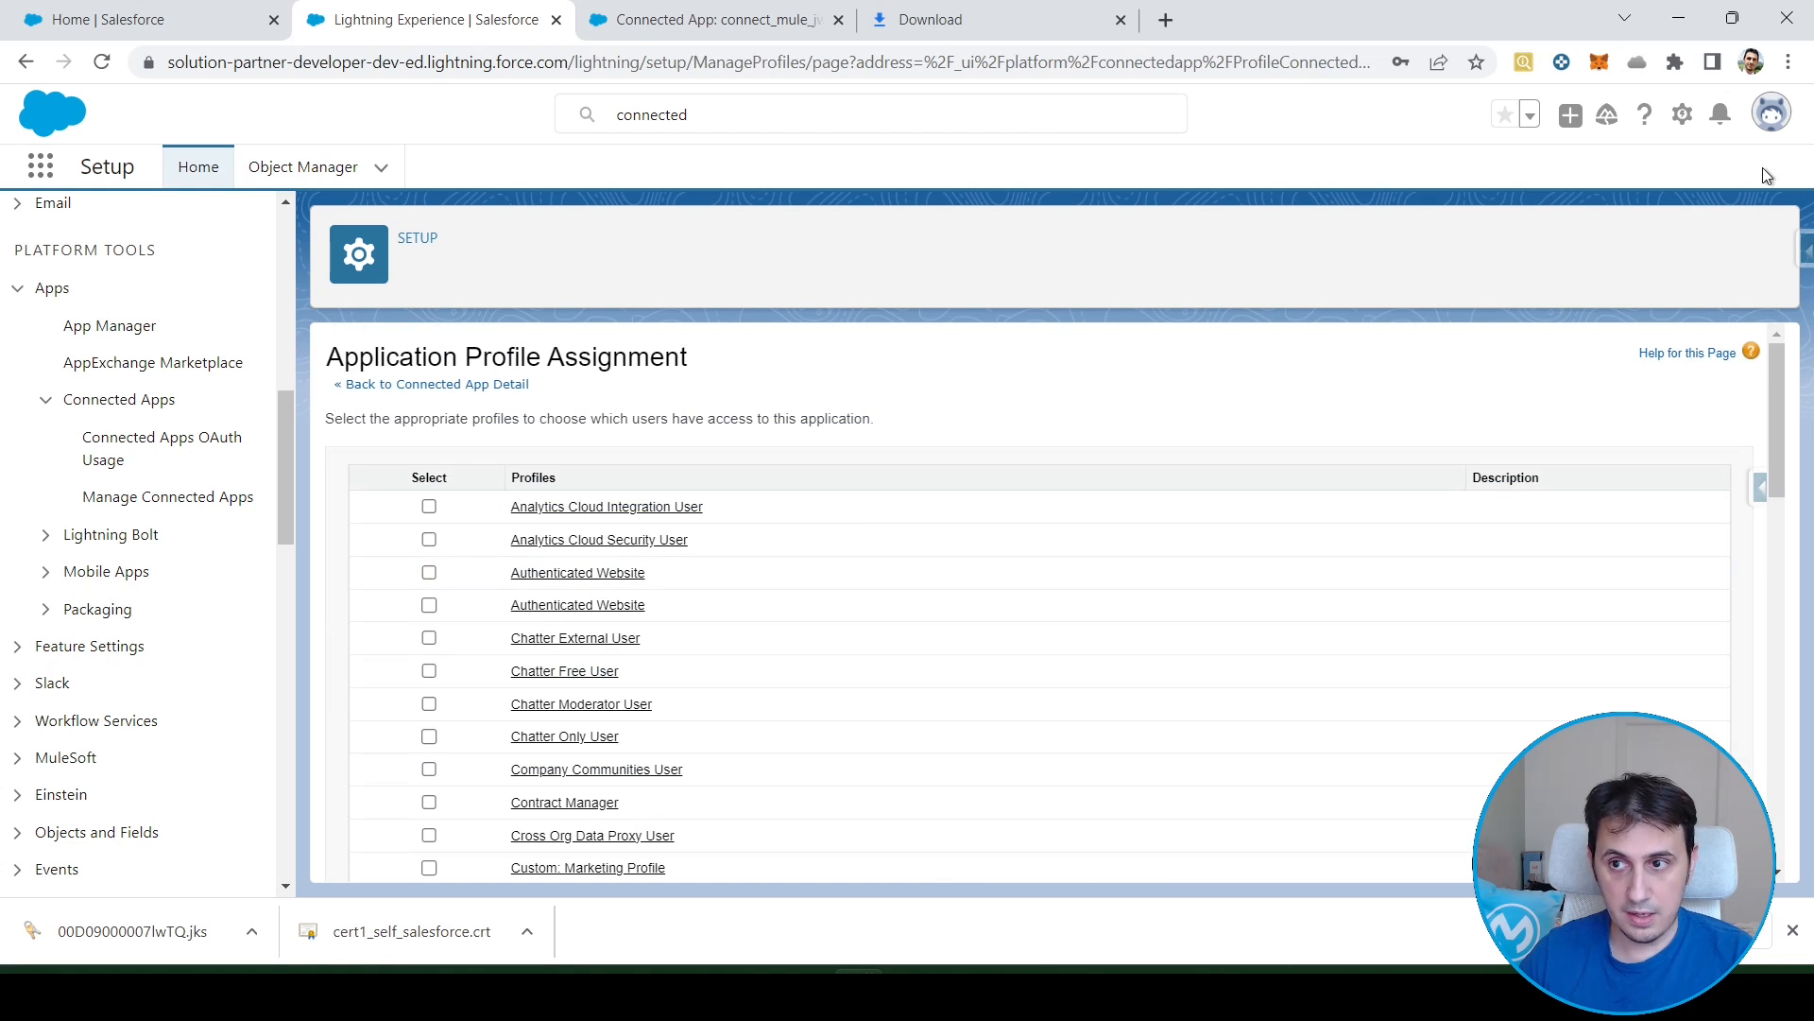
{"action": "scroll", "coordinate": [1092, 624], "scroll_direction": "down", "scroll_amount": 10}
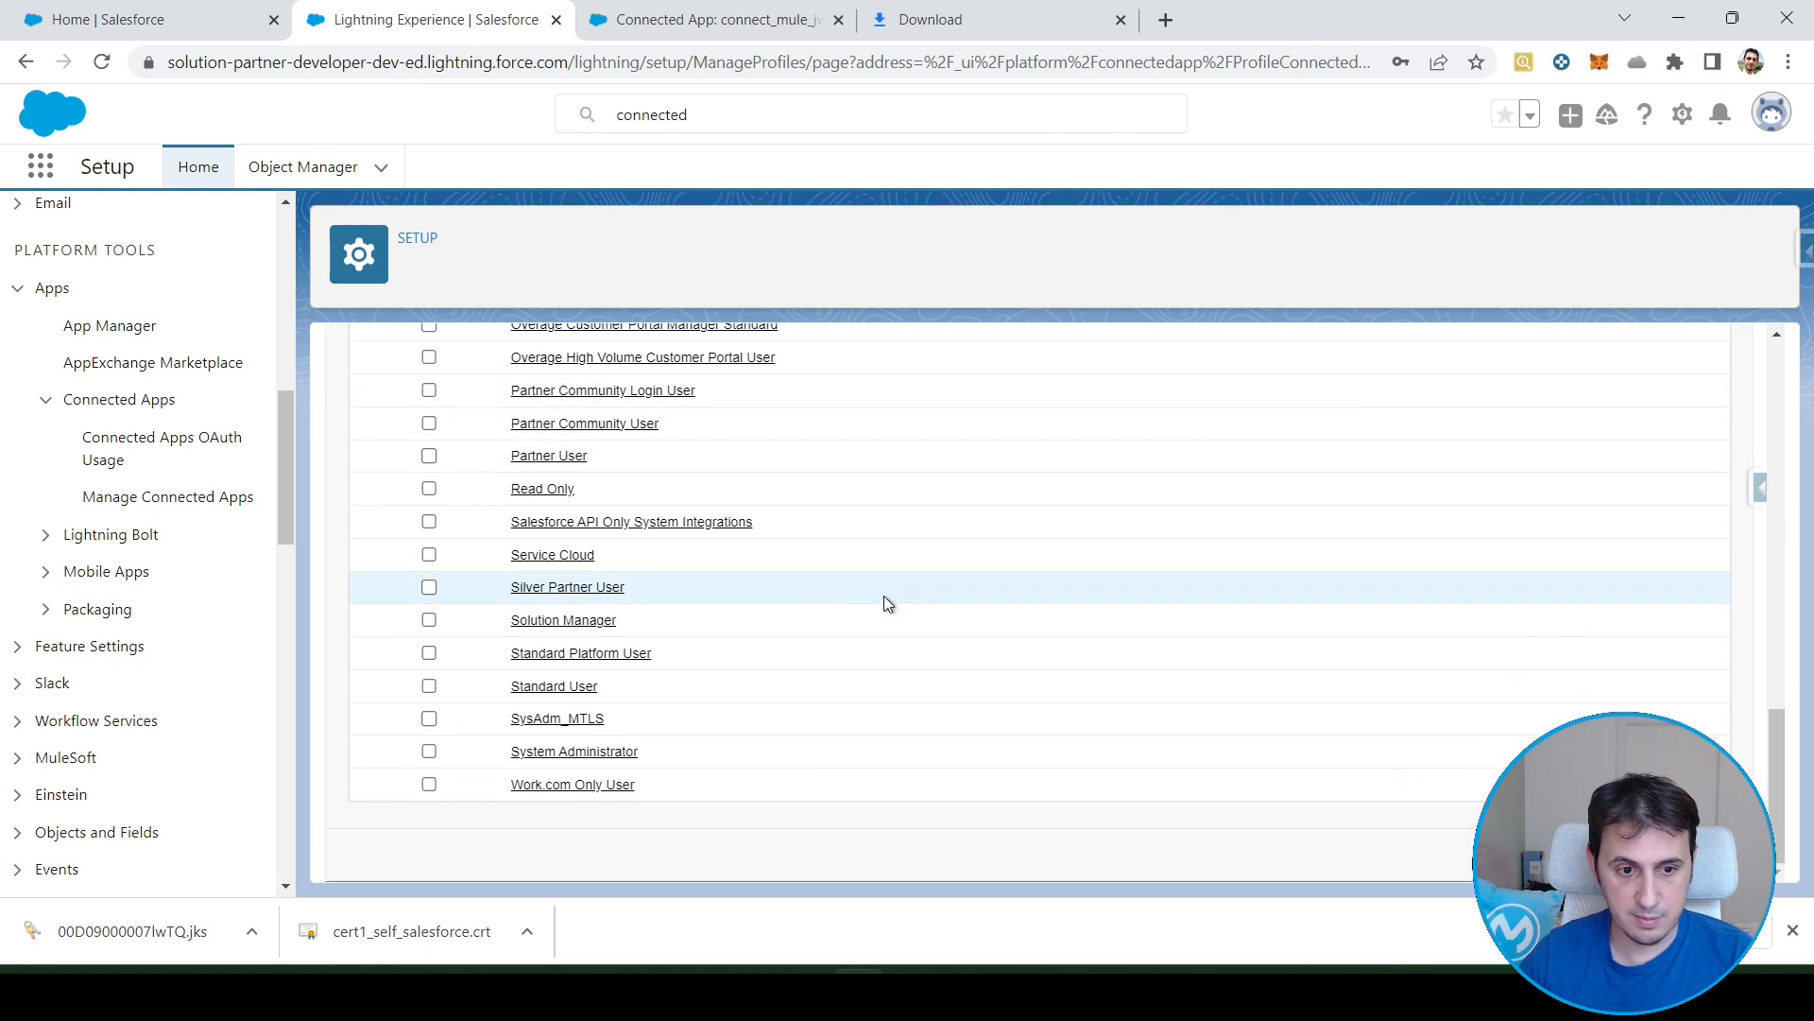
{"action": "left_click", "coordinate": [429, 751]}
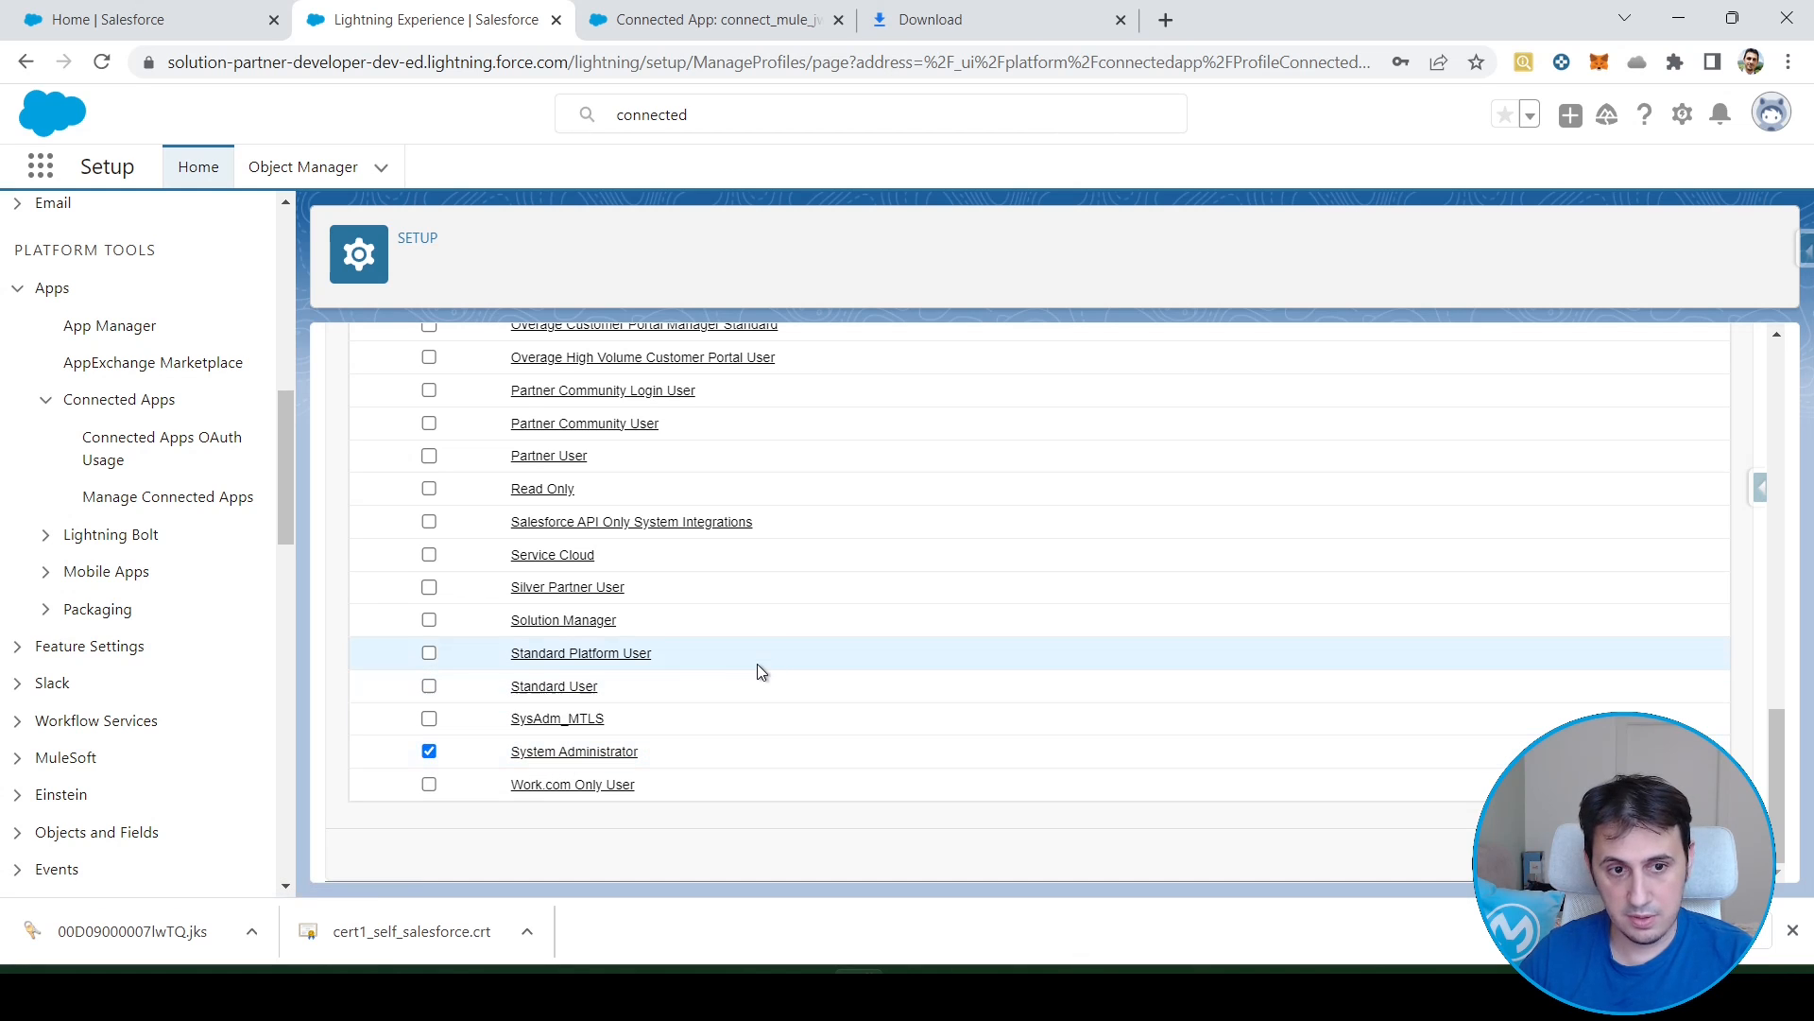
Check the app's Permitted Users setting, then return to Anypoint Studio's Salesforce Config properties.
{"action": "scroll", "coordinate": [759, 666], "scroll_direction": "up", "scroll_amount": 5}
{"action": "scroll", "coordinate": [761, 666], "scroll_direction": "up", "scroll_amount": 8}
{"action": "scroll", "coordinate": [762, 661], "scroll_direction": "down", "scroll_amount": 15}
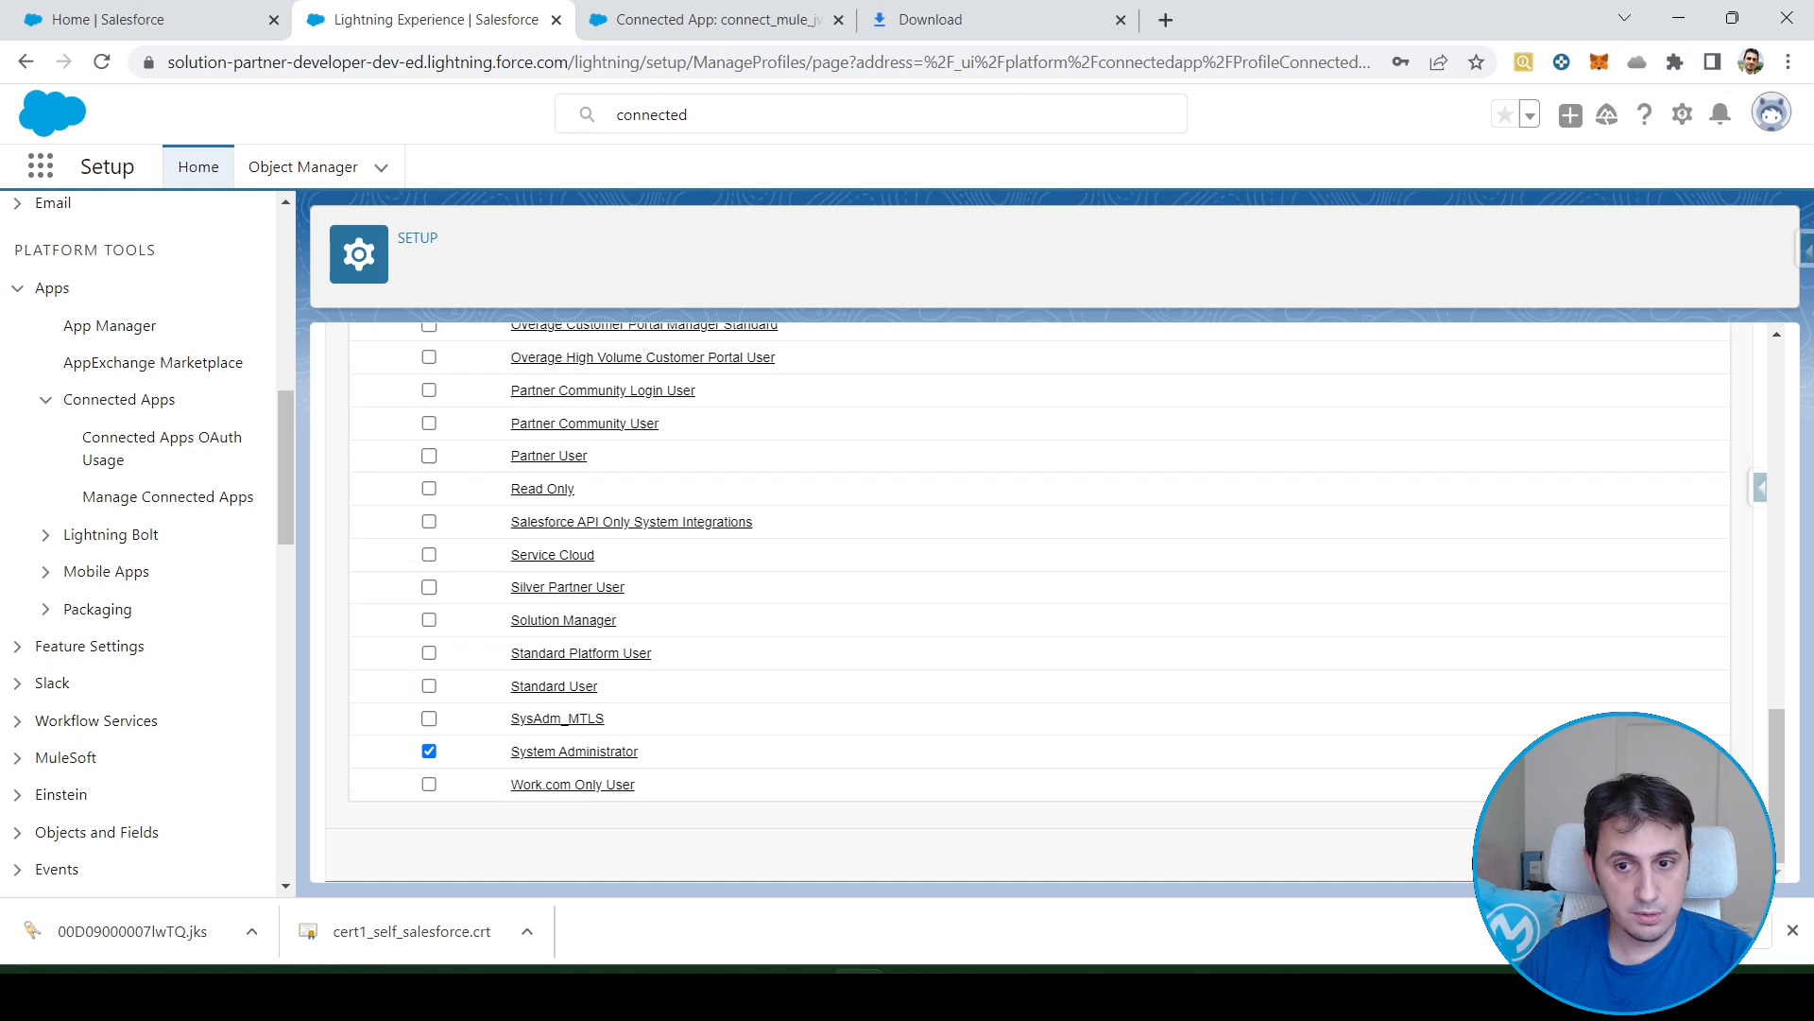
{"action": "scroll", "coordinate": [875, 484], "scroll_direction": "down", "scroll_amount": 10}
{"action": "scroll", "coordinate": [875, 484], "scroll_direction": "up", "scroll_amount": 7}
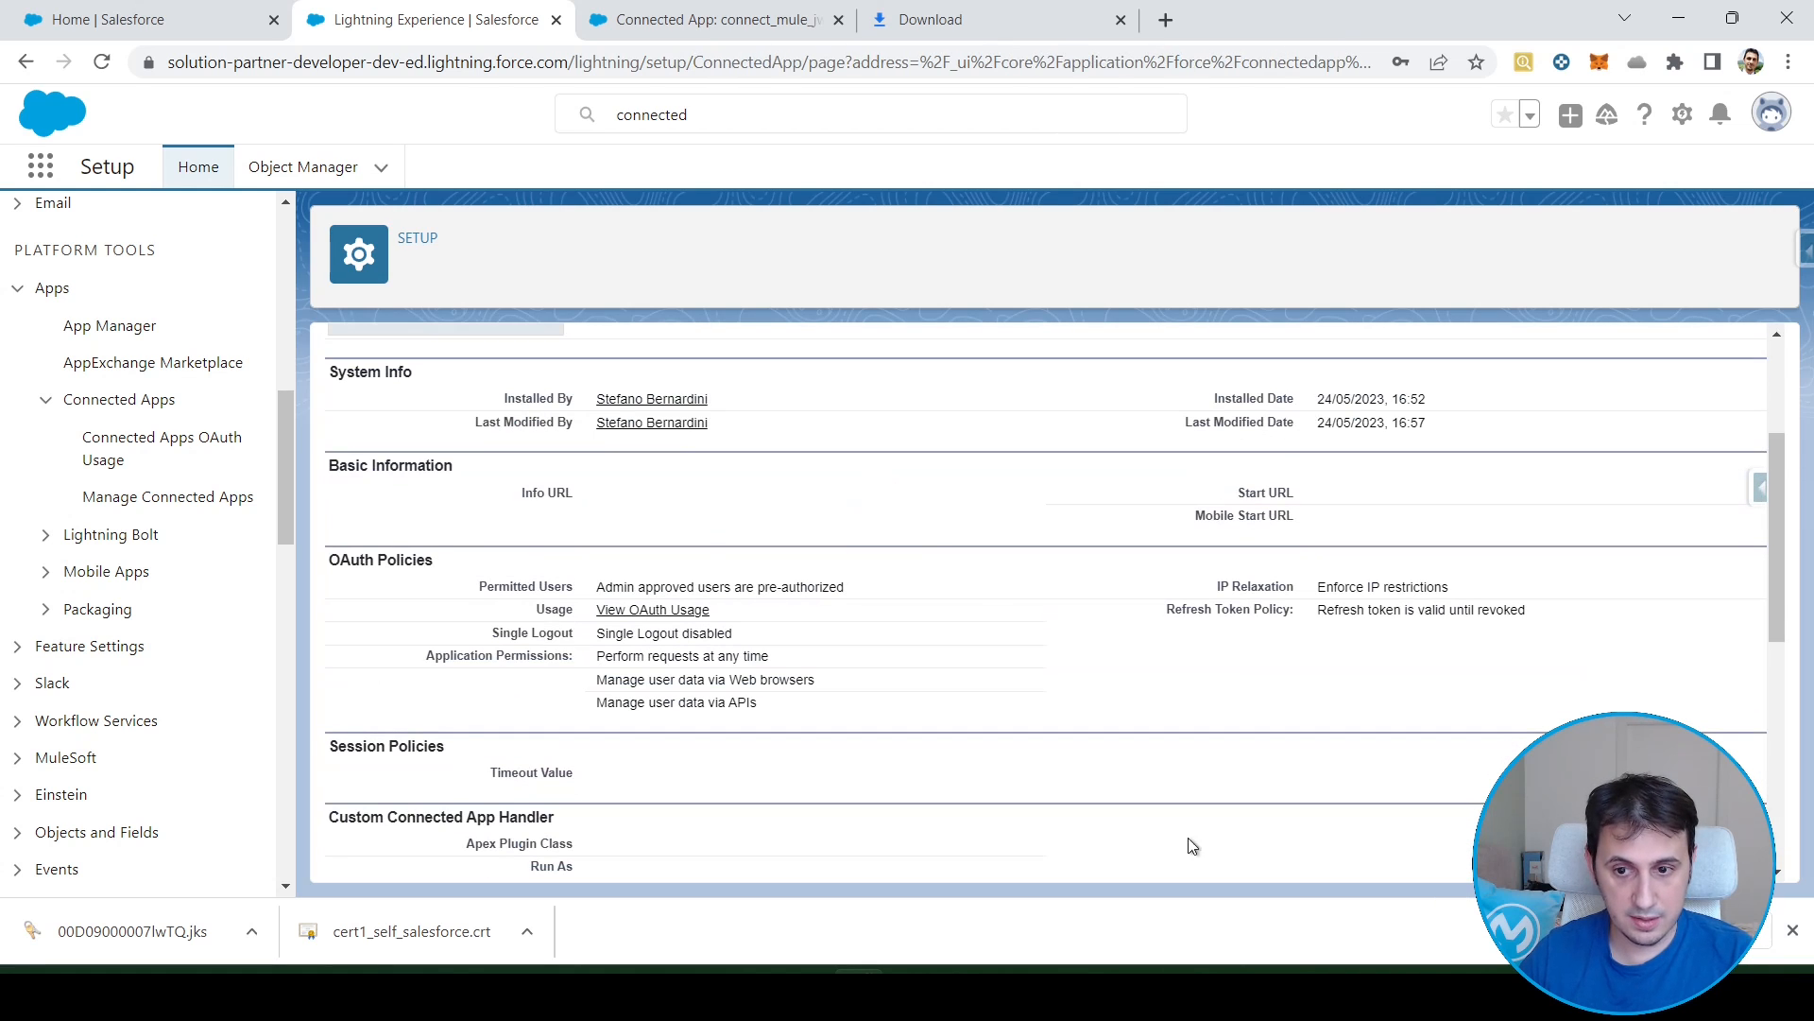
{"action": "left_click", "coordinate": [1171, 992]}
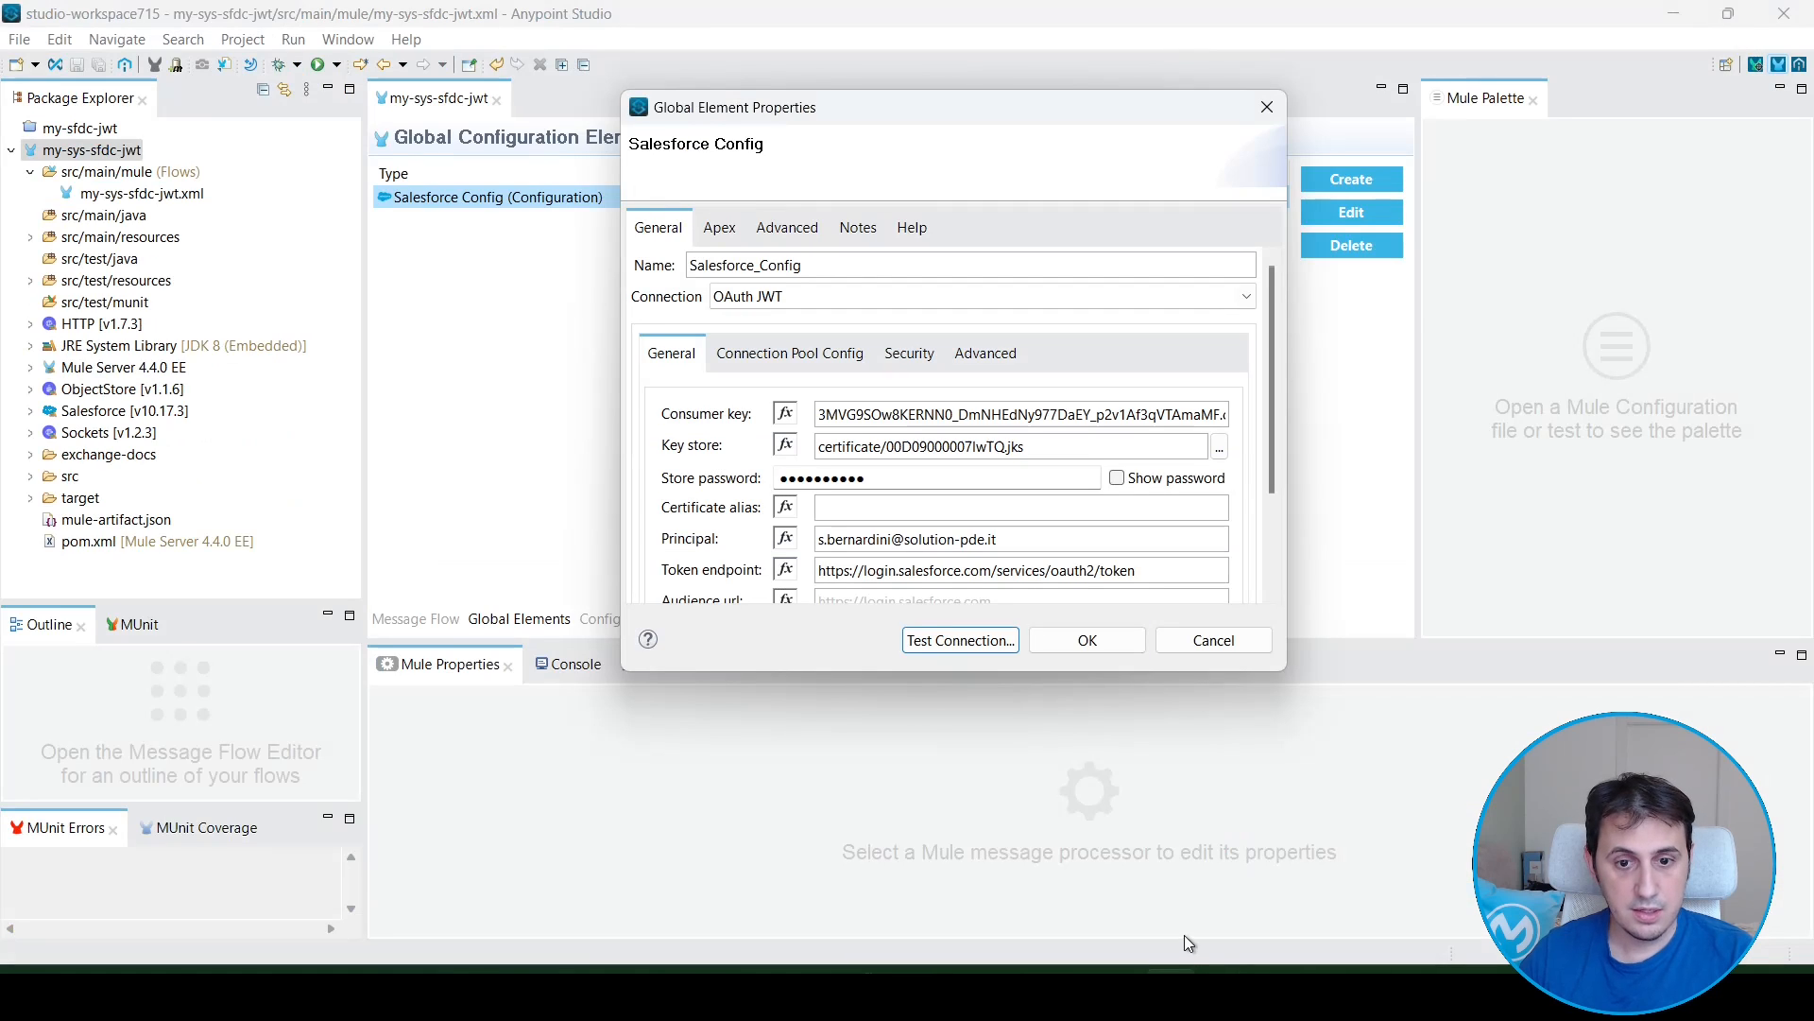
Test the Salesforce_Config connection, acknowledge the success message, and close its properties with OK.
{"action": "left_click_drag", "start_coordinate": [874, 111], "coordinate": [772, 100]}
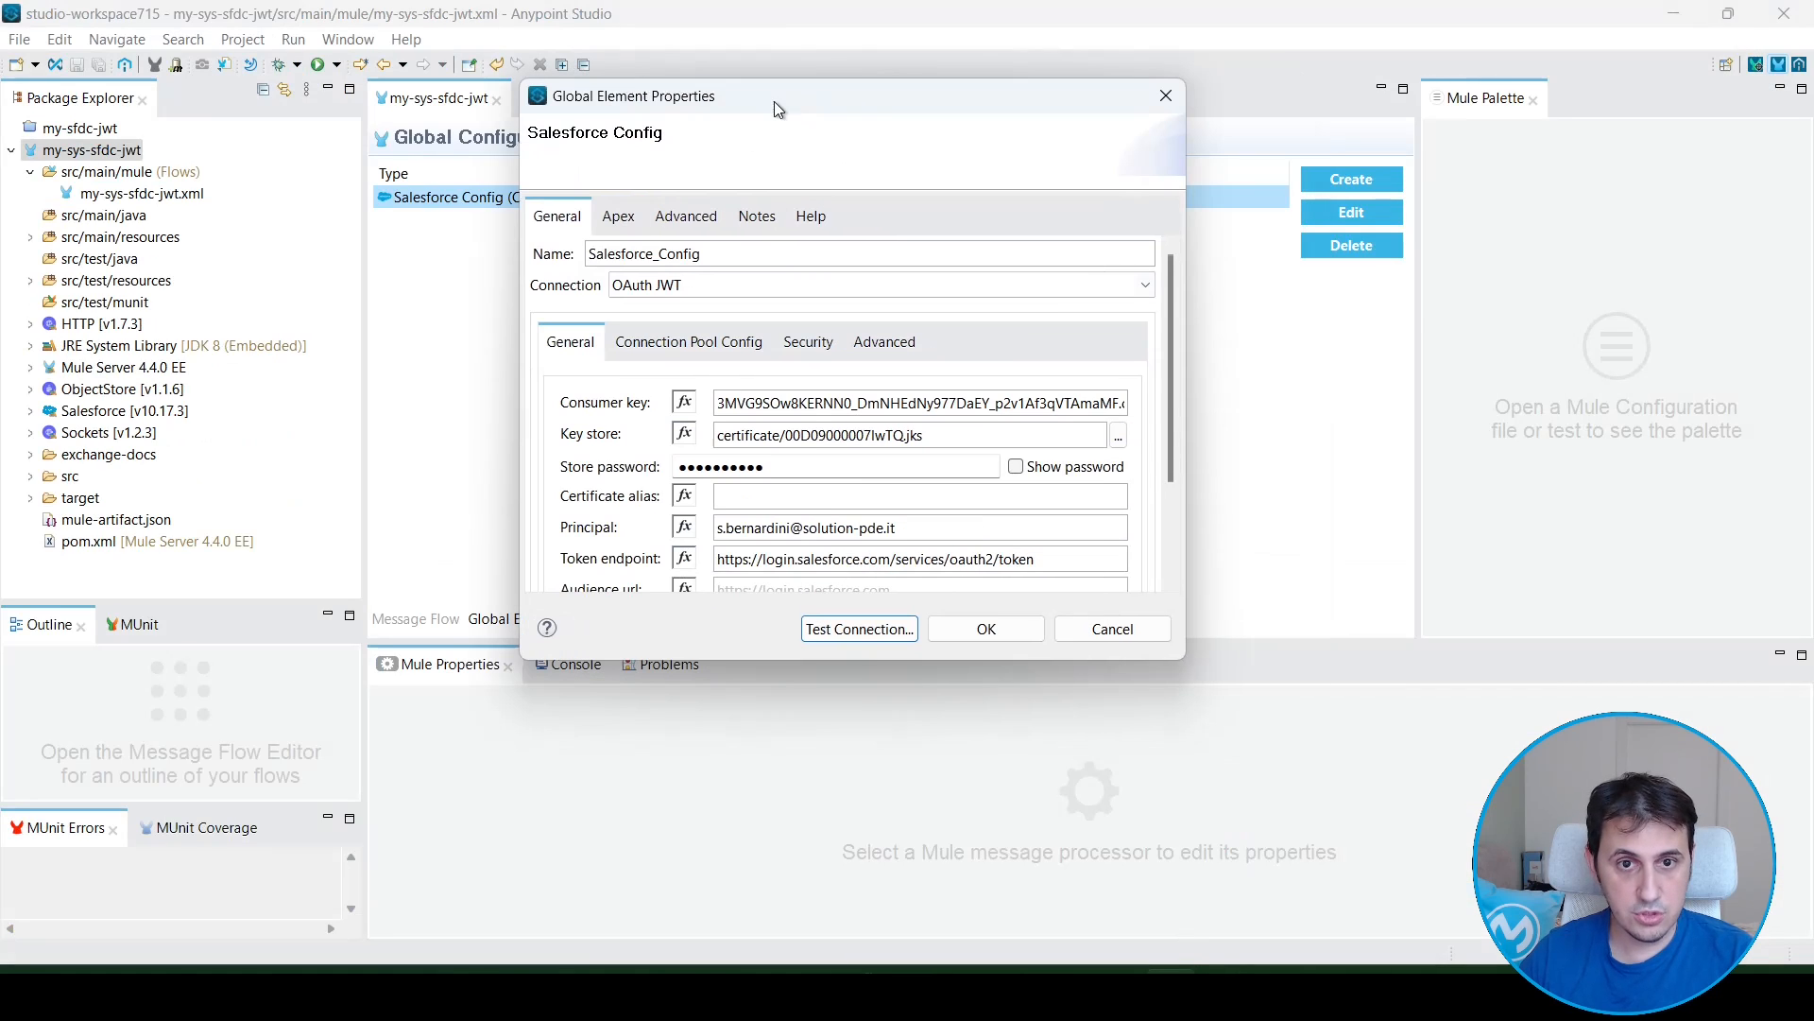
{"action": "left_click", "coordinate": [892, 630]}
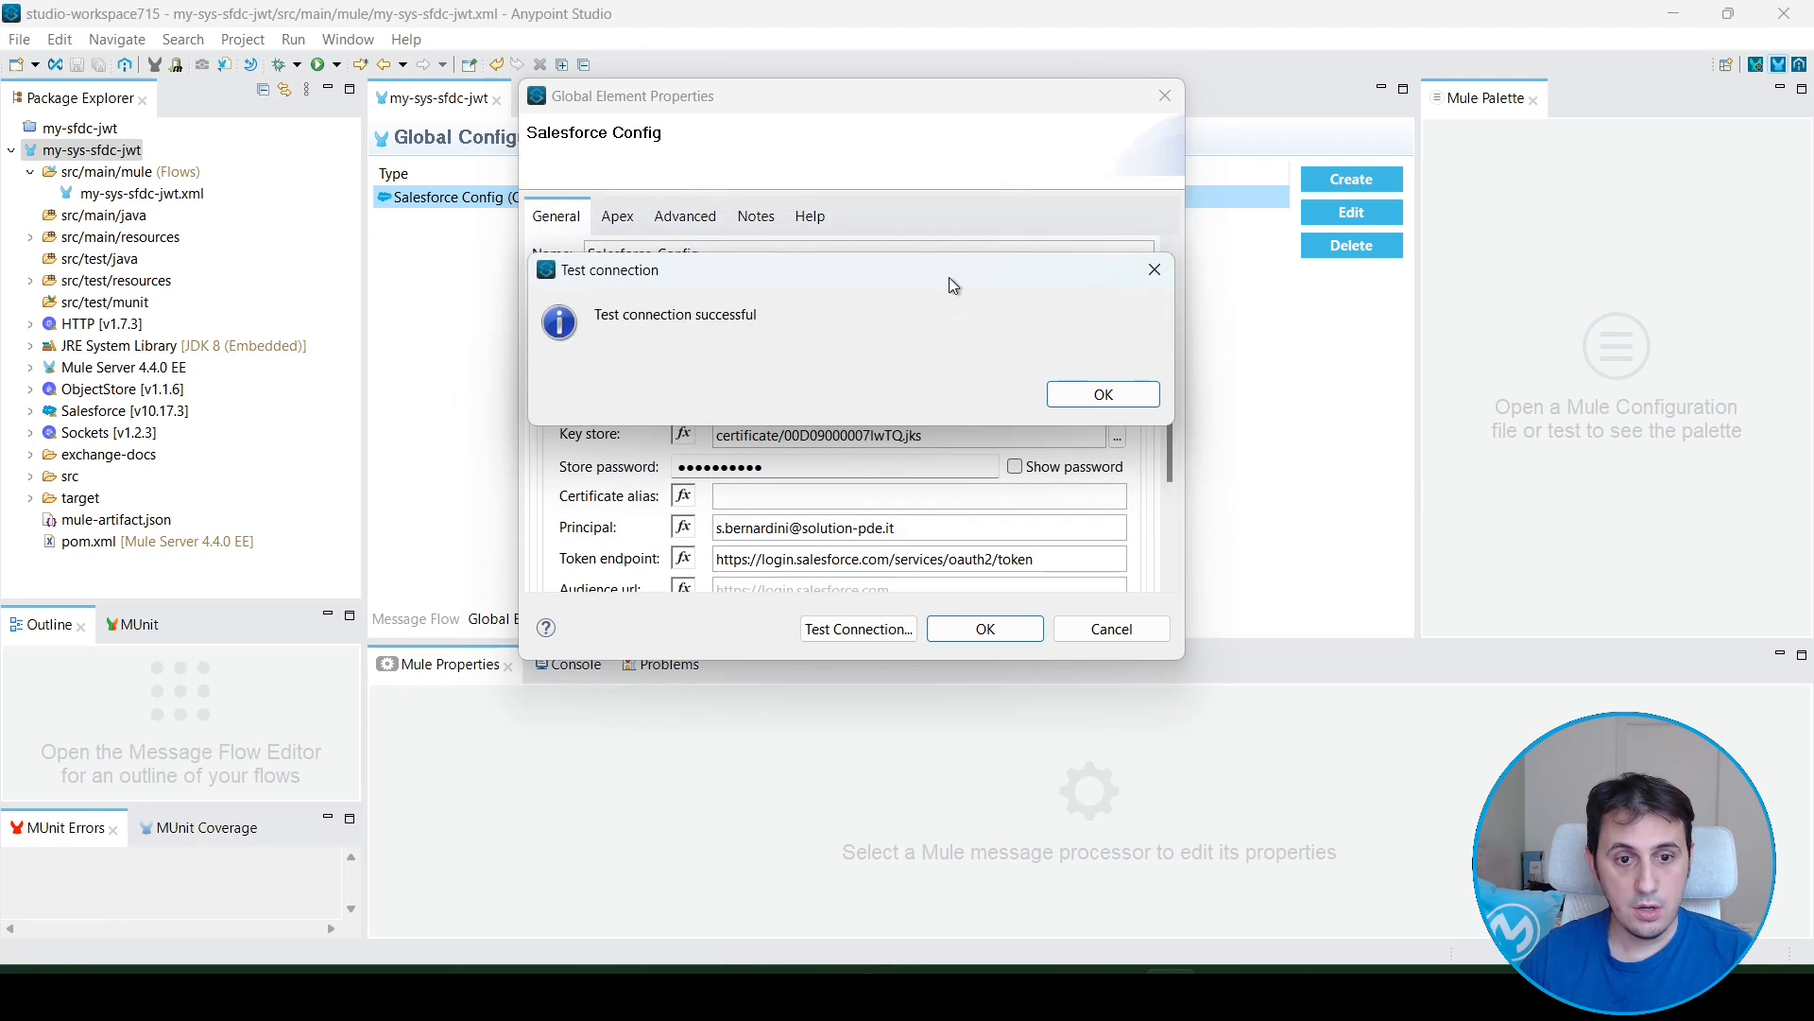
{"action": "left_click", "coordinate": [1129, 398]}
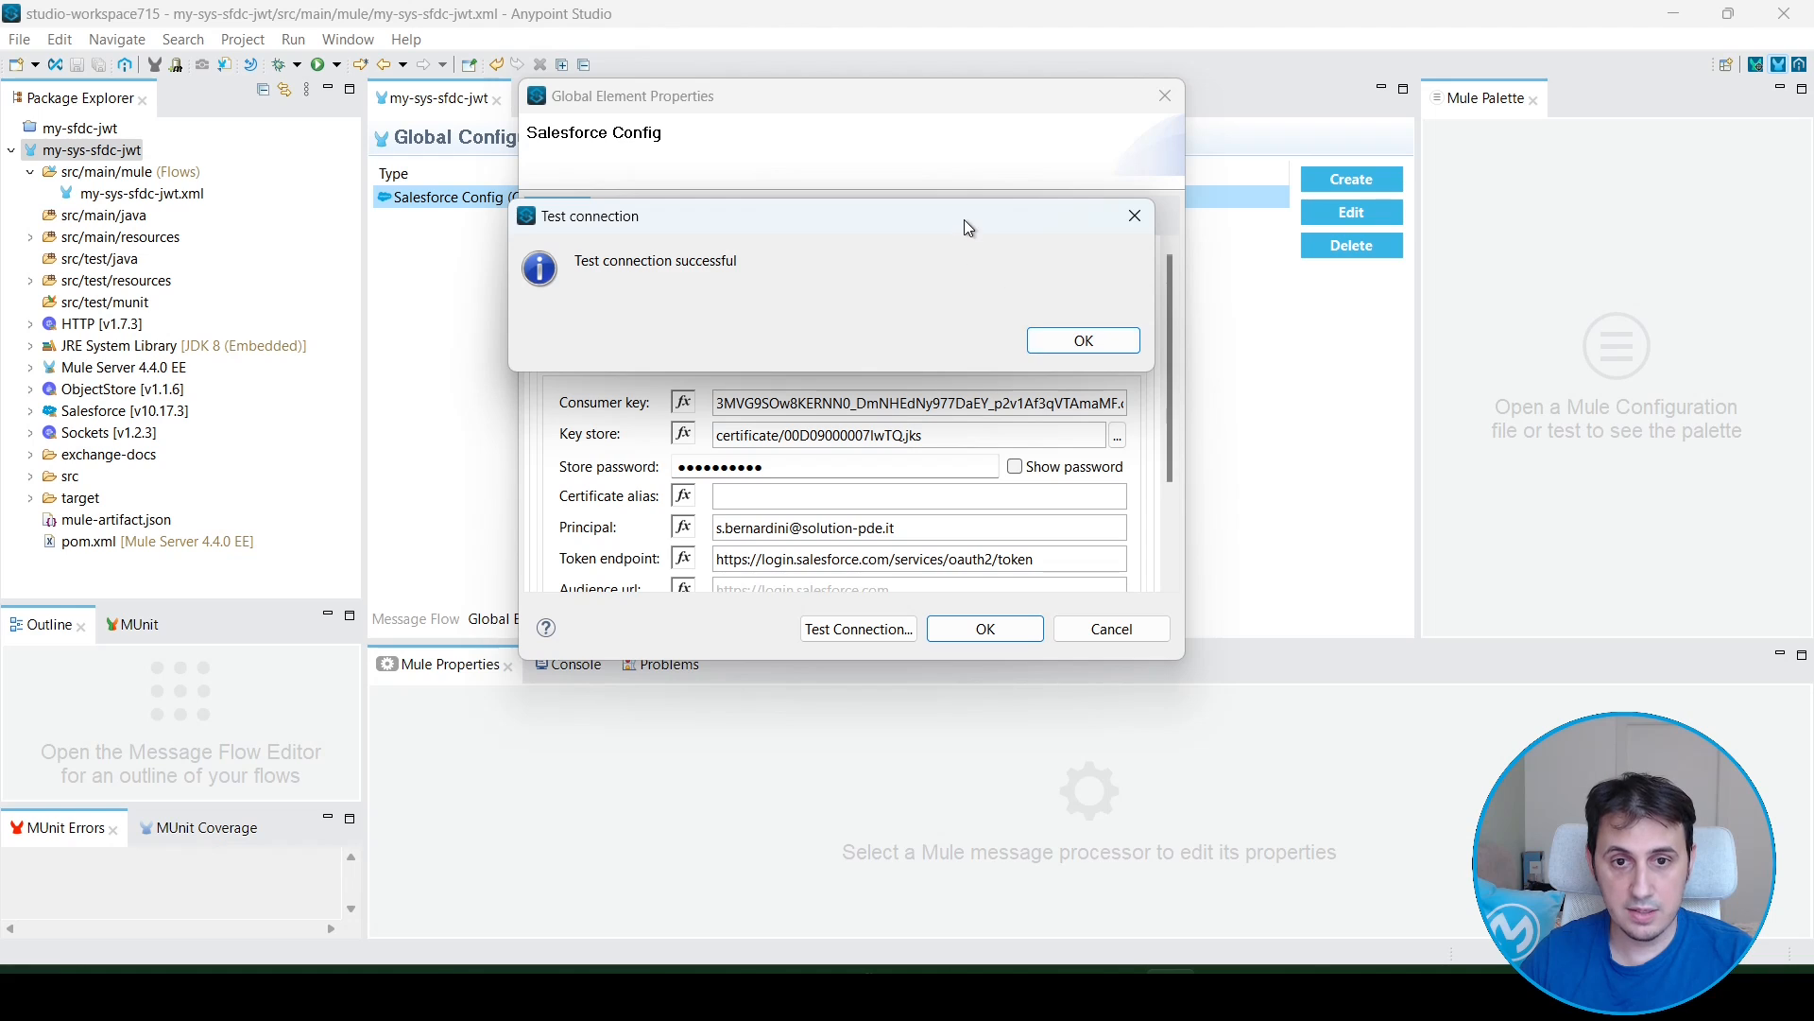
{"action": "left_click_drag", "start_coordinate": [964, 220], "coordinate": [958, 200]}
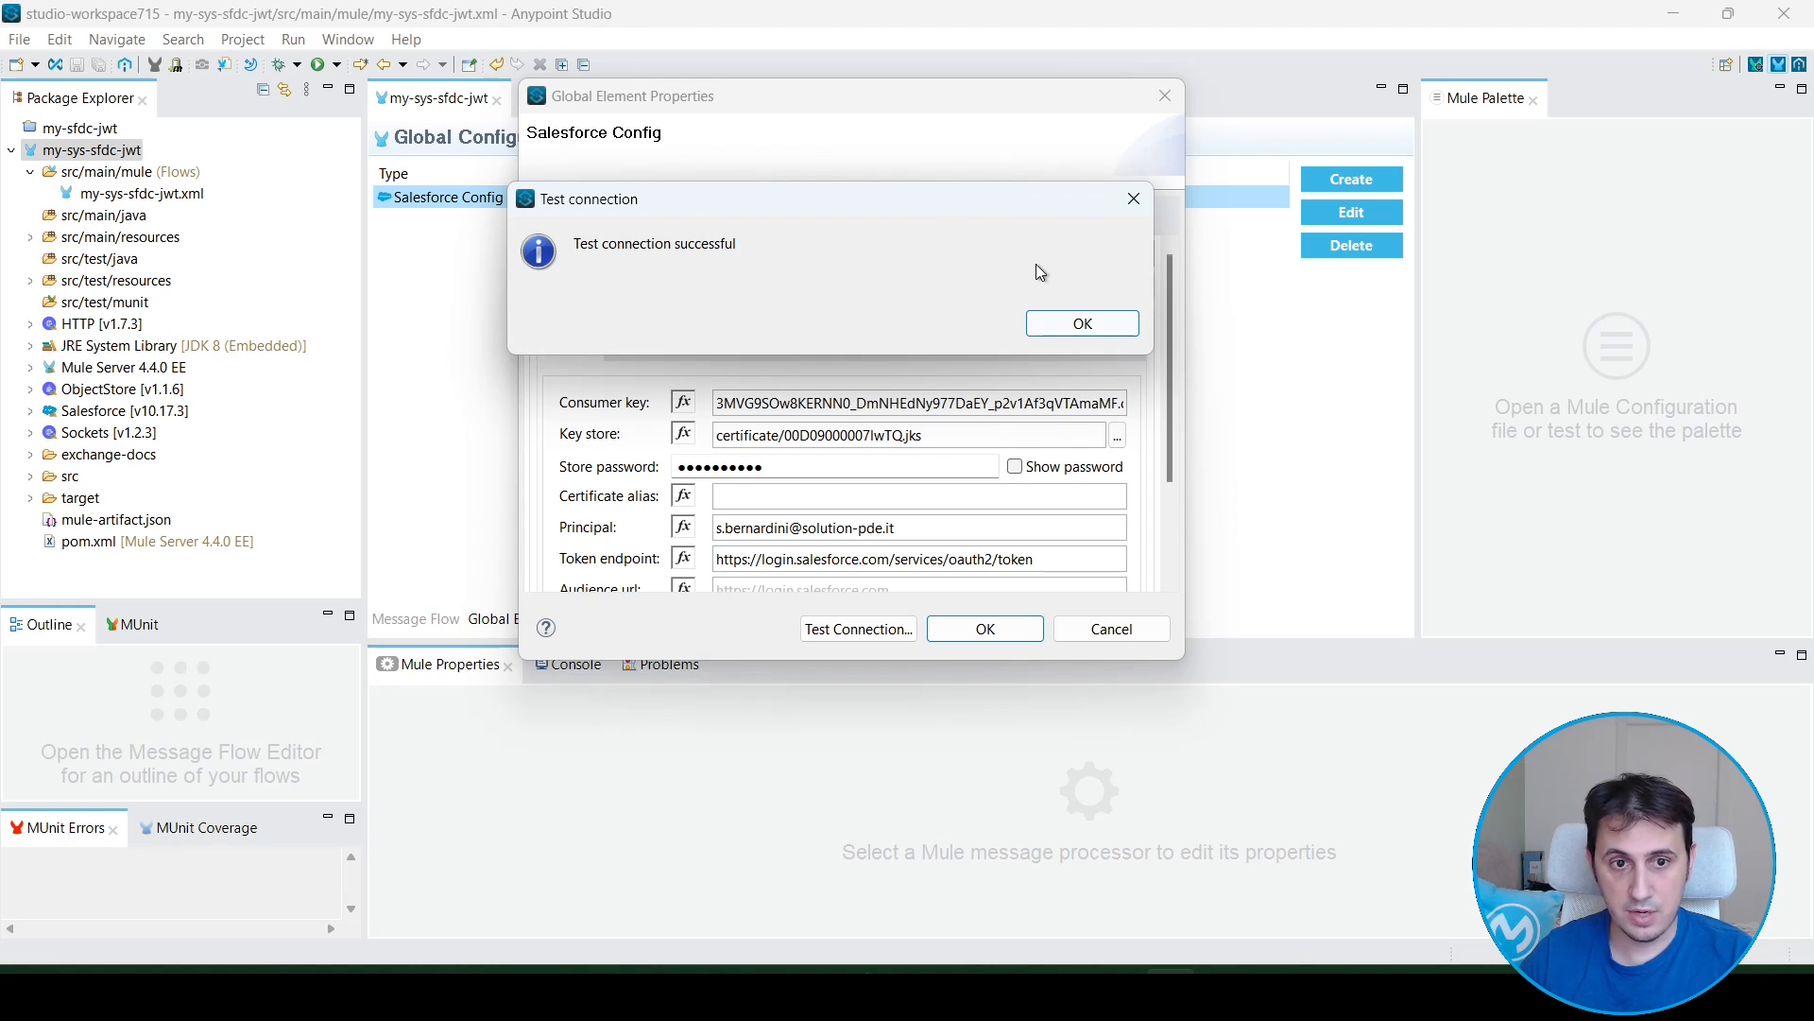
{"action": "left_click", "coordinate": [1083, 322]}
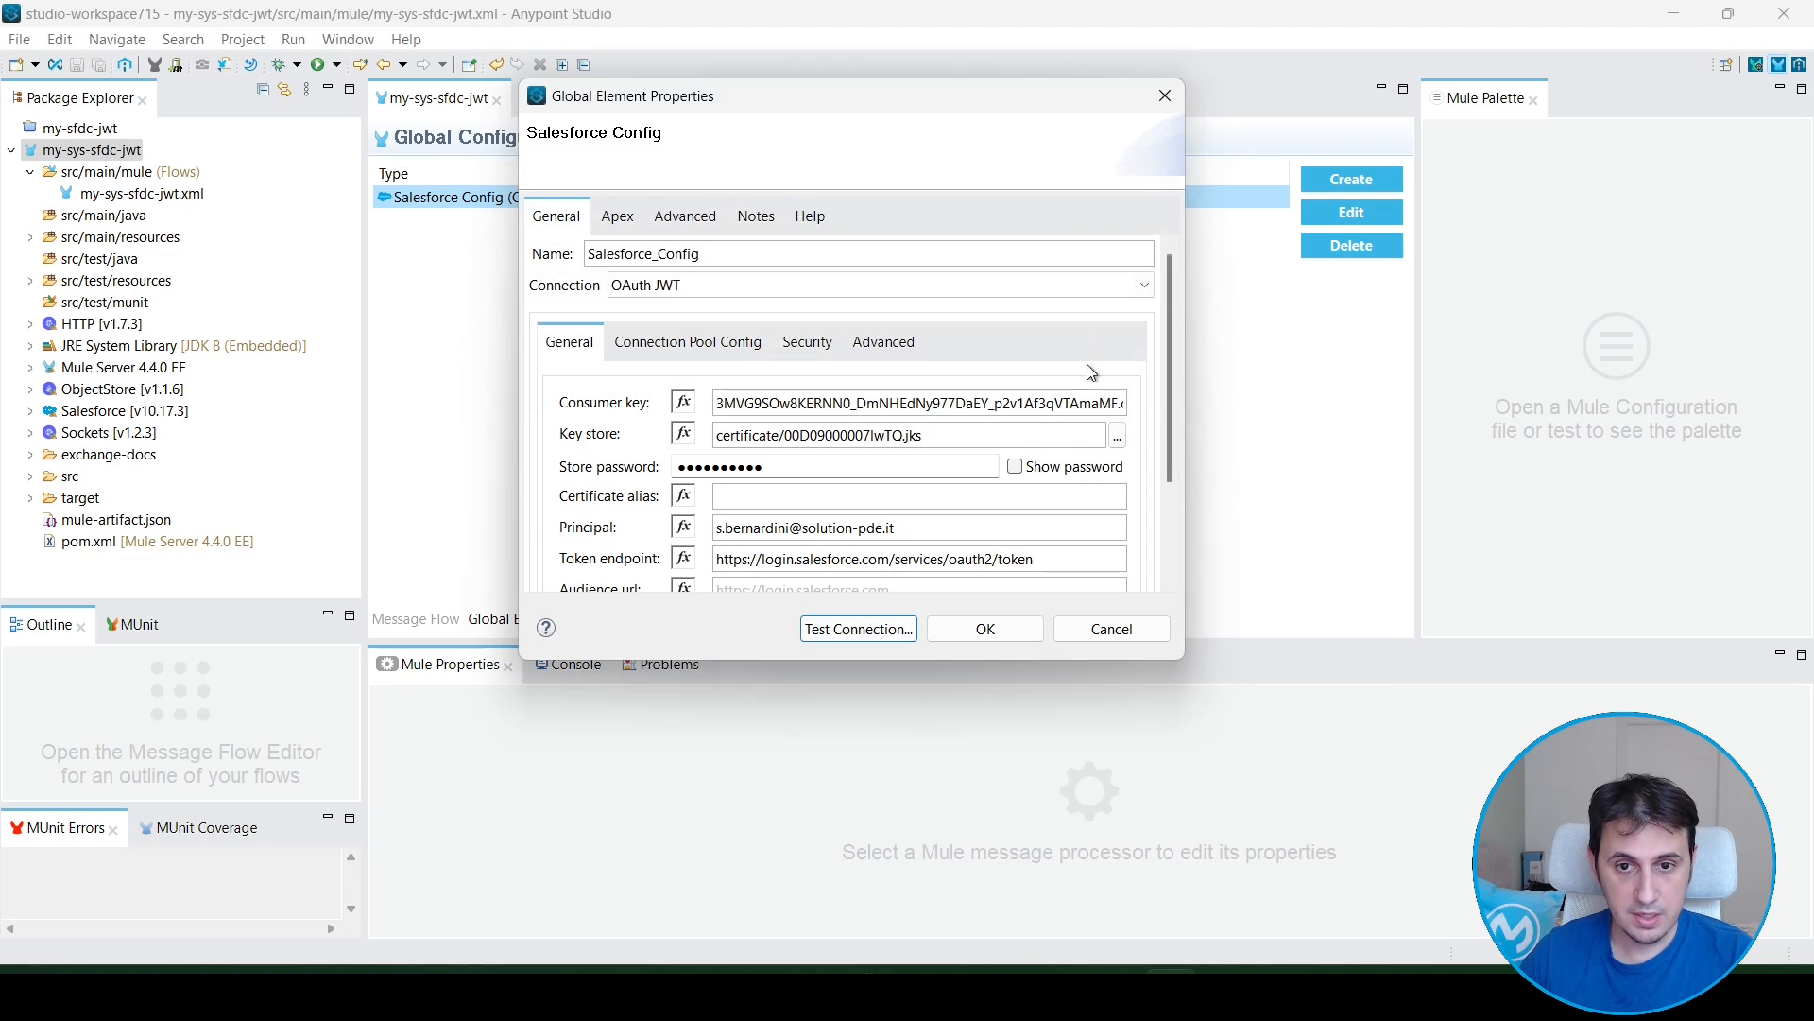
{"action": "left_click", "coordinate": [1003, 630]}
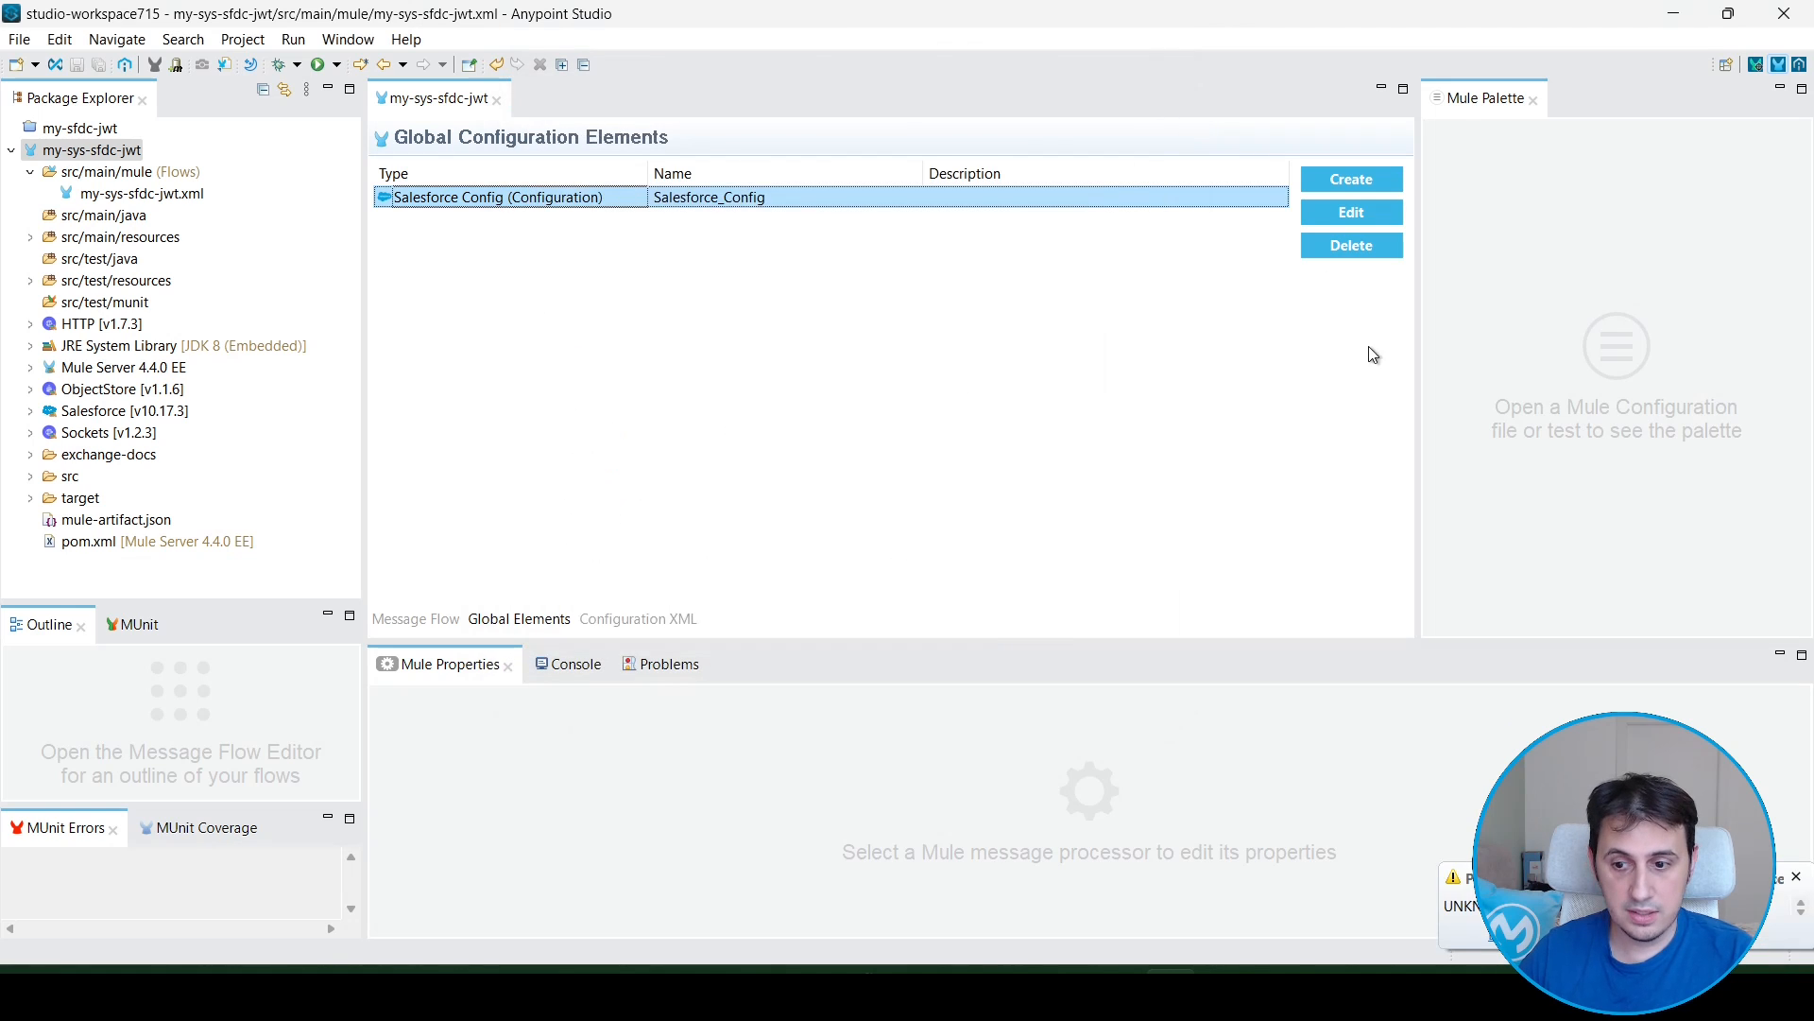
Create a new global element, filtering the types by 'sales' to choose Salesforce Config.
{"action": "left_click", "coordinate": [1372, 188]}
{"action": "left_click", "coordinate": [634, 248]}
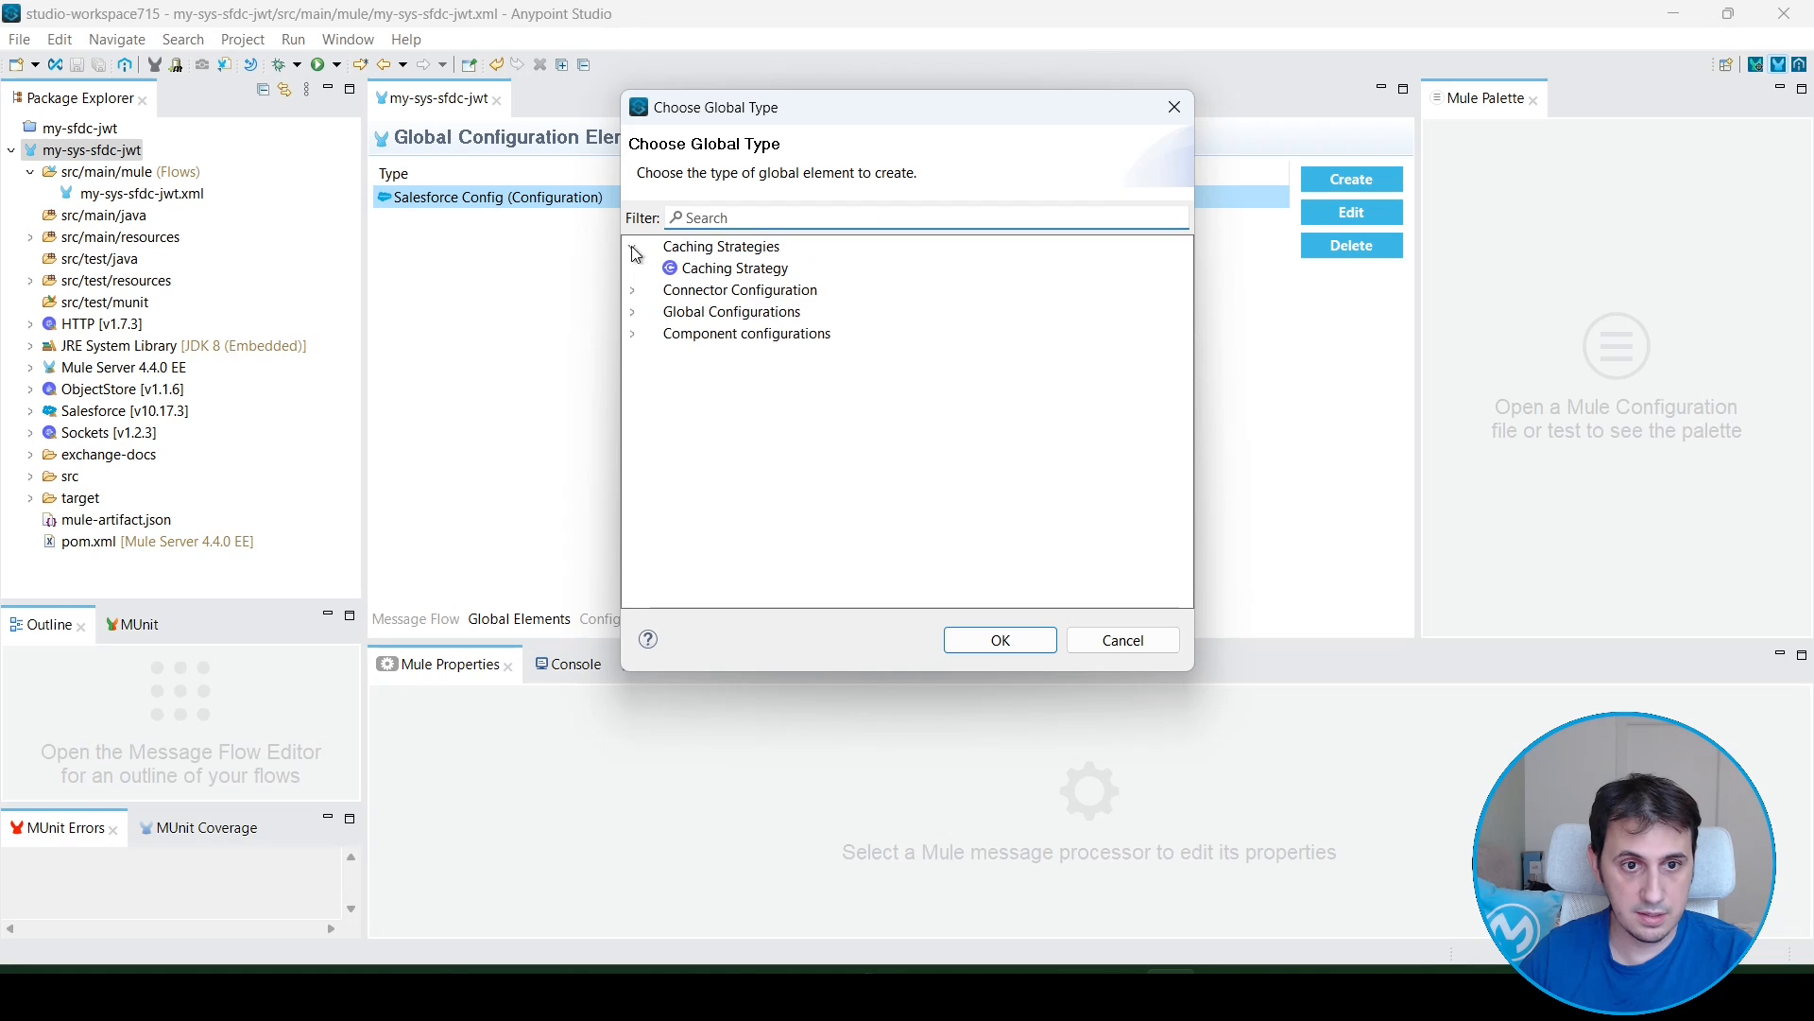
{"action": "left_click_drag", "start_coordinate": [765, 112], "coordinate": [703, 172]}
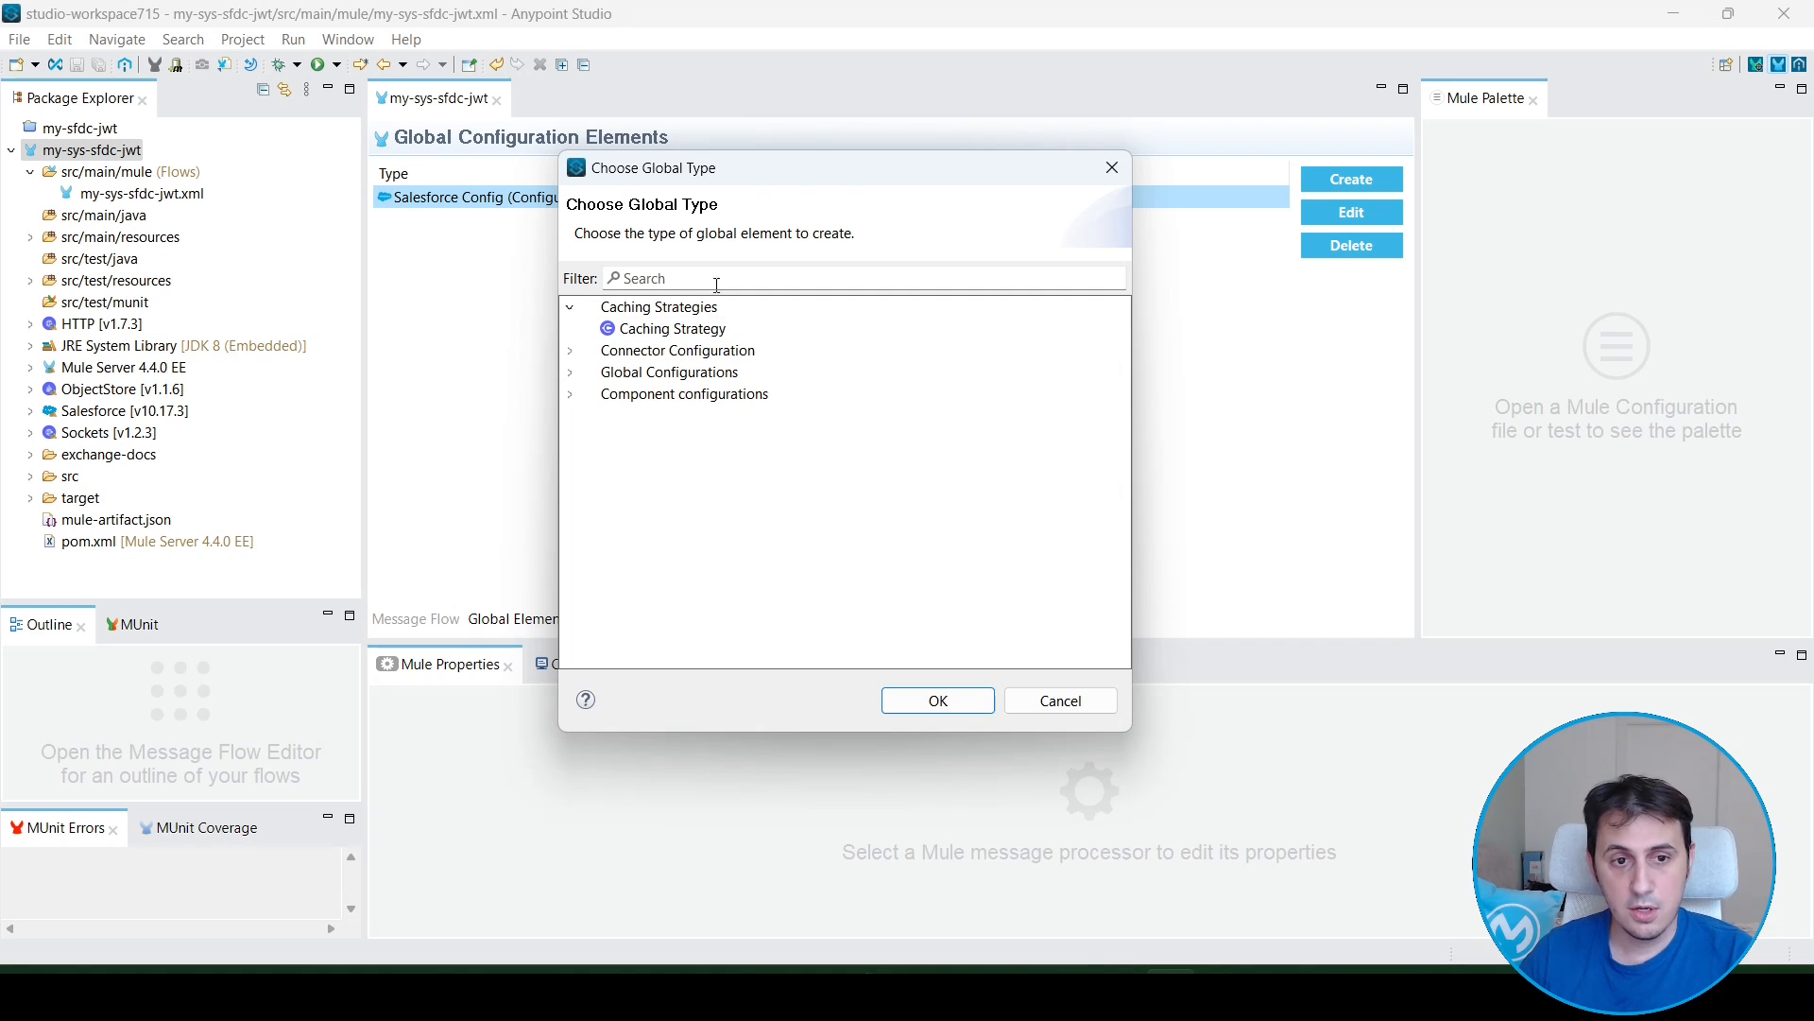
{"action": "left_click_drag", "start_coordinate": [742, 177], "coordinate": [754, 307]}
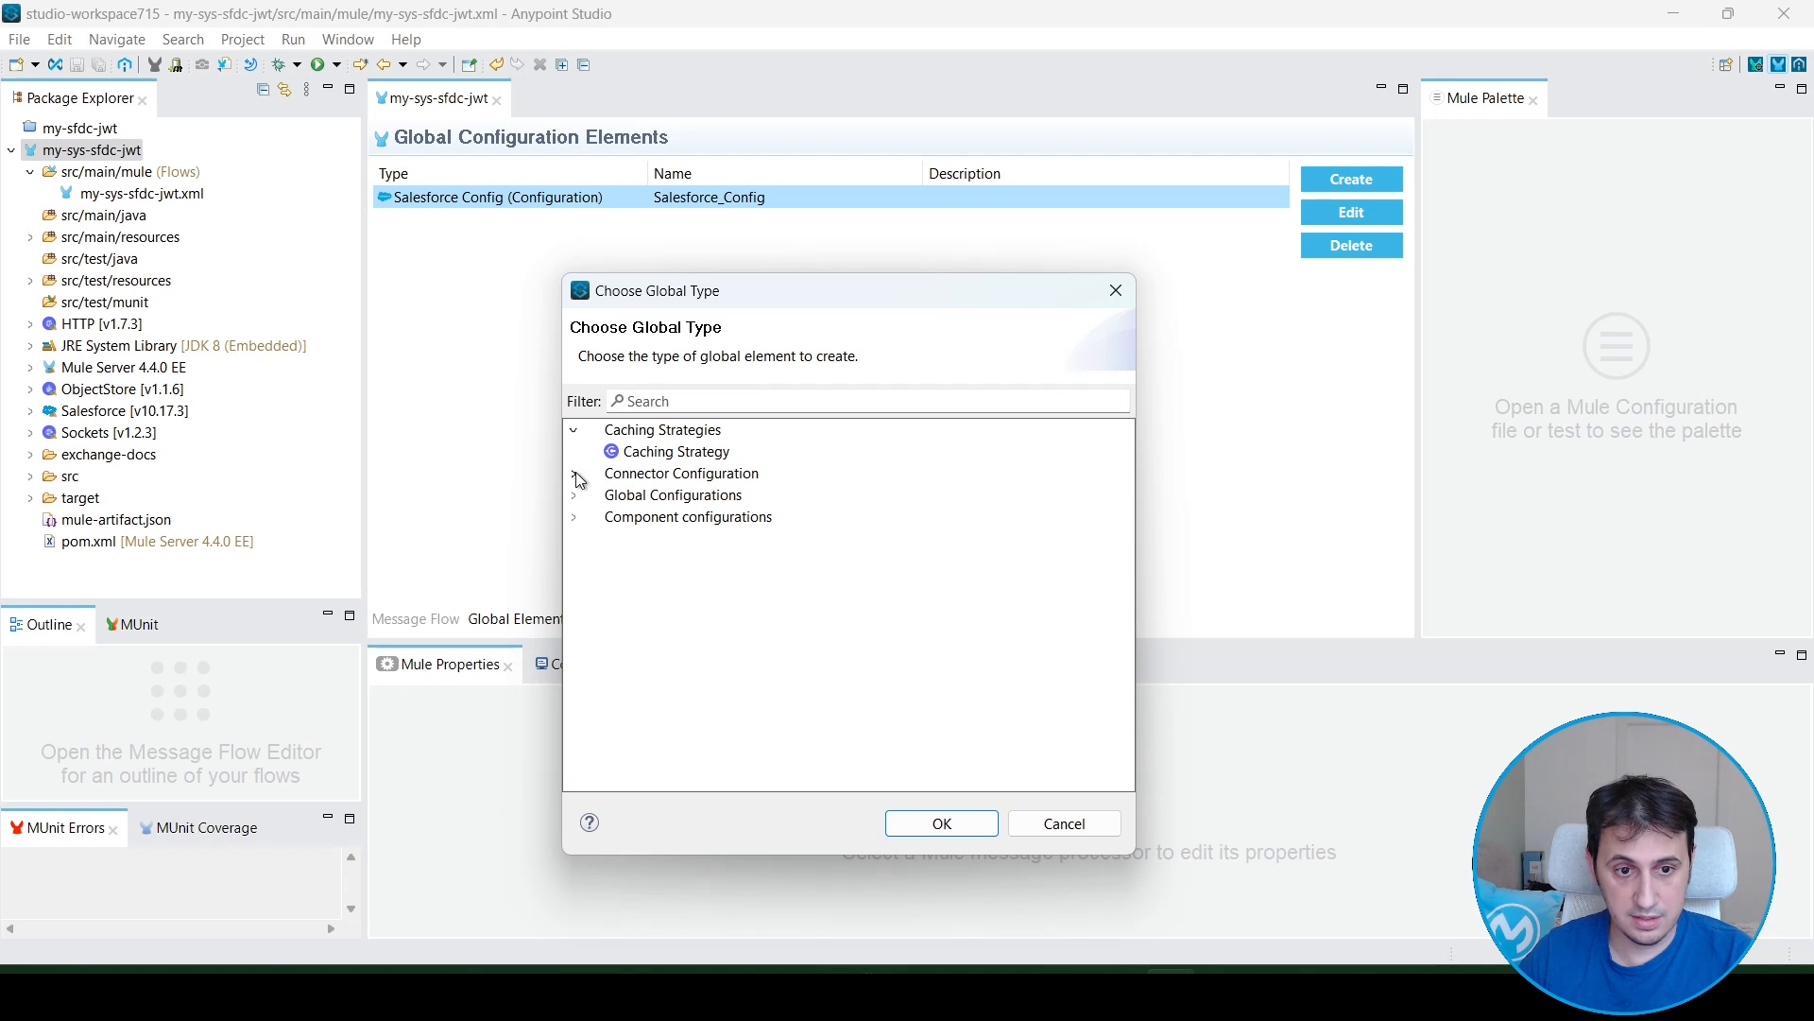
{"action": "left_click", "coordinate": [731, 400]}
{"action": "type", "text": "sales"}
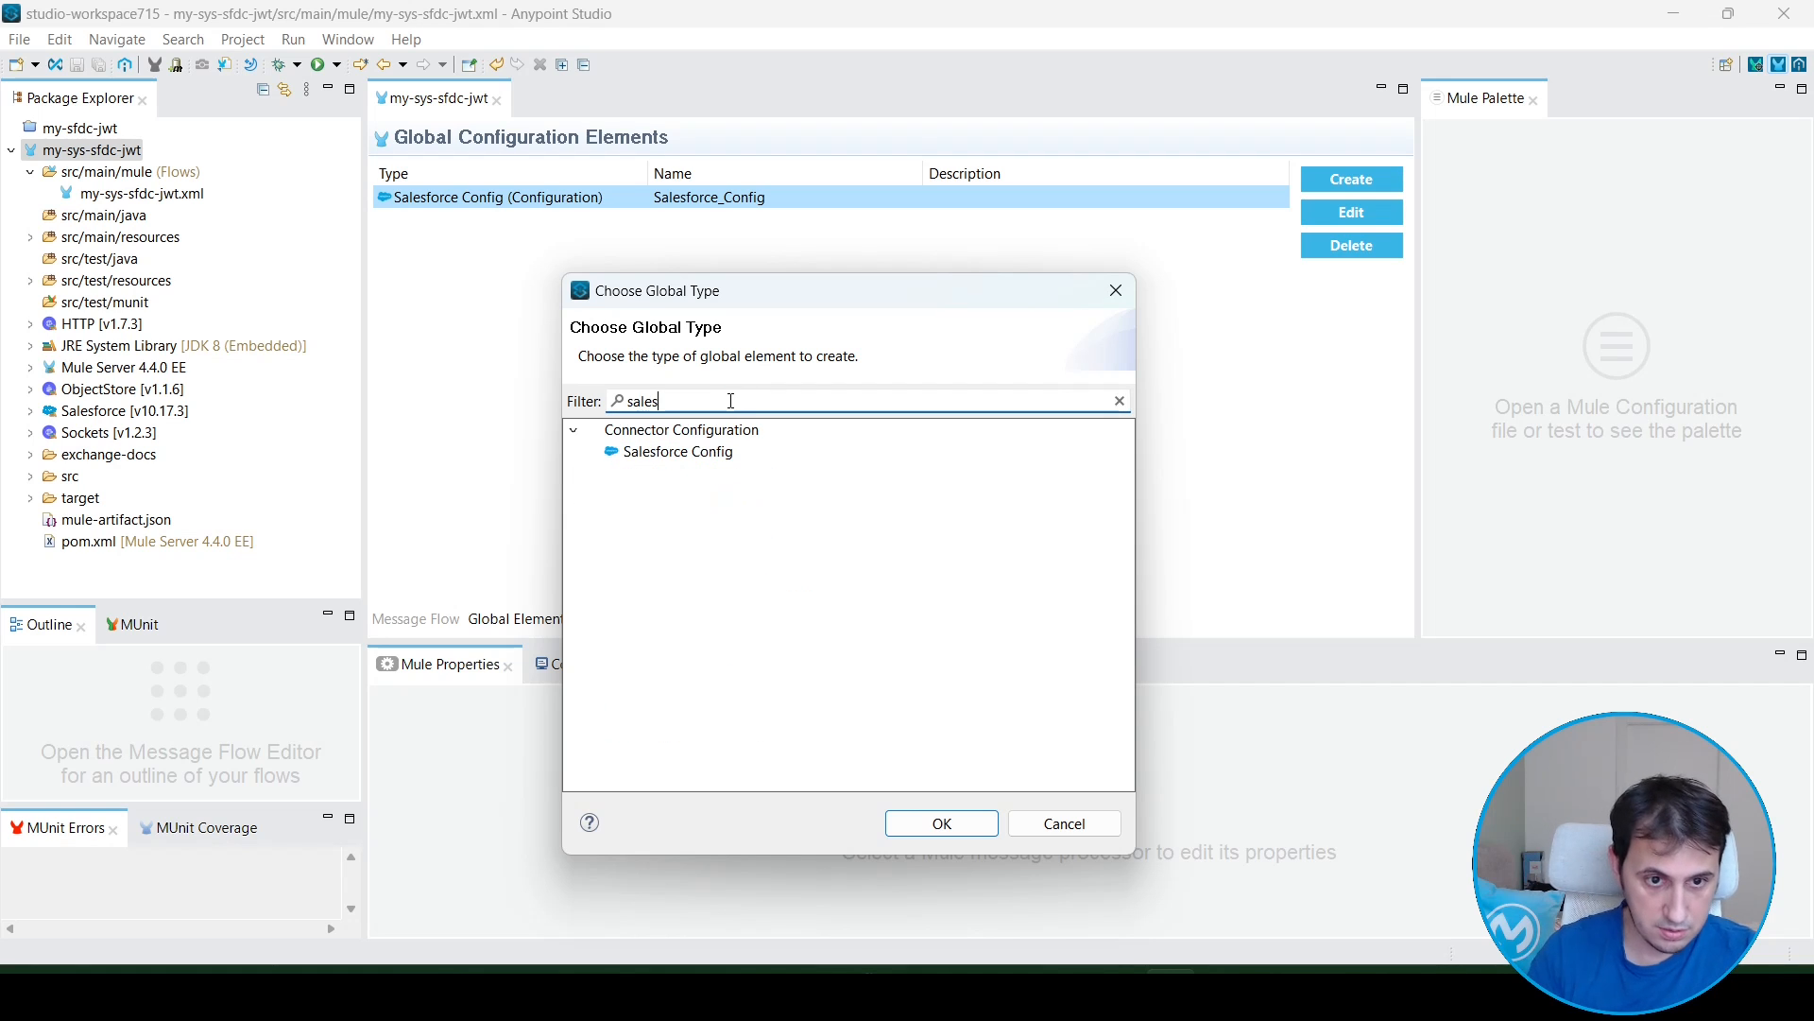
{"action": "double_click", "coordinate": [700, 453]}
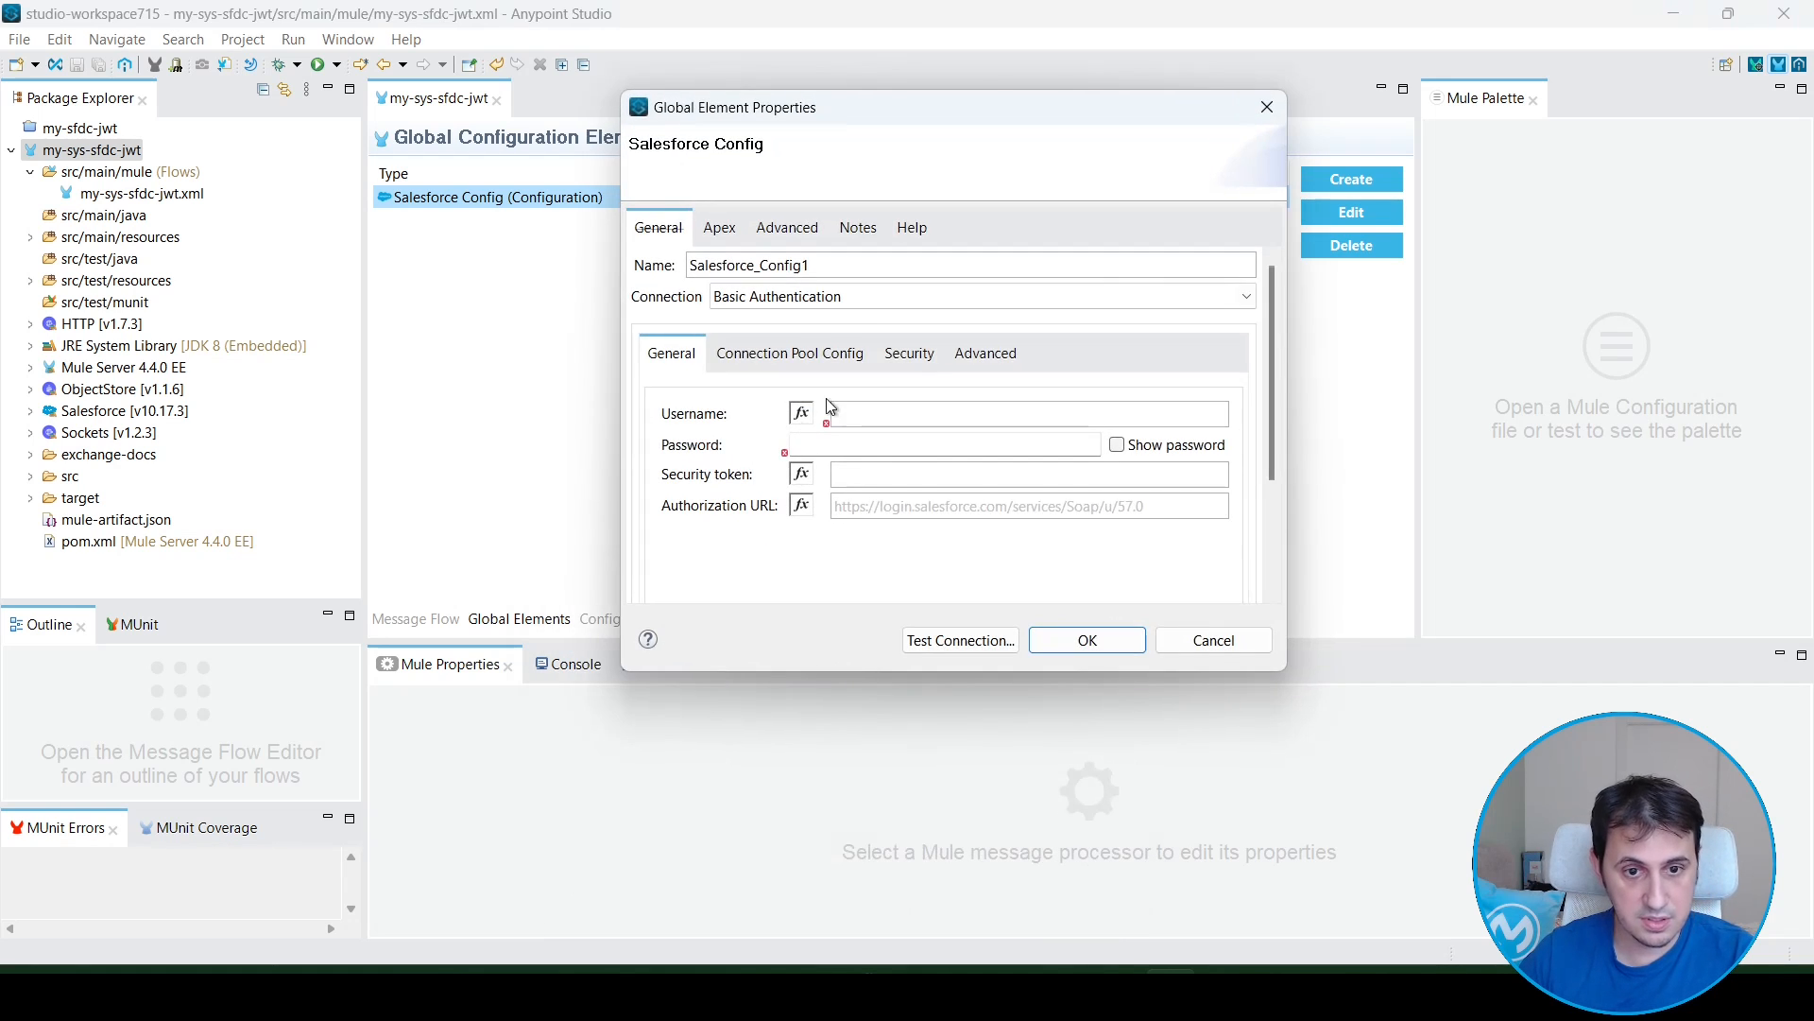
Name the config Salesforce_scenario2_jwt, set its connection to OAuth JWT, and save it.
{"action": "left_click", "coordinate": [793, 303]}
{"action": "left_click", "coordinate": [840, 266]}
{"action": "double_click", "coordinate": [841, 264]}
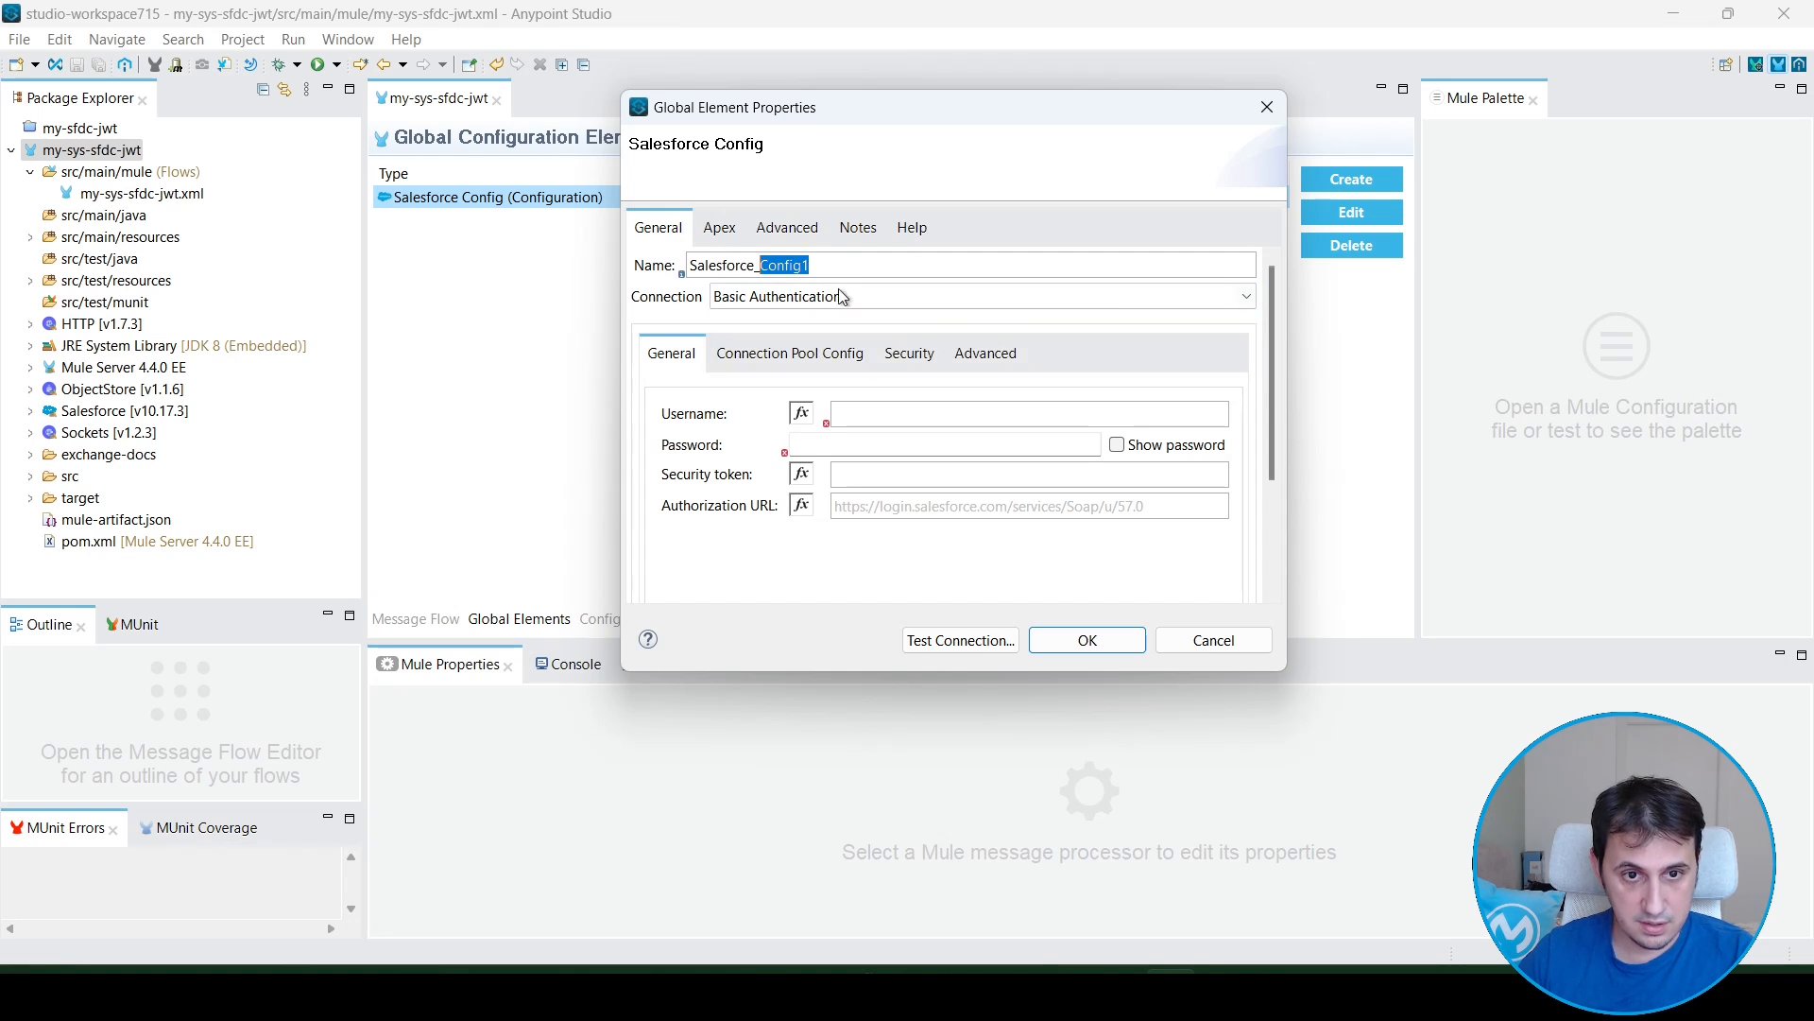
{"action": "type", "text": "scenario2_jwt"}
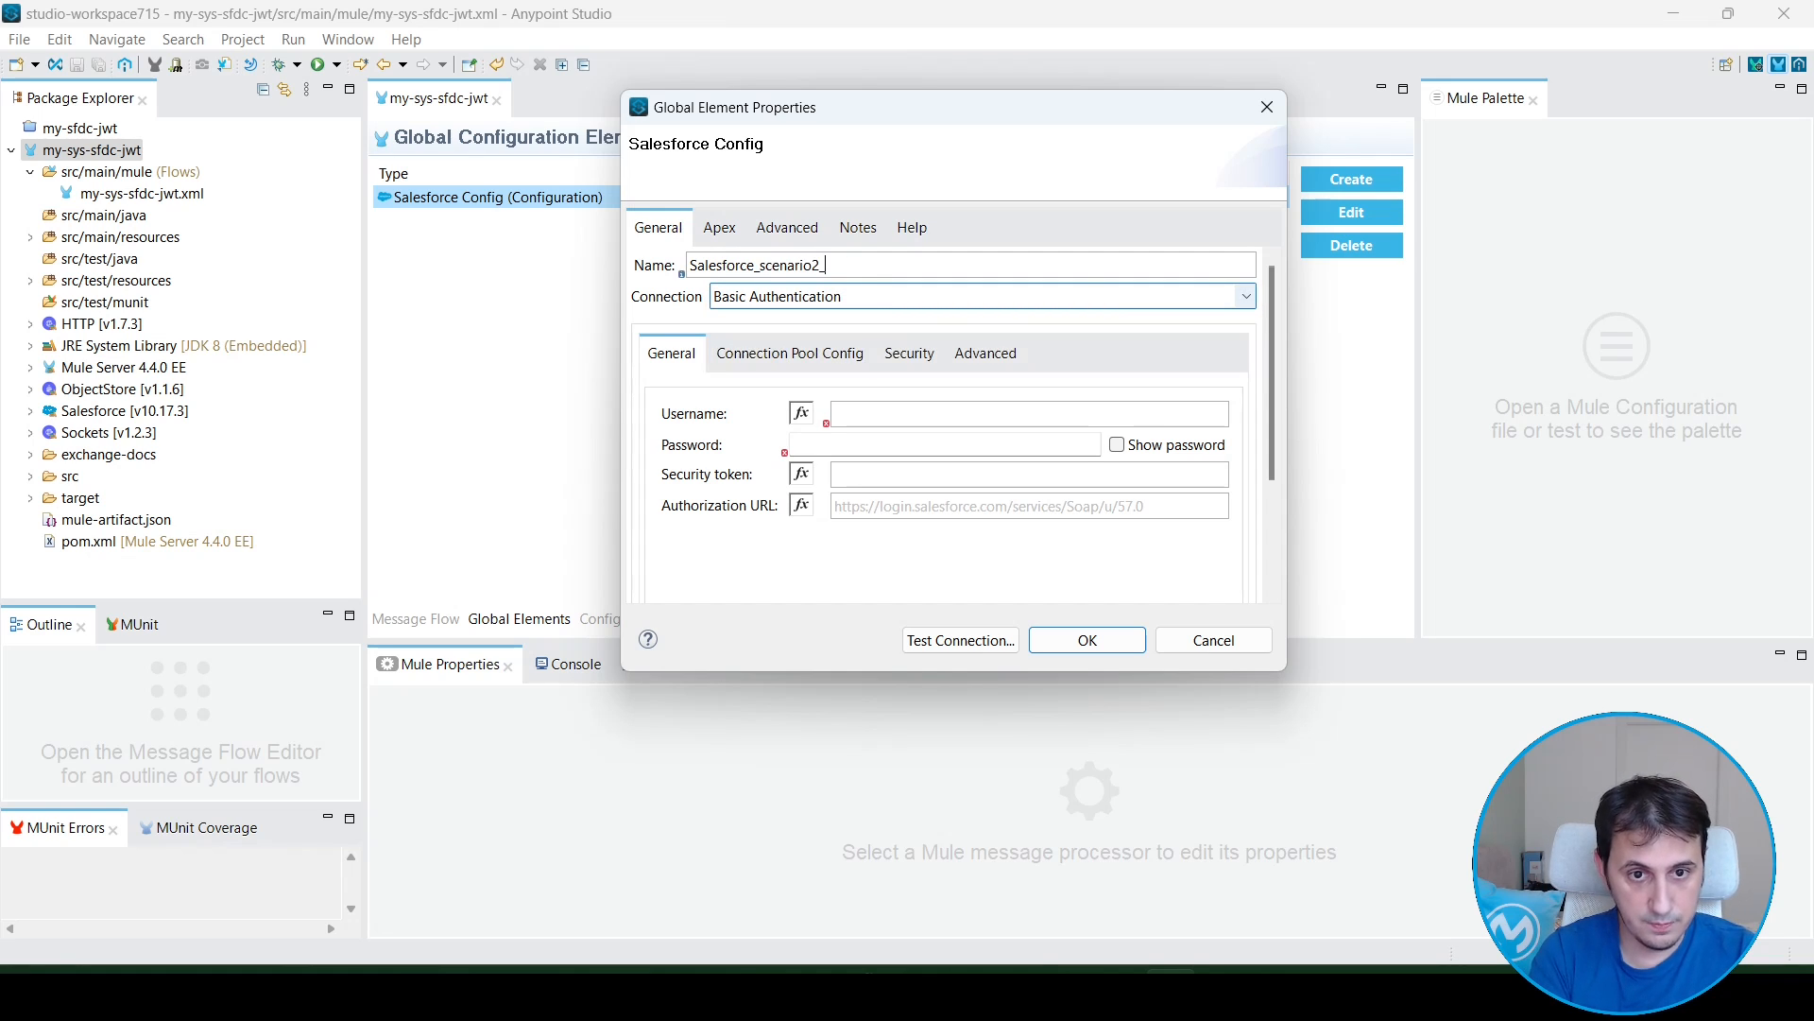
{"action": "left_click", "coordinate": [775, 298]}
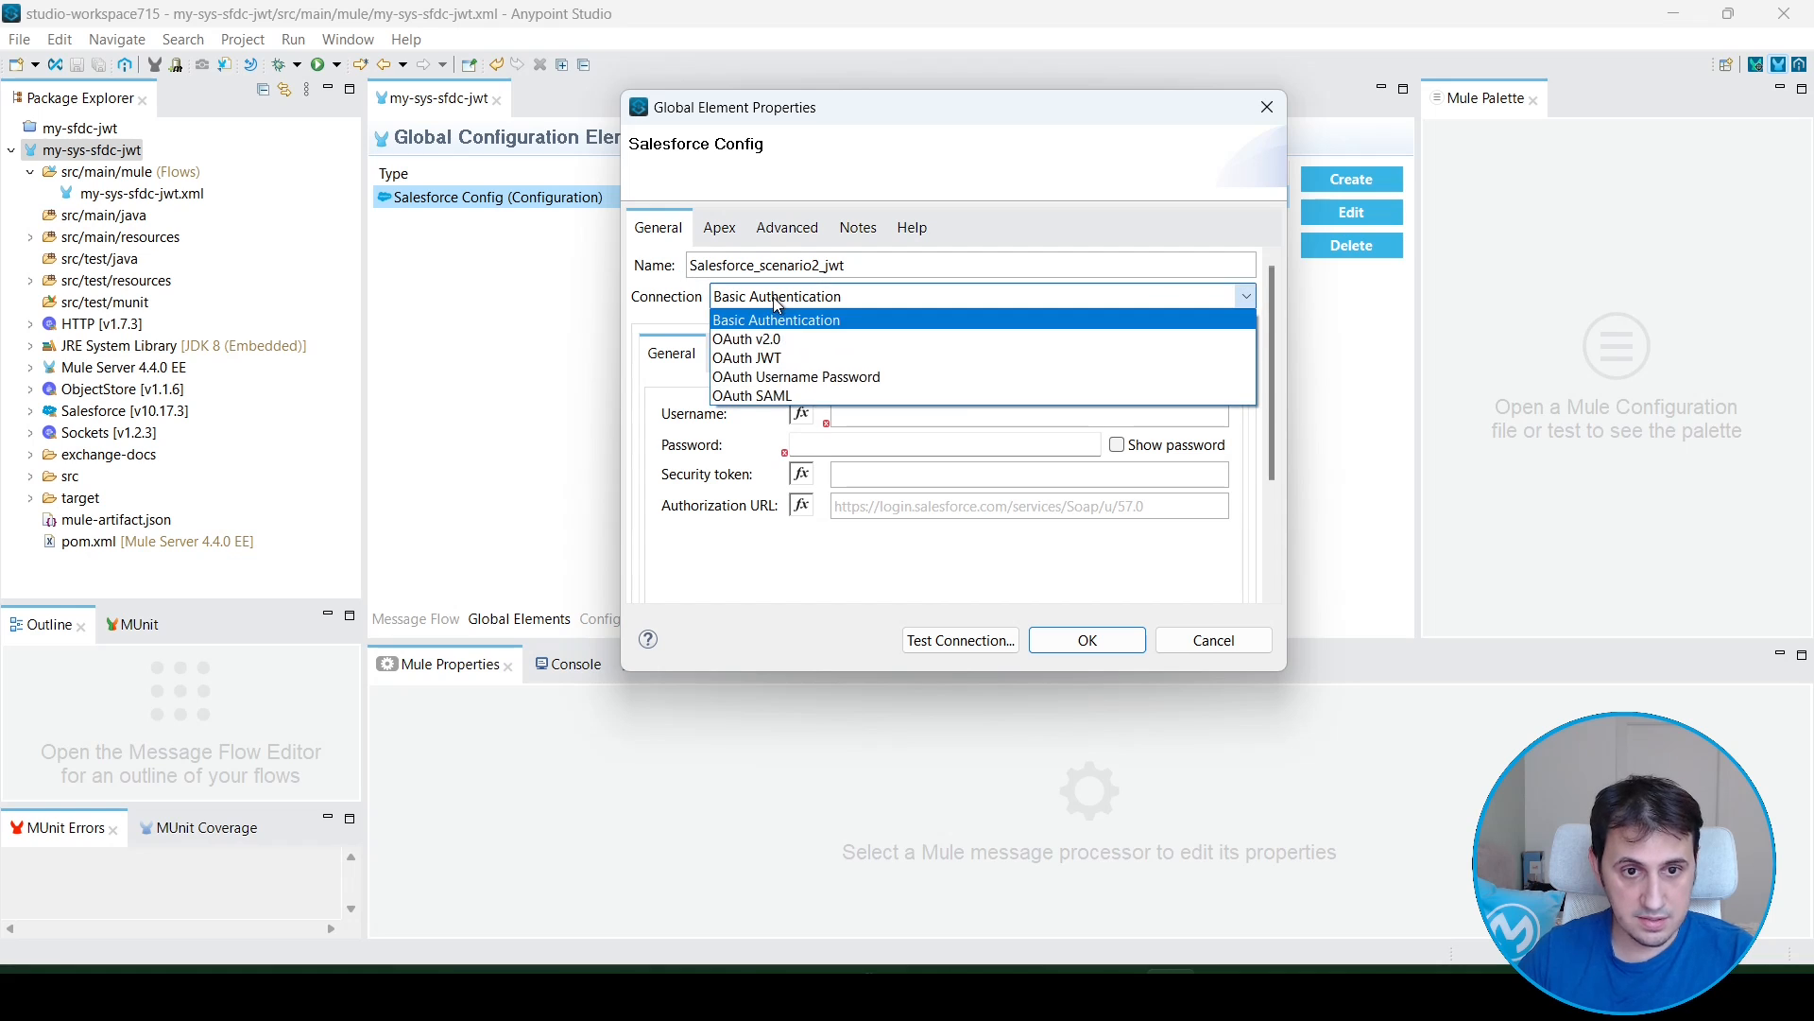
{"action": "left_click", "coordinate": [787, 359]}
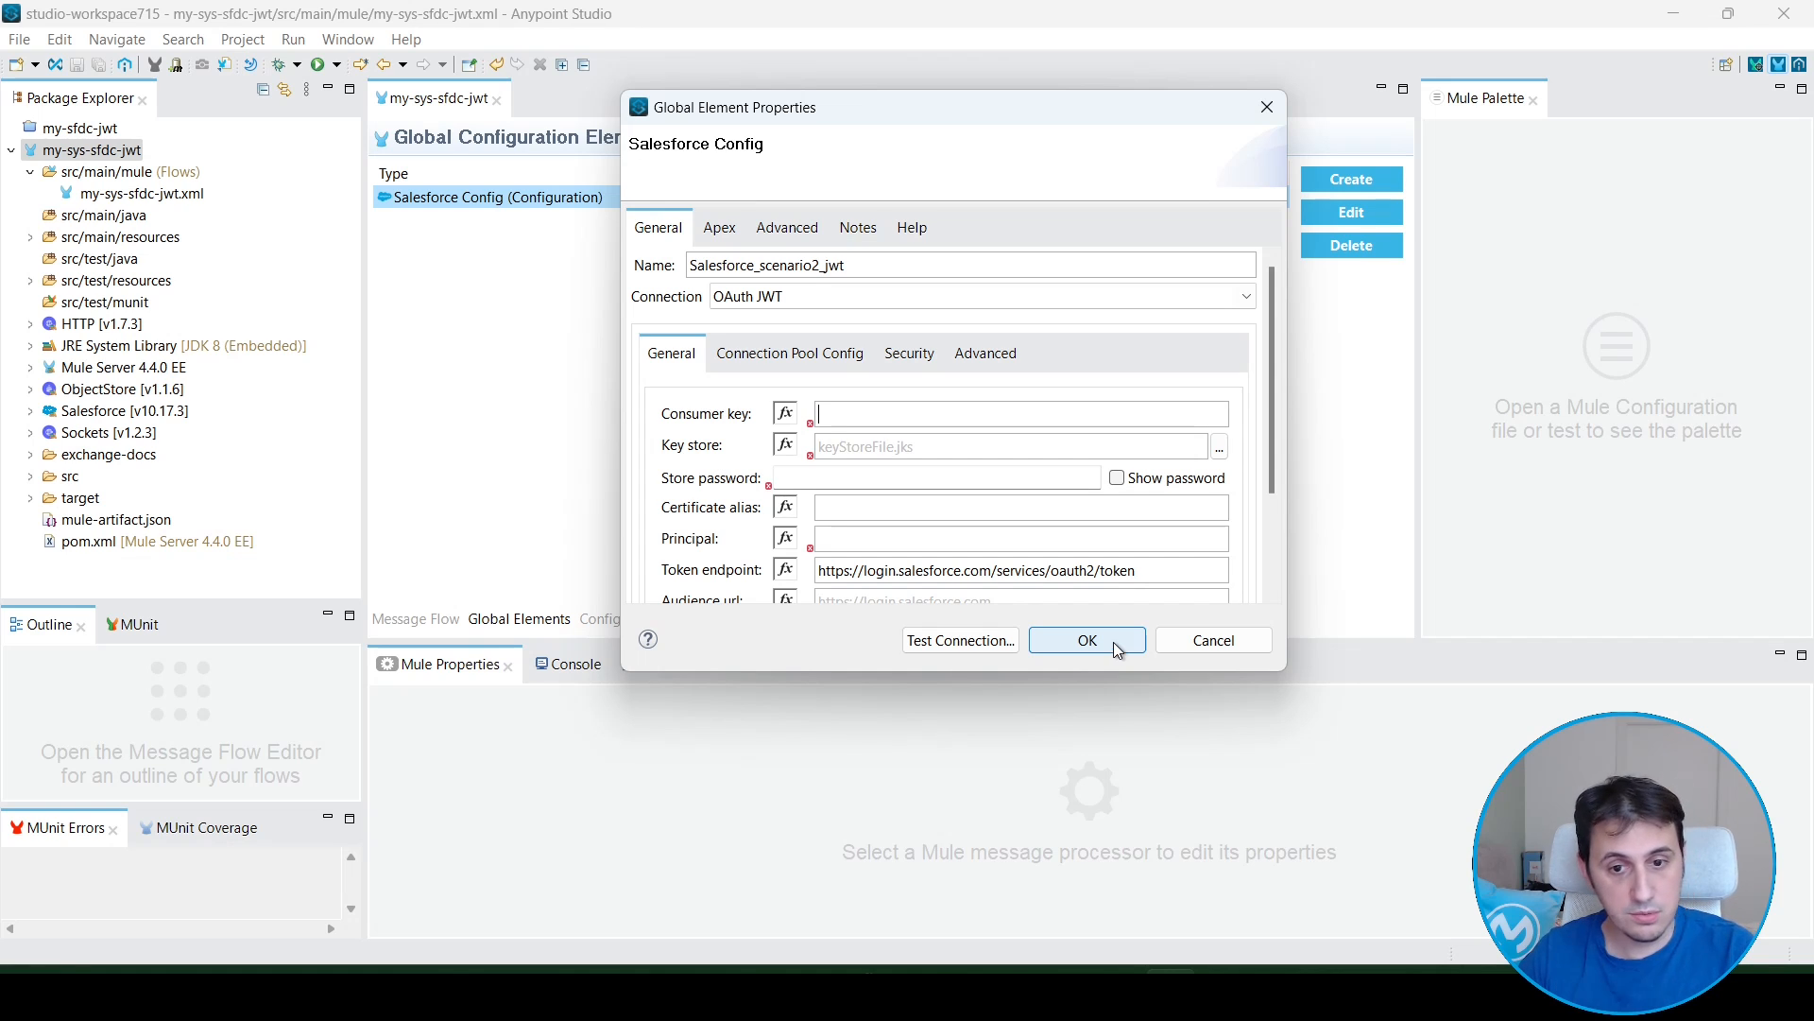
{"action": "left_click", "coordinate": [1115, 644]}
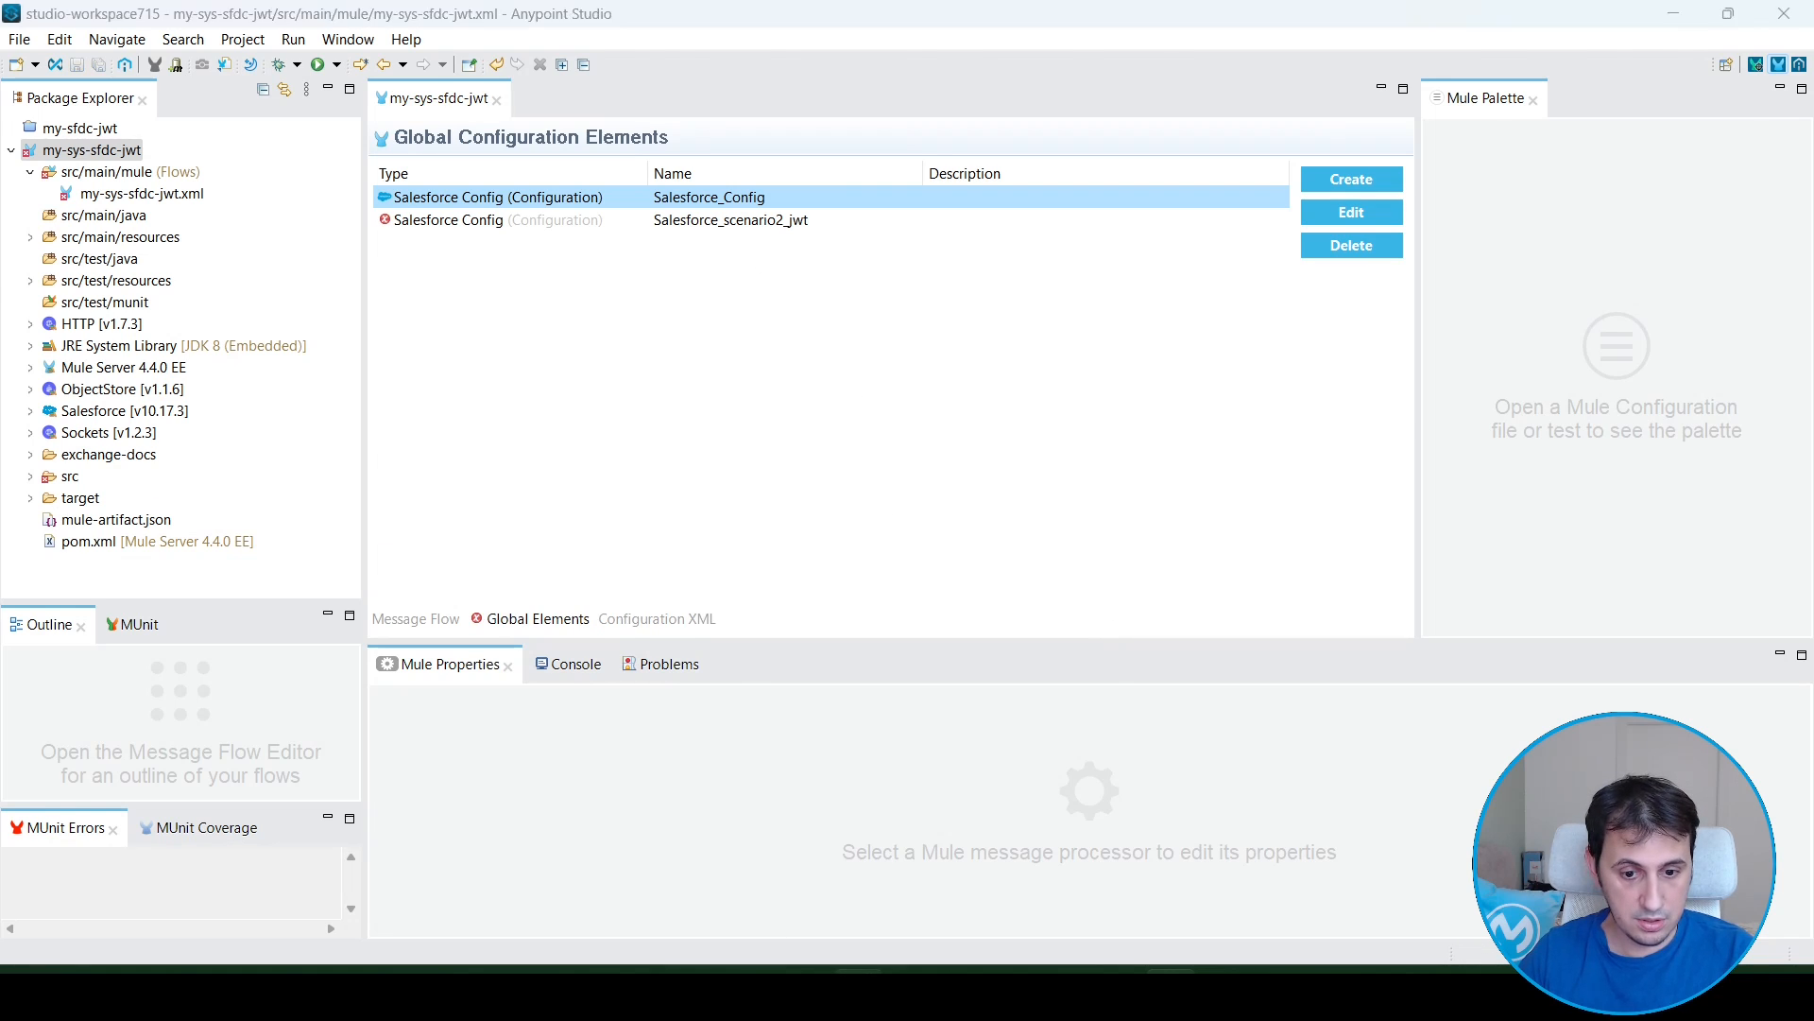
Switch to Salesforce Setup in the browser and open the App Manager page.
{"action": "key", "text": "alt+Tab"}
{"action": "scroll", "coordinate": [291, 422], "scroll_direction": "up", "scroll_amount": 3}
{"action": "scroll", "coordinate": [291, 422], "scroll_direction": "up", "scroll_amount": 3}
{"action": "scroll", "coordinate": [151, 416], "scroll_direction": "down", "scroll_amount": 4}
{"action": "left_click", "coordinate": [141, 385]}
{"action": "scroll", "coordinate": [973, 548], "scroll_direction": "down", "scroll_amount": 4}
{"action": "scroll", "coordinate": [987, 561], "scroll_direction": "down", "scroll_amount": 5}
{"action": "scroll", "coordinate": [1690, 359], "scroll_direction": "up", "scroll_amount": 3}
Start a new connected app named mulesoft_scenario_2 and fill in the contact e-mail.
{"action": "left_click", "coordinate": [1688, 243]}
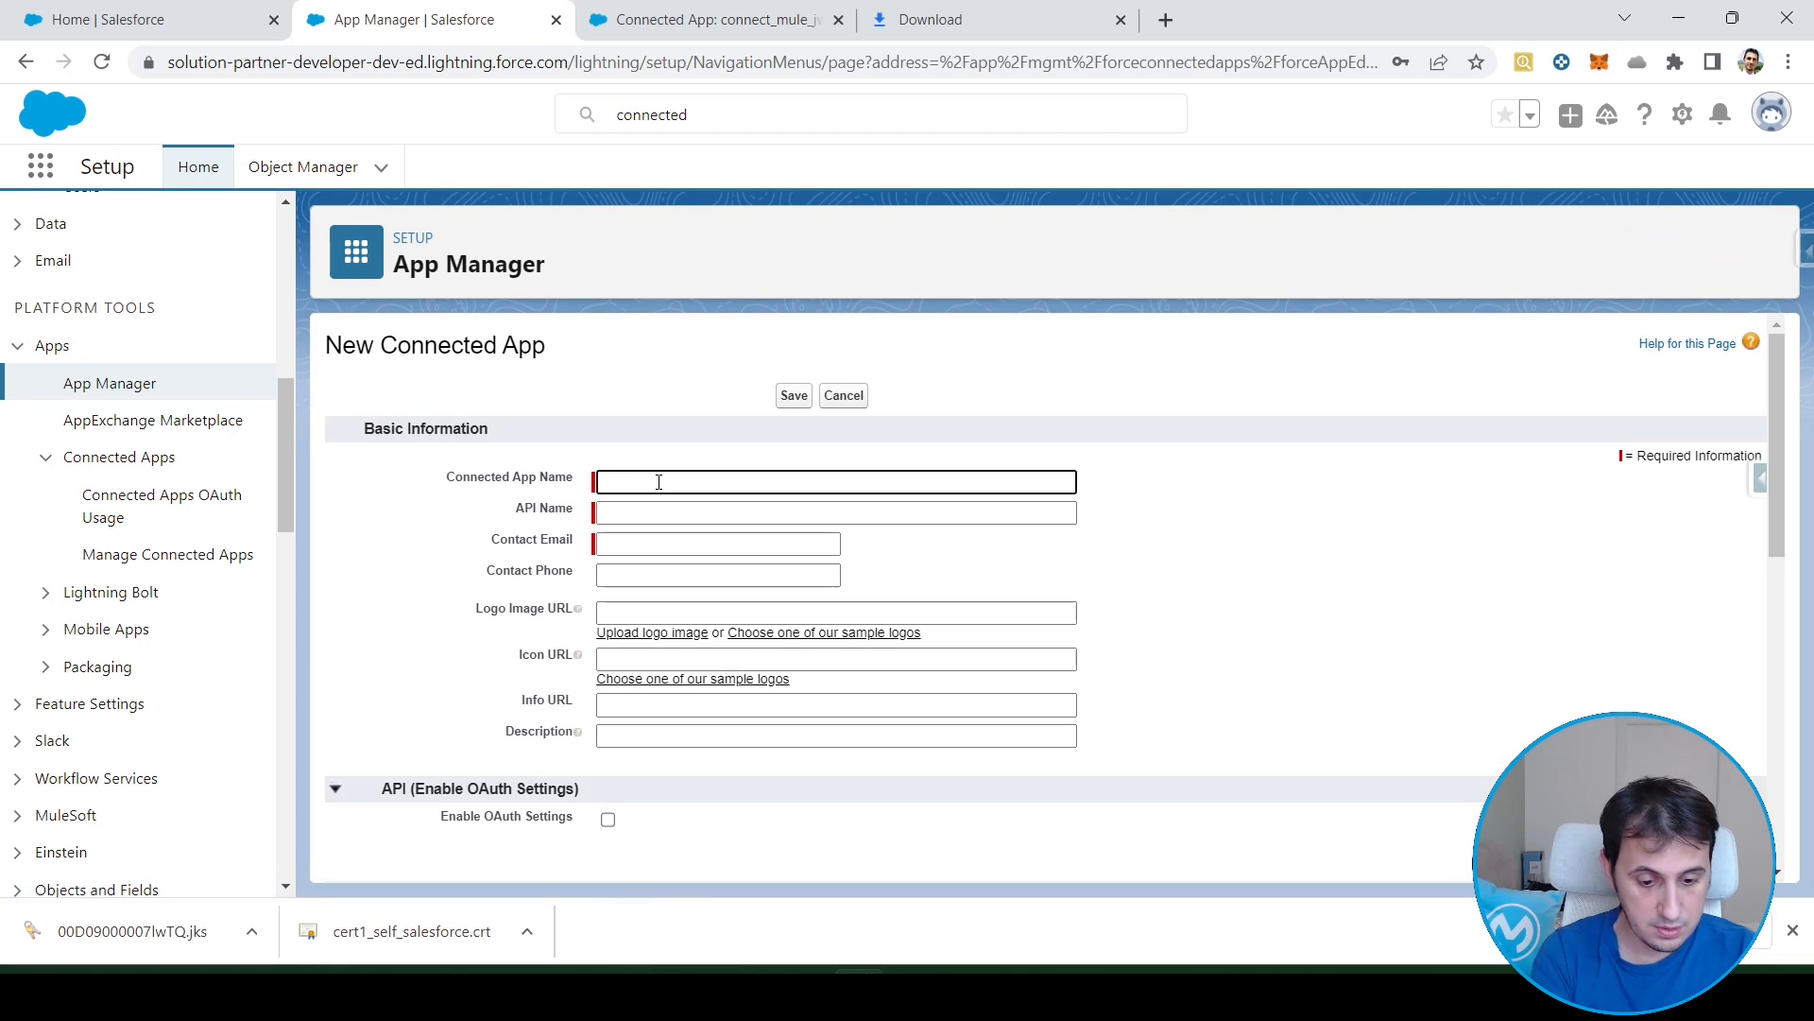
{"action": "type", "text": "mulesoft_scenario_2"}
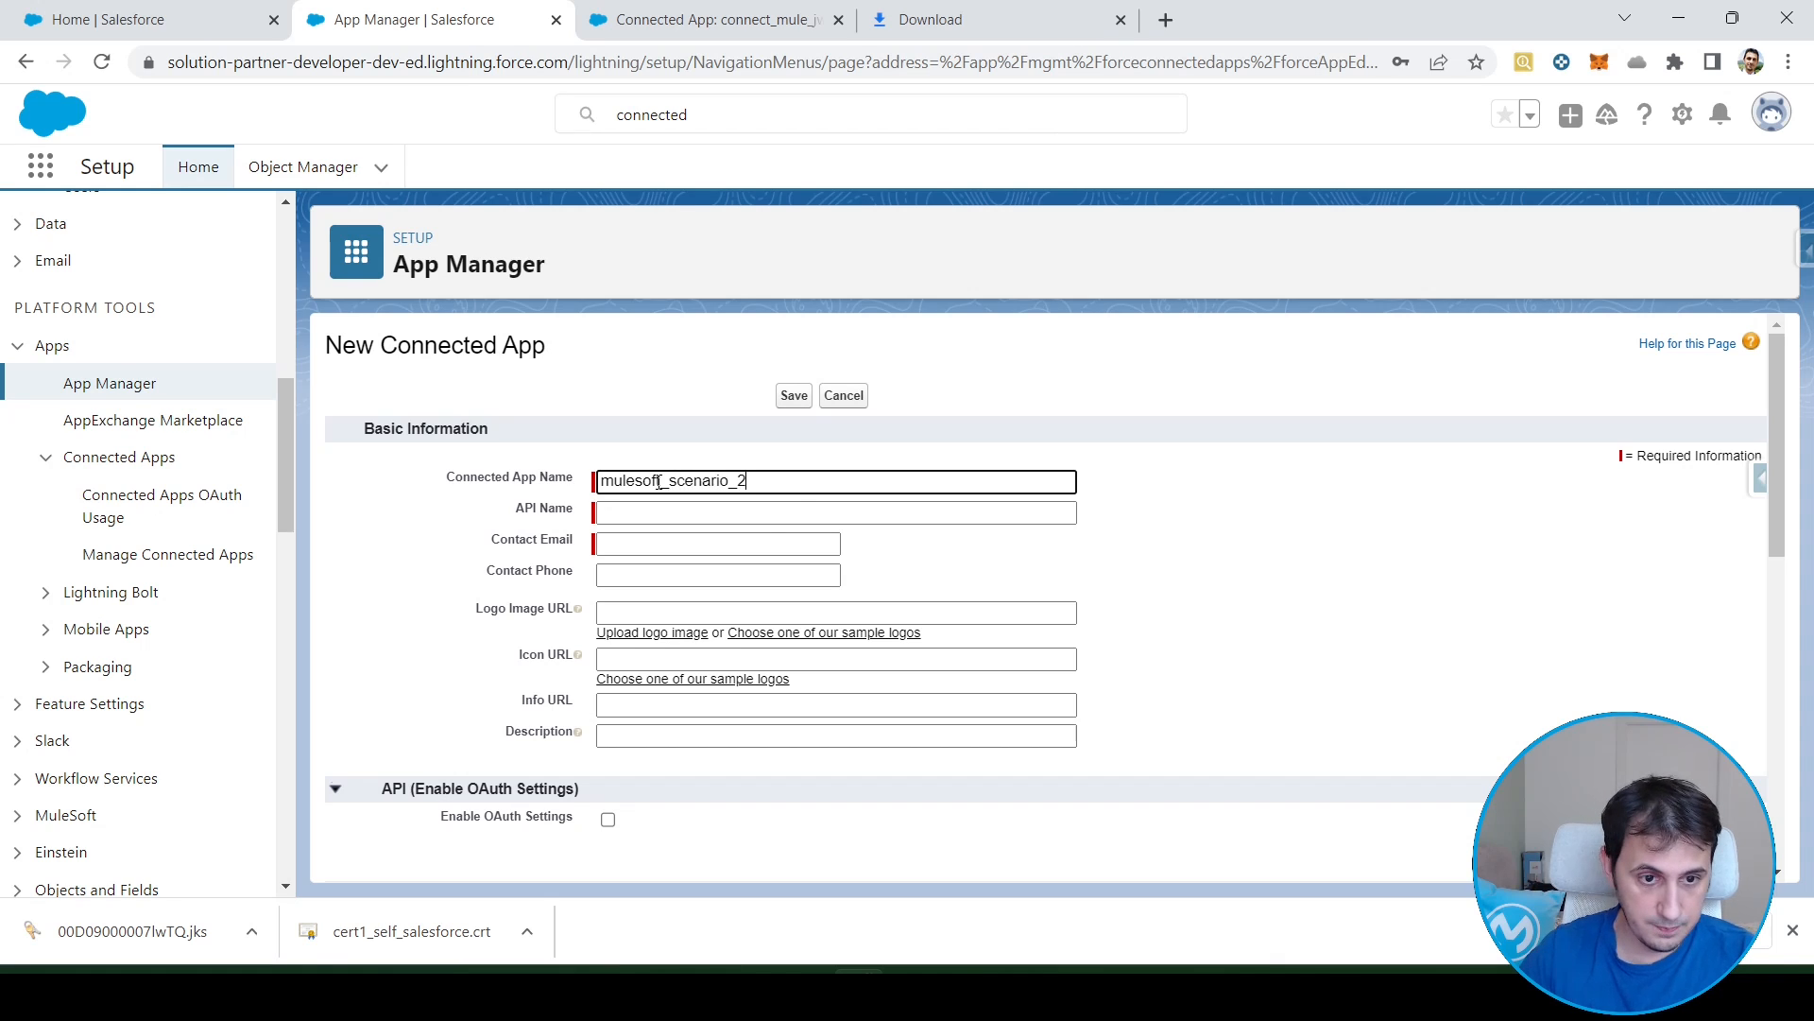
{"action": "left_click", "coordinate": [706, 538]}
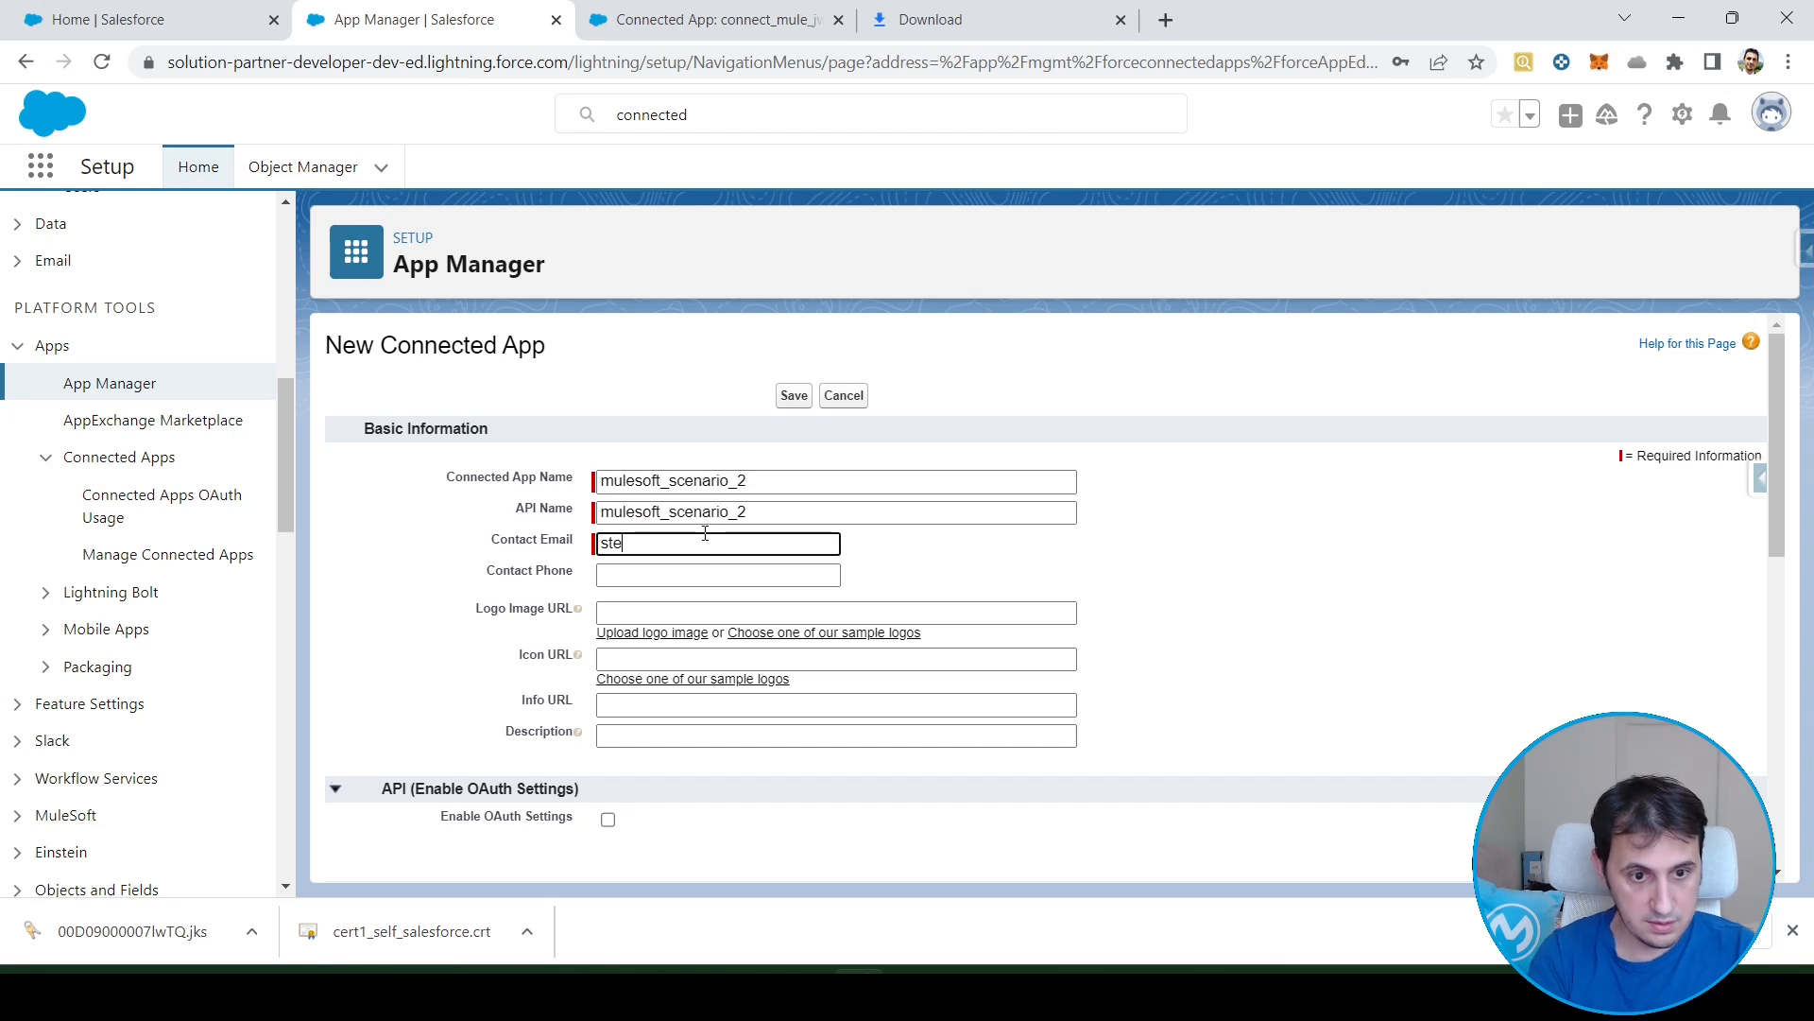
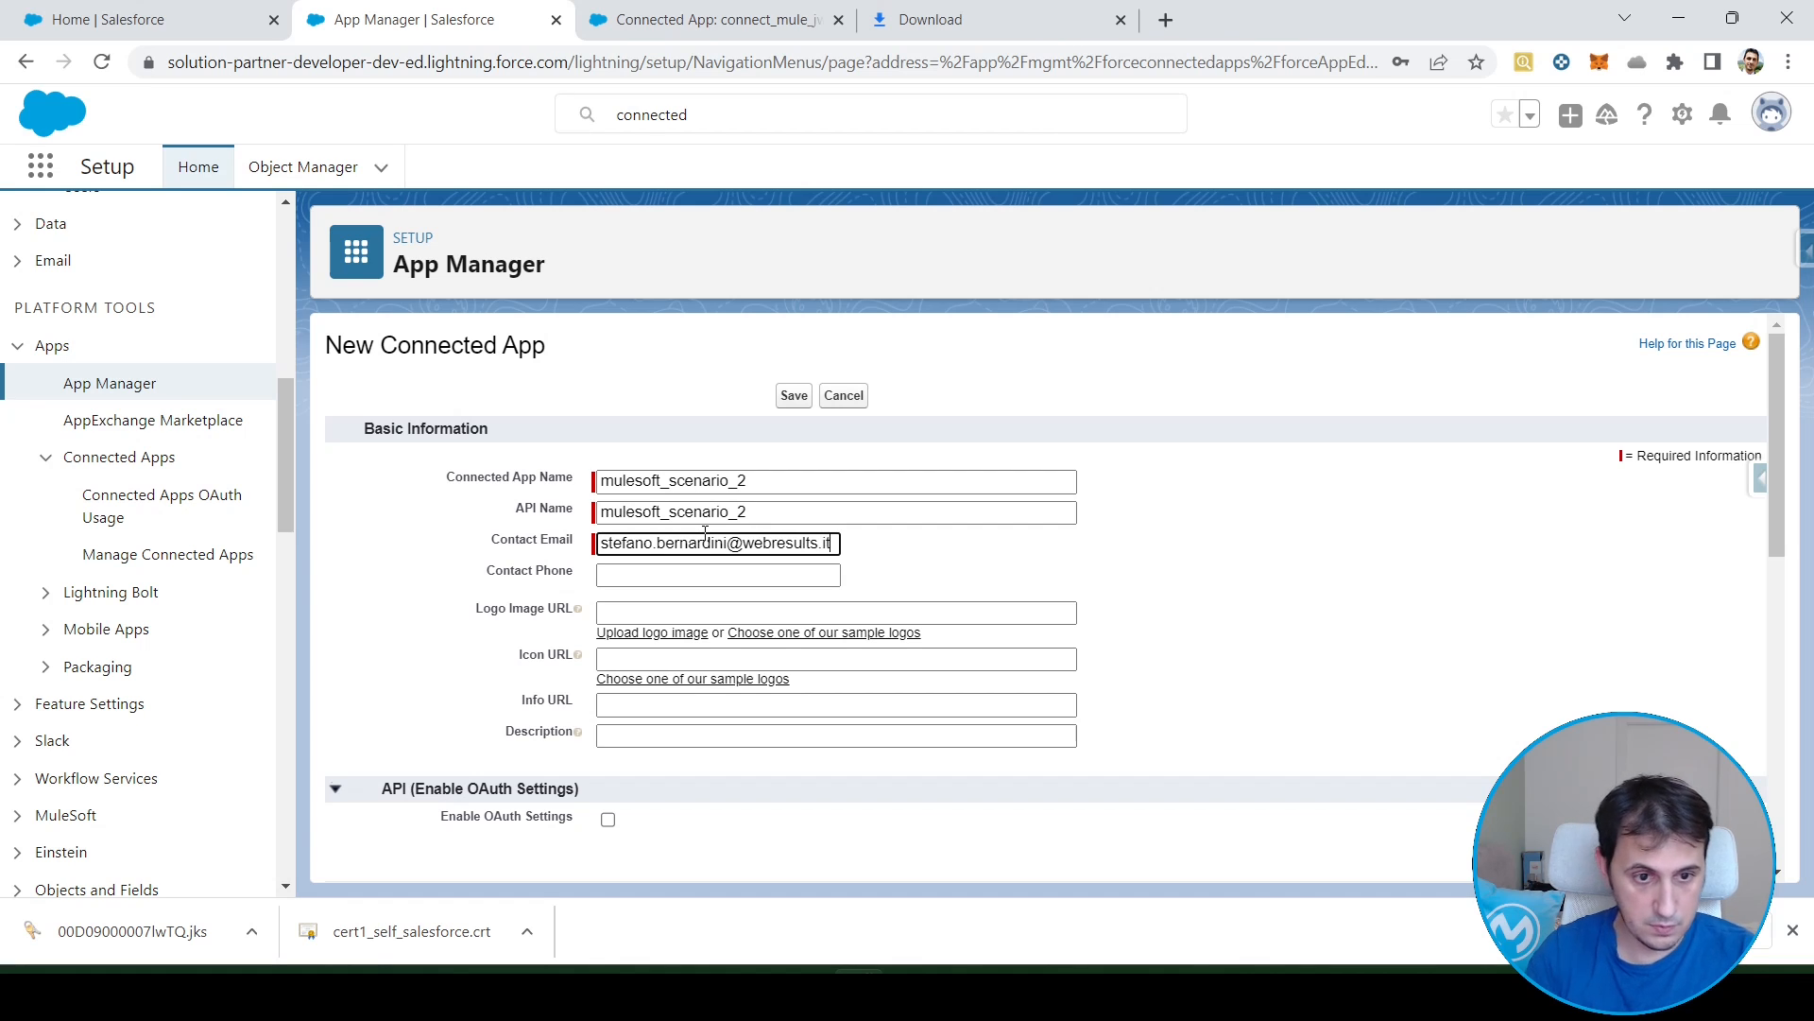
{"action": "scroll", "coordinate": [539, 466], "scroll_direction": "down", "scroll_amount": 8}
{"action": "scroll", "coordinate": [662, 486], "scroll_direction": "up", "scroll_amount": 3}
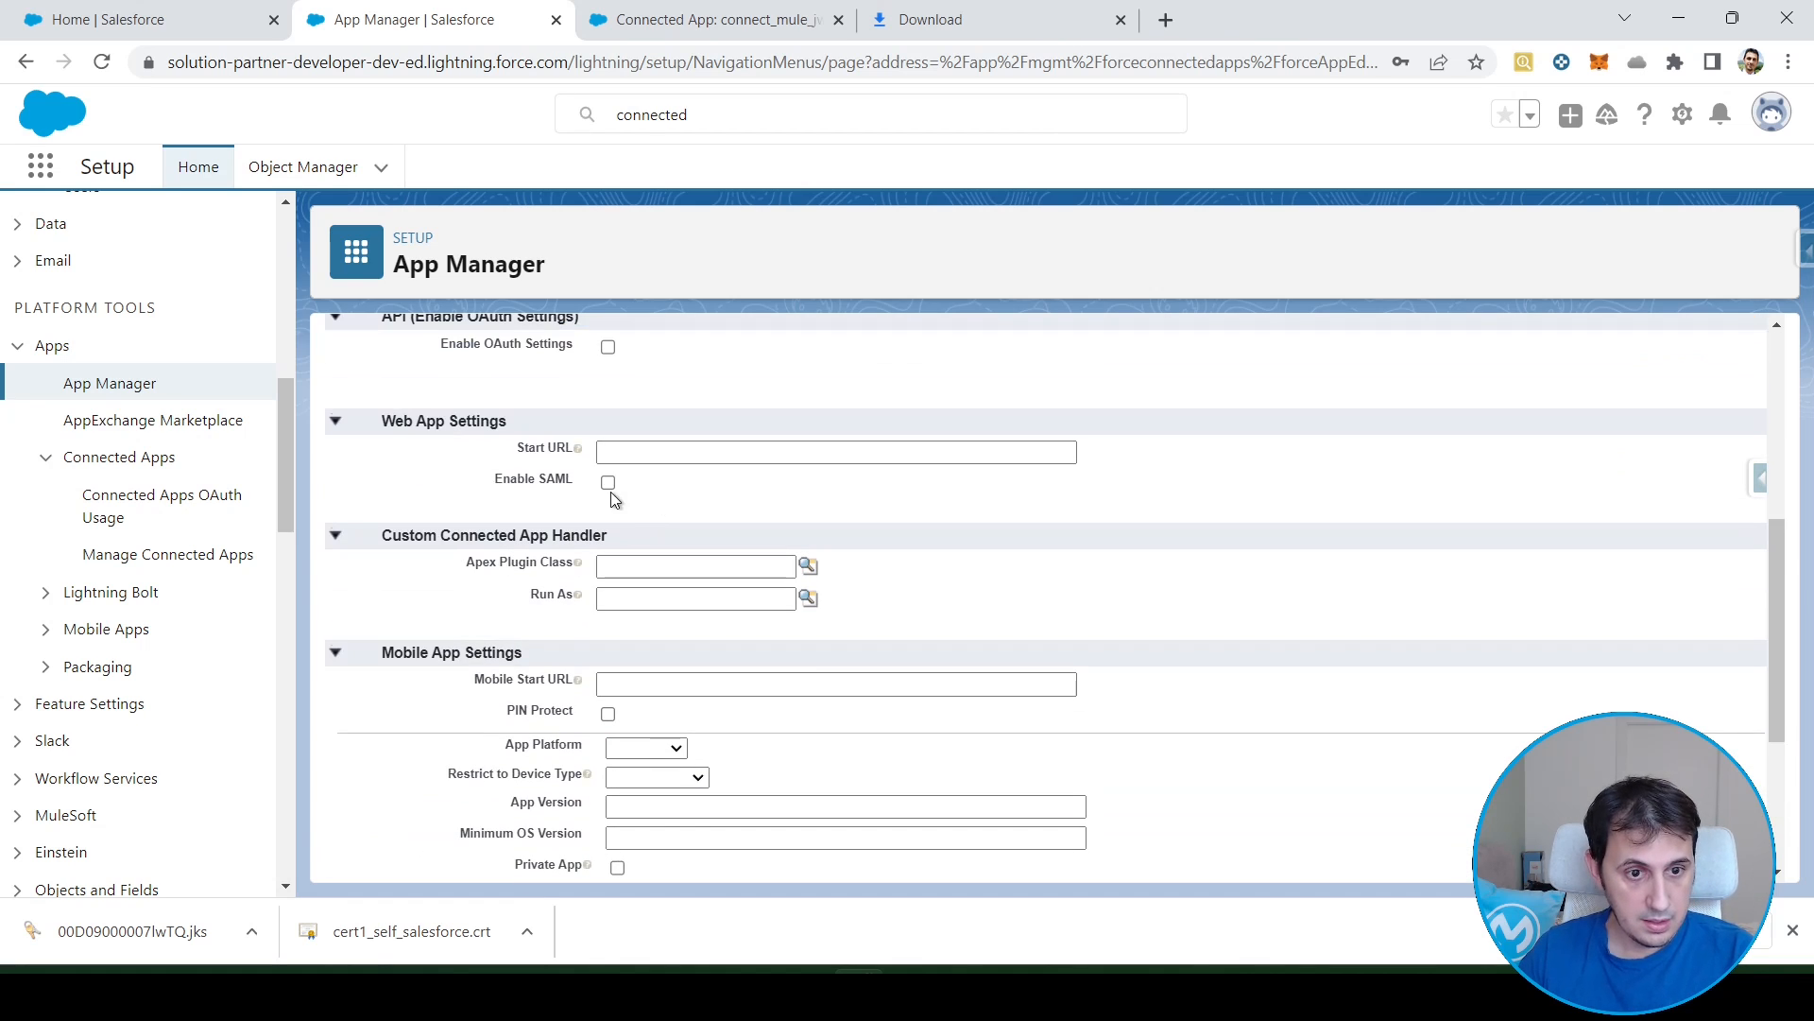
{"action": "scroll", "coordinate": [622, 485], "scroll_direction": "up", "scroll_amount": 2}
{"action": "scroll", "coordinate": [898, 541], "scroll_direction": "up", "scroll_amount": 3}
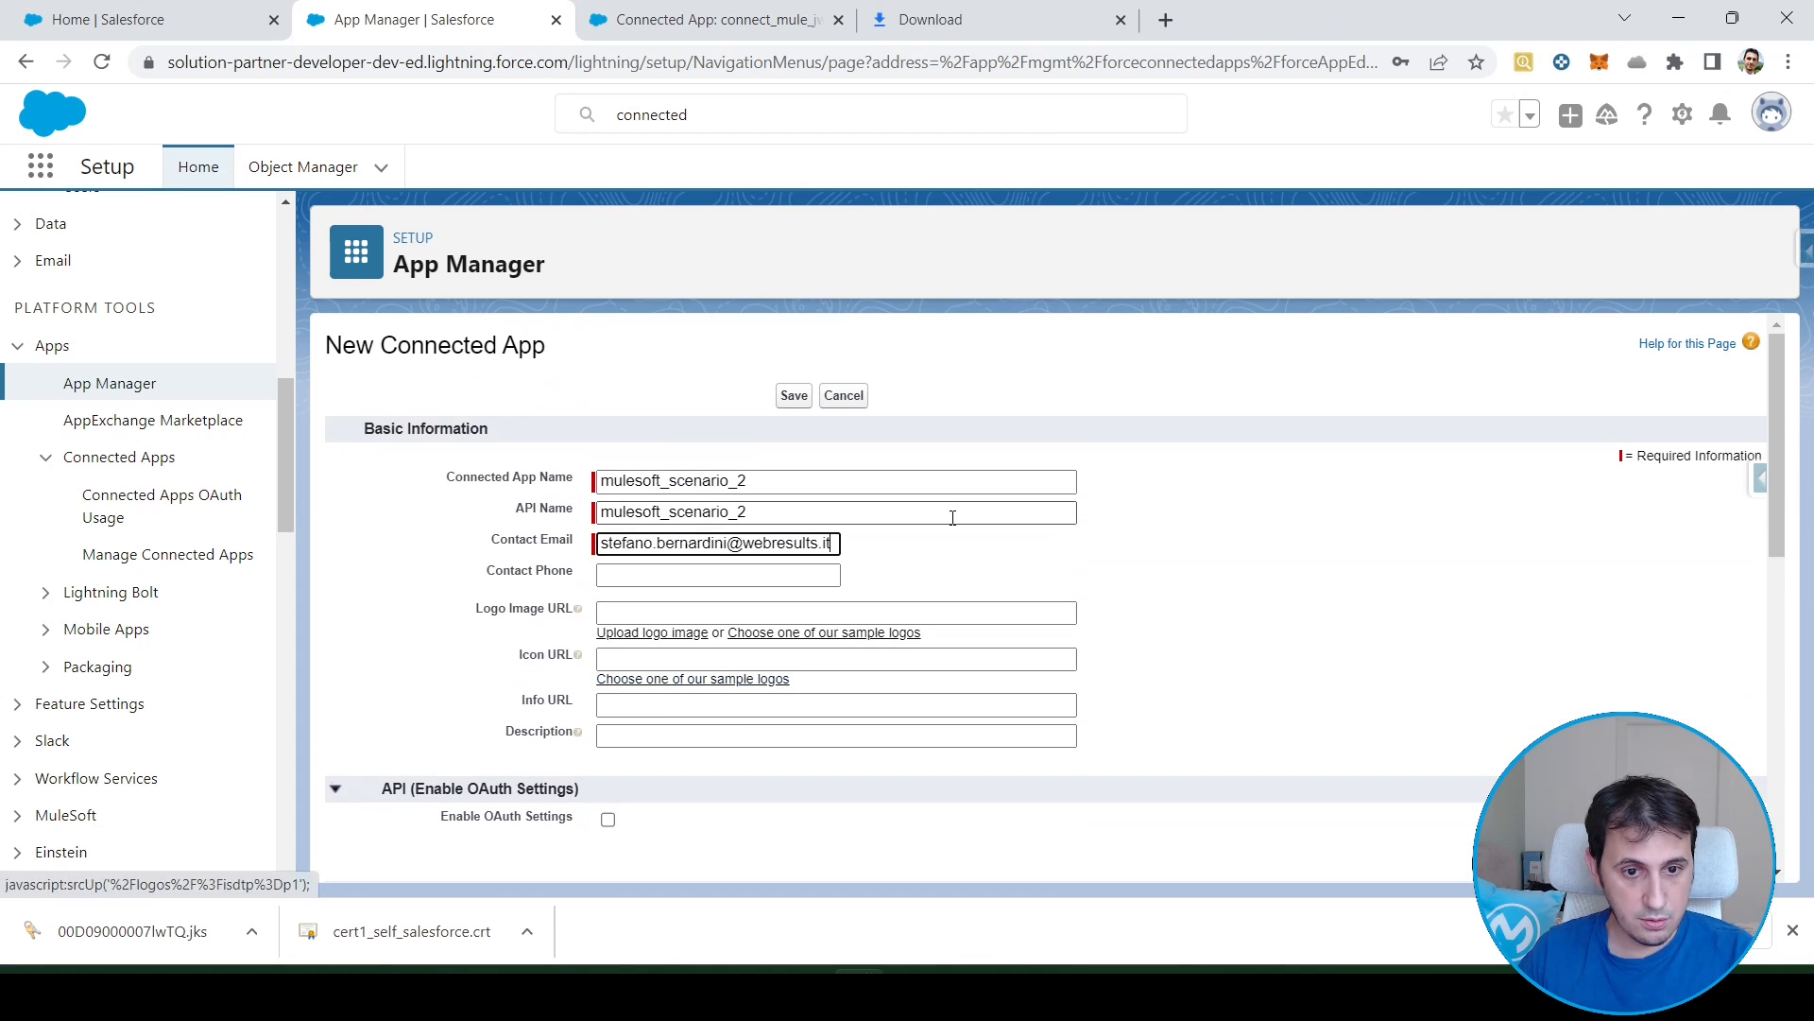
{"action": "scroll", "coordinate": [898, 541], "scroll_direction": "down", "scroll_amount": 6}
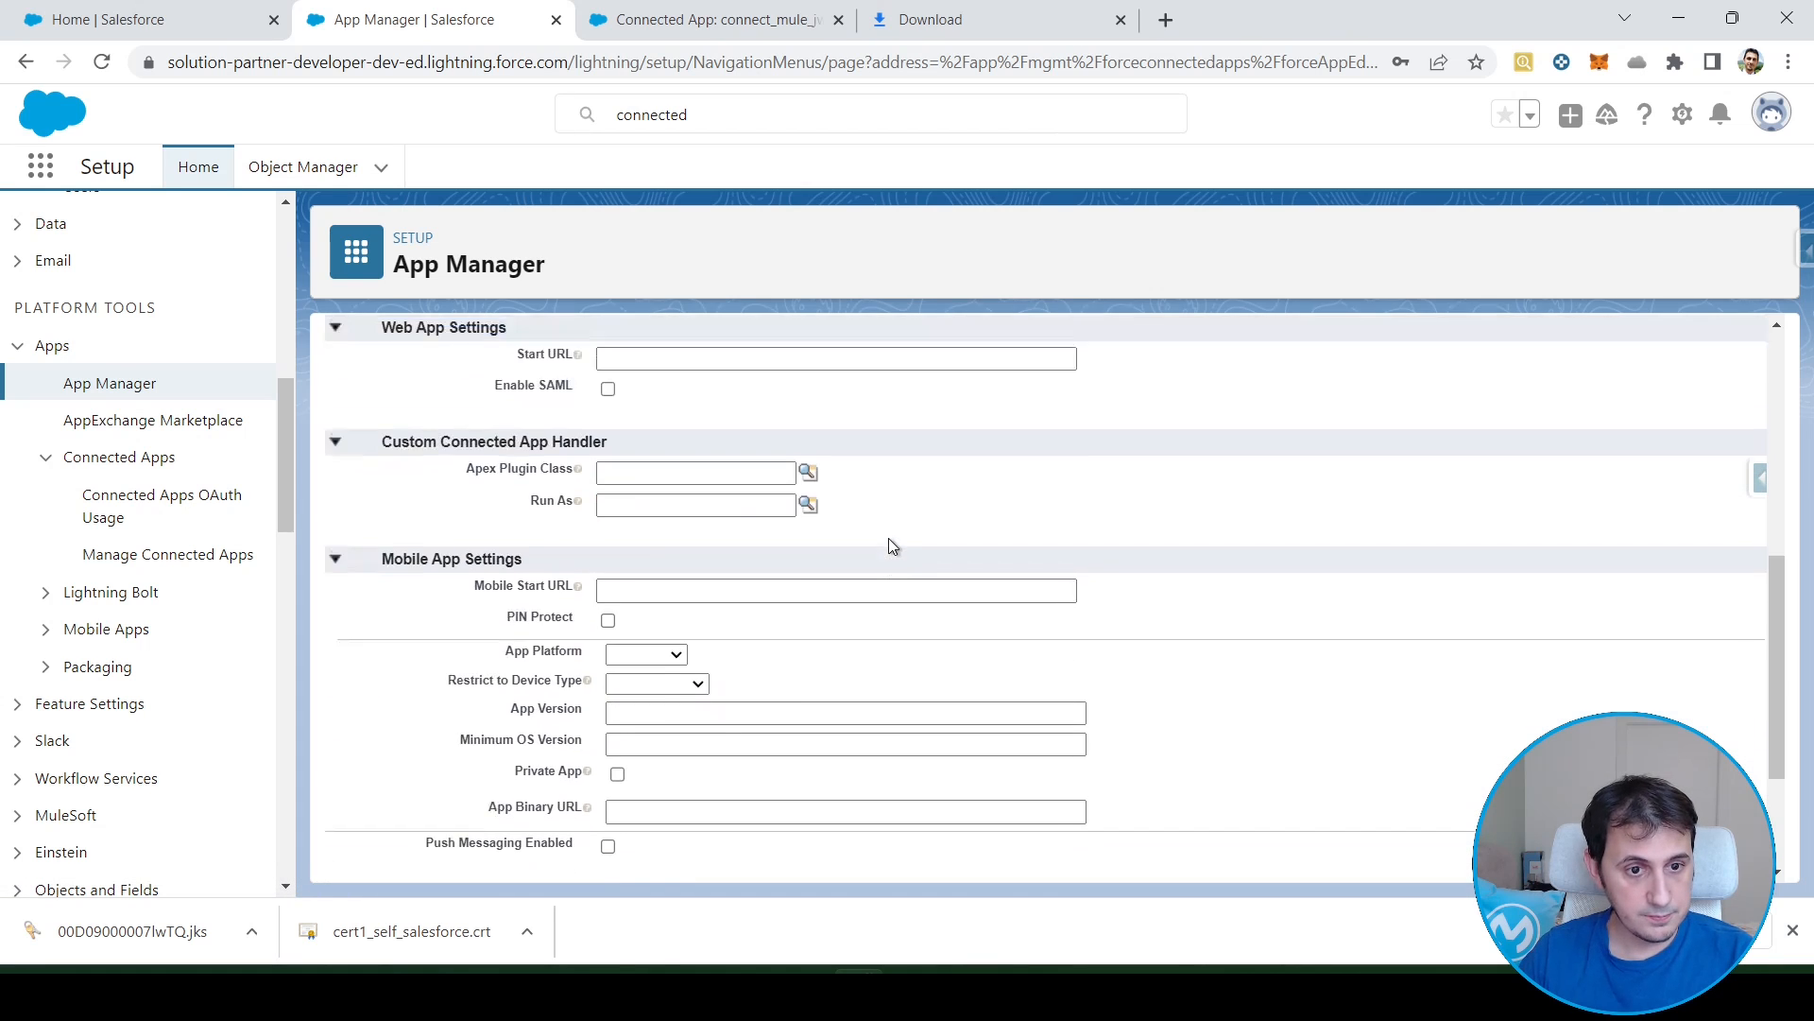
{"action": "scroll", "coordinate": [888, 538], "scroll_direction": "up", "scroll_amount": 1}
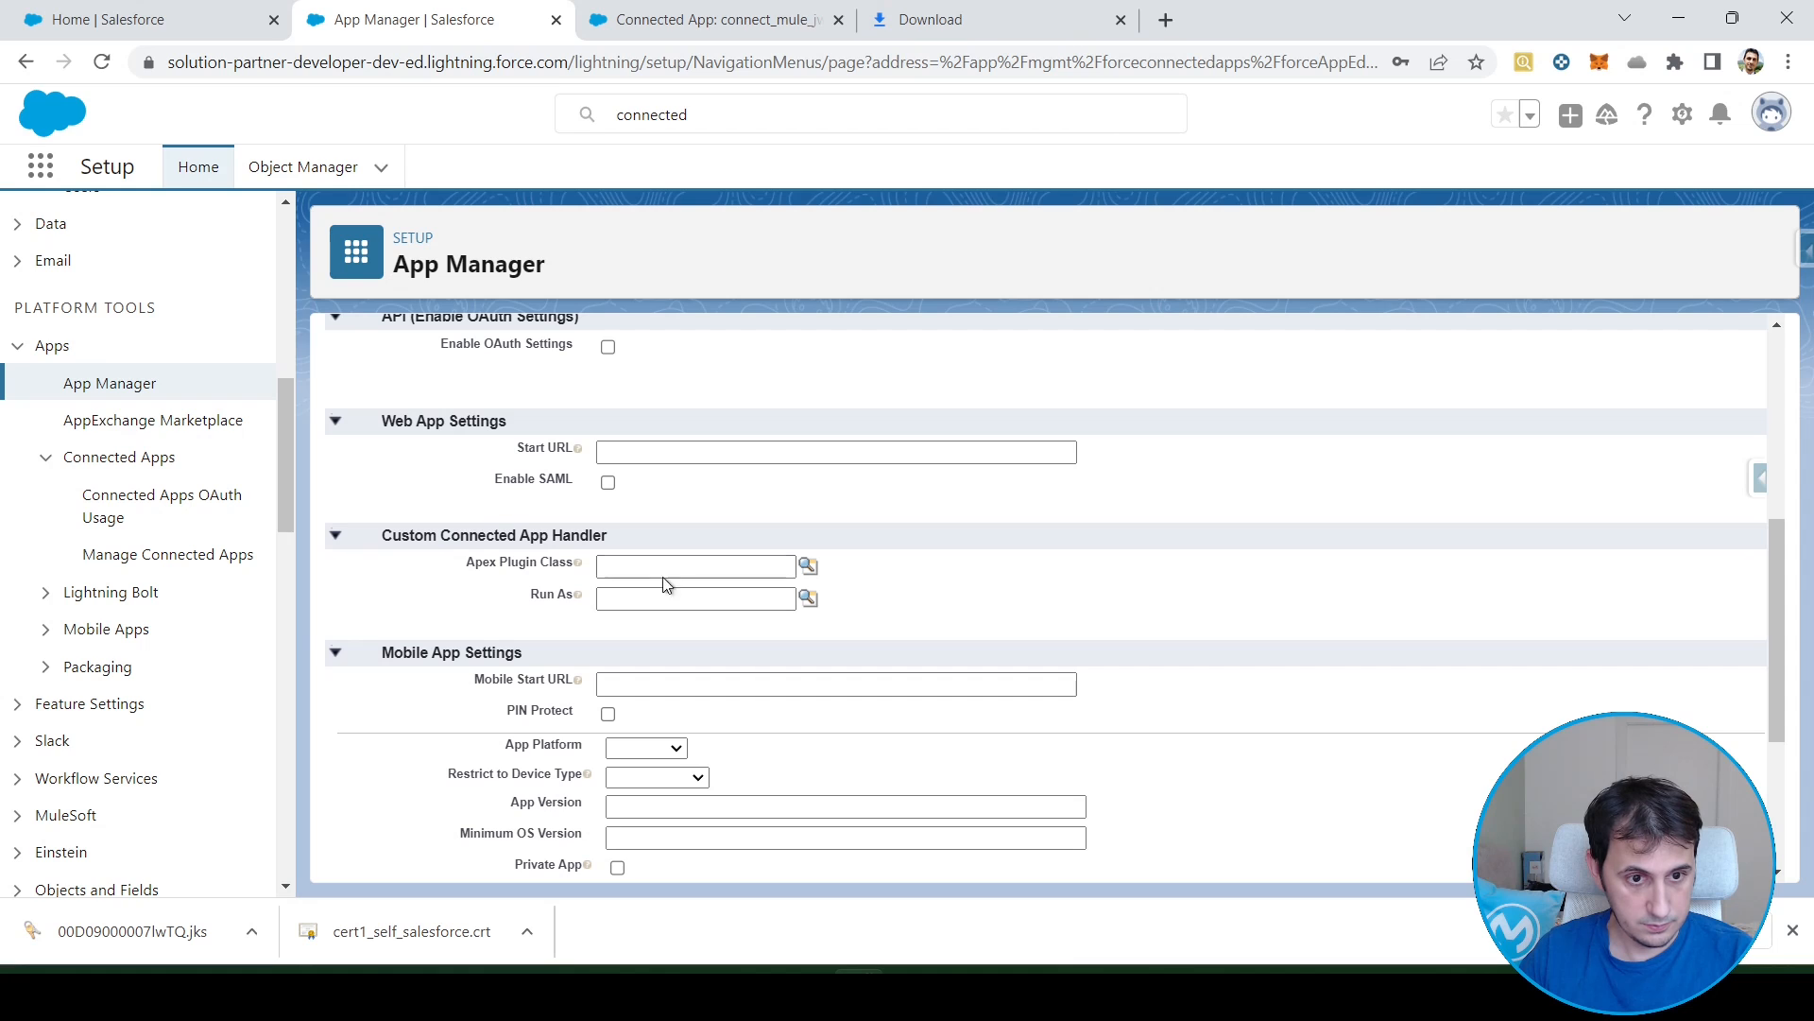
{"action": "scroll", "coordinate": [616, 508], "scroll_direction": "up", "scroll_amount": 1}
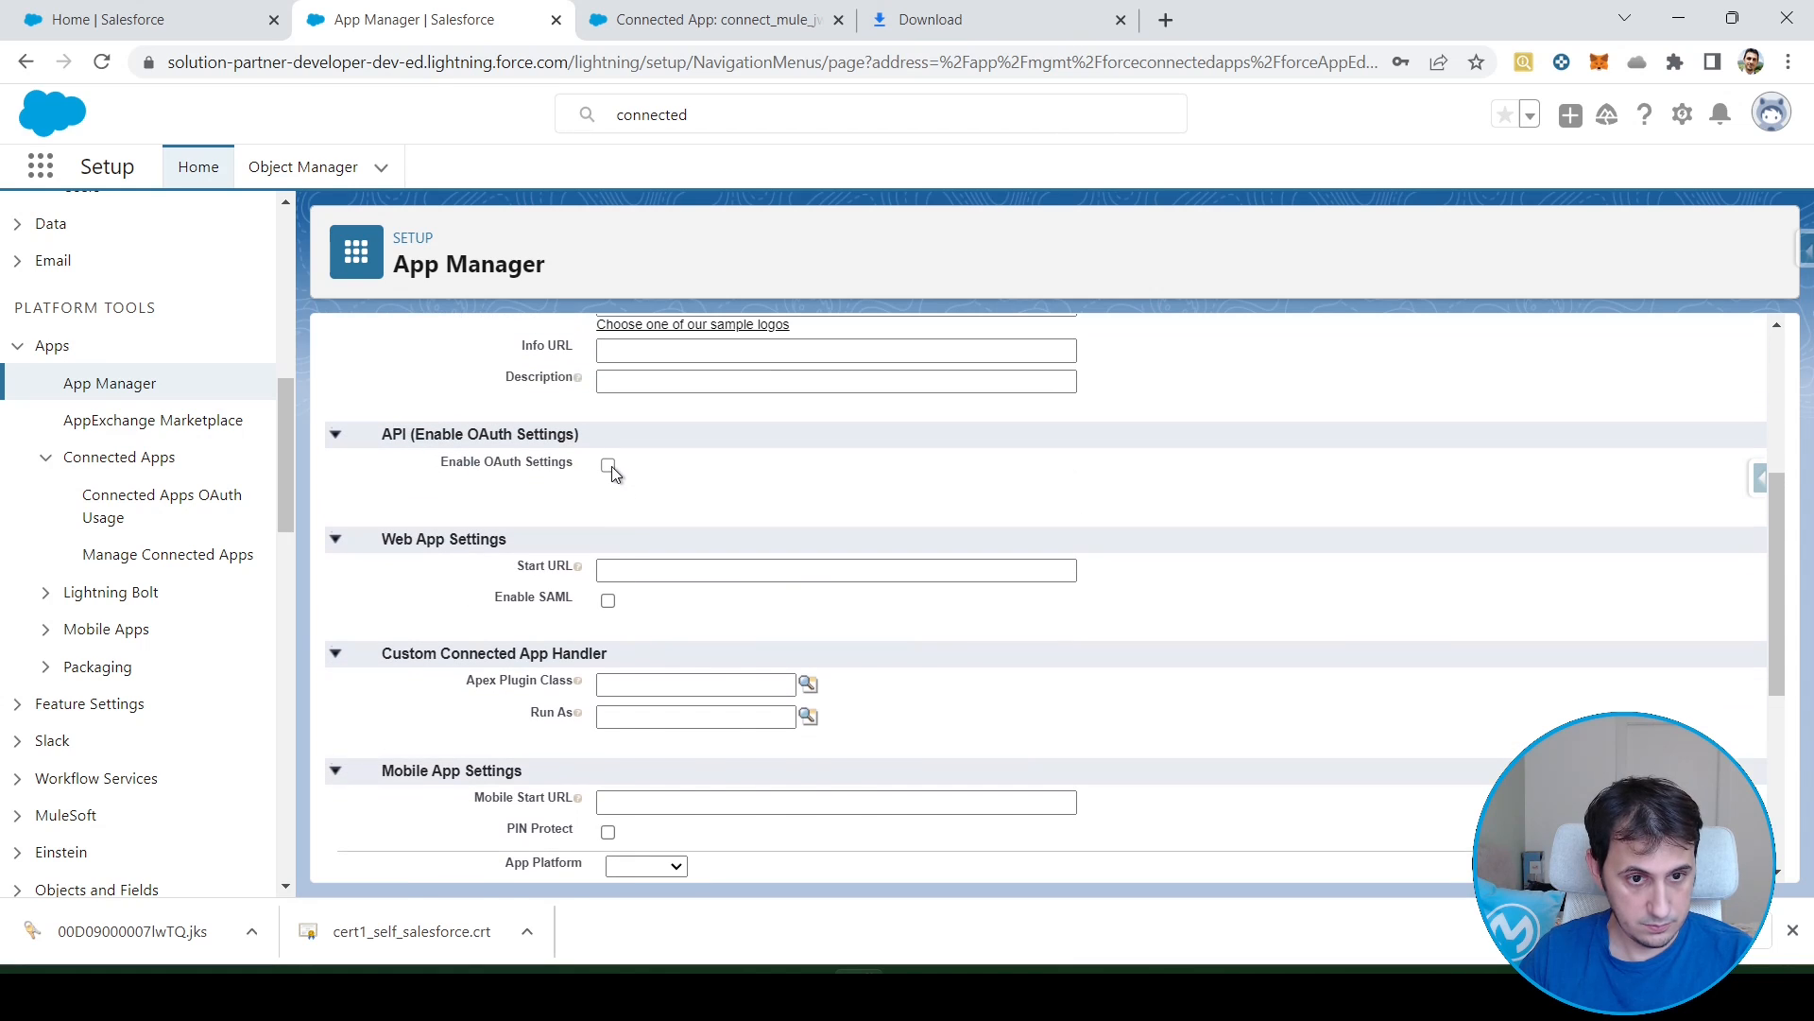
Enable OAuth settings and select the api, web and refresh_token, offline_access scopes.
{"action": "left_click", "coordinate": [608, 465]}
{"action": "scroll", "coordinate": [1437, 603], "scroll_direction": "down", "scroll_amount": 1}
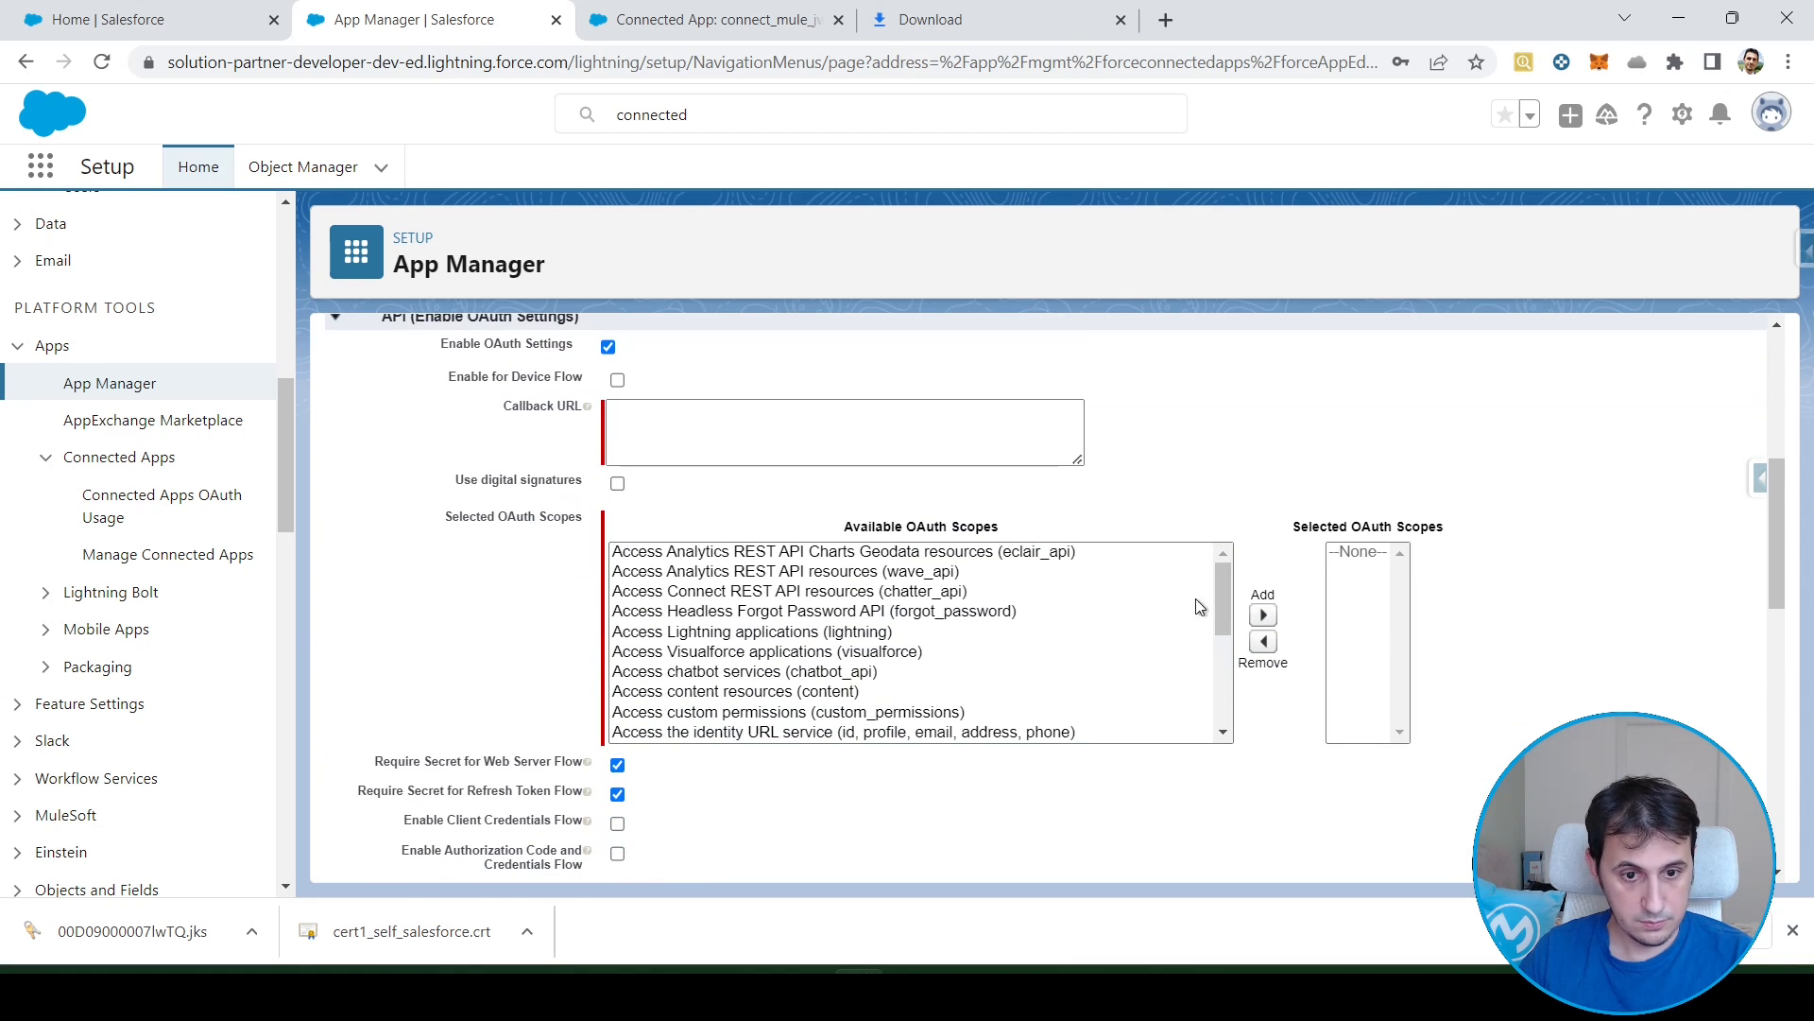
{"action": "scroll", "coordinate": [1216, 611], "scroll_direction": "down", "scroll_amount": 1}
{"action": "left_click_drag", "start_coordinate": [1217, 611], "coordinate": [1221, 704]}
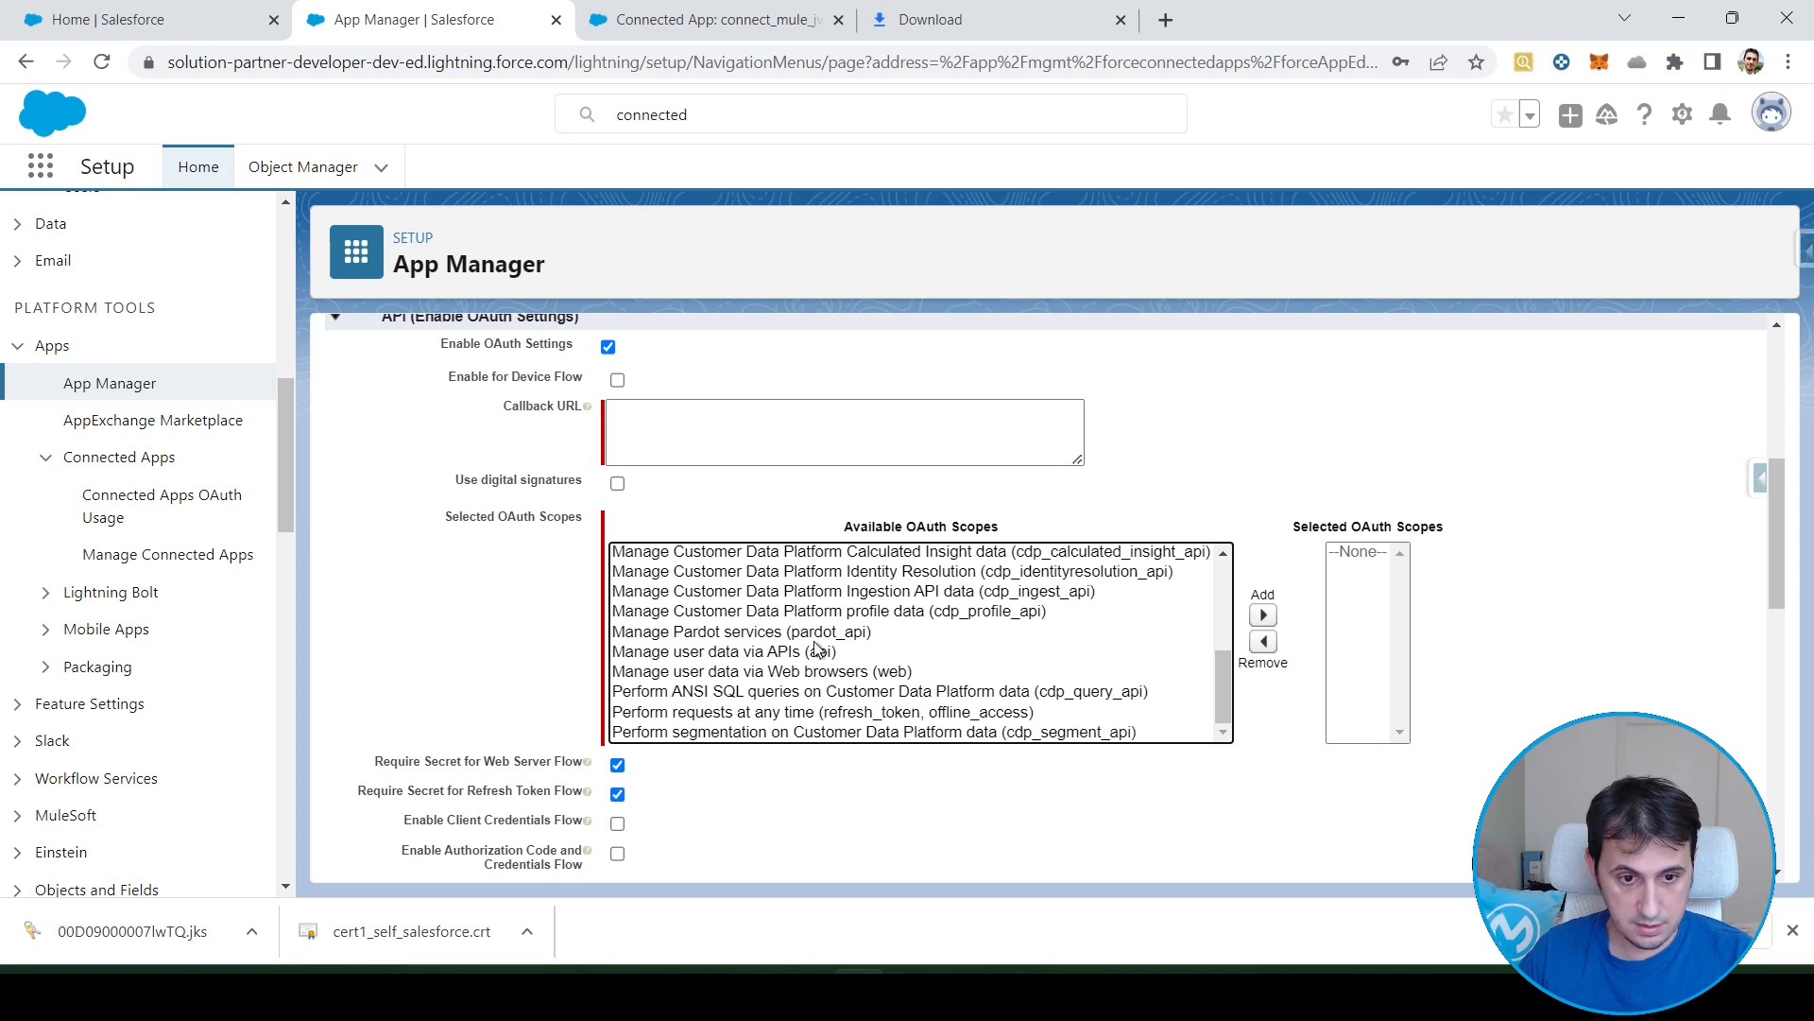
{"action": "left_click", "coordinate": [916, 715]}
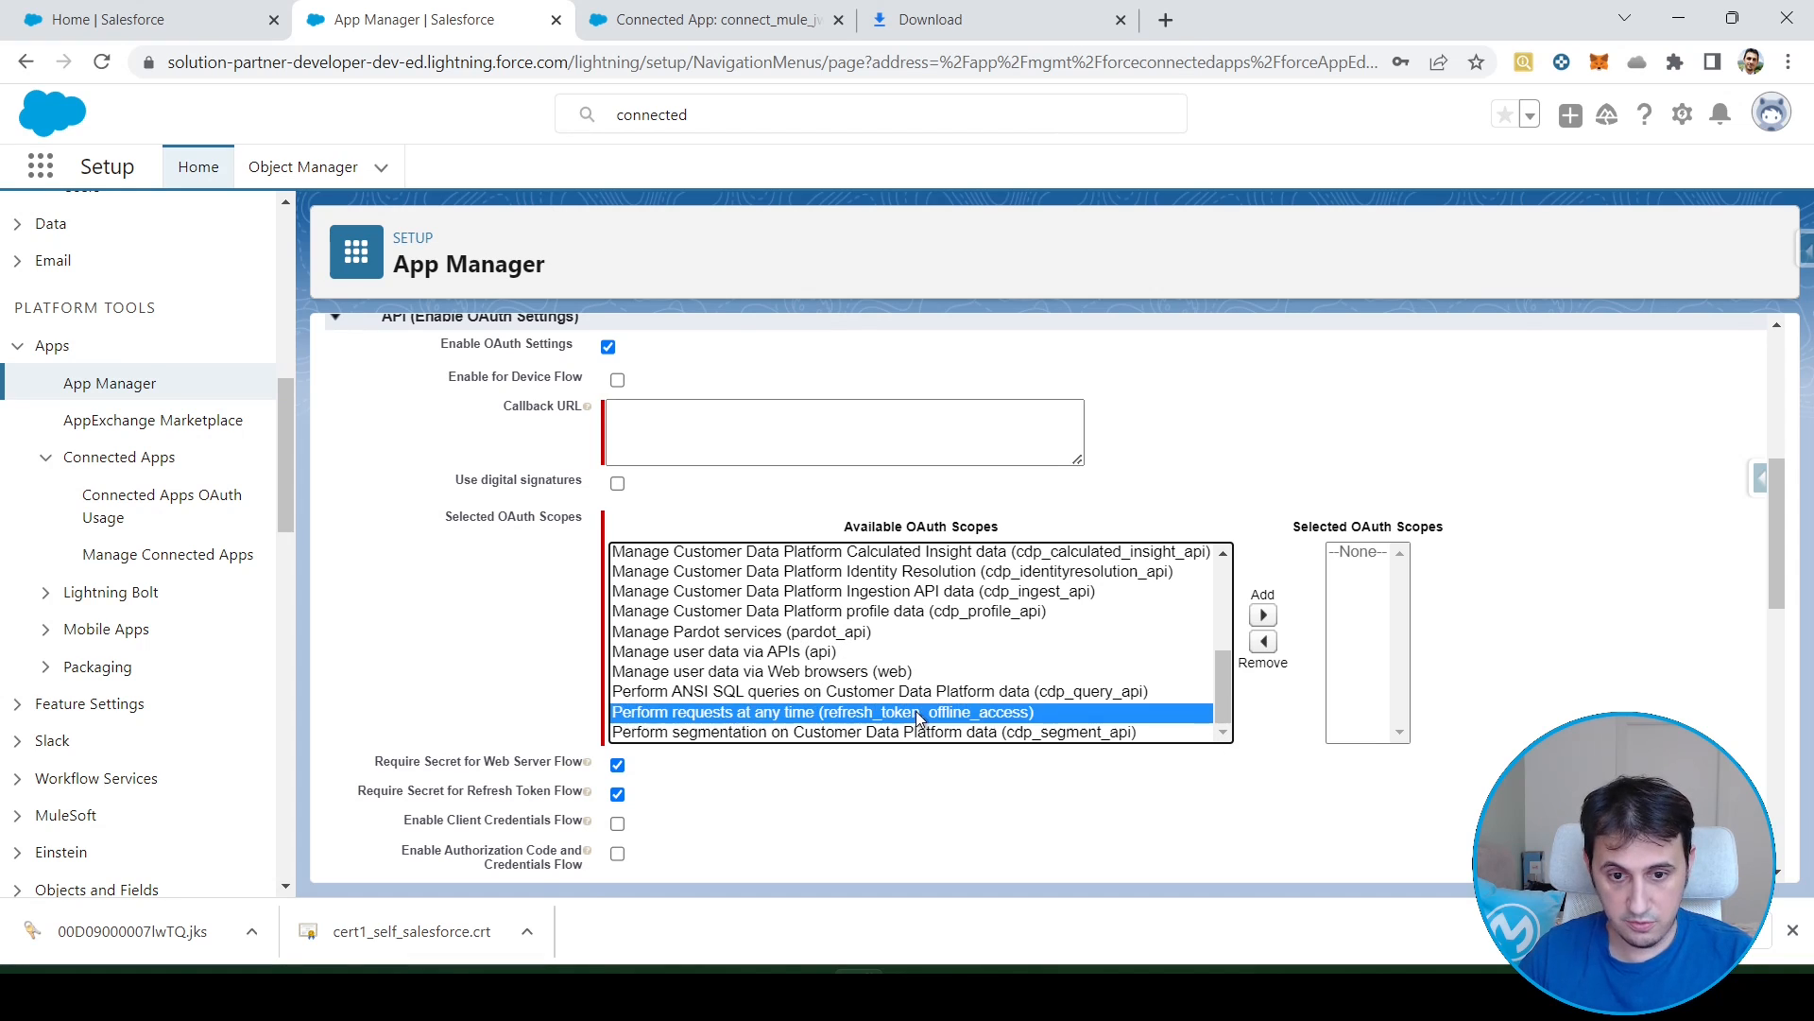
{"action": "left_click", "coordinate": [806, 671], "text": "ctrl"}
{"action": "left_click", "coordinate": [805, 651], "text": "ctrl"}
{"action": "left_click", "coordinate": [1263, 615]}
{"action": "left_click", "coordinate": [723, 439]}
{"action": "type", "text": "http://localhost:"}
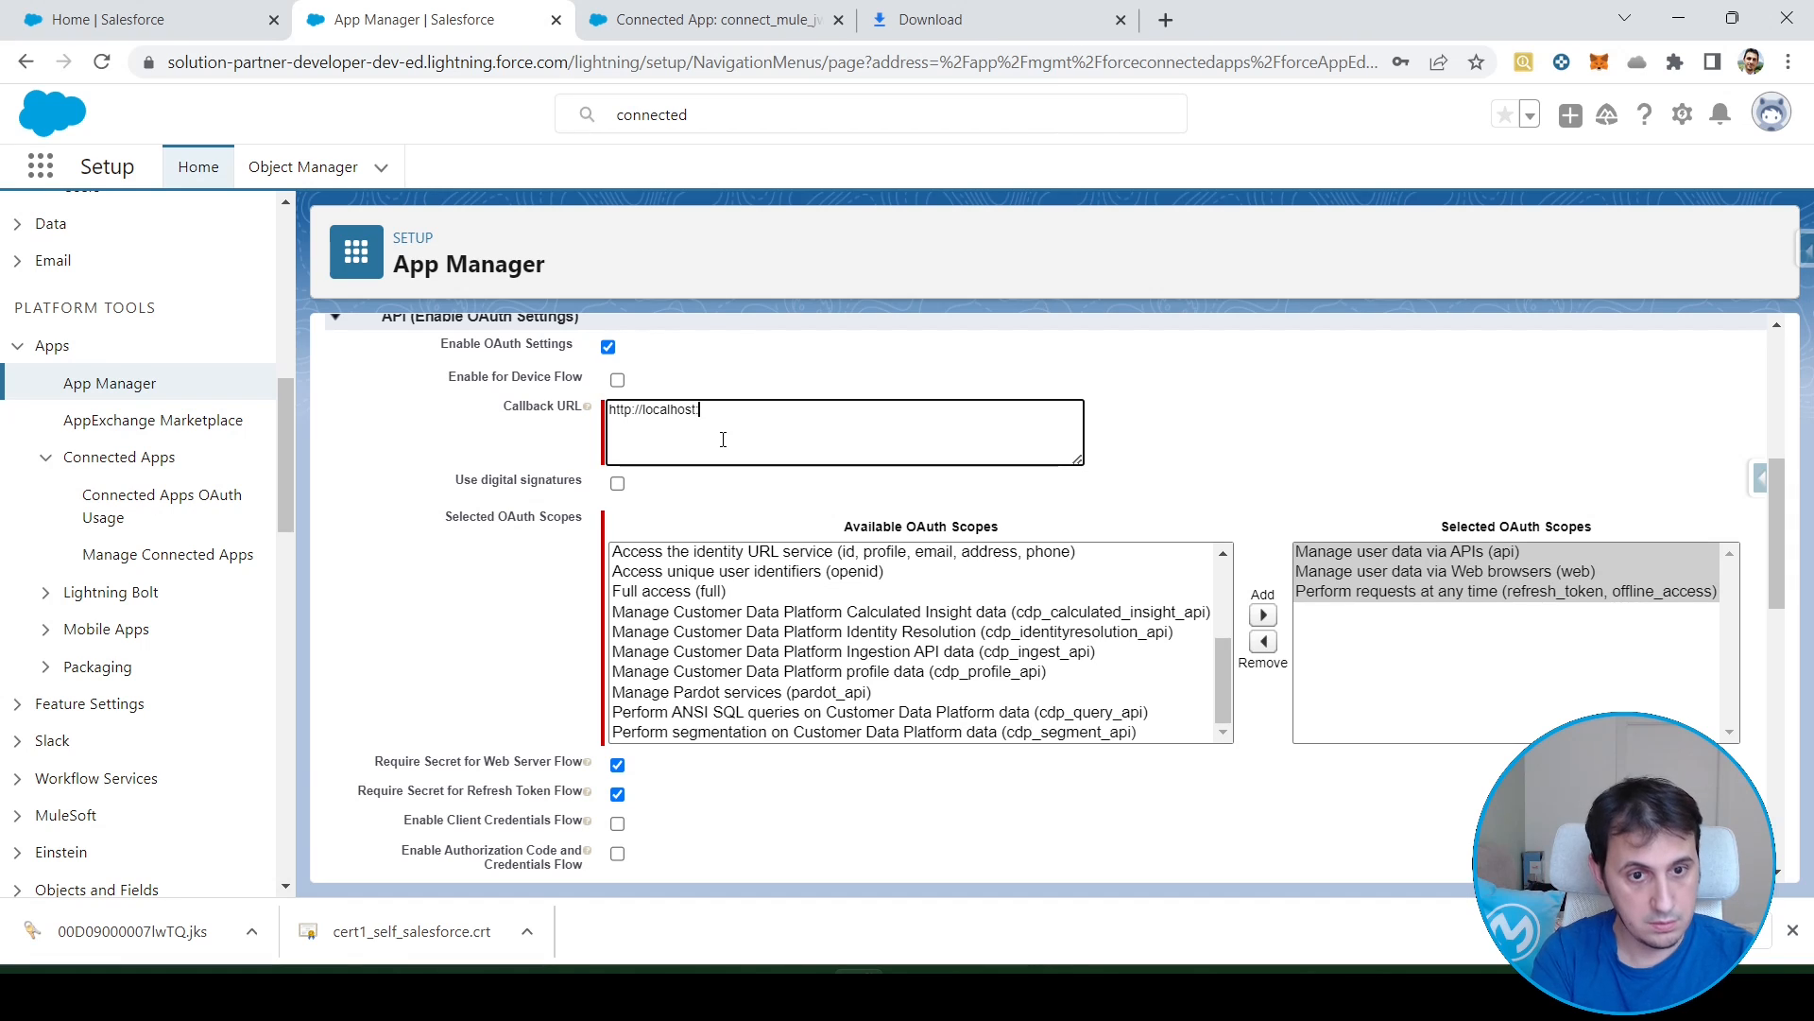
{"action": "type", "text": "back"}
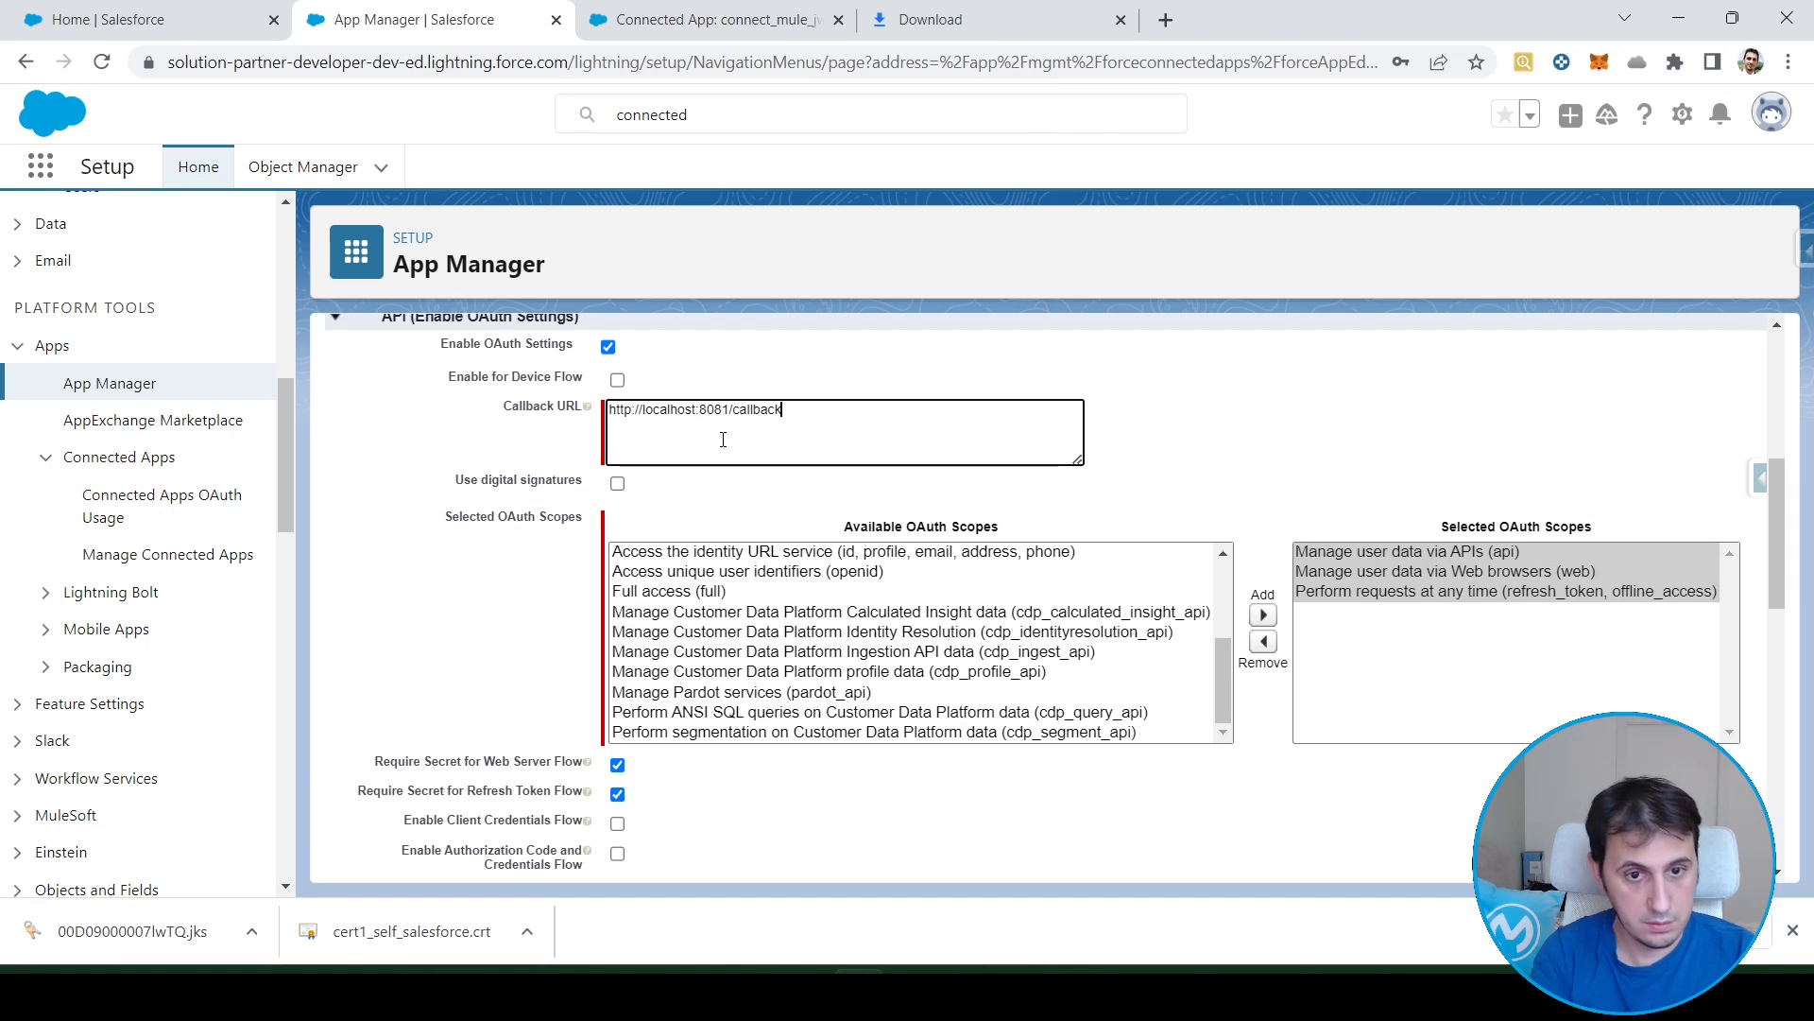
{"action": "scroll", "coordinate": [1188, 436], "scroll_direction": "down", "scroll_amount": 3}
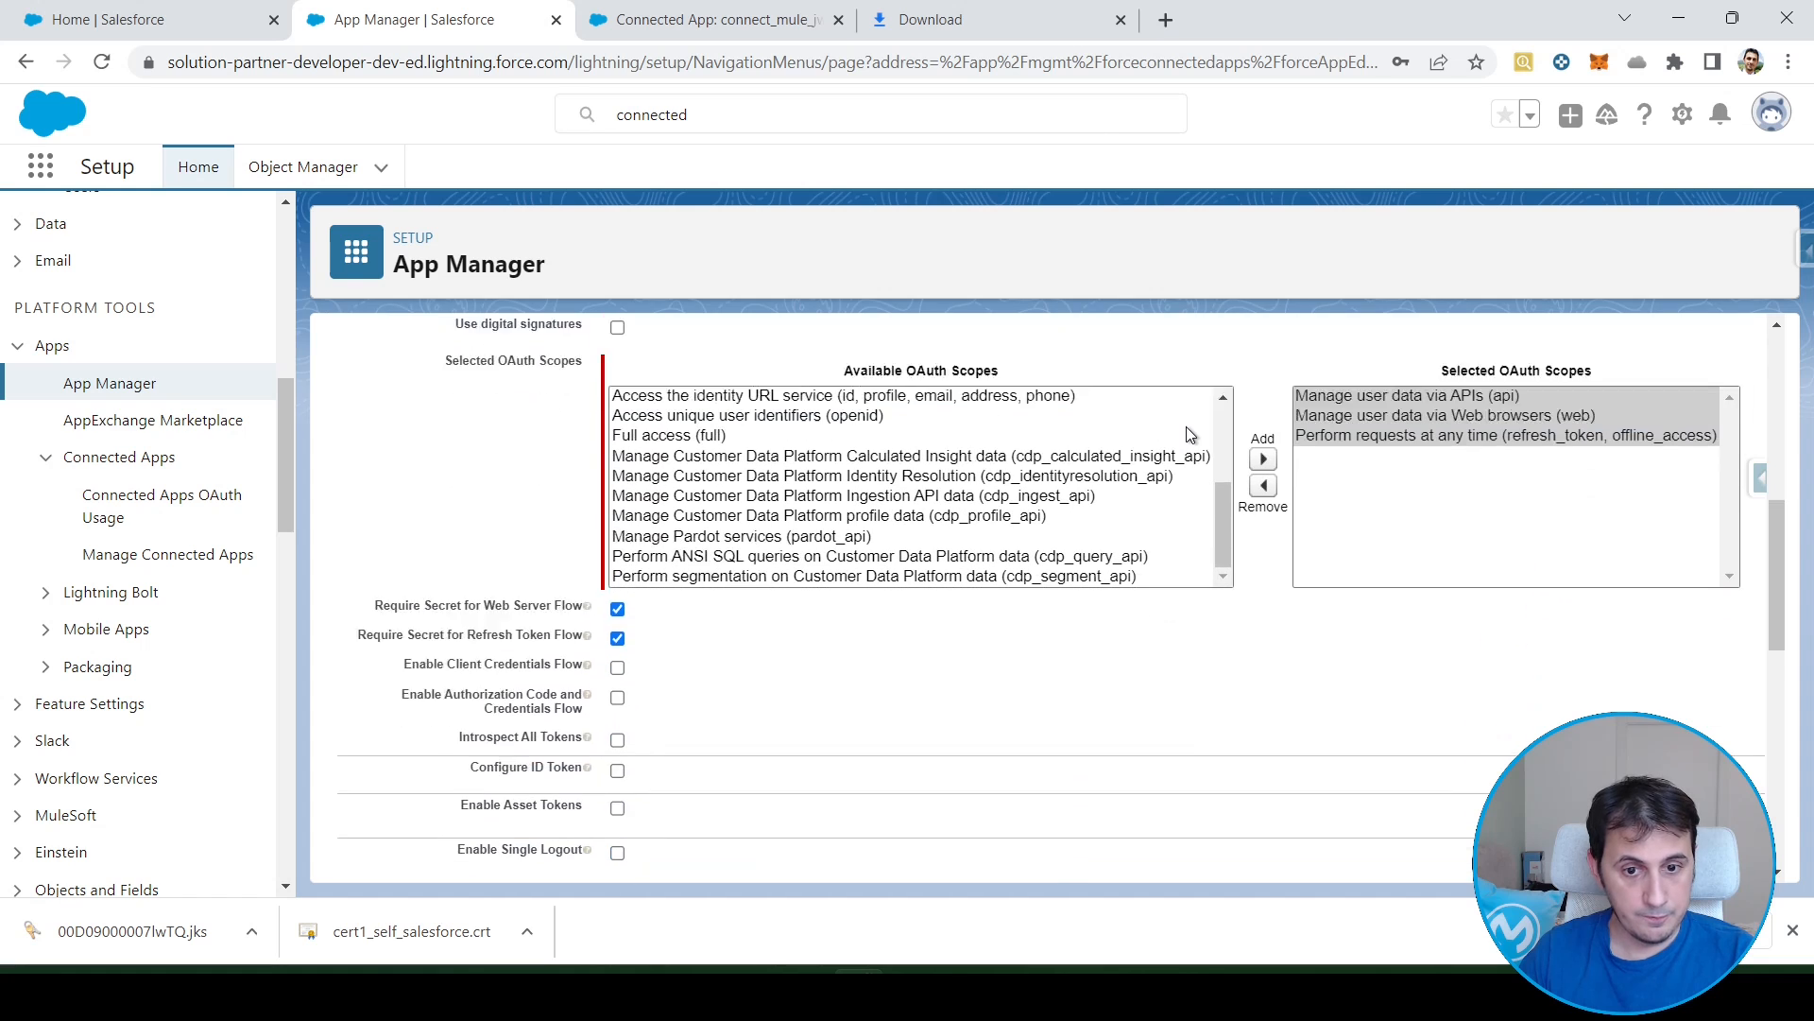
{"action": "scroll", "coordinate": [1200, 519], "scroll_direction": "up", "scroll_amount": 3}
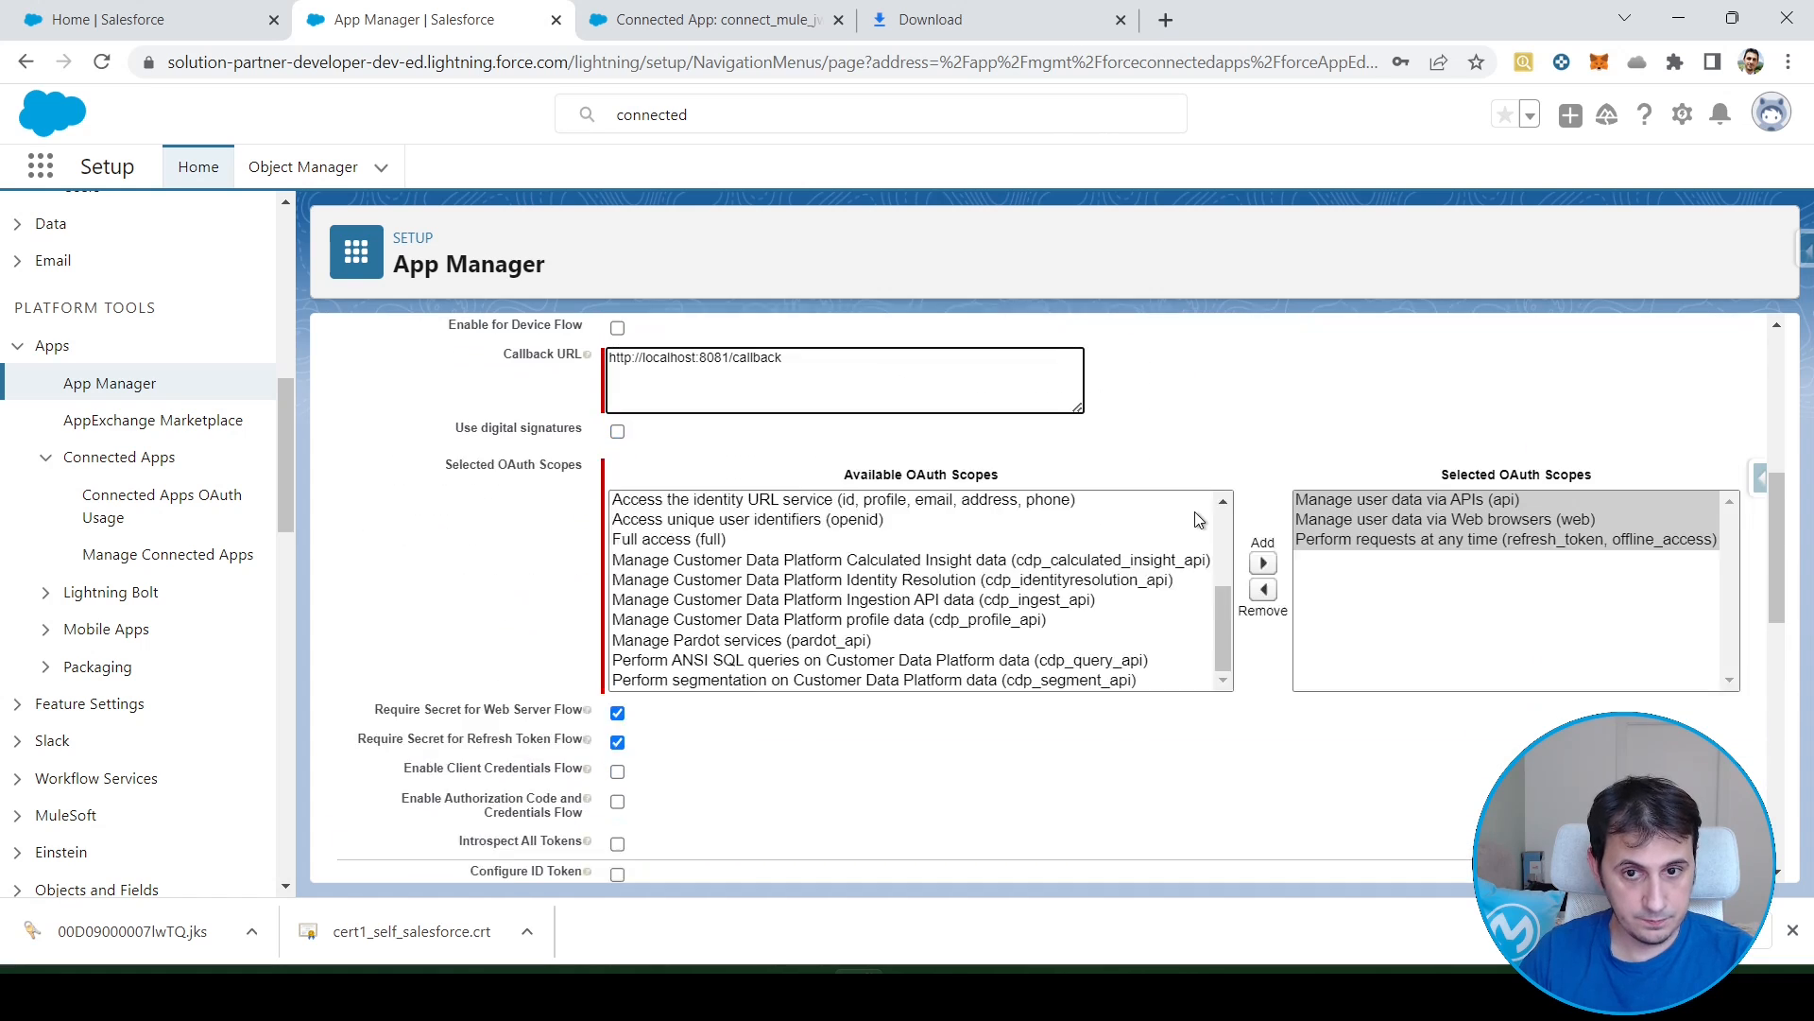
{"action": "scroll", "coordinate": [1202, 522], "scroll_direction": "down", "scroll_amount": 4}
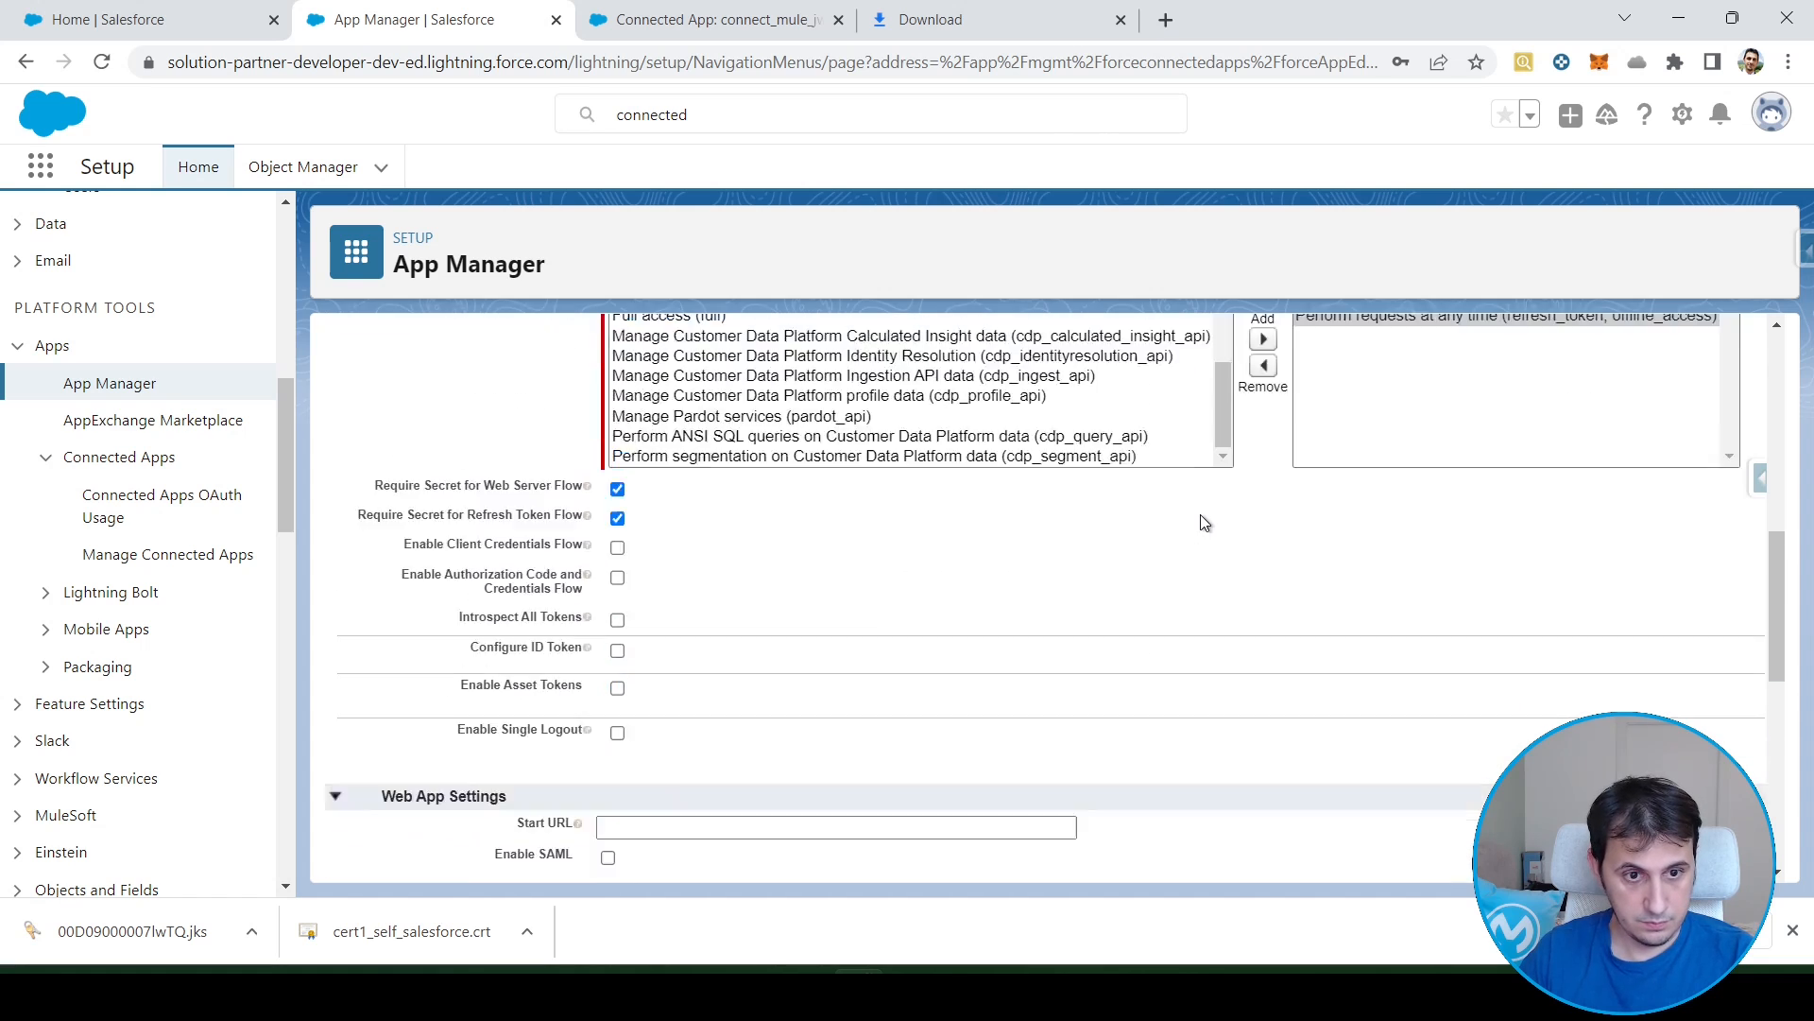
{"action": "scroll", "coordinate": [1202, 522], "scroll_direction": "up", "scroll_amount": 3}
{"action": "scroll", "coordinate": [1202, 521], "scroll_direction": "up", "scroll_amount": 1}
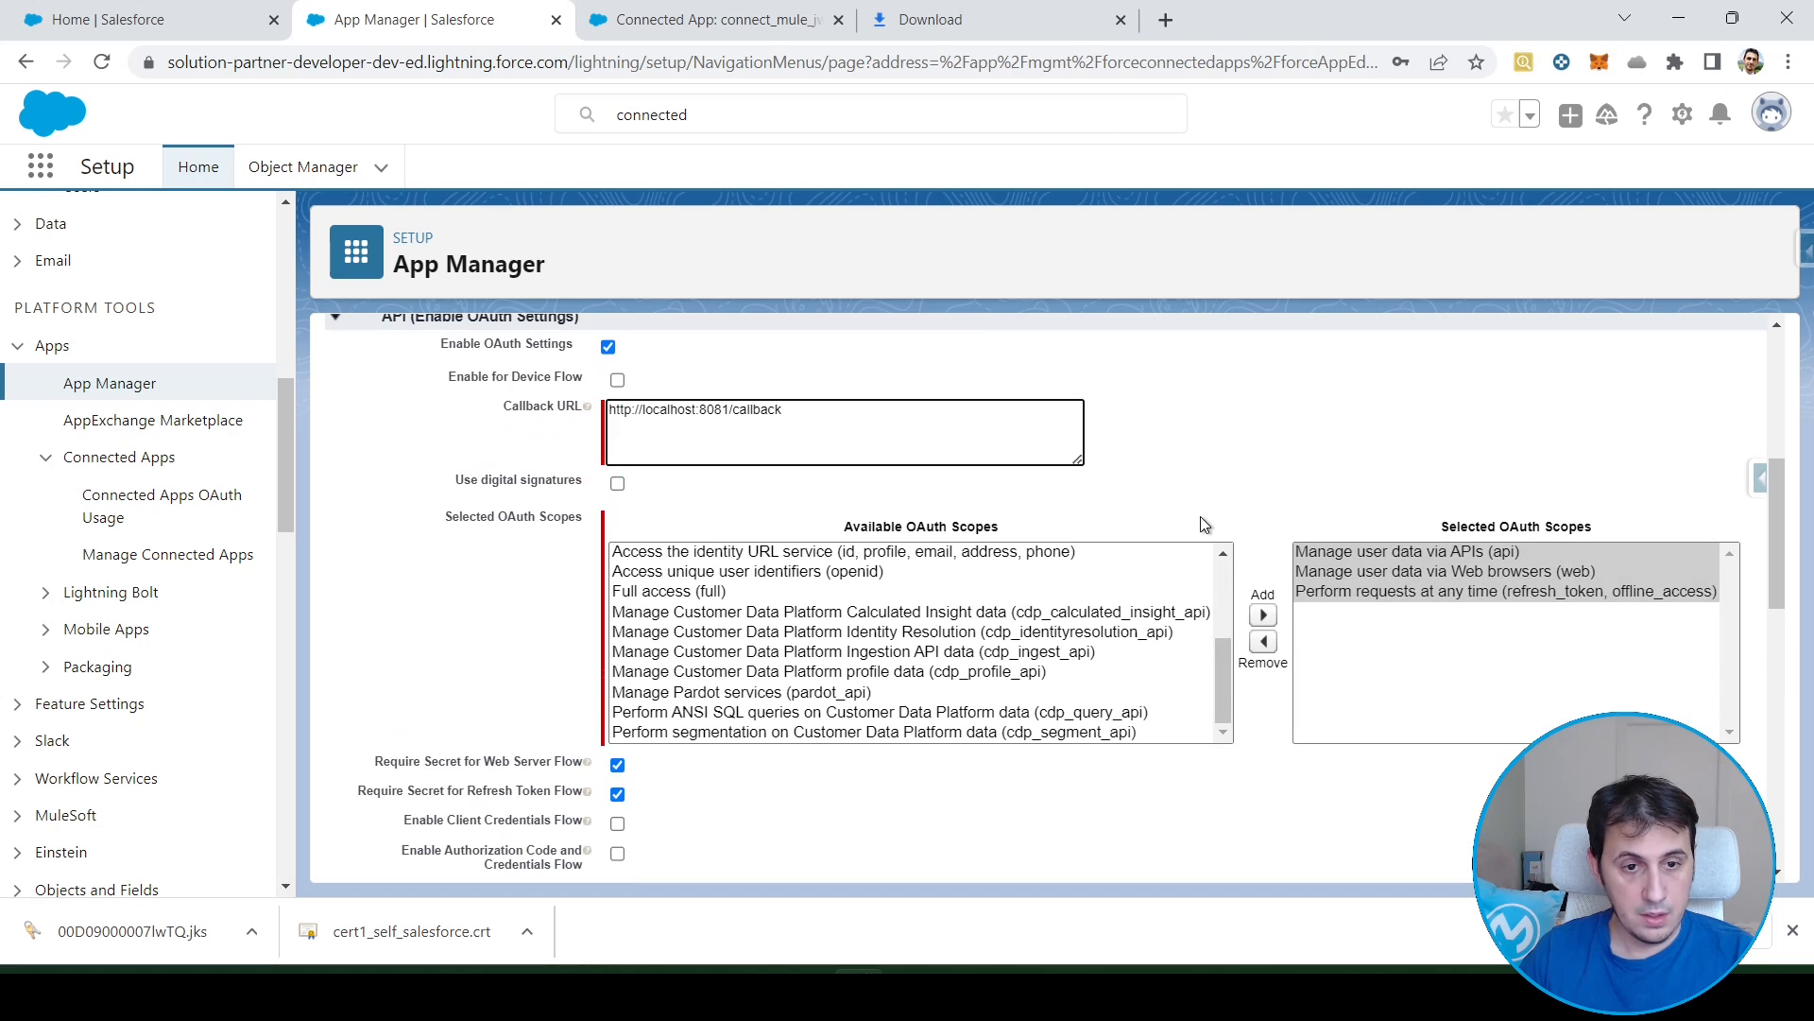
{"action": "scroll", "coordinate": [1202, 525], "scroll_direction": "up", "scroll_amount": 1}
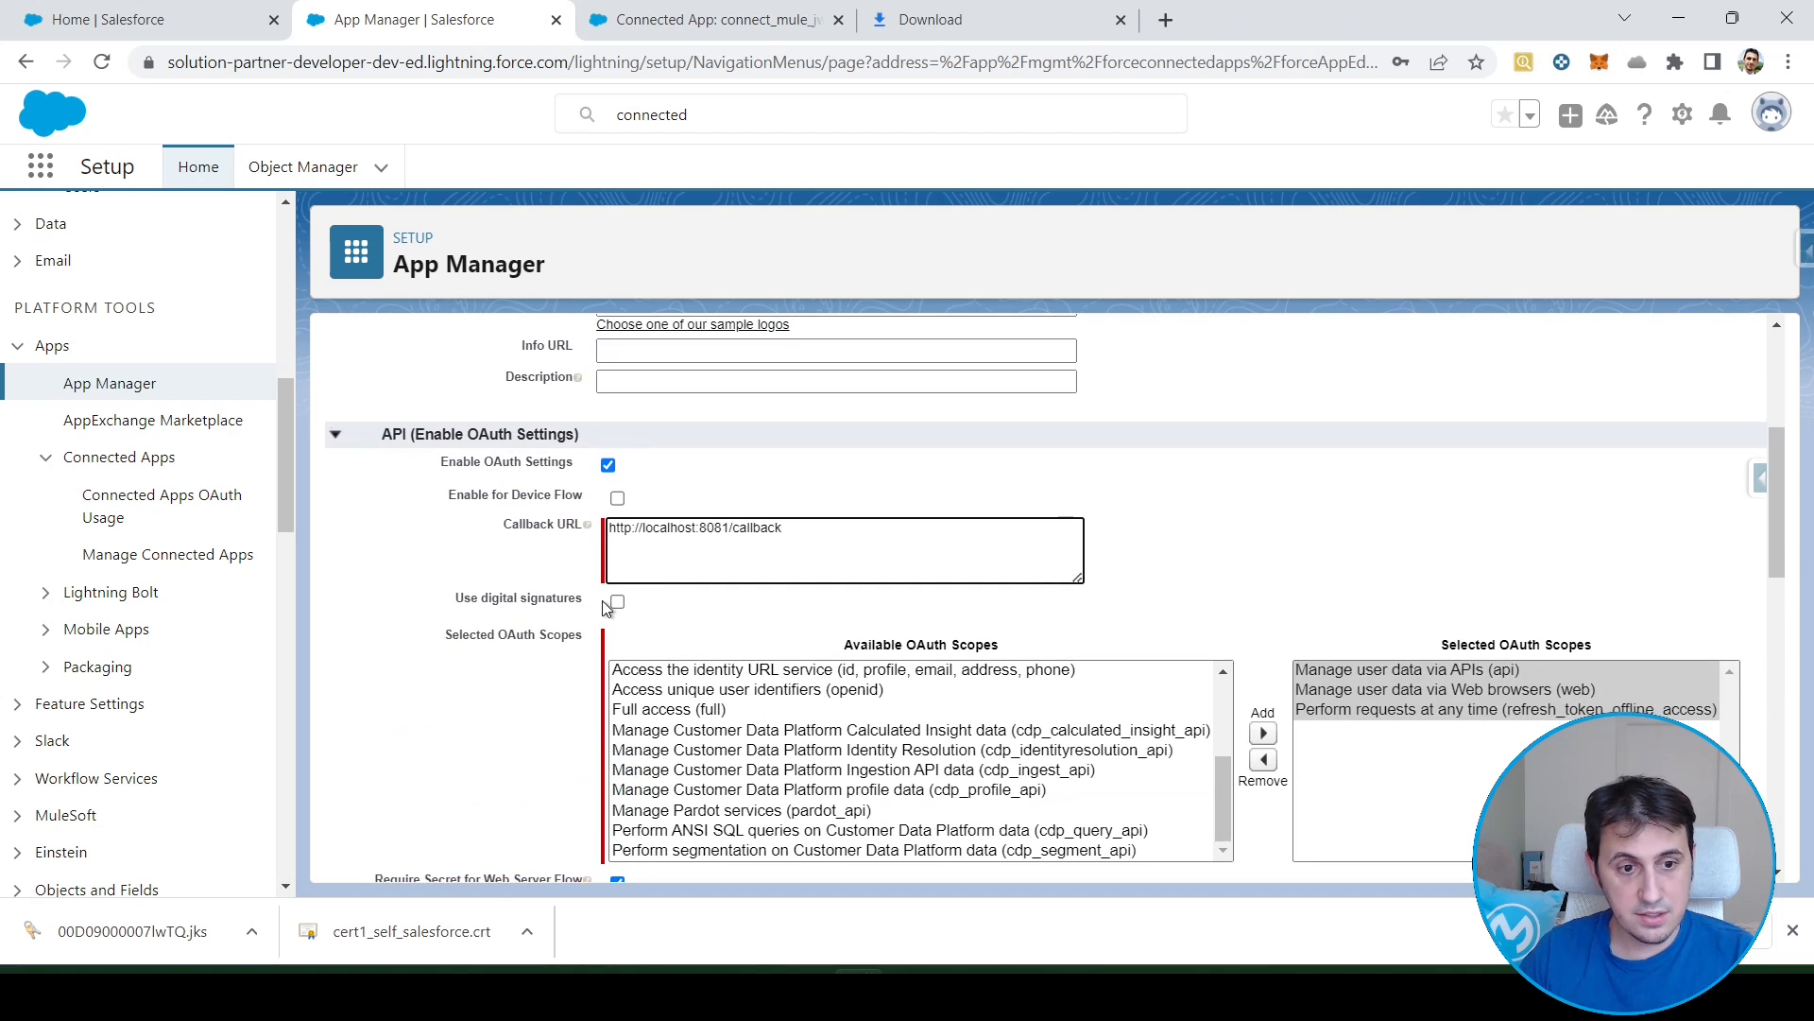
{"action": "left_click", "coordinate": [617, 603]}
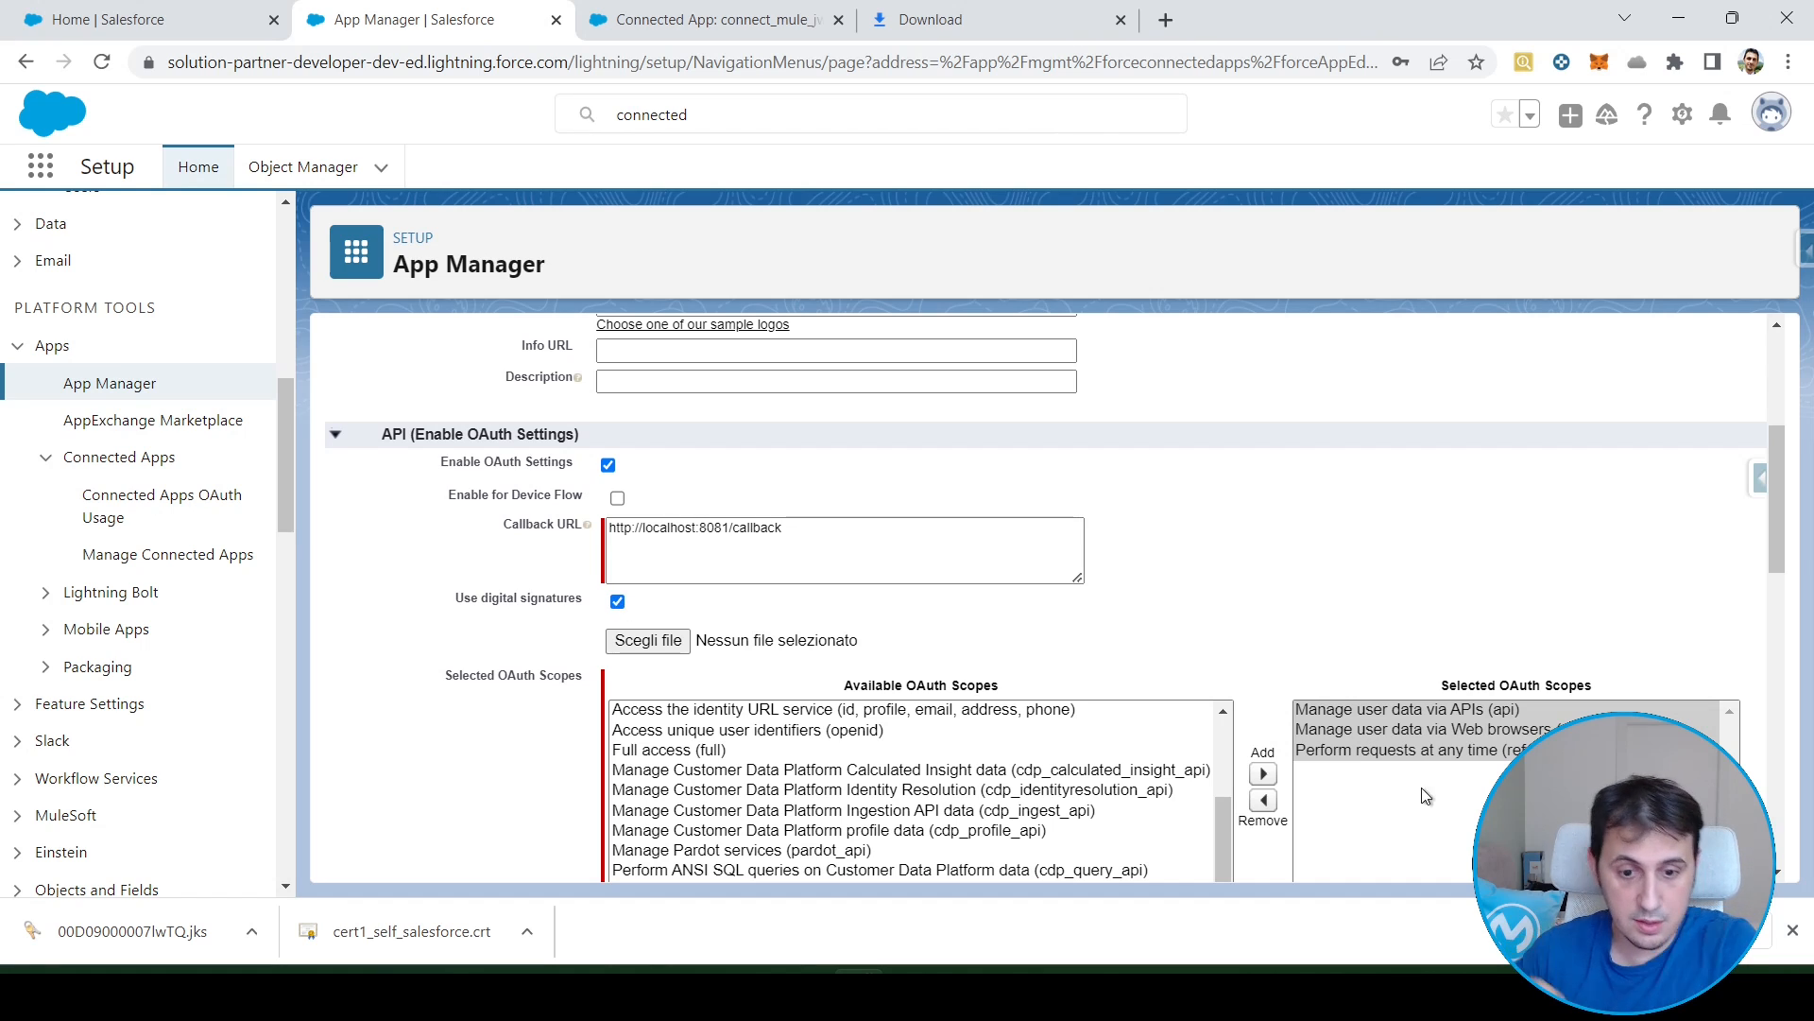
{"action": "mouse_move", "coordinate": [1273, 992]}
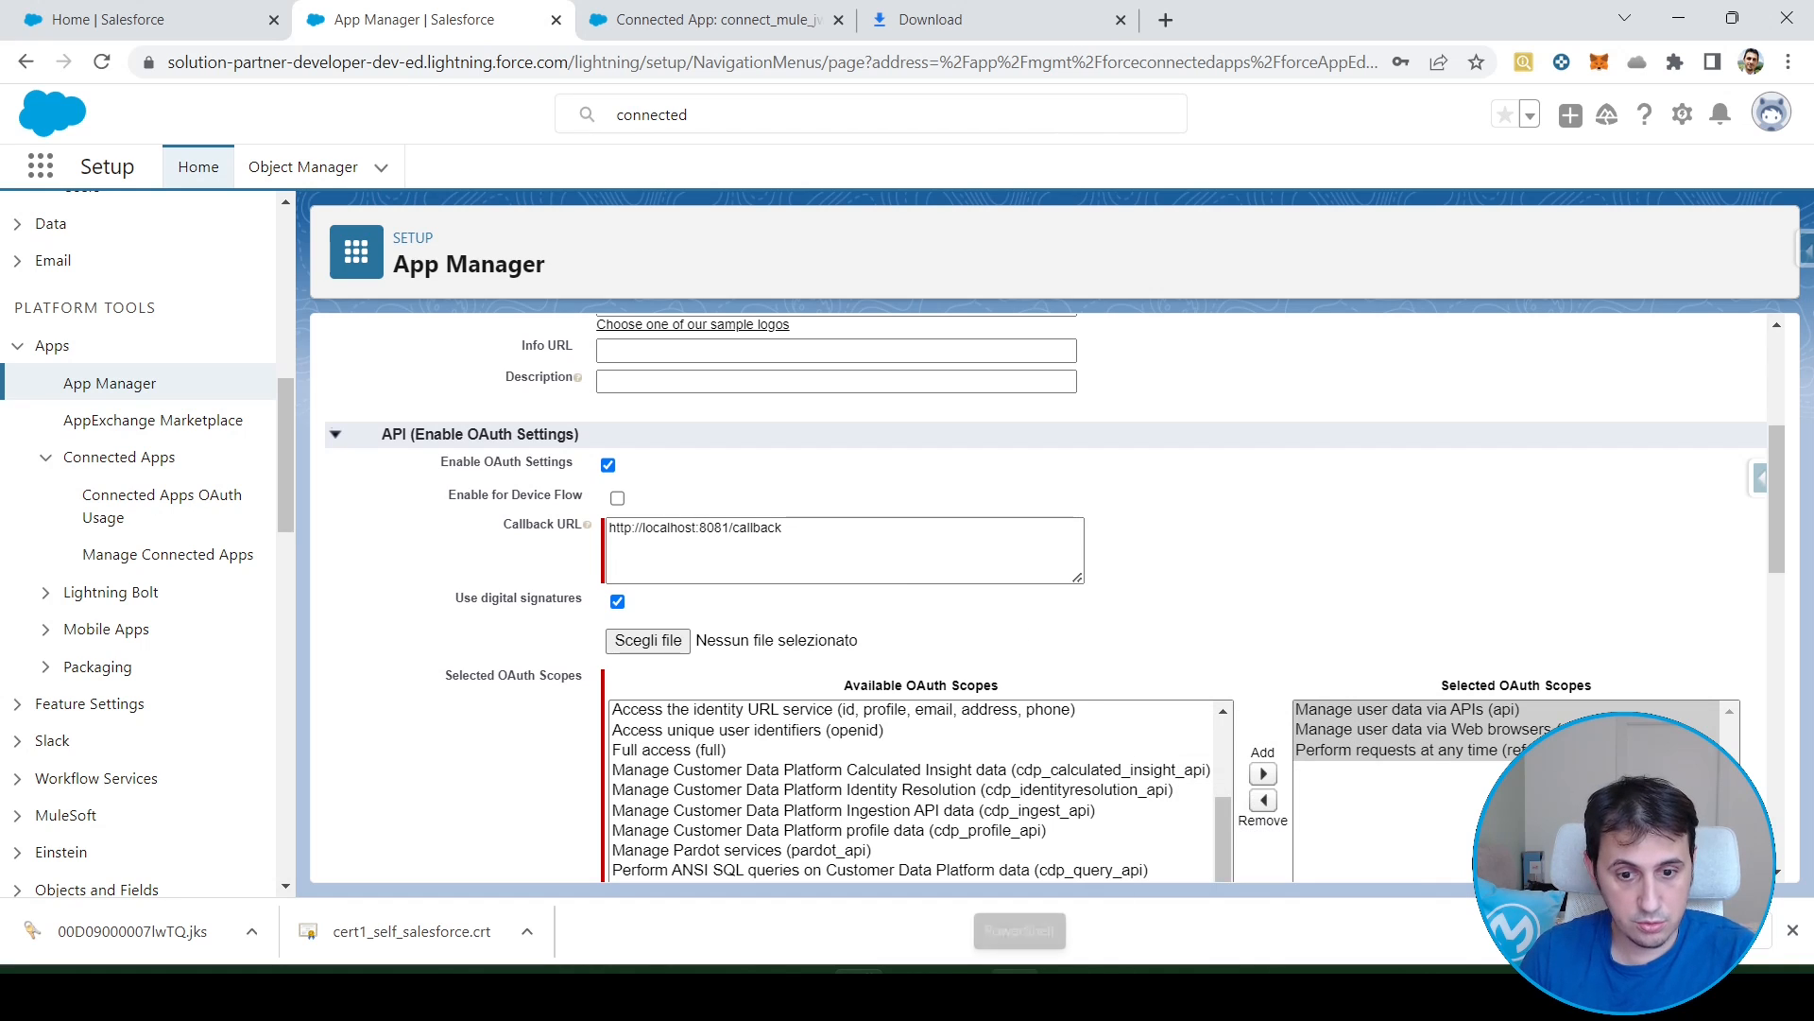
Open PowerShell and cd into the cert1 folder using the path copied from Explorer.
{"action": "left_click", "coordinate": [1020, 992]}
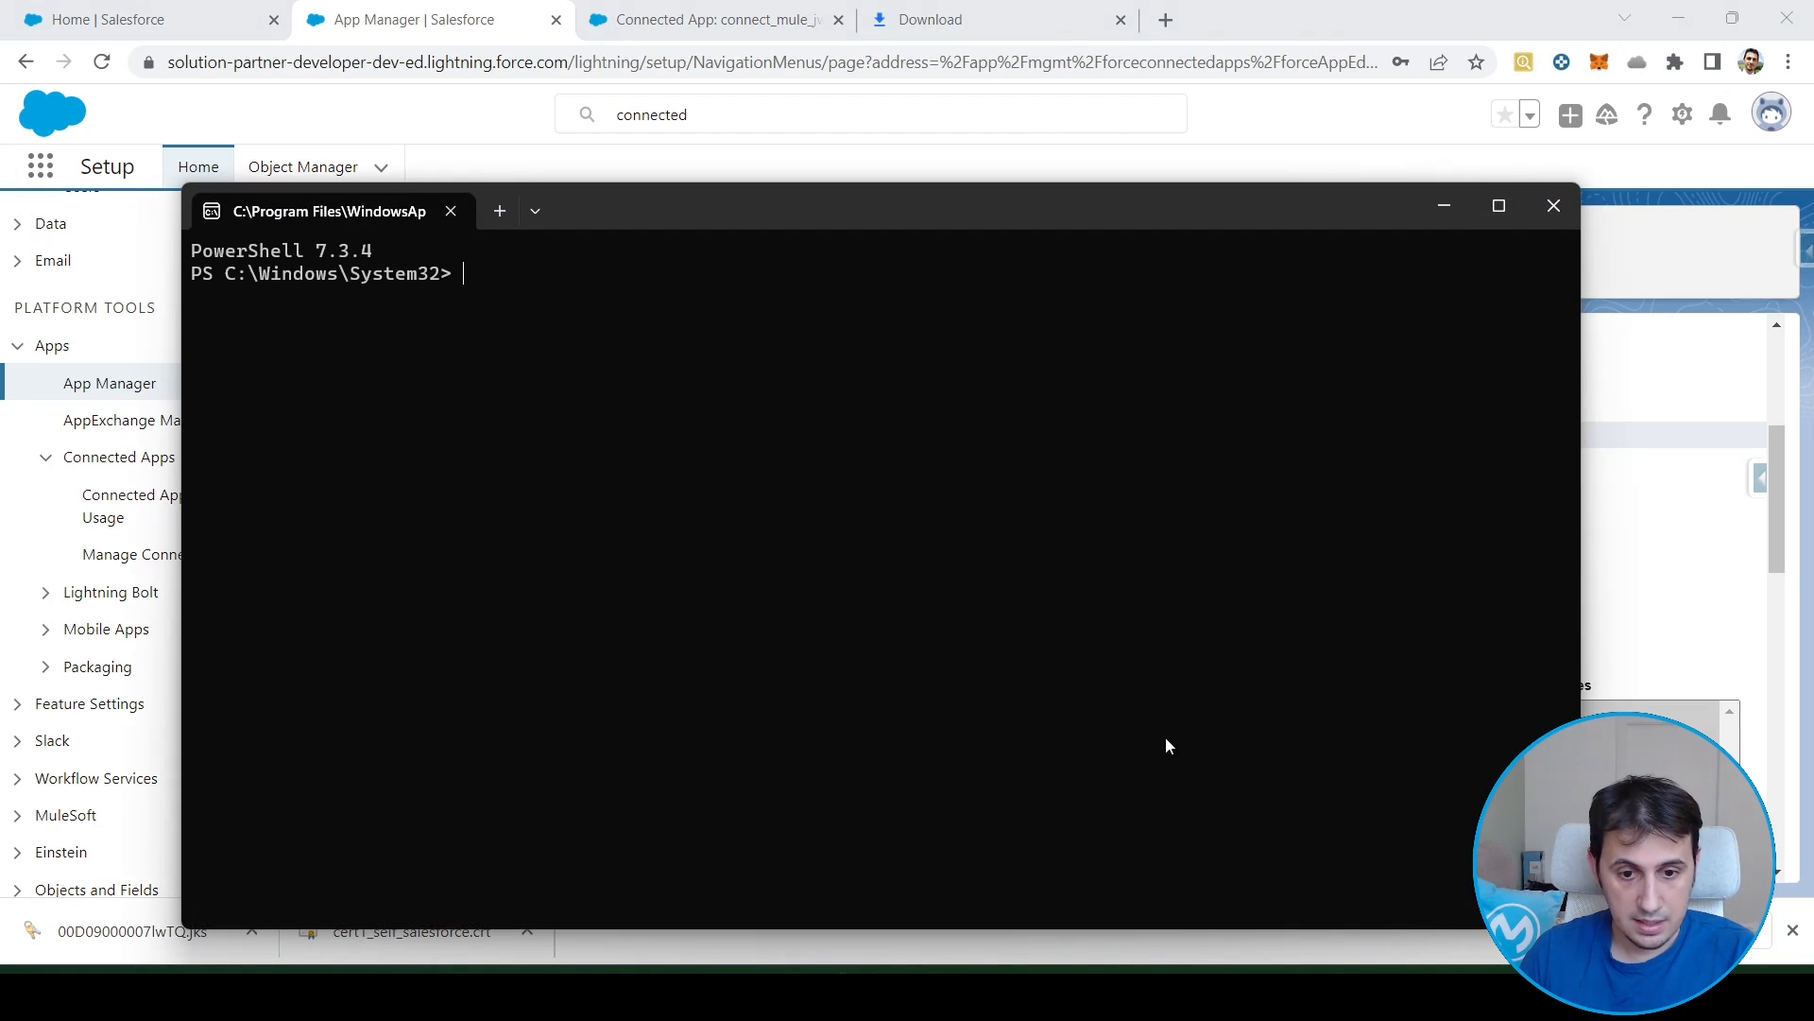
{"action": "mouse_move", "coordinate": [933, 993]}
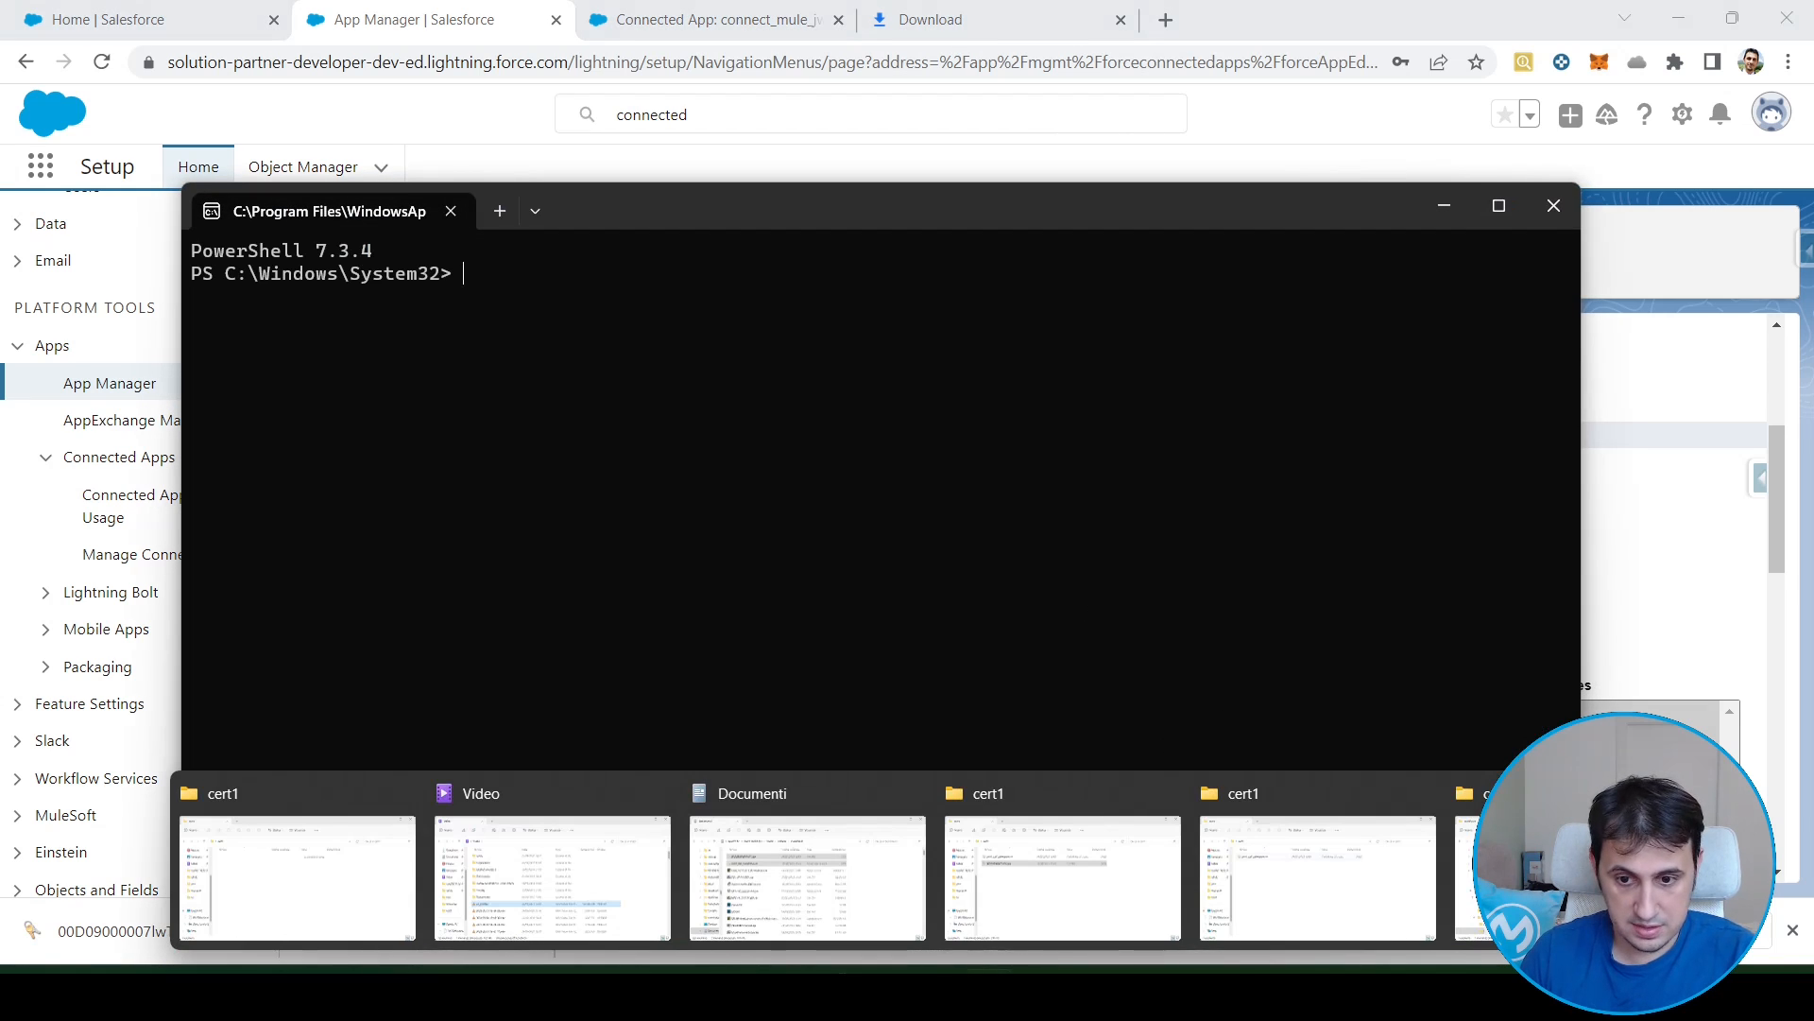
{"action": "left_click", "coordinate": [1062, 878]}
{"action": "left_click", "coordinate": [849, 310]}
{"action": "key", "text": "ctrl+c"}
{"action": "left_click", "coordinate": [361, 413]}
{"action": "type", "text": "cd"}
{"action": "key", "text": "ctrl+v"}
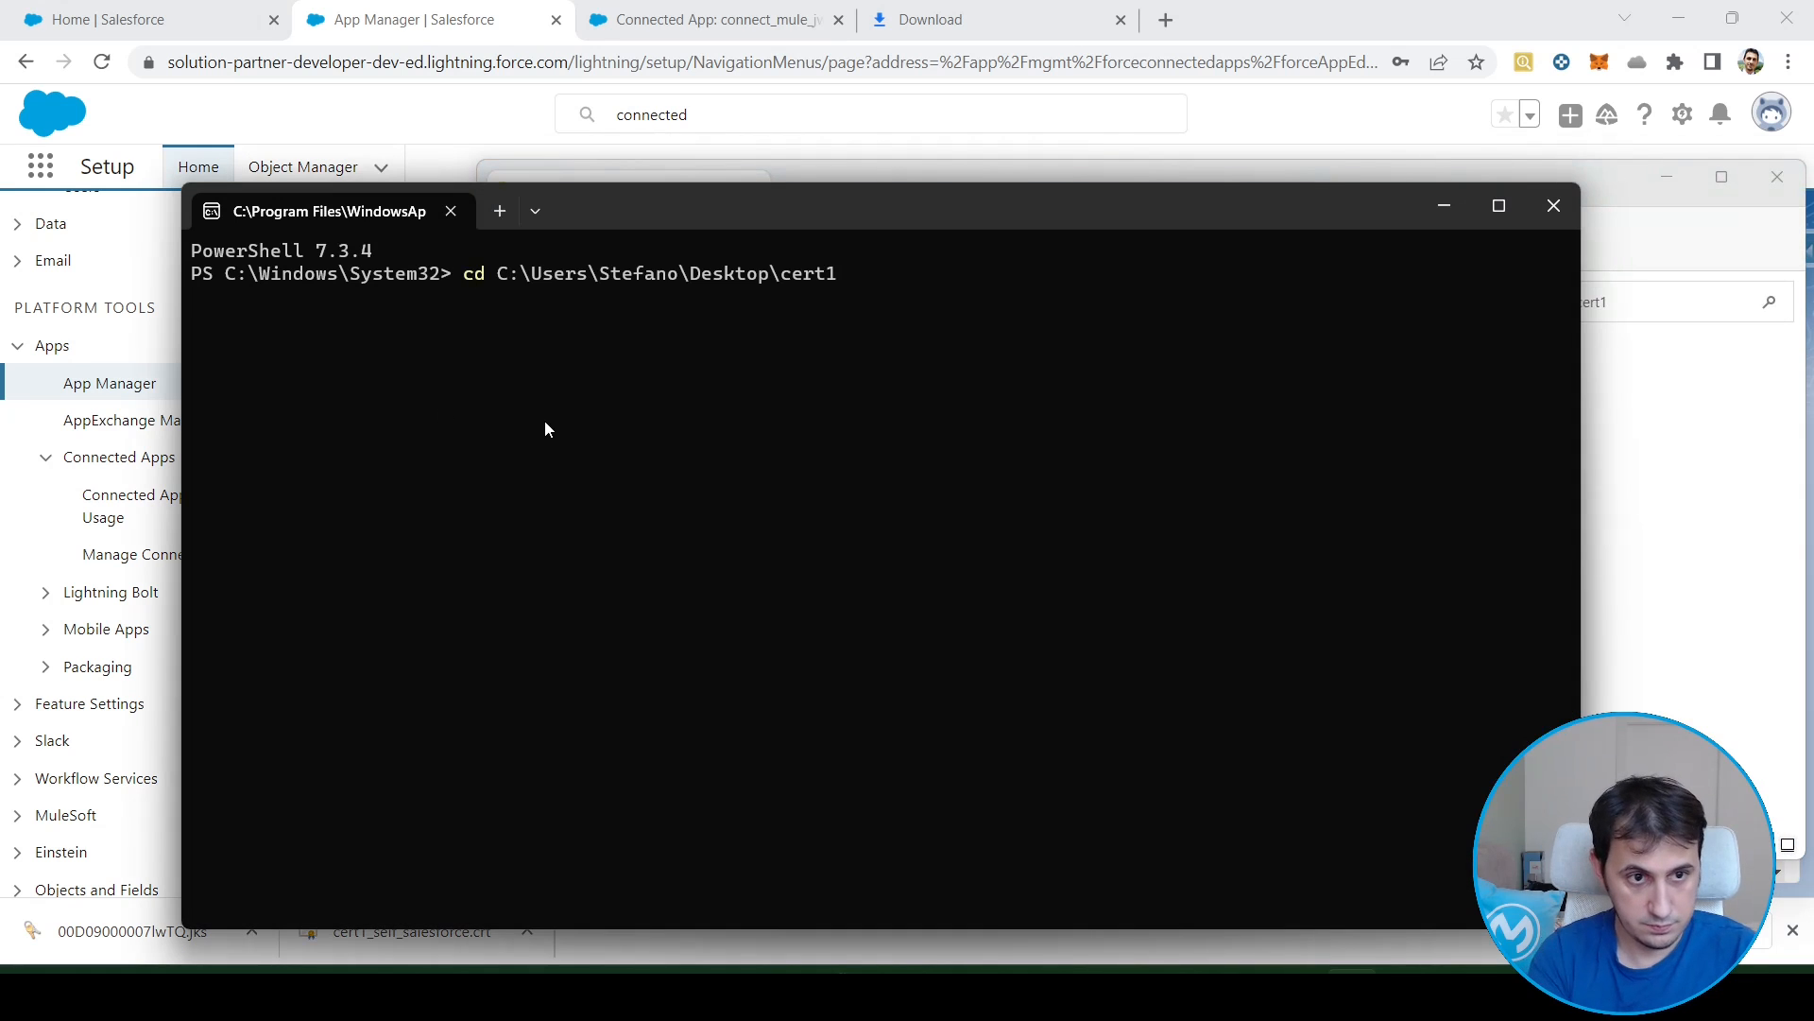
{"action": "key", "text": "Return"}
{"action": "key", "text": "Return"}
{"action": "key", "text": "Return"}
{"action": "key", "text": "Return"}
Create a cert2 folder with mkdir, move into it, and list its contents with dir.
{"action": "type", "text": "cd"}
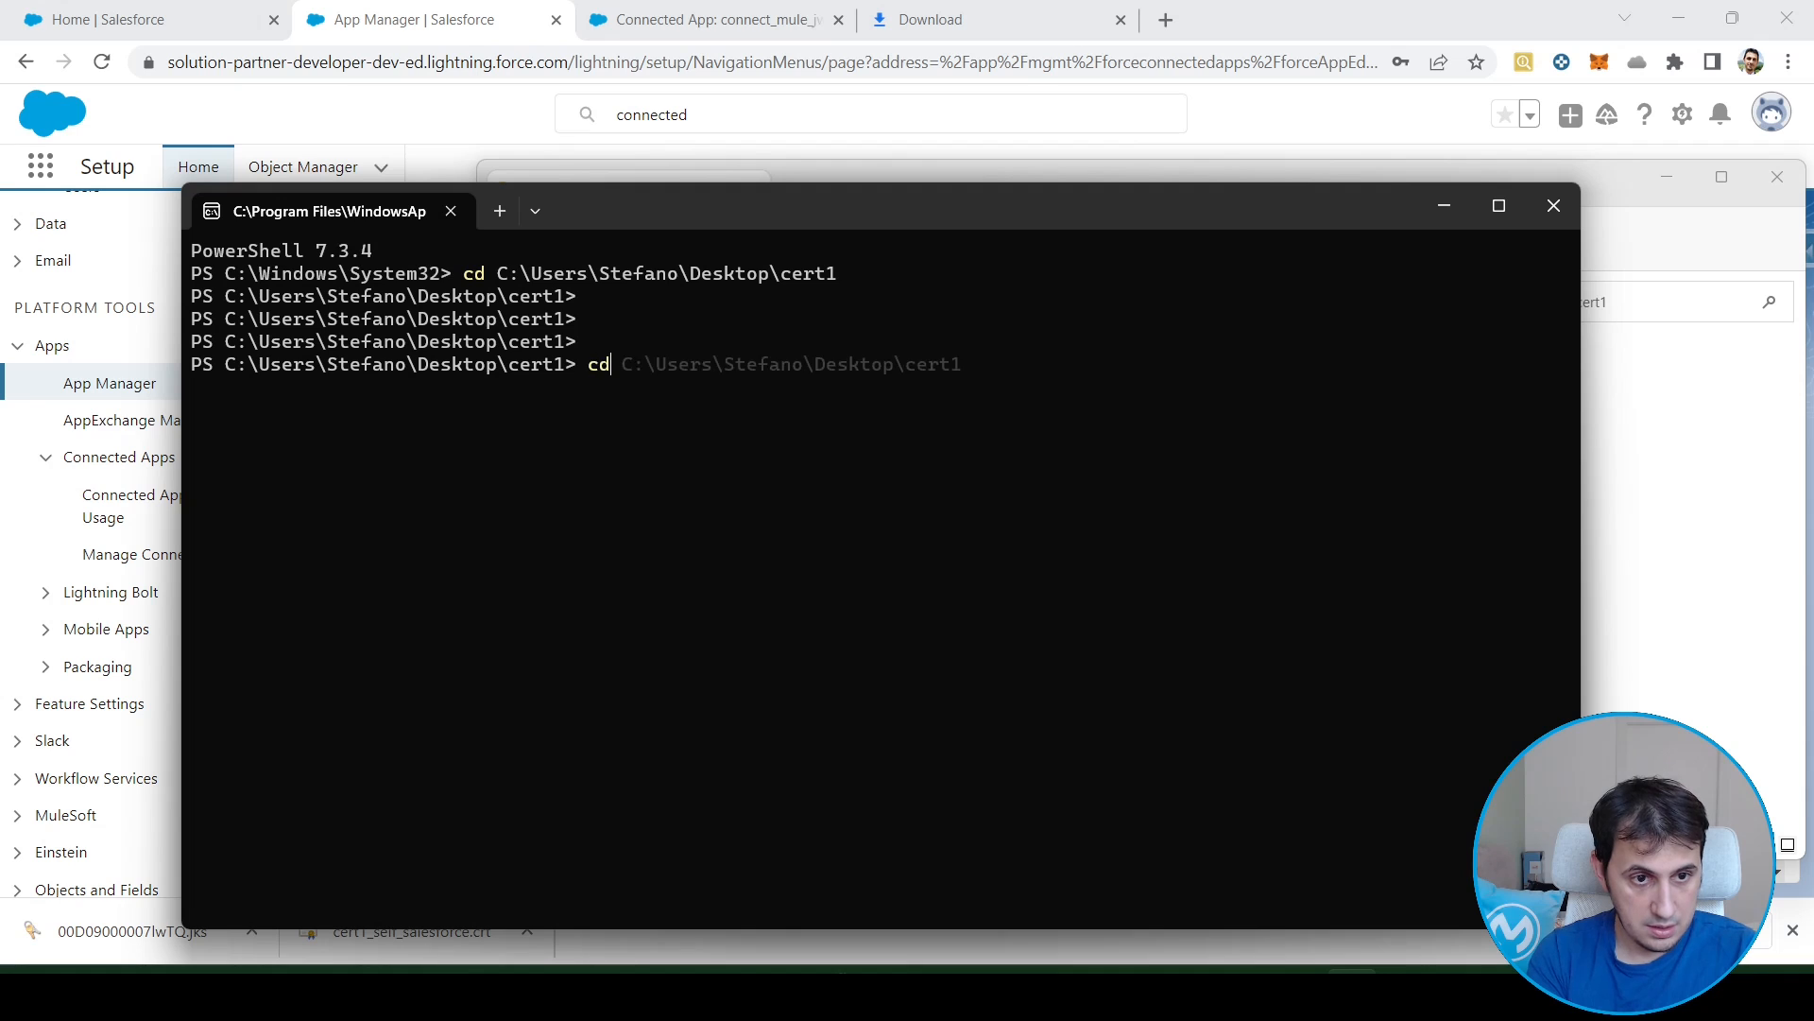
{"action": "key", "text": "BackSpace"}
{"action": "type", "text": "mkdir cert2"}
{"action": "key", "text": "Return"}
{"action": "type", "text": "cd cert2"}
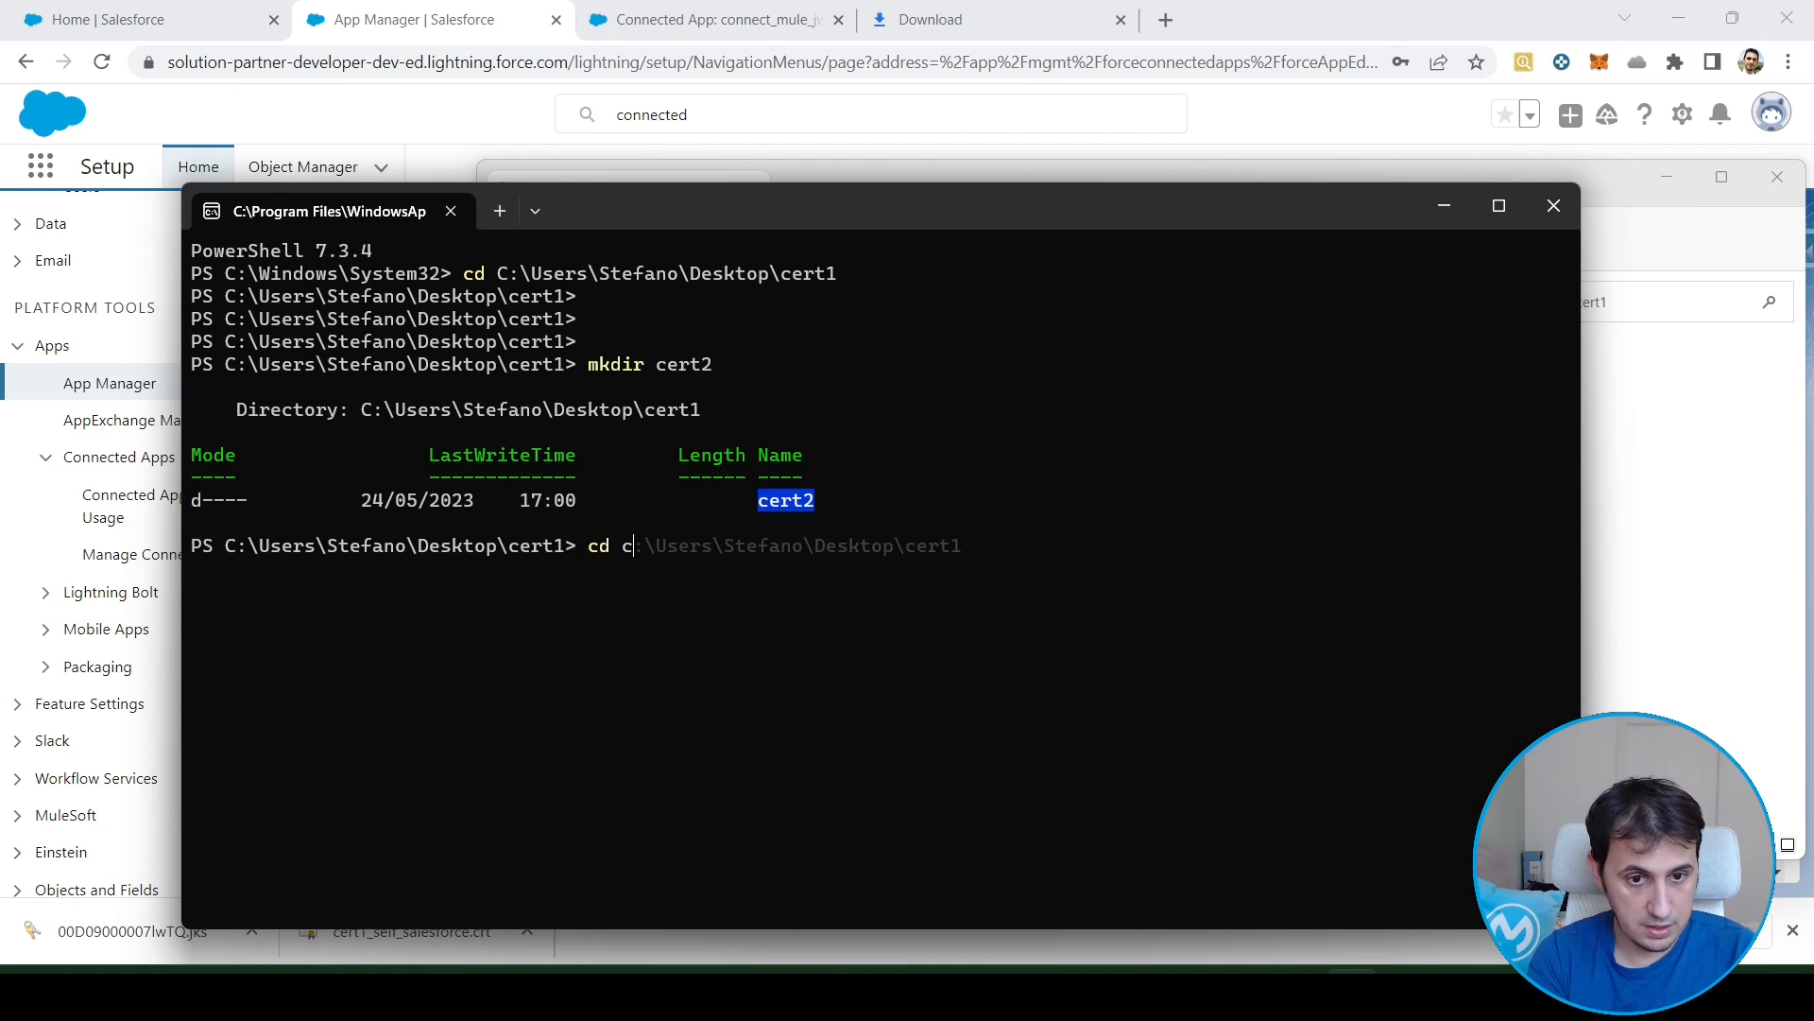
{"action": "key", "text": "Return"}
{"action": "type", "text": "dir"}
{"action": "key", "text": "Return"}
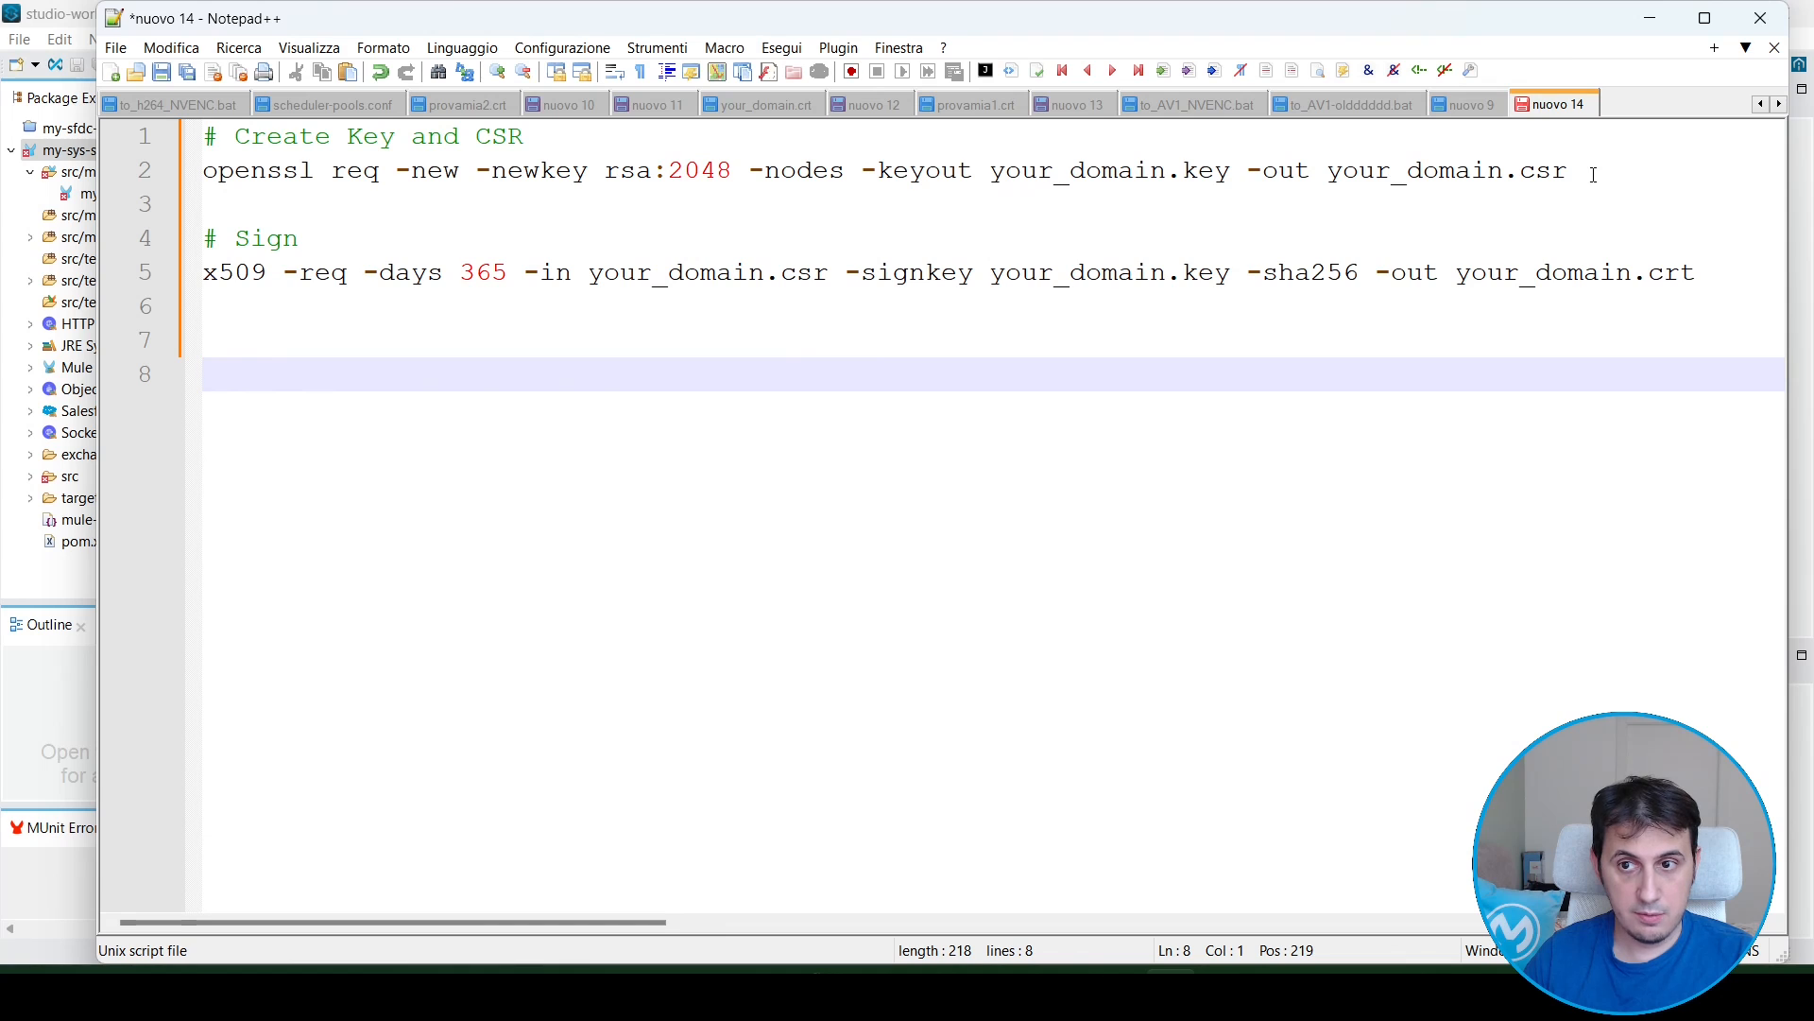
Run the openssl req command from the notes, answering country it and state milan, leaving the rest blank.
{"action": "left_click_drag", "start_coordinate": [1598, 176], "coordinate": [202, 171]}
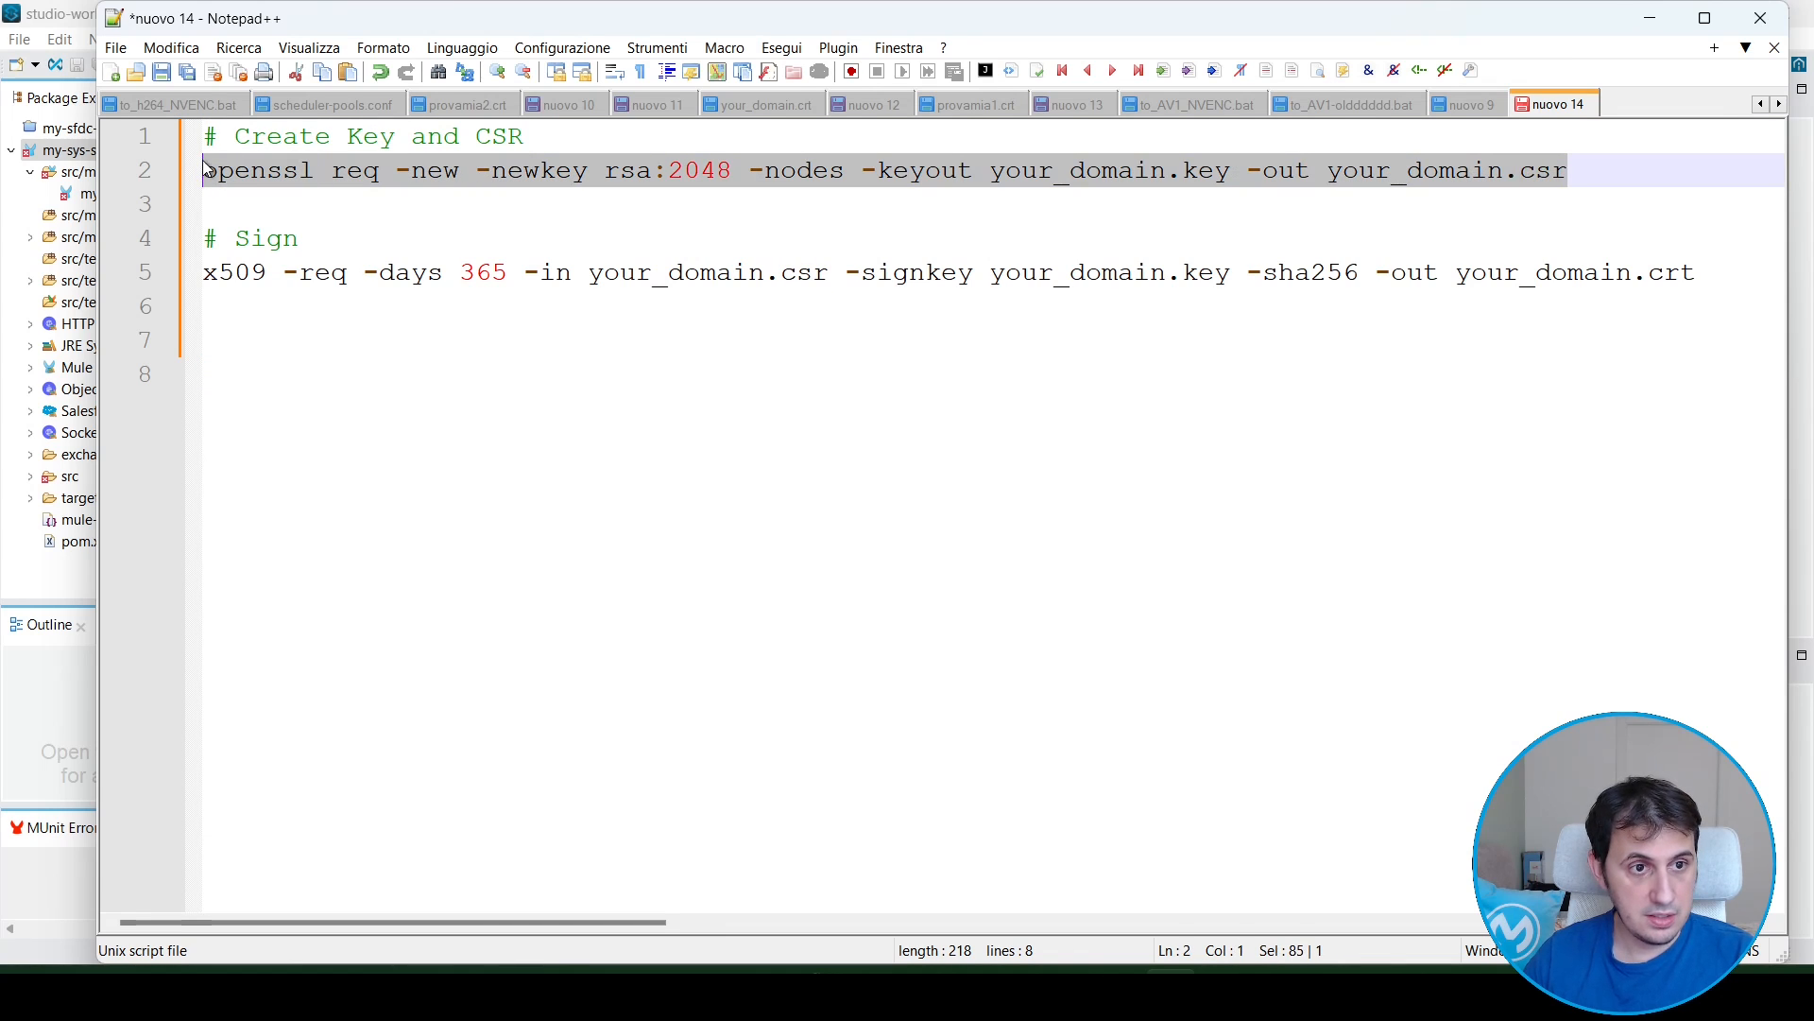
{"action": "left_click", "coordinate": [1325, 992]}
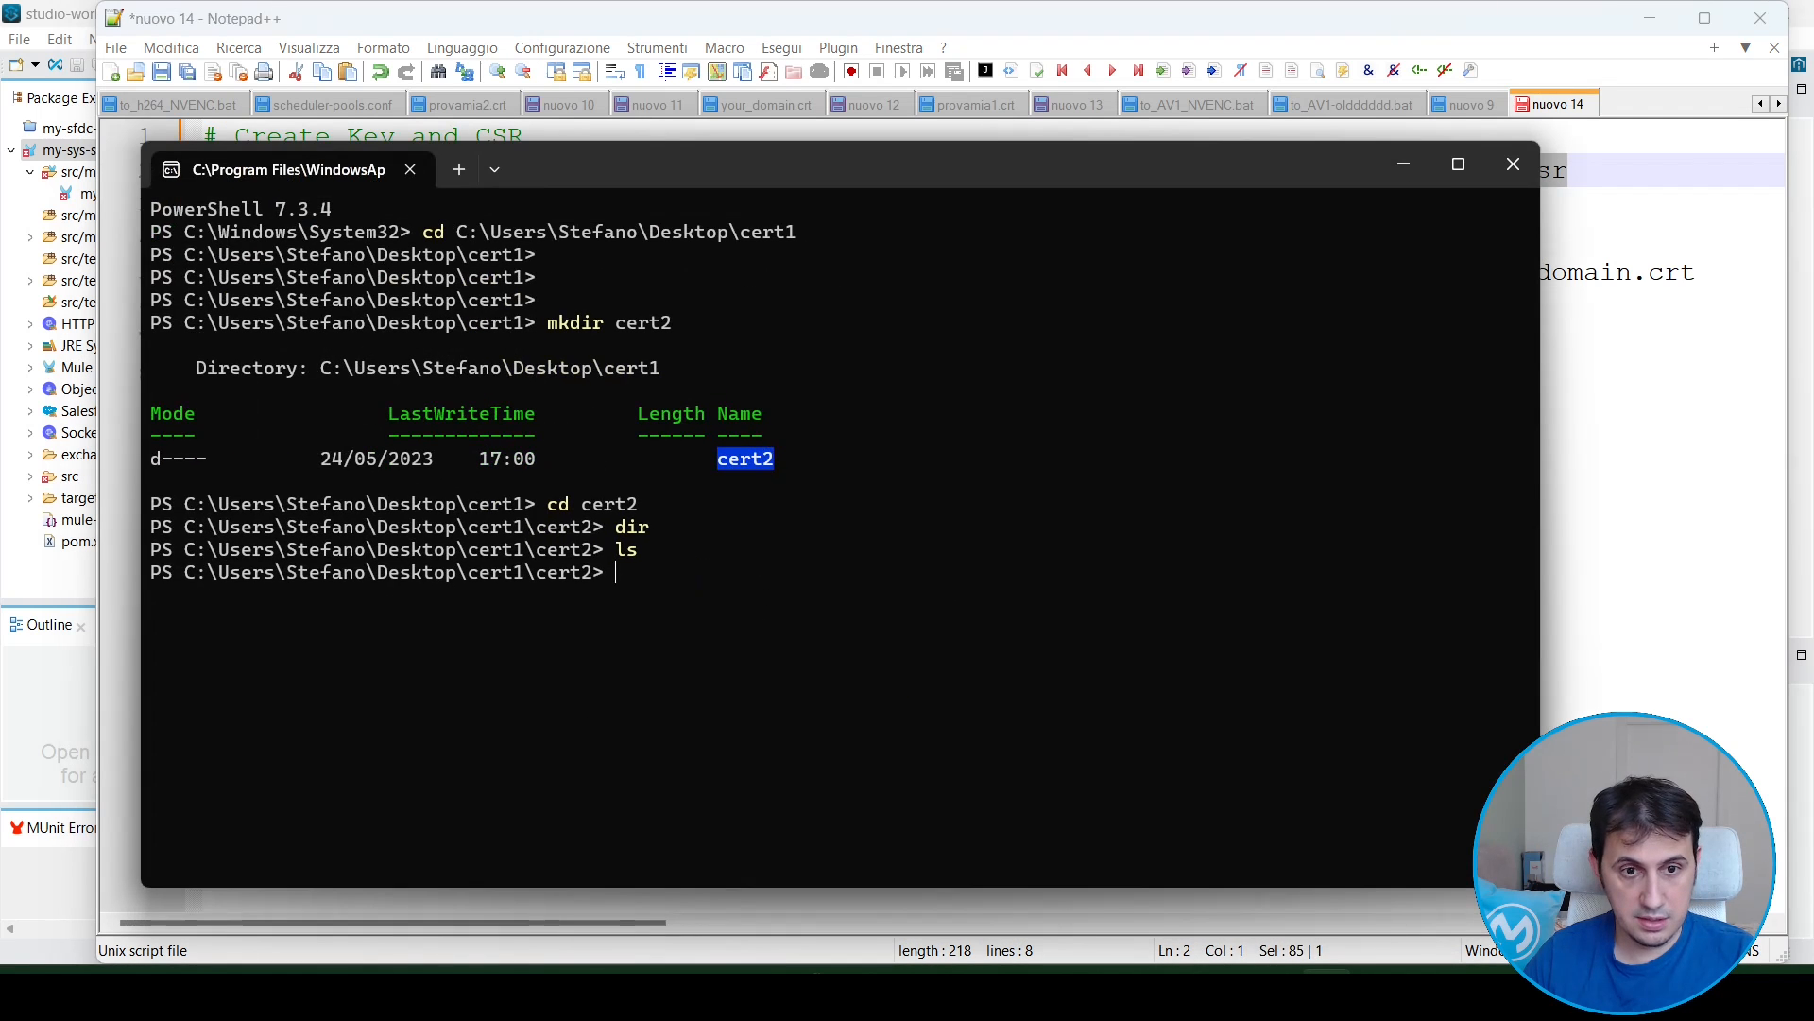
{"action": "left_click_drag", "start_coordinate": [608, 166], "coordinate": [687, 253]}
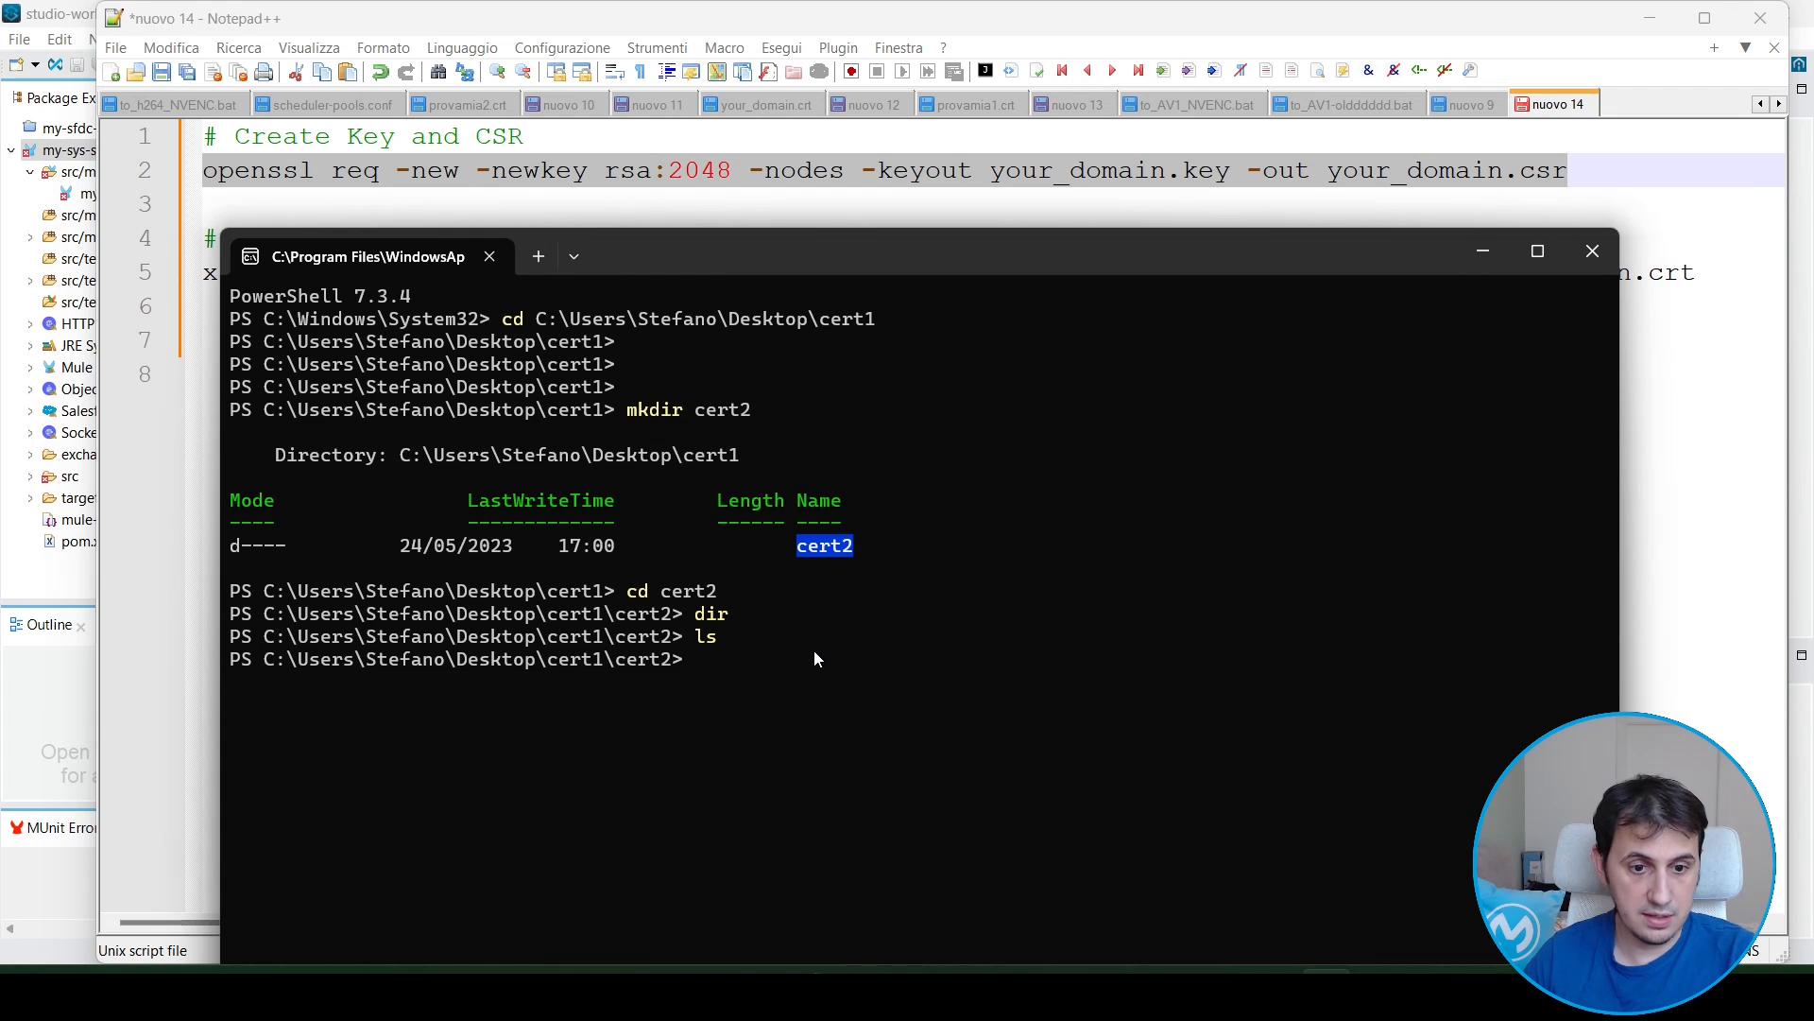
{"action": "key", "text": "ctrl+v"}
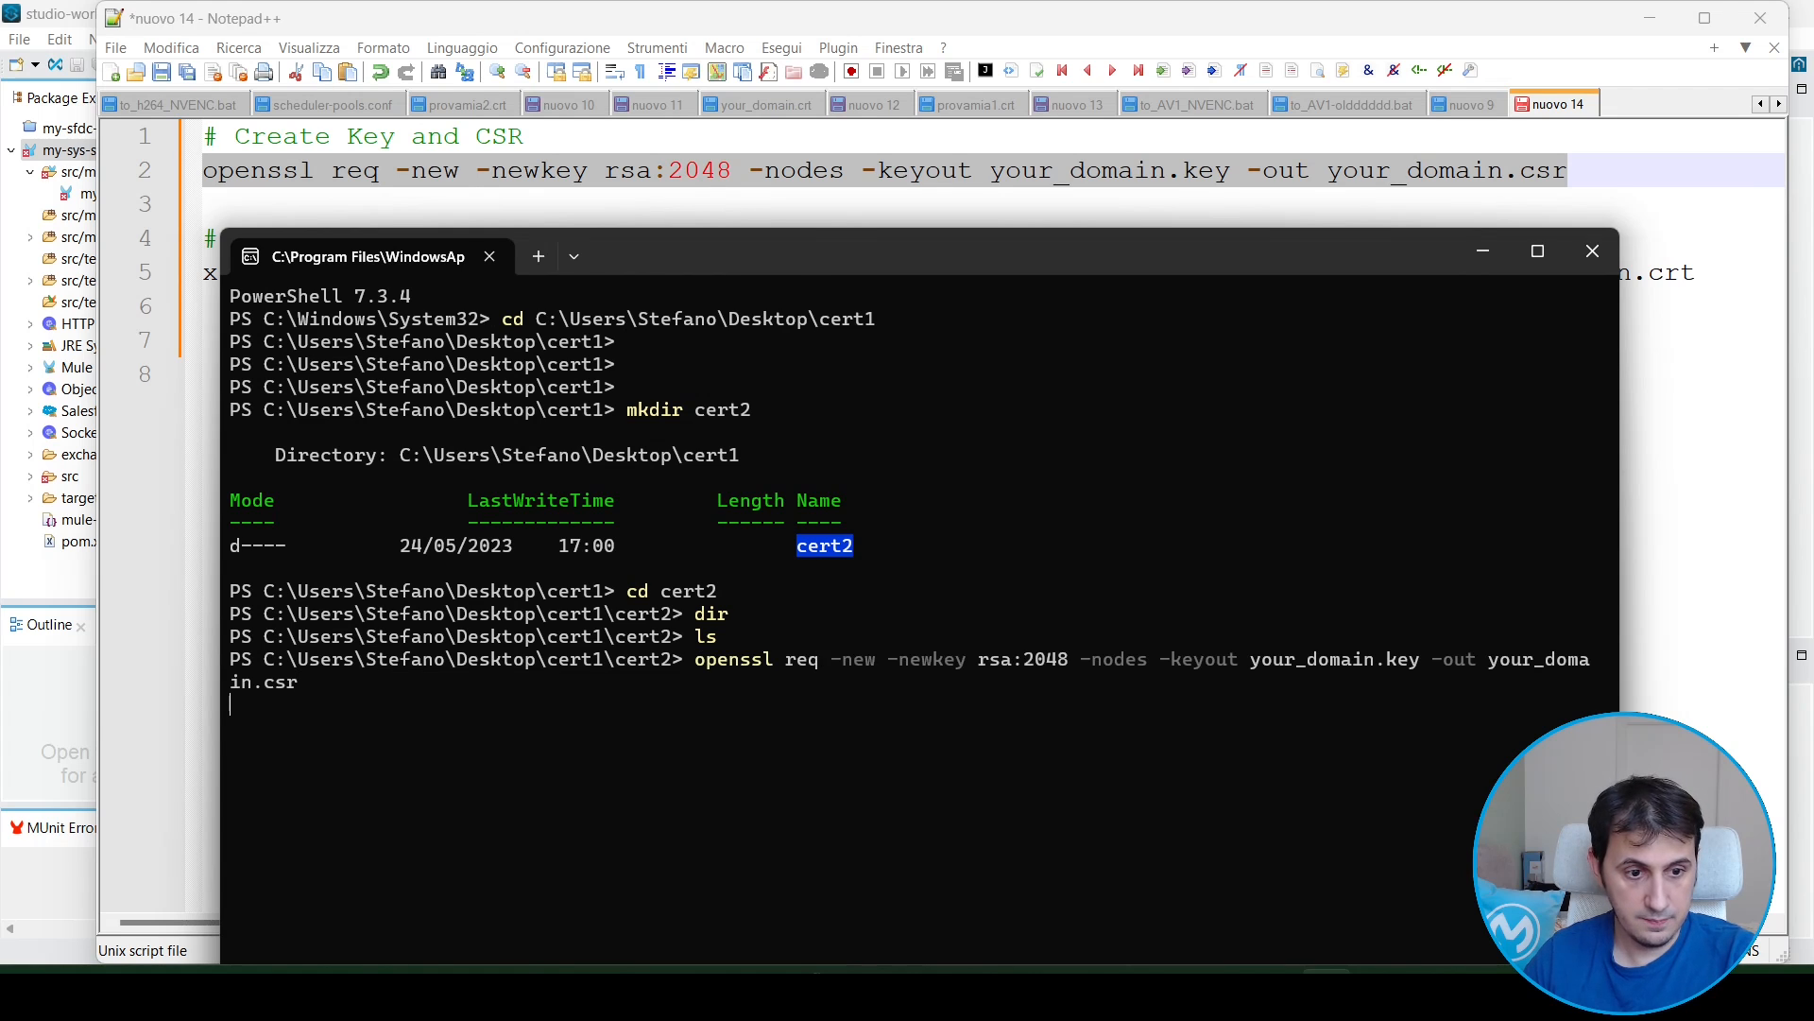
{"action": "key", "text": "Return"}
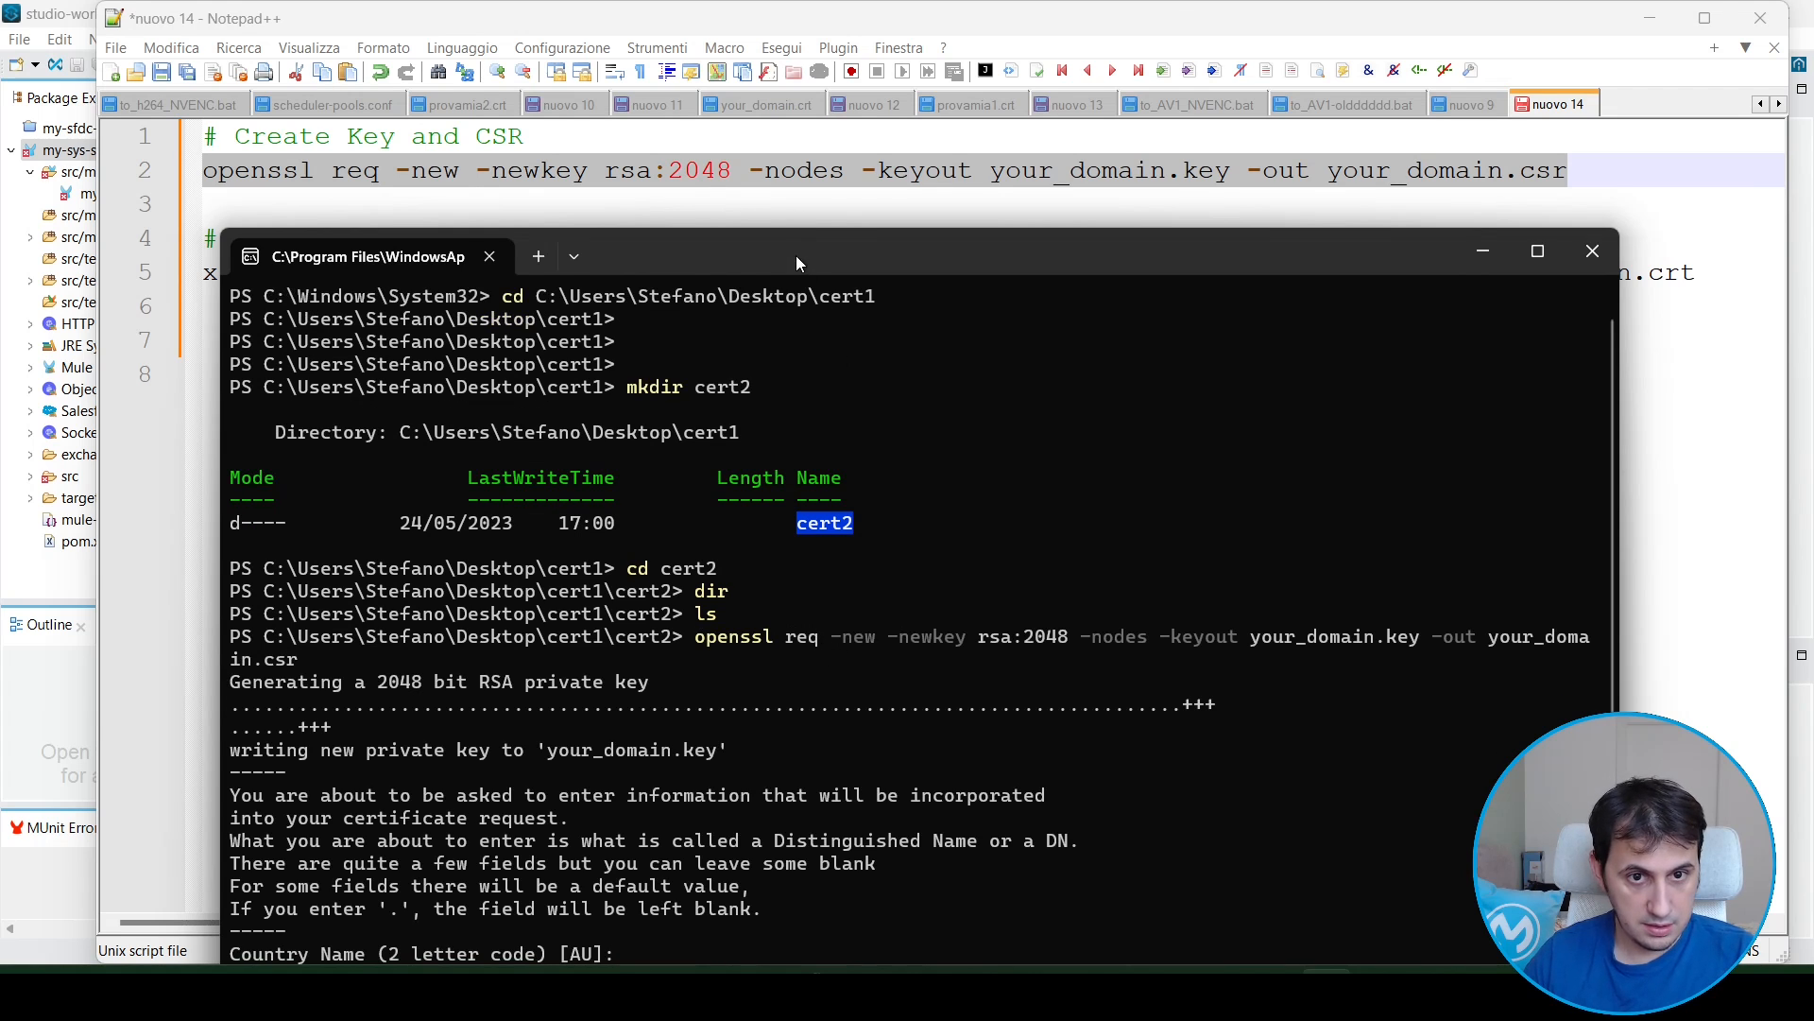
{"action": "left_click_drag", "start_coordinate": [795, 249], "coordinate": [792, 122]}
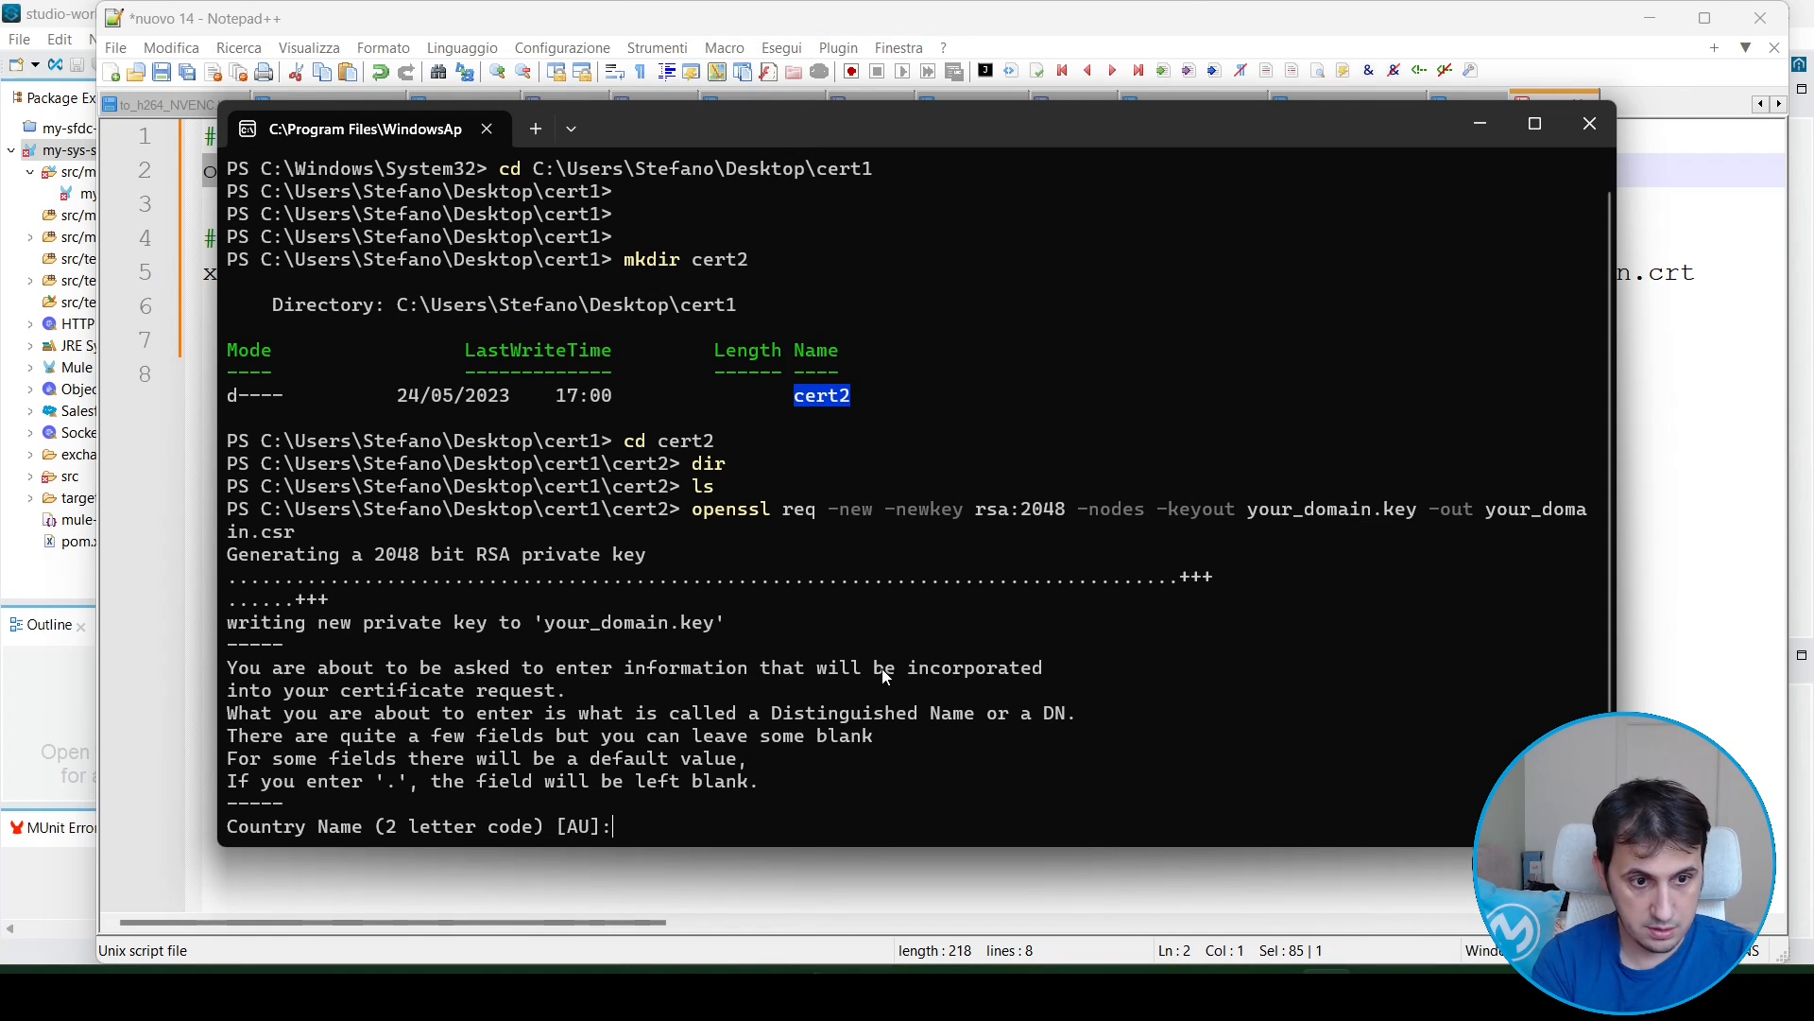
{"action": "type", "text": "it"}
{"action": "key", "text": "Return"}
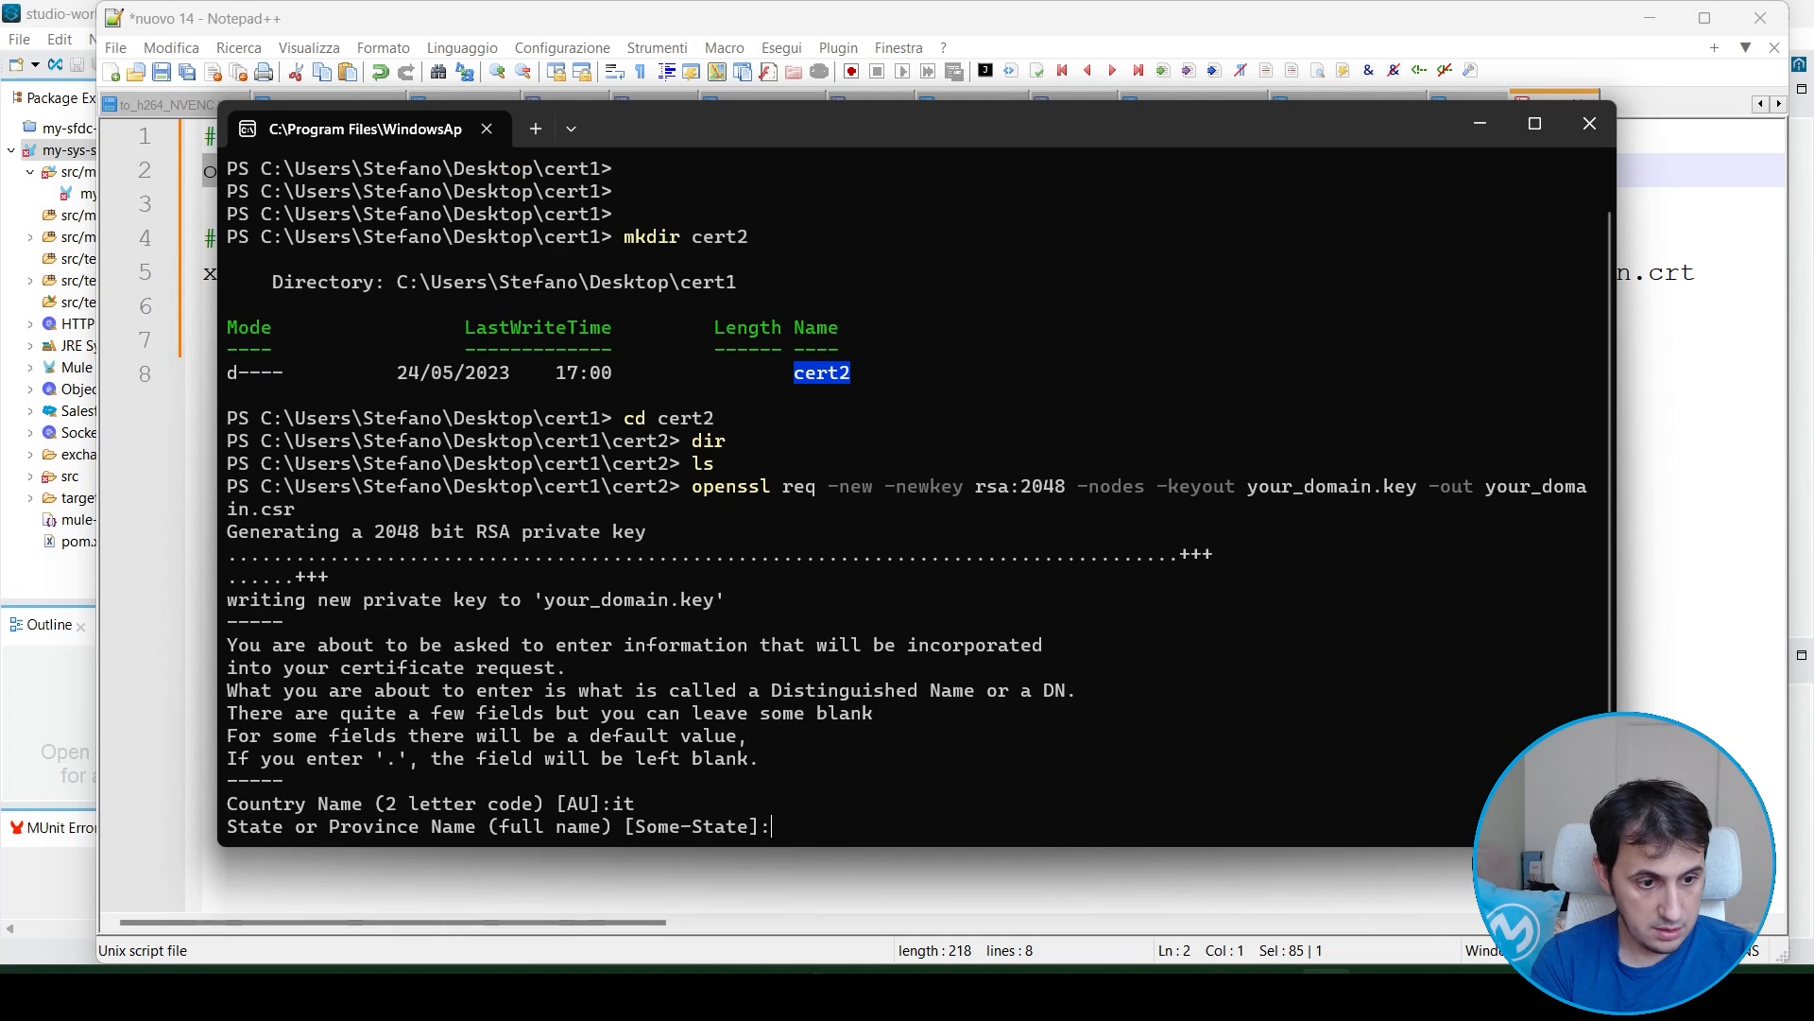
{"action": "type", "text": "milan"}
{"action": "key", "text": "Return"}
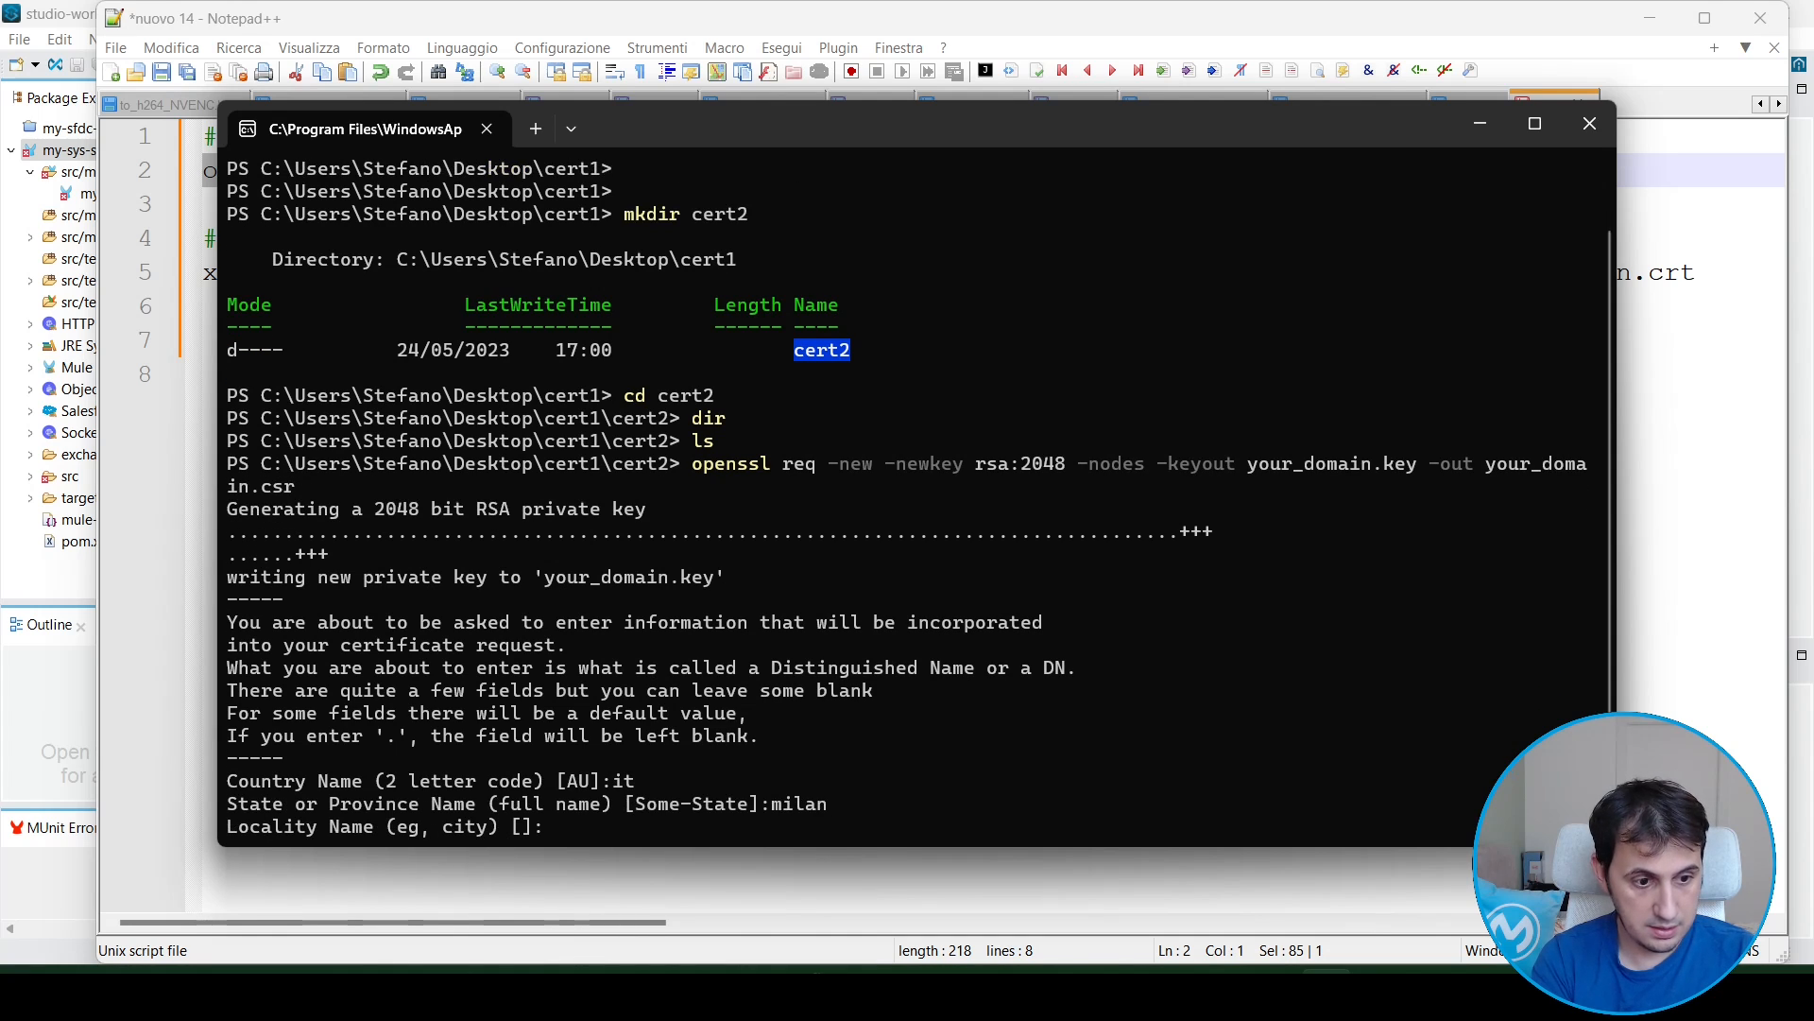
{"action": "key", "text": "Return"}
{"action": "key", "text": "Return"}
{"action": "key", "text": "Return"}
{"action": "key", "text": "Return"}
{"action": "key", "text": "Return"}
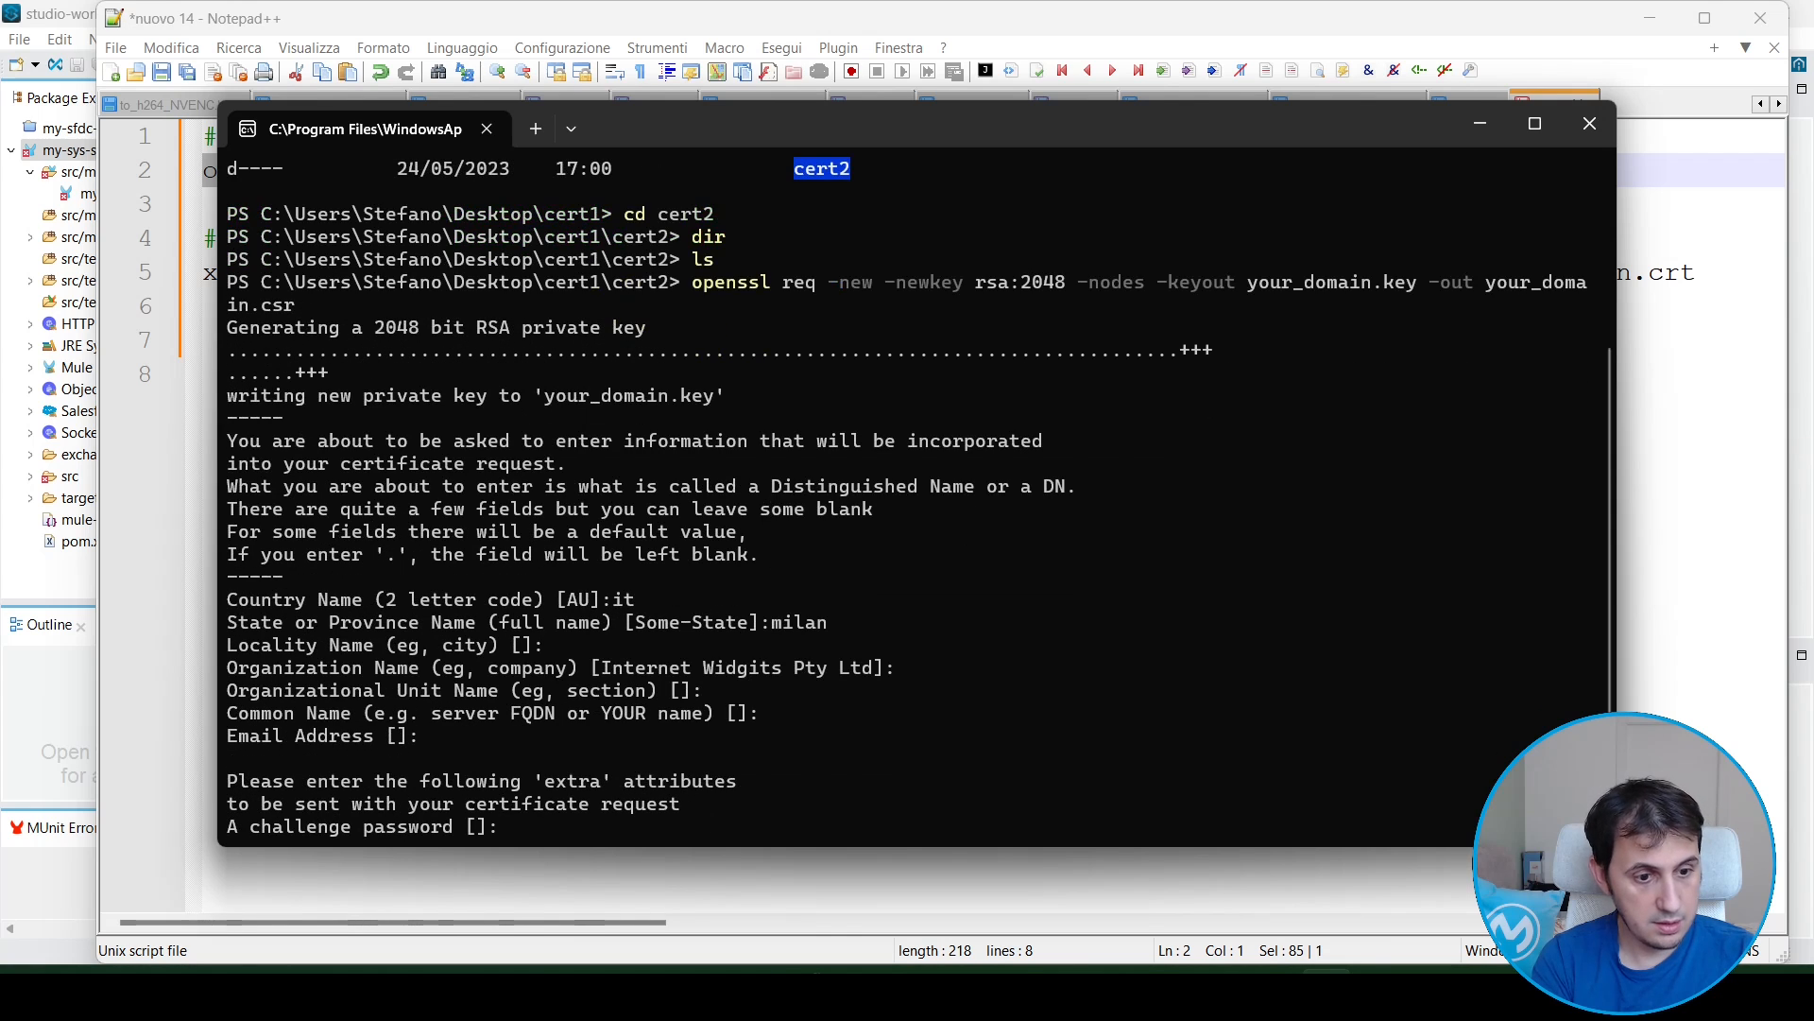
{"action": "key", "text": "Return"}
{"action": "key", "text": "Return"}
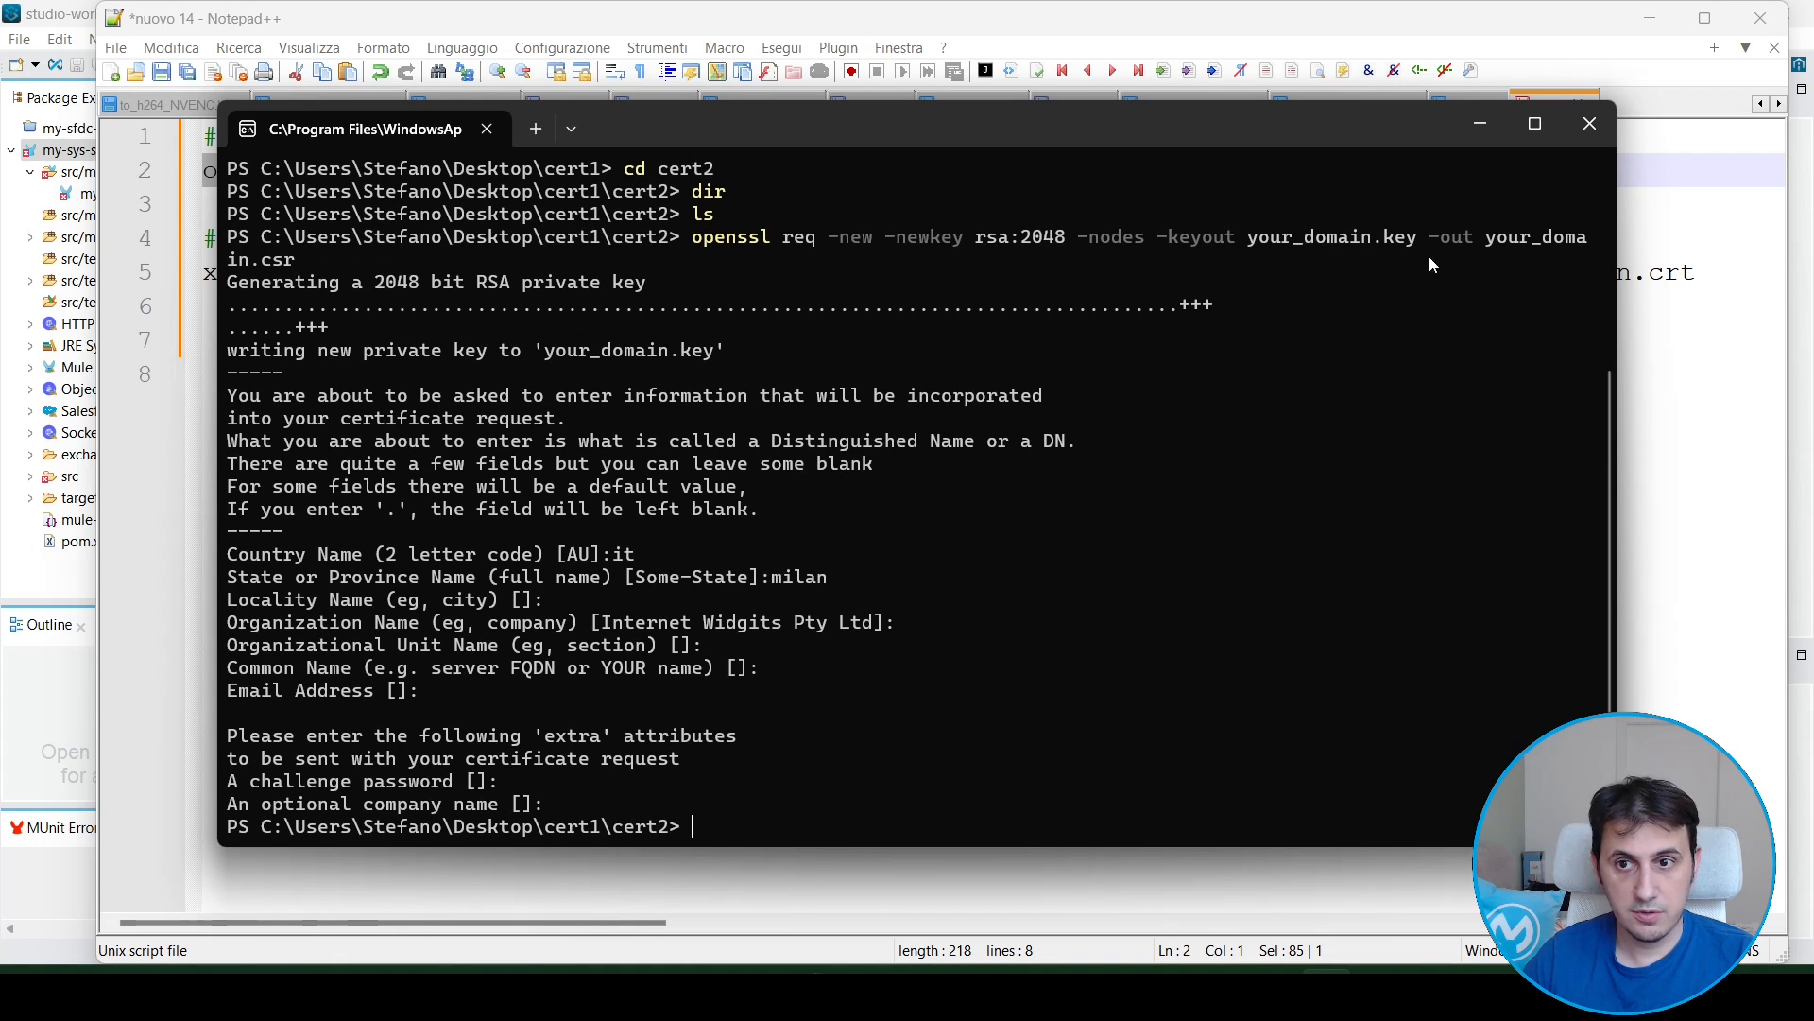
Run openssl x509 -req -days 365 to self-sign the CSR into your_domain.crt.
{"action": "left_click", "coordinate": [962, 19]}
{"action": "left_click_drag", "start_coordinate": [1698, 272], "coordinate": [193, 286]}
{"action": "key", "text": "ctrl+c"}
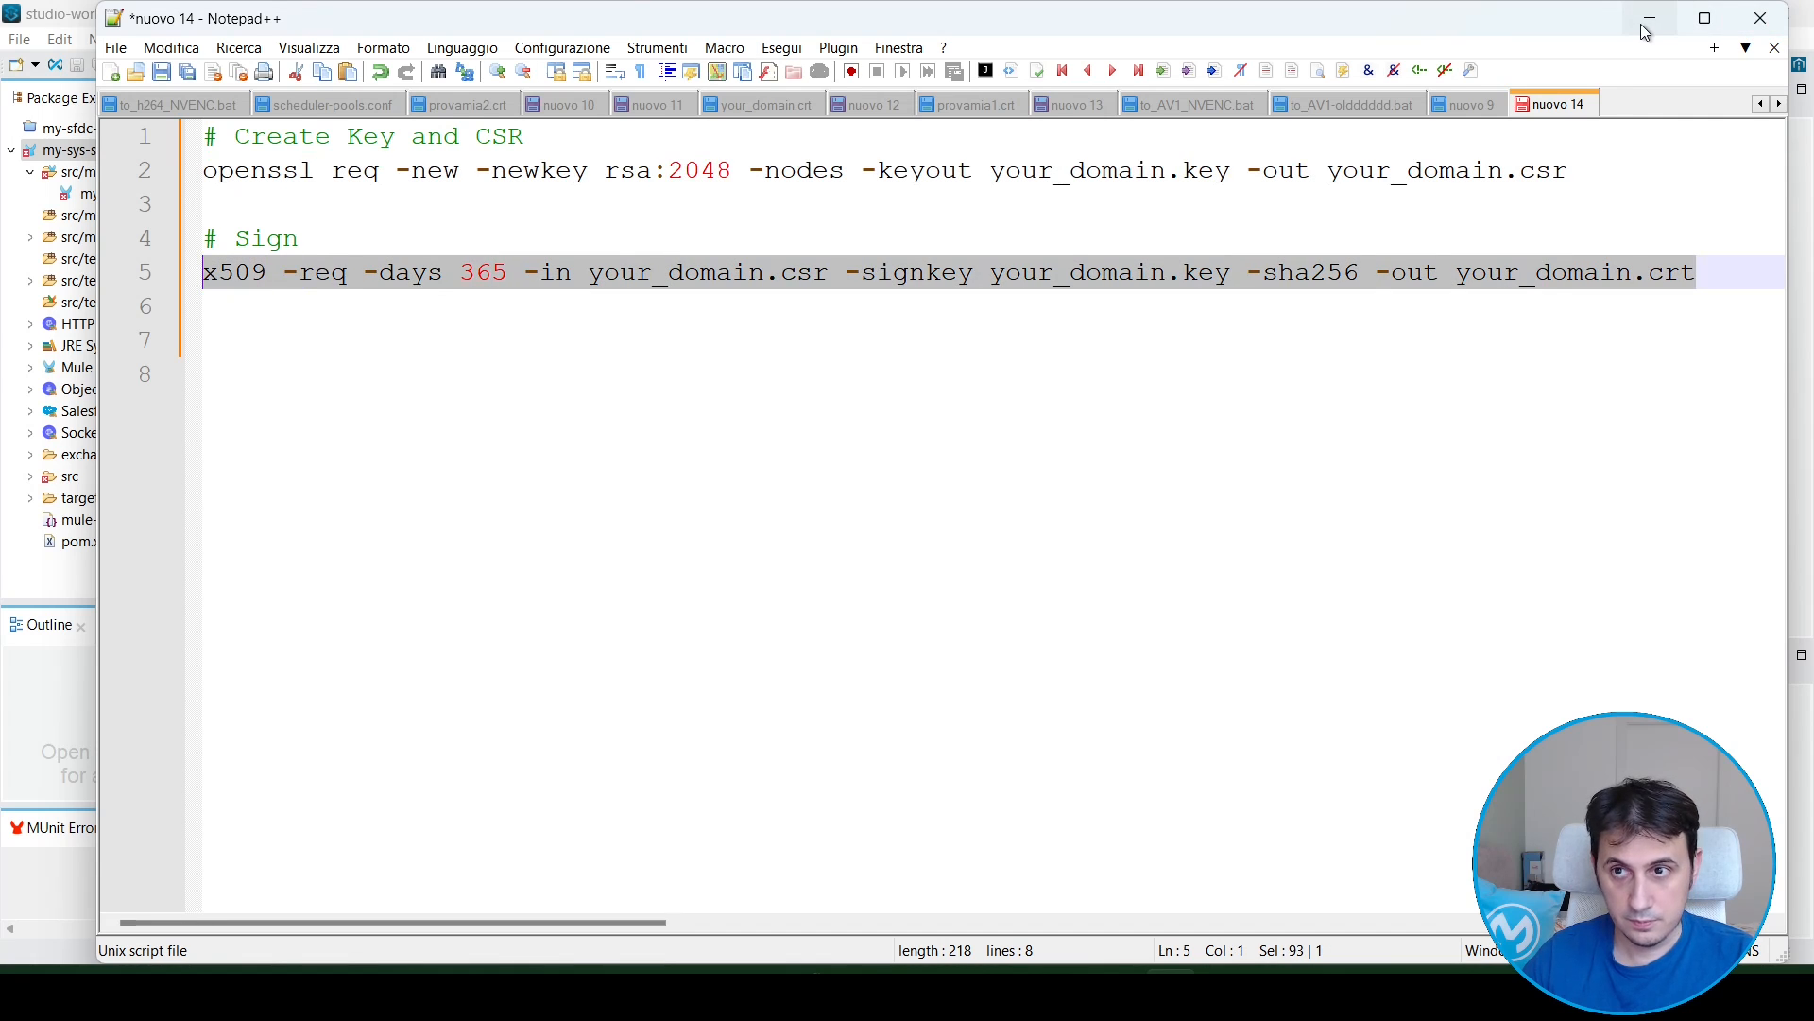
{"action": "key", "text": "alt+Tab"}
{"action": "key", "text": "ctrl+v"}
{"action": "key", "text": "Return"}
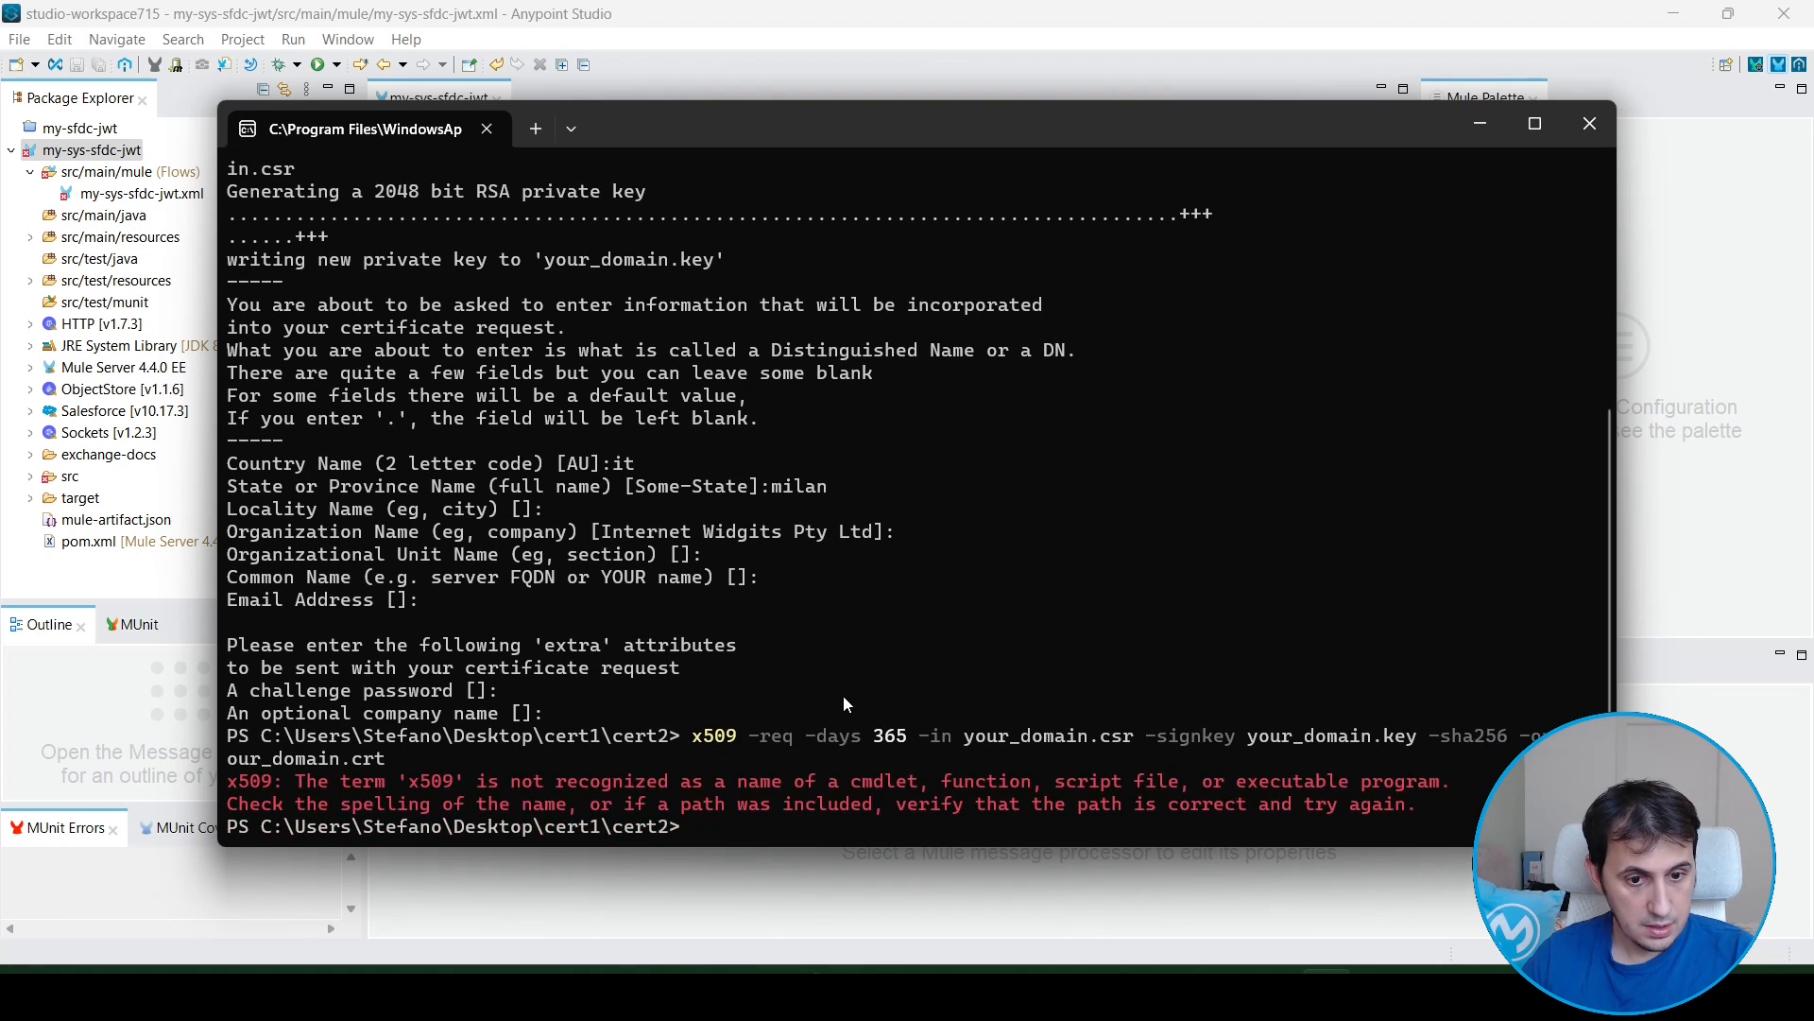
{"action": "type", "text": "openssl"}
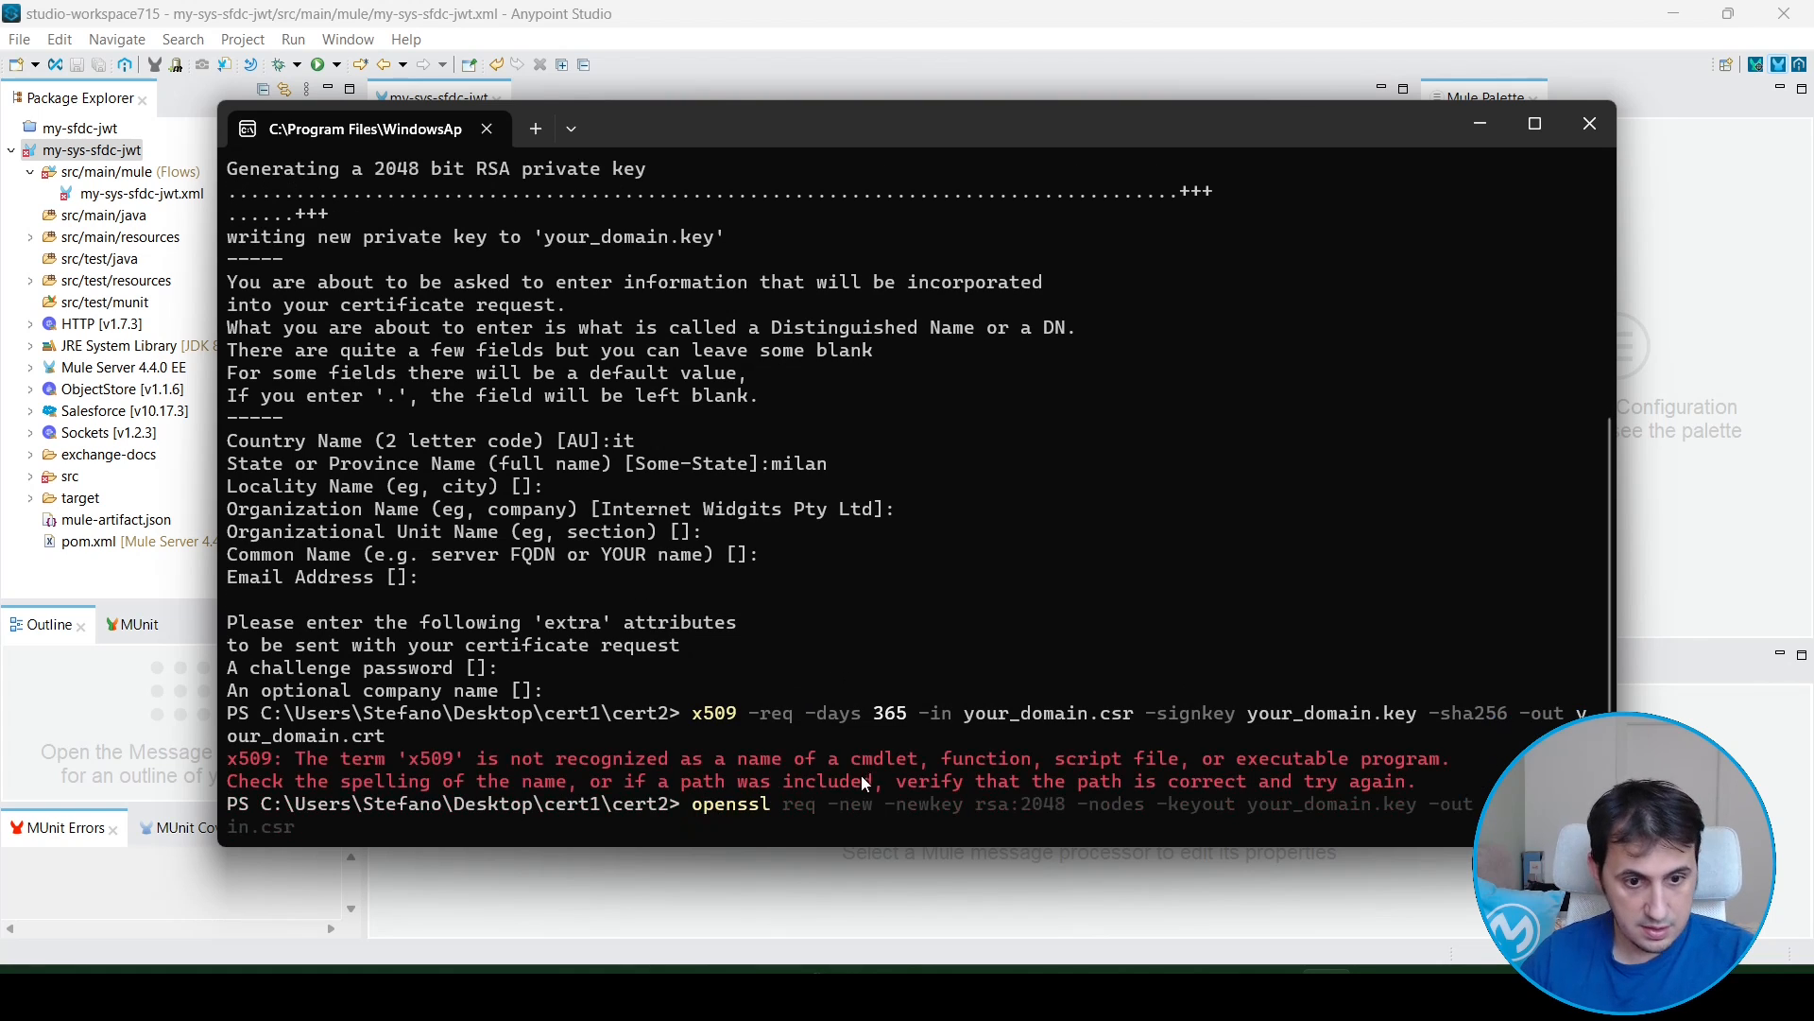
{"action": "key", "text": "ctrl+v"}
{"action": "key", "text": "Return"}
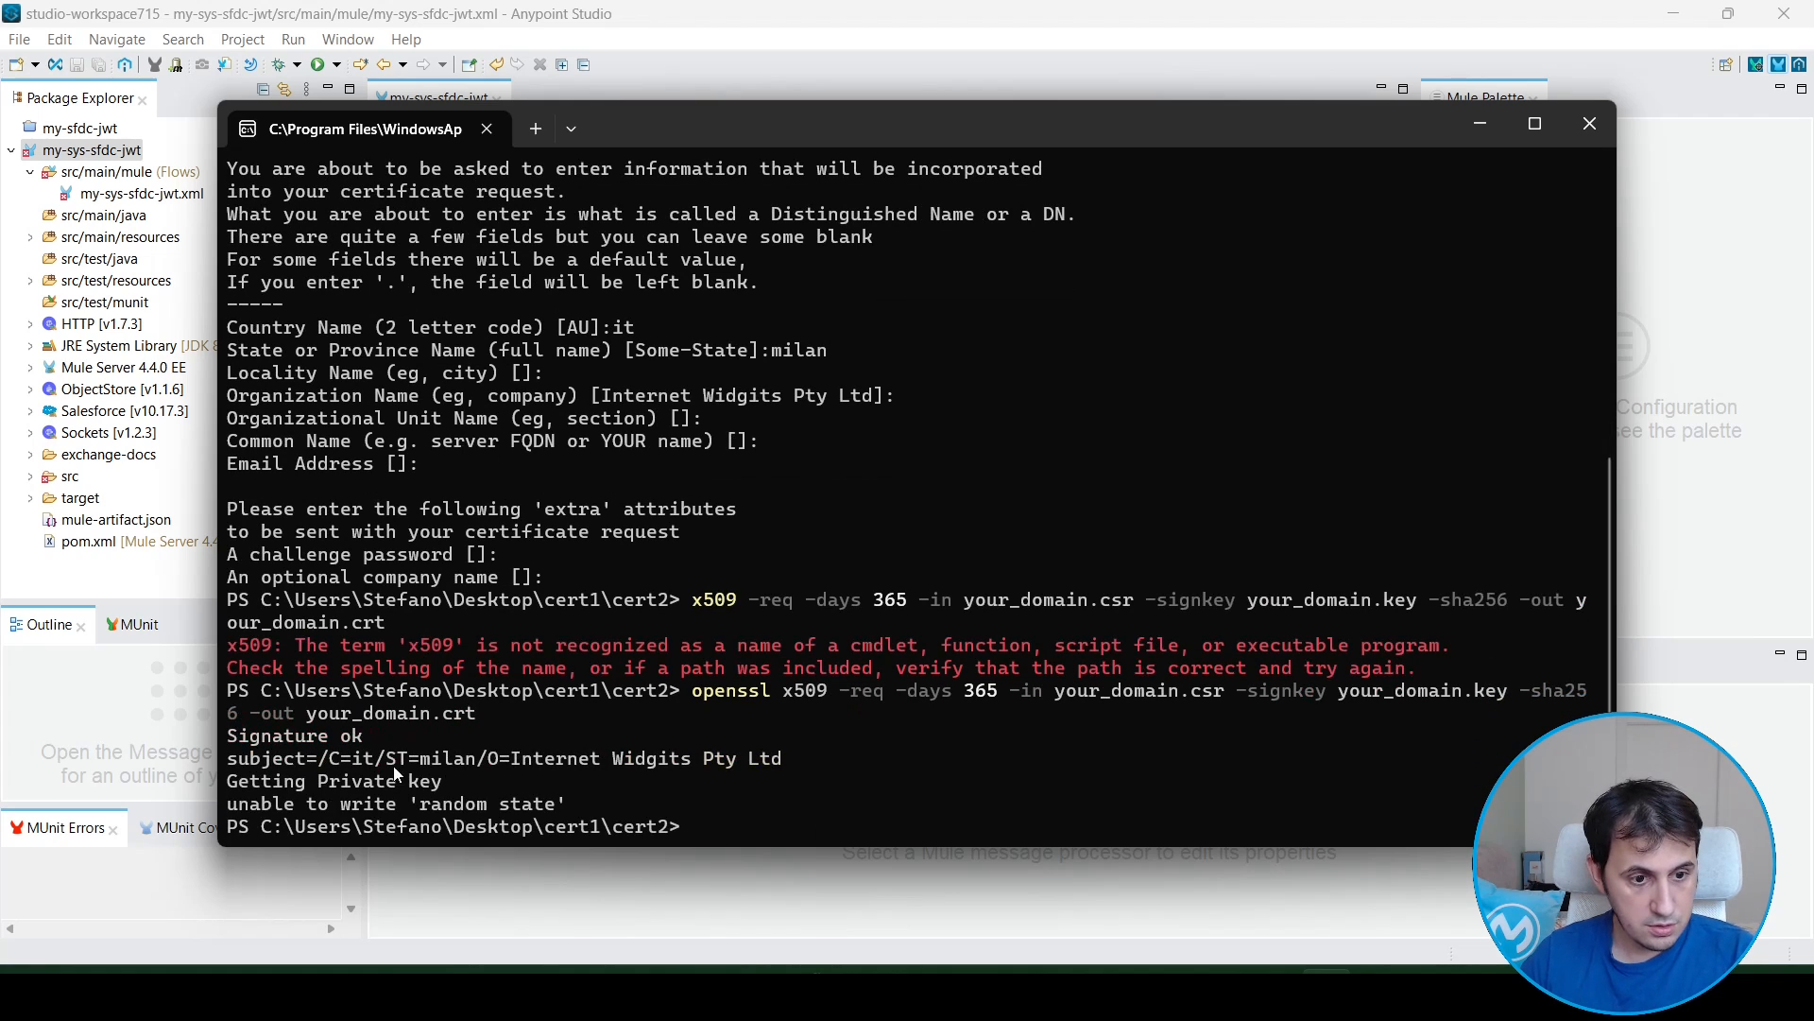
Open the cert2 folder in File Explorer, select your_domain.crt, then select the folder's path.
{"action": "mouse_move", "coordinate": [936, 955]}
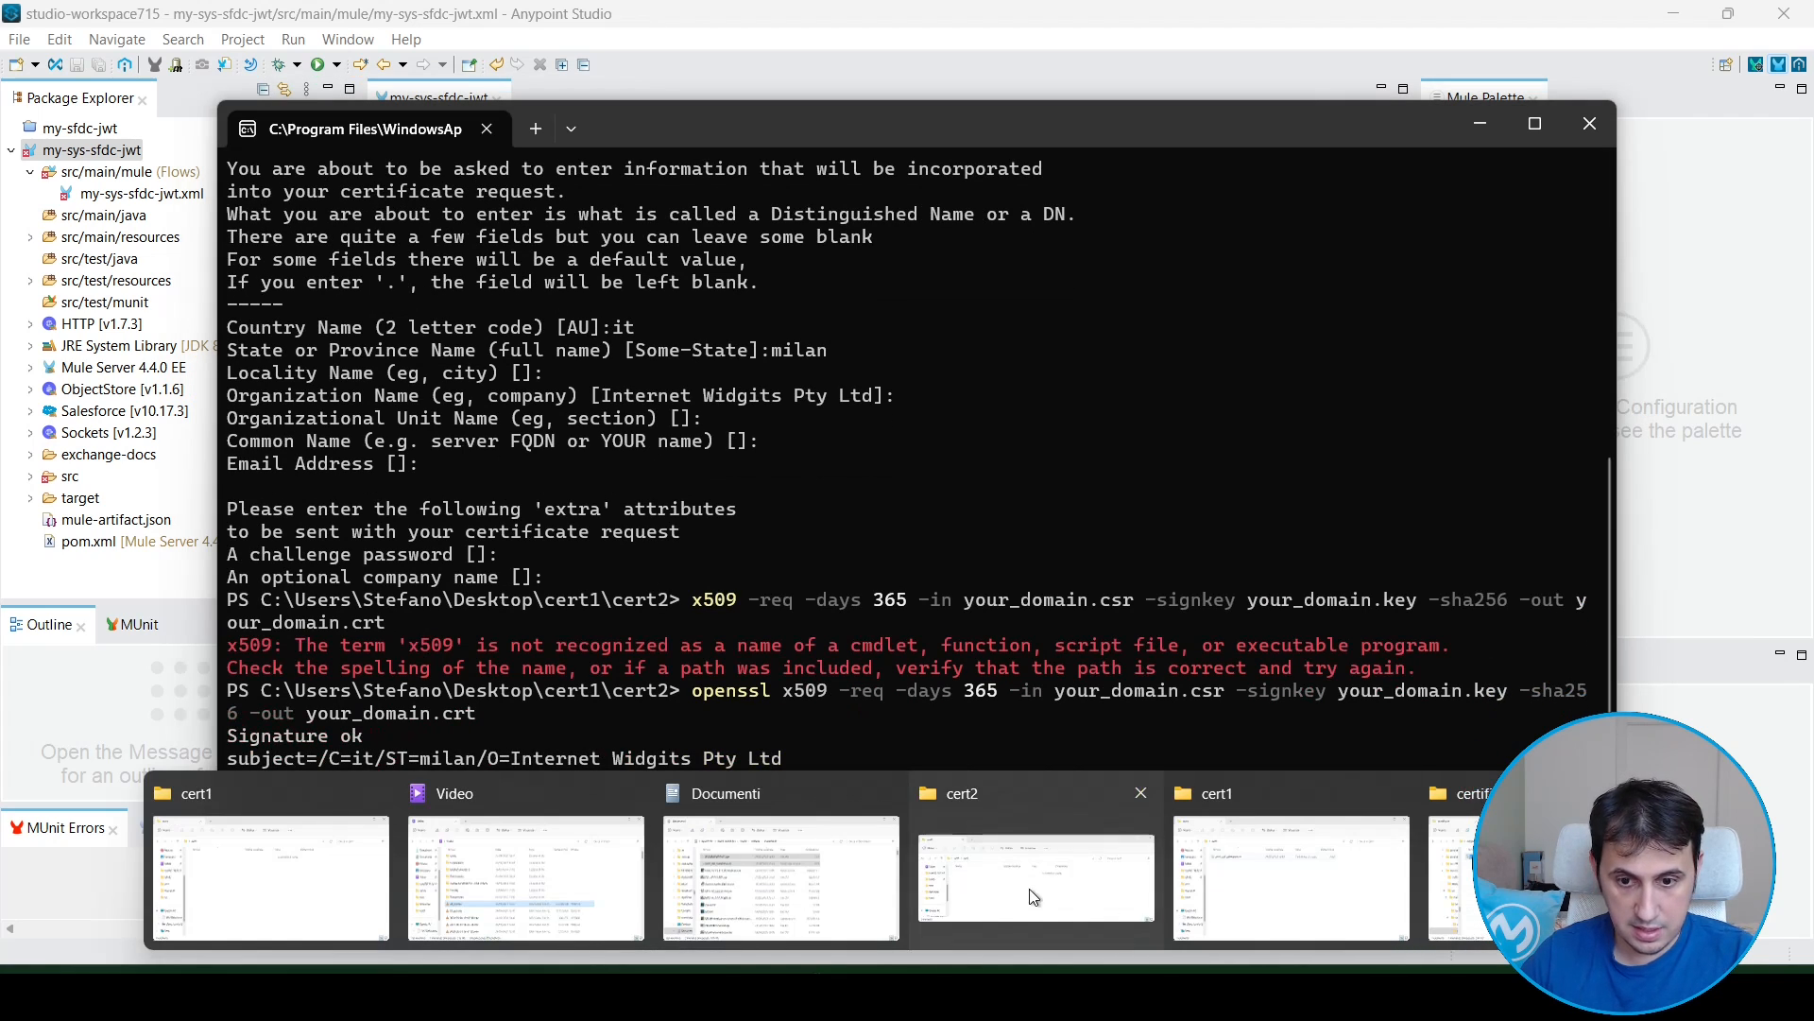
{"action": "left_click", "coordinate": [1062, 892]}
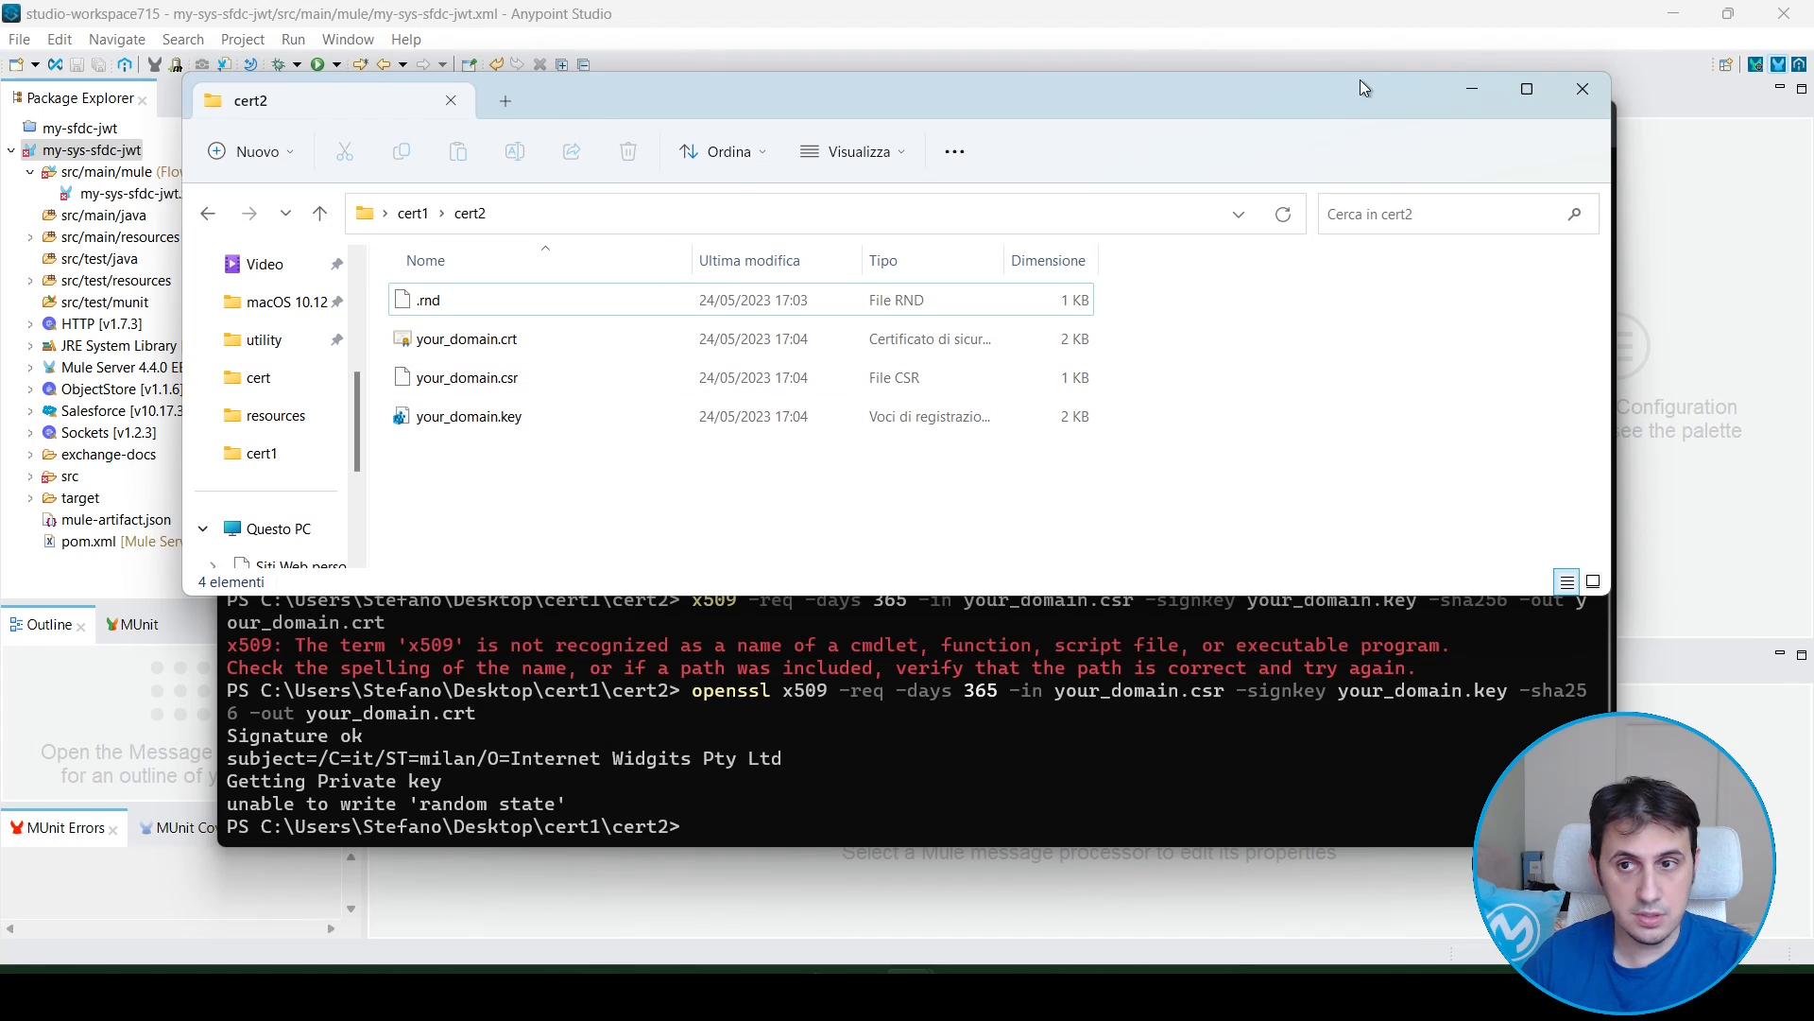
{"action": "left_click", "coordinate": [414, 214]}
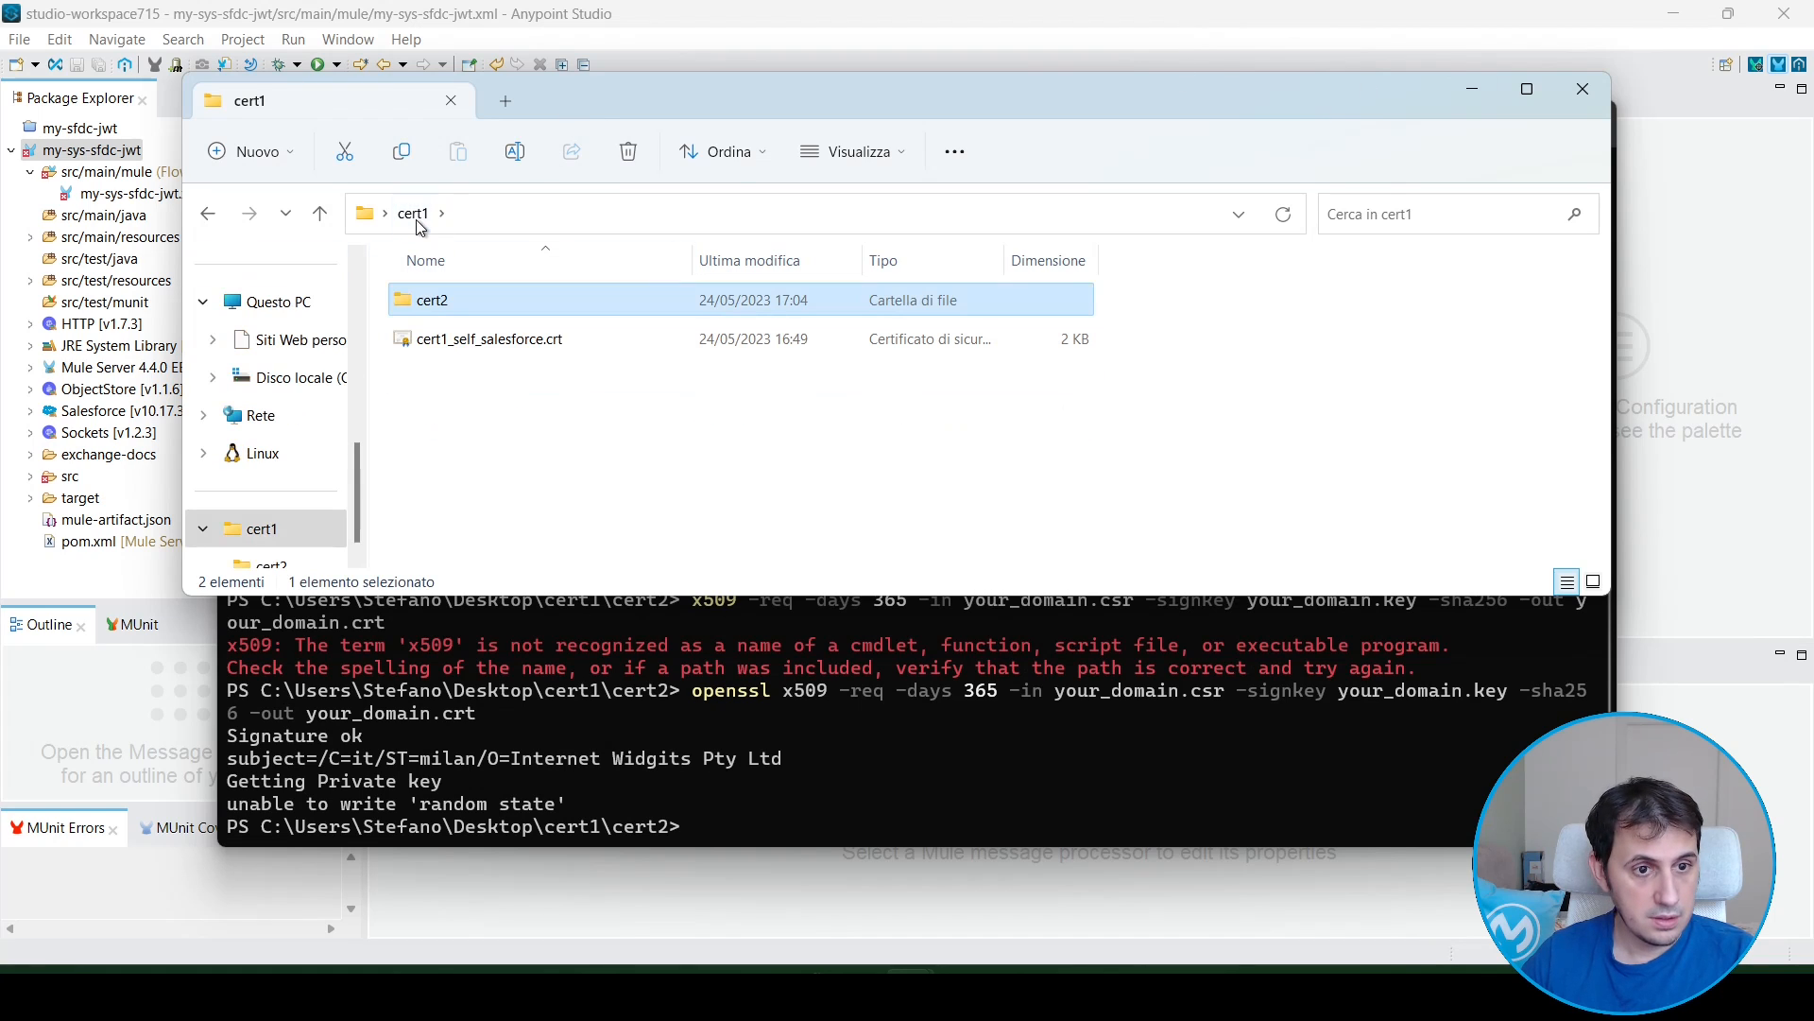
{"action": "double_click", "coordinate": [442, 311]}
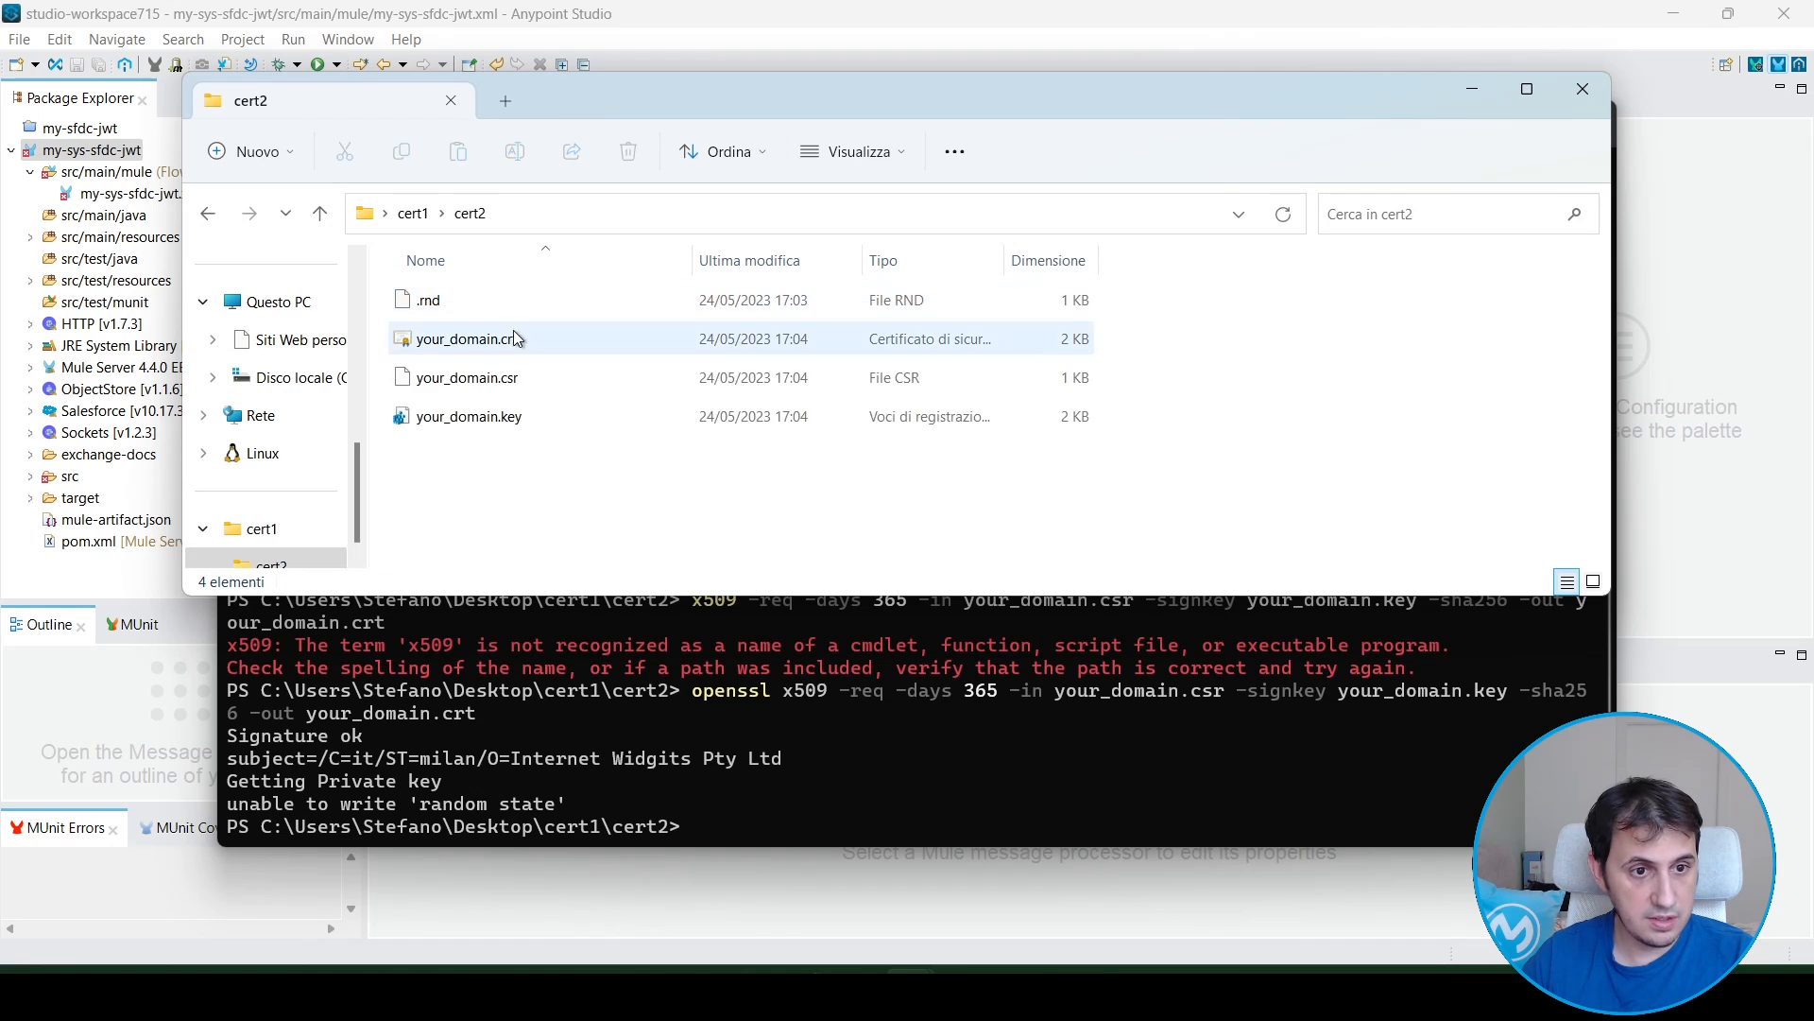
{"action": "left_click", "coordinate": [501, 348]}
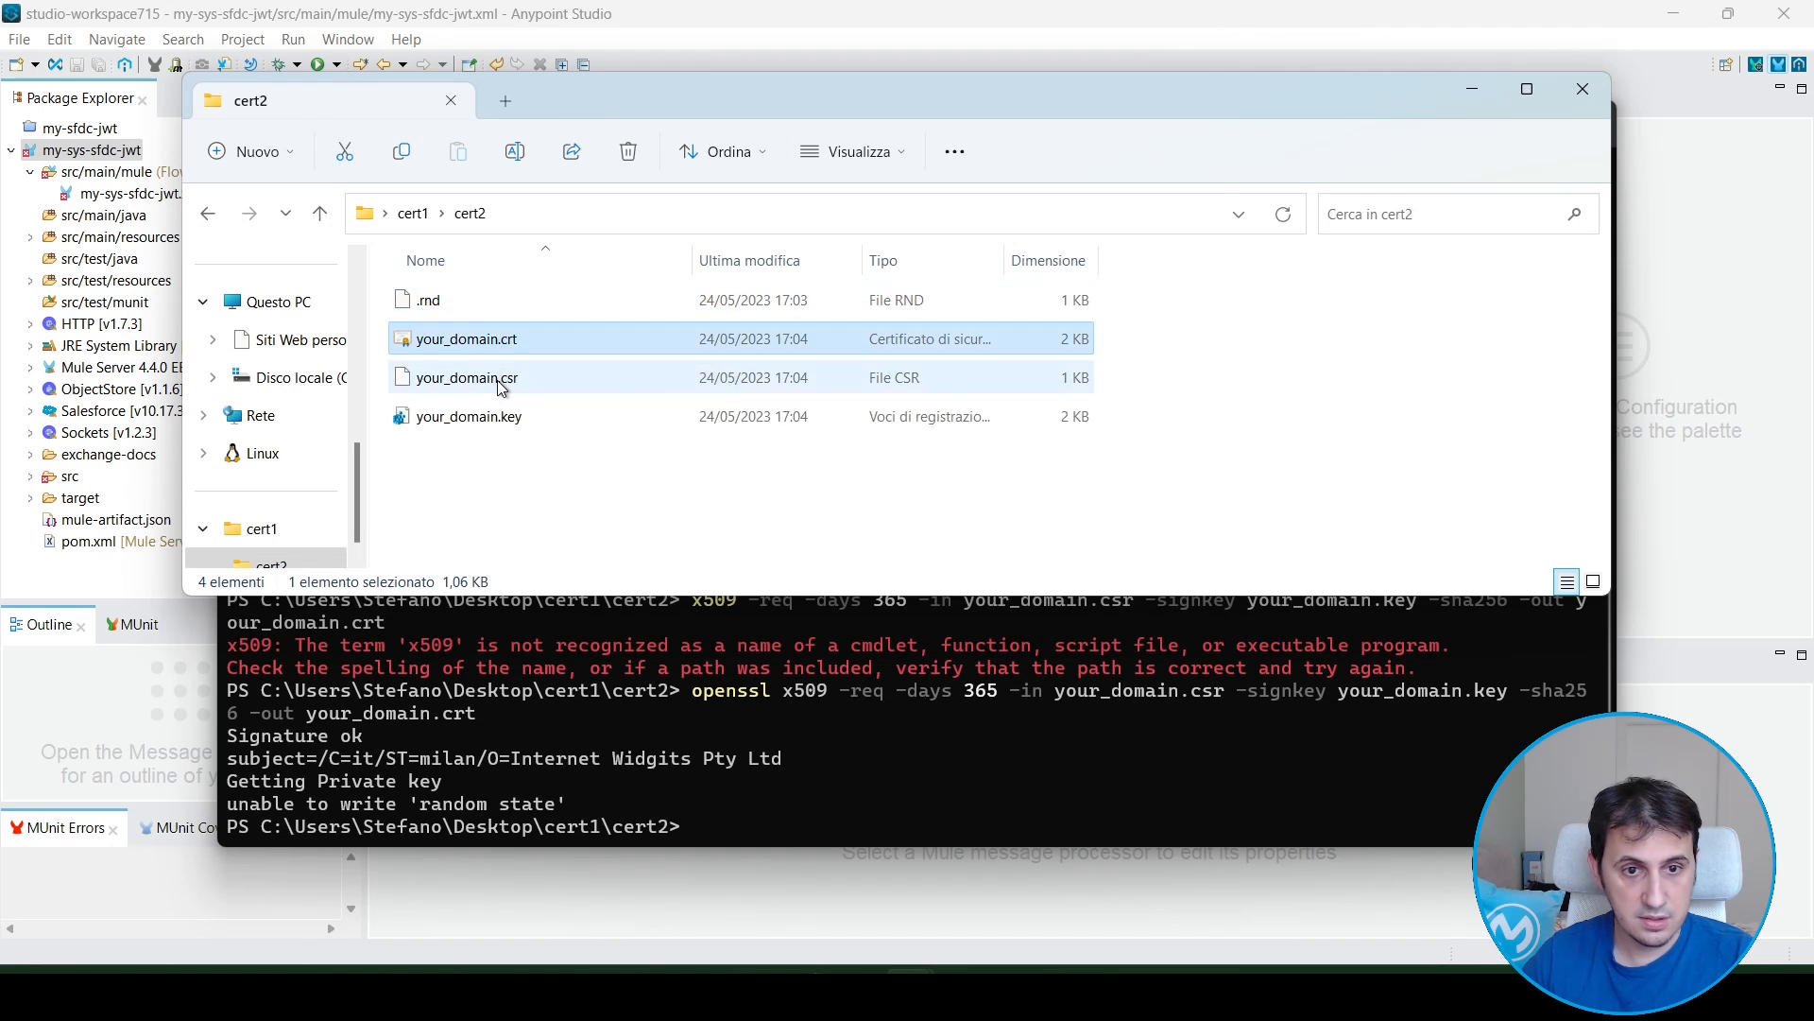
{"action": "left_click_drag", "start_coordinate": [613, 96], "coordinate": [711, 150]}
{"action": "left_click", "coordinate": [742, 269]}
{"action": "key", "text": "ctrl+c"}
Launch KeyStore Explorer from the Windows search with 'keyst'.
{"action": "mouse_move", "coordinate": [1376, 994]}
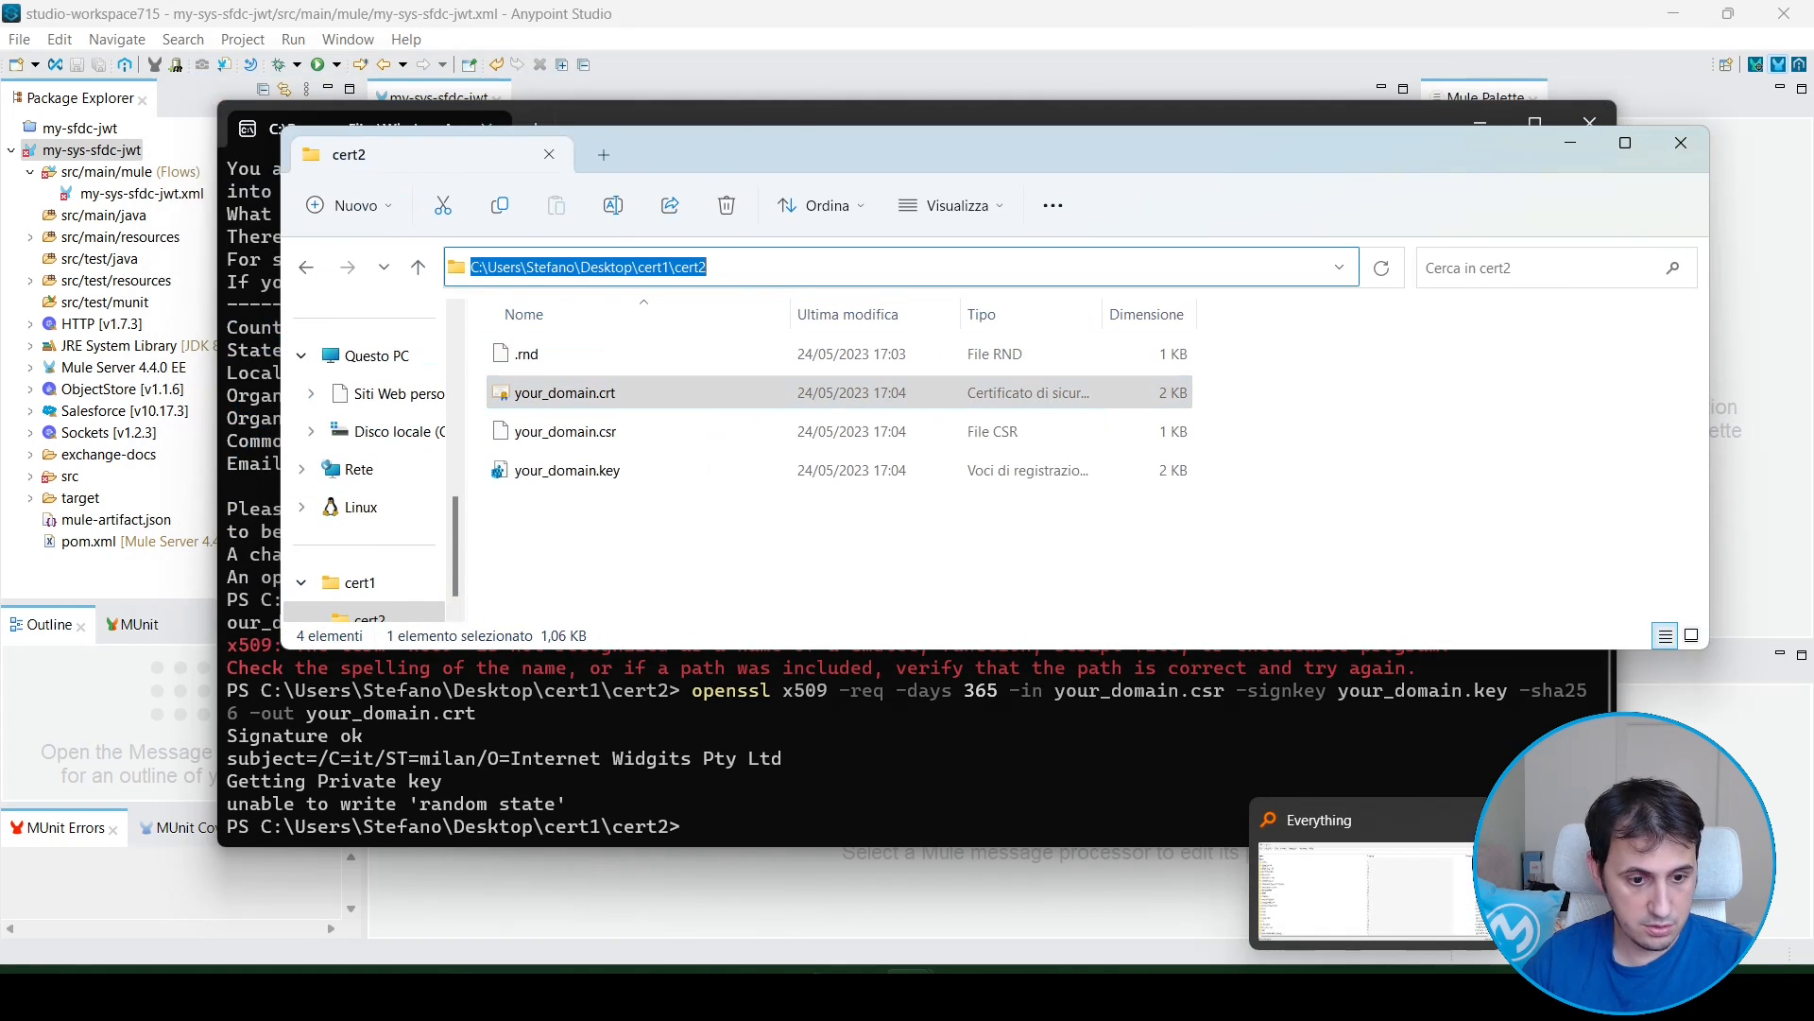
{"action": "key", "text": "super"}
{"action": "type", "text": "keyst"}
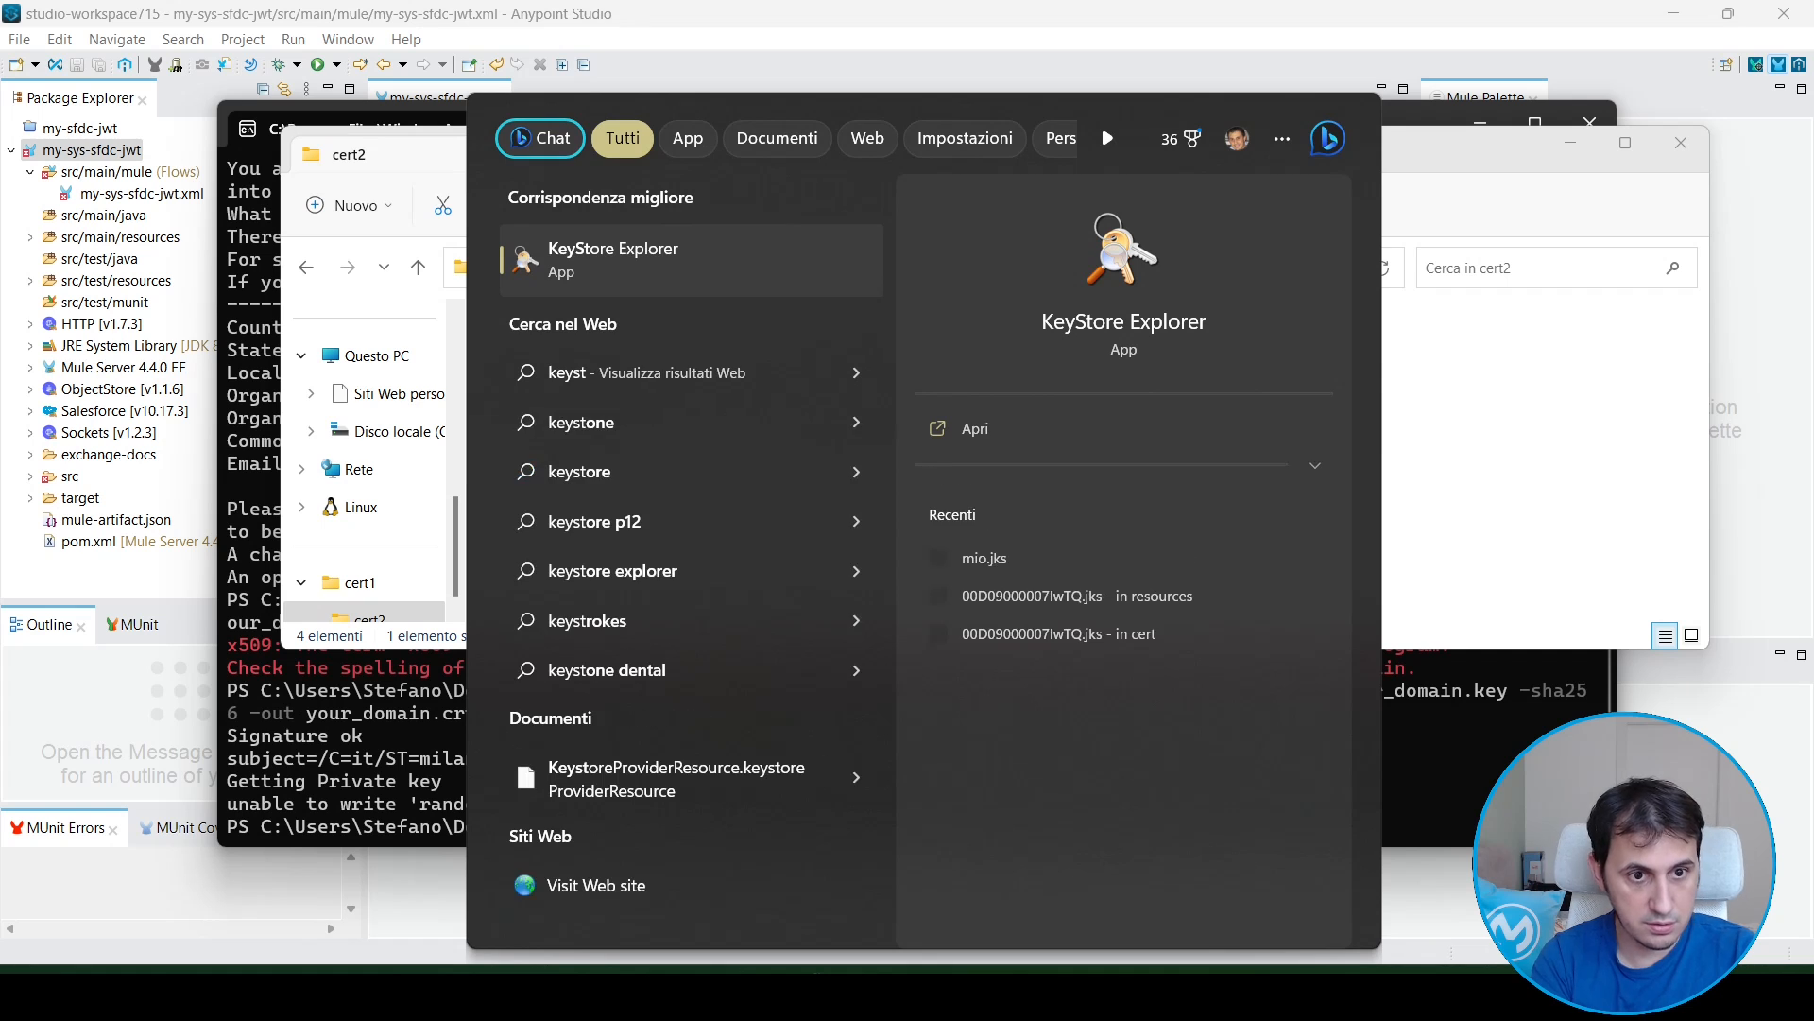
{"action": "key", "text": "Return"}
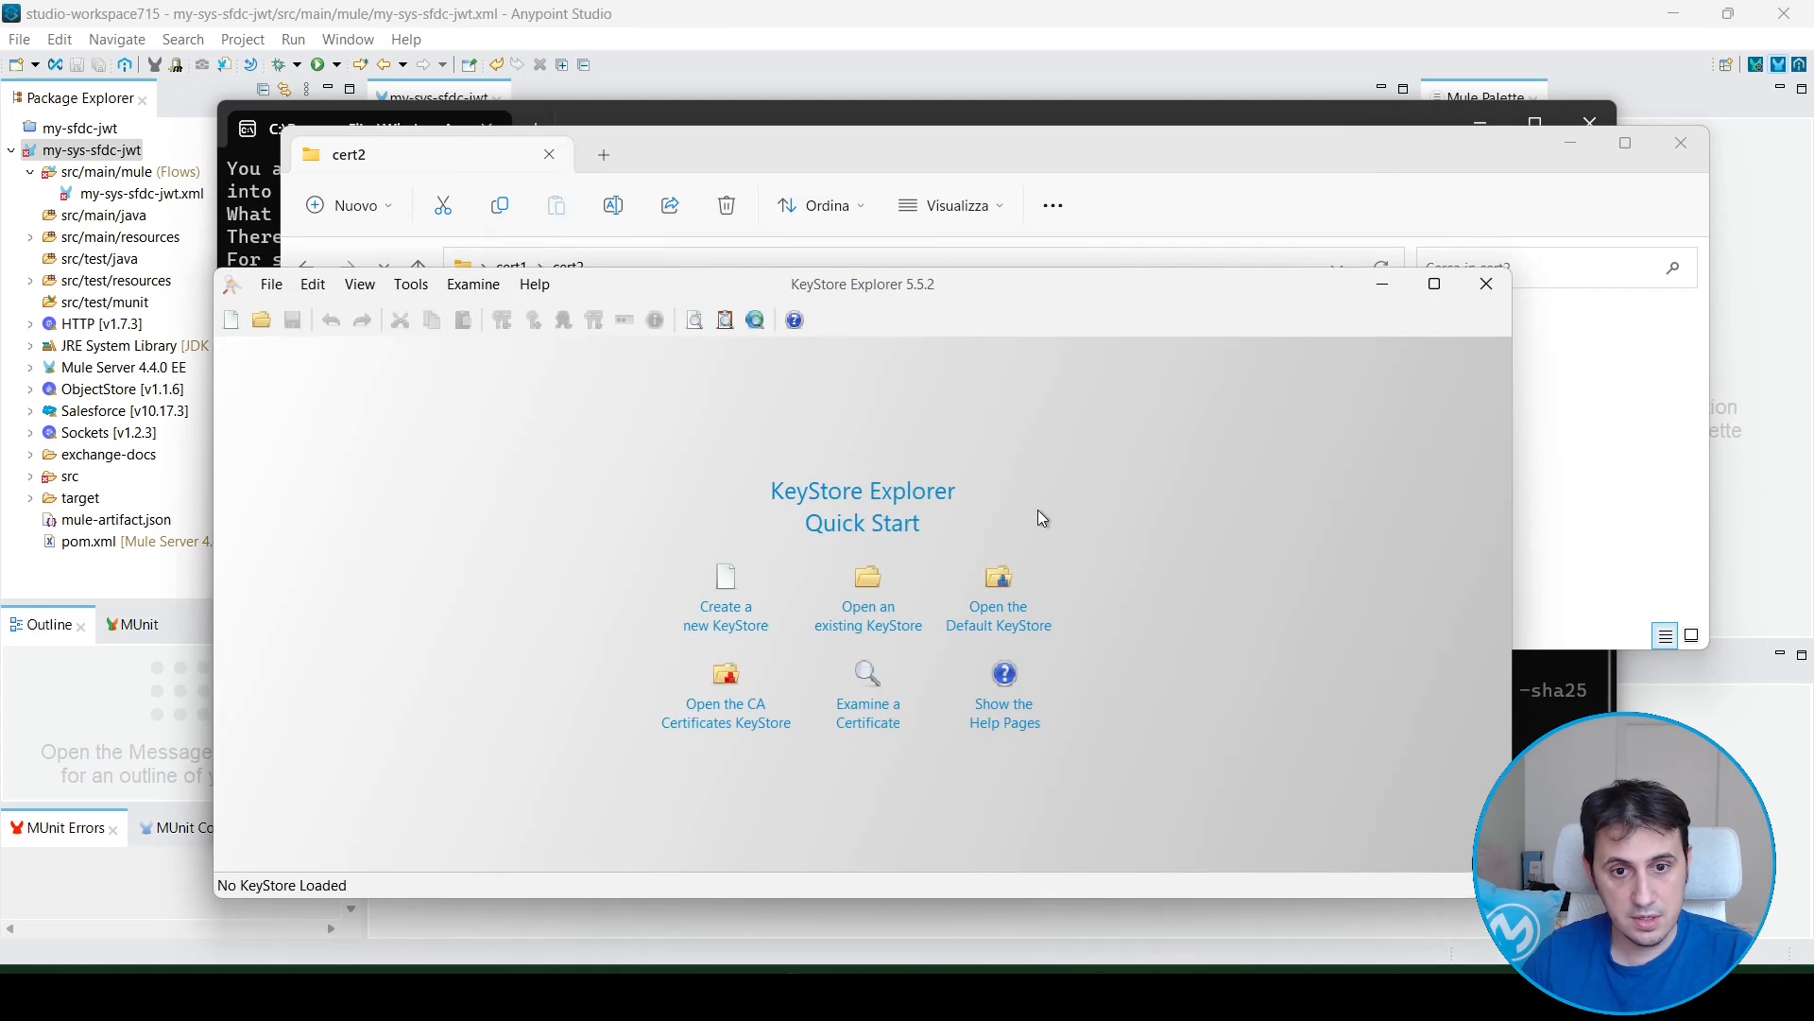
{"action": "left_click_drag", "start_coordinate": [848, 292], "coordinate": [1017, 322]}
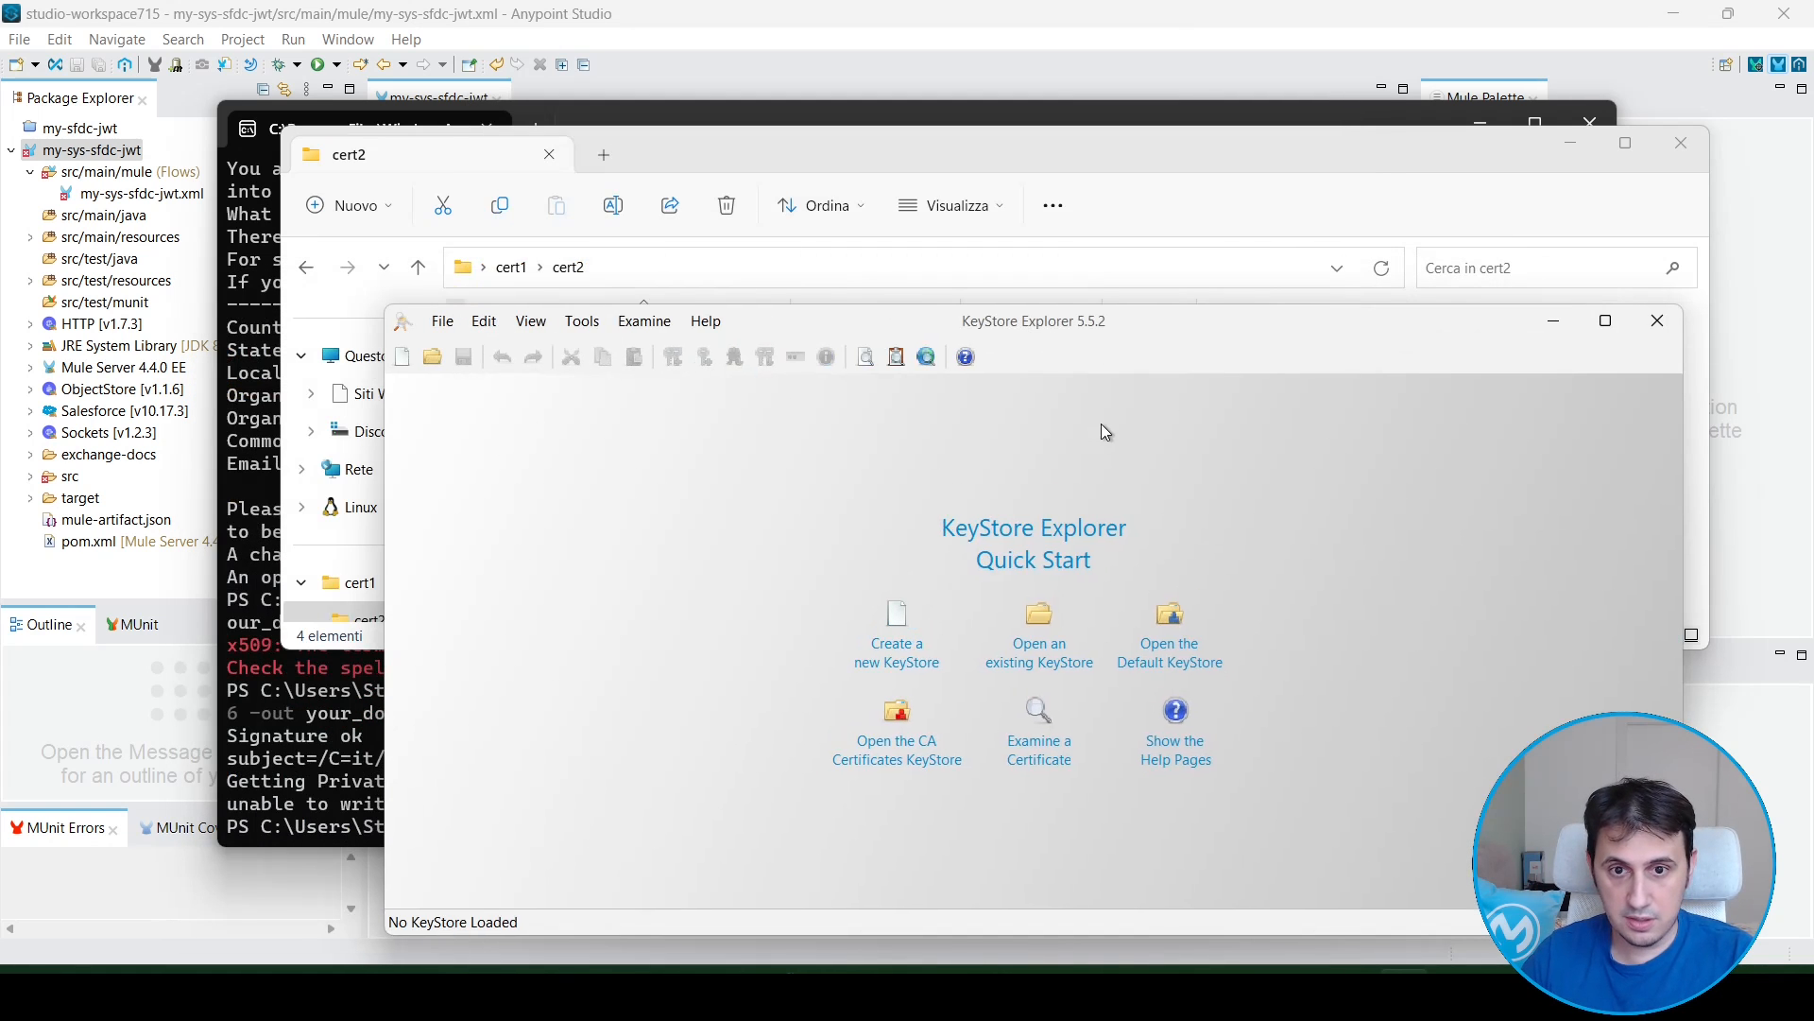
Create a new JKS keystore, then save it, entering and confirming a keystore password.
{"action": "left_click", "coordinate": [402, 357]}
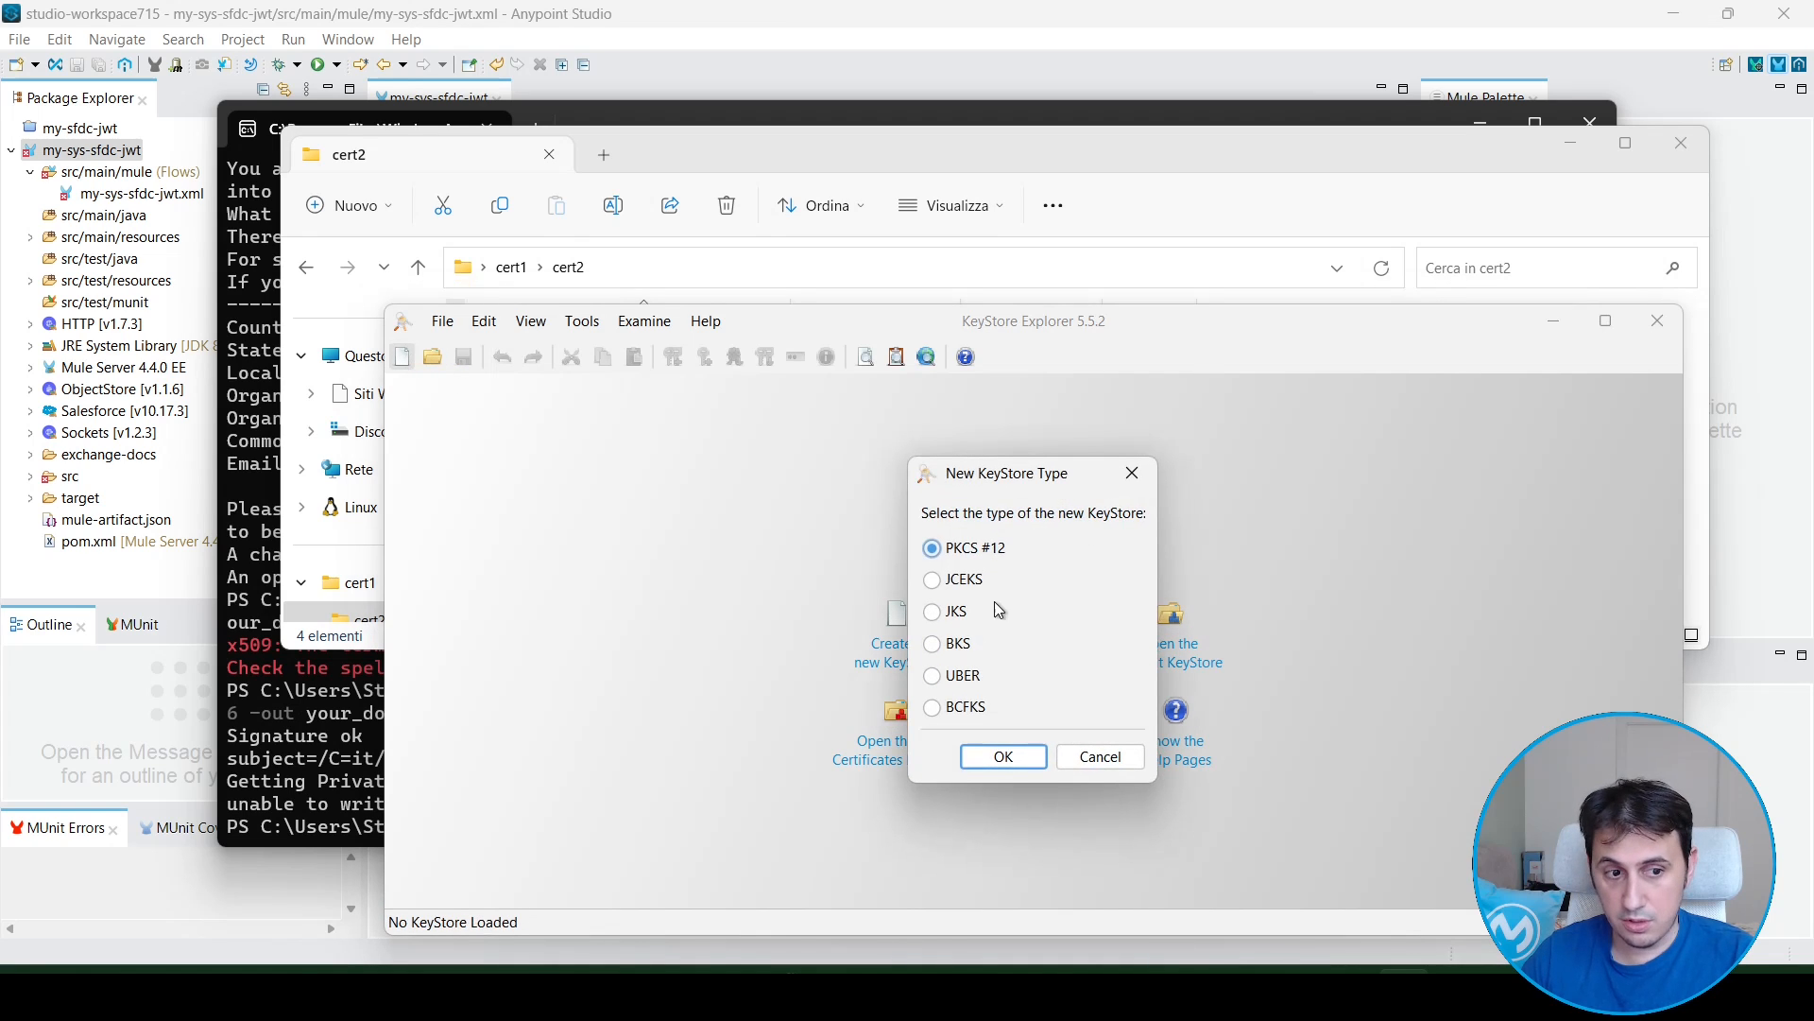
{"action": "left_click_drag", "start_coordinate": [1015, 477], "coordinate": [984, 464]}
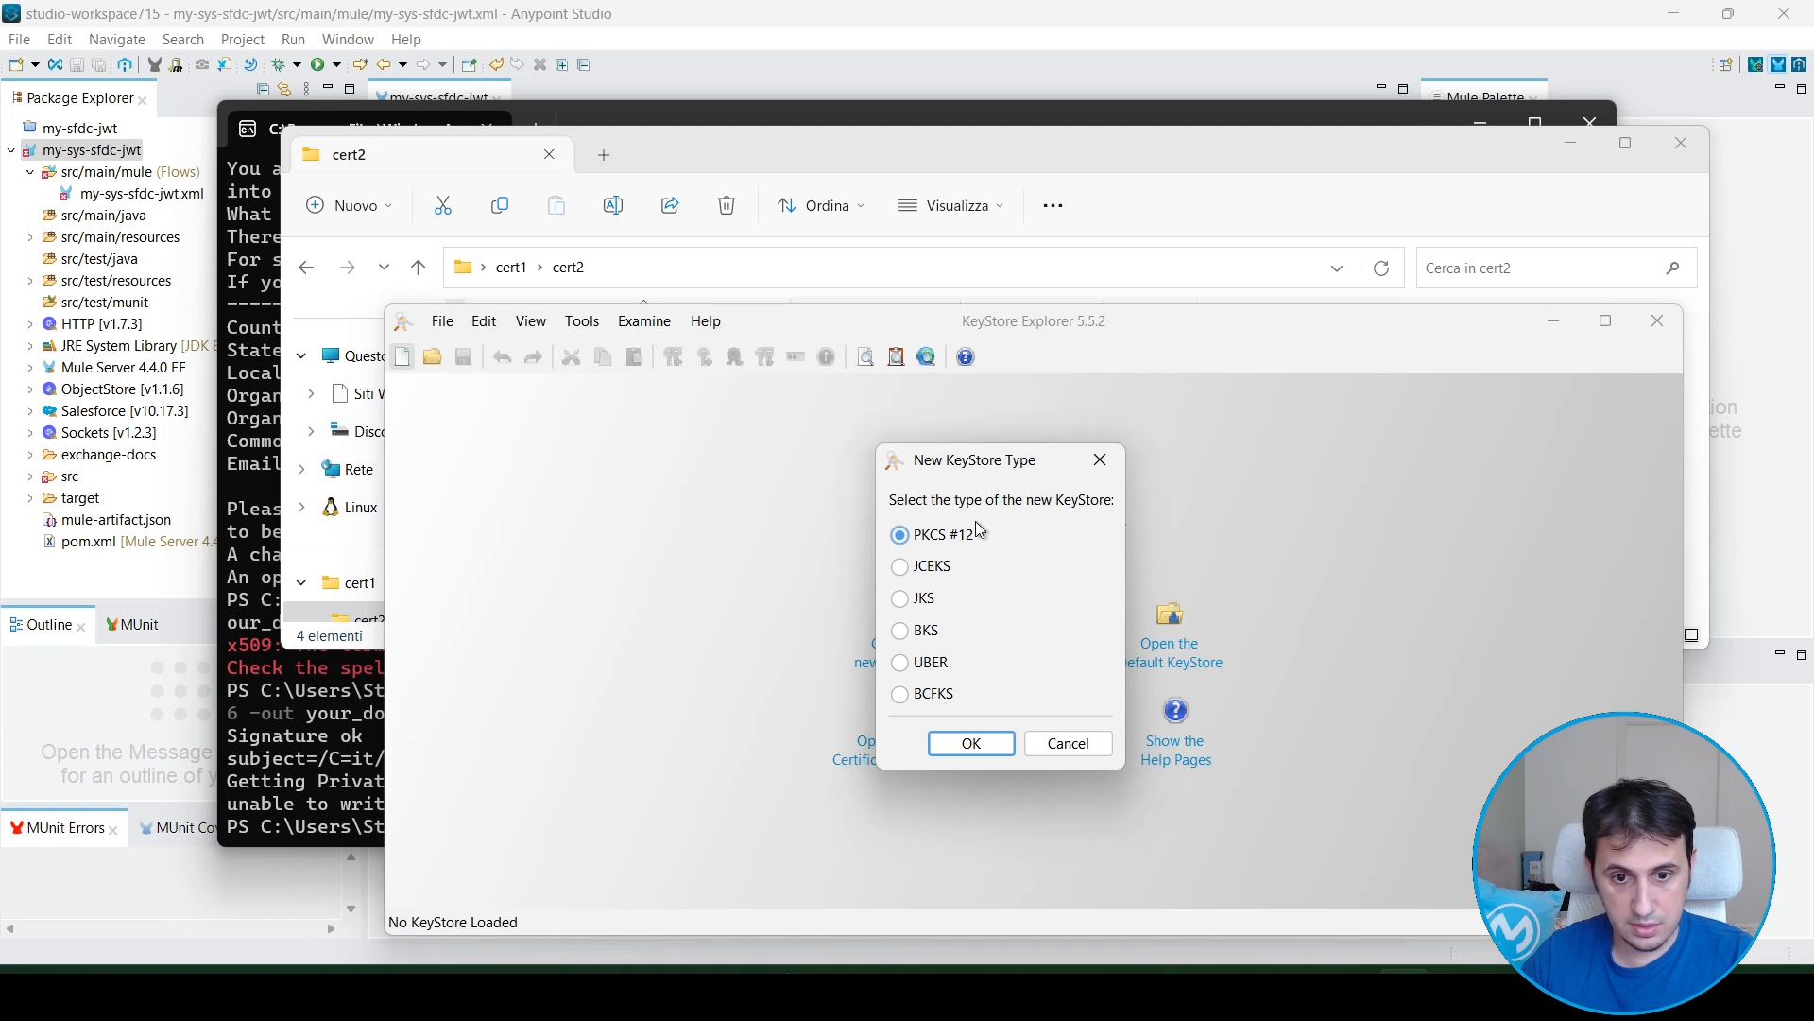
{"action": "left_click", "coordinate": [924, 598]}
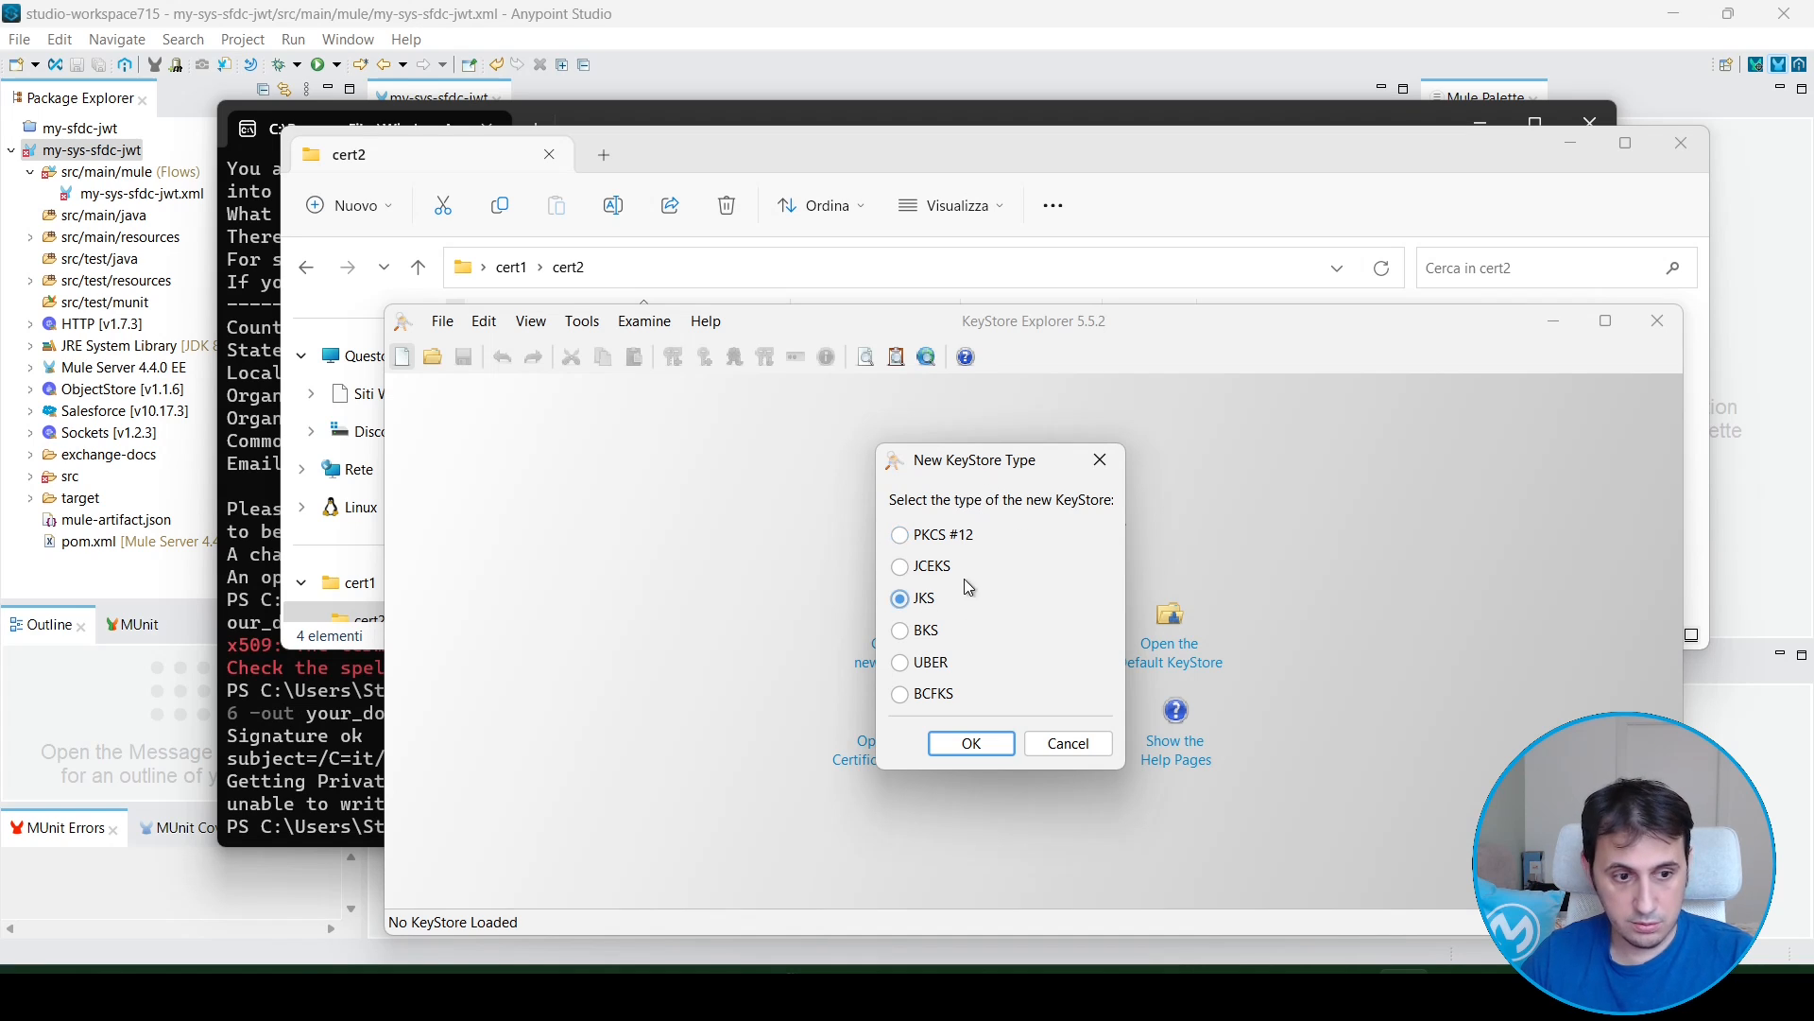
{"action": "left_click_drag", "start_coordinate": [971, 477], "coordinate": [959, 473]}
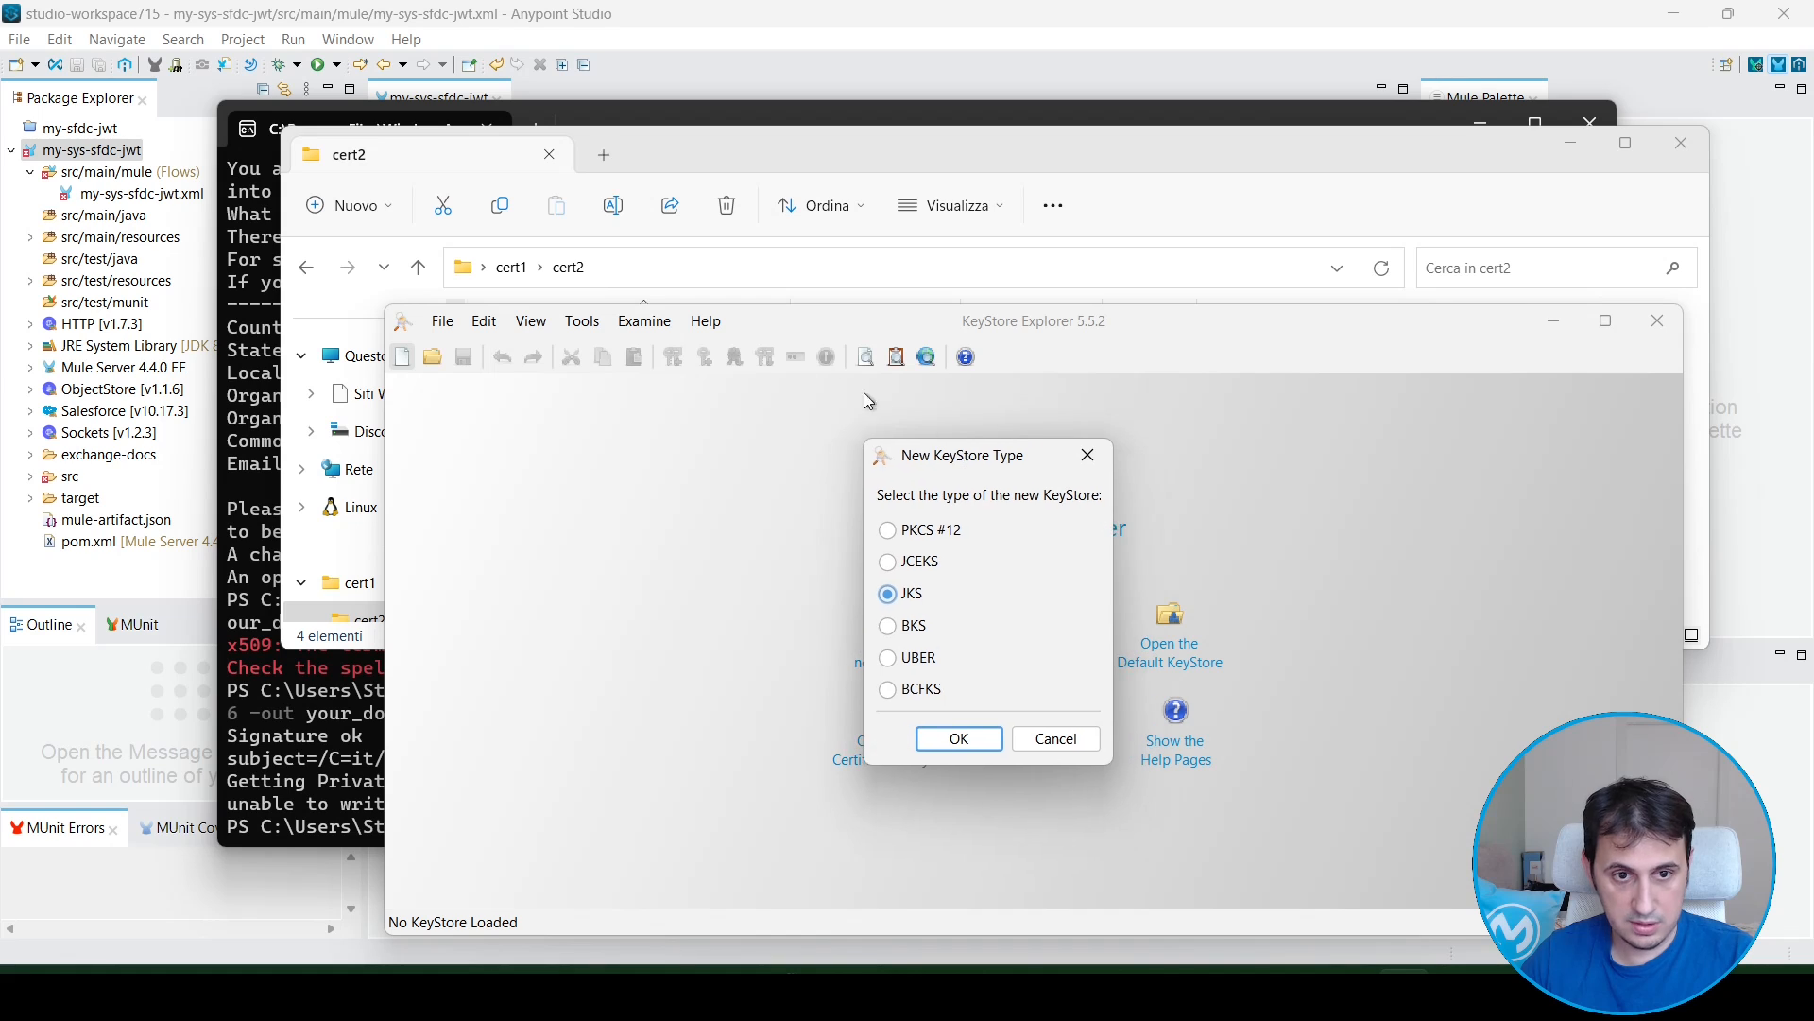
{"action": "left_click", "coordinate": [960, 747]}
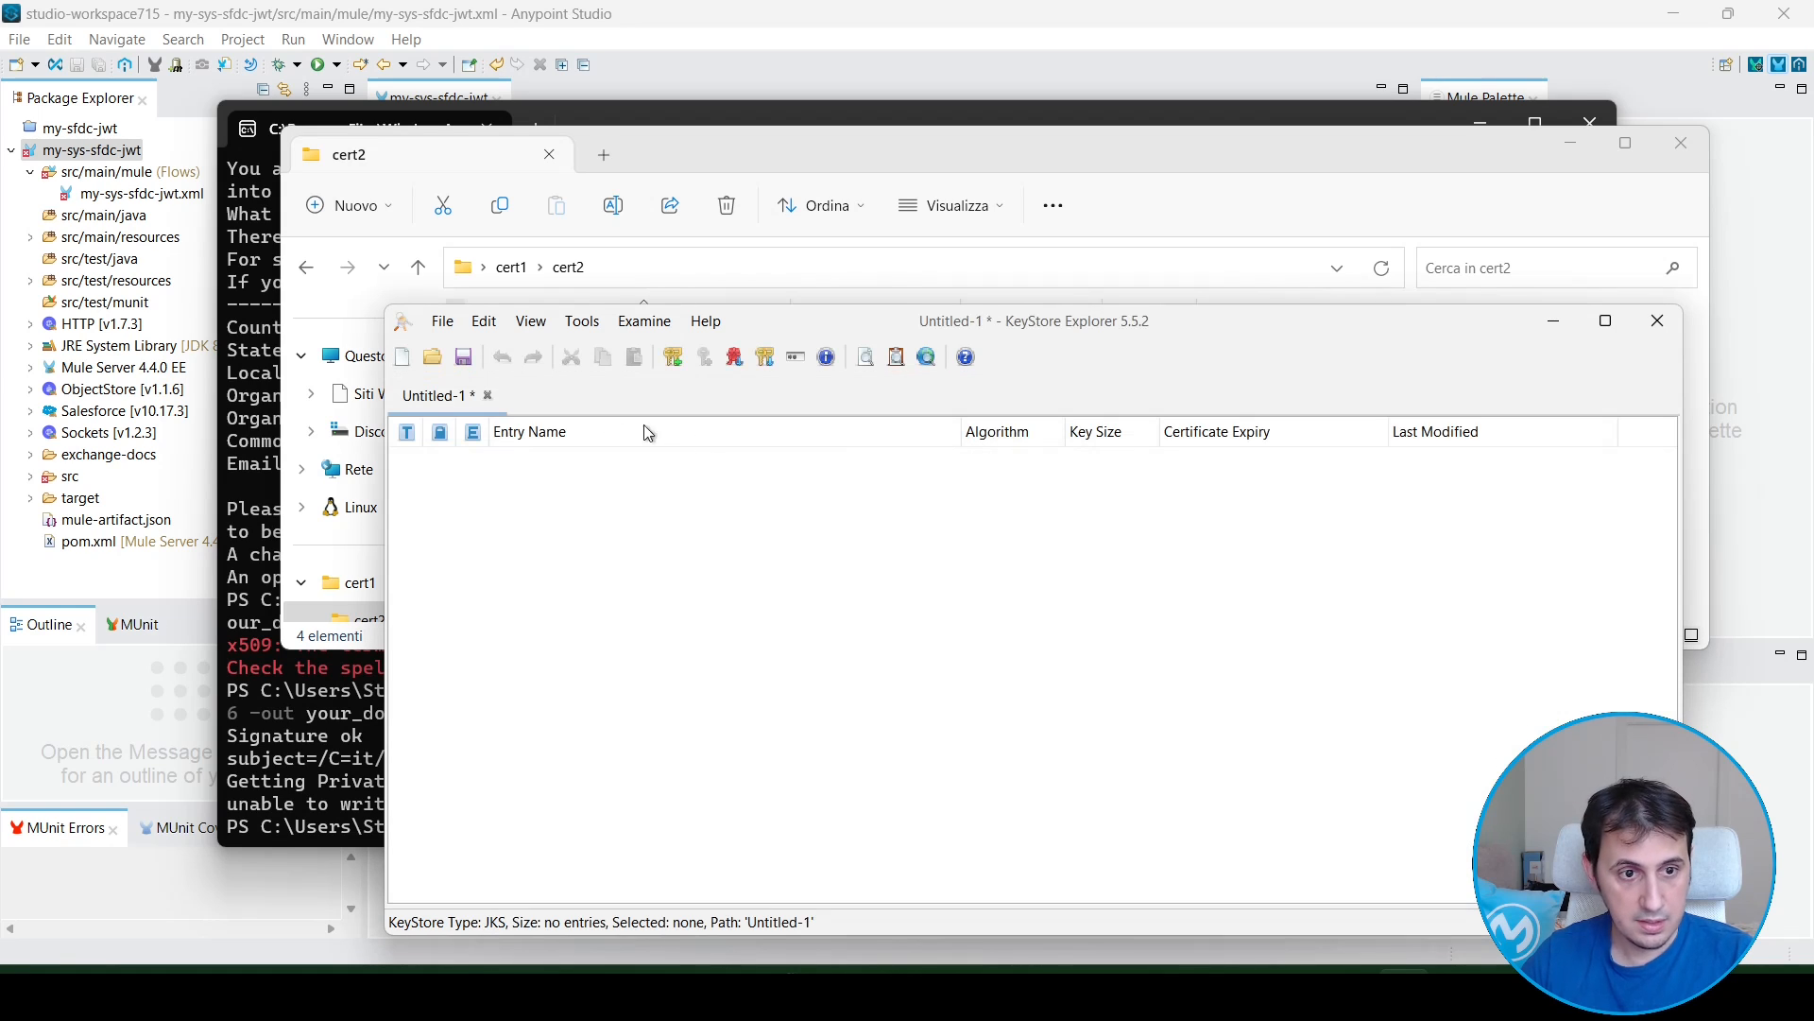
{"action": "left_click", "coordinate": [462, 358]}
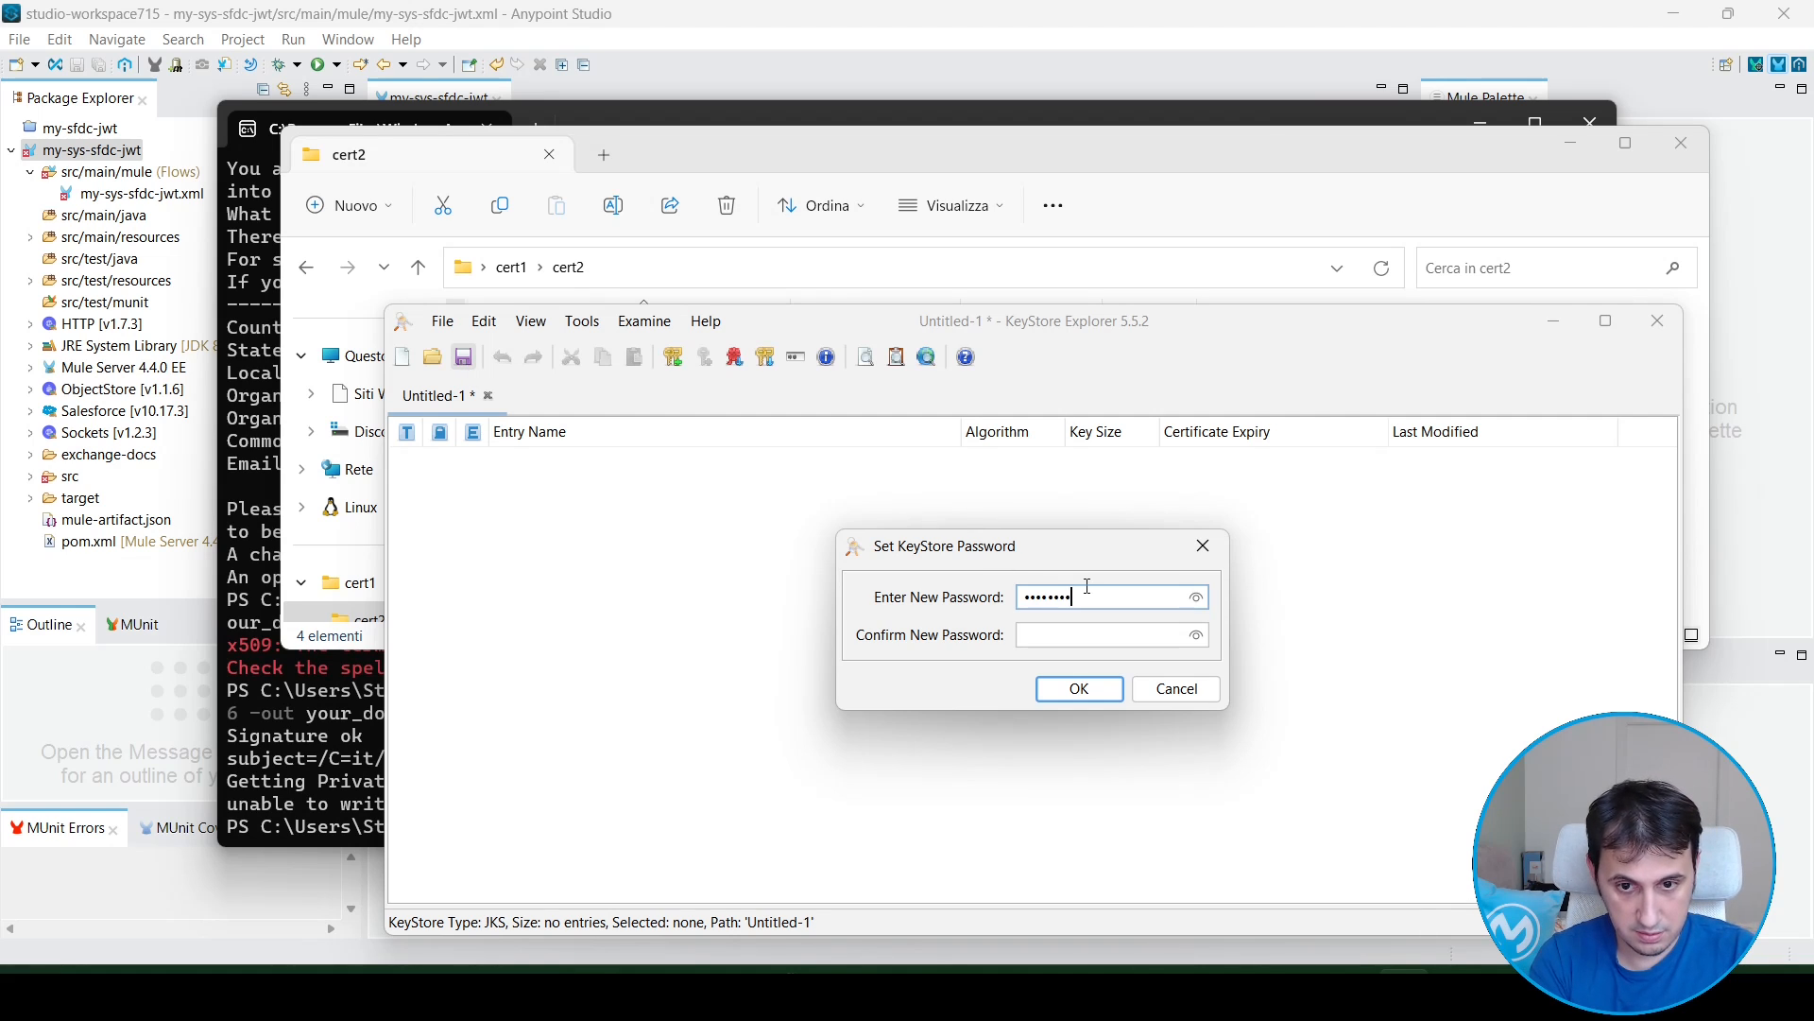
{"action": "type", "text": "•"}
{"action": "key", "text": "Tab"}
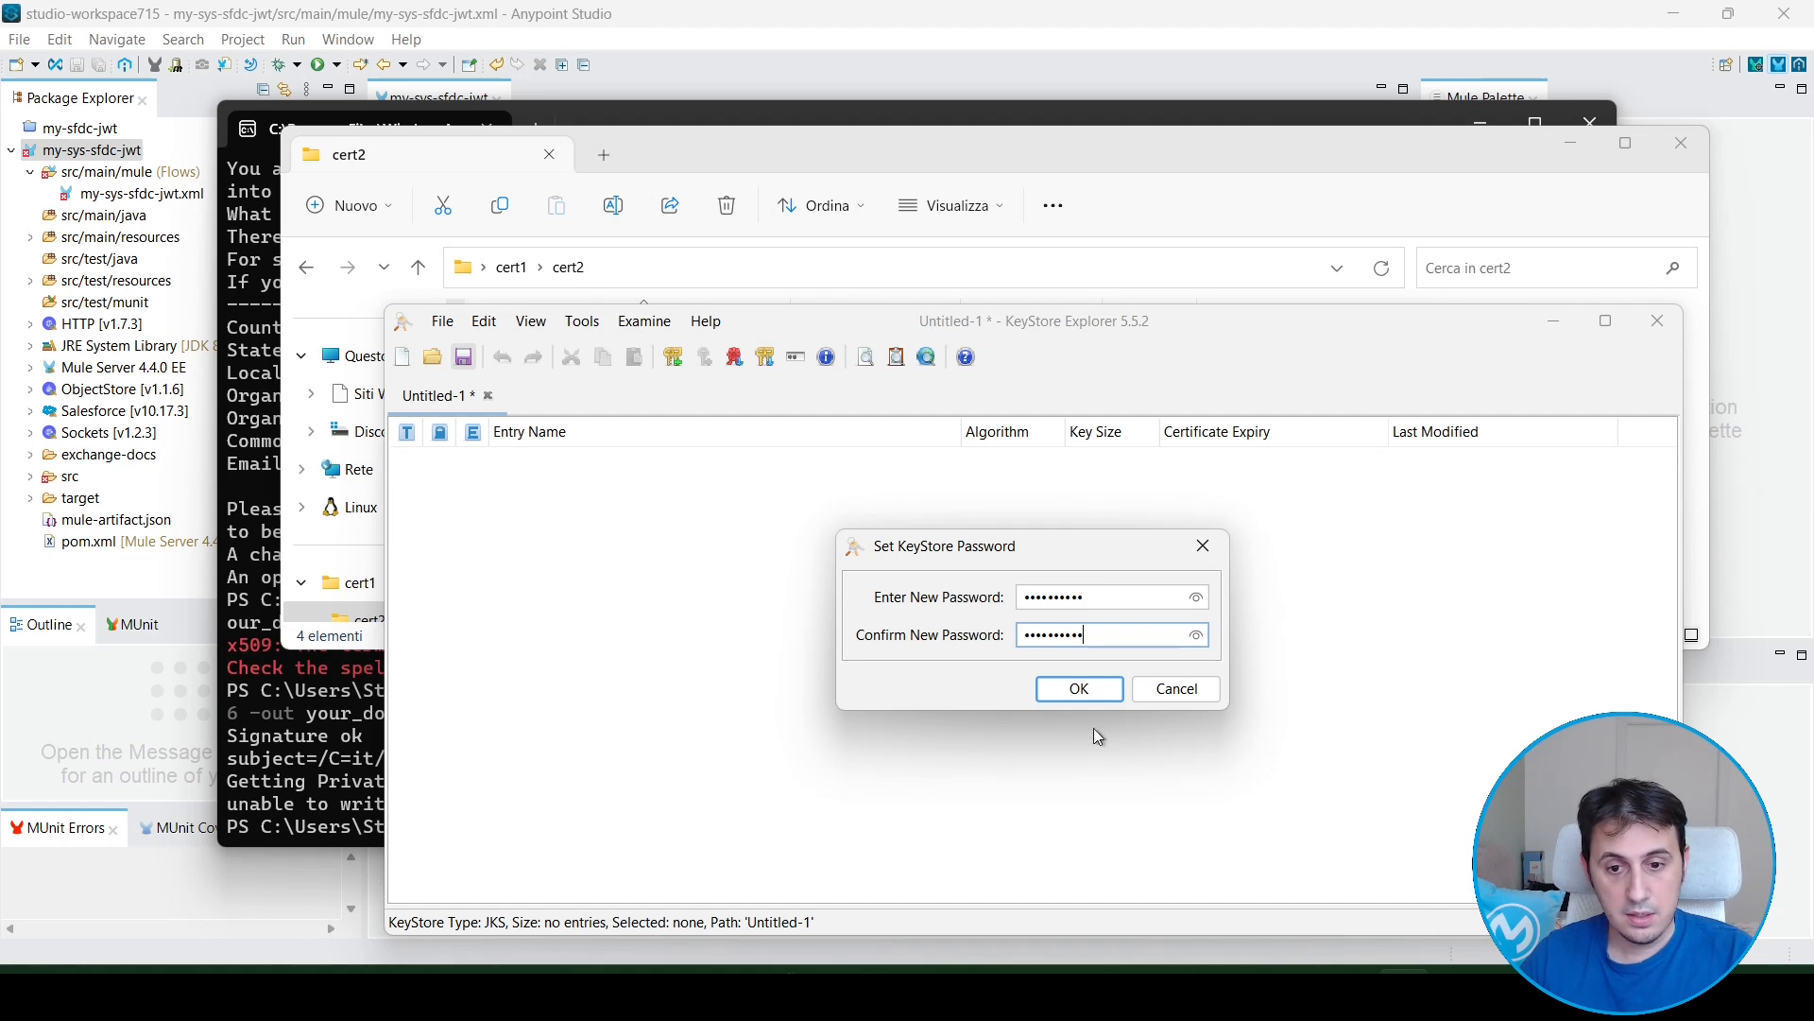
{"action": "left_click", "coordinate": [1080, 689]}
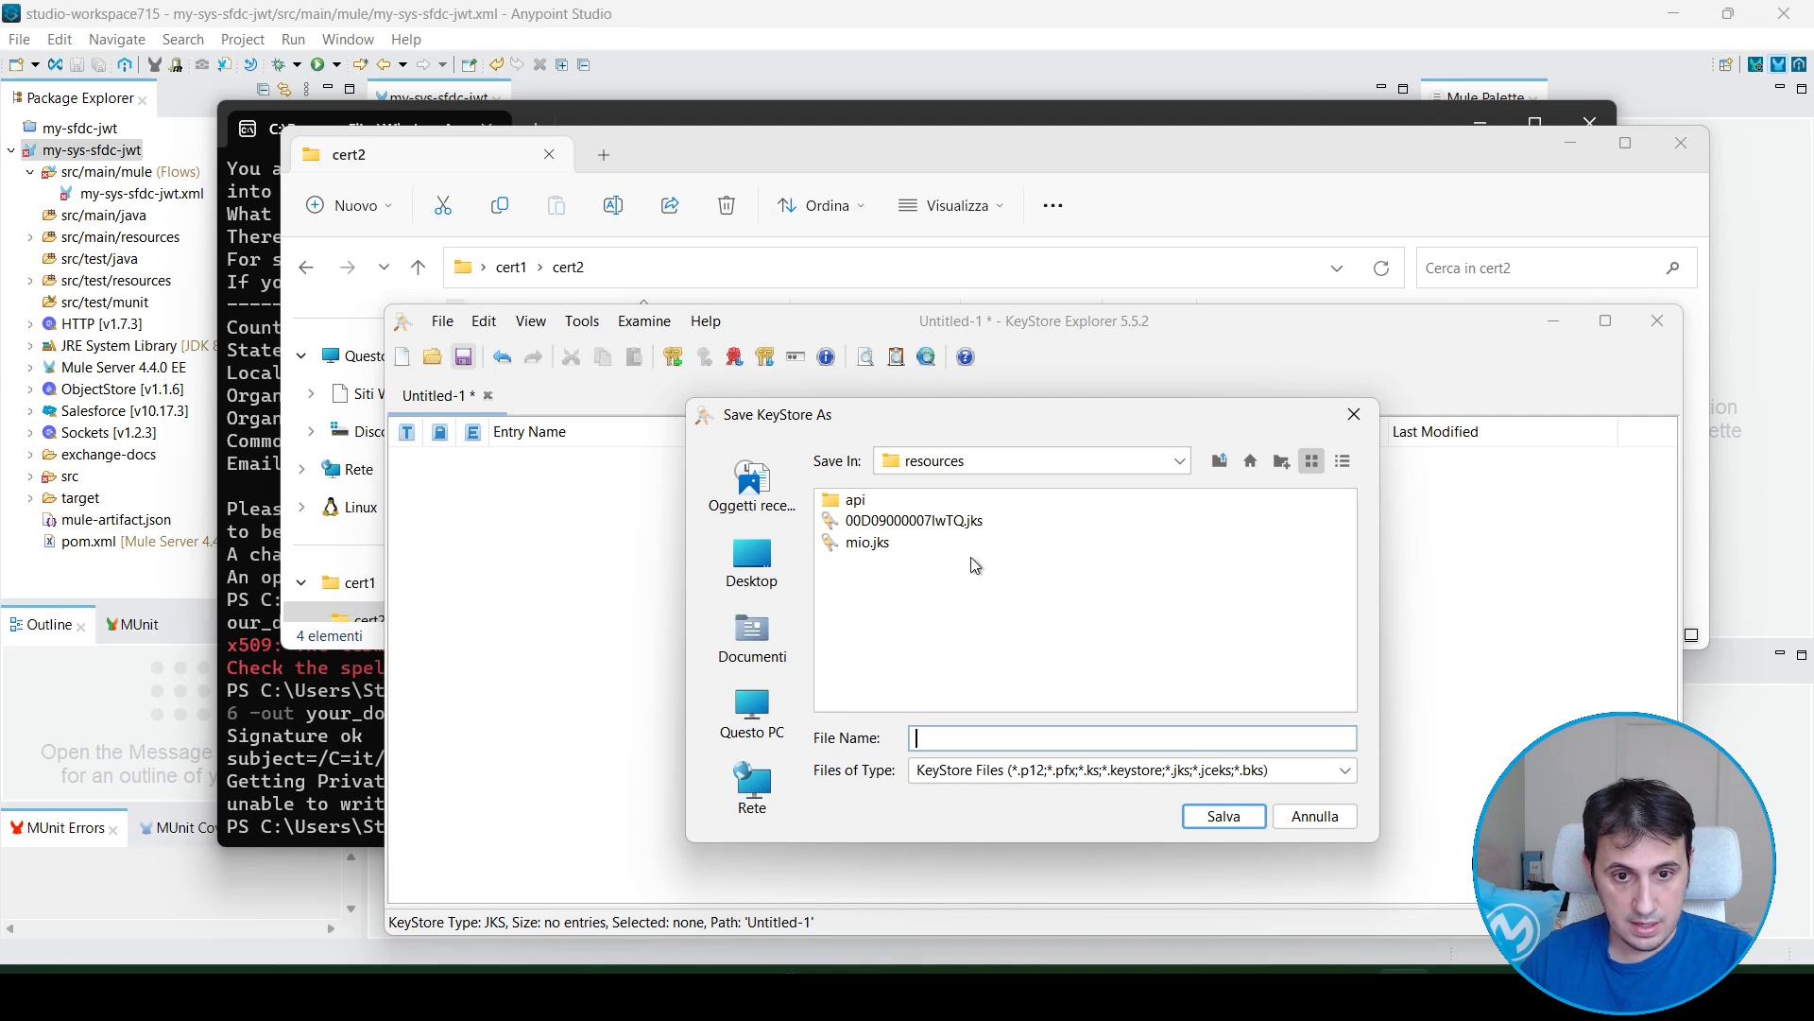
Save the keystore as myjks.jks in the cert2 folder, with Files of Type set to all files.
{"action": "left_click", "coordinate": [939, 451]}
{"action": "left_click", "coordinate": [883, 996]}
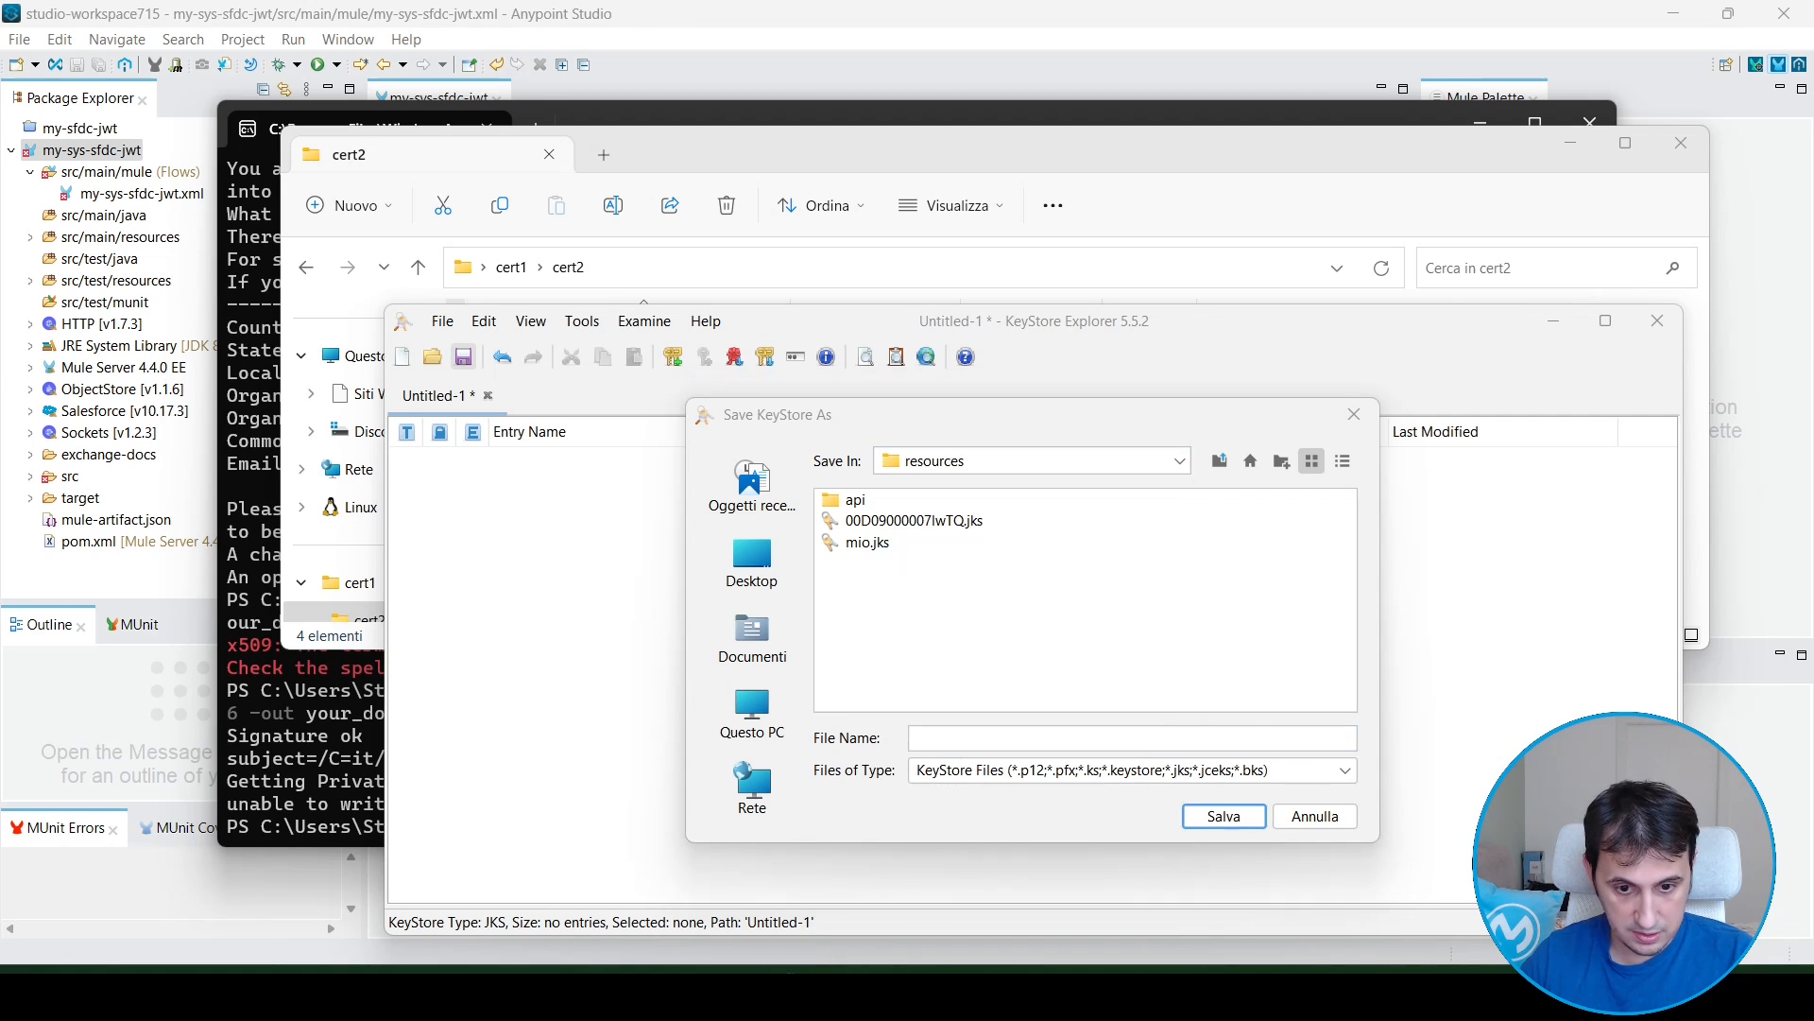
{"action": "left_click", "coordinate": [1011, 861]}
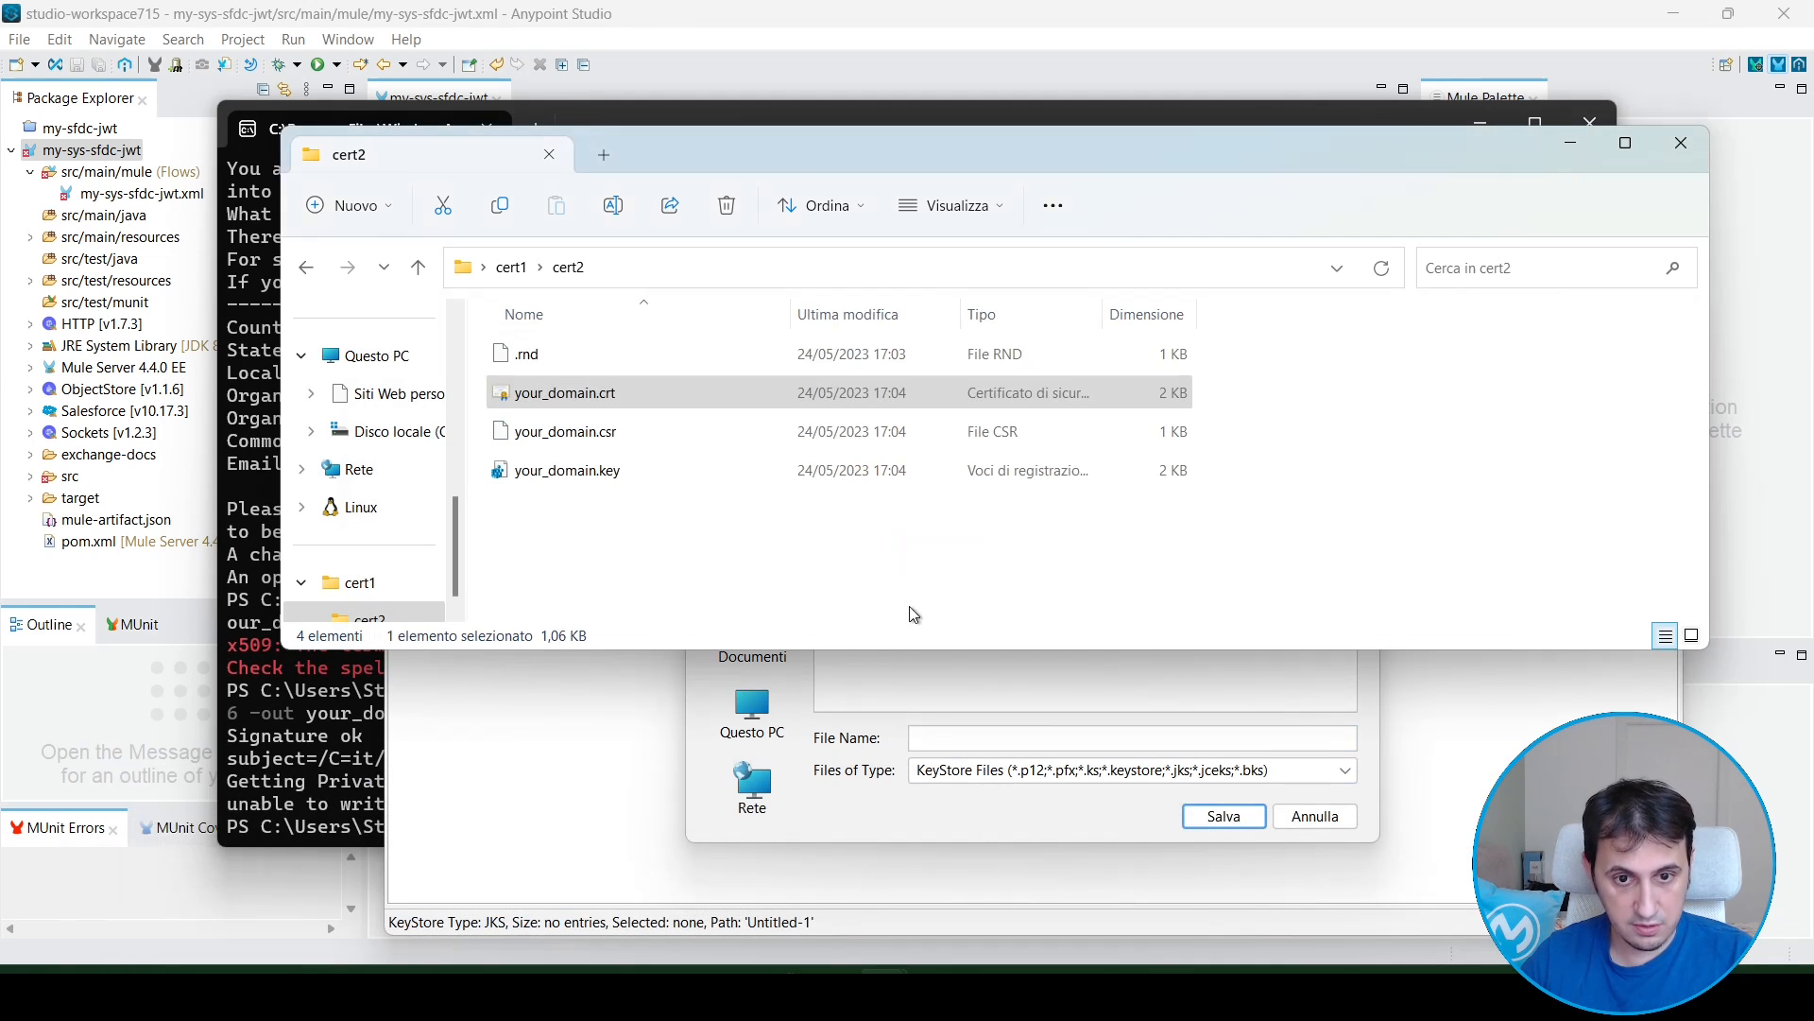
{"action": "left_click", "coordinate": [837, 271]}
{"action": "left_click", "coordinate": [1571, 142]}
{"action": "key", "text": "ctrl+v"}
{"action": "left_click", "coordinate": [1229, 817]}
{"action": "left_click", "coordinate": [1205, 771]}
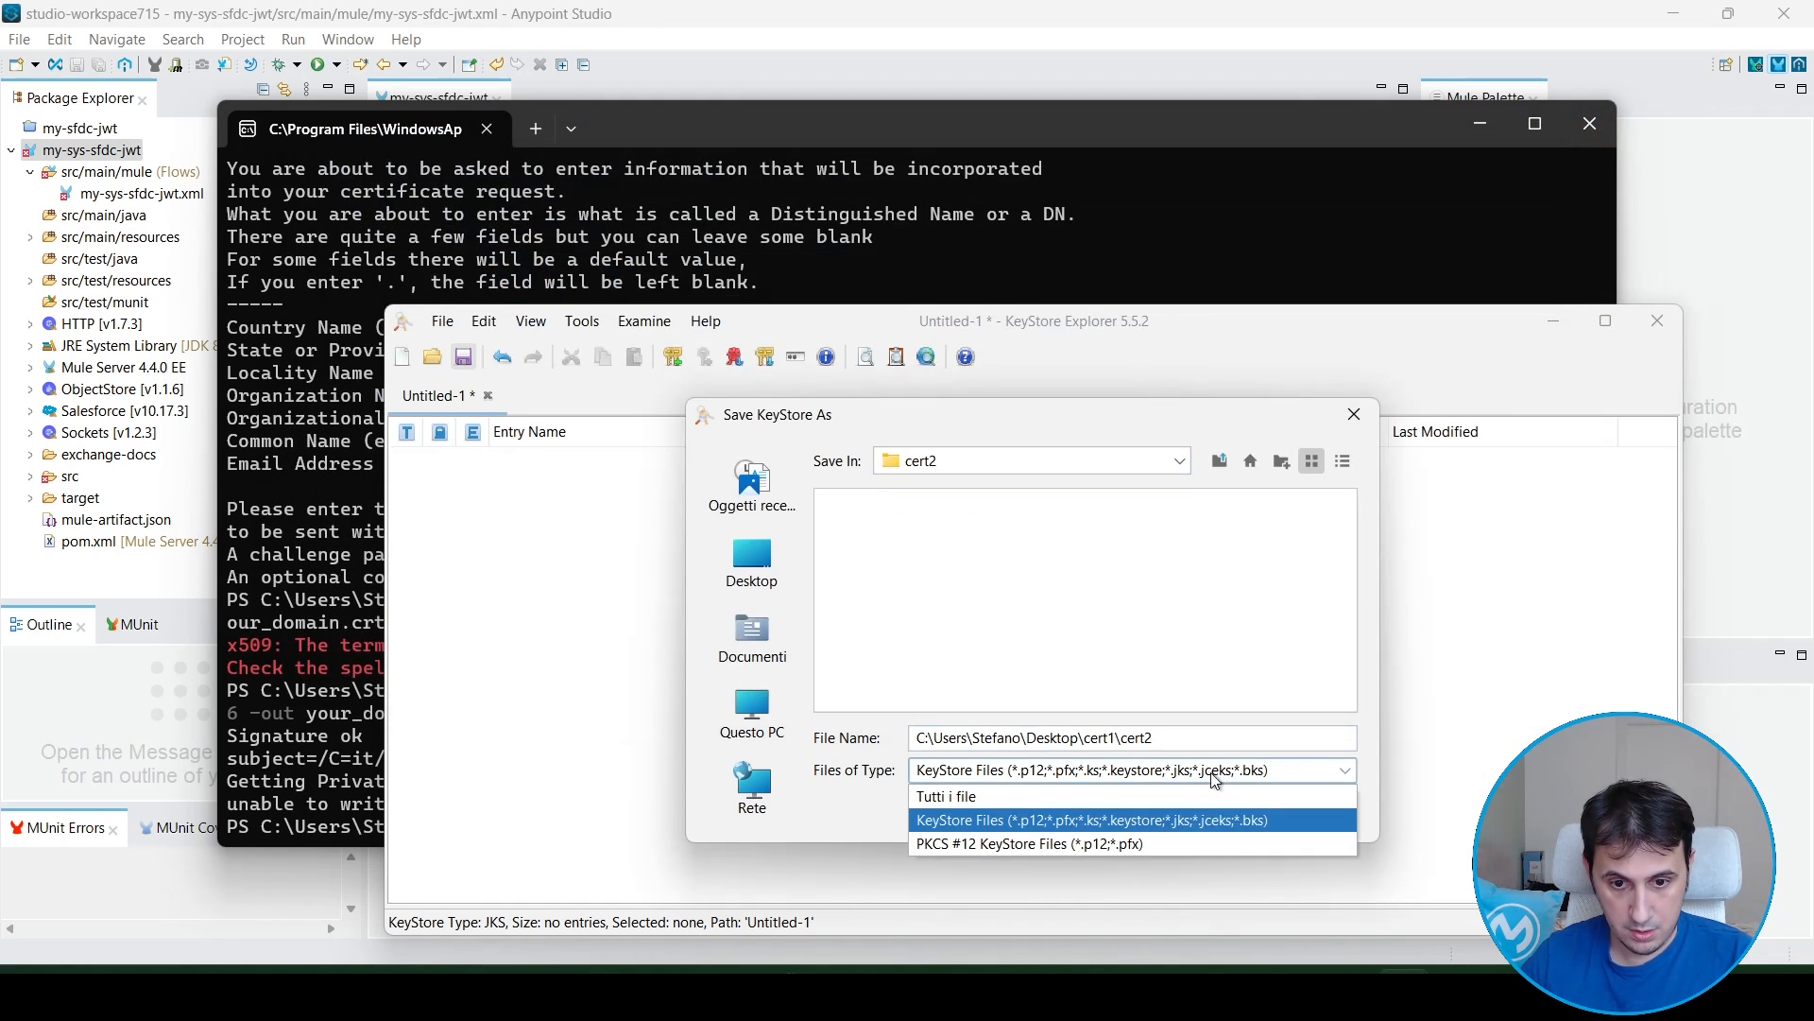
{"action": "left_click", "coordinate": [1101, 795]}
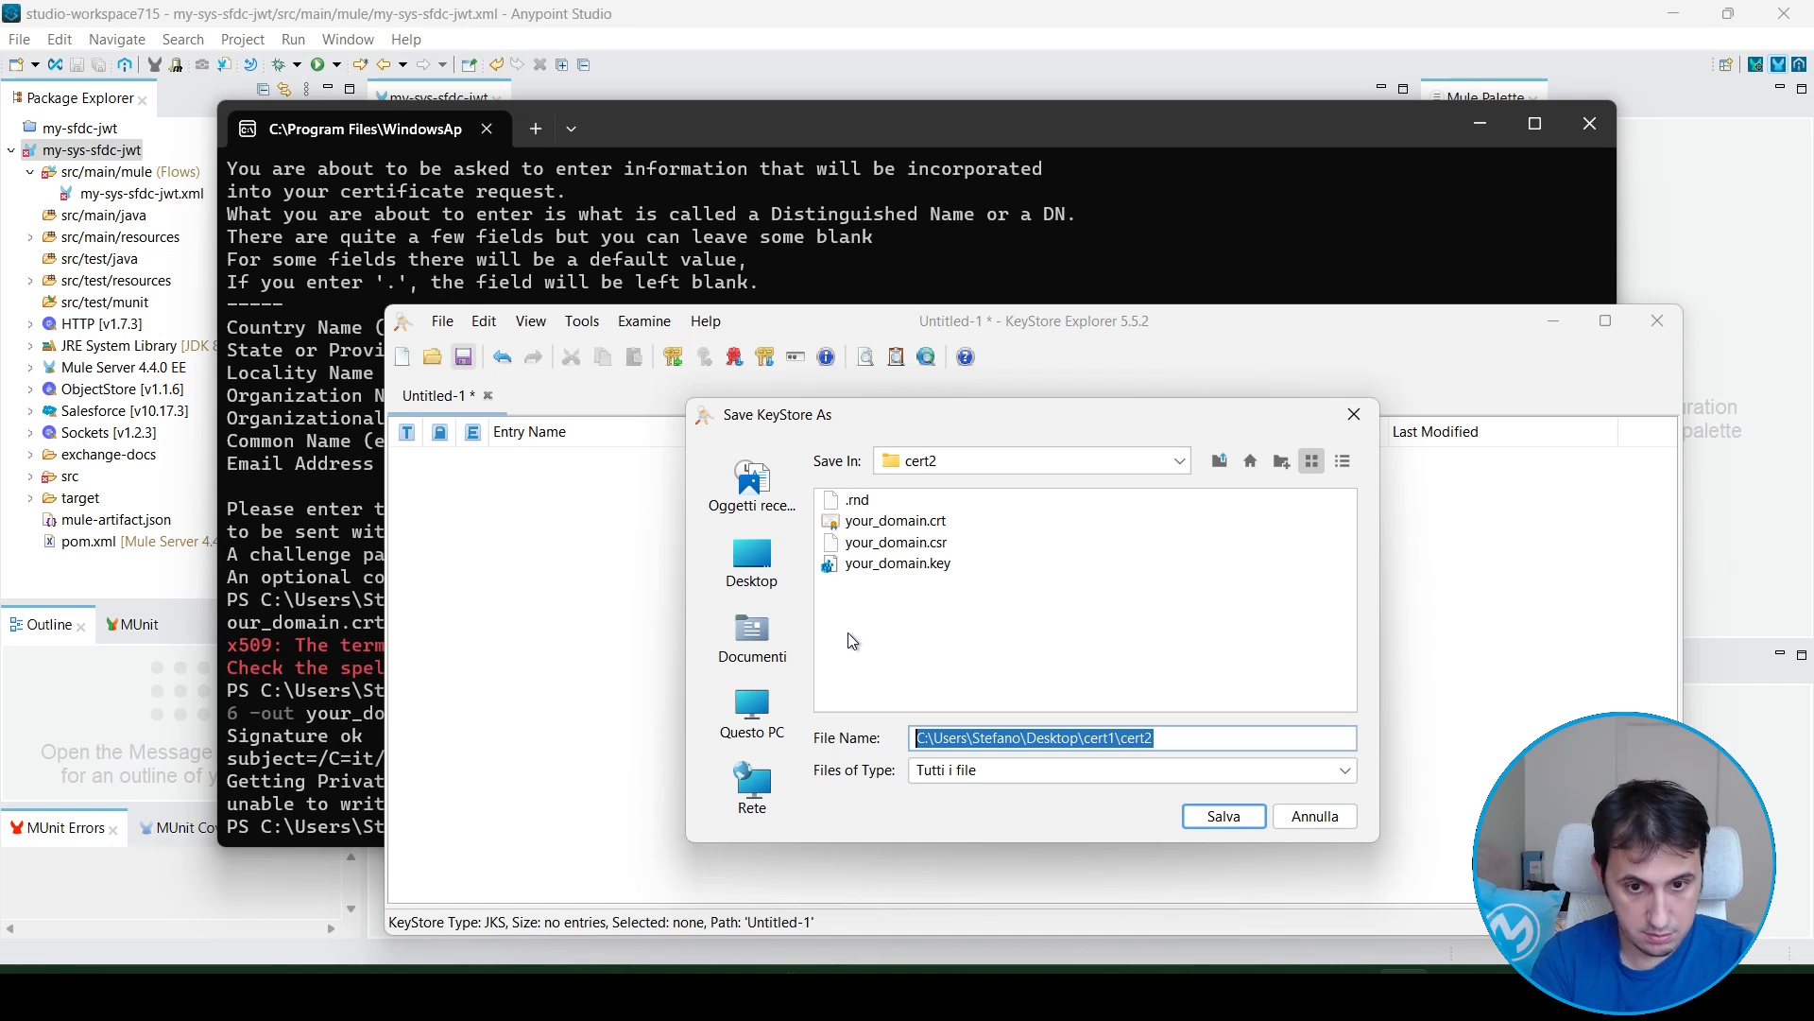
{"action": "type", "text": "my"}
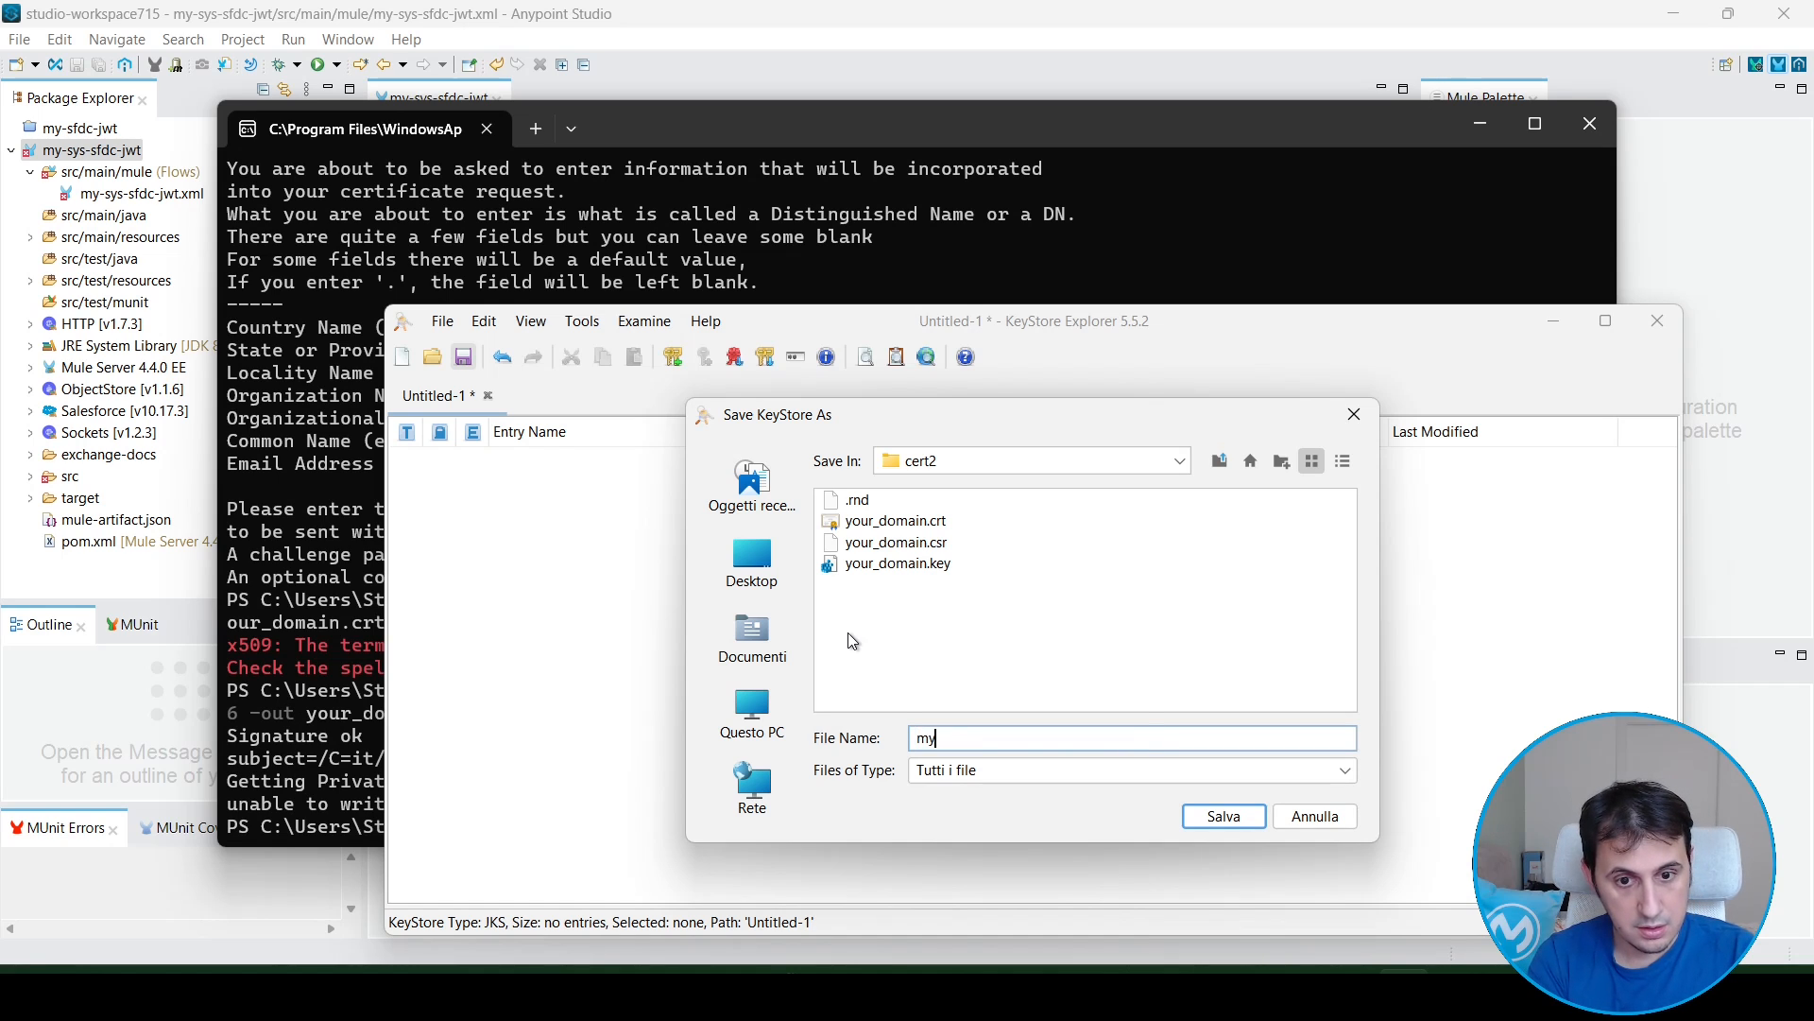
{"action": "type", "text": "jks.jks"}
{"action": "key", "text": "Return"}
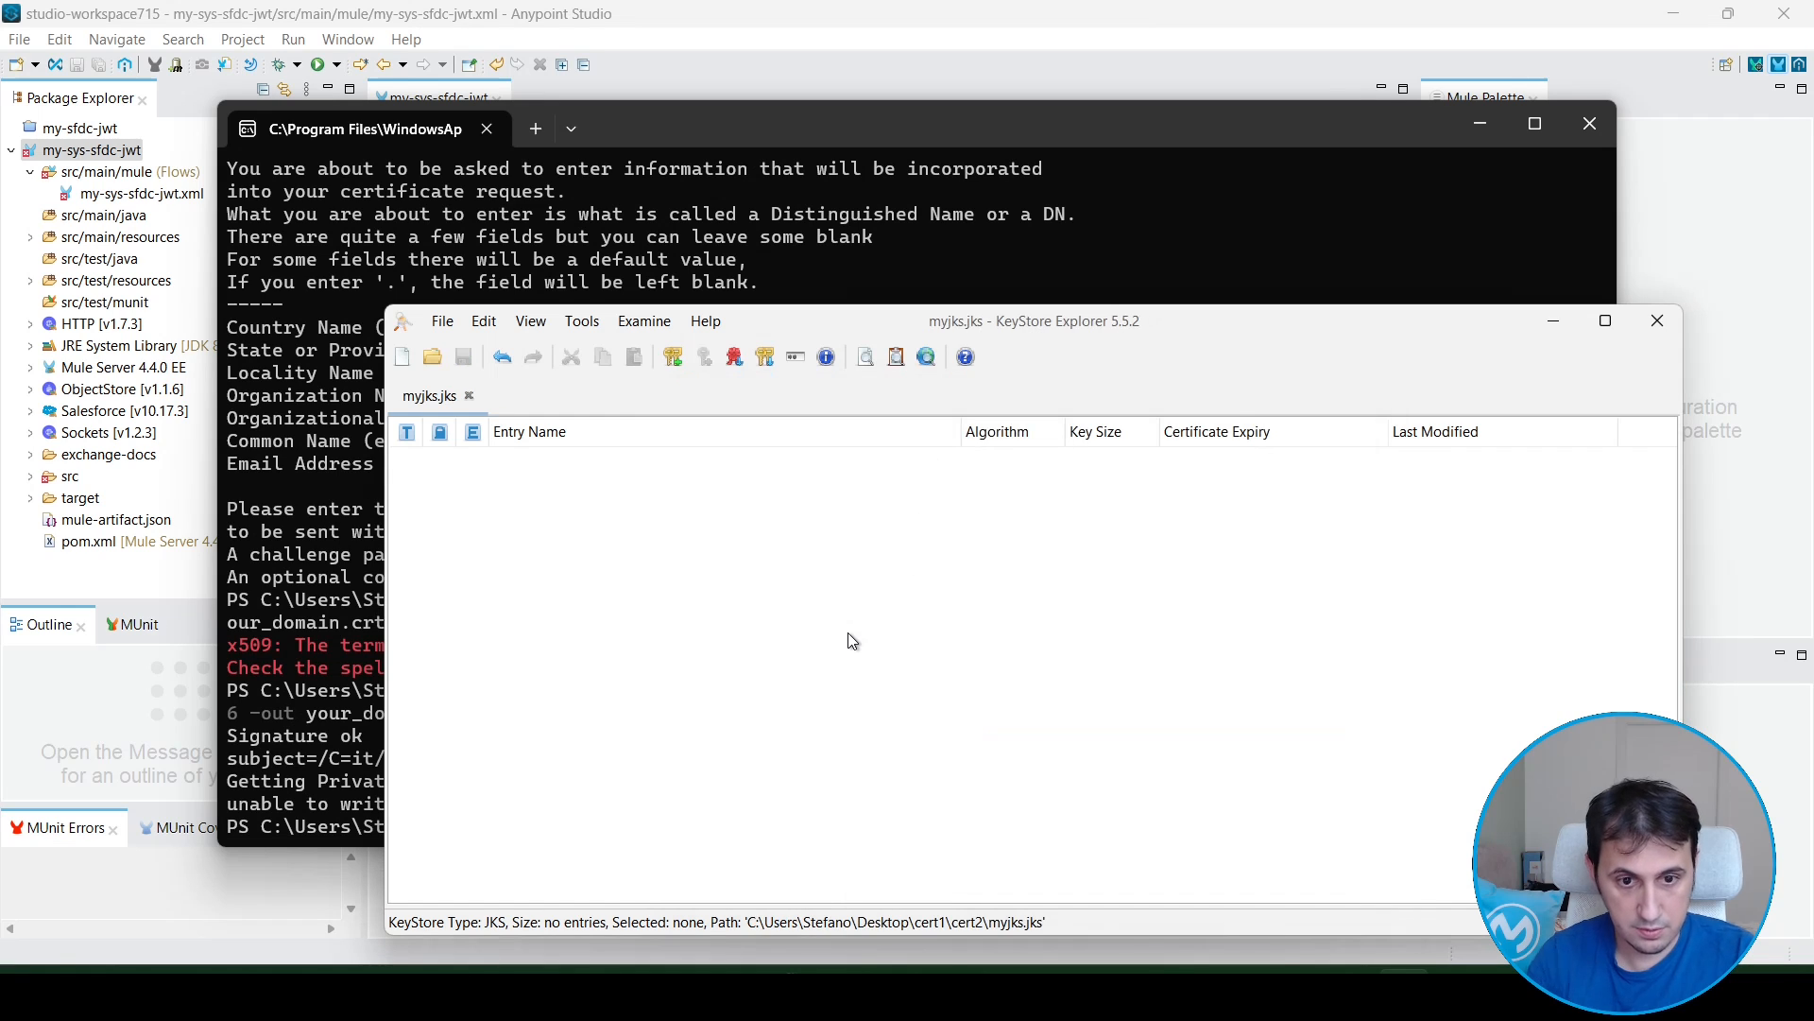
Reposition the KeyStore Explorer window so the terminal stays visible.
{"action": "left_click_drag", "start_coordinate": [801, 327], "coordinate": [718, 257]}
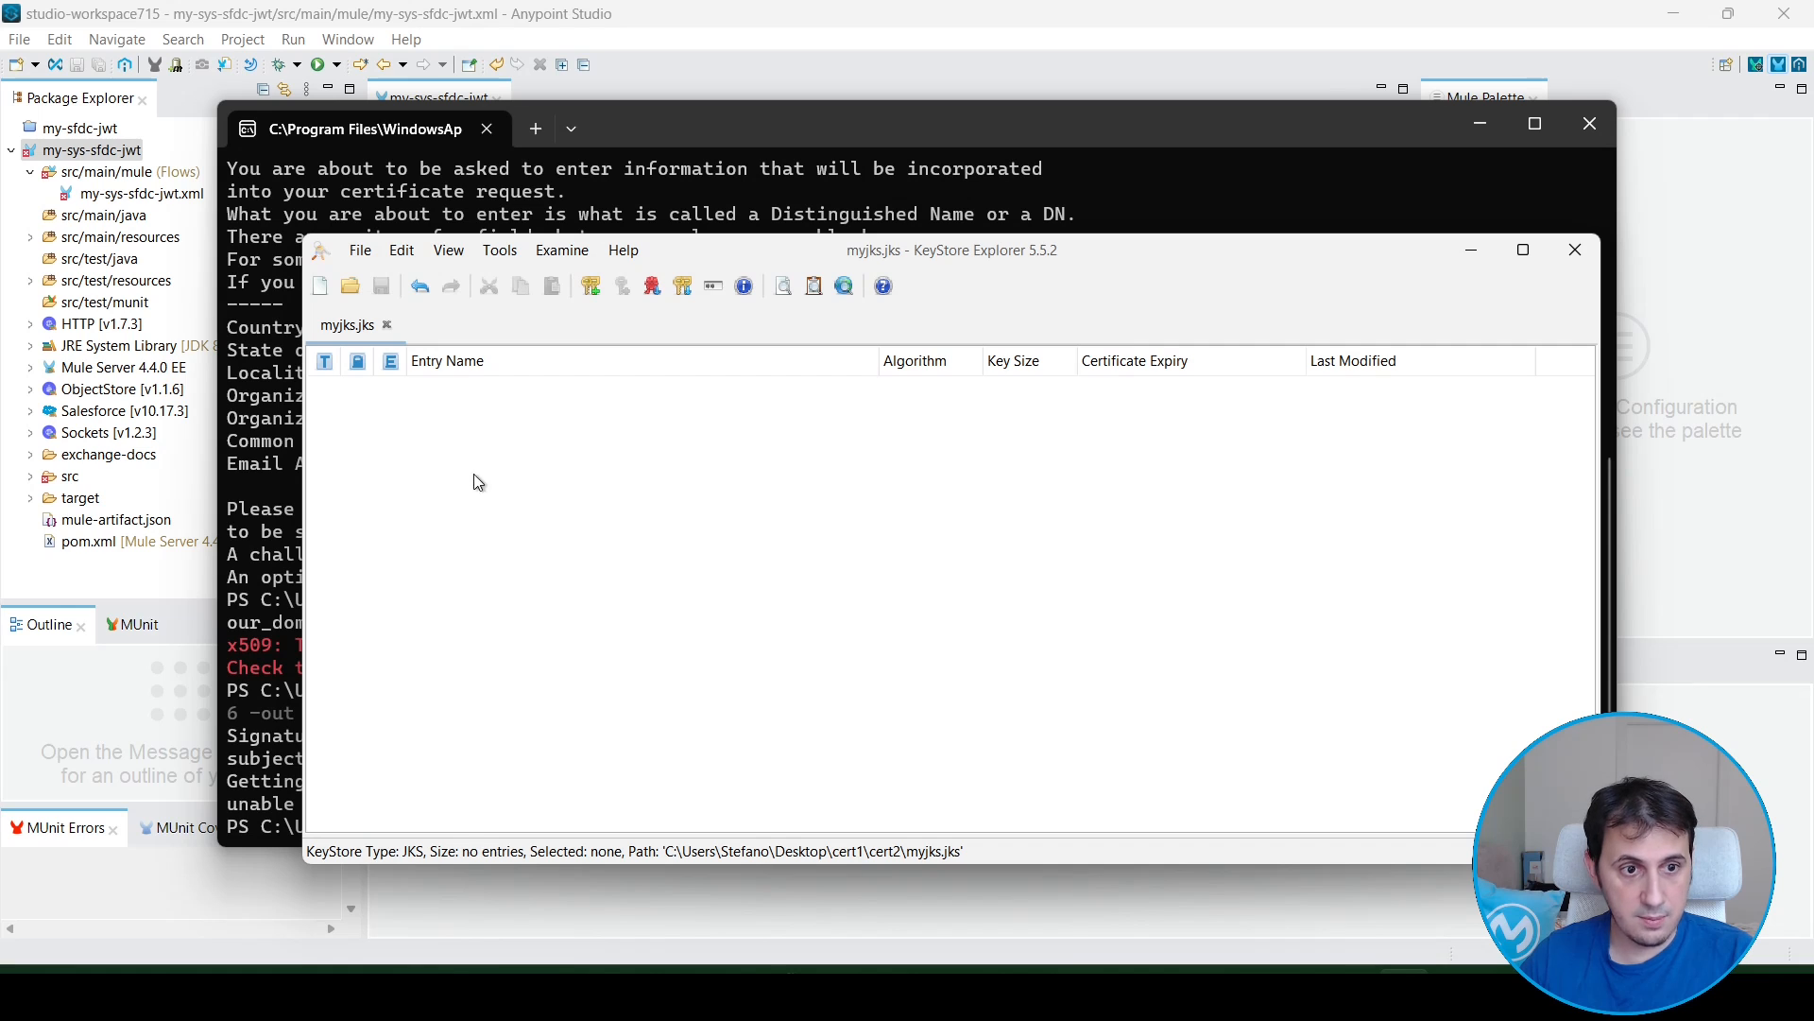
{"action": "right_click", "coordinate": [450, 451]}
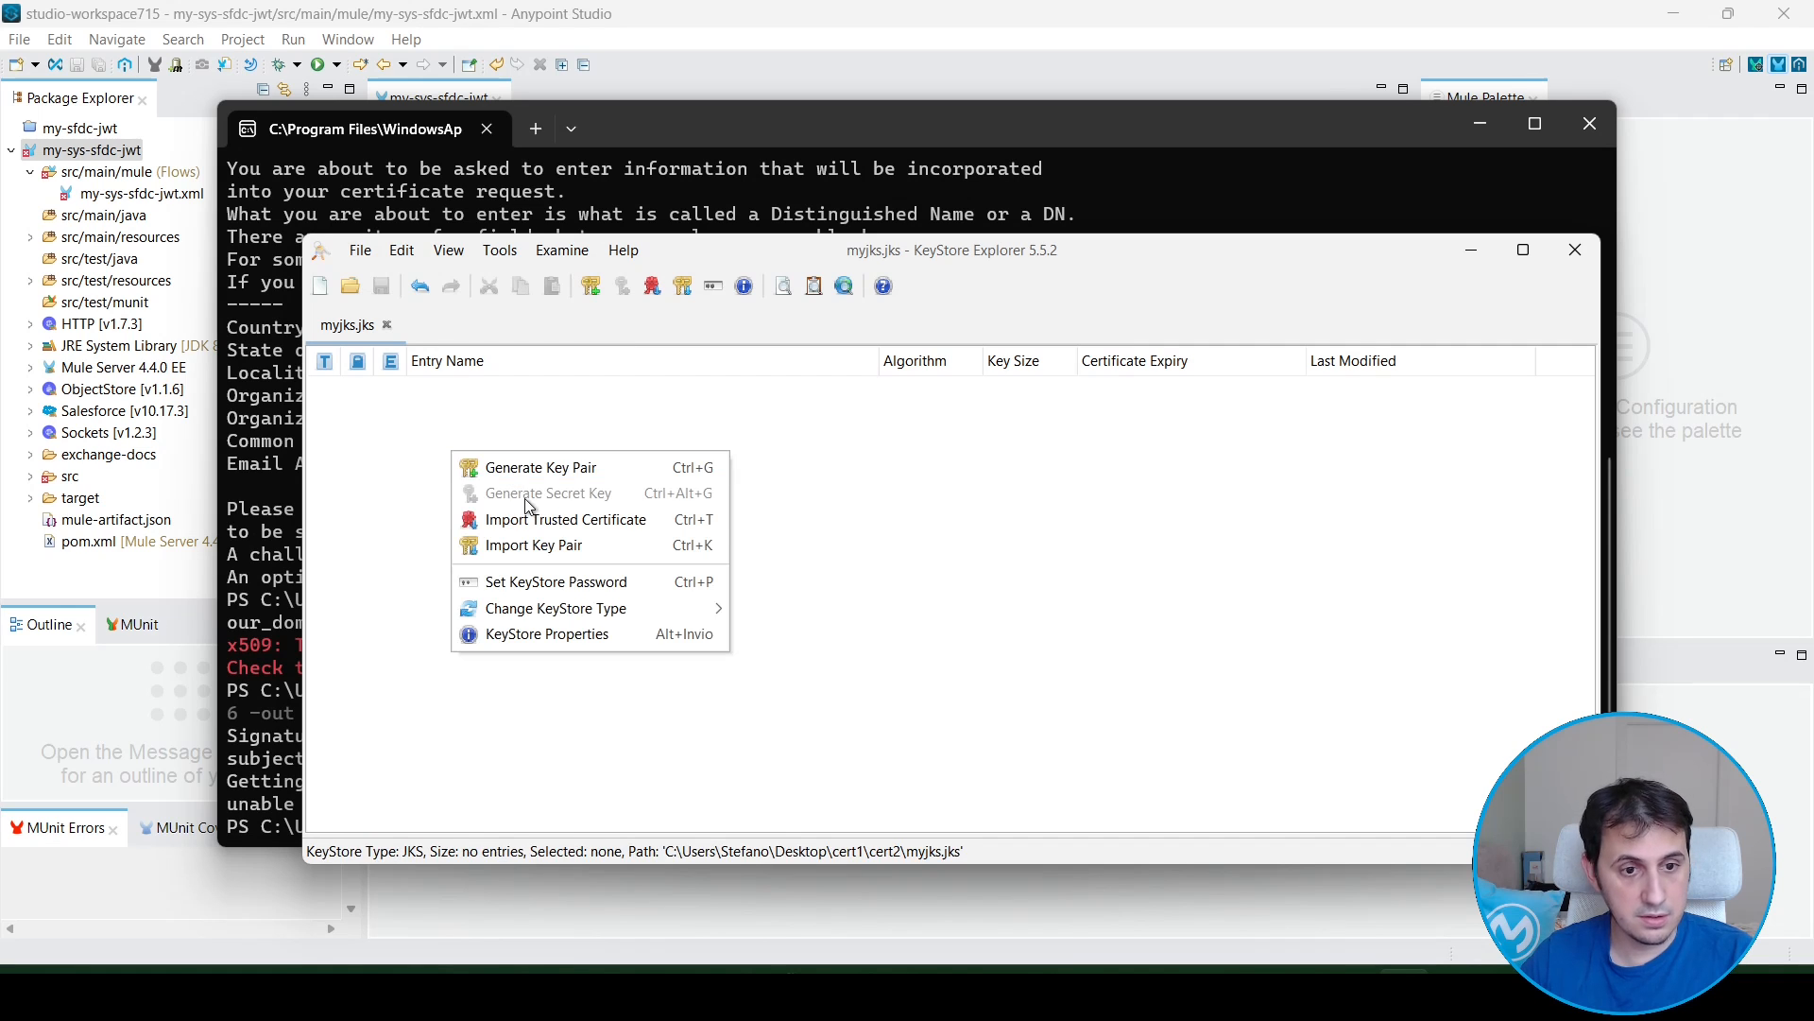
{"action": "left_click_drag", "start_coordinate": [699, 250], "coordinate": [700, 92]}
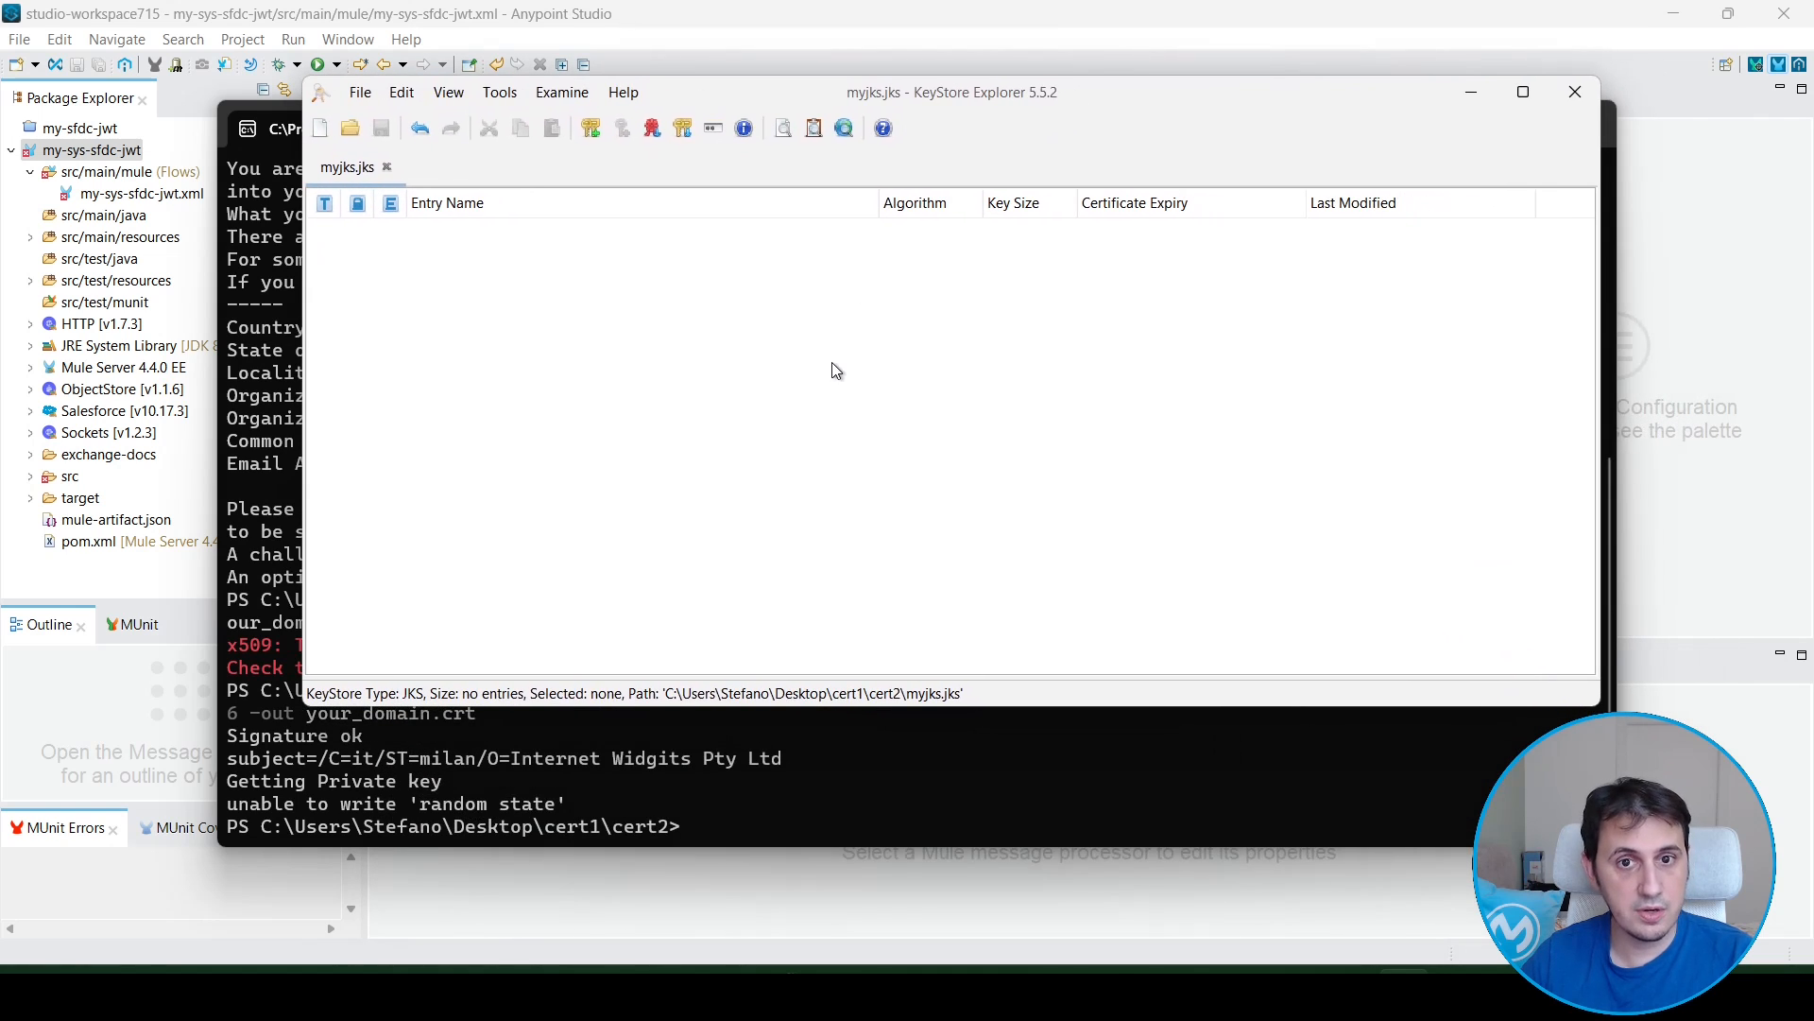
{"action": "left_click_drag", "start_coordinate": [819, 93], "coordinate": [840, 174]}
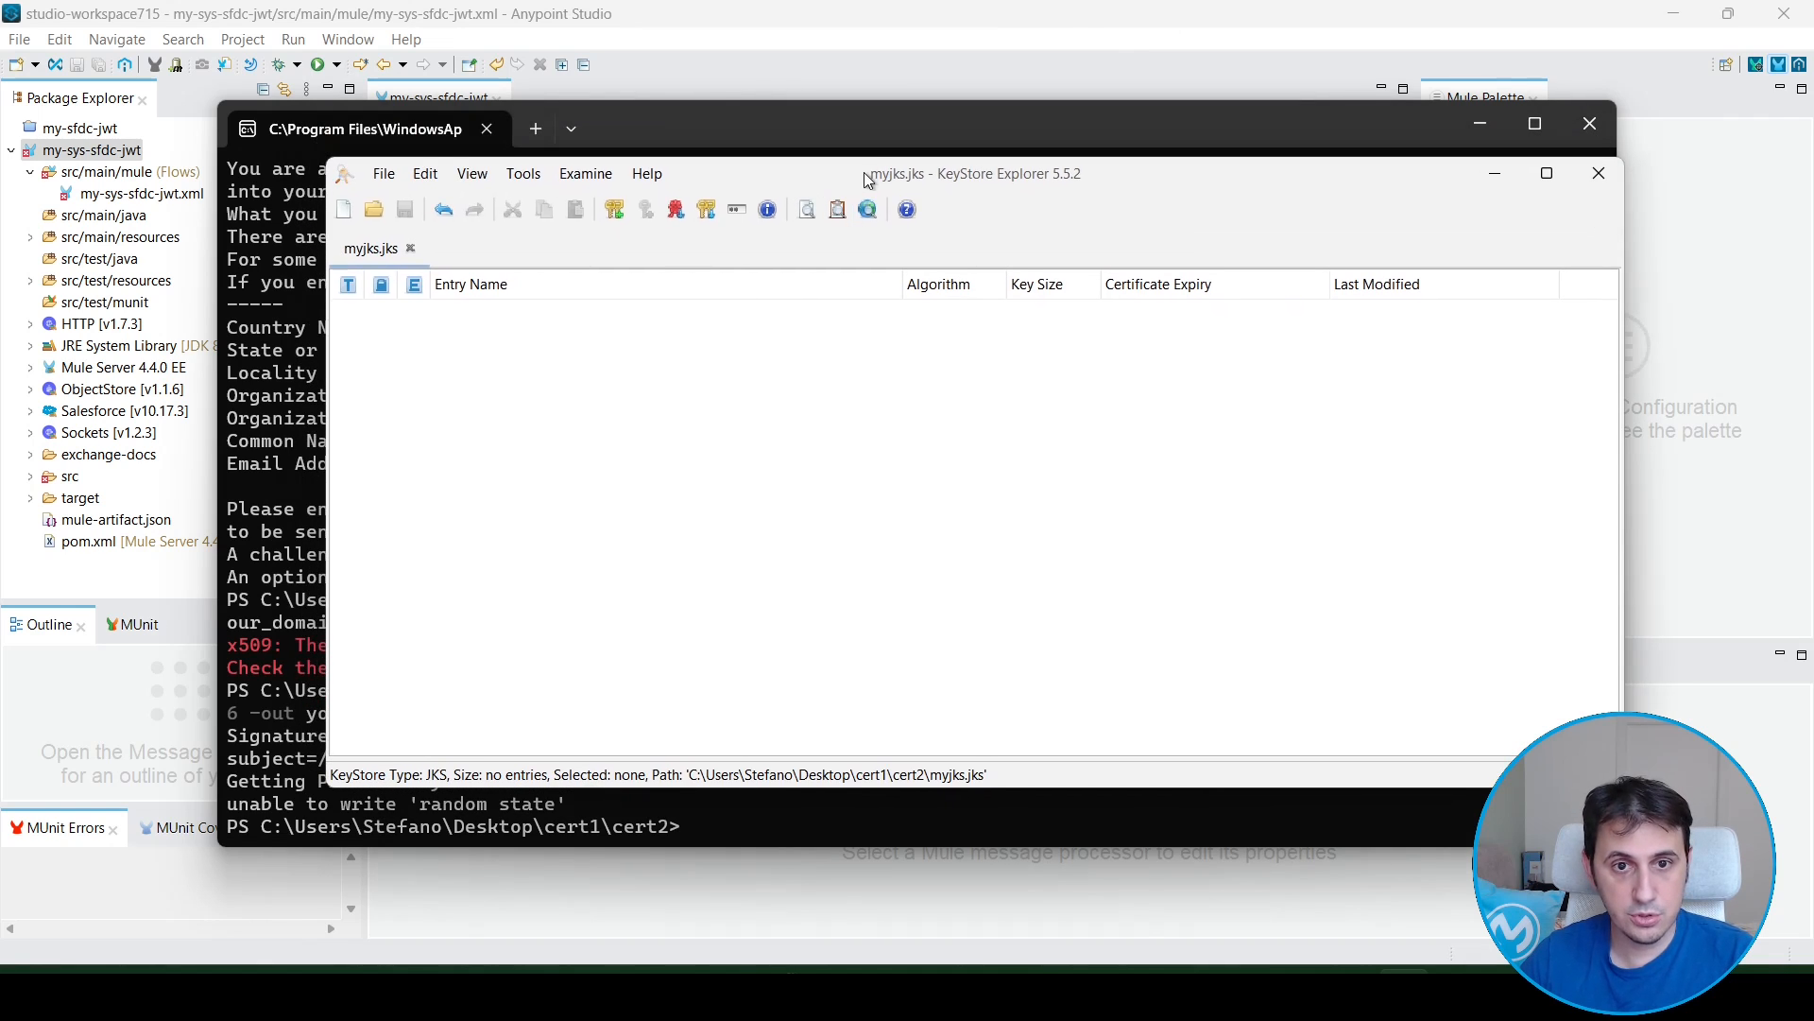
{"action": "left_click_drag", "start_coordinate": [870, 176], "coordinate": [846, 176]}
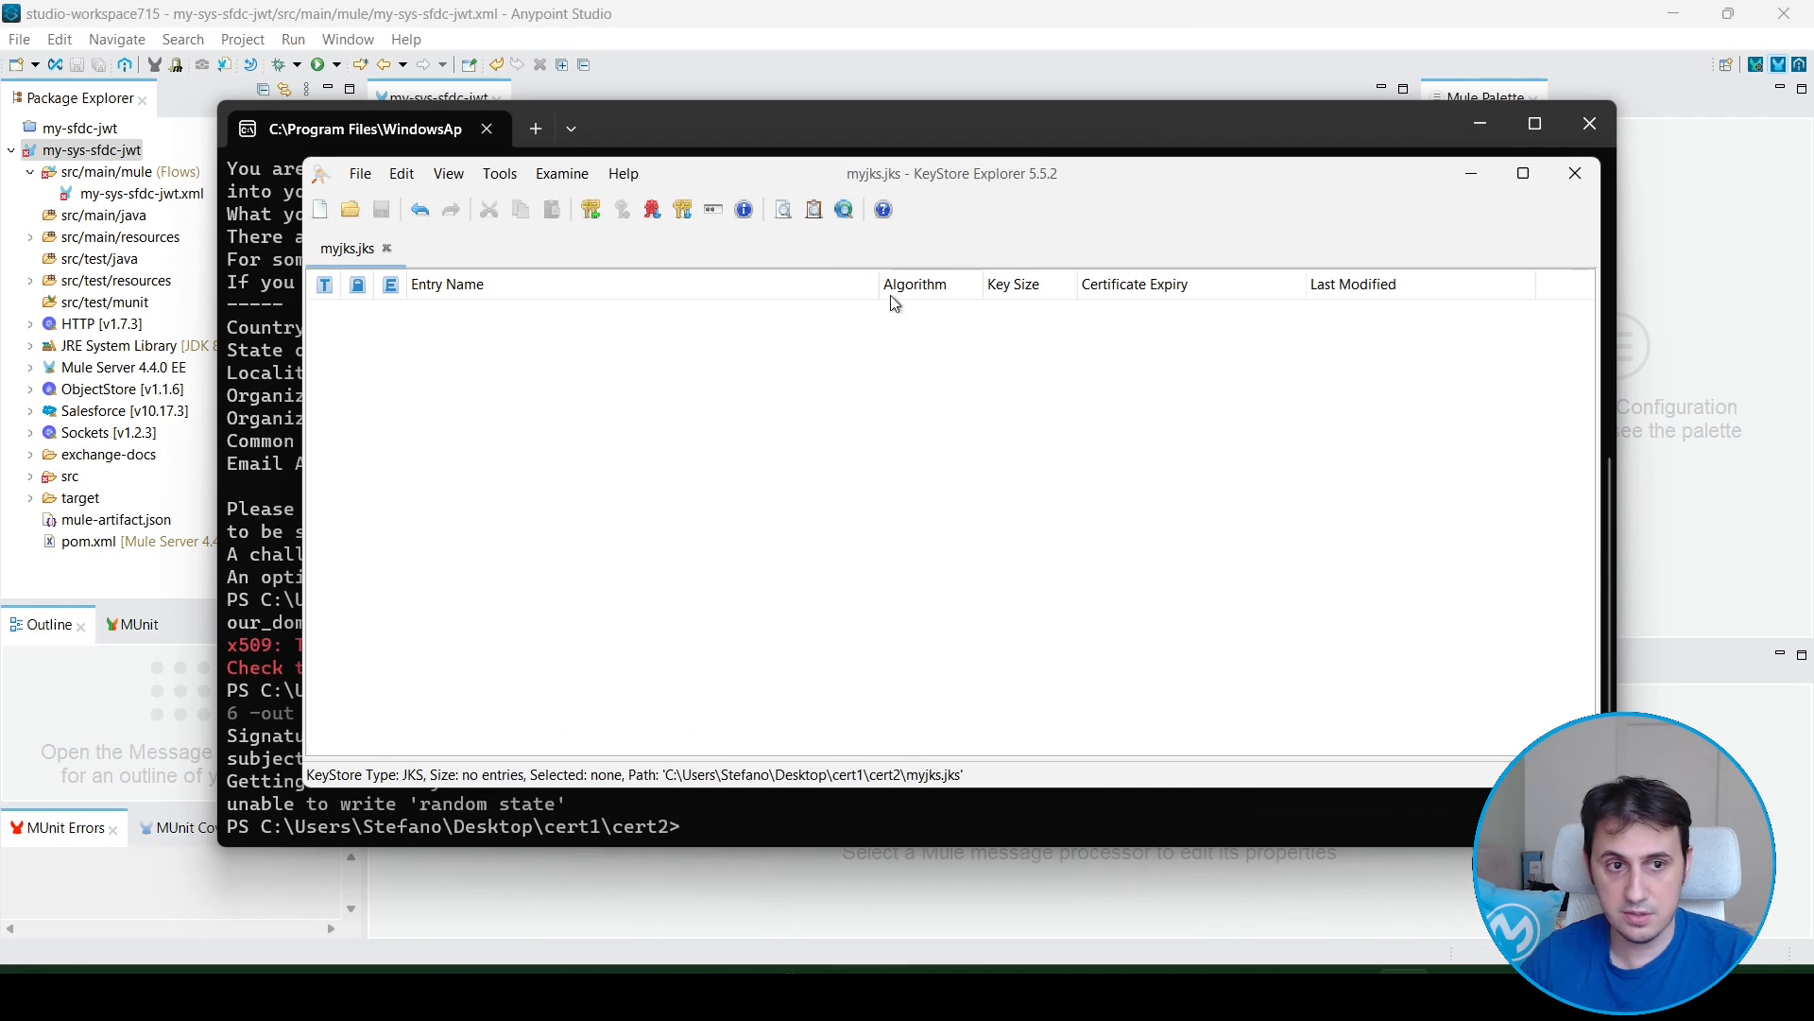
Start an Import Key Pair in PKCS #8 format with an unencrypted private key.
{"action": "right_click", "coordinate": [443, 394]}
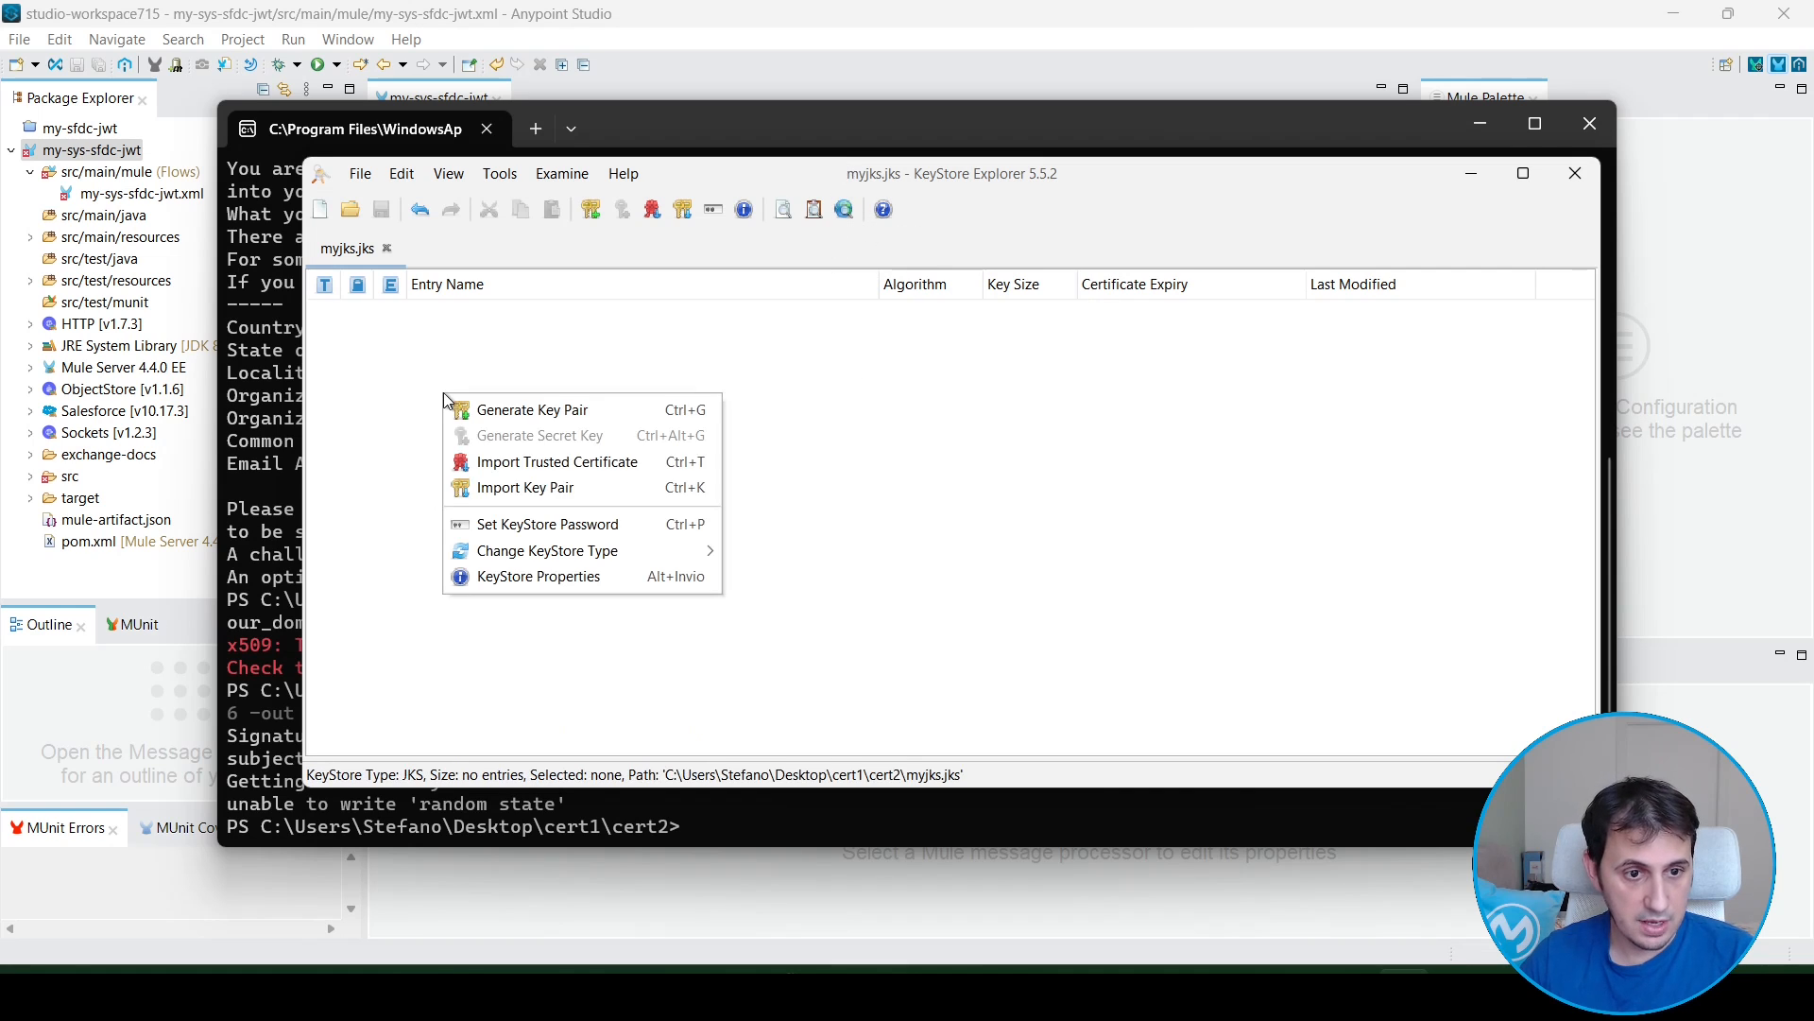
{"action": "left_click", "coordinate": [550, 489]}
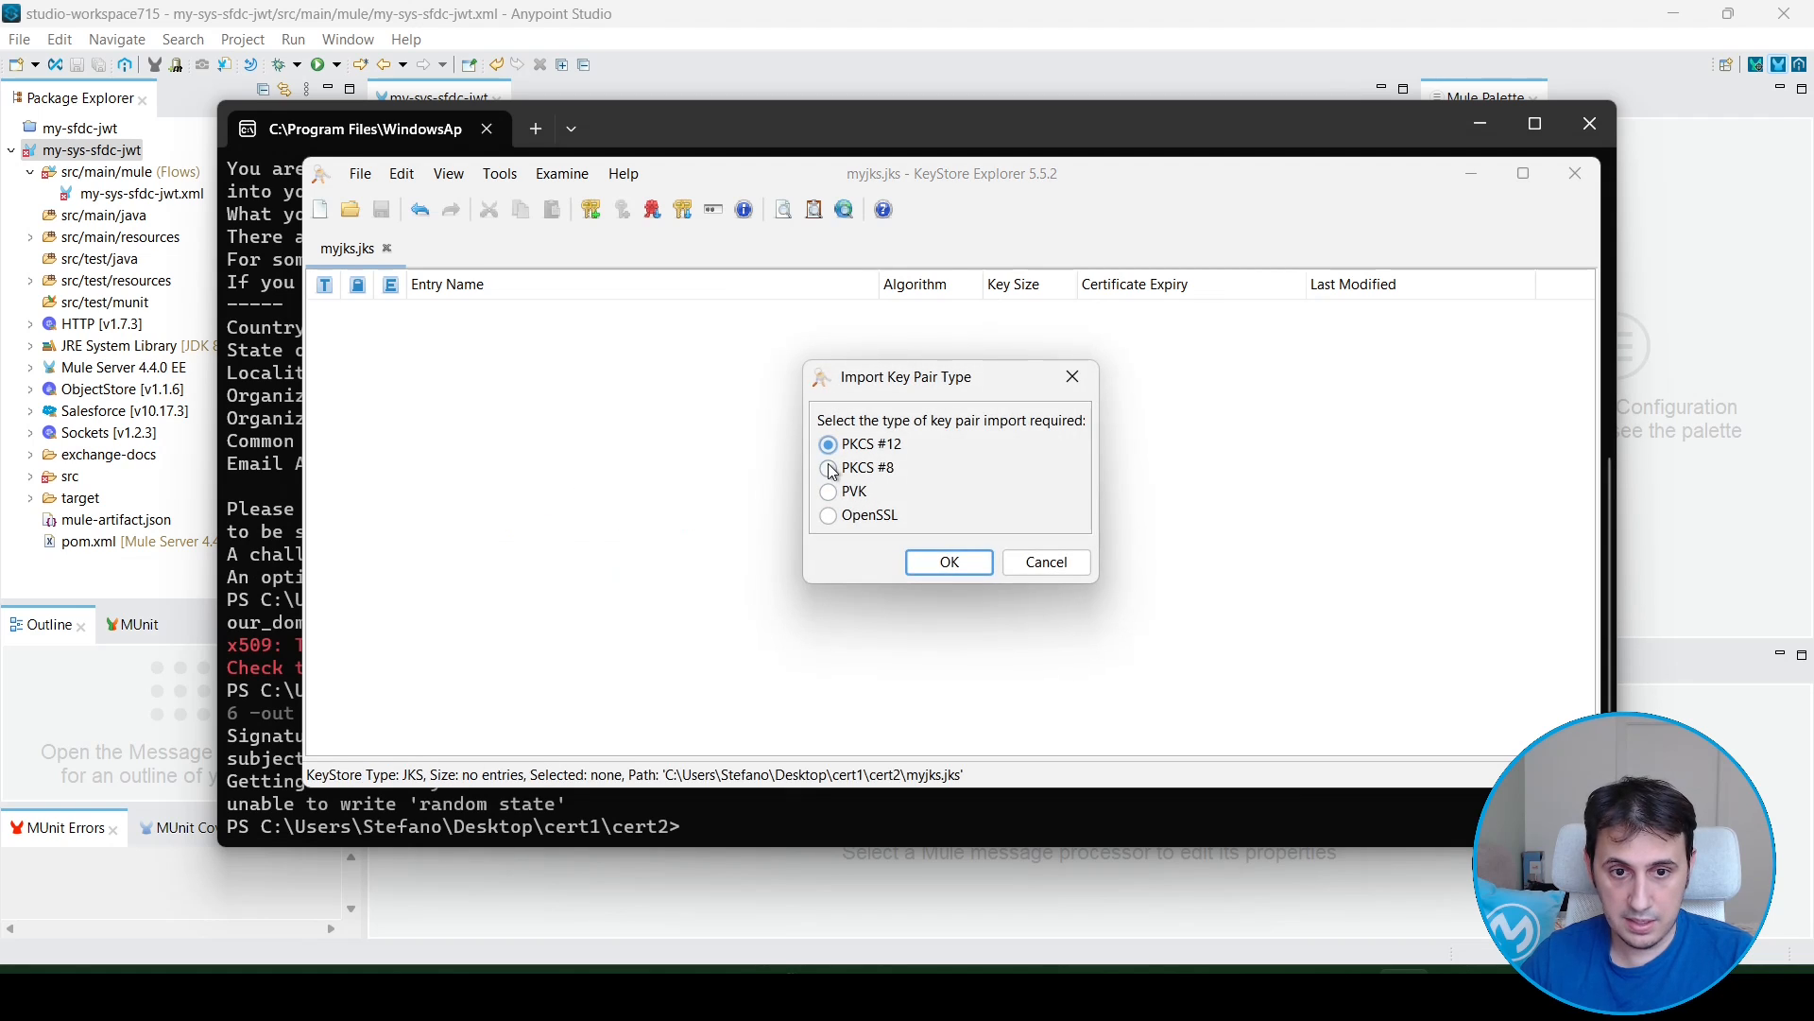
{"action": "left_click", "coordinate": [868, 468]}
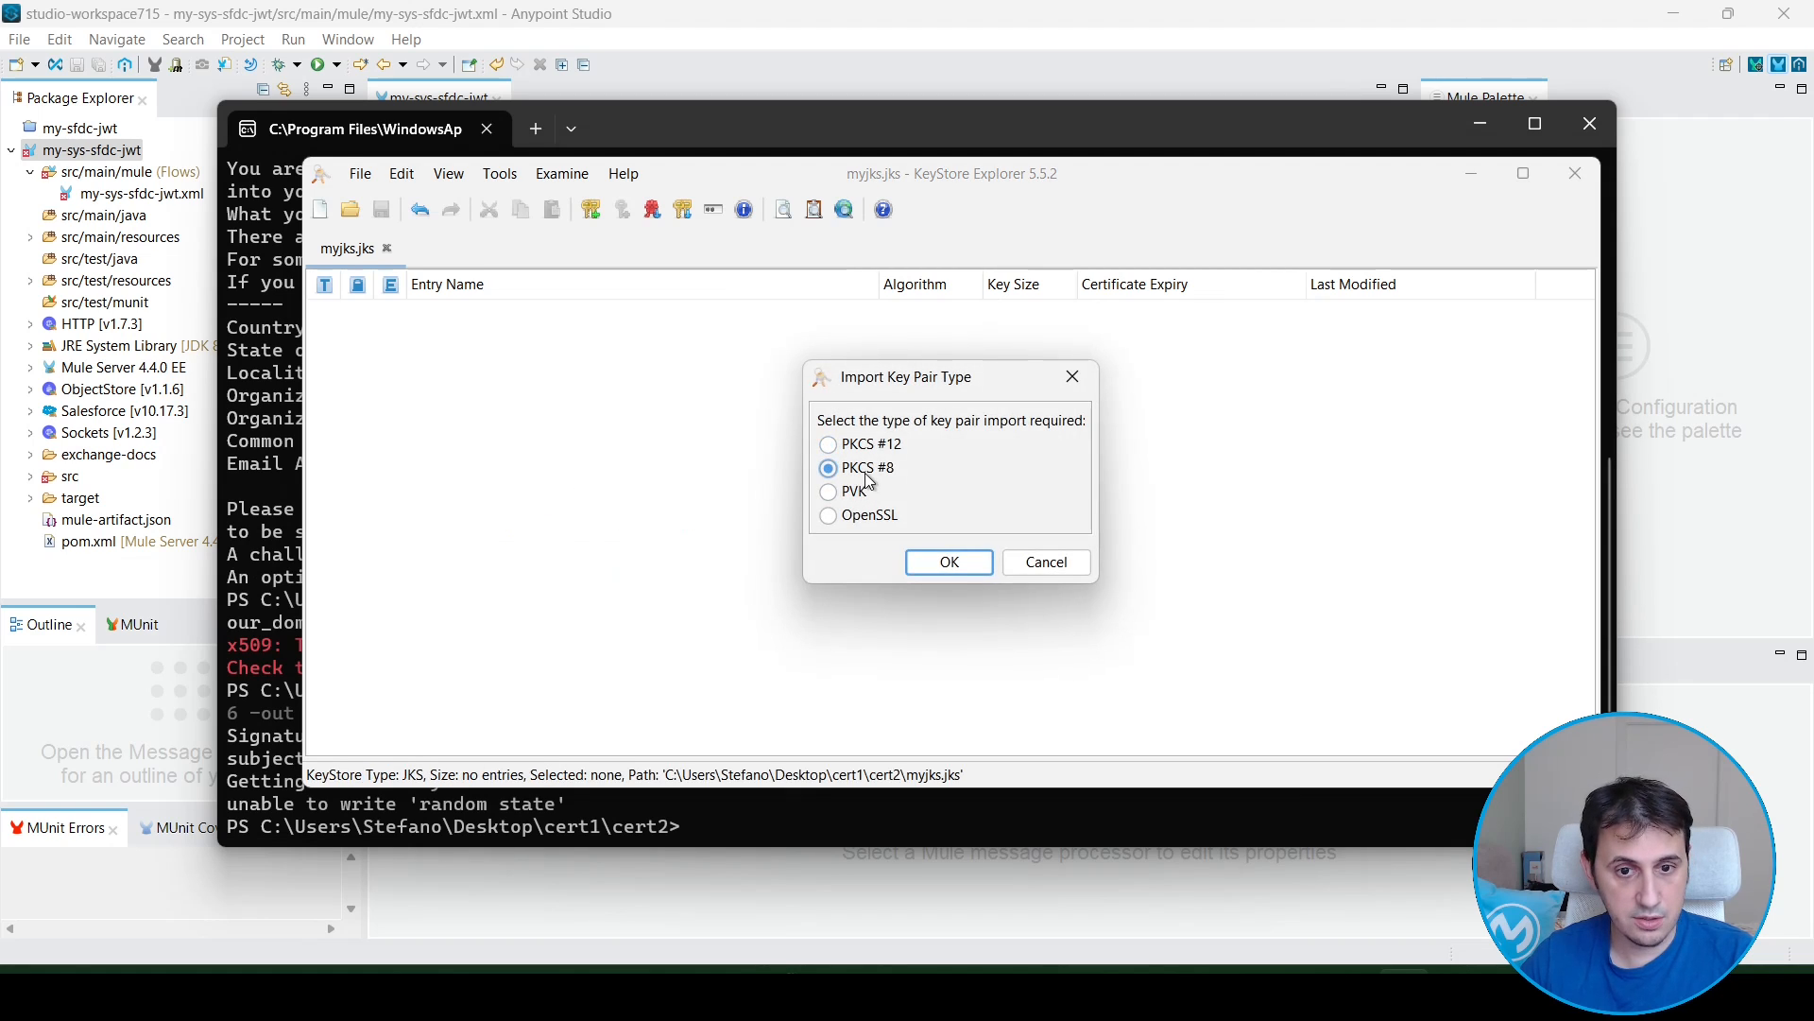
{"action": "left_click", "coordinate": [949, 561]}
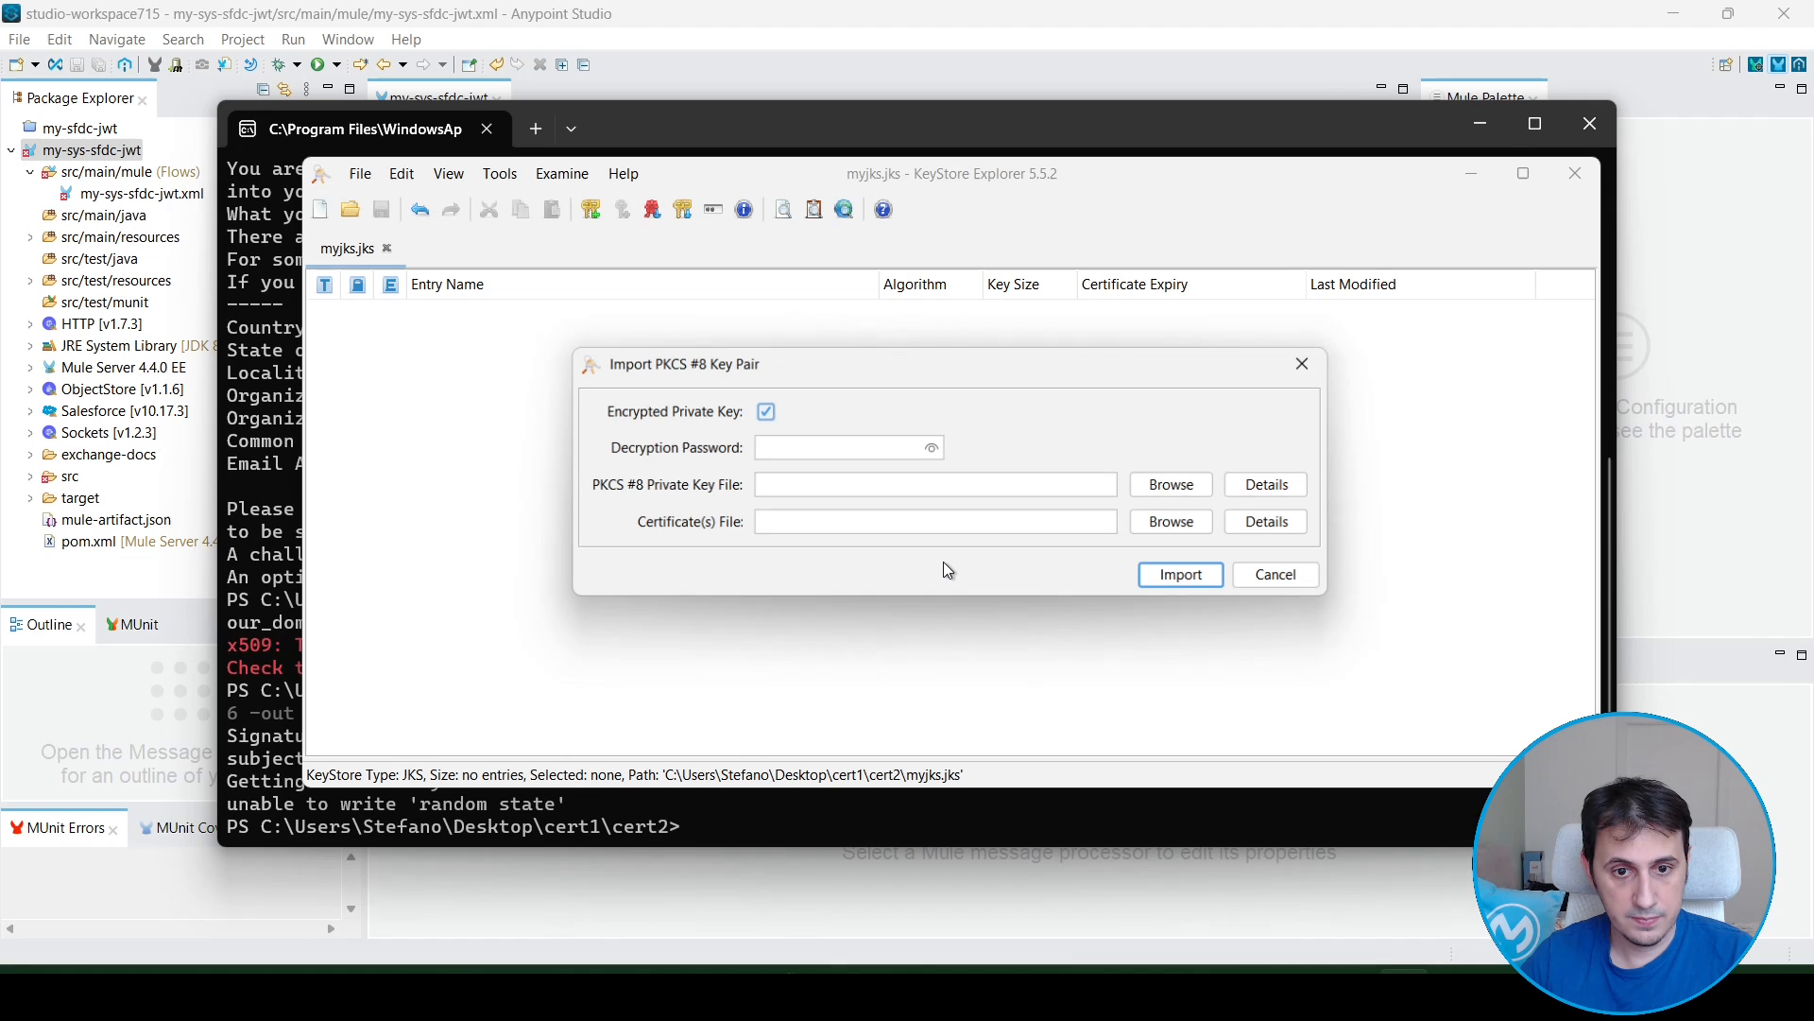
{"action": "left_click", "coordinate": [764, 412]}
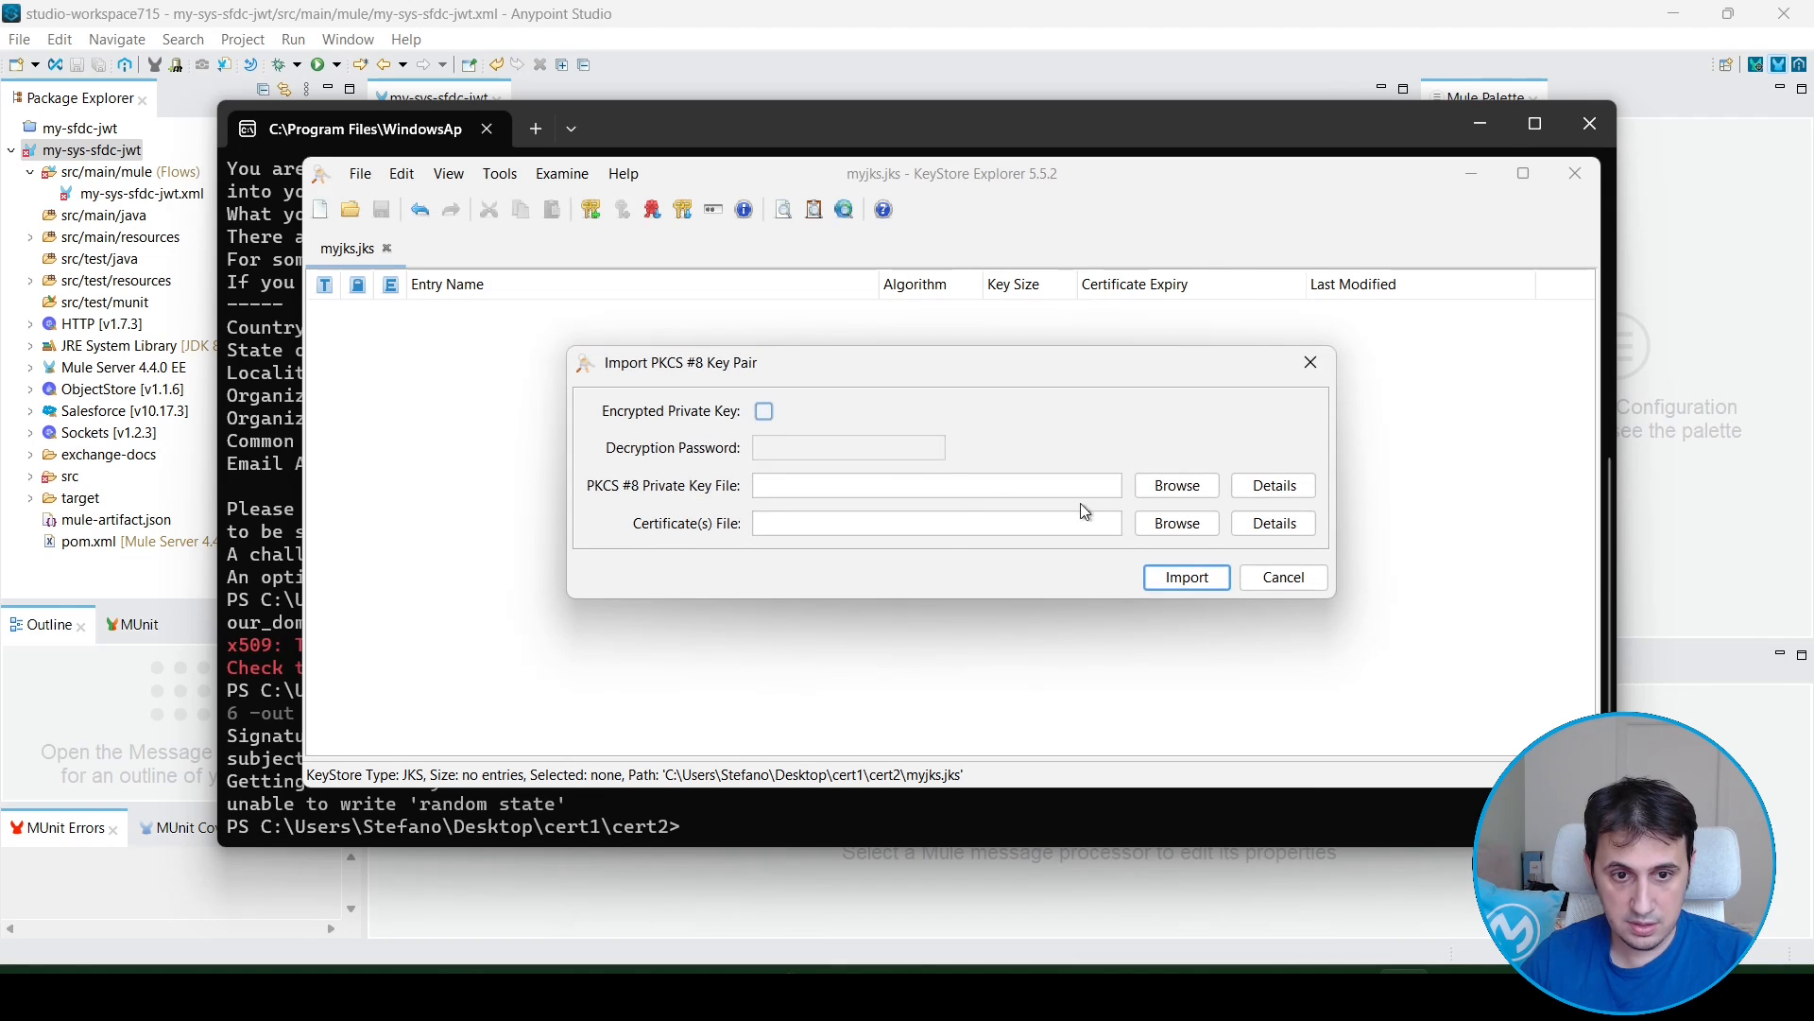
Choose your_domain.key and your_domain.crt from cert2 as the key pair files and import them.
{"action": "left_click", "coordinate": [1181, 487]}
{"action": "left_click", "coordinate": [1039, 621]}
{"action": "left_click", "coordinate": [982, 647]}
{"action": "double_click", "coordinate": [837, 438]}
{"action": "left_click", "coordinate": [1188, 524]}
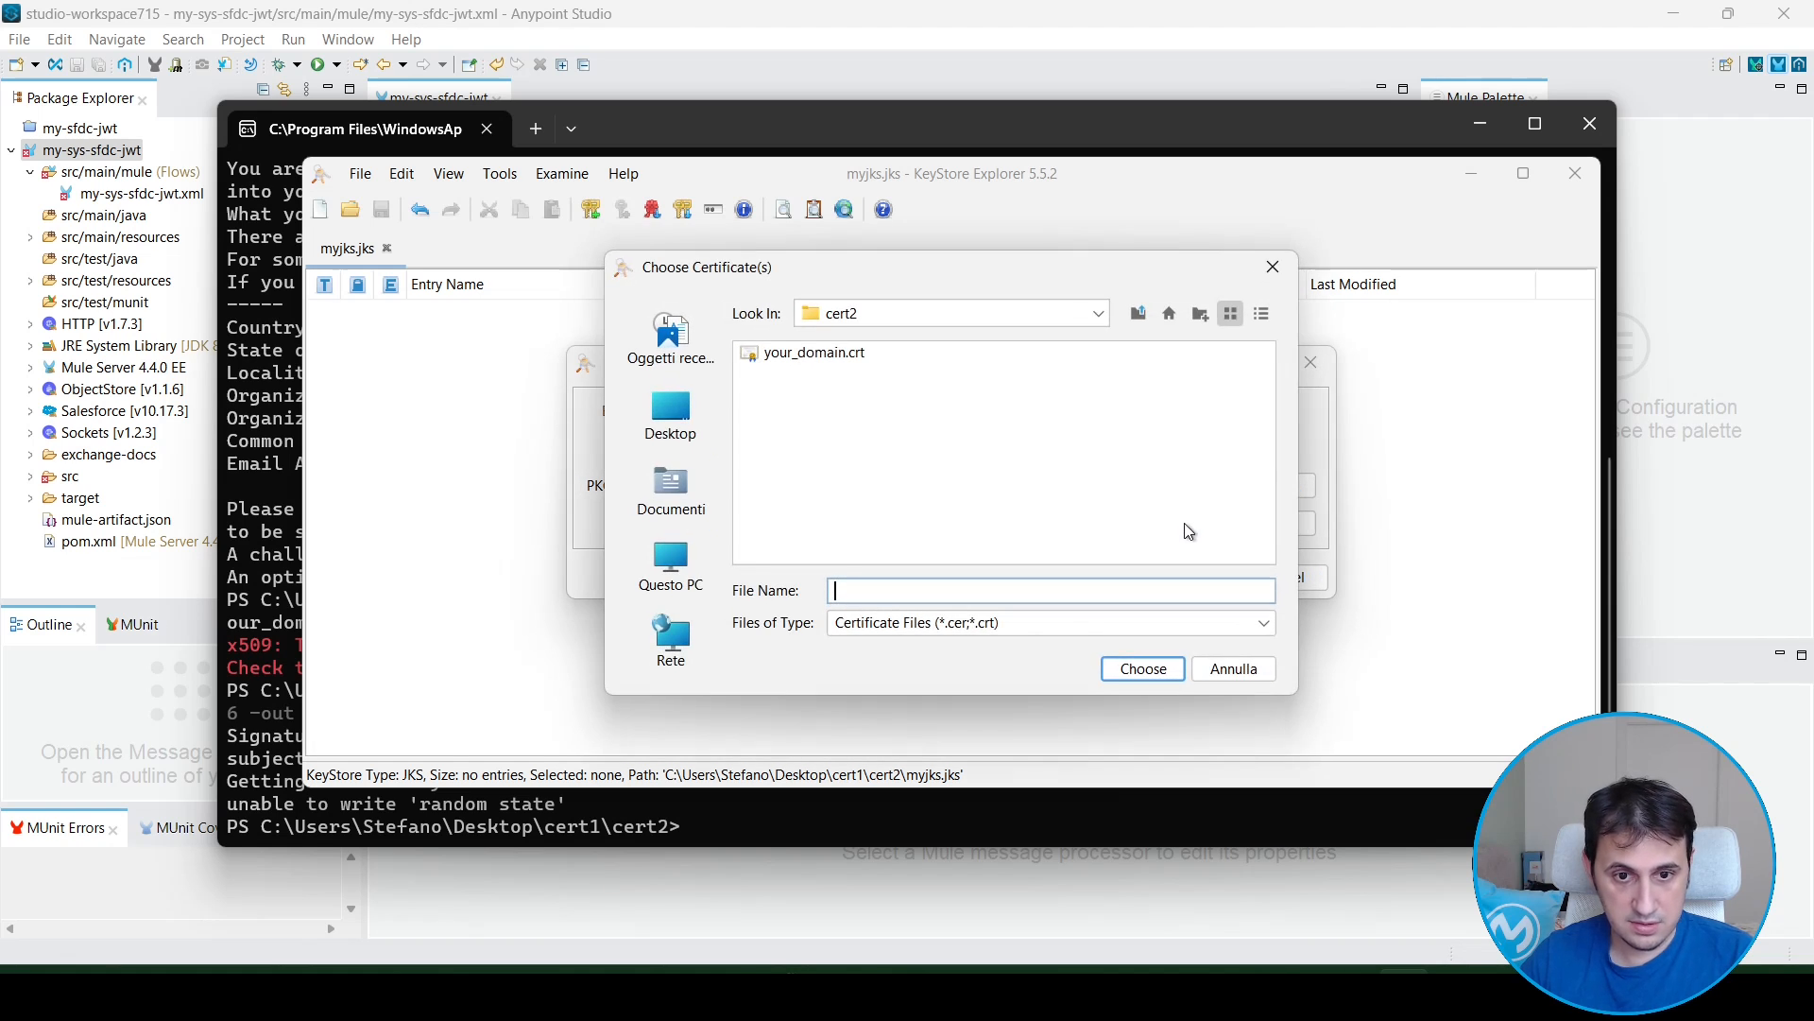
{"action": "left_click", "coordinate": [815, 354]}
{"action": "left_click", "coordinate": [1142, 668]}
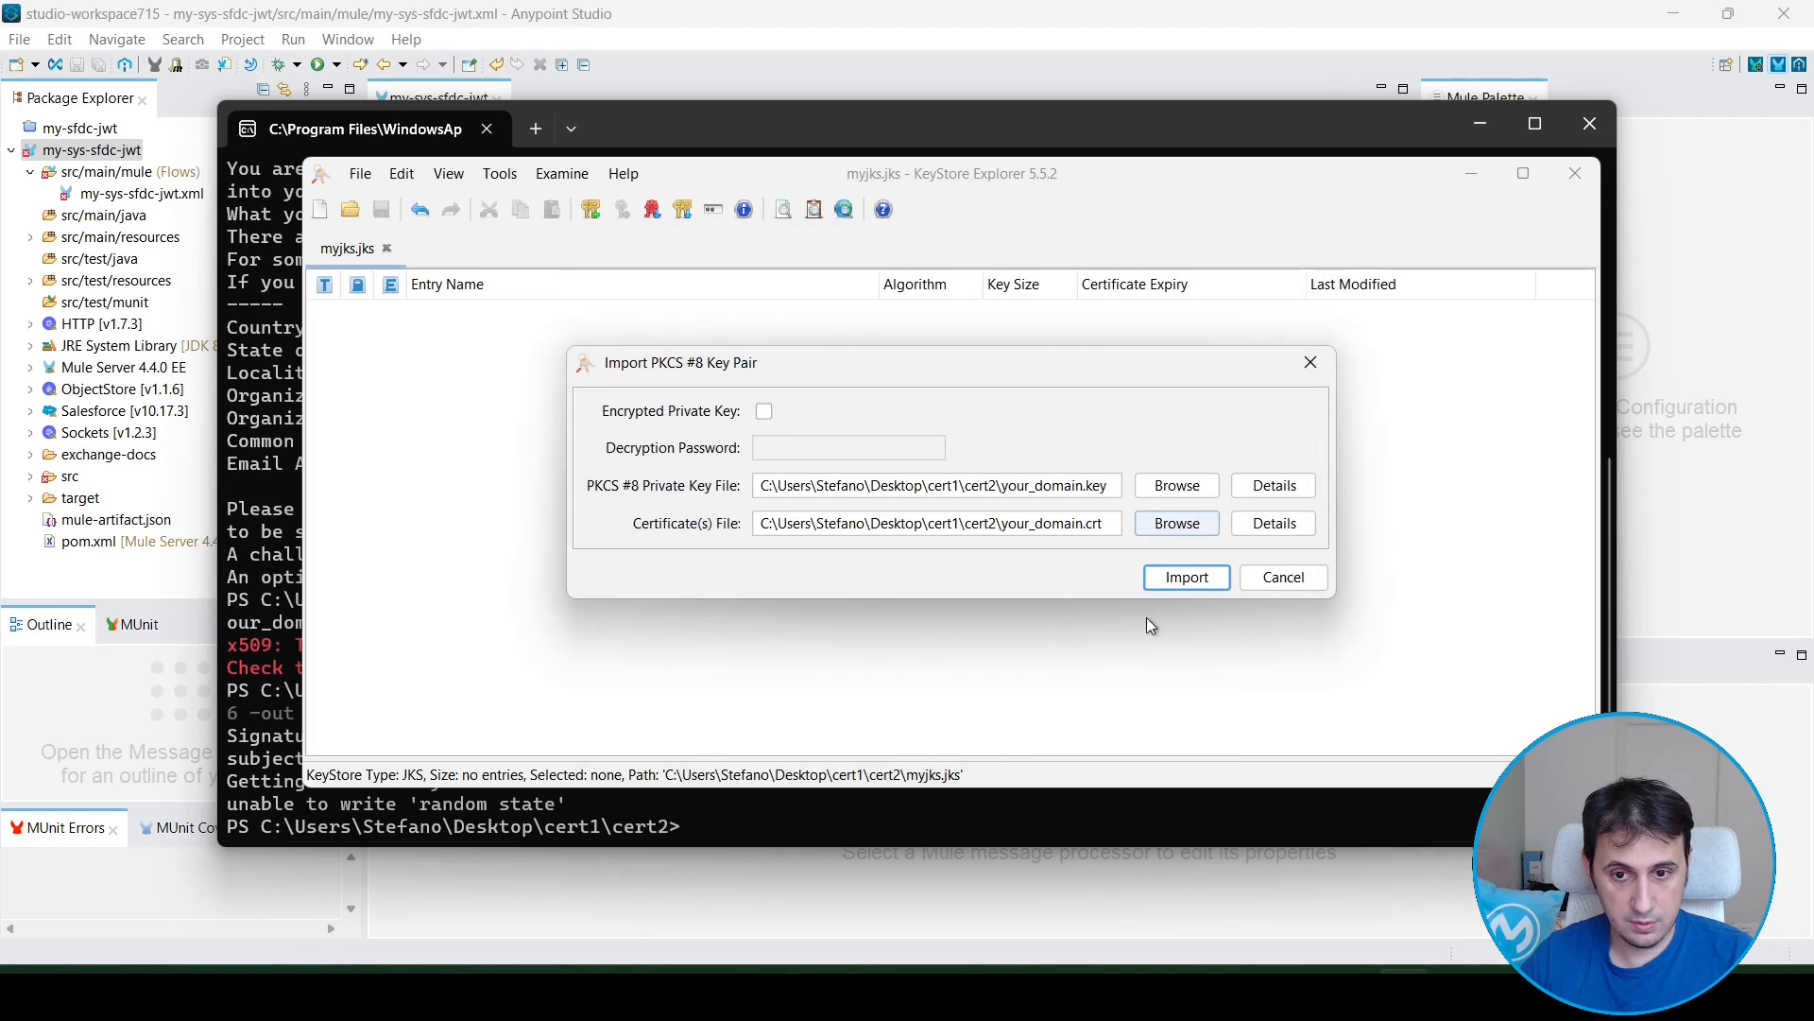
{"action": "left_click", "coordinate": [1184, 580]}
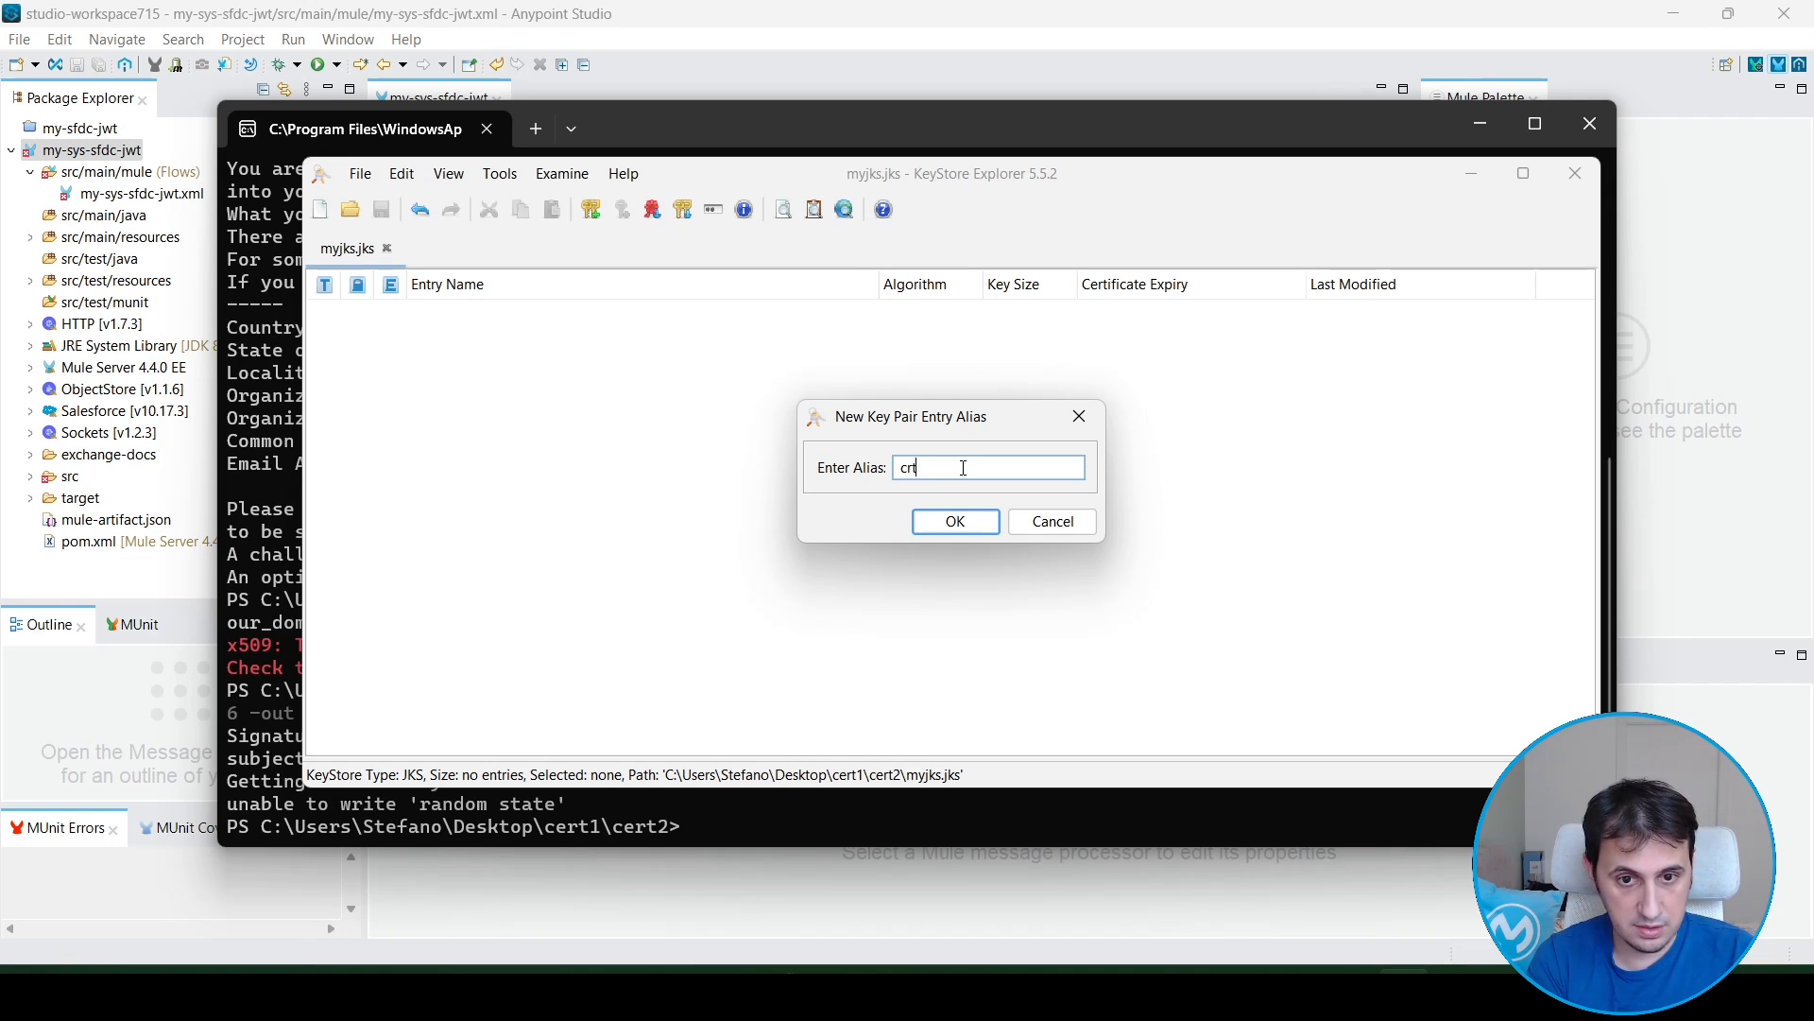
Name the imported key pair entry alias crt2.
{"action": "type", "text": "crt1"}
{"action": "key", "text": "BackSpace"}
{"action": "type", "text": "2"}
{"action": "left_click", "coordinate": [943, 520]}
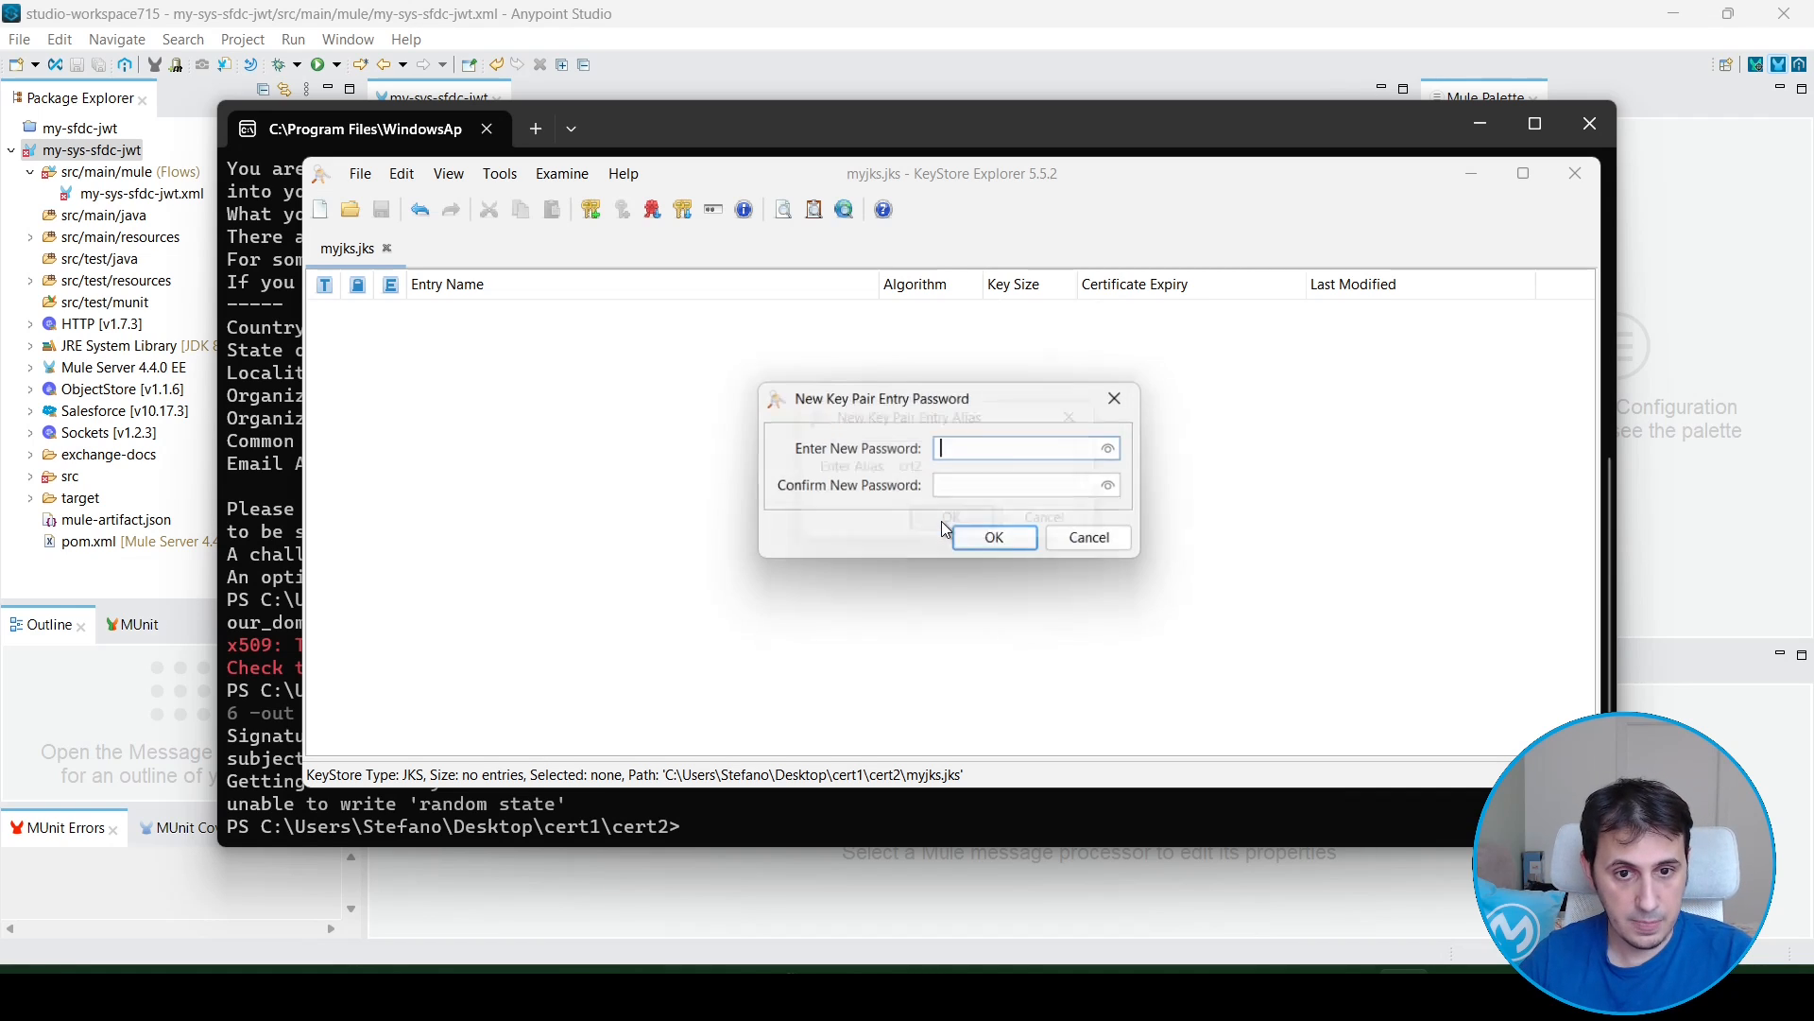
Set and confirm the key pair password, acknowledge the import, and save myjks.jks.
{"action": "type", "text": "•••••••••"}
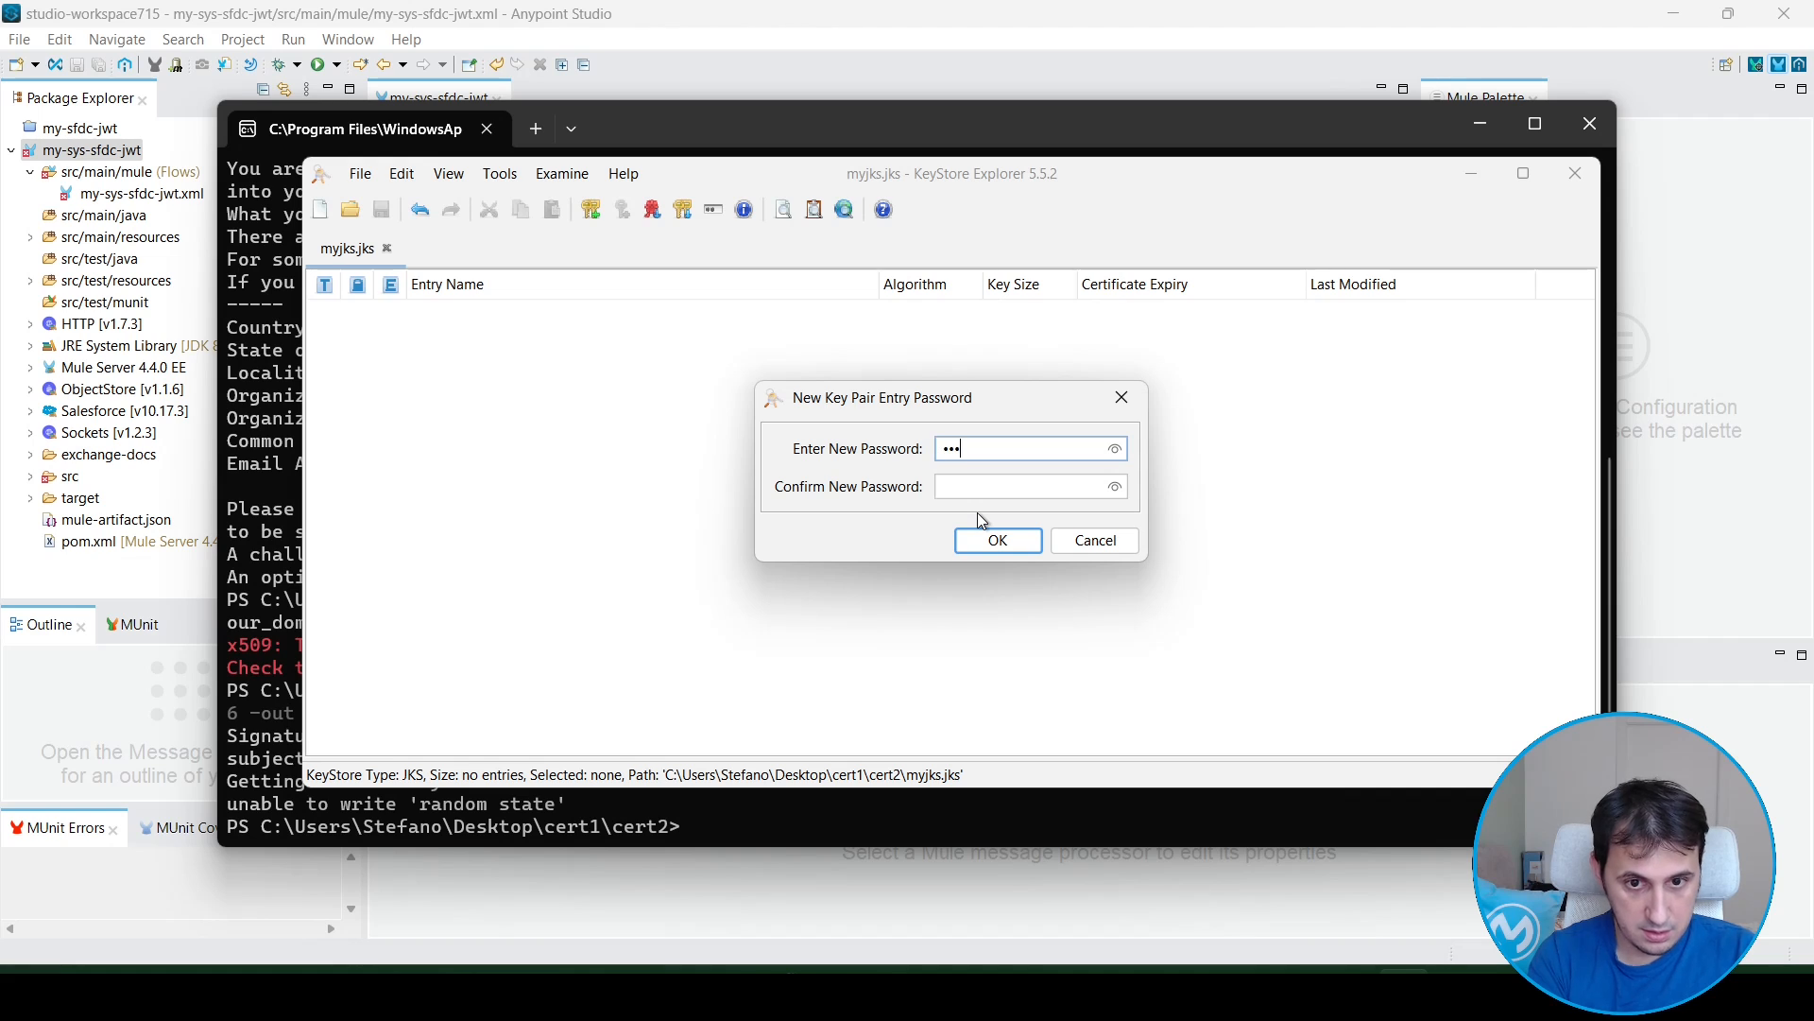
{"action": "type", "text": "•"}
{"action": "key", "text": "Tab"}
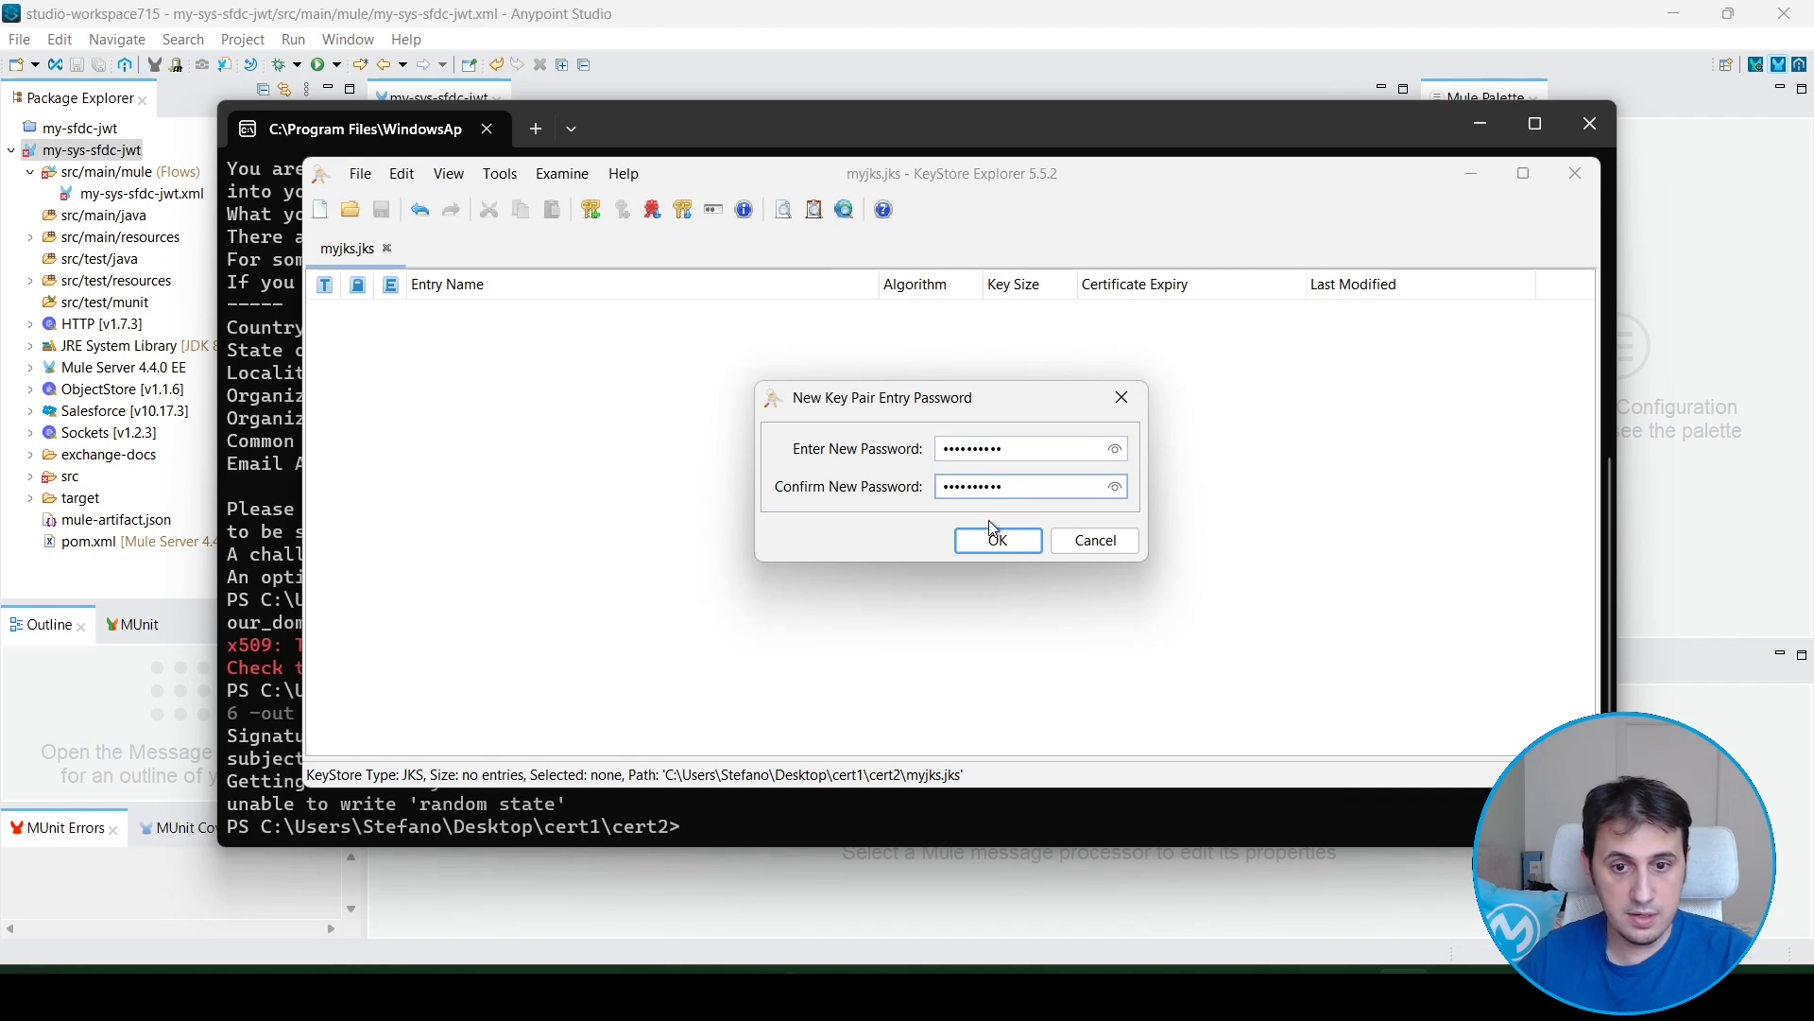
{"action": "left_click", "coordinate": [1000, 541]}
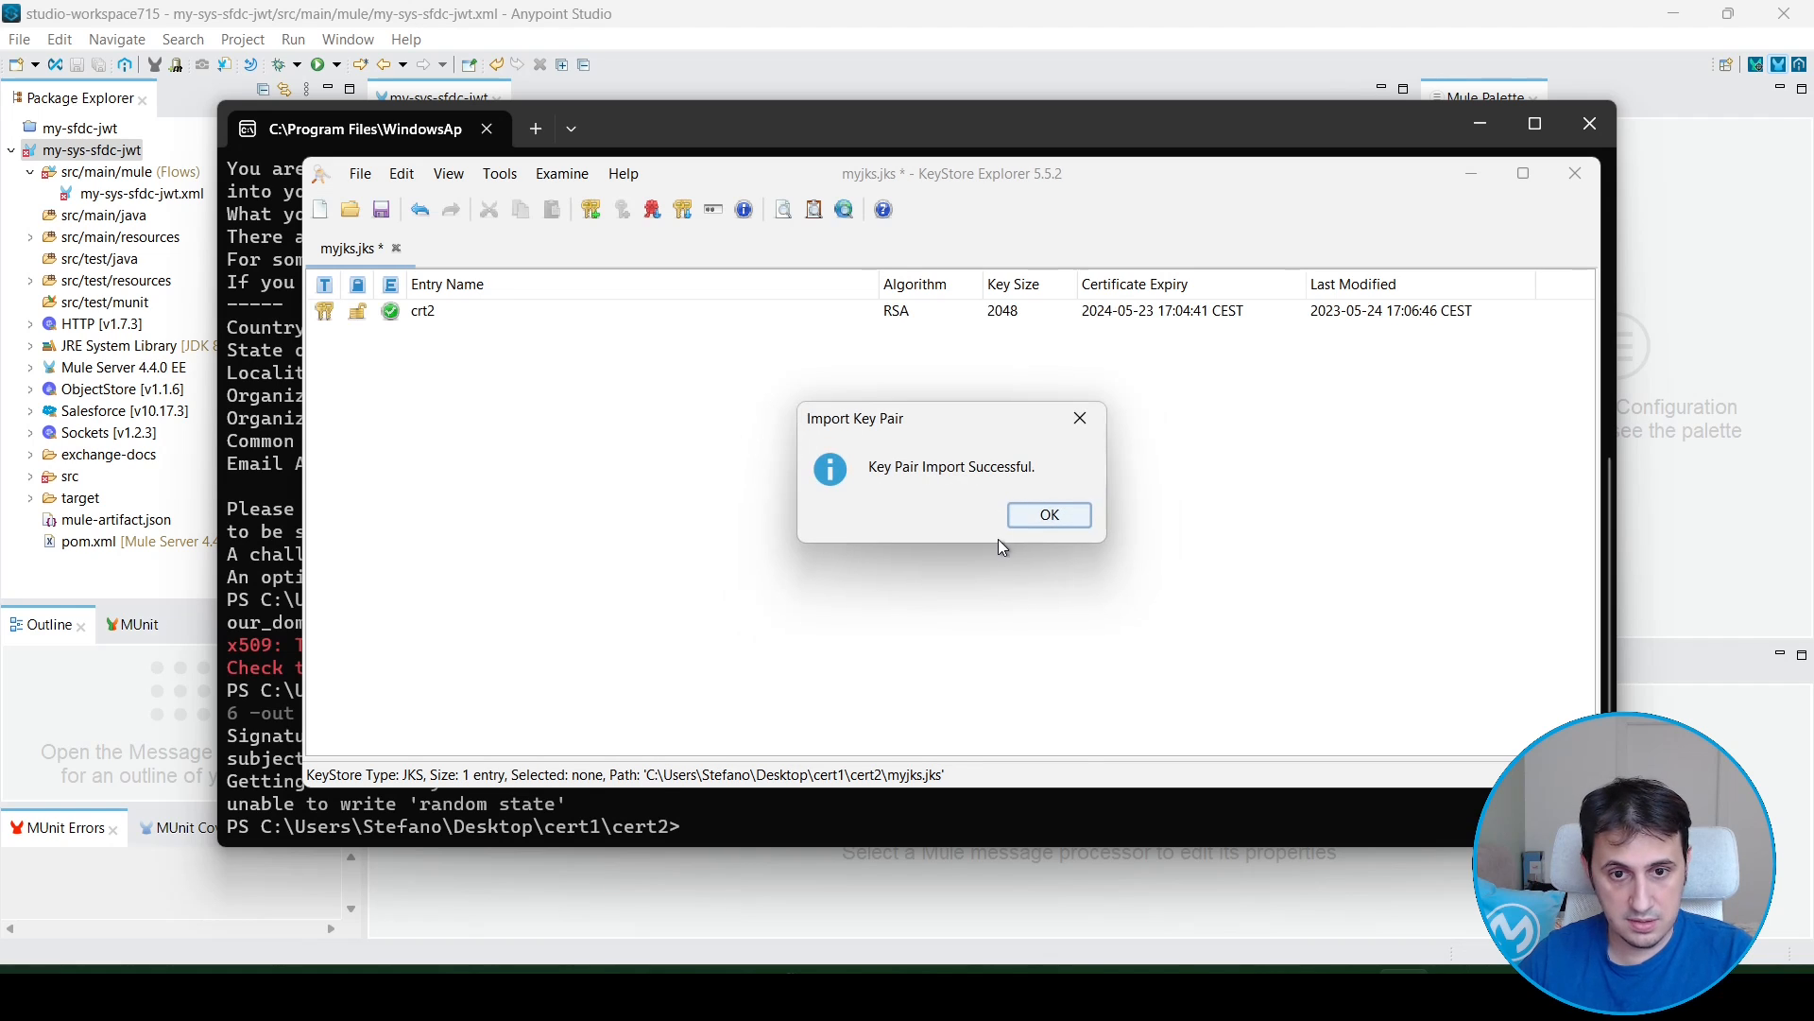
{"action": "left_click", "coordinate": [1039, 516]}
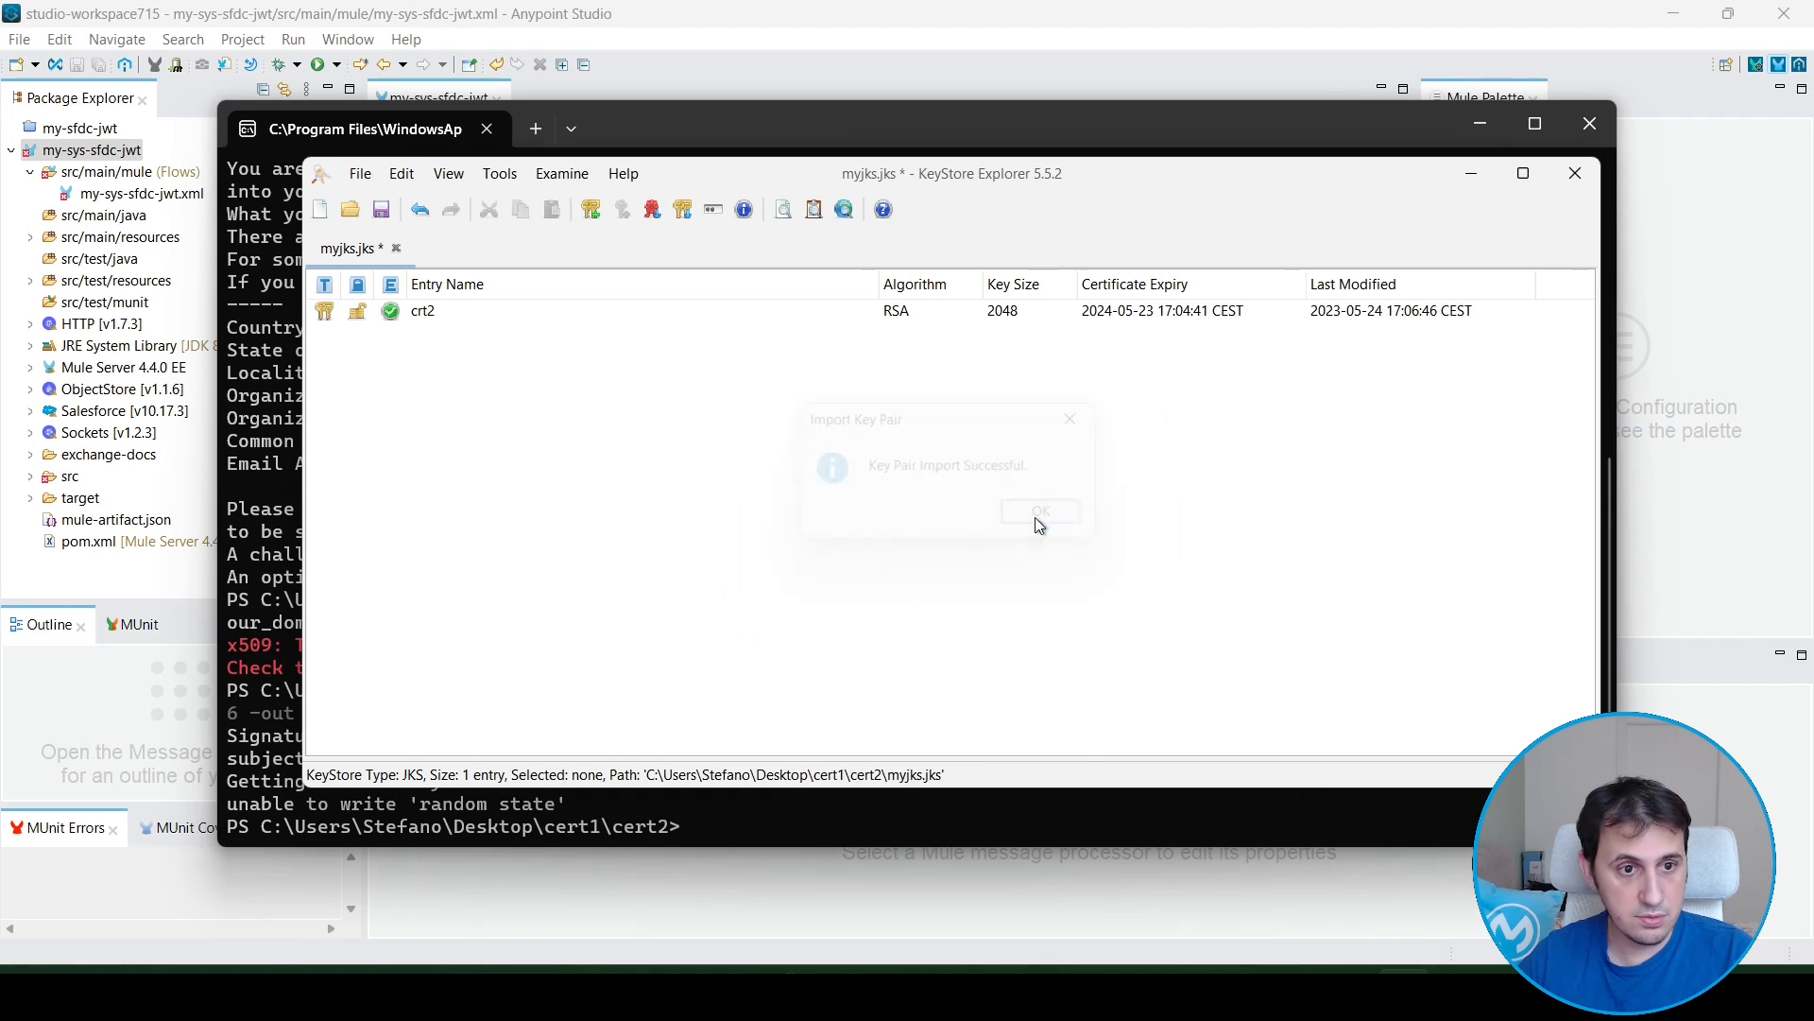
{"action": "left_click", "coordinate": [382, 210]}
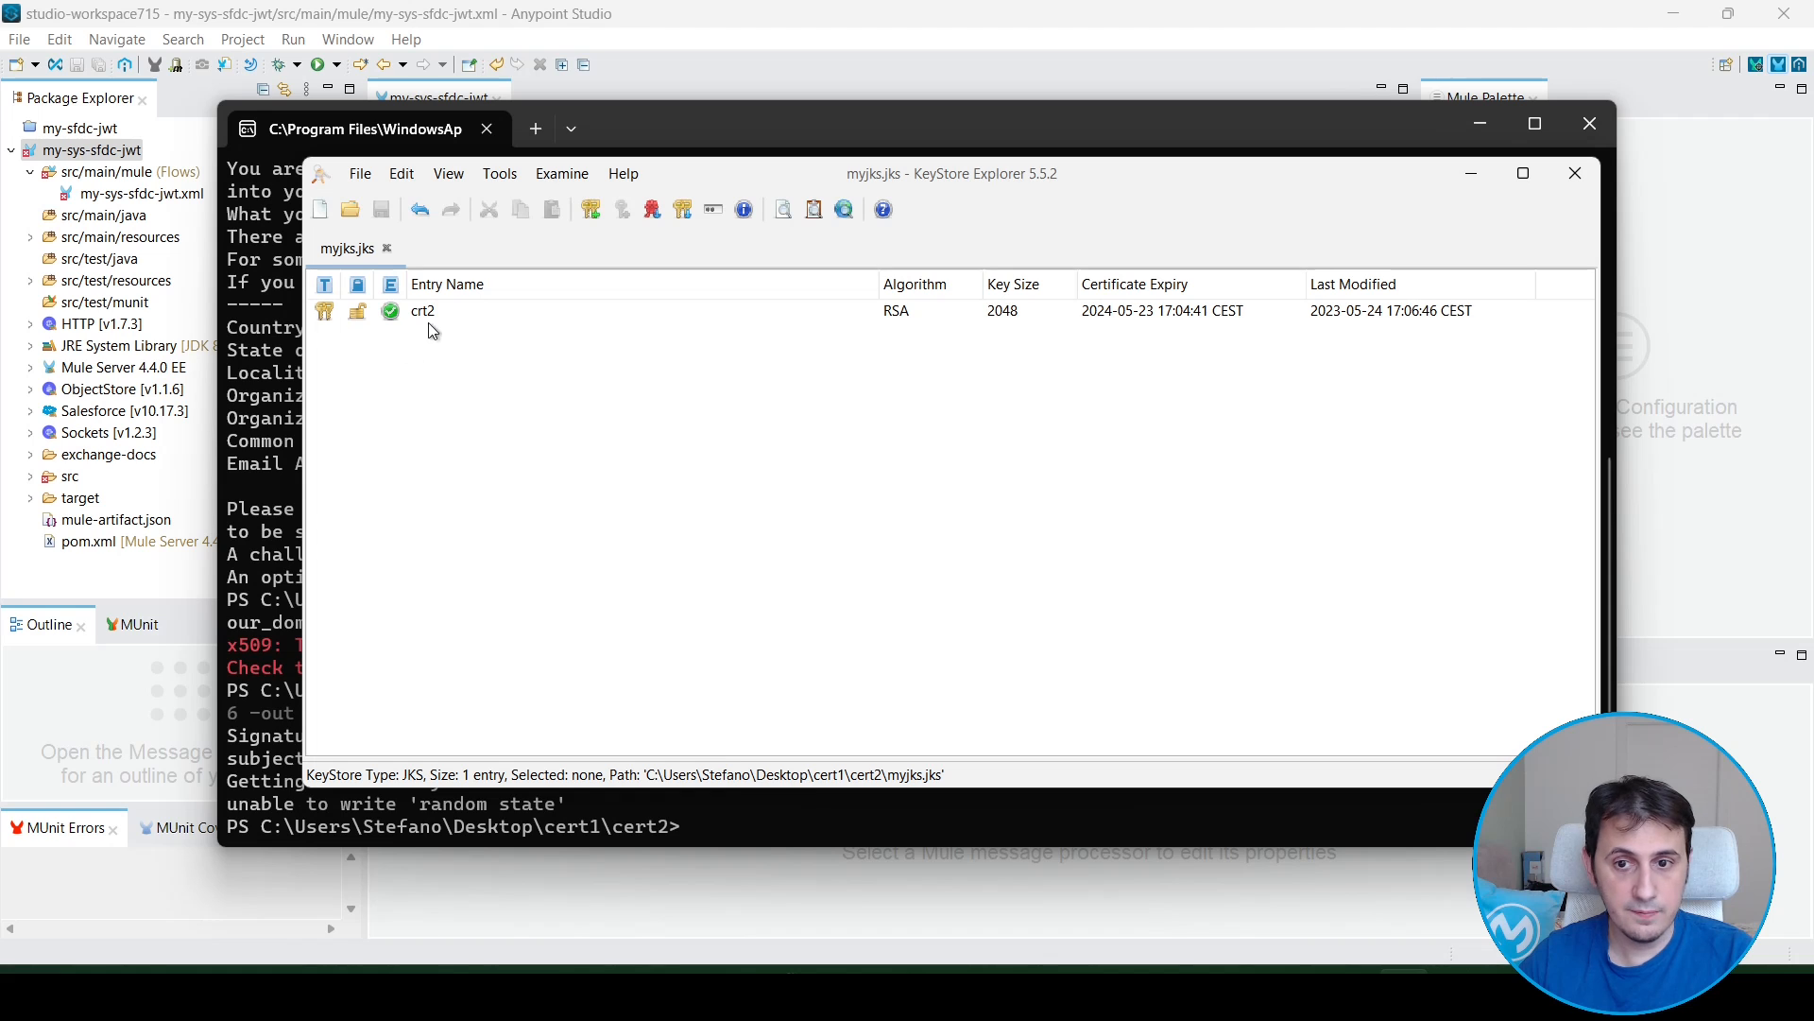
Close KeyStore Explorer and the terminal, then select myjks.jks in the cert2 folder.
{"action": "left_click", "coordinate": [1582, 176]}
{"action": "left_click", "coordinate": [1485, 134]}
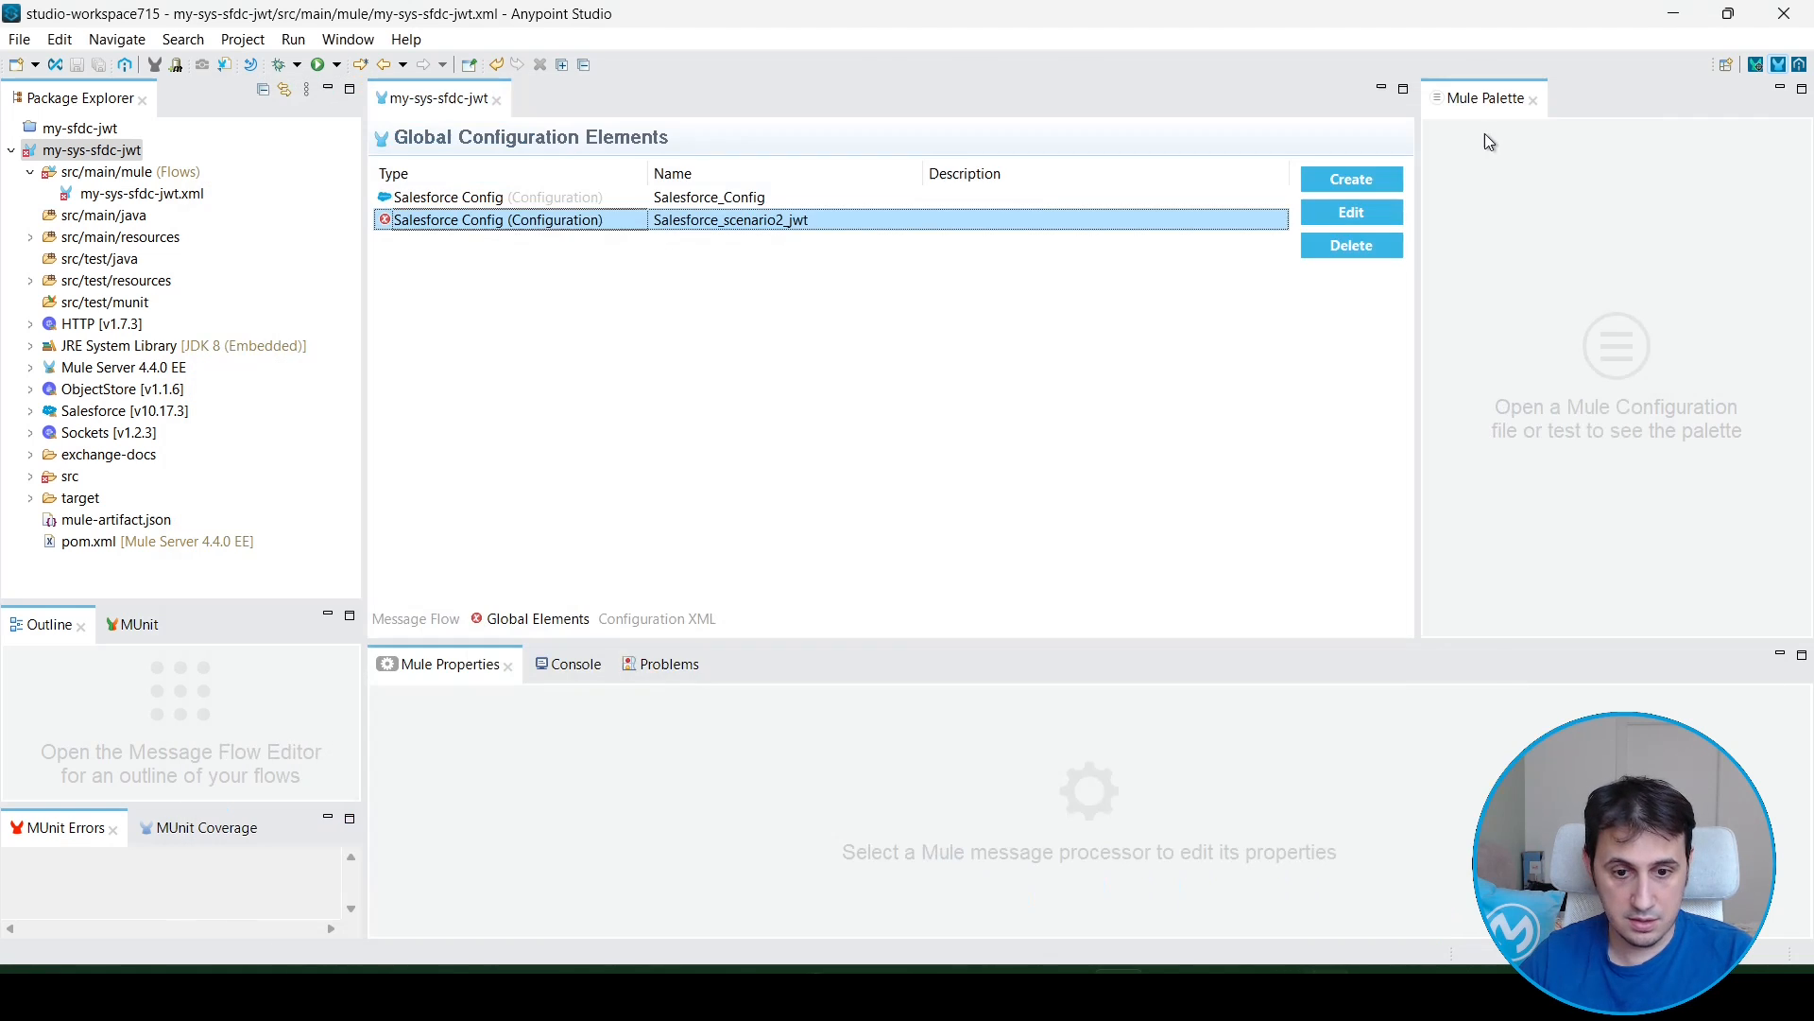
{"action": "mouse_move", "coordinate": [818, 993]}
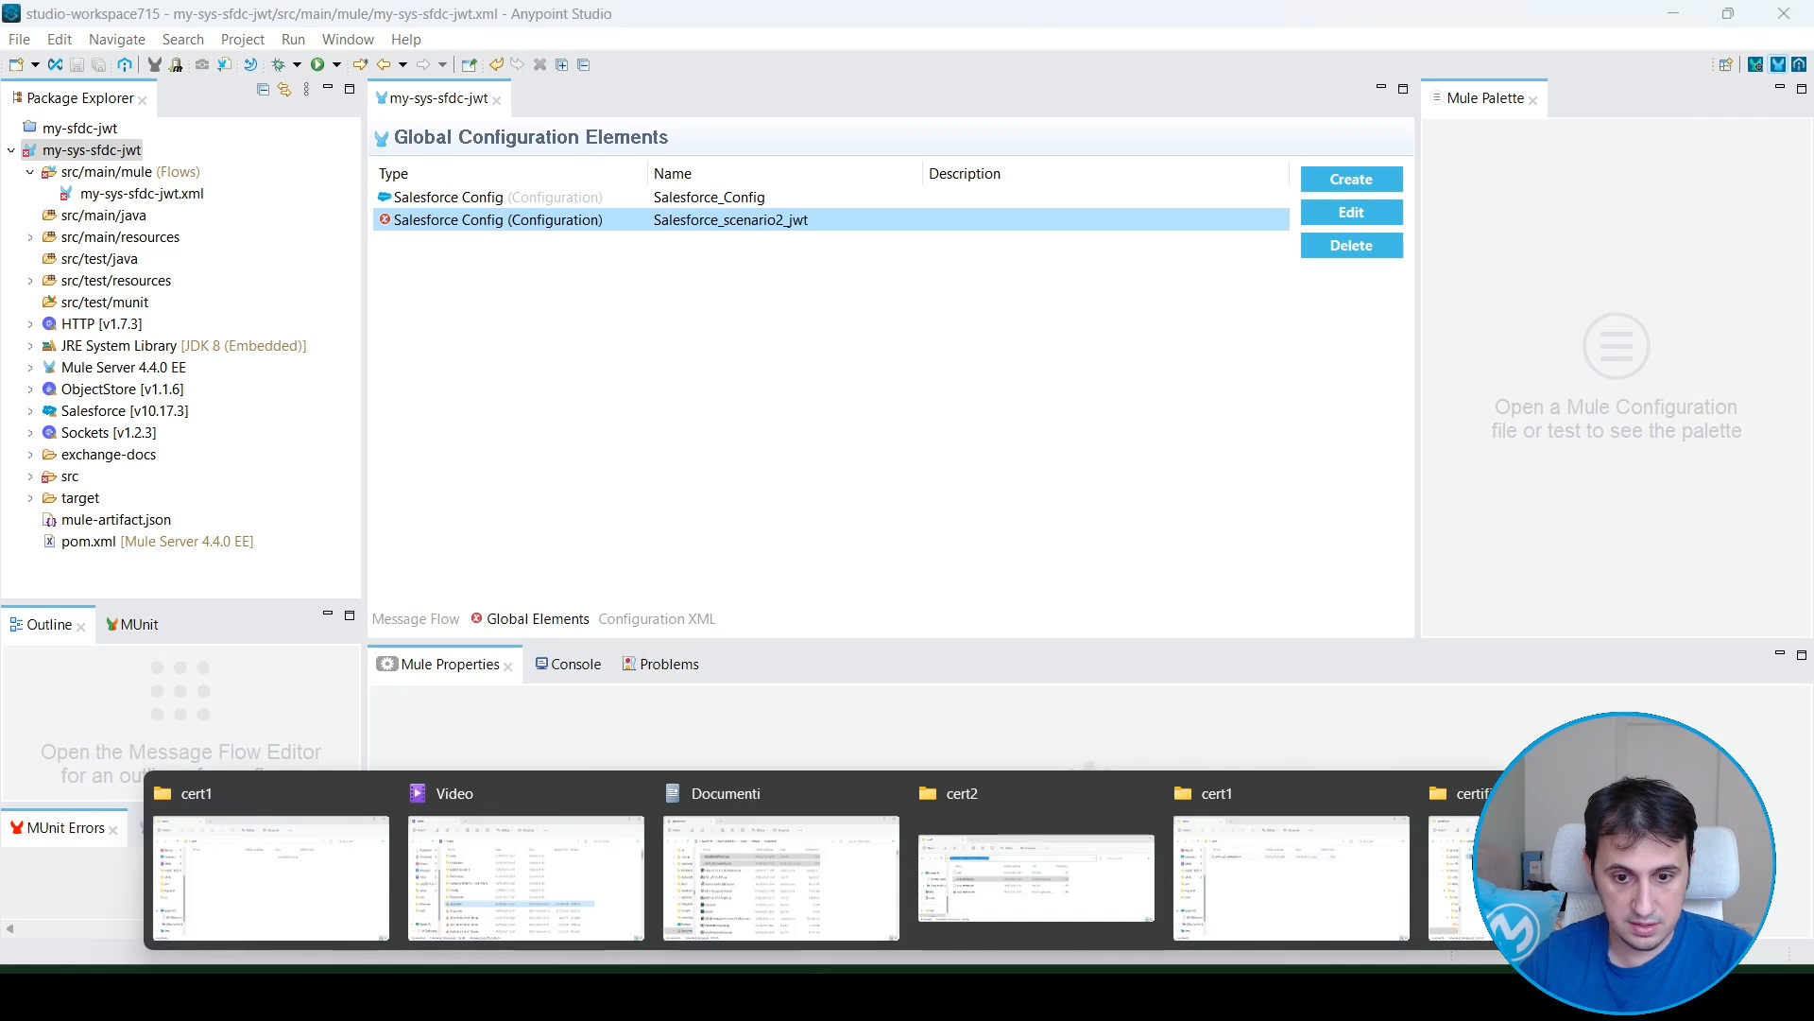
{"action": "left_click", "coordinate": [1022, 909]}
{"action": "left_click", "coordinate": [553, 402]}
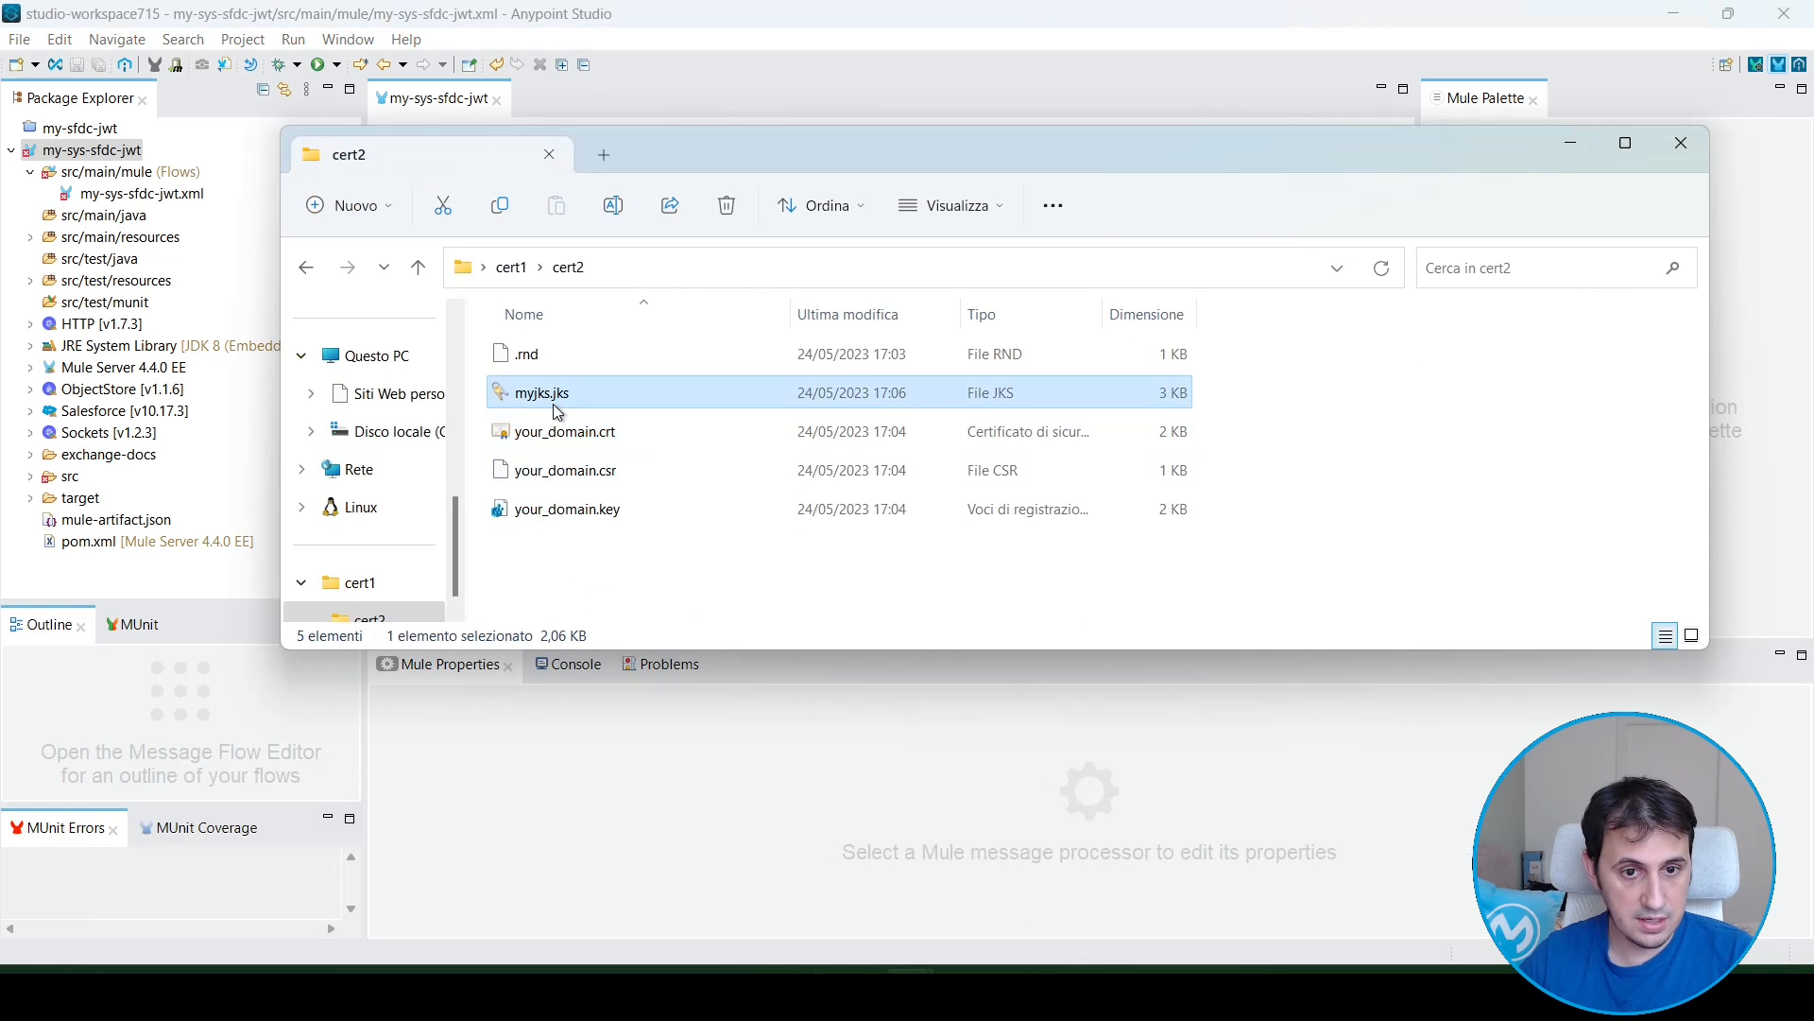
Open the my-sys-sfdc-jwt project's location in File Explorer from its Properties.
{"action": "left_click", "coordinate": [95, 150]}
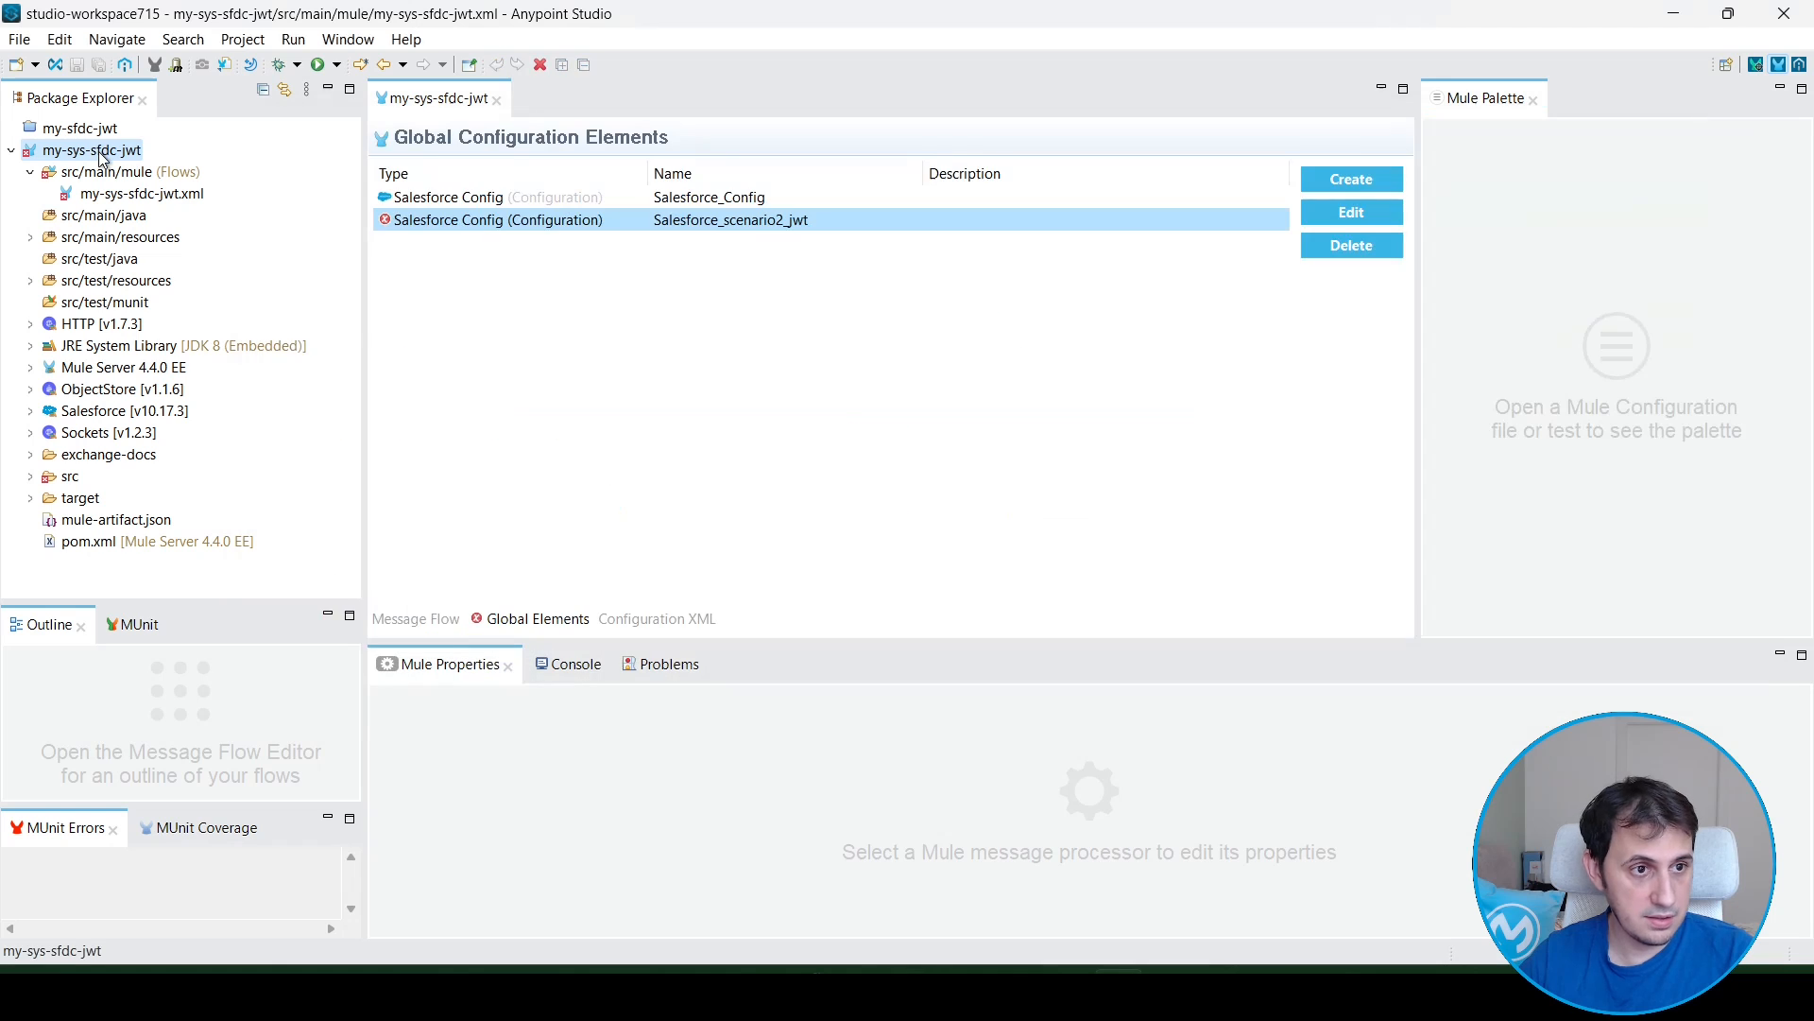
{"action": "right_click", "coordinate": [100, 142]}
{"action": "left_click", "coordinate": [200, 947]}
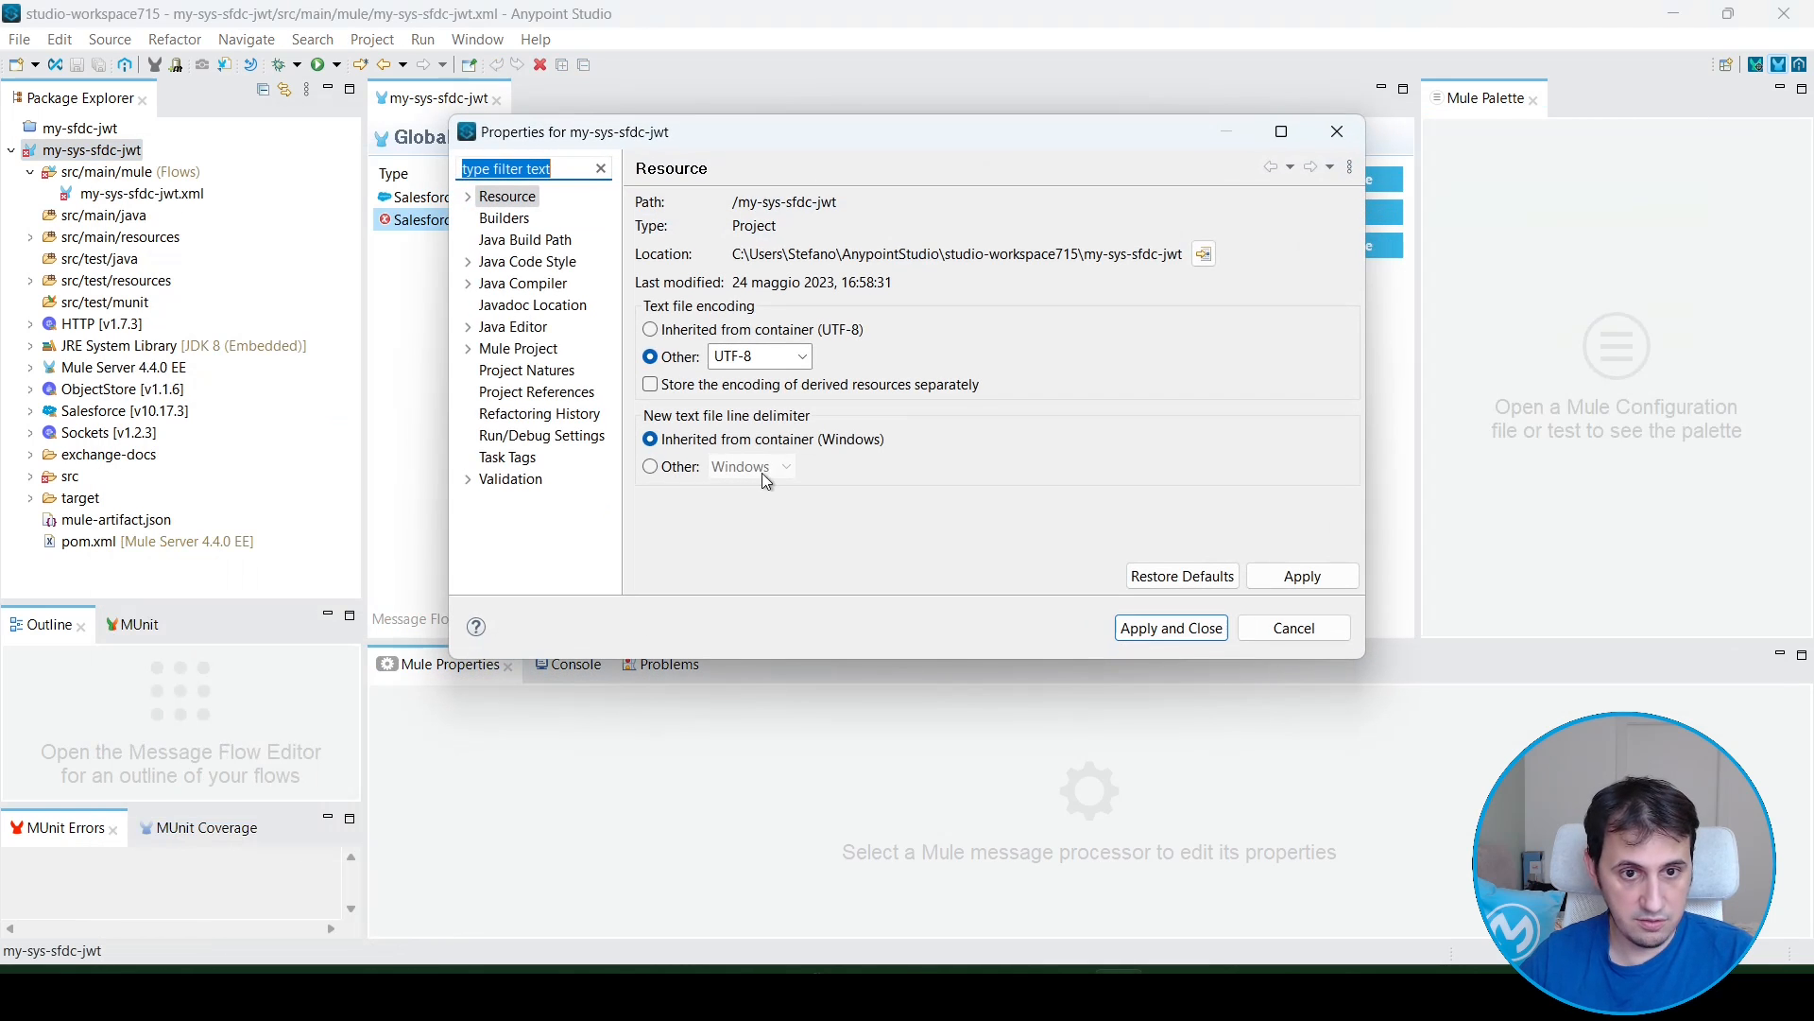
{"action": "left_click", "coordinate": [1205, 253]}
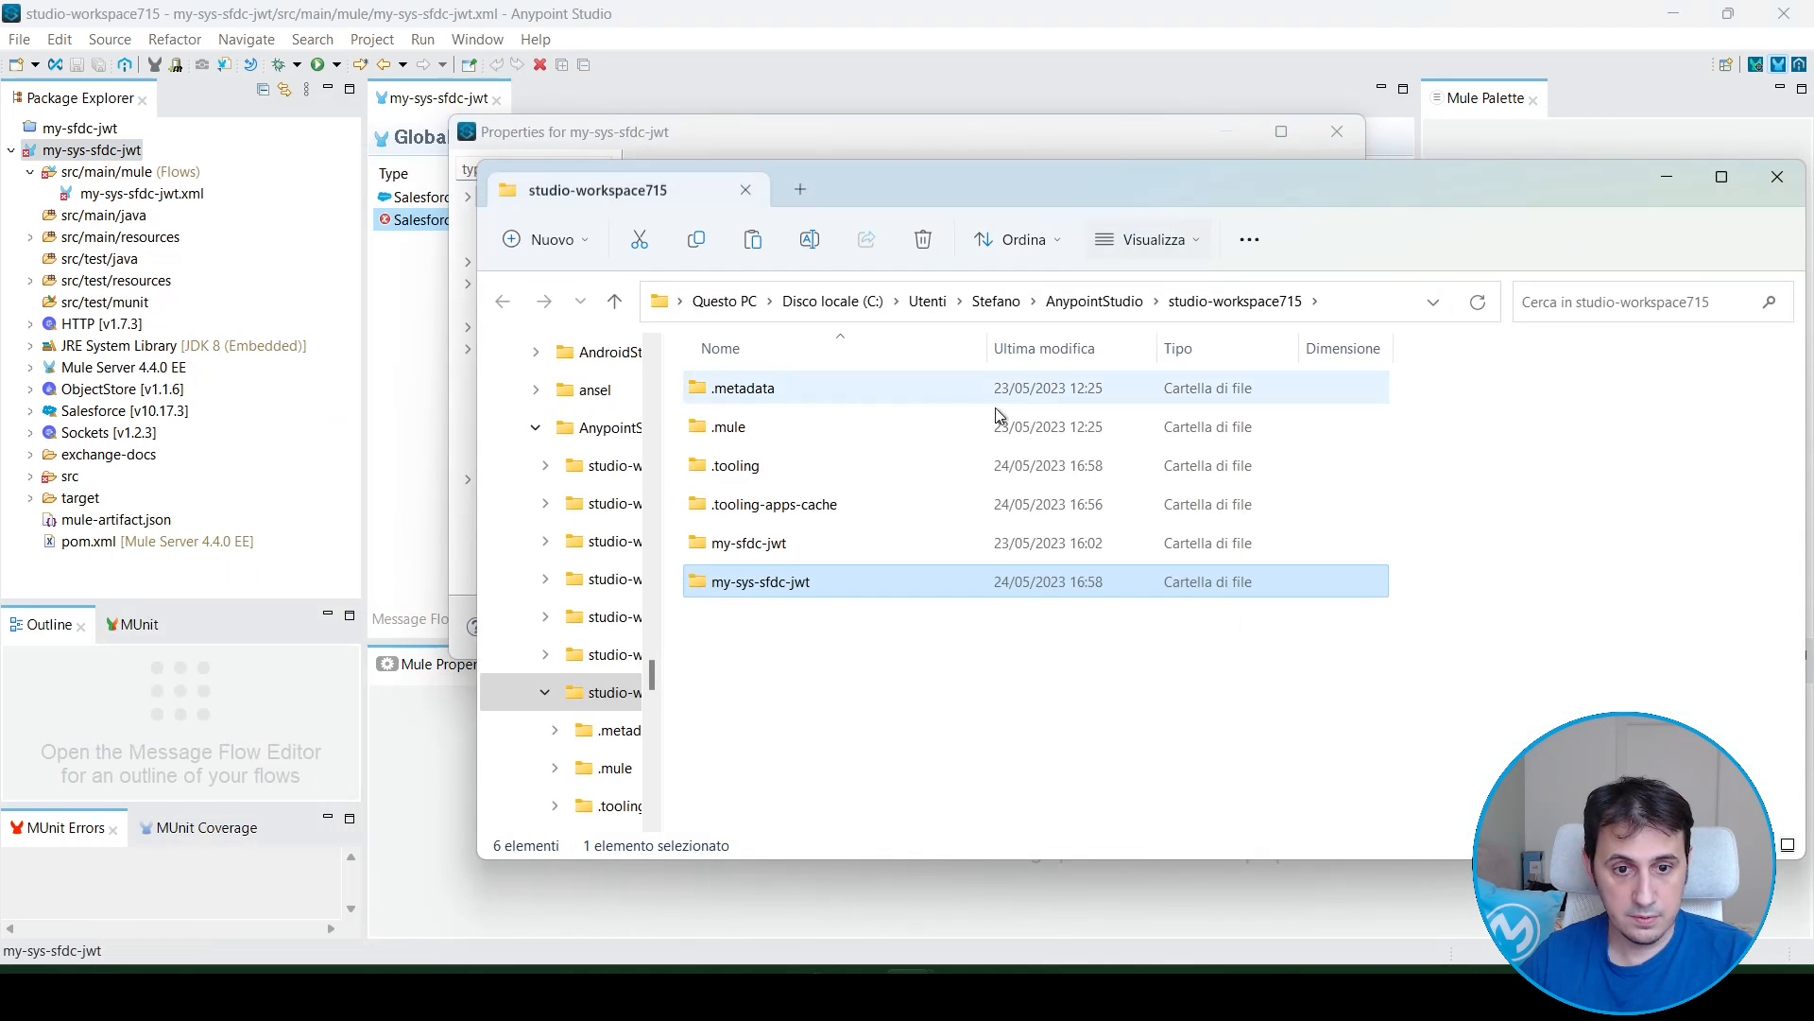
Paste myjks.jks into the project's src/main/resources/certificate folder.
{"action": "double_click", "coordinate": [781, 582]}
{"action": "double_click", "coordinate": [741, 504]}
{"action": "double_click", "coordinate": [739, 391]}
{"action": "double_click", "coordinate": [746, 465]}
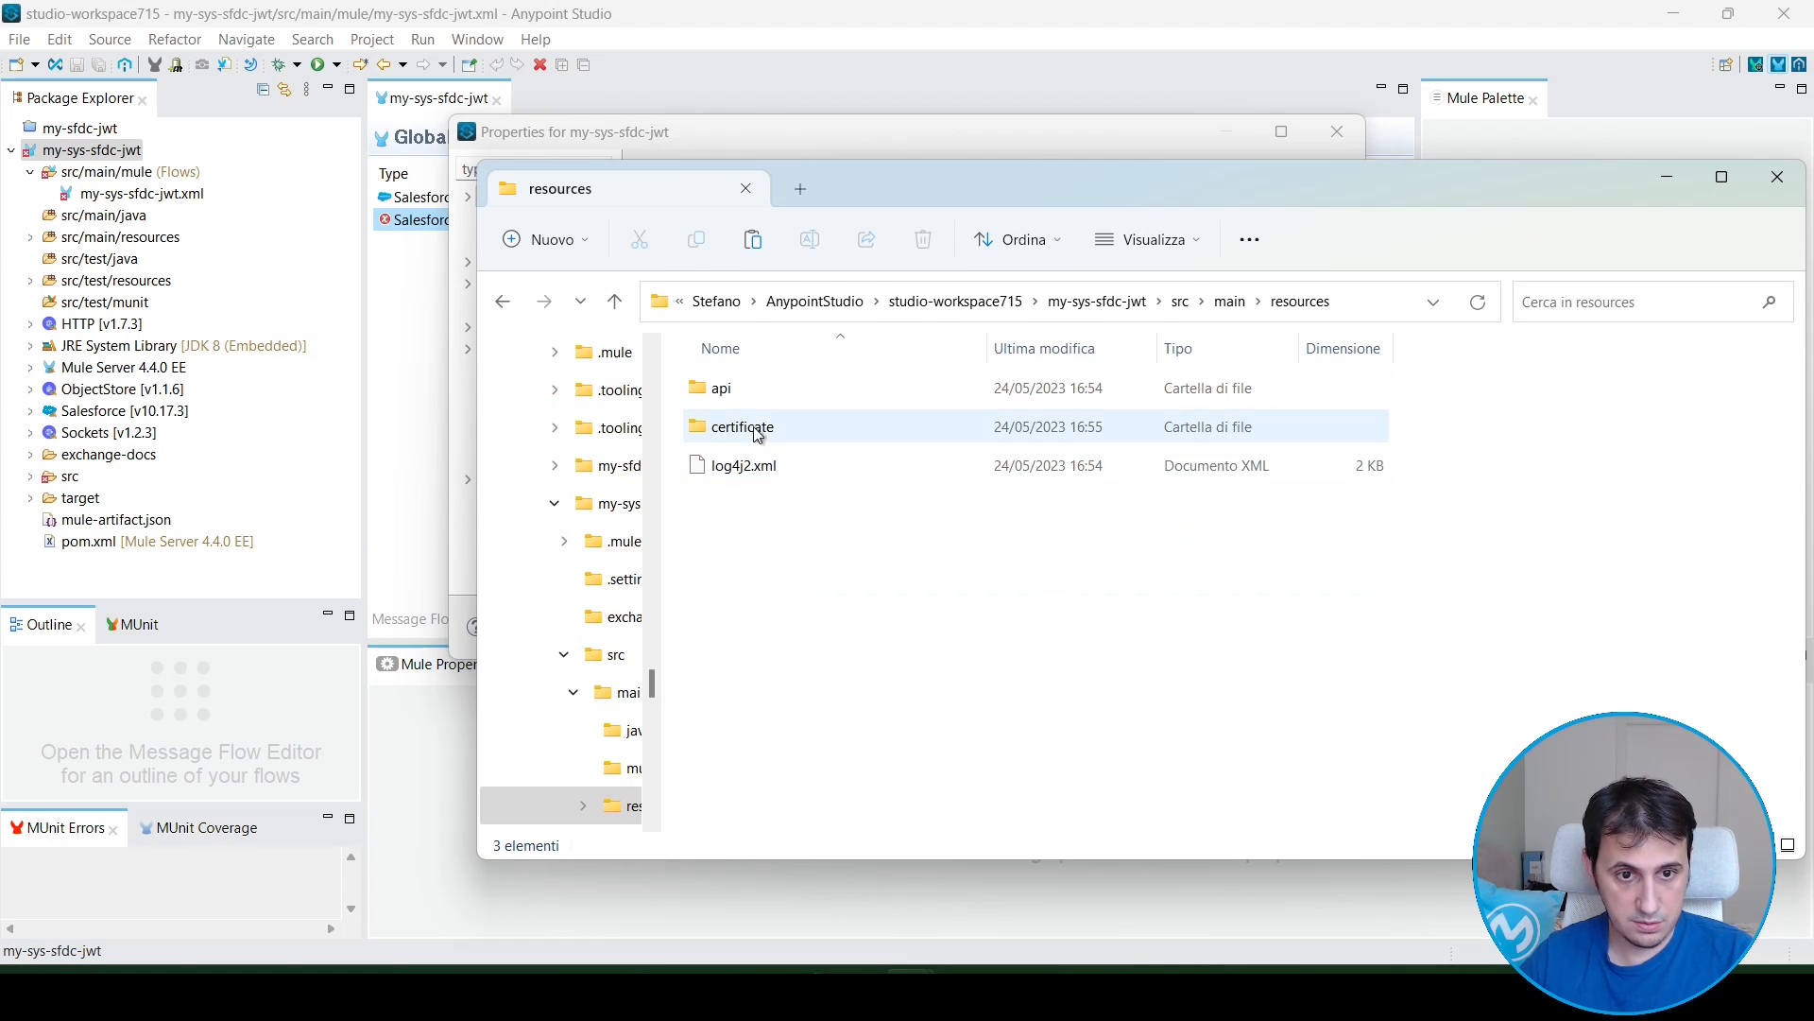
{"action": "double_click", "coordinate": [741, 427]}
{"action": "key", "text": "ctrl+v"}
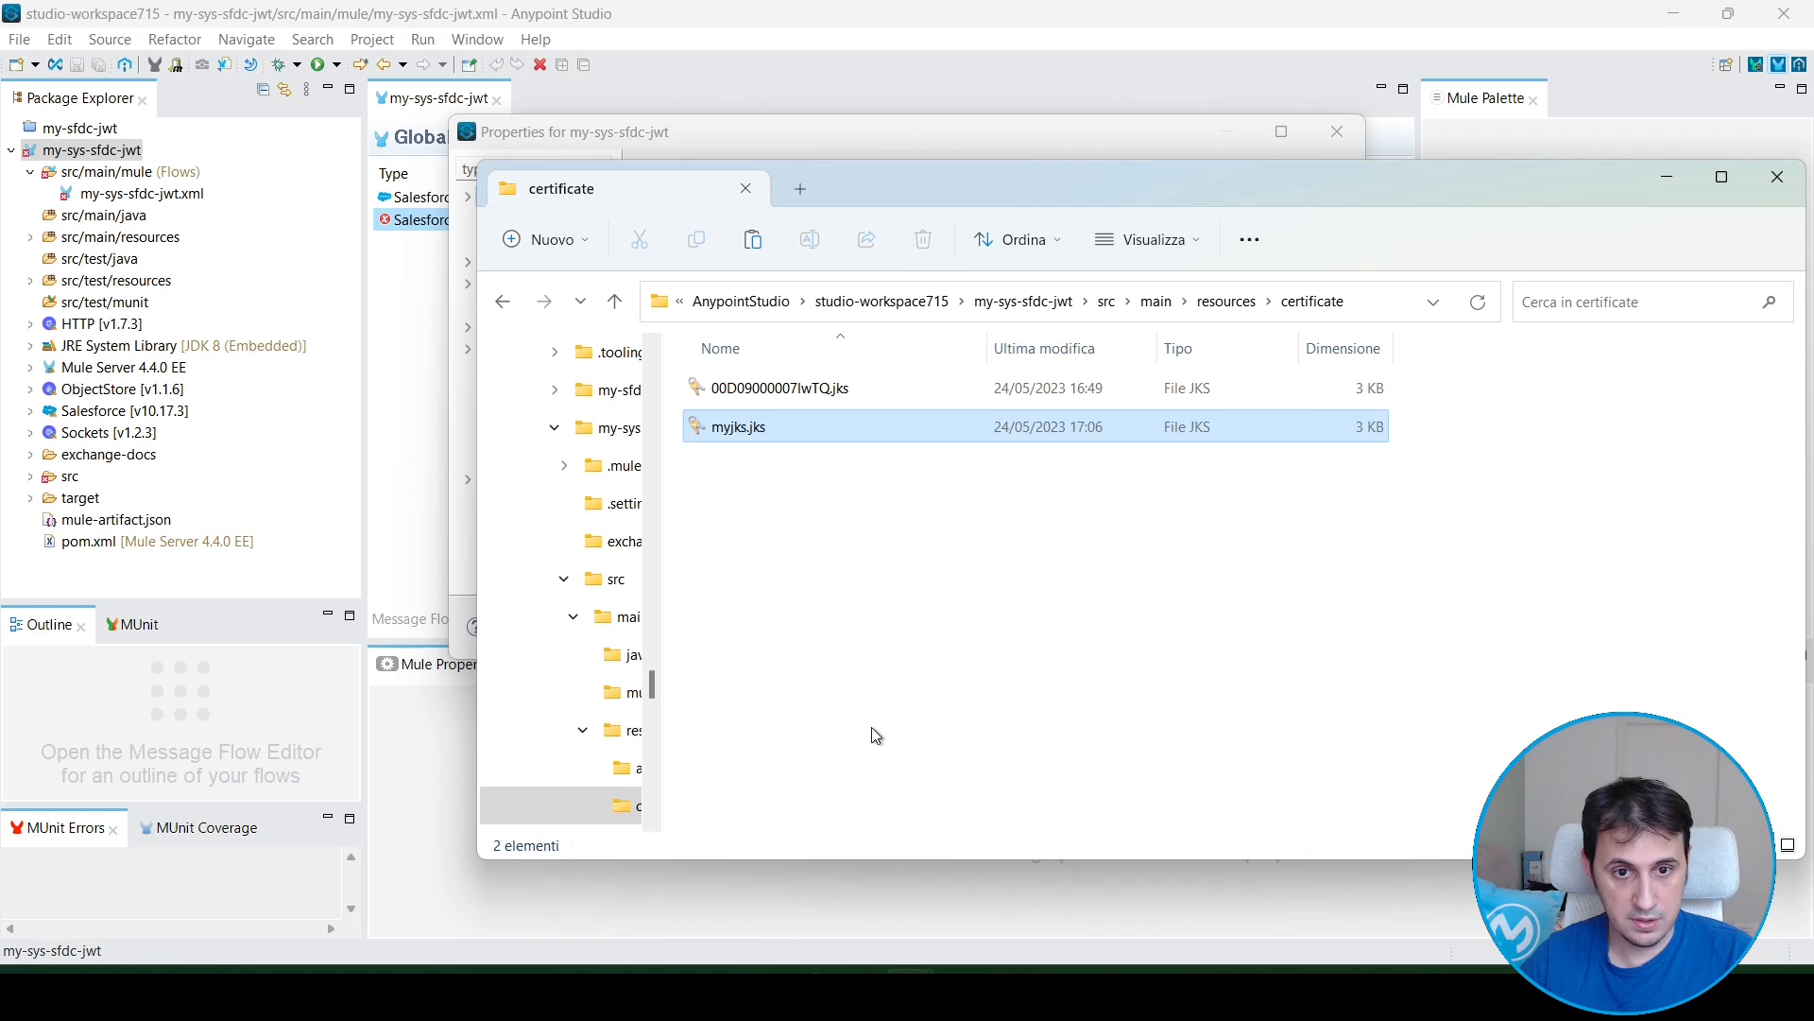
Close File Explorer and project properties, then open the Salesforce_scenario2_jwt configuration.
{"action": "left_click", "coordinate": [1387, 306]}
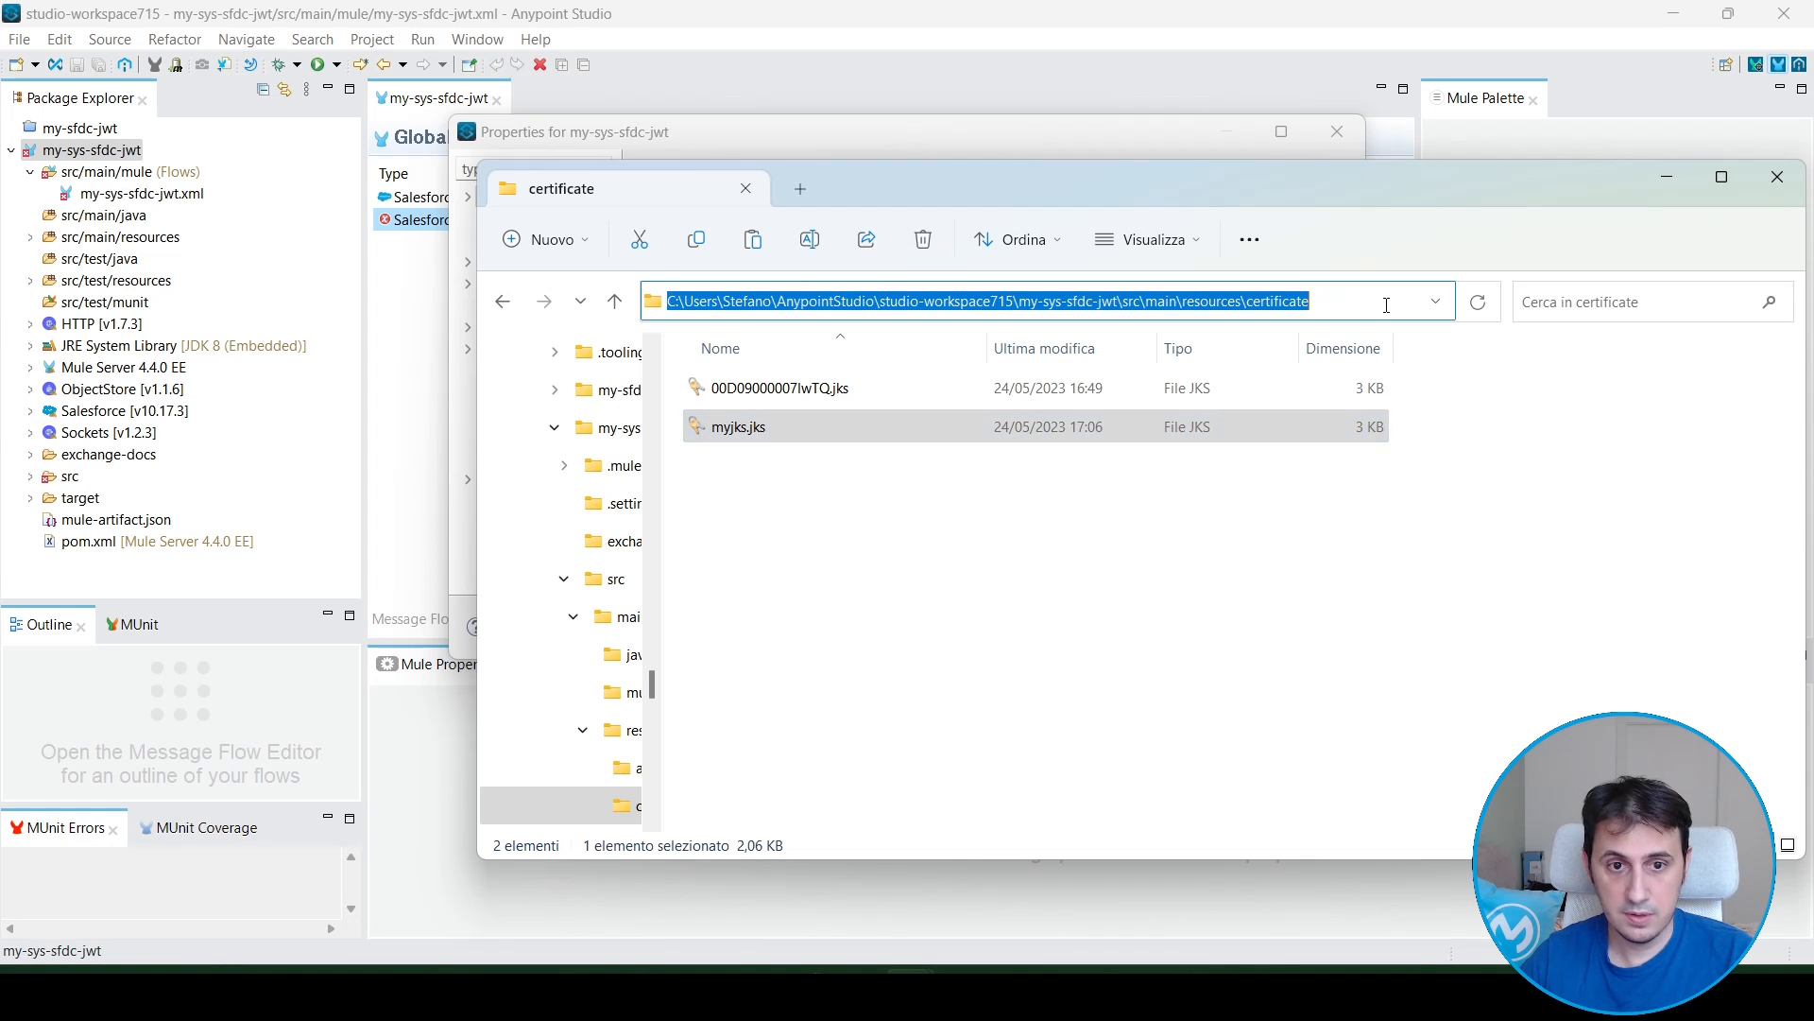
{"action": "left_click", "coordinate": [1667, 184]}
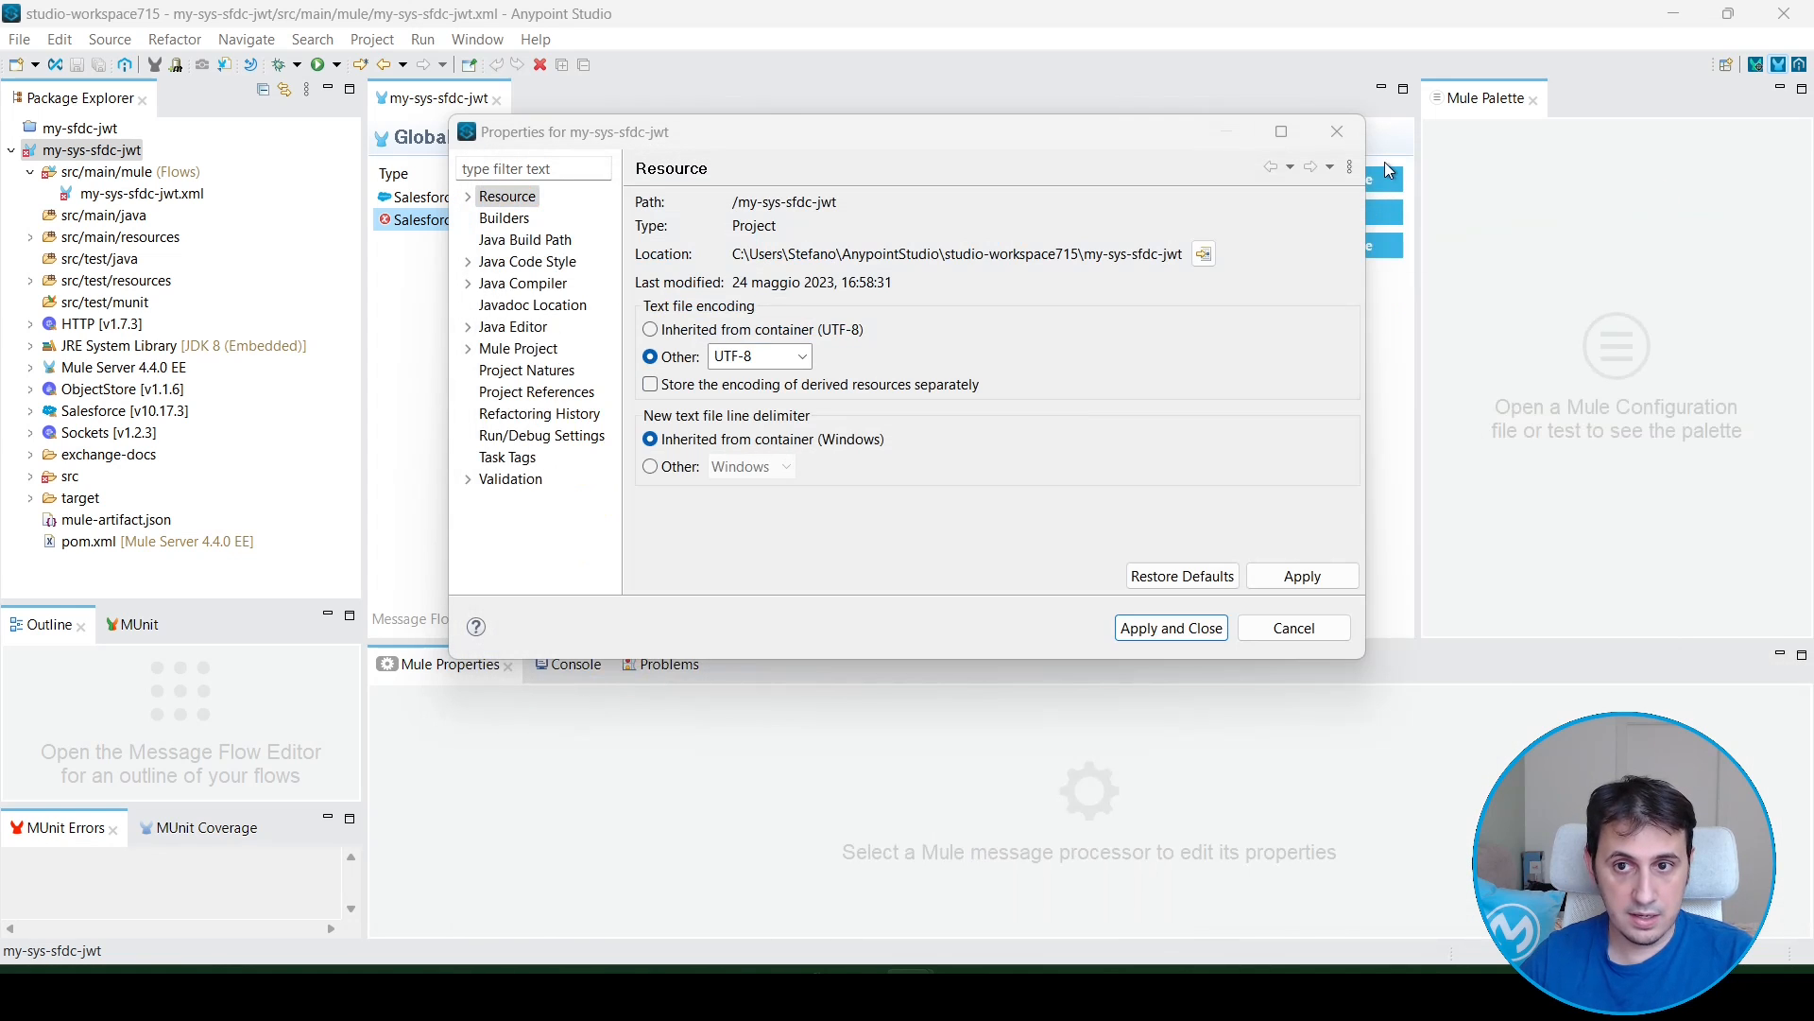
{"action": "left_click", "coordinate": [1337, 132]}
{"action": "double_click", "coordinate": [773, 227]}
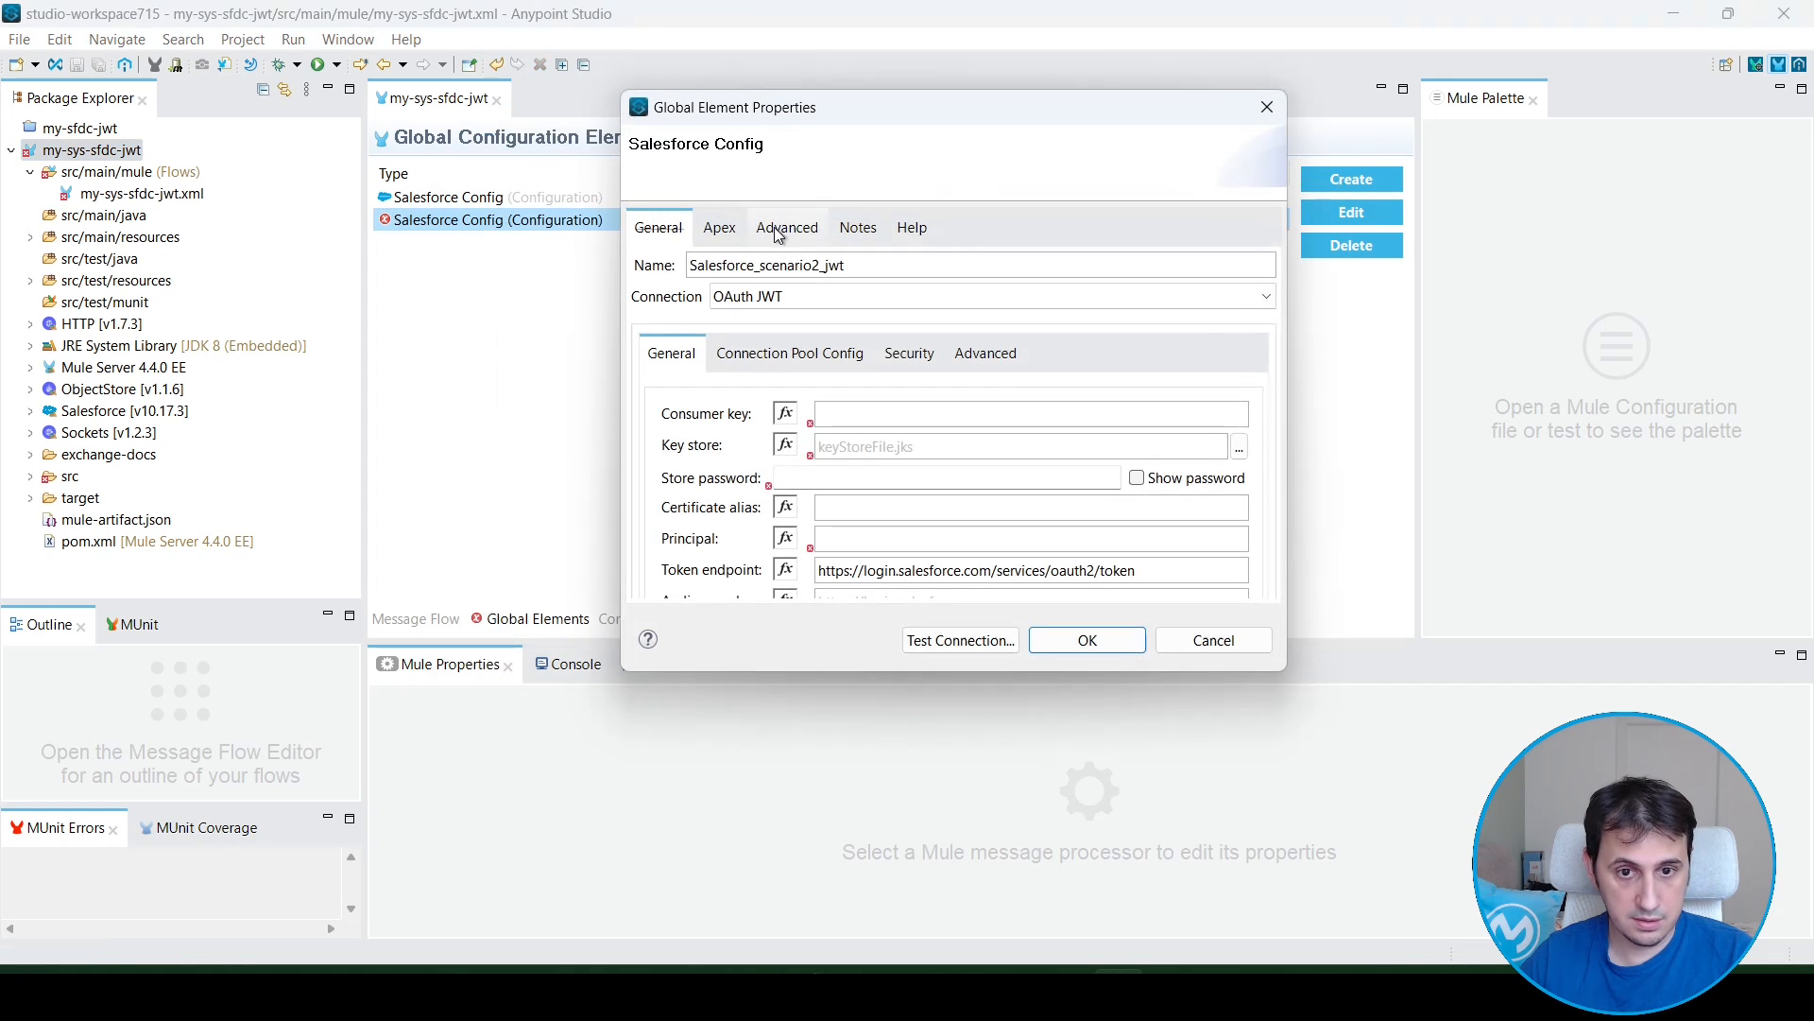
Enter certificate/myjks.jks in the Key store field, checking the file name, and confirm.
{"action": "type", "text": "certificate/"}
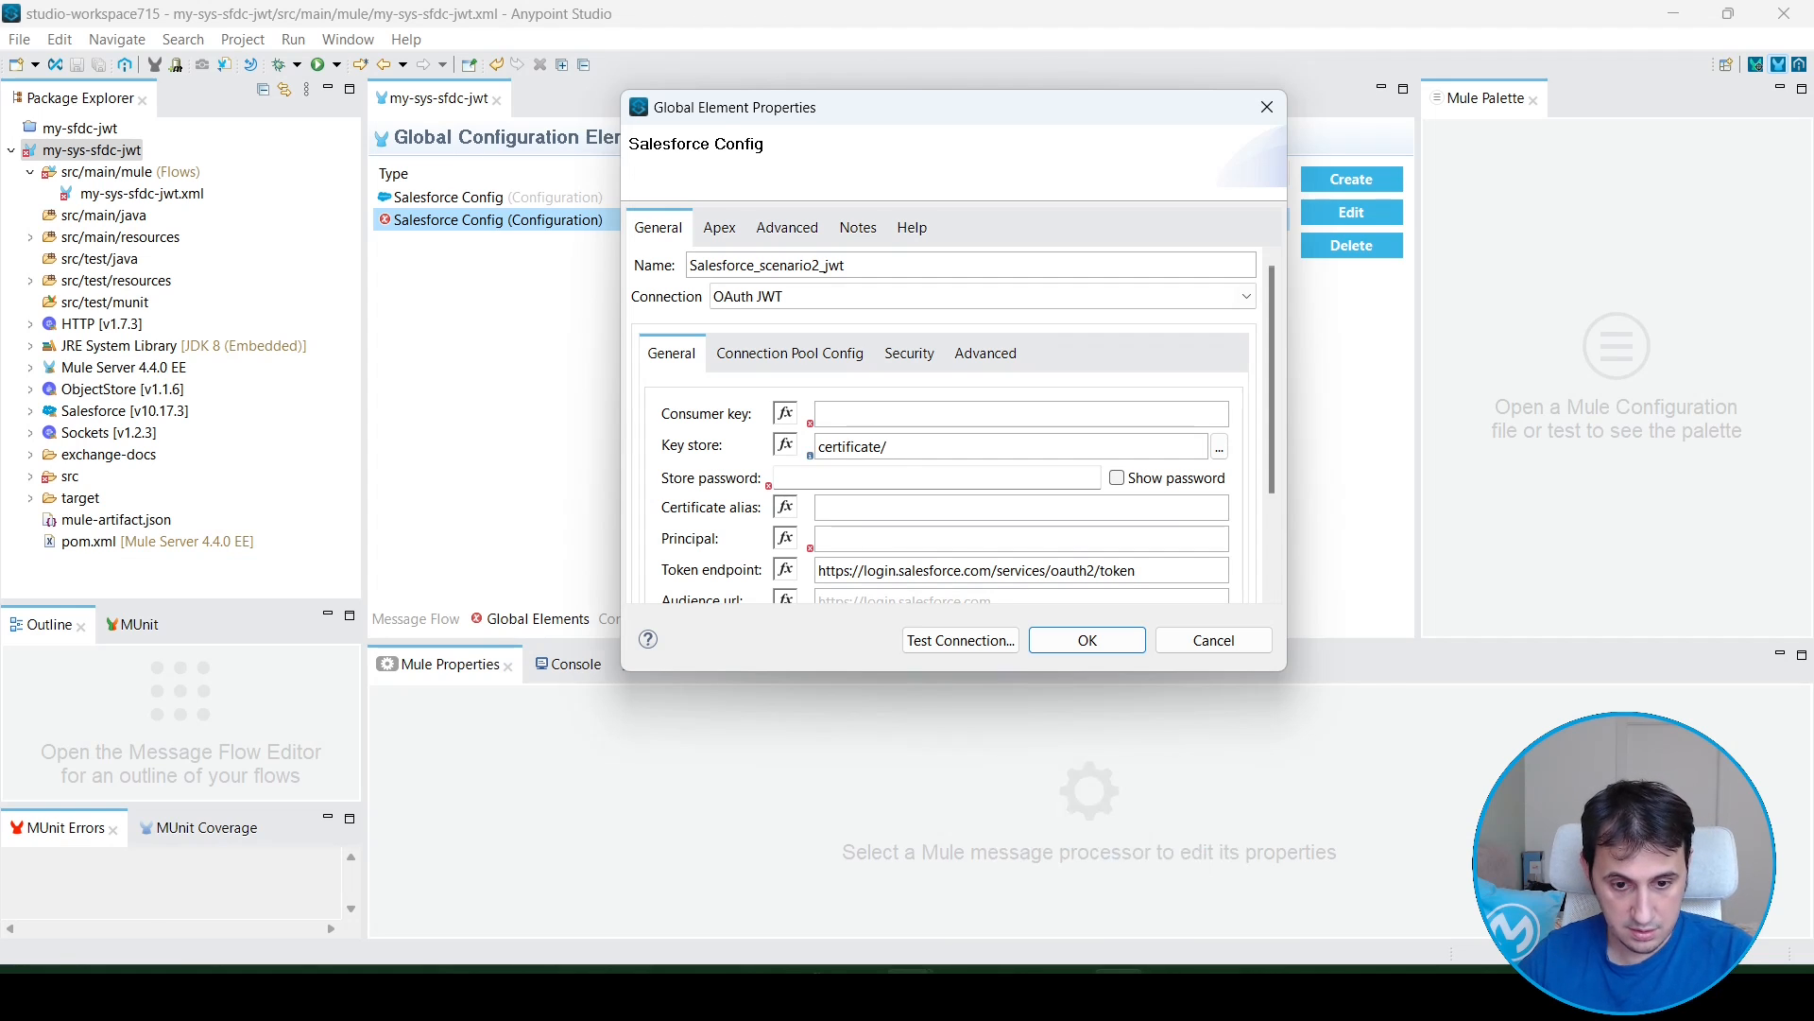
{"action": "left_click", "coordinate": [964, 994]}
{"action": "left_click", "coordinate": [1009, 871]}
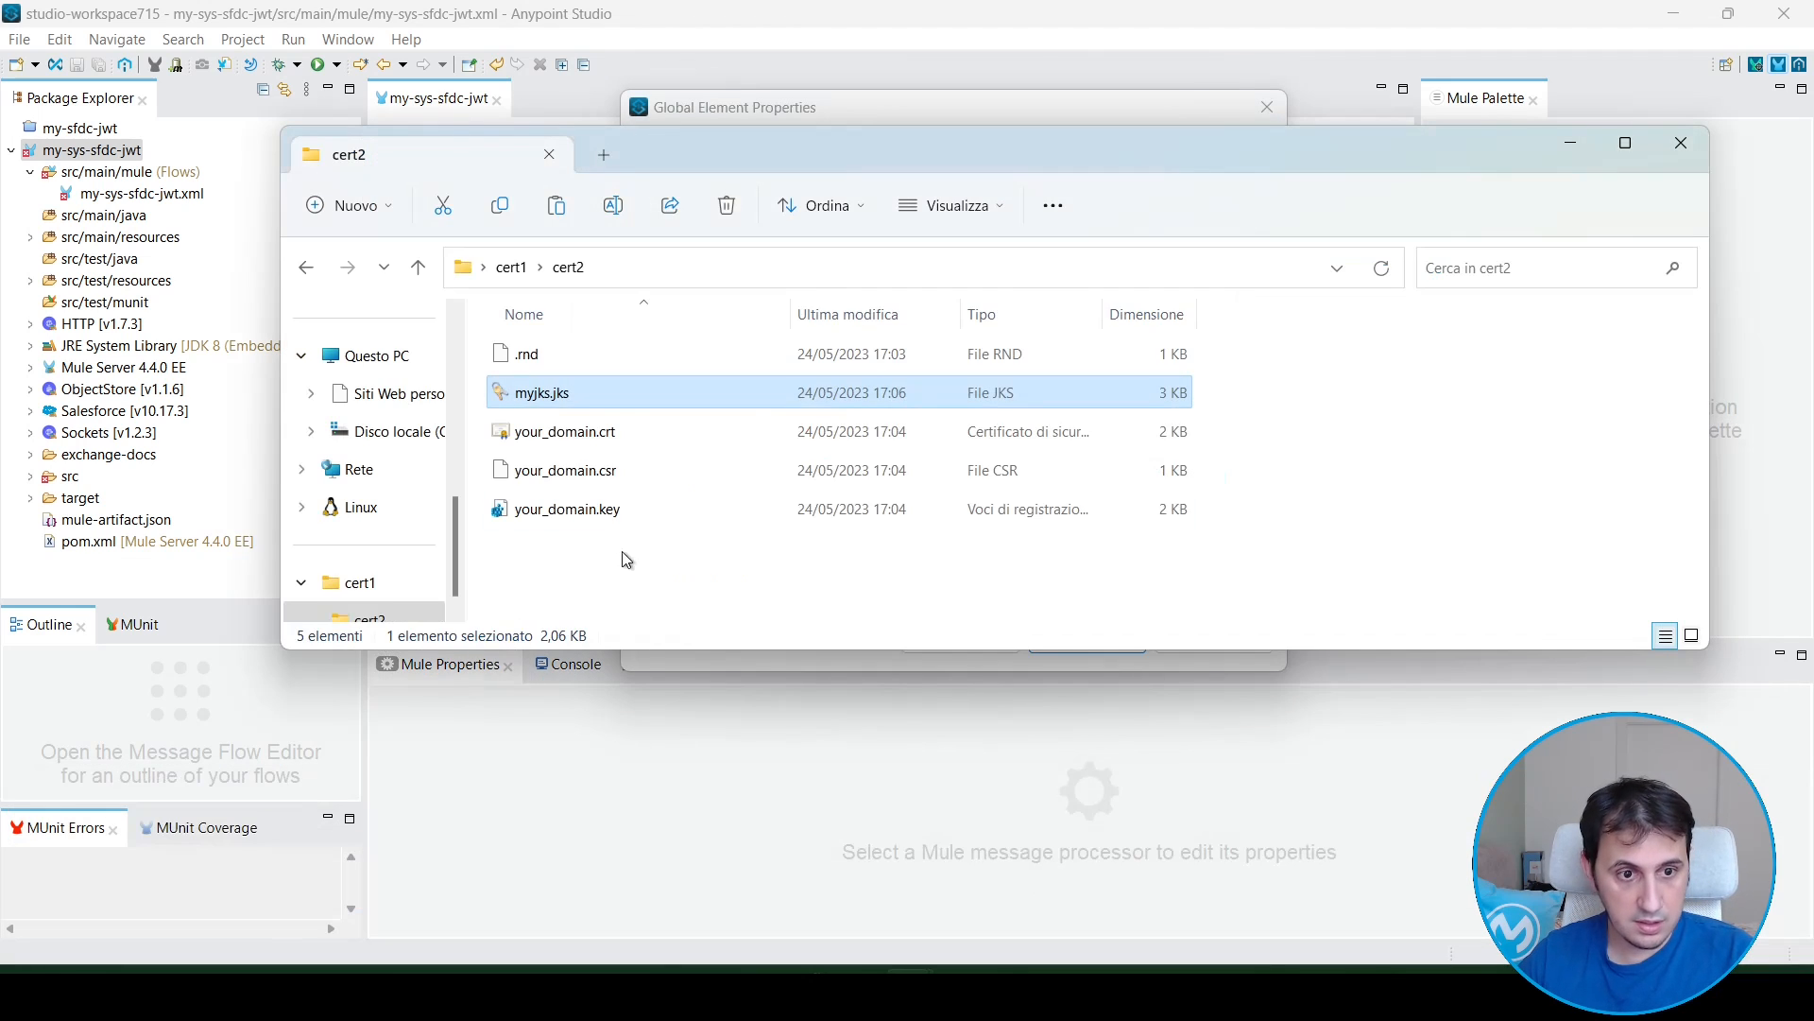
{"action": "key", "text": "F2"}
{"action": "left_click_drag", "start_coordinate": [576, 394], "coordinate": [536, 393]}
{"action": "left_click", "coordinate": [1571, 143]}
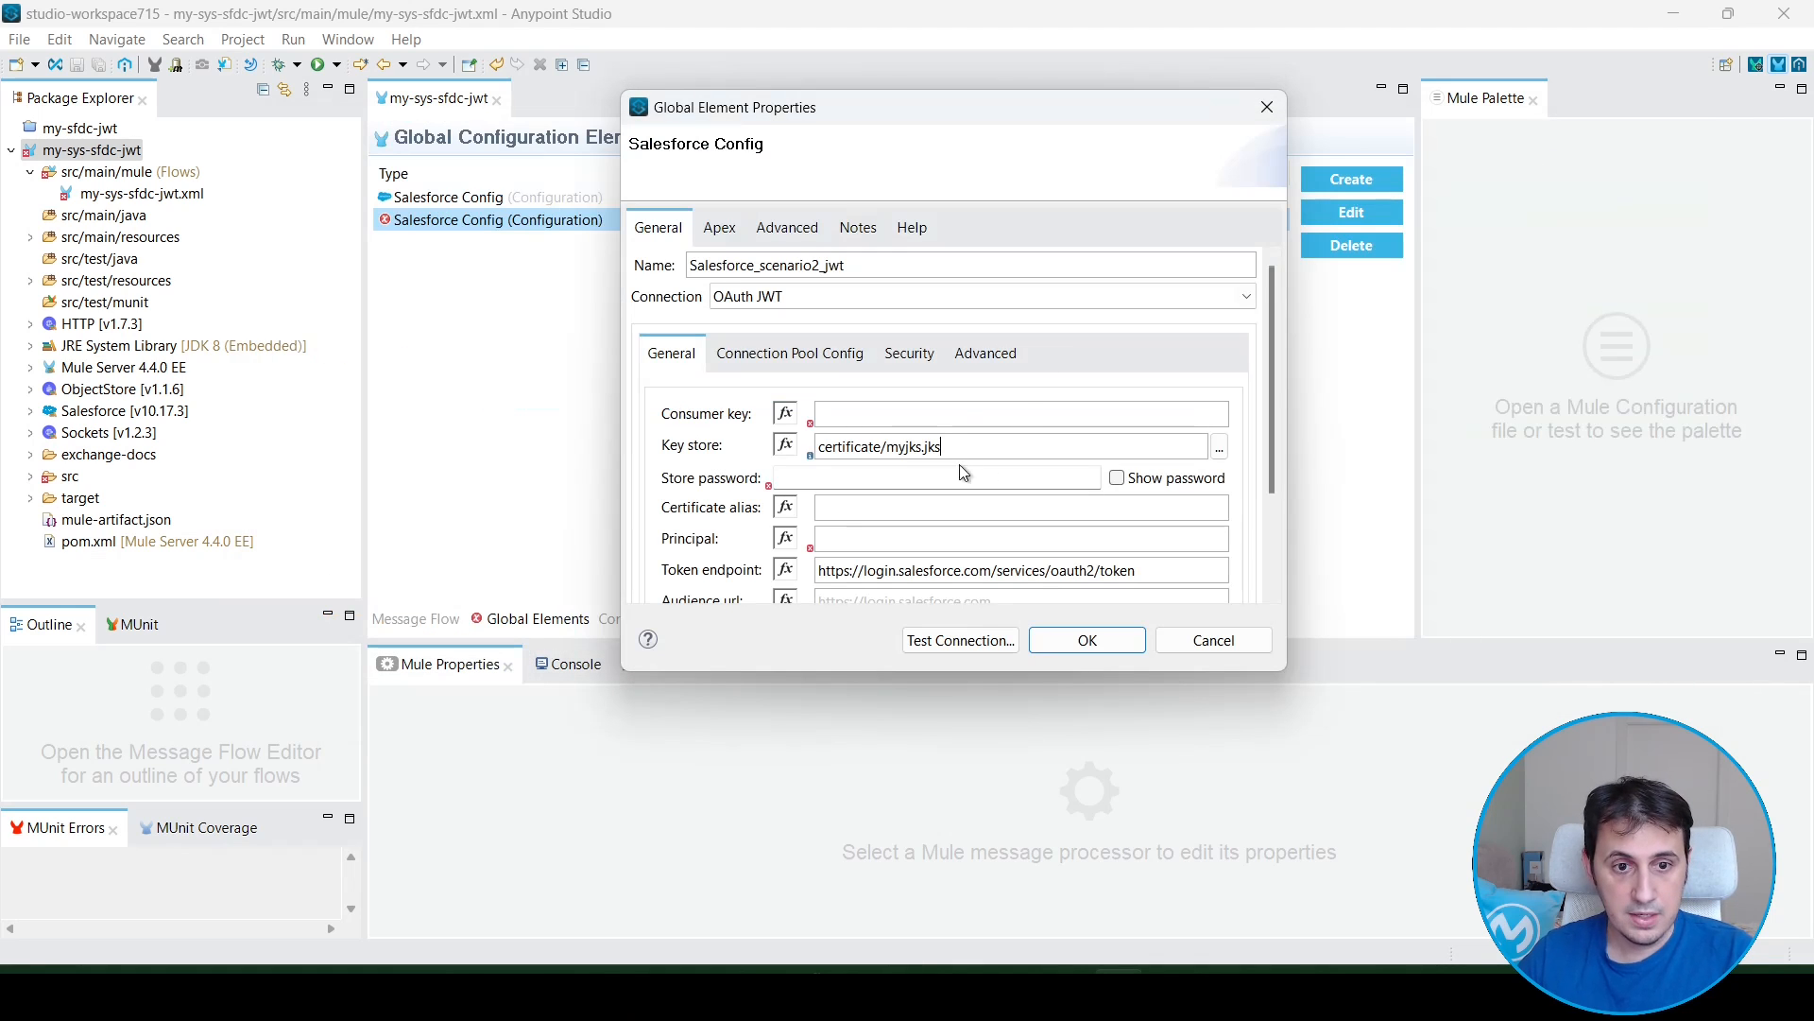
{"action": "left_click", "coordinate": [1107, 646]}
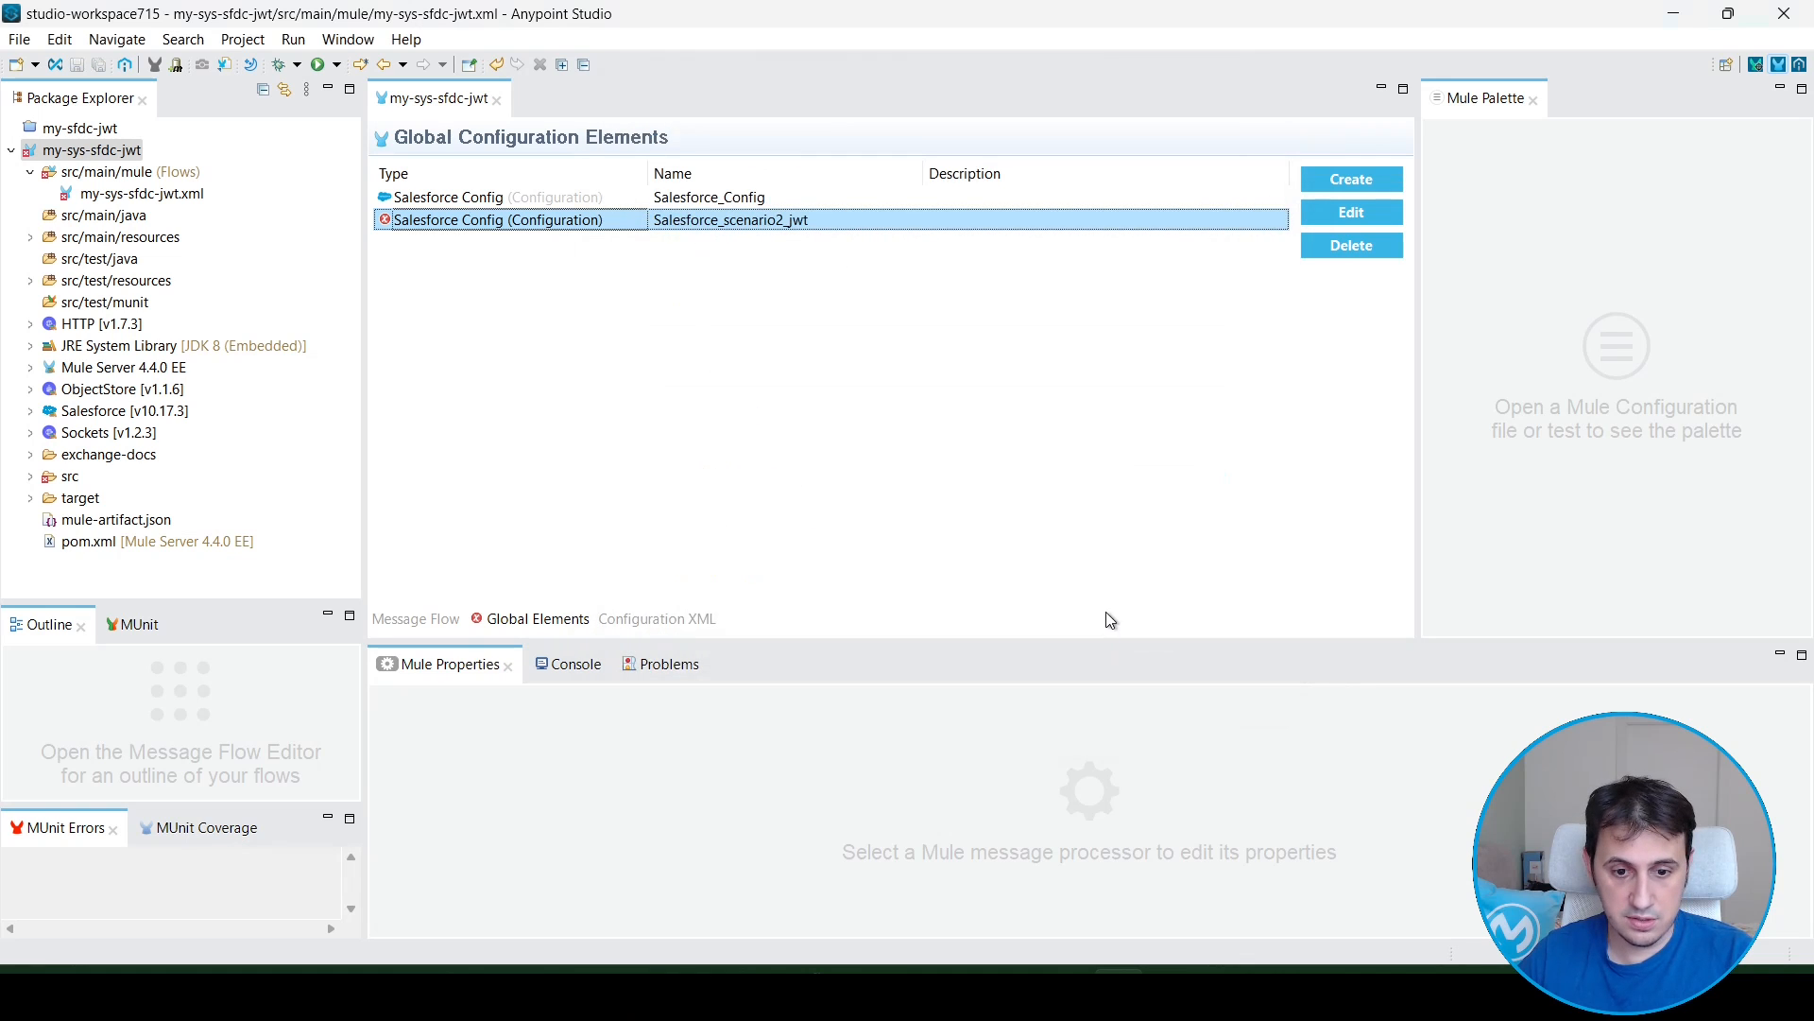
Attach cert2/your_domain.crt as the connected app's digital signature certificate.
{"action": "left_click", "coordinate": [808, 991]}
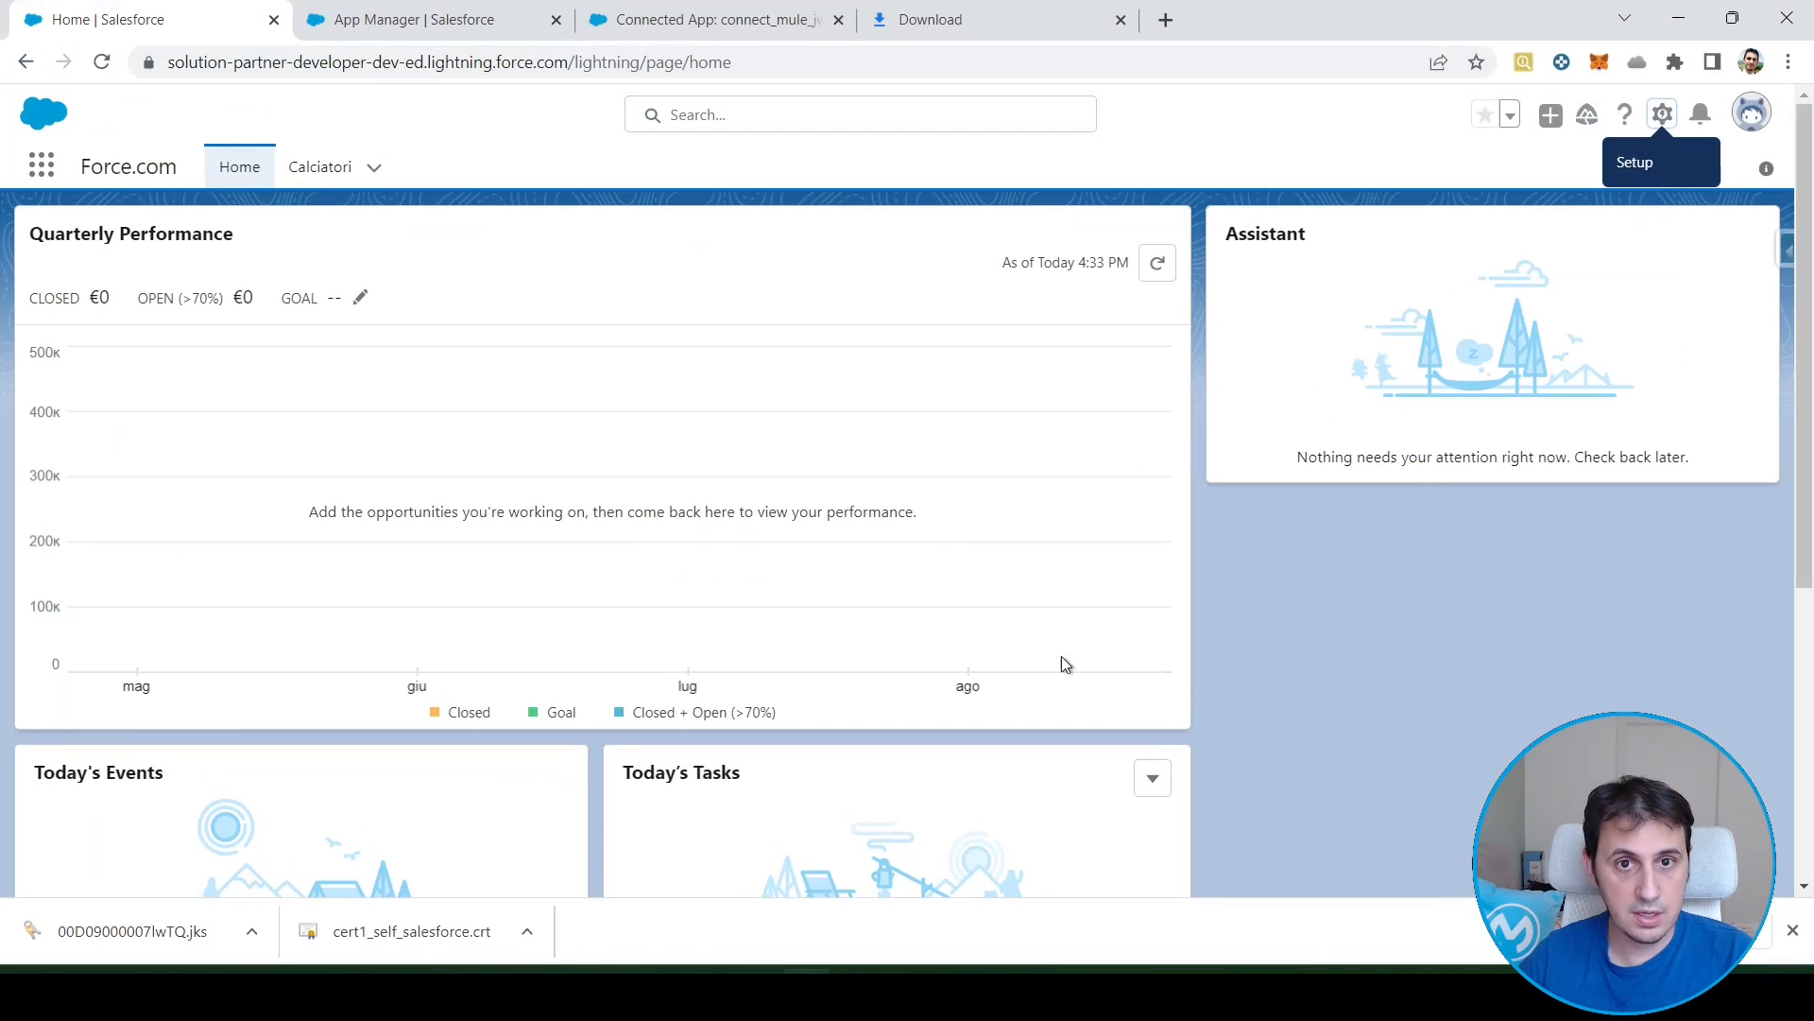
{"action": "left_click", "coordinate": [463, 23]}
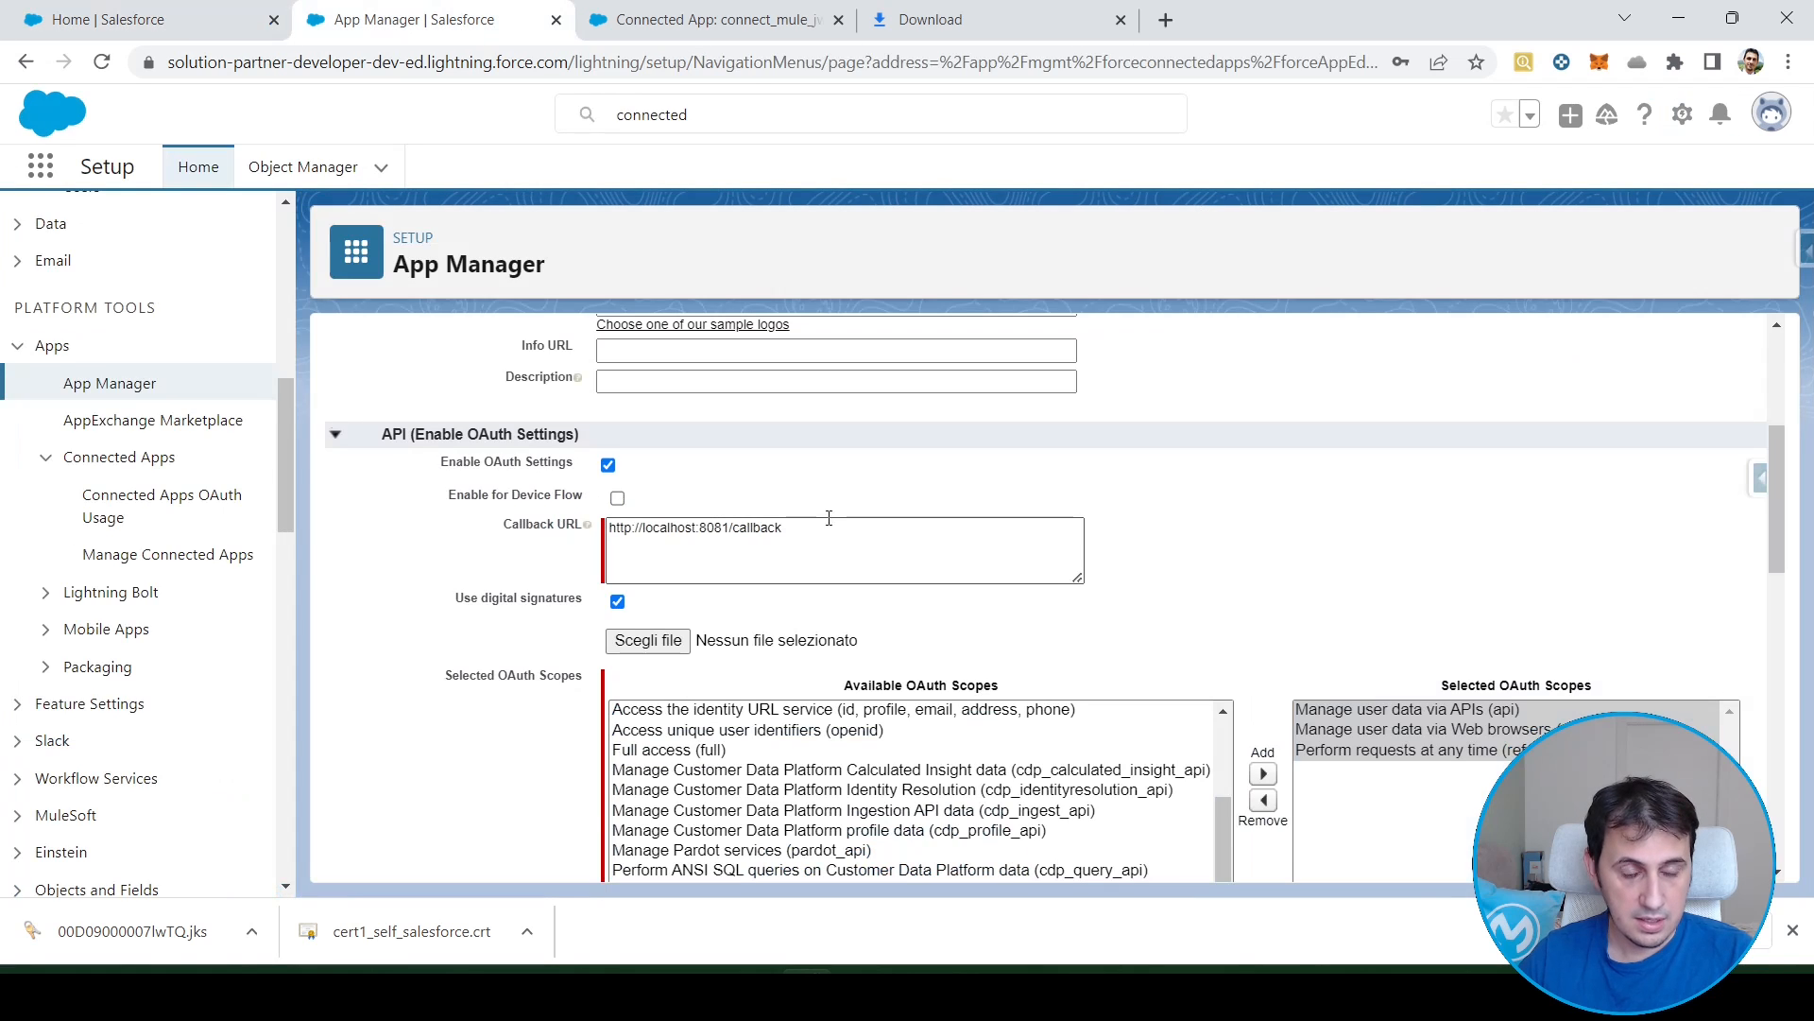
{"action": "scroll", "coordinate": [829, 518], "scroll_direction": "up", "scroll_amount": 4}
{"action": "scroll", "coordinate": [753, 505], "scroll_direction": "down", "scroll_amount": 4}
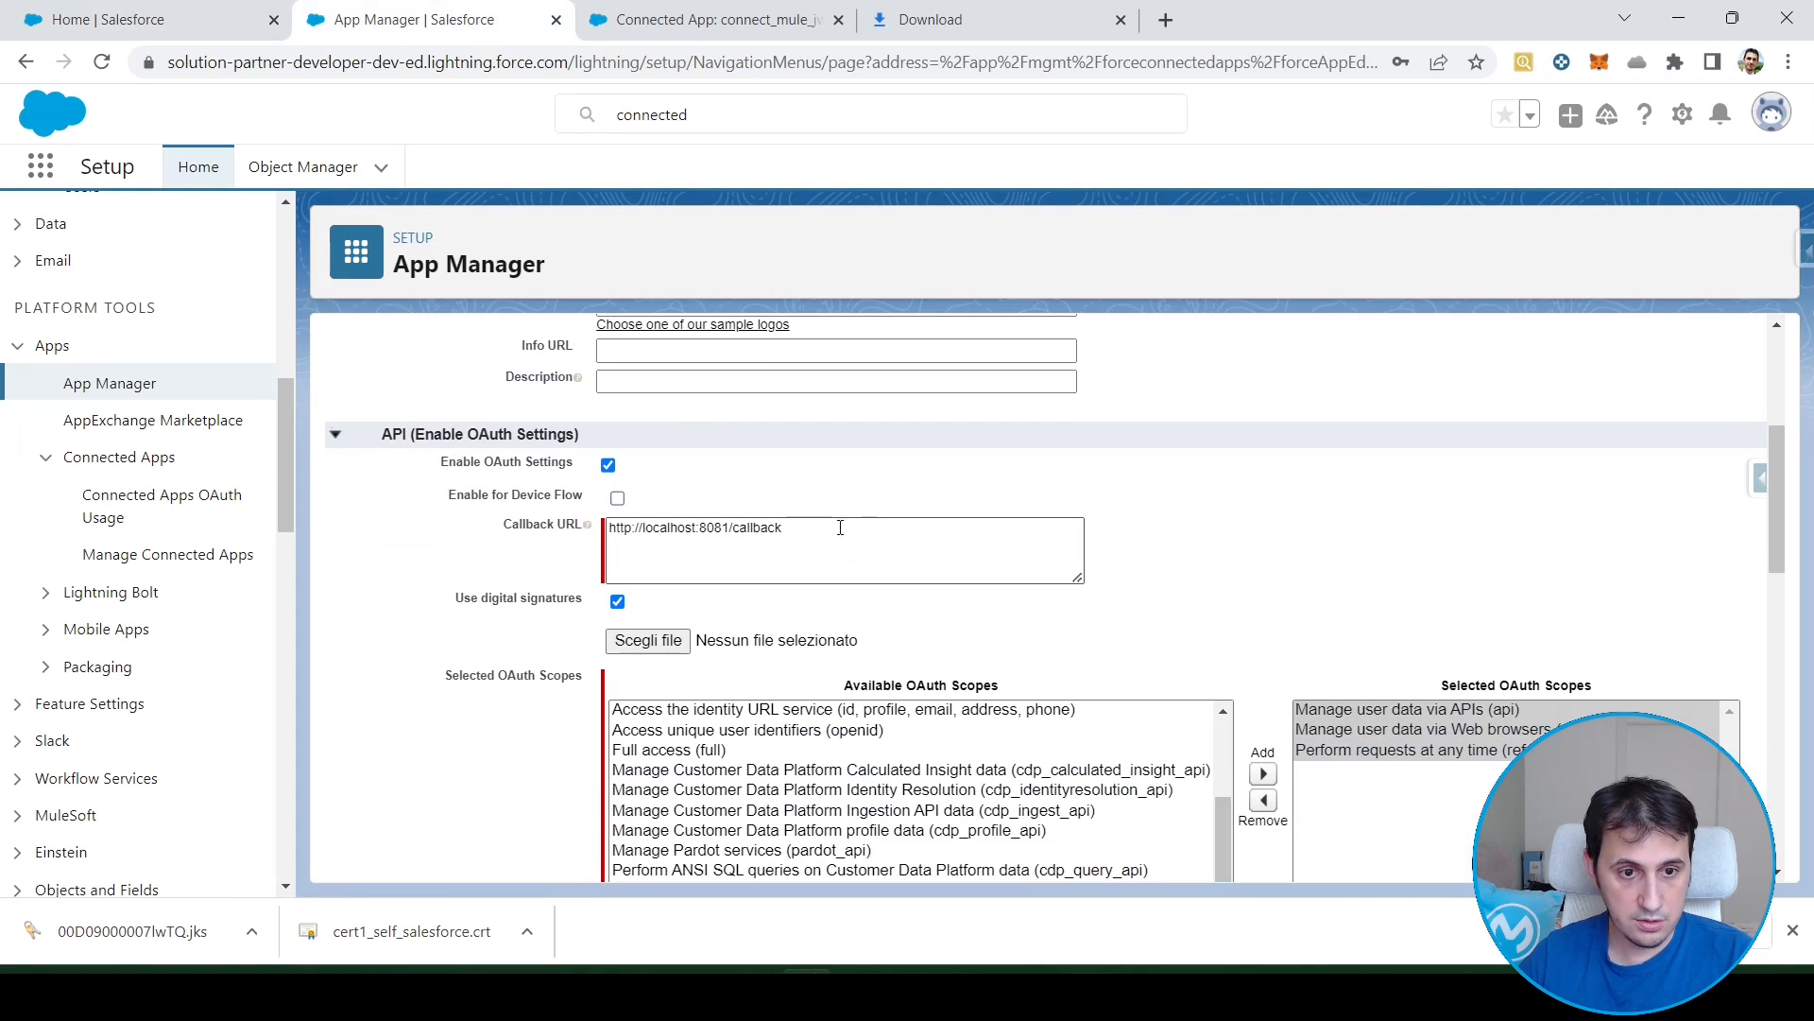
{"action": "left_click", "coordinate": [664, 642]}
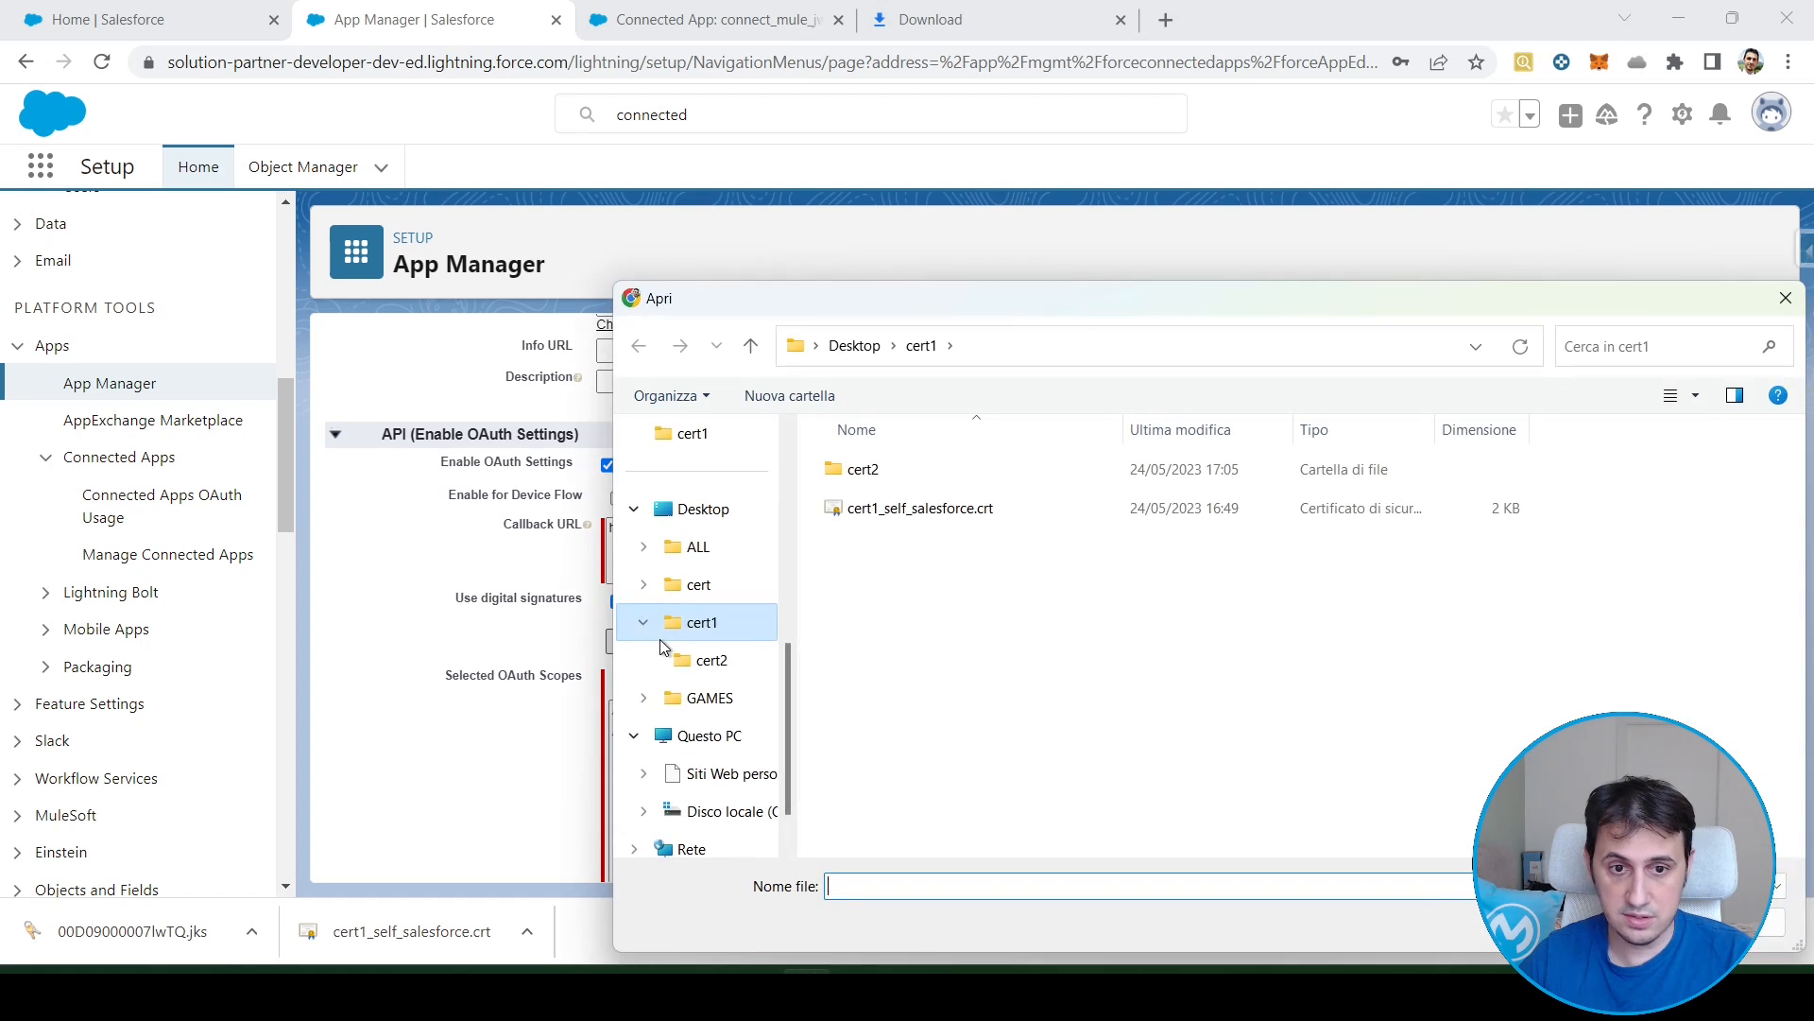
{"action": "double_click", "coordinate": [865, 475]}
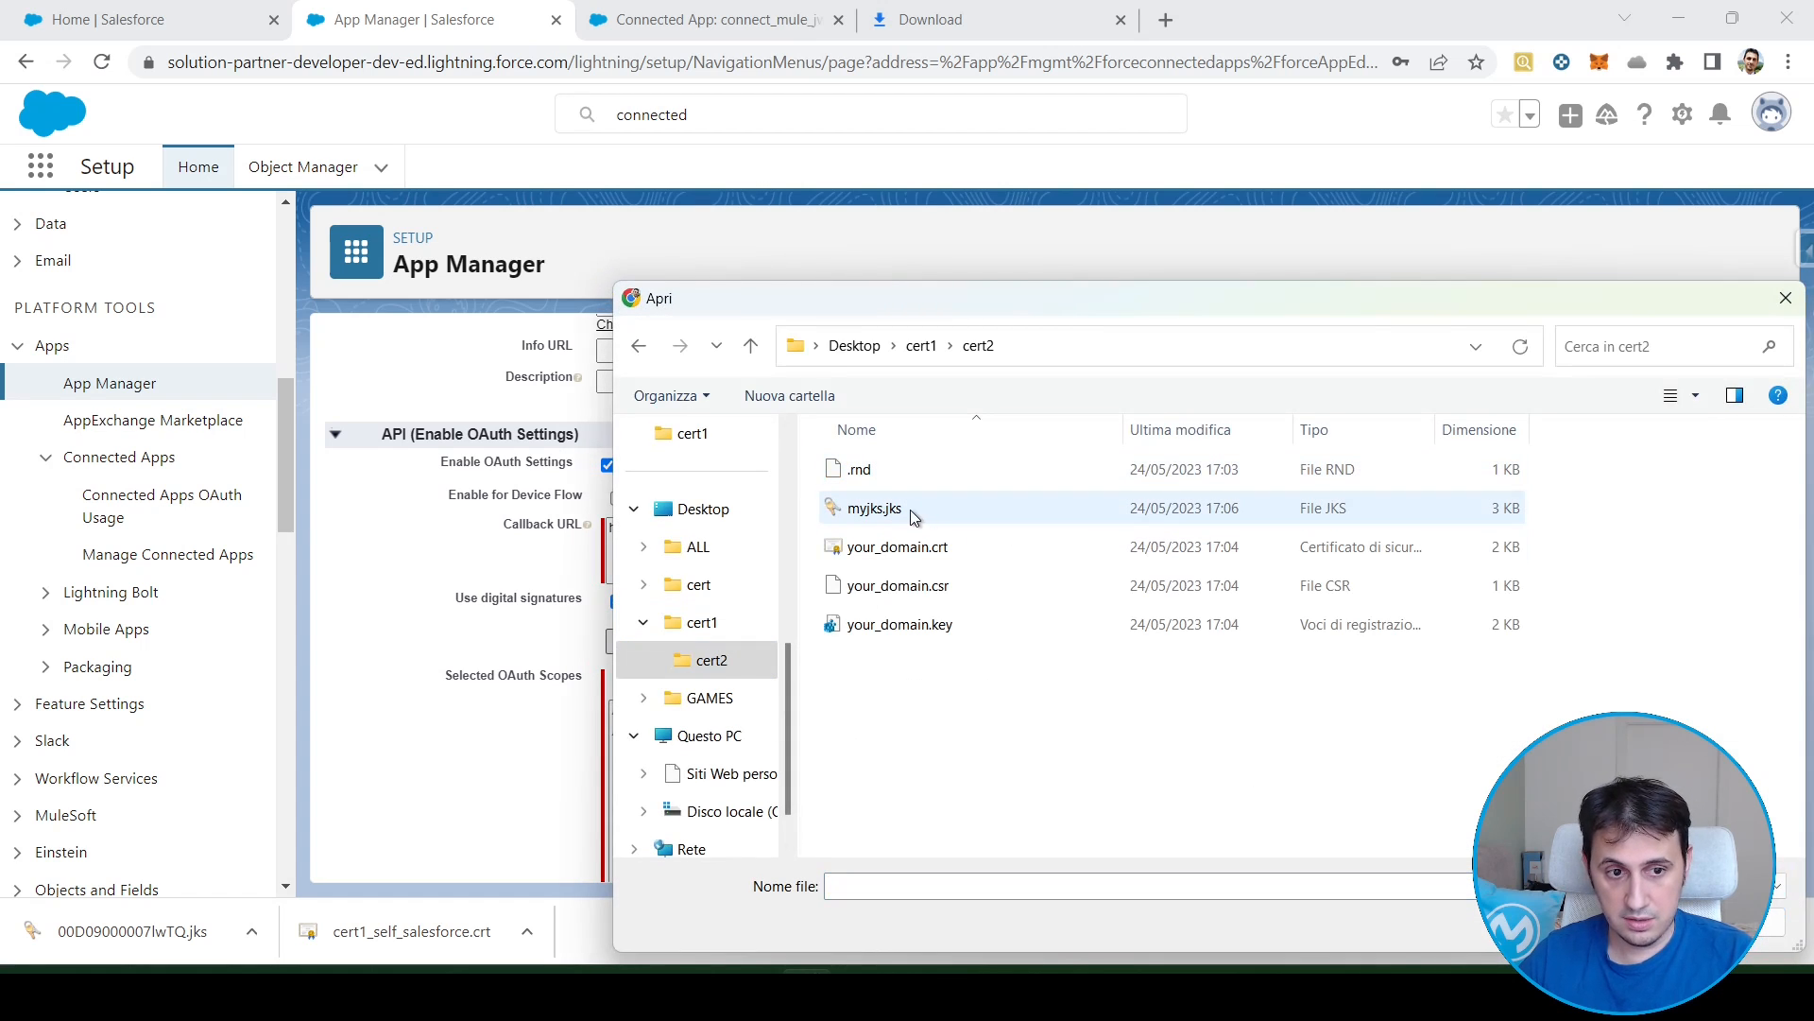
{"action": "left_click_drag", "start_coordinate": [932, 299], "coordinate": [1270, 310]}
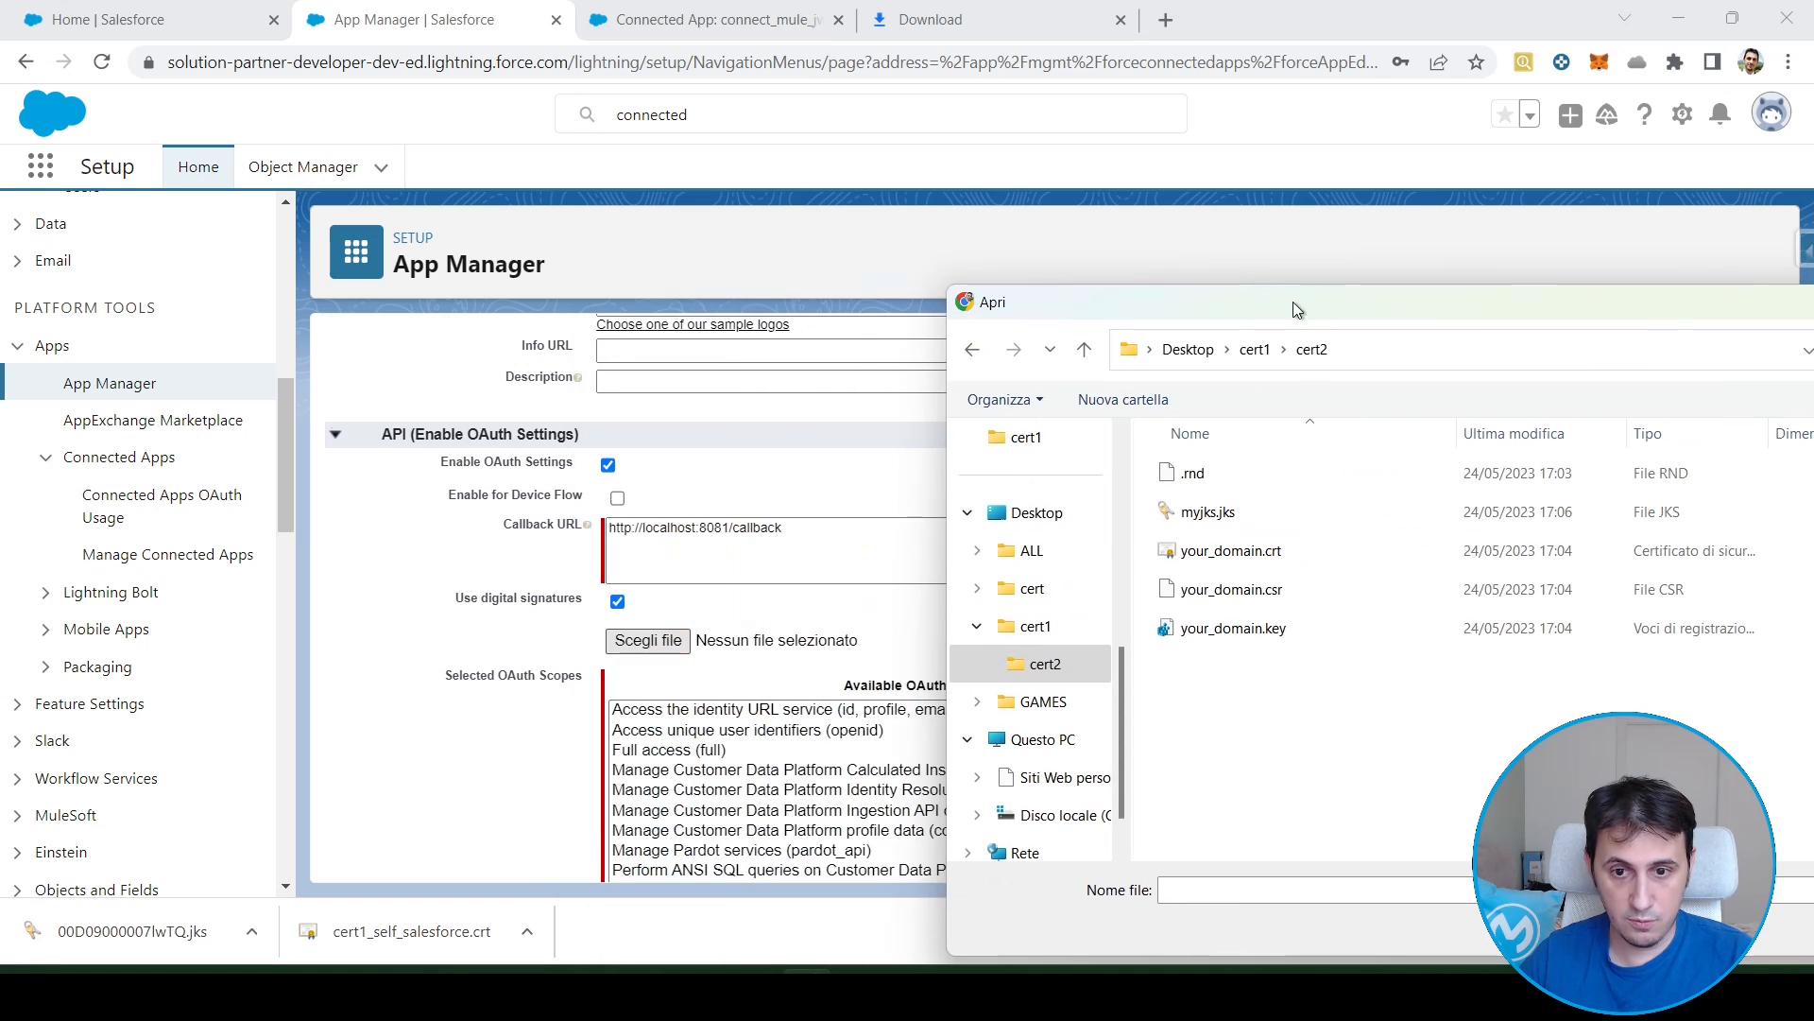
{"action": "left_click", "coordinate": [1261, 555]}
{"action": "left_click_drag", "start_coordinate": [1340, 299], "coordinate": [1060, 168]}
{"action": "double_click", "coordinate": [930, 421]}
Save the mulesoft_scenario_2 connected app and continue to Manage Connected Apps.
{"action": "scroll", "coordinate": [1267, 594], "scroll_direction": "down", "scroll_amount": 10}
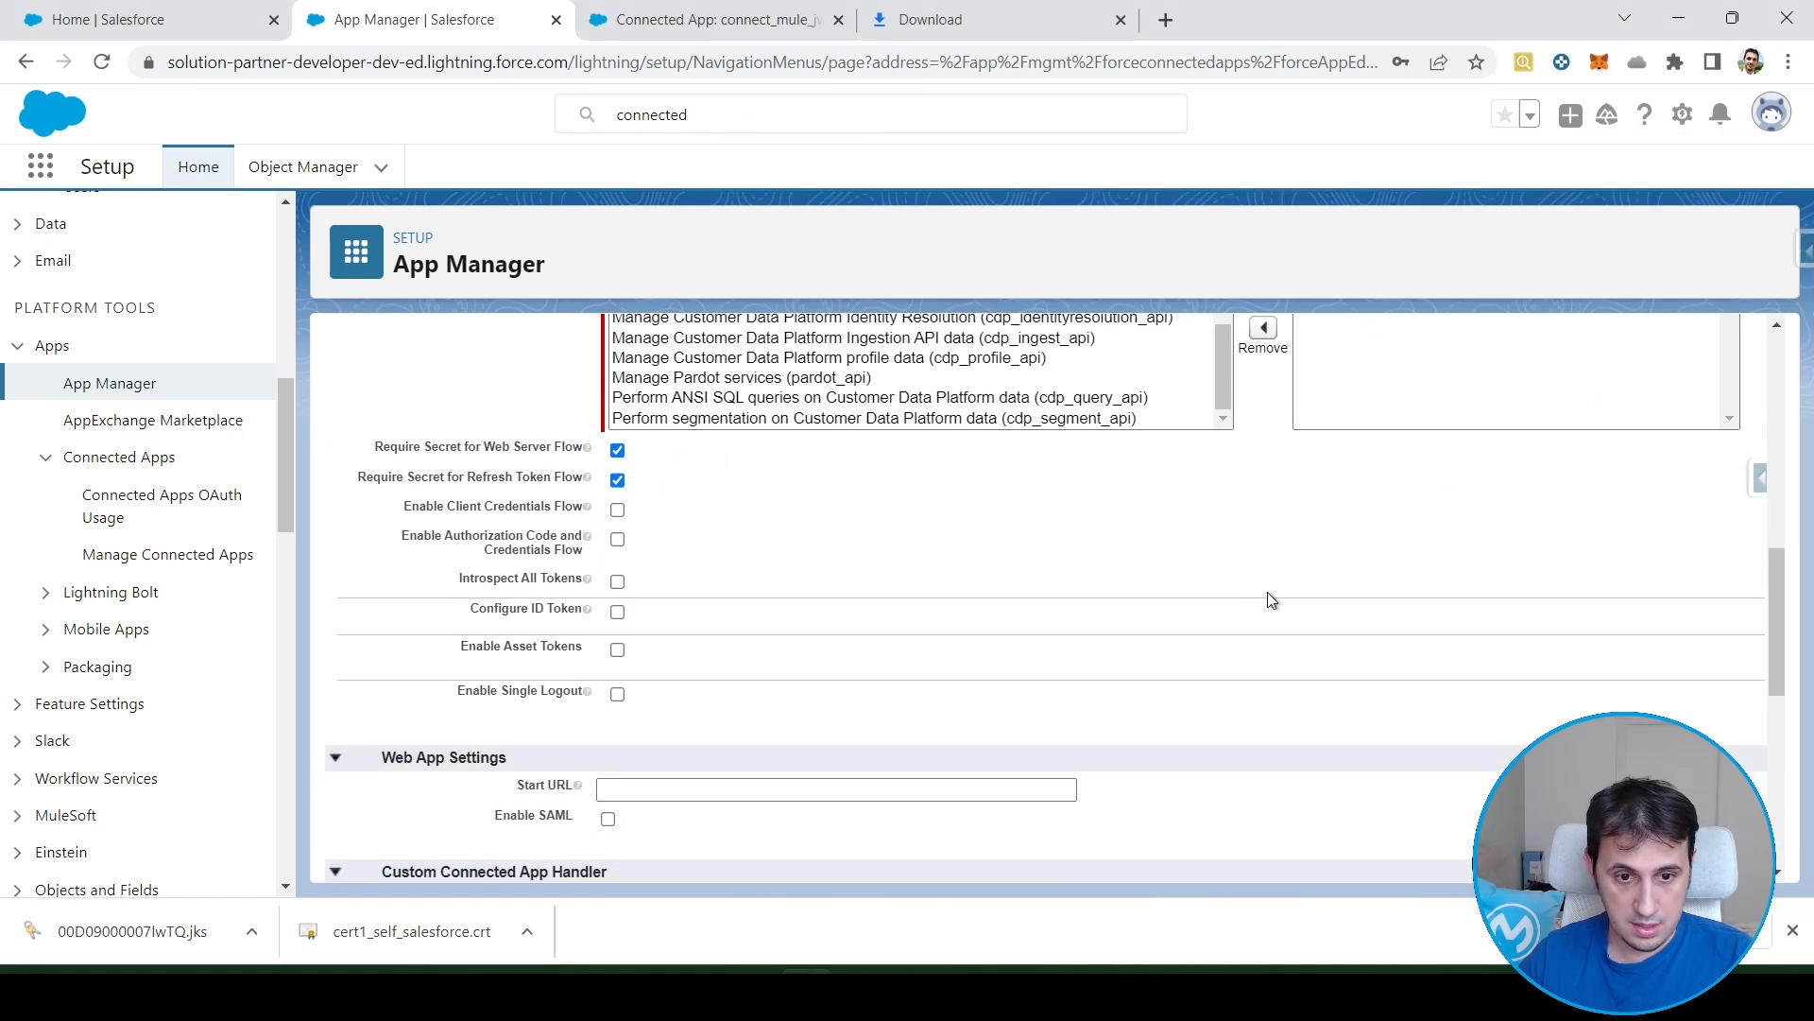
{"action": "scroll", "coordinate": [1262, 591], "scroll_direction": "down", "scroll_amount": 2}
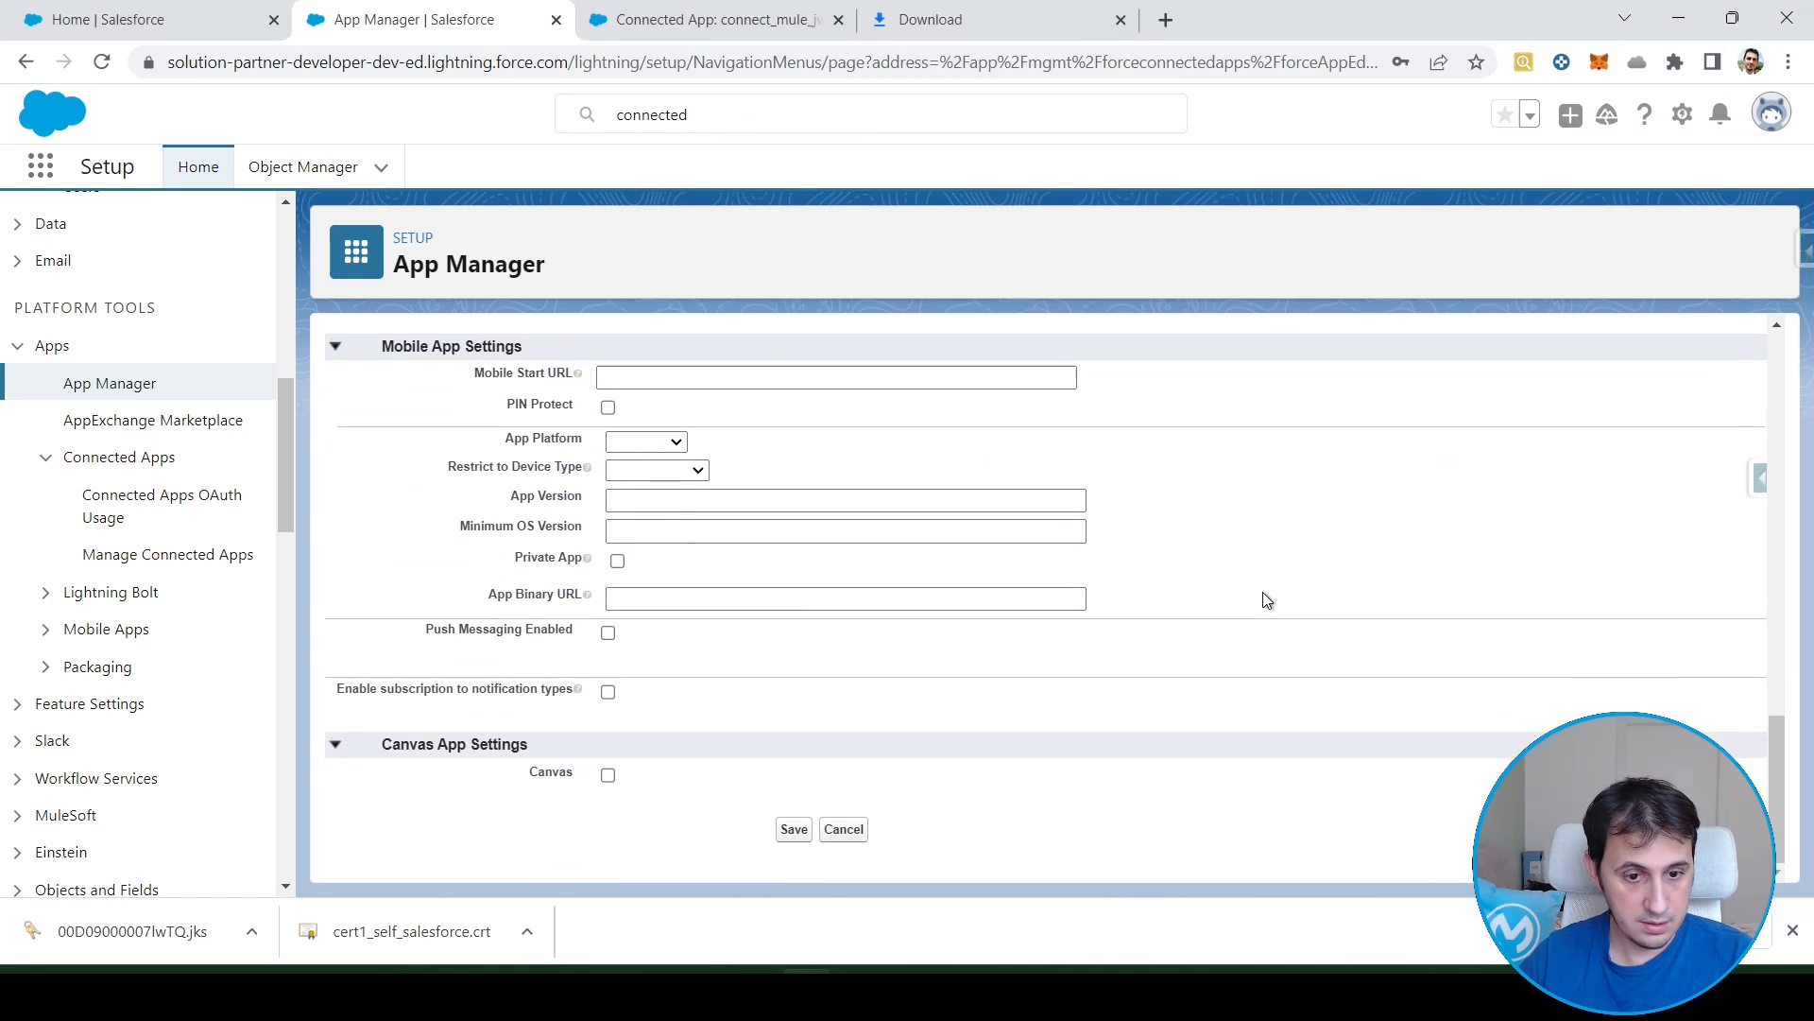
{"action": "left_click", "coordinate": [792, 822]}
{"action": "left_click", "coordinate": [813, 416]}
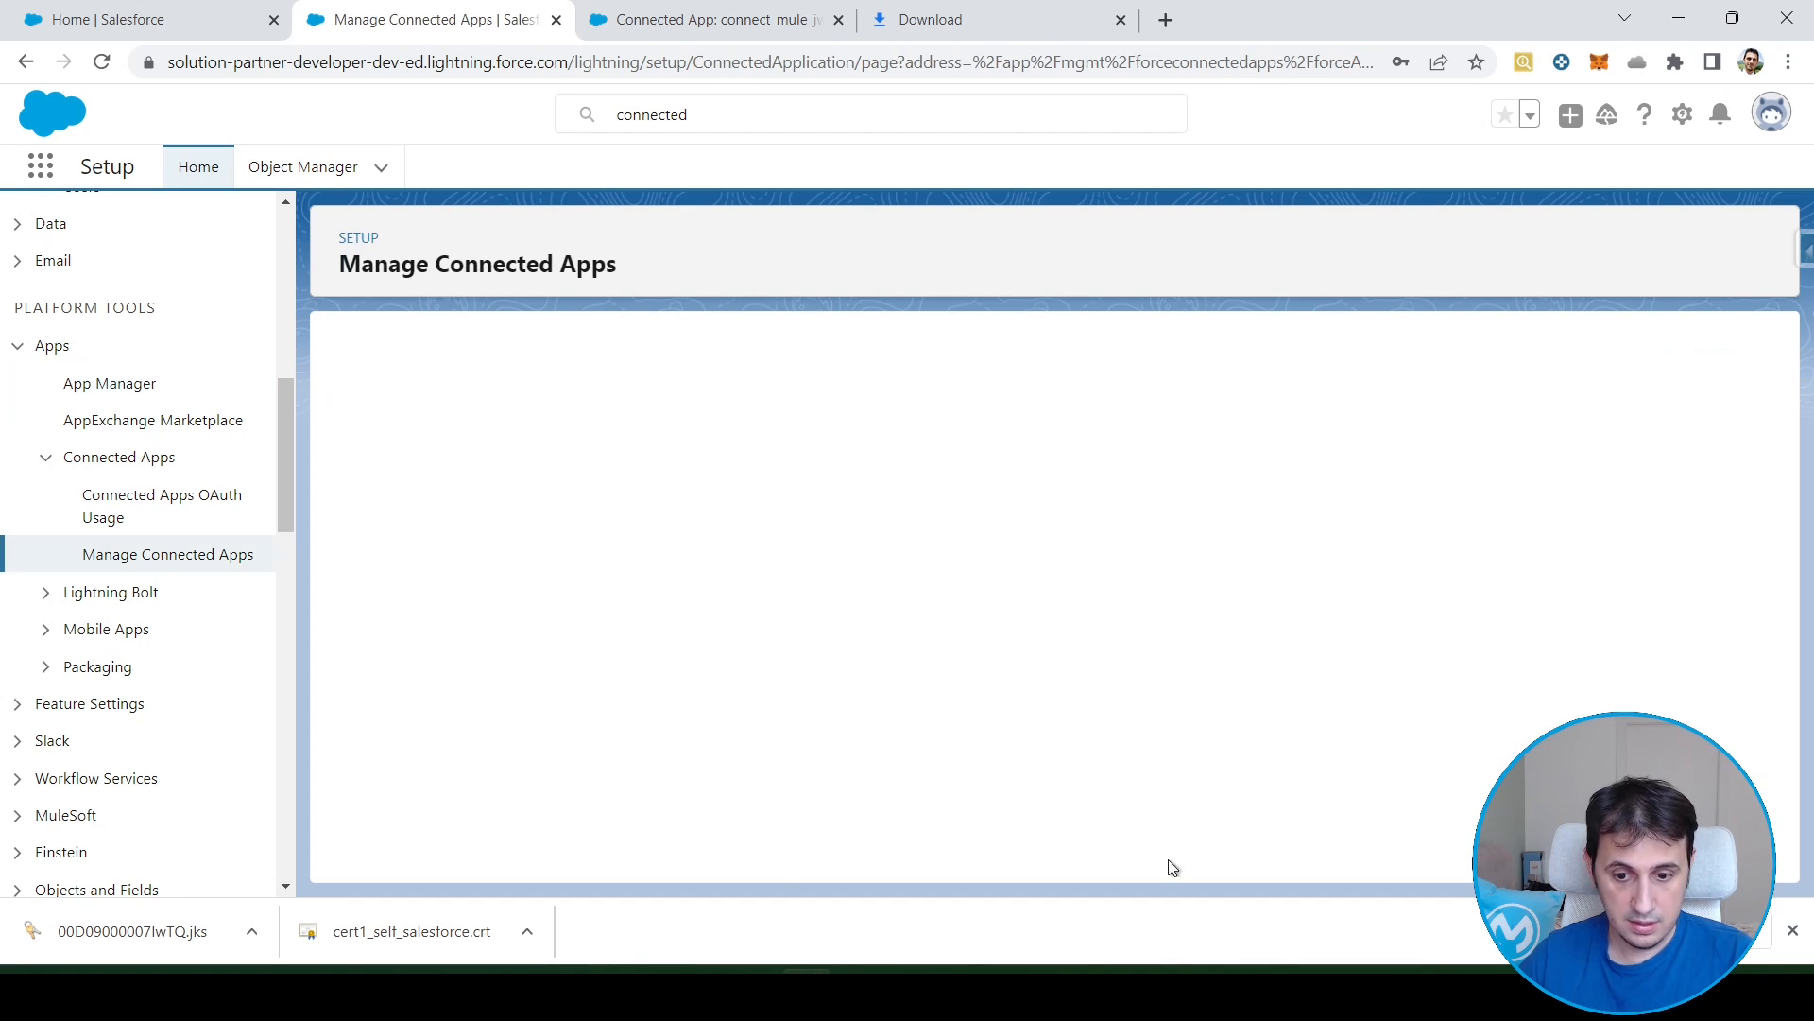
Pass the verification-code check and copy mulesoft_scenario_2's consumer key.
{"action": "mouse_move", "coordinate": [1118, 993]}
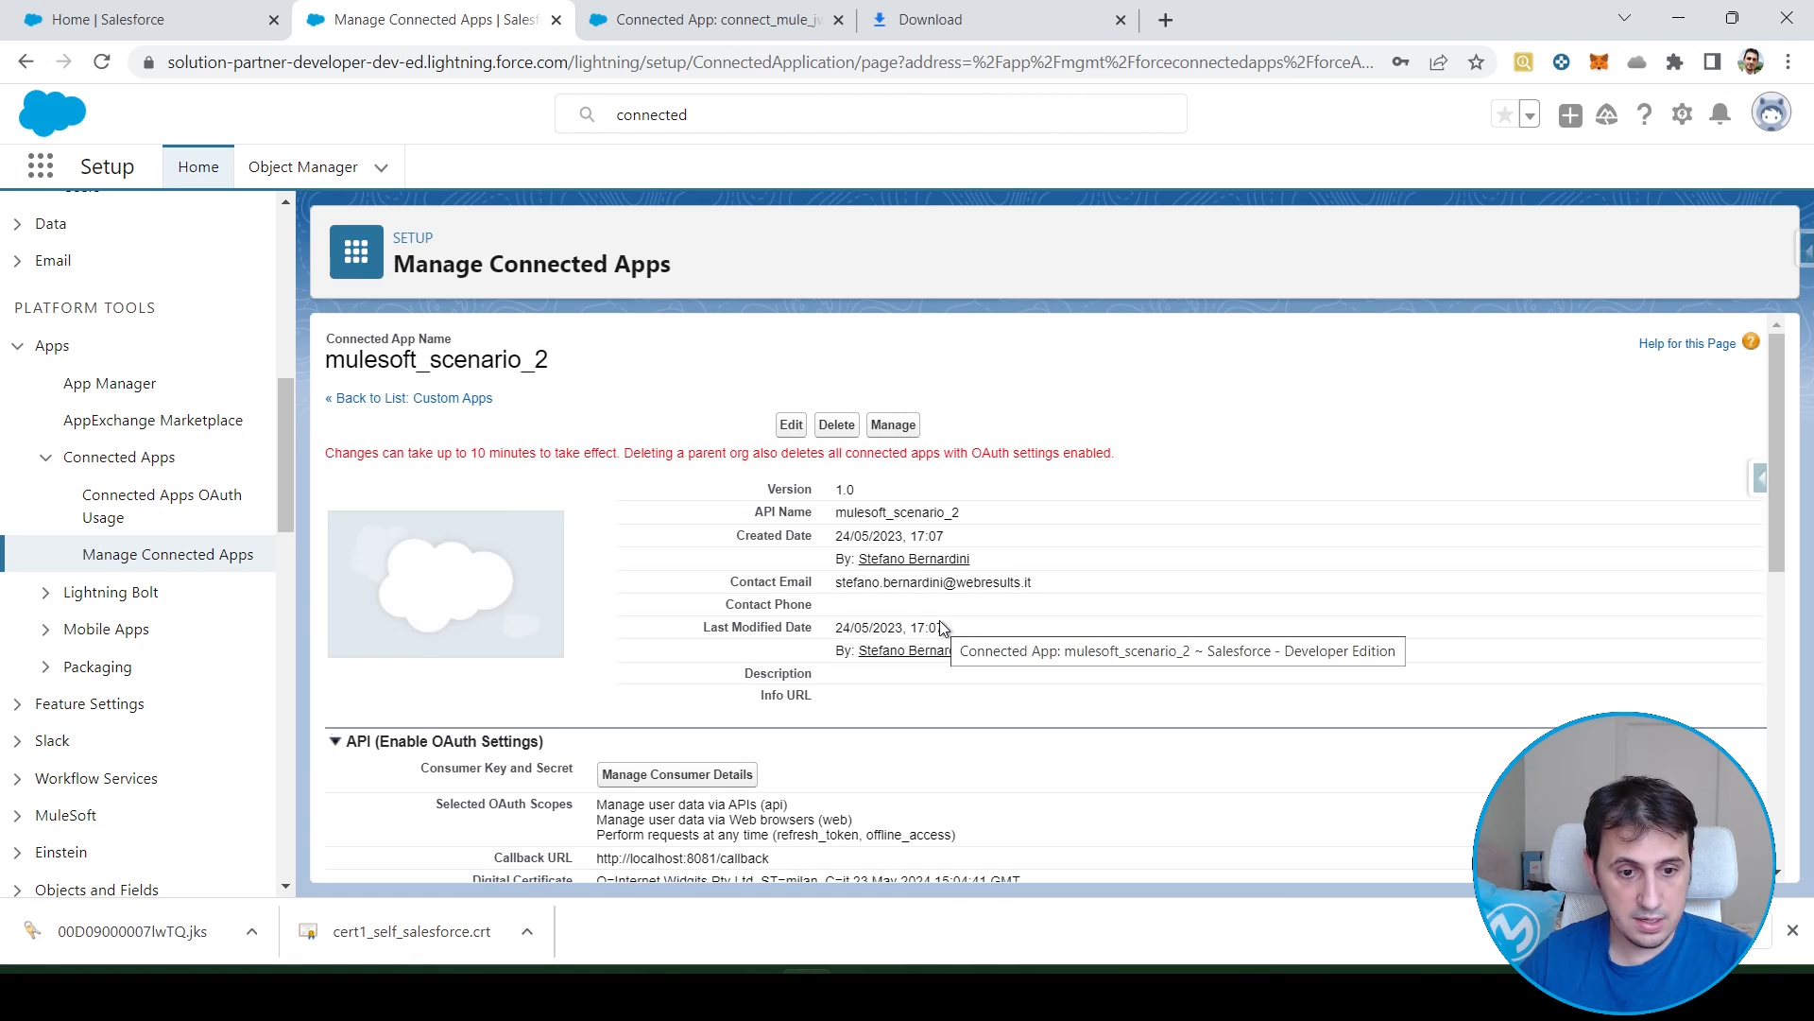
{"action": "scroll", "coordinate": [942, 628], "scroll_direction": "down", "scroll_amount": 2}
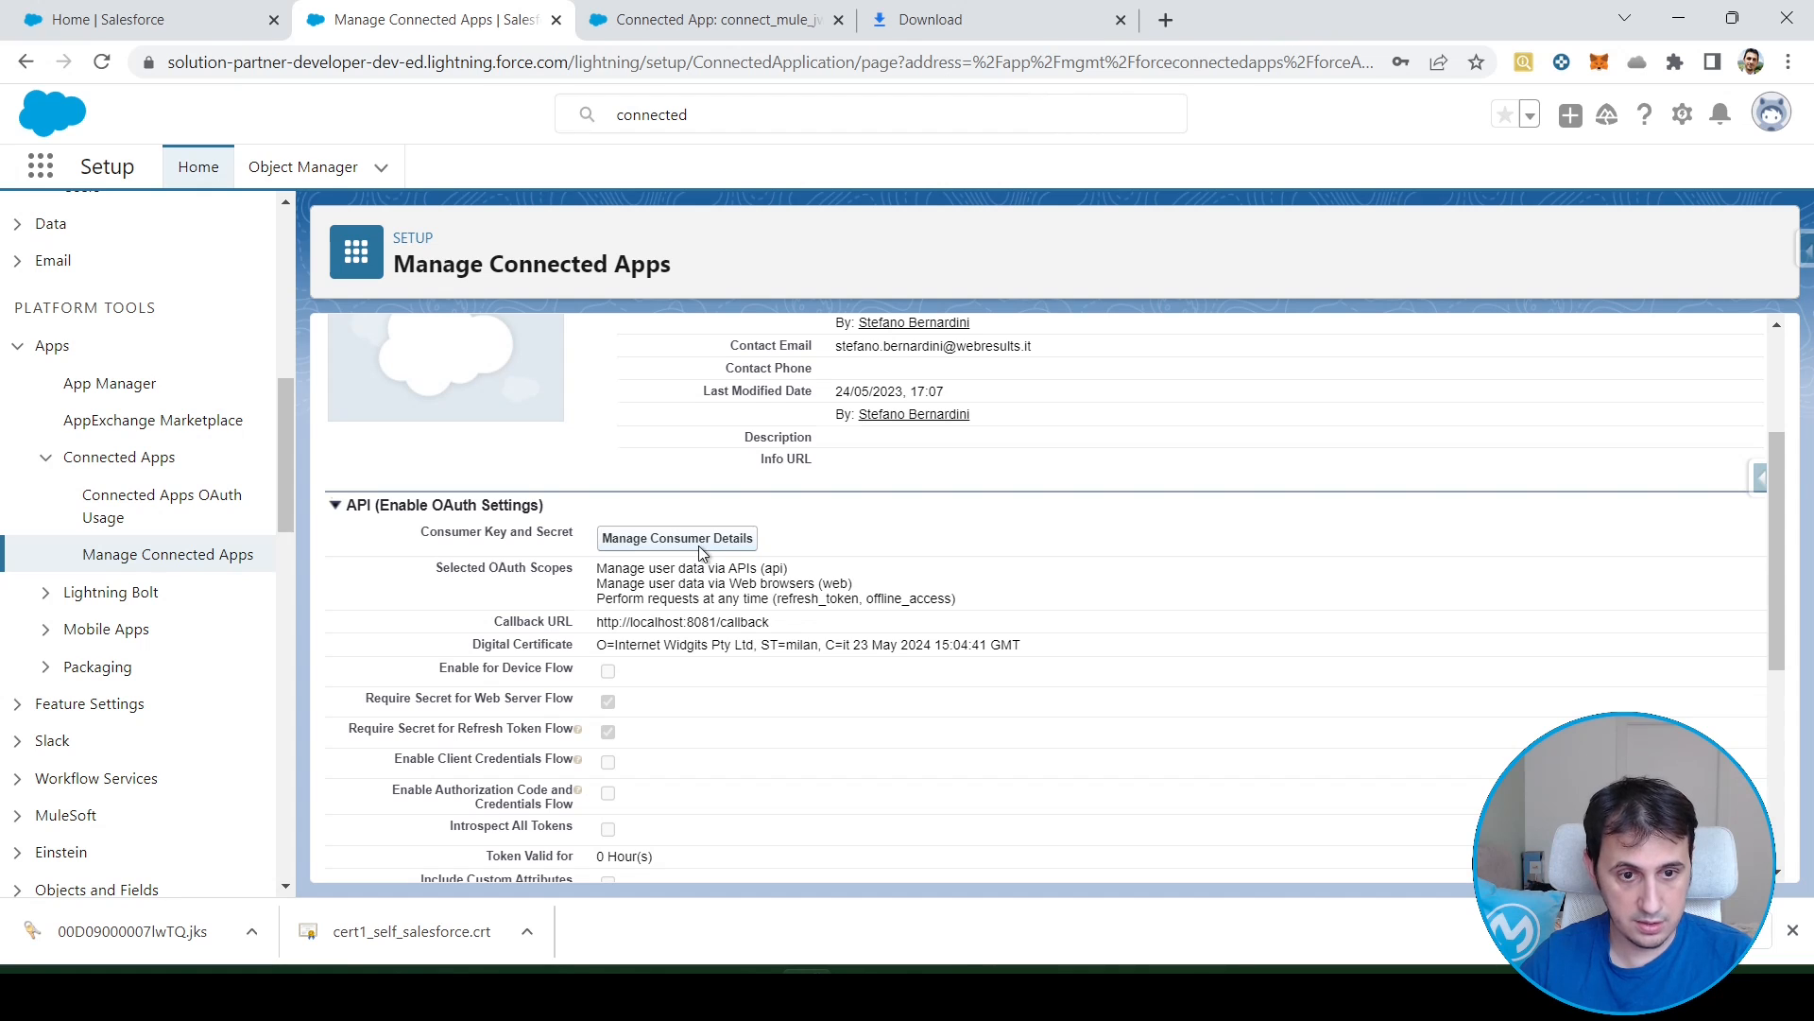
{"action": "left_click", "coordinate": [700, 546]}
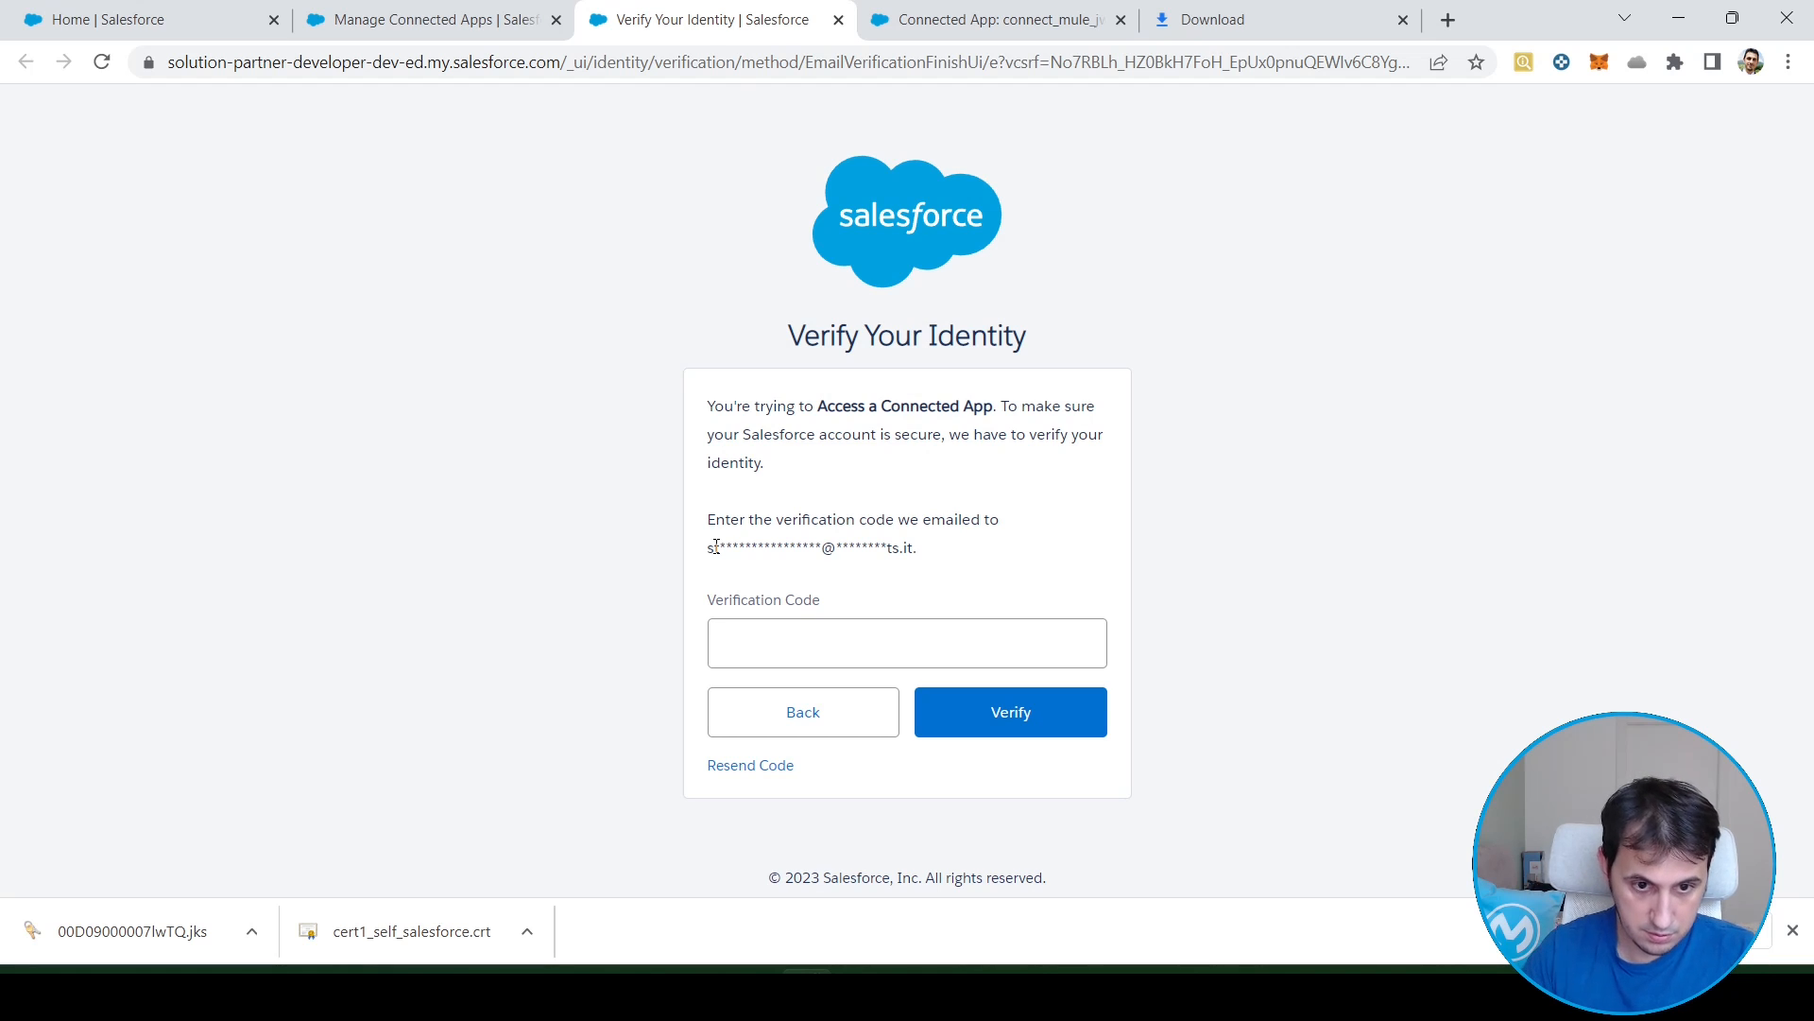
{"action": "left_click", "coordinate": [1001, 639]}
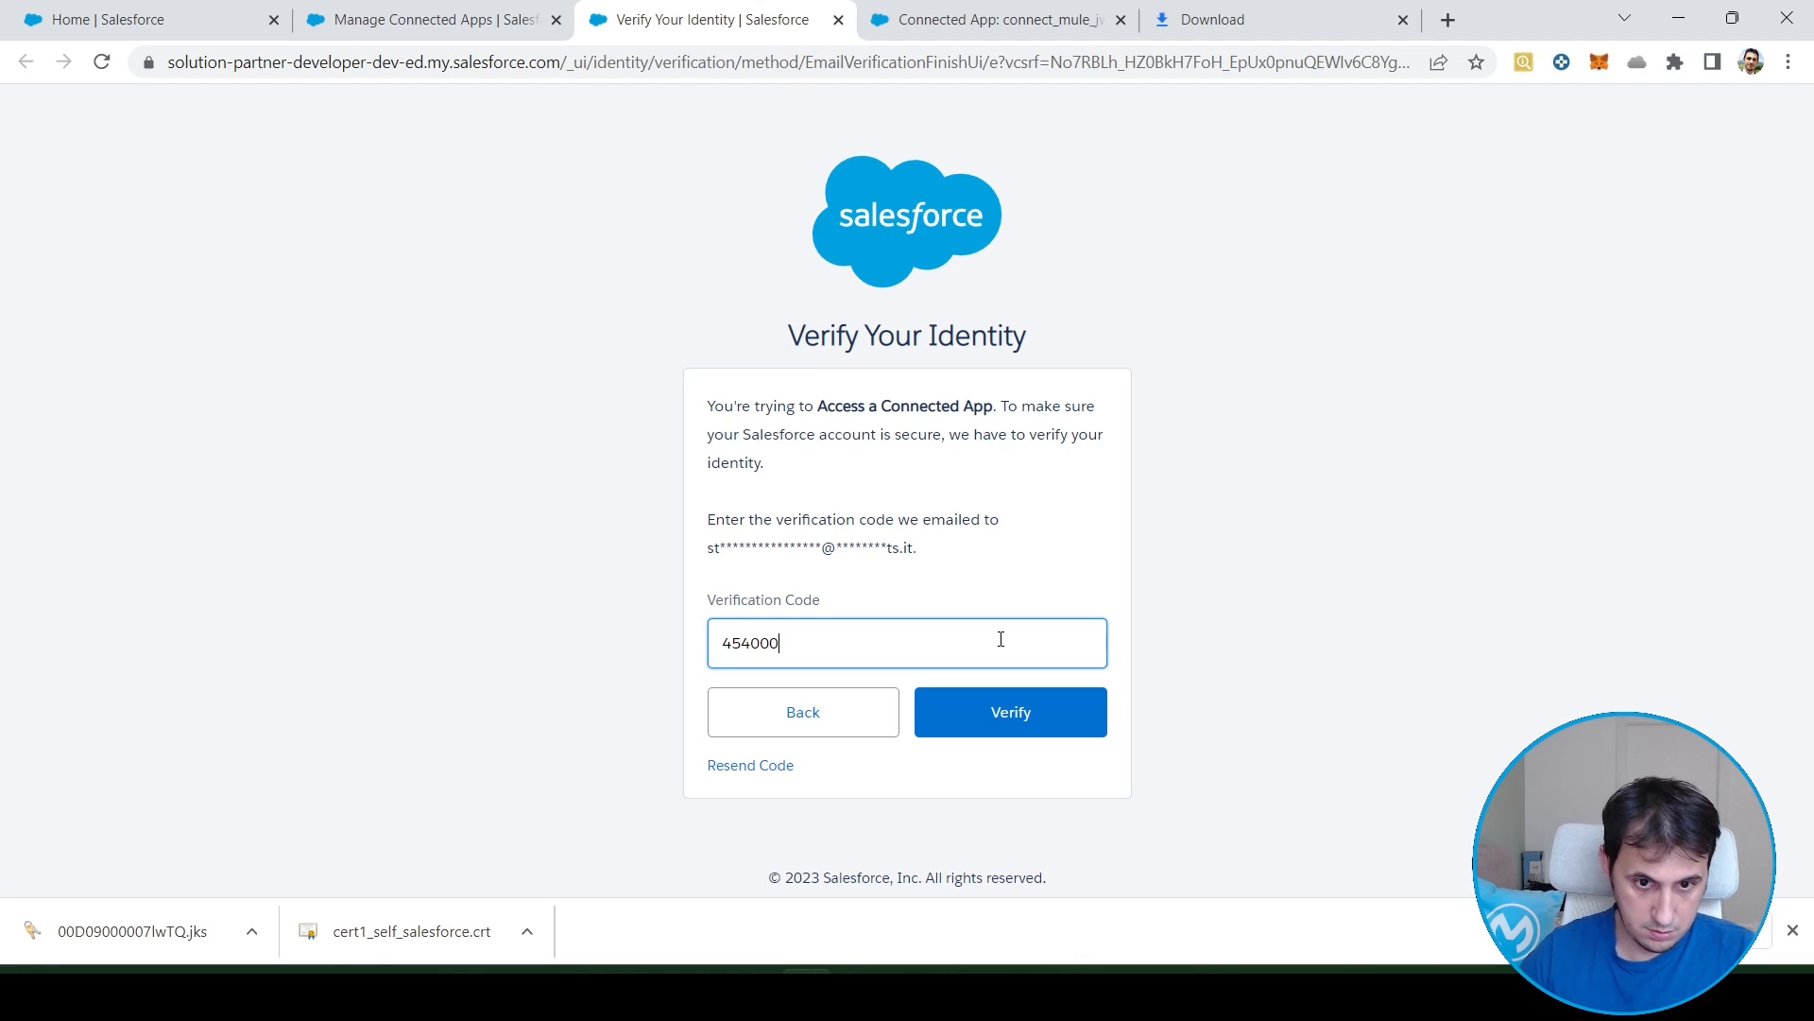
{"action": "left_click", "coordinate": [1049, 713]}
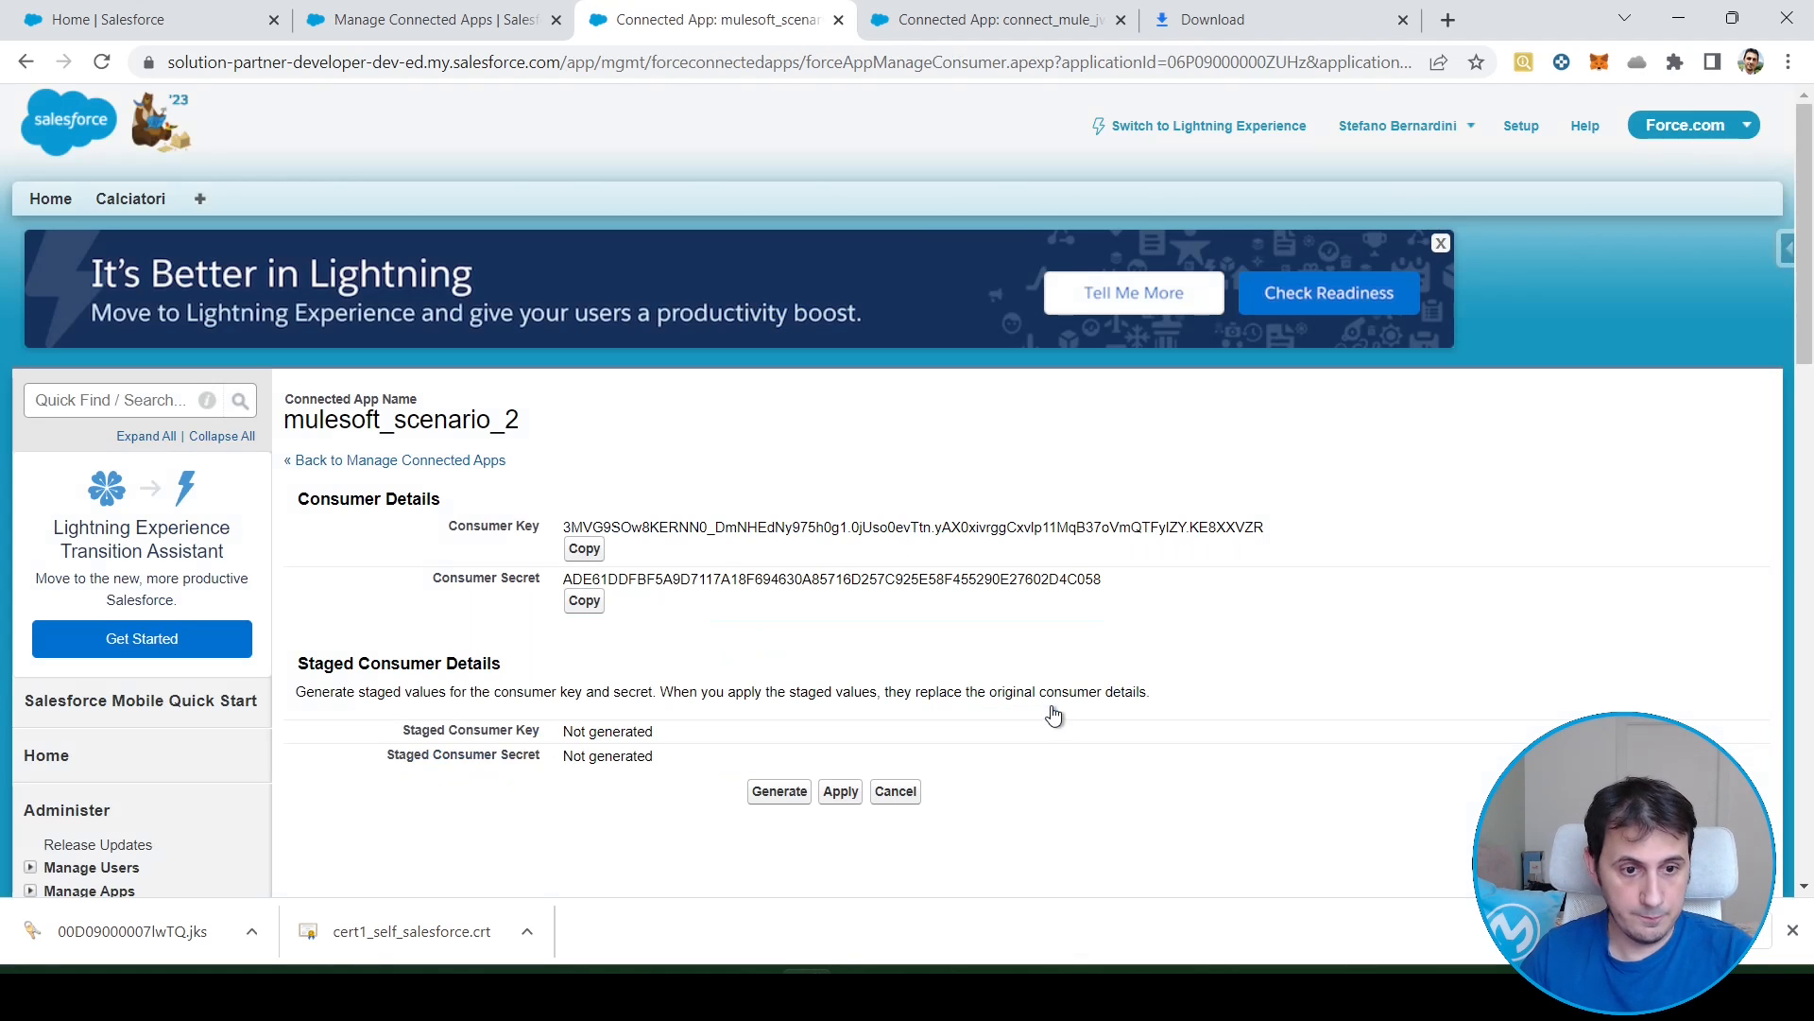
{"action": "left_click", "coordinate": [584, 549]}
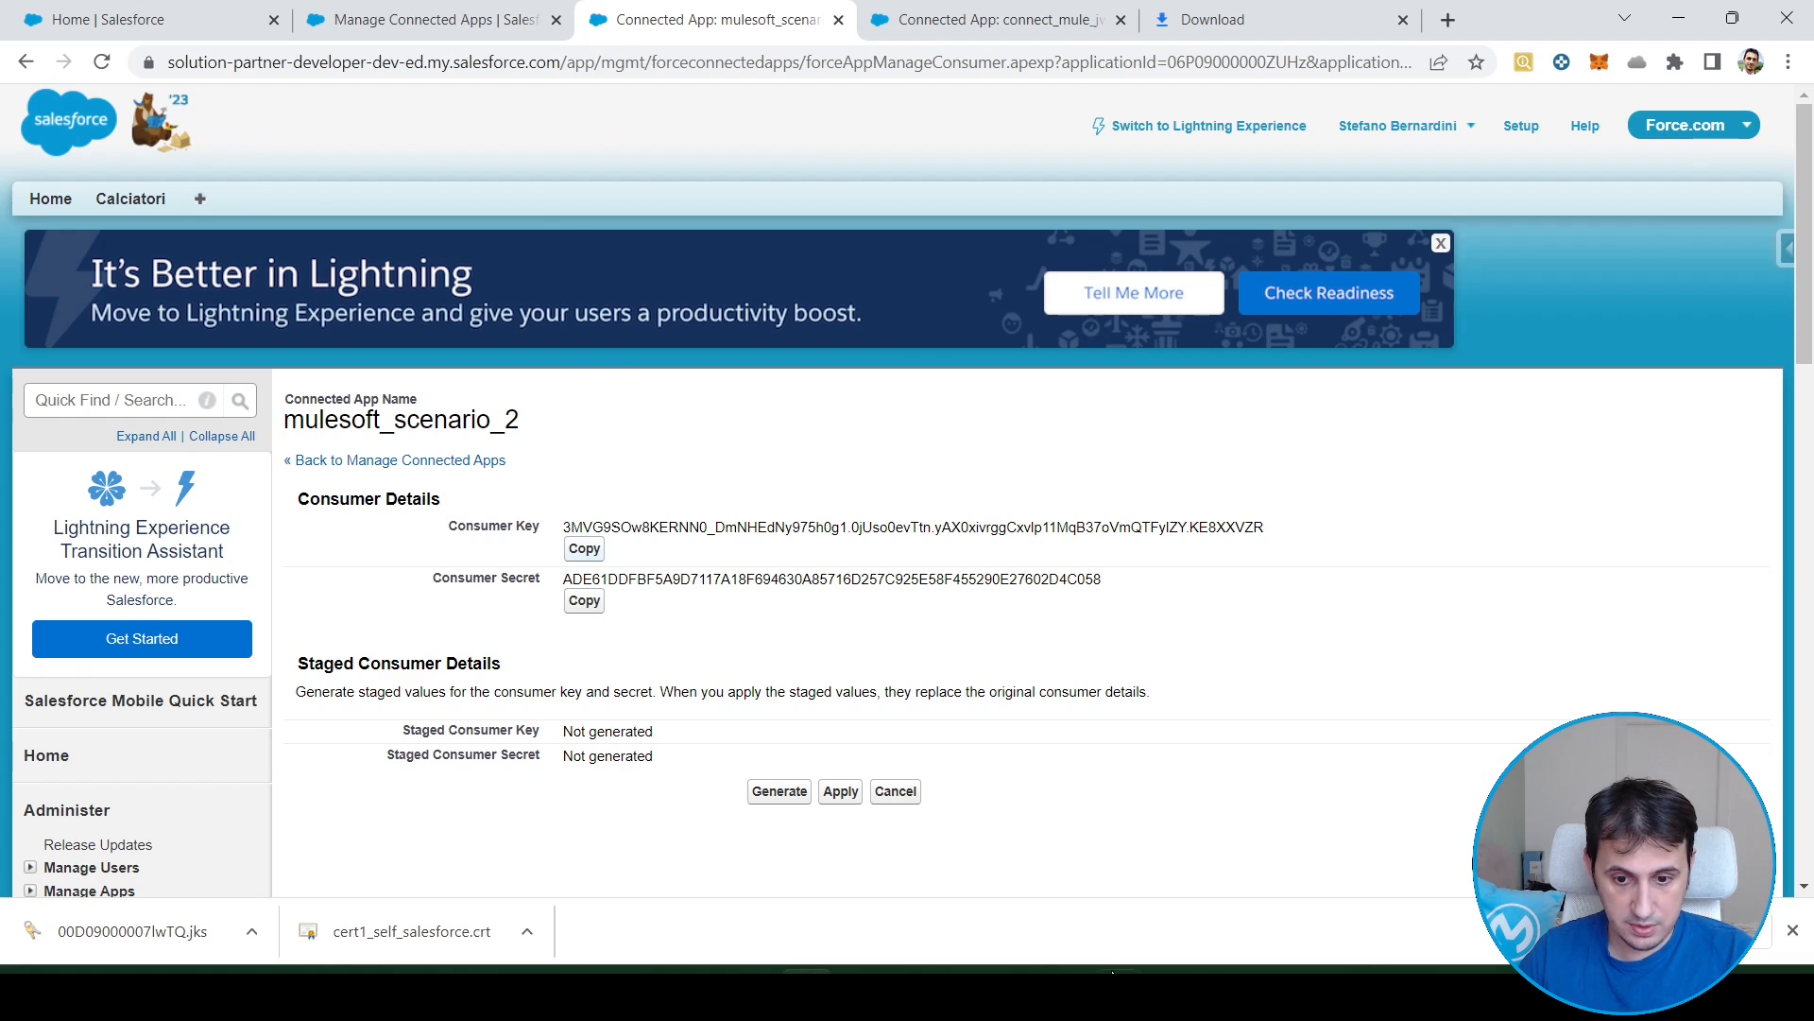
{"action": "left_click", "coordinate": [1118, 964]}
Fill in Salesforce_scenario2_jwt's consumer key and the keystore password.
{"action": "double_click", "coordinate": [626, 223]}
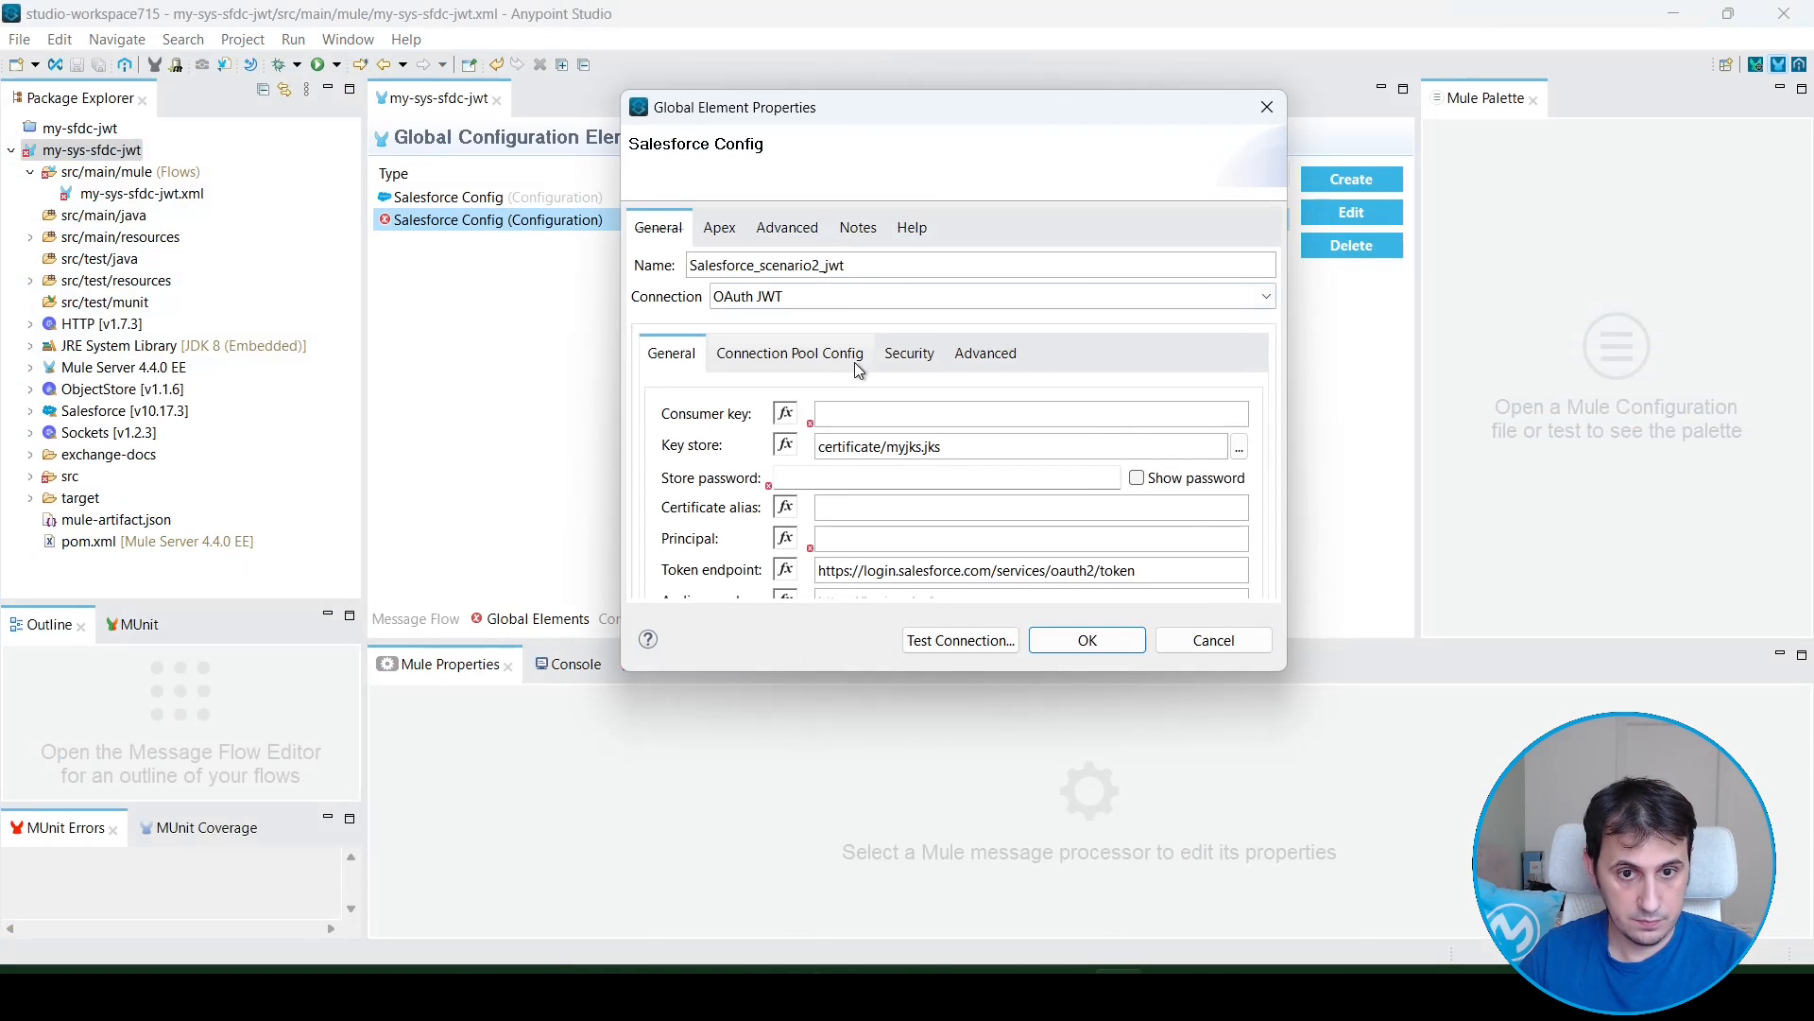
{"action": "left_click", "coordinate": [870, 416]}
{"action": "key", "text": "ctrl+v"}
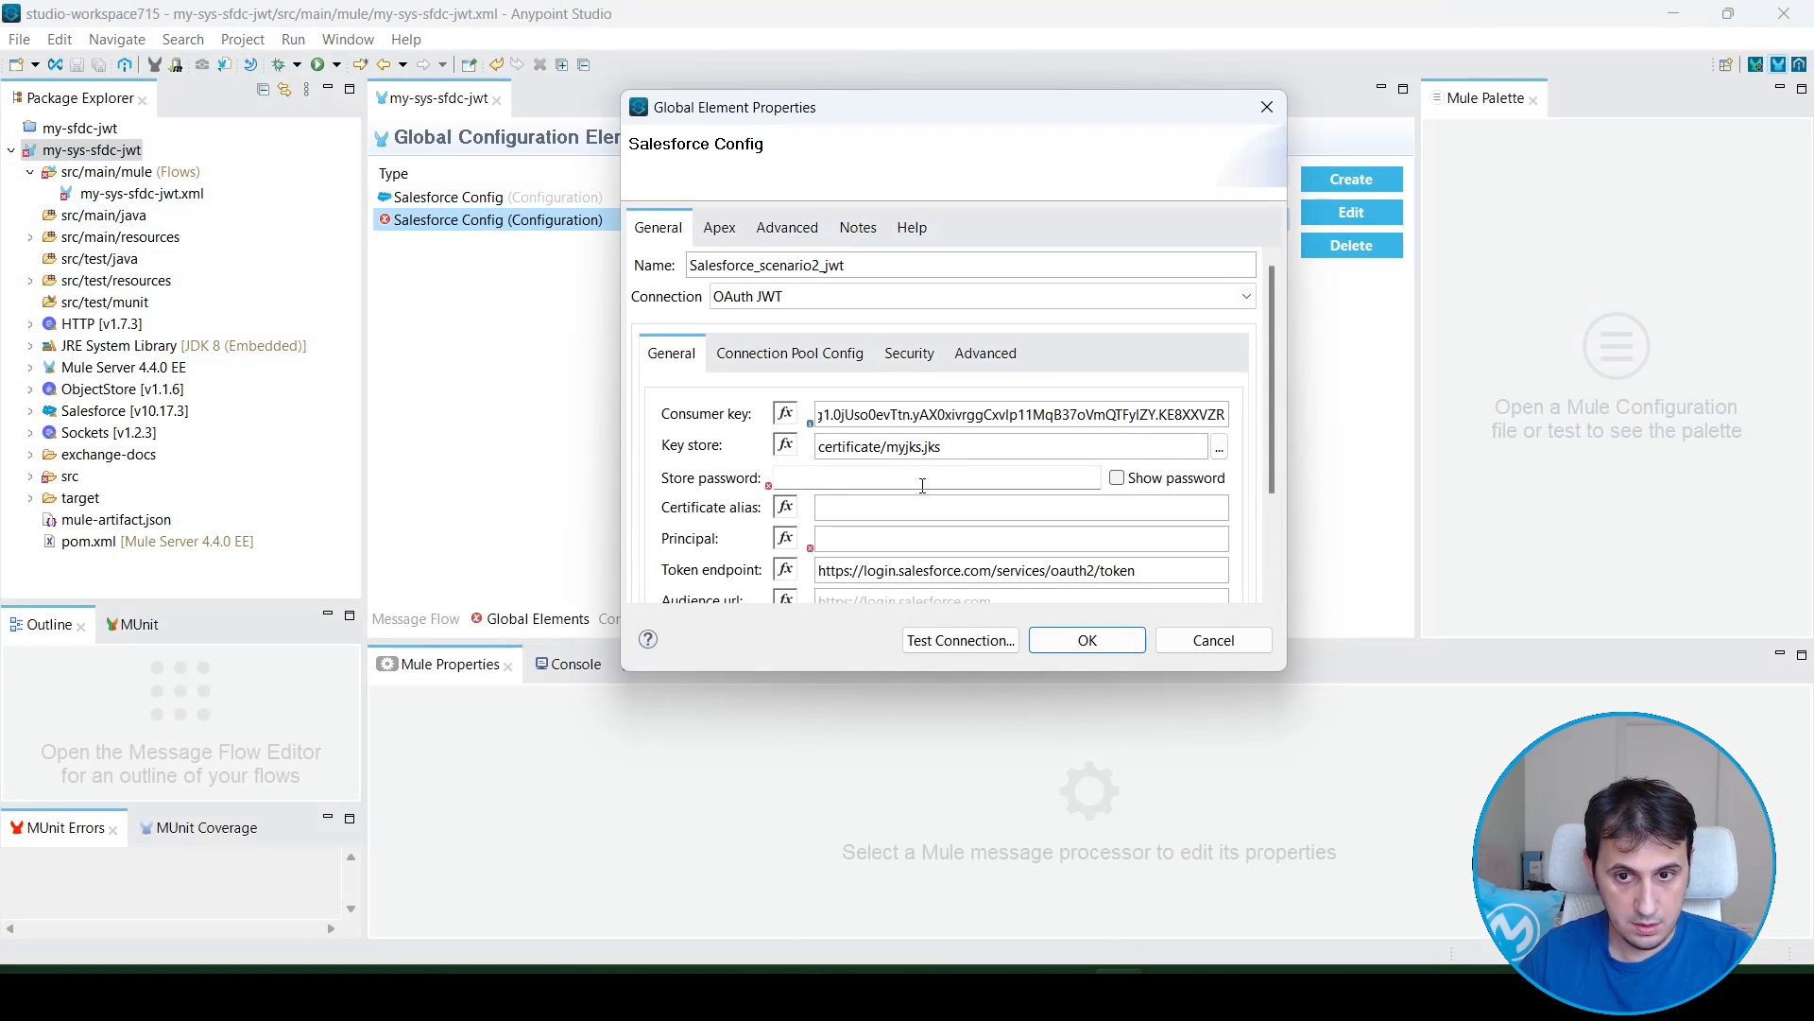
{"action": "left_click", "coordinate": [924, 485]}
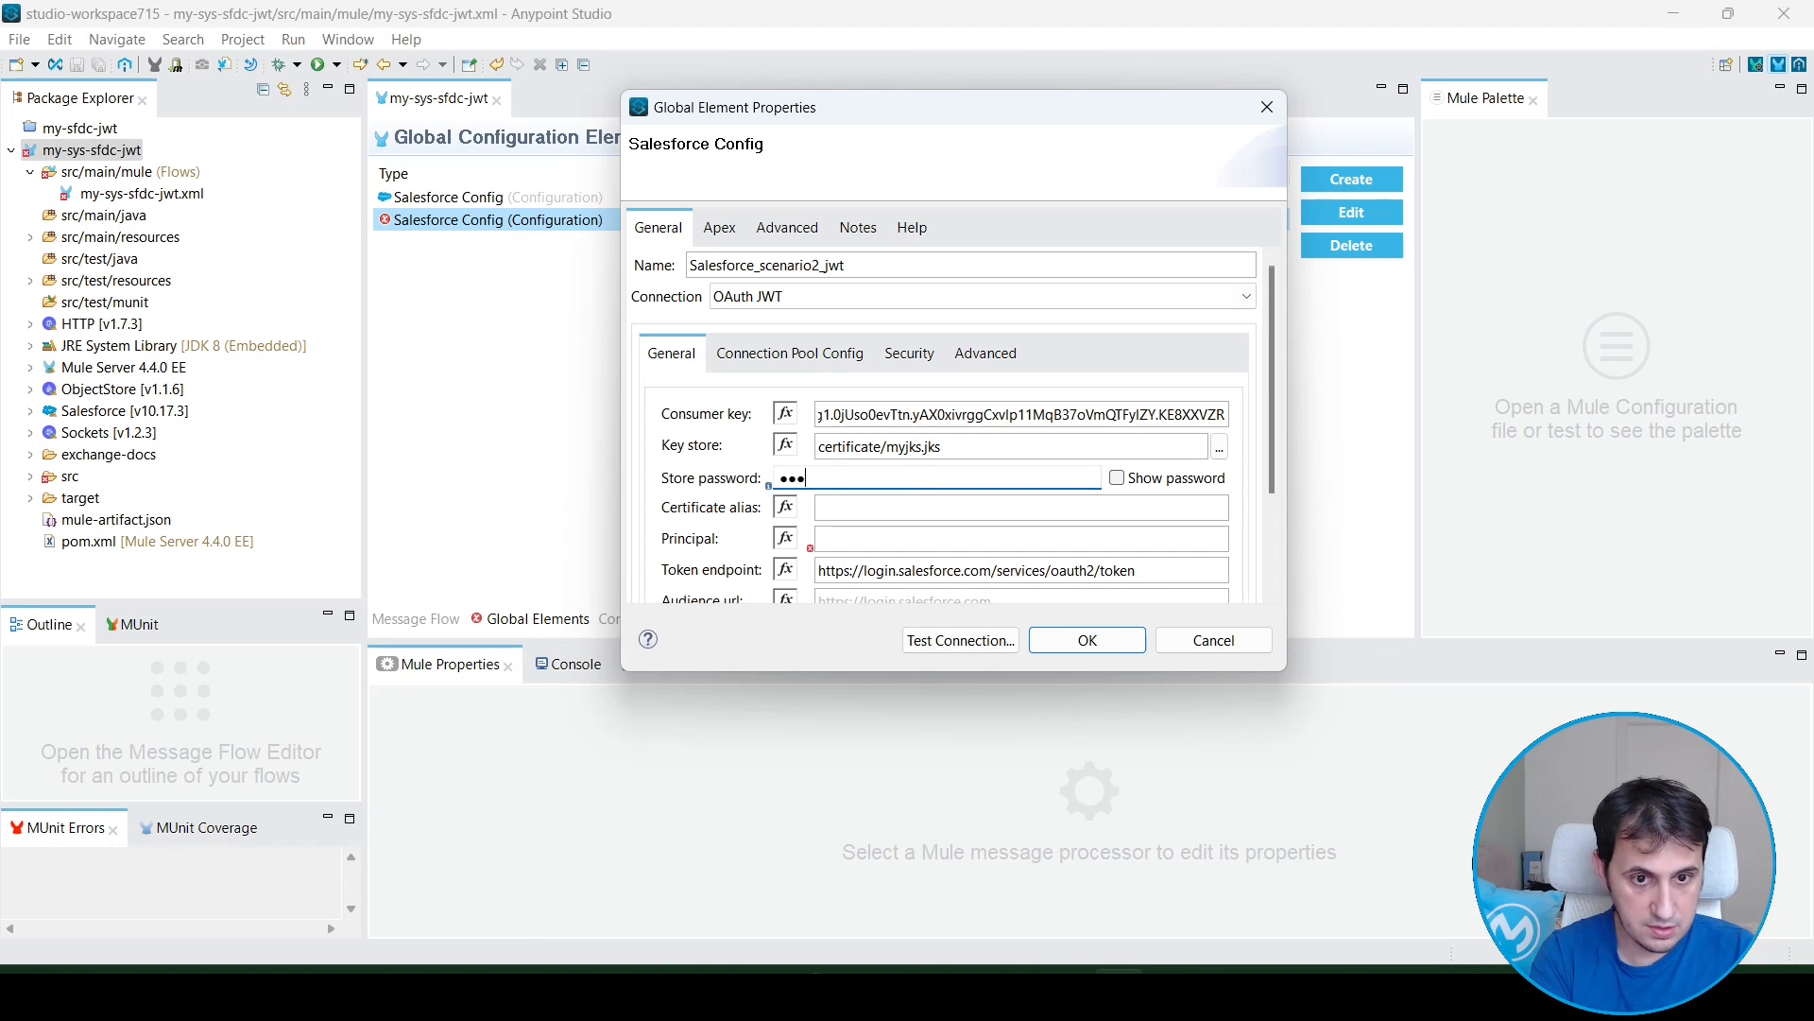
{"action": "type", "text": "•••••••"}
{"action": "left_click", "coordinate": [957, 506]}
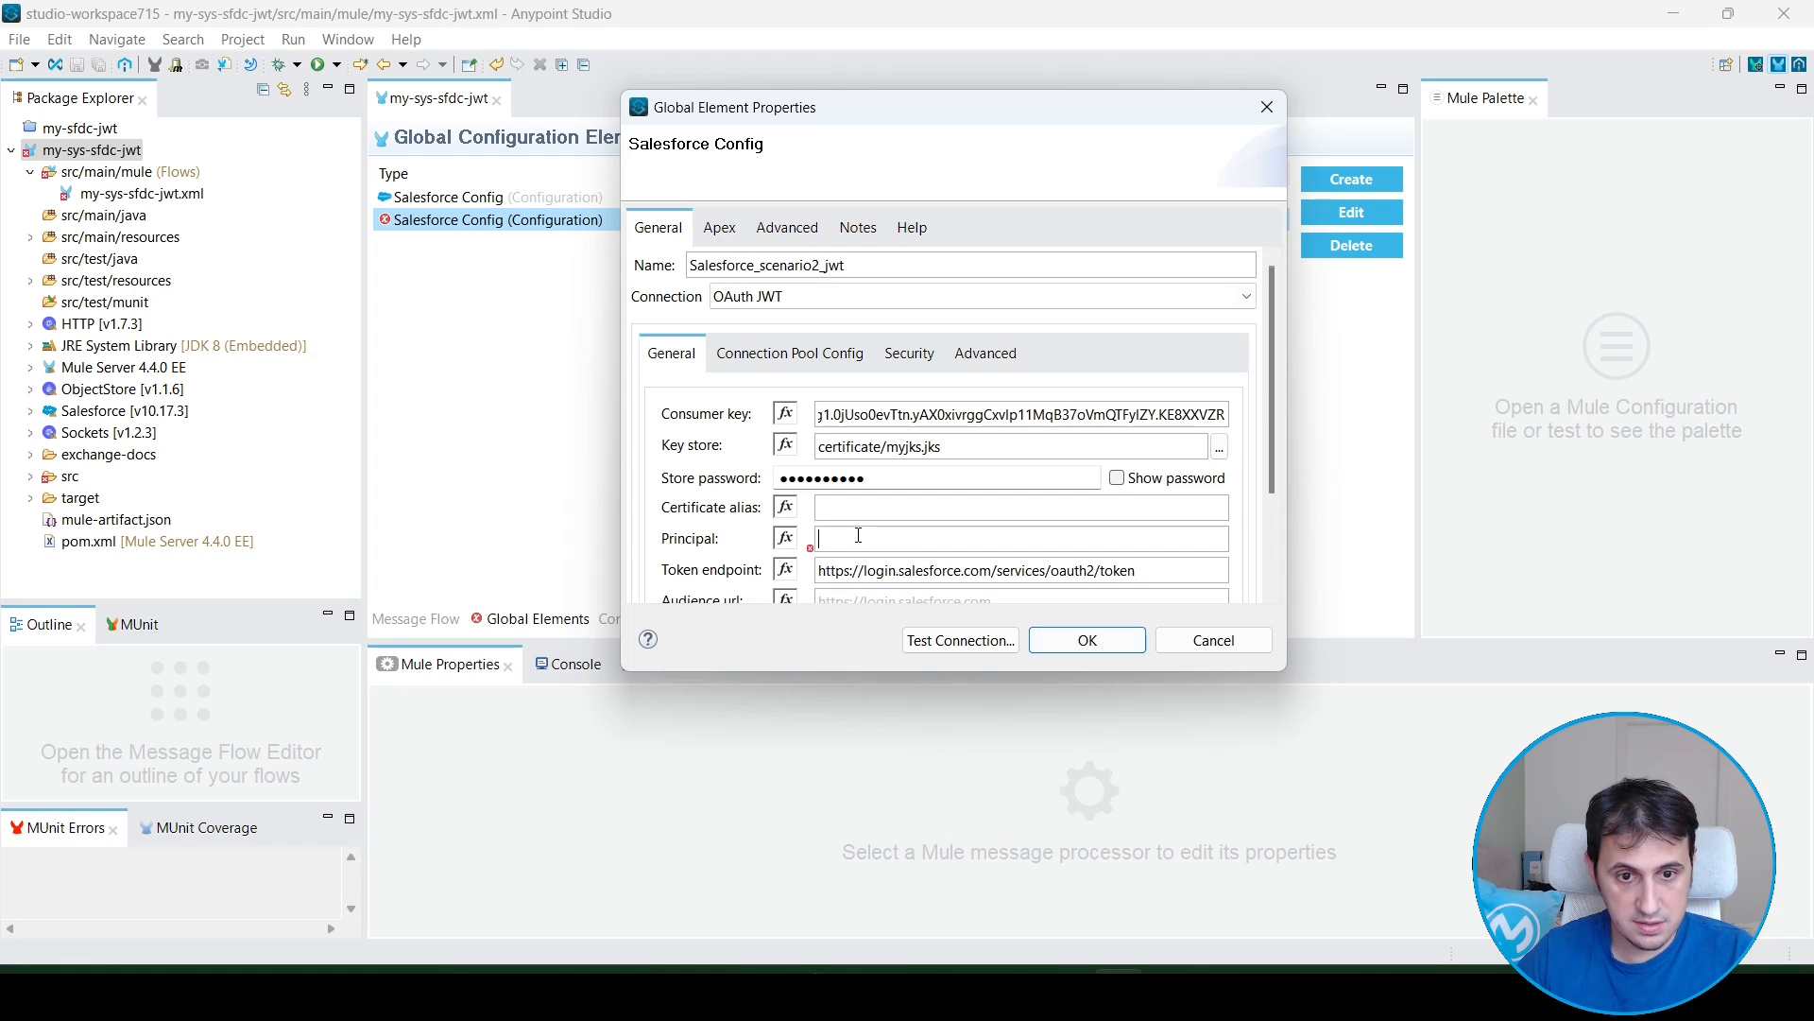
{"action": "left_click", "coordinate": [1077, 640]}
Copy the principal username from Salesforce_Config into Salesforce_scenario2_jwt and save.
{"action": "double_click", "coordinate": [480, 198]}
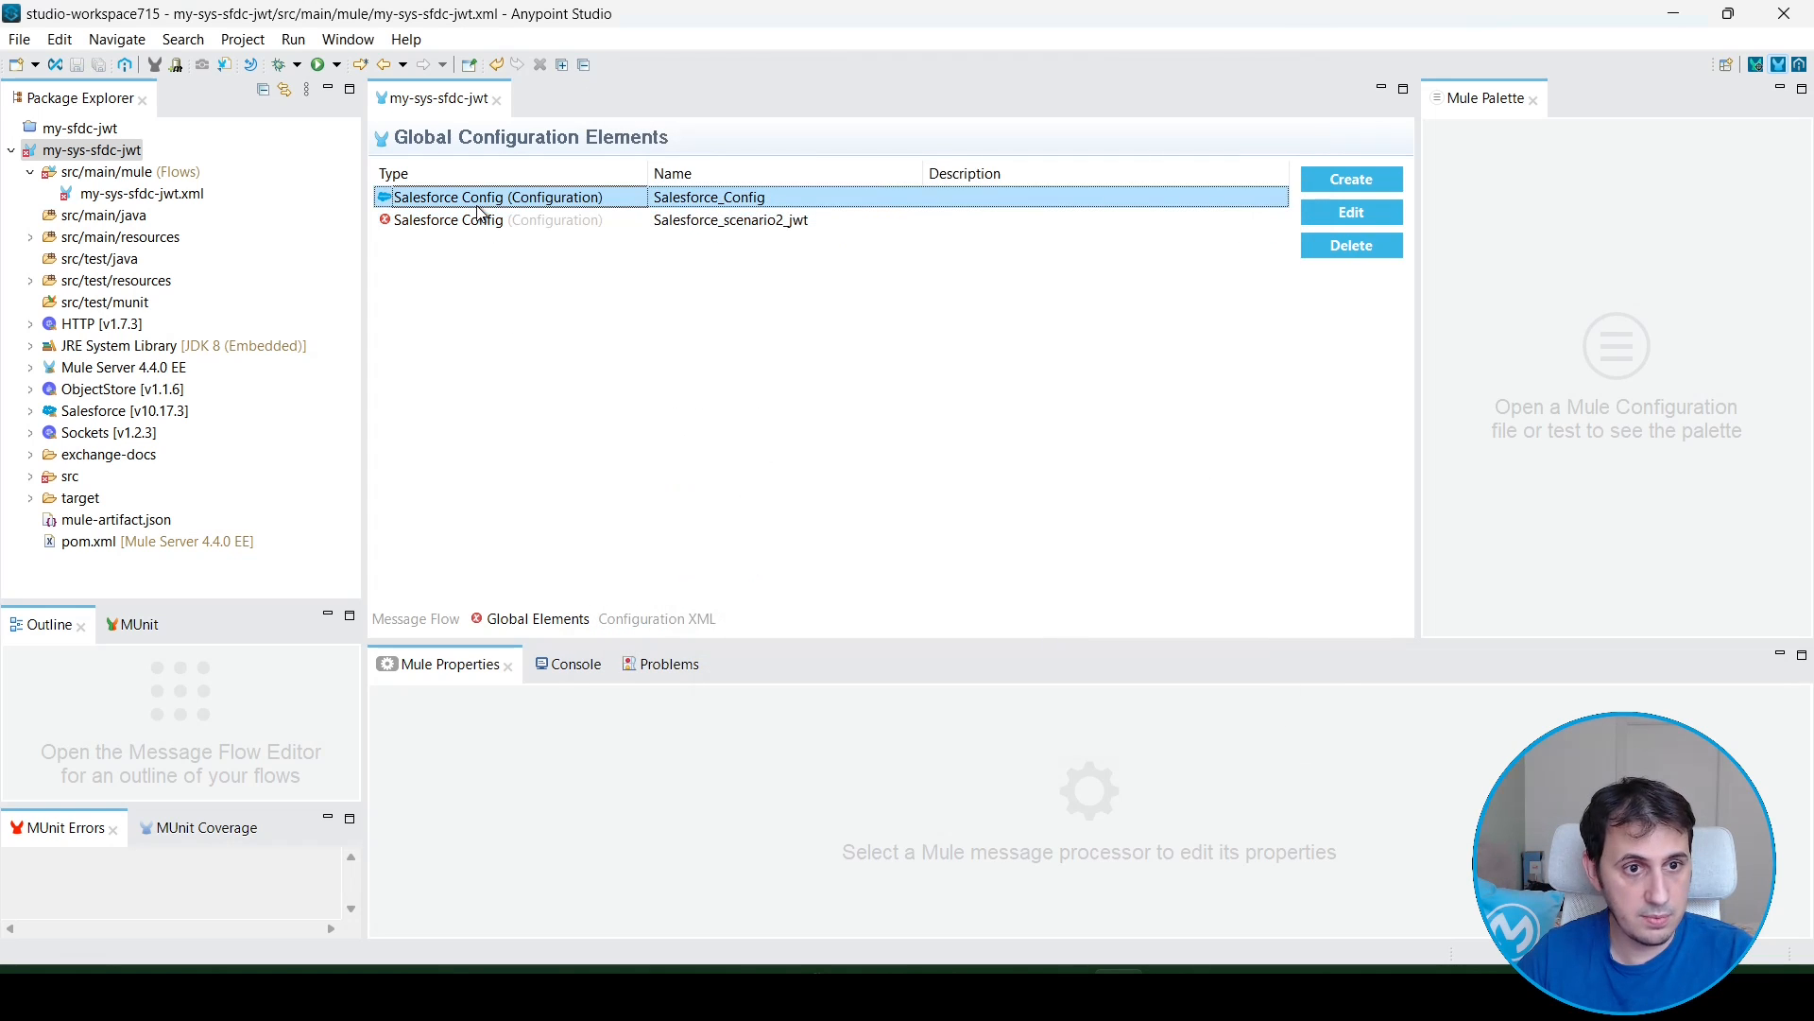
{"action": "double_click", "coordinate": [965, 540]}
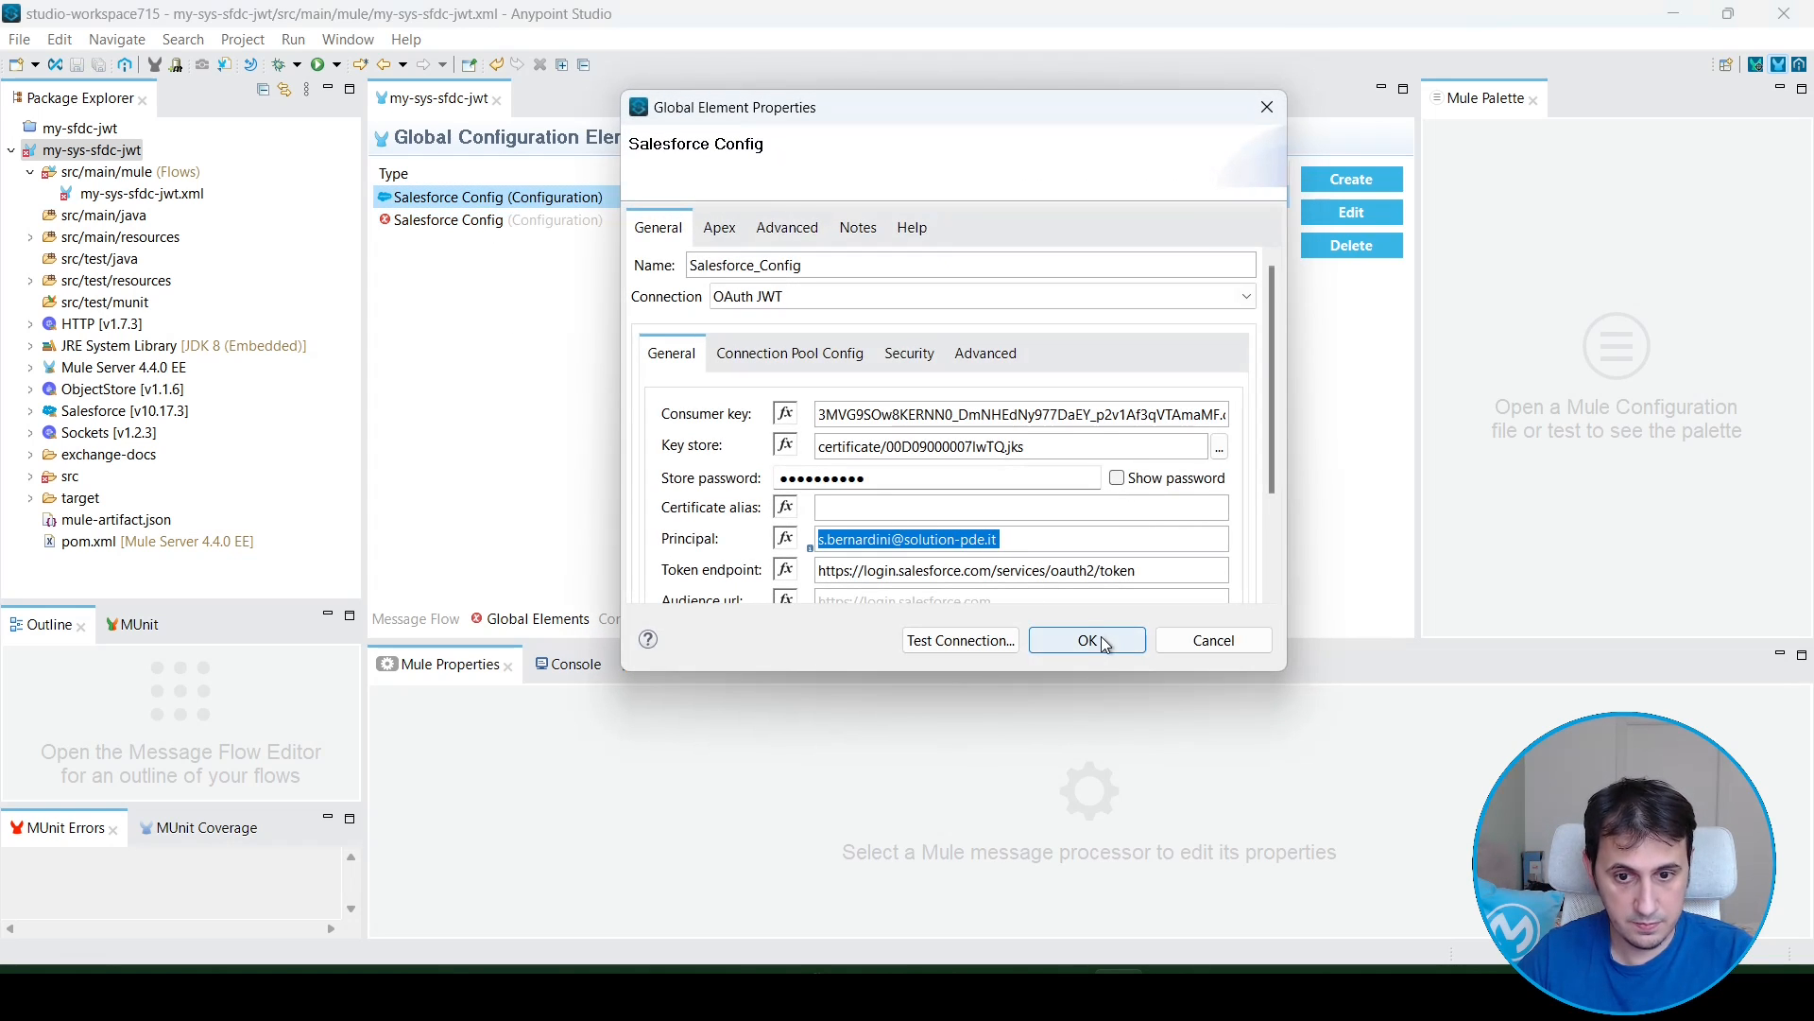
{"action": "left_click", "coordinate": [1087, 640]}
{"action": "left_click", "coordinate": [496, 219]}
{"action": "left_click", "coordinate": [891, 539]}
{"action": "key", "text": "ctrl+v"}
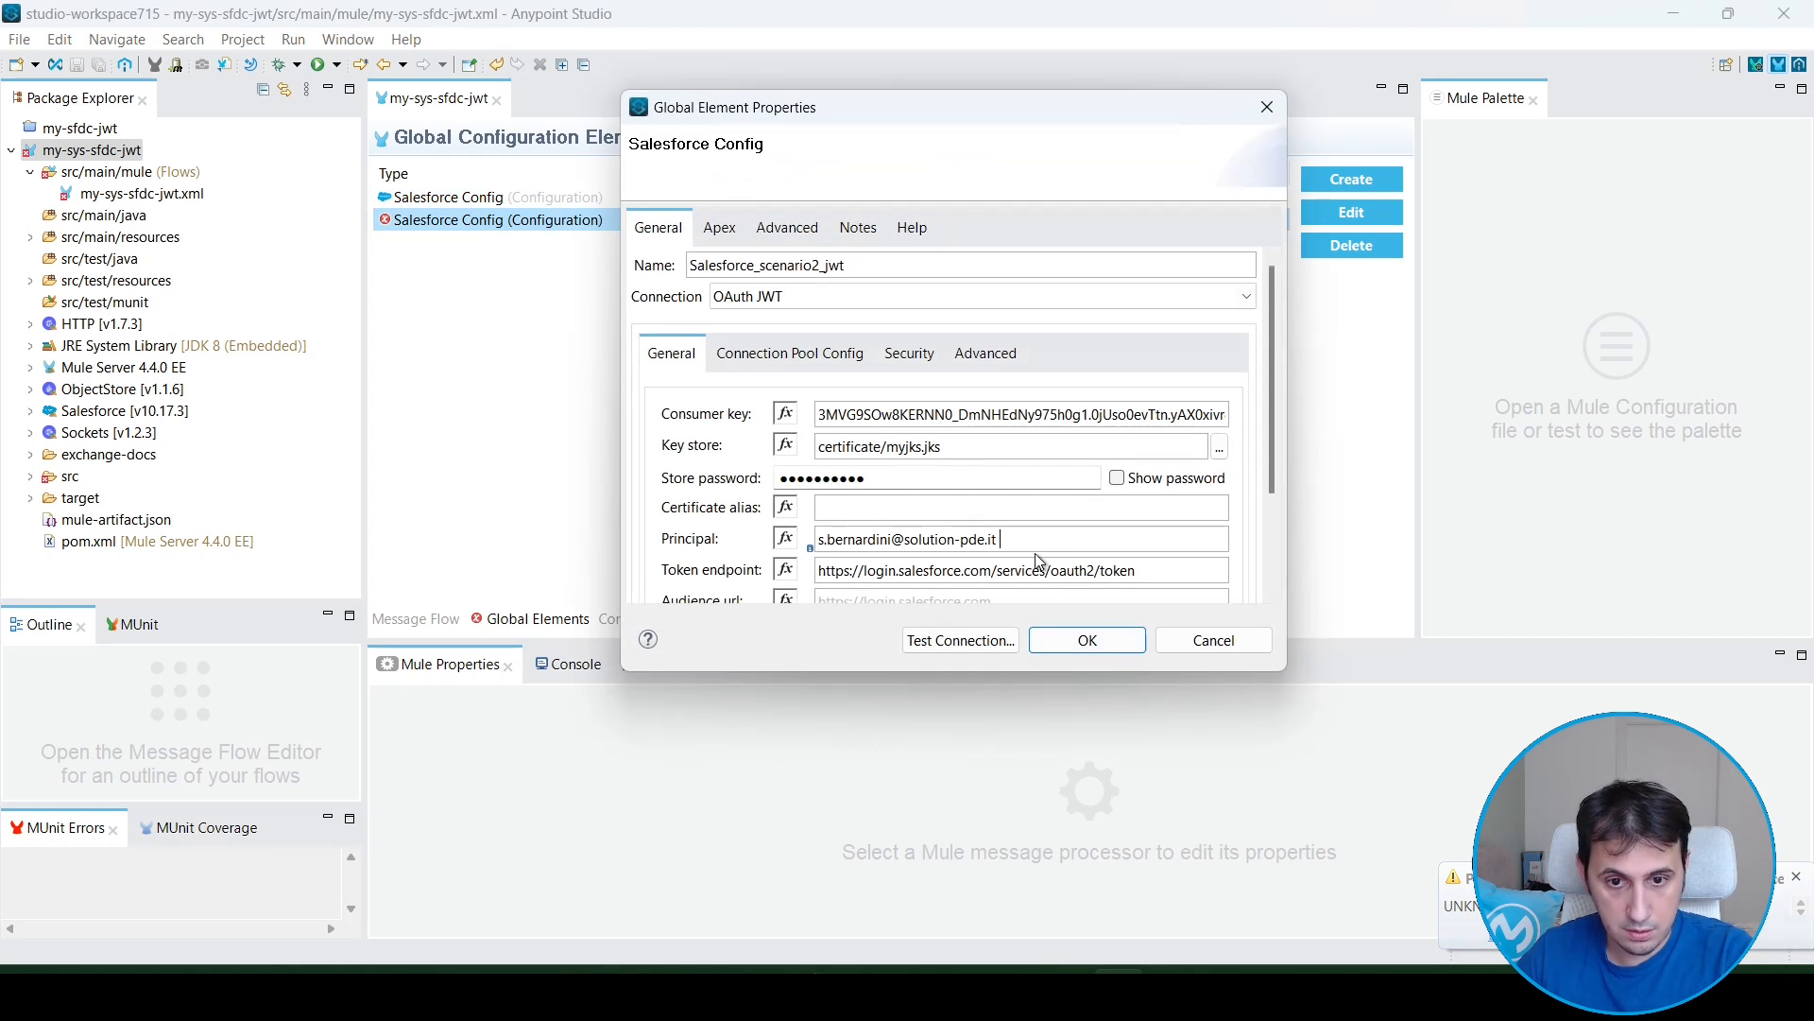
{"action": "left_click", "coordinate": [1087, 641]}
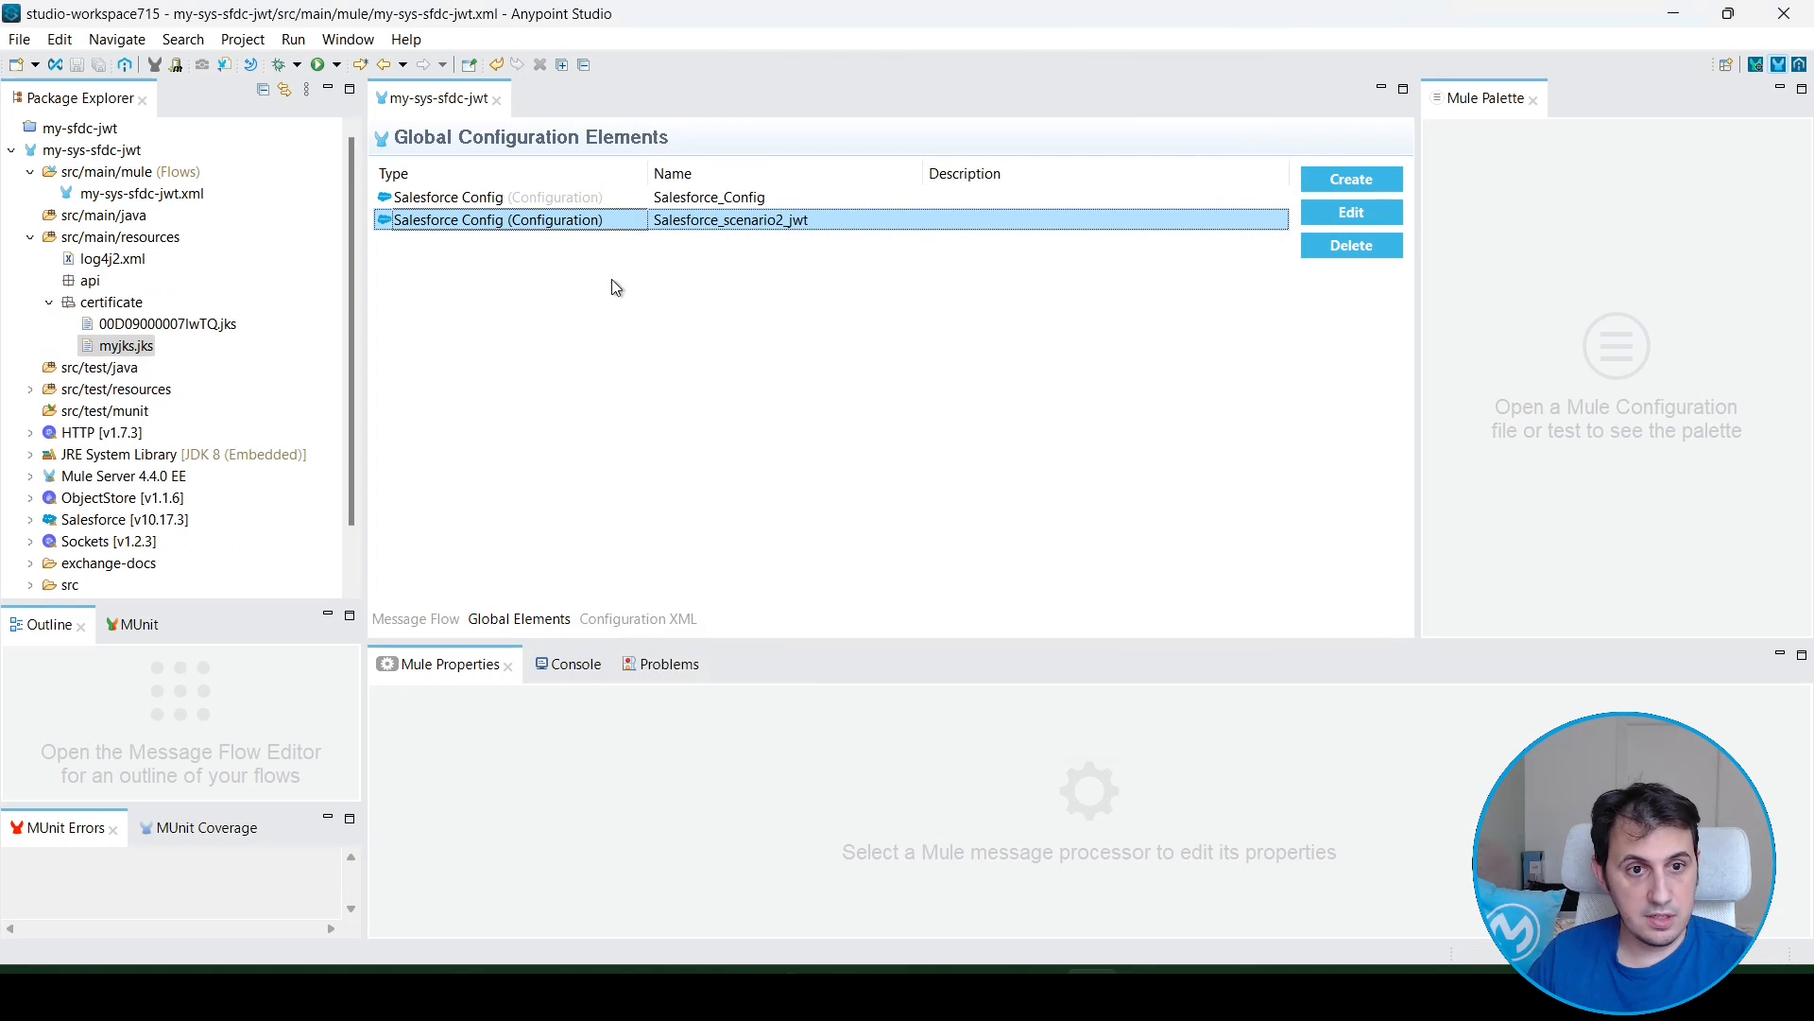
Test the connection, which fails with invalid_grant: user hasn't approved this consumer.
{"action": "double_click", "coordinate": [597, 222]}
{"action": "left_click", "coordinate": [974, 643]}
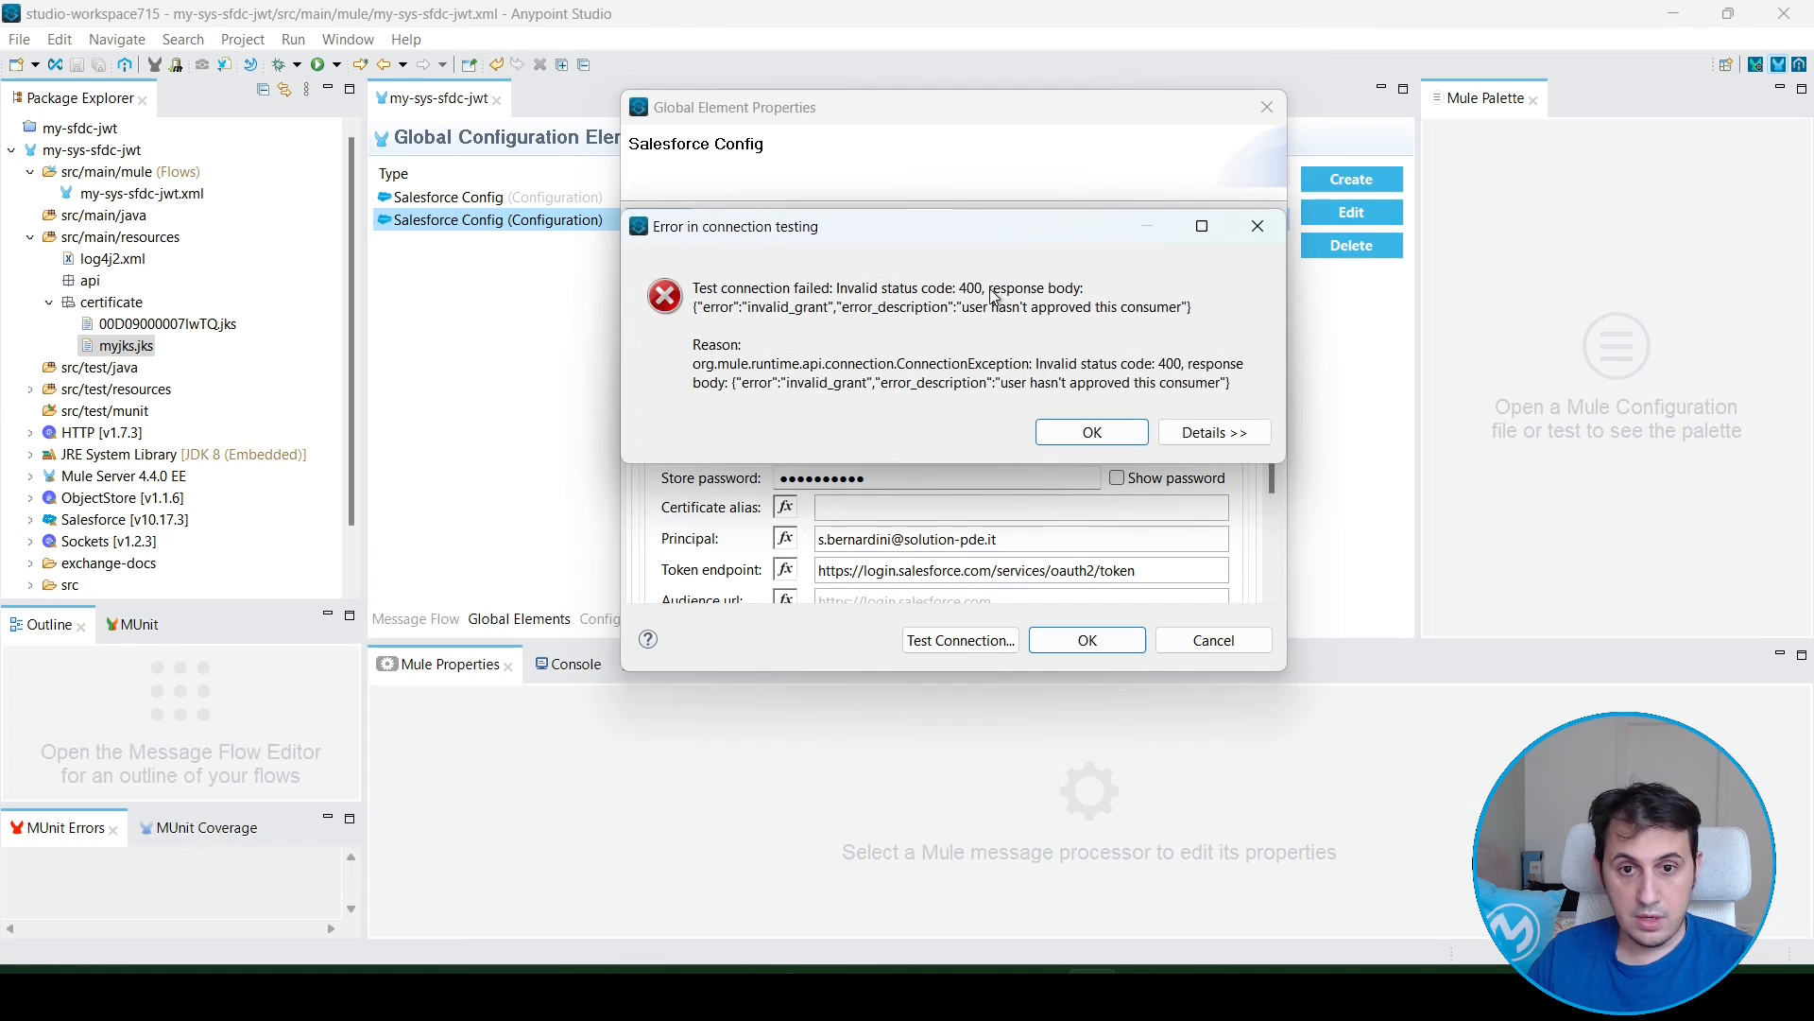
{"action": "left_click_drag", "start_coordinate": [1012, 241], "coordinate": [978, 258]}
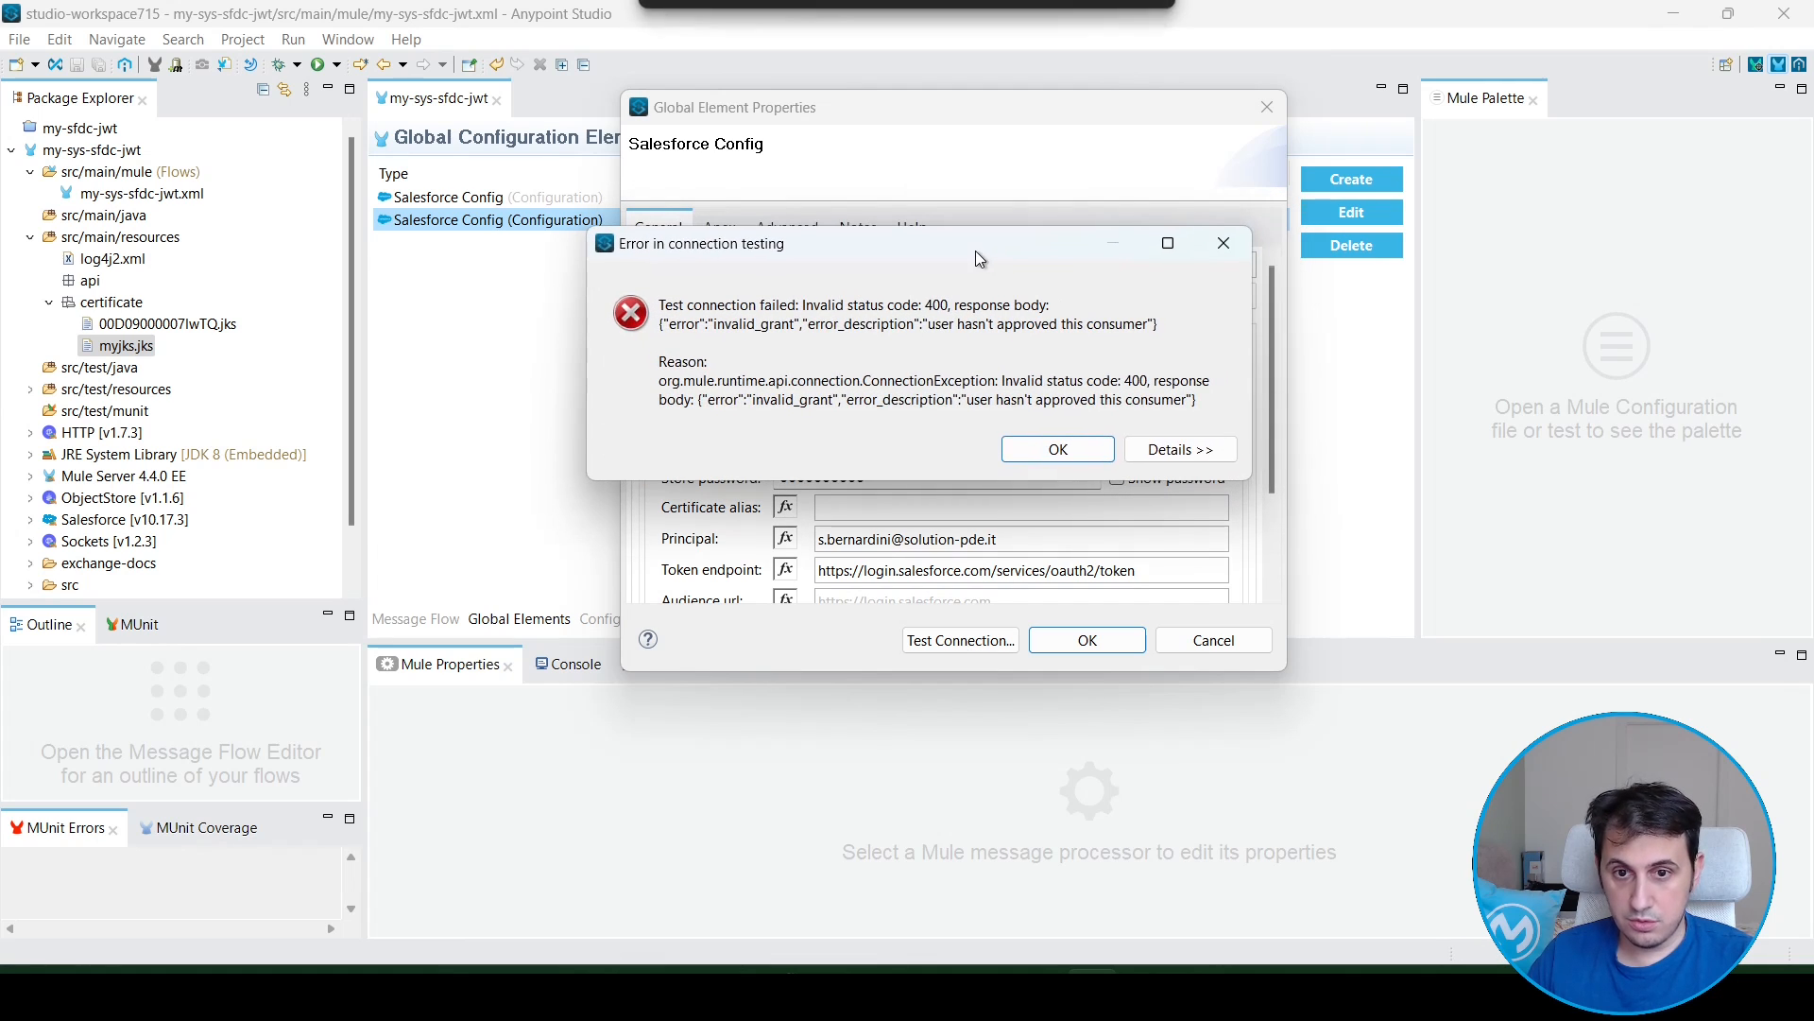
{"action": "left_click", "coordinate": [1084, 464]}
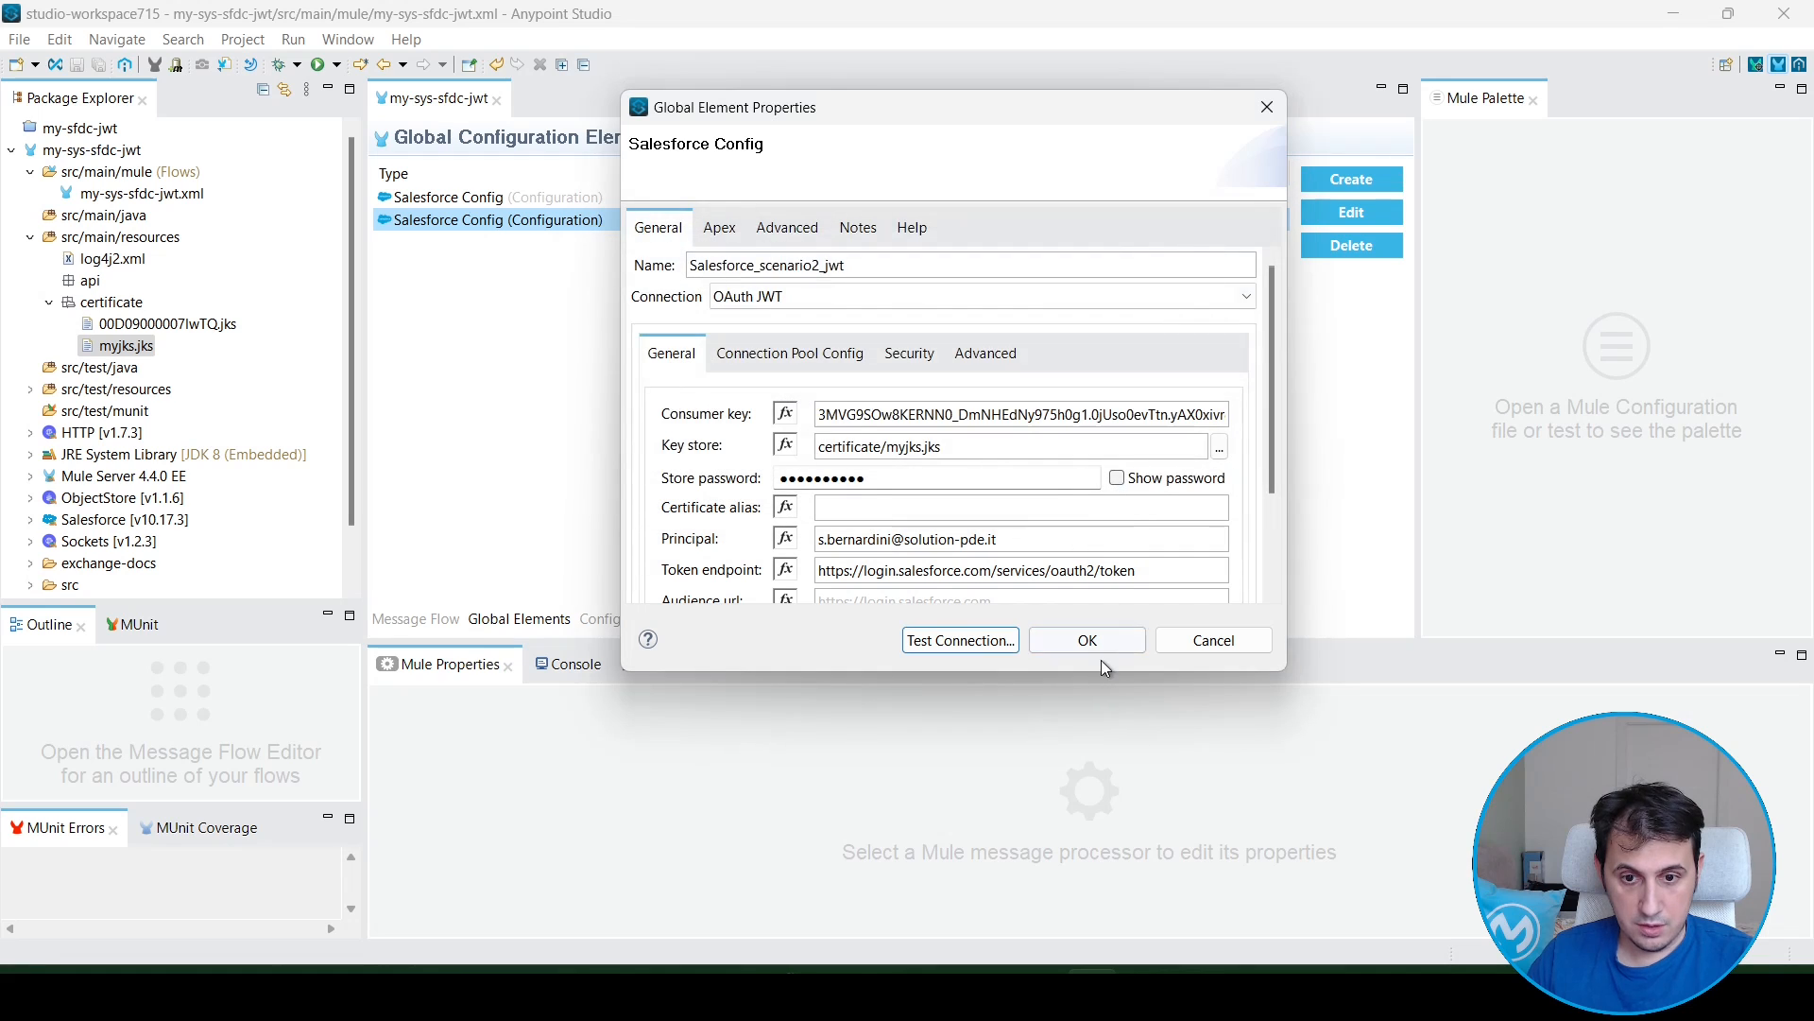
{"action": "left_click", "coordinate": [1104, 654]}
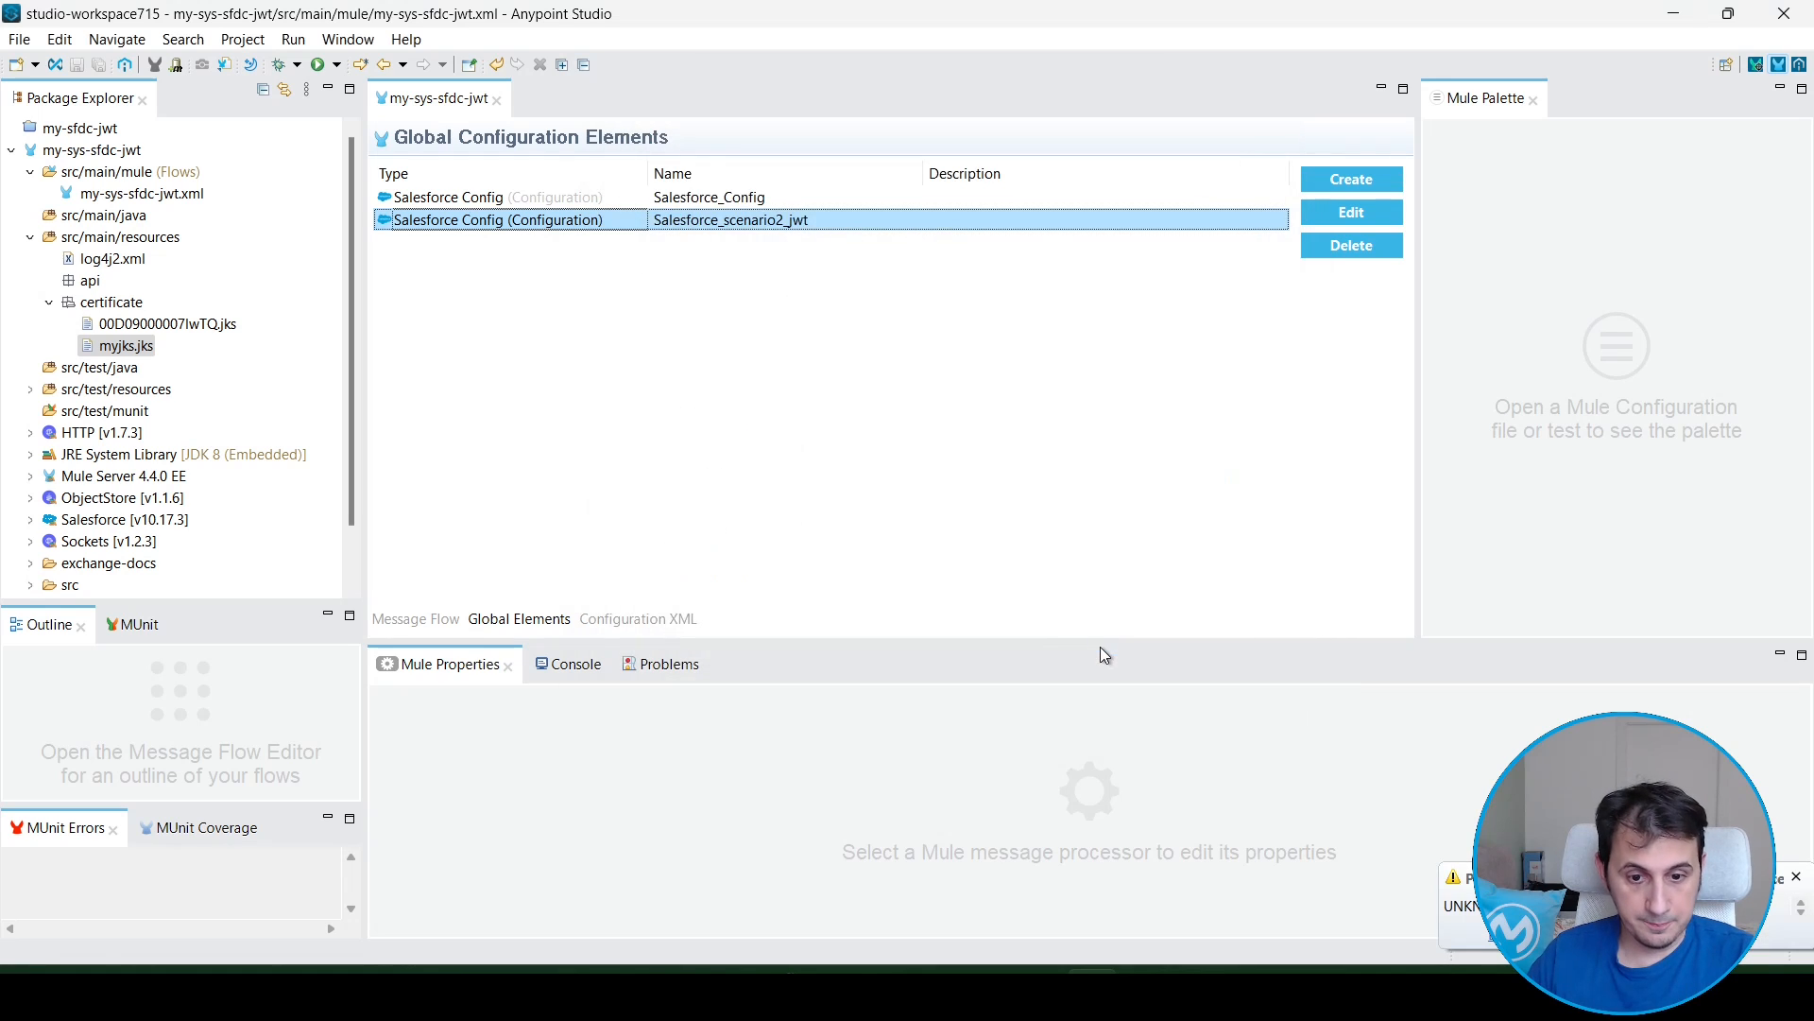
Return to Salesforce and open mulesoft_scenario_2's Manage page.
{"action": "key", "text": "alt+Tab"}
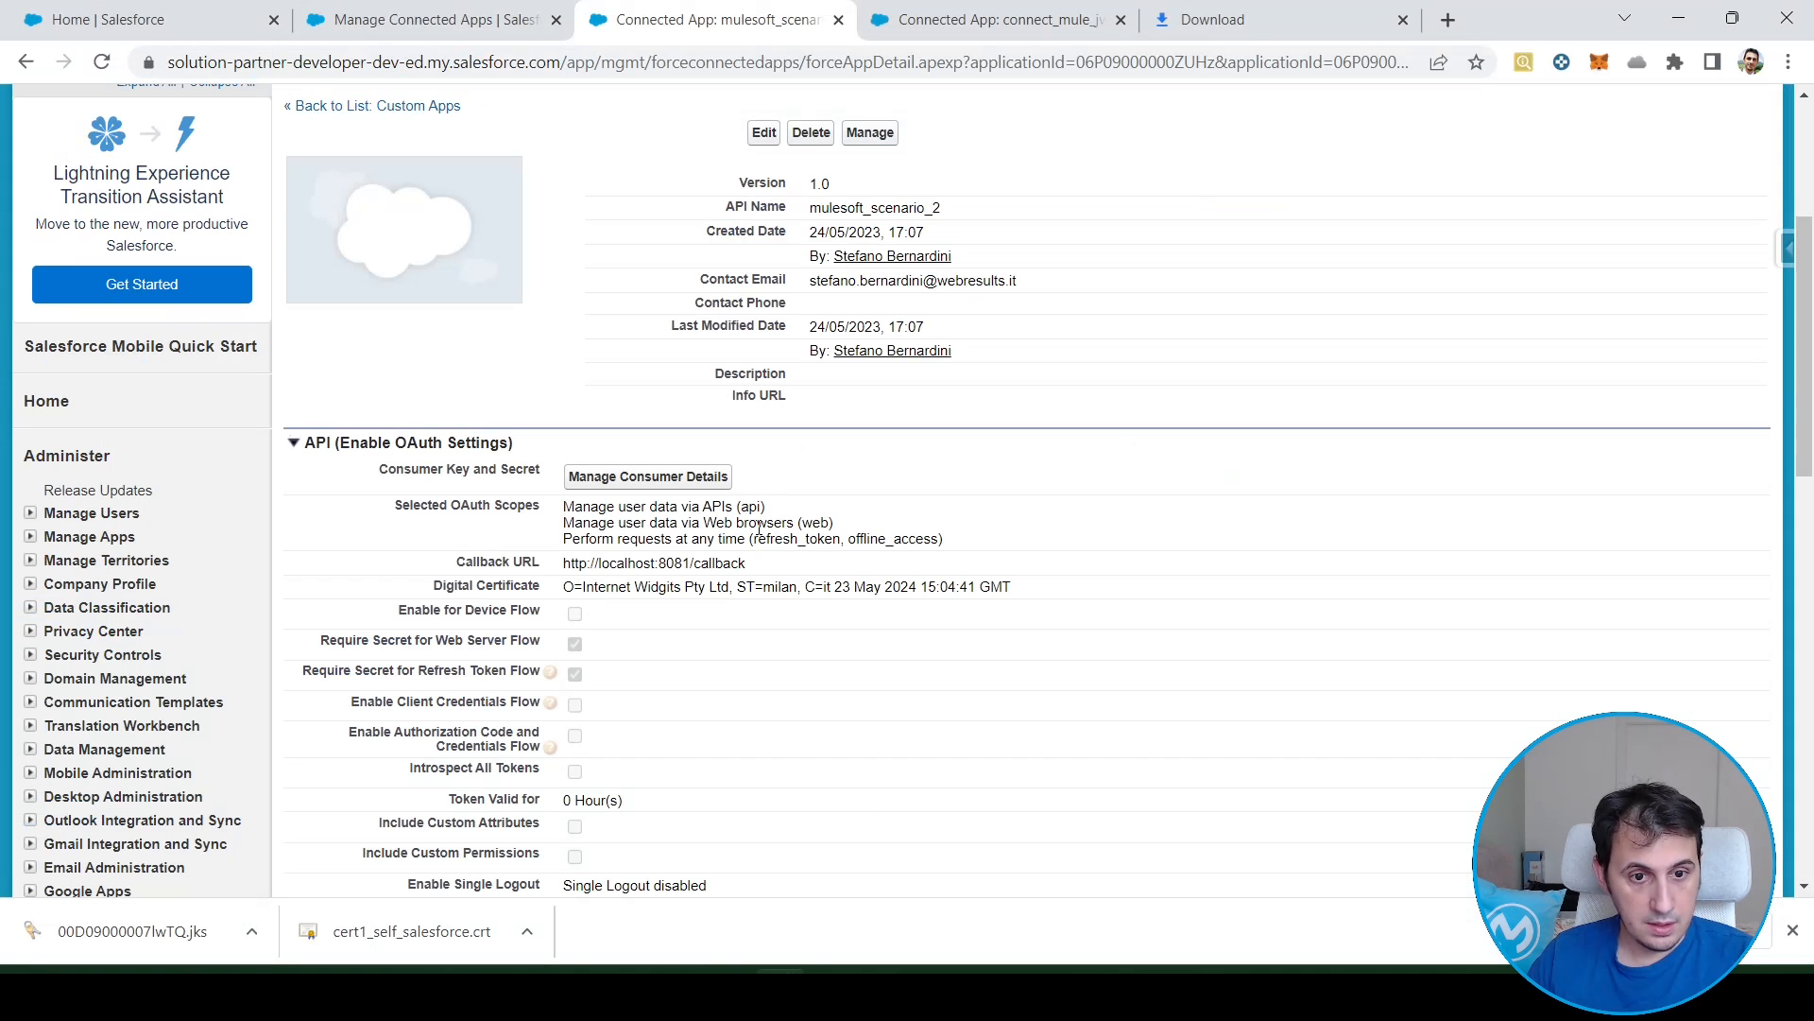
{"action": "scroll", "coordinate": [750, 491], "scroll_direction": "up", "scroll_amount": 4}
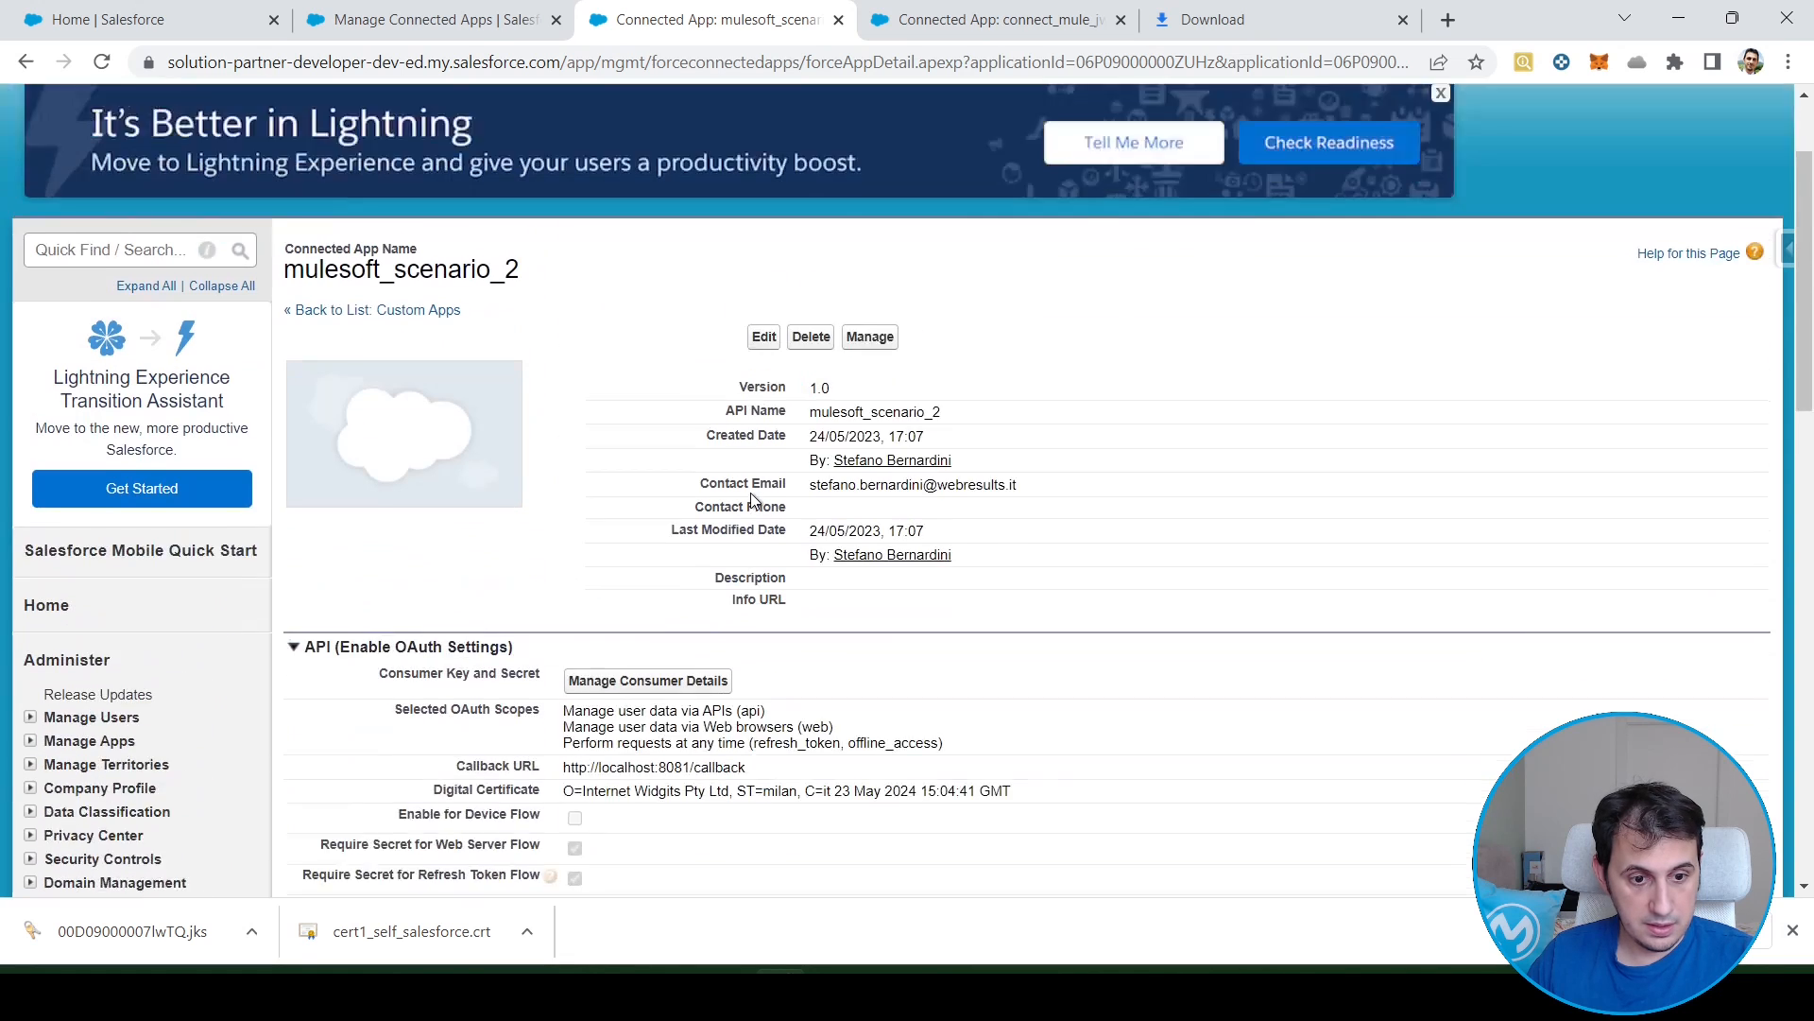
{"action": "left_click", "coordinate": [765, 488]}
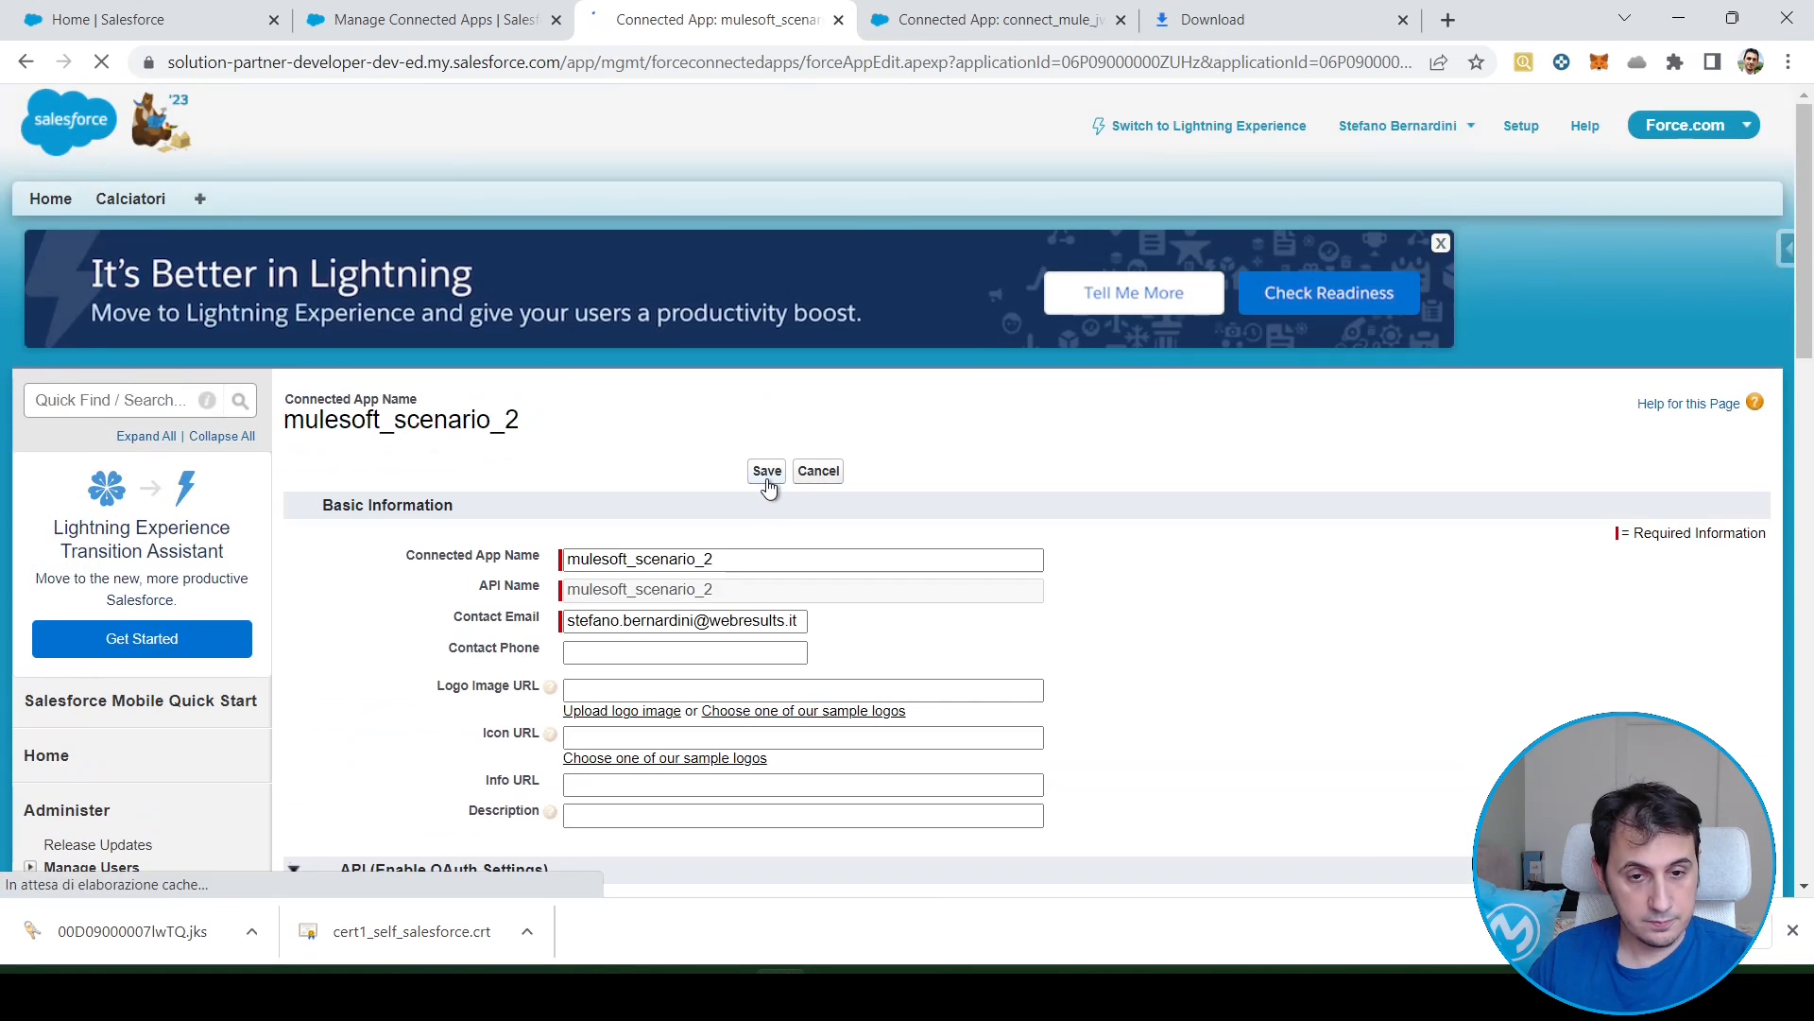
{"action": "scroll", "coordinate": [773, 528], "scroll_direction": "down", "scroll_amount": 5}
{"action": "scroll", "coordinate": [789, 529], "scroll_direction": "up", "scroll_amount": 5}
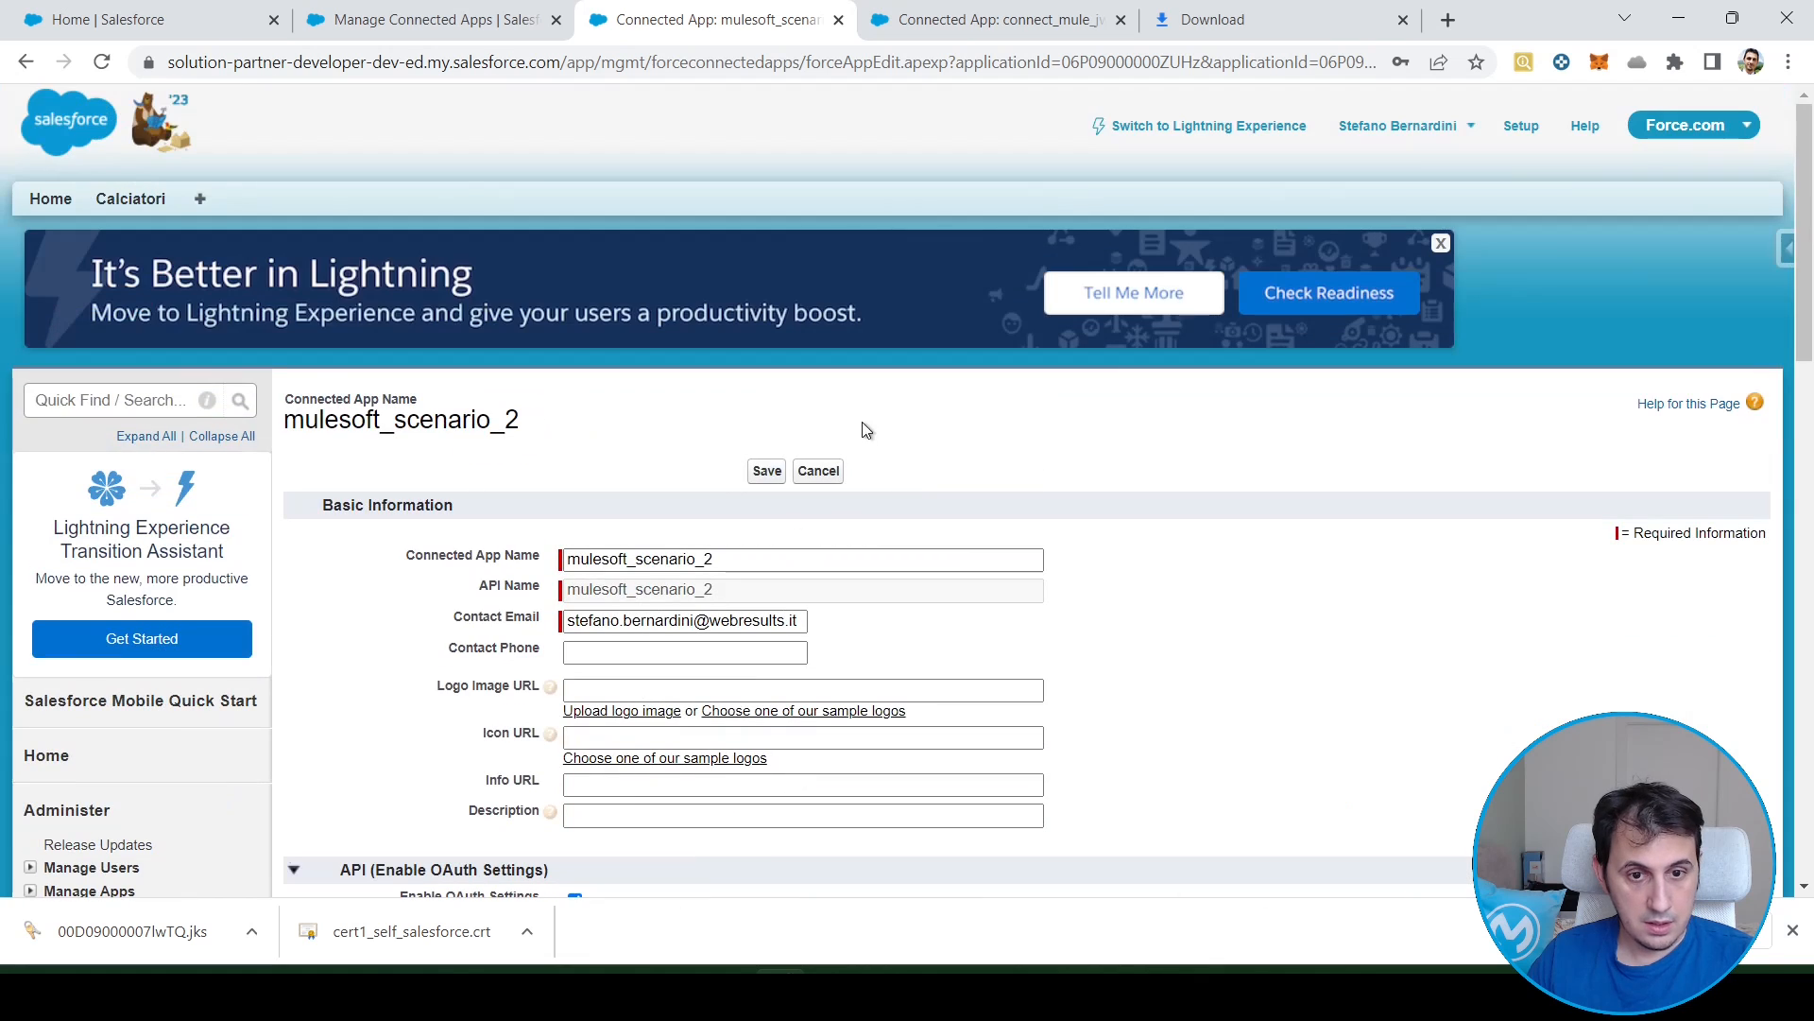
{"action": "left_click", "coordinate": [836, 477]}
{"action": "left_click", "coordinate": [862, 492]}
{"action": "scroll", "coordinate": [867, 495], "scroll_direction": "down", "scroll_amount": 6}
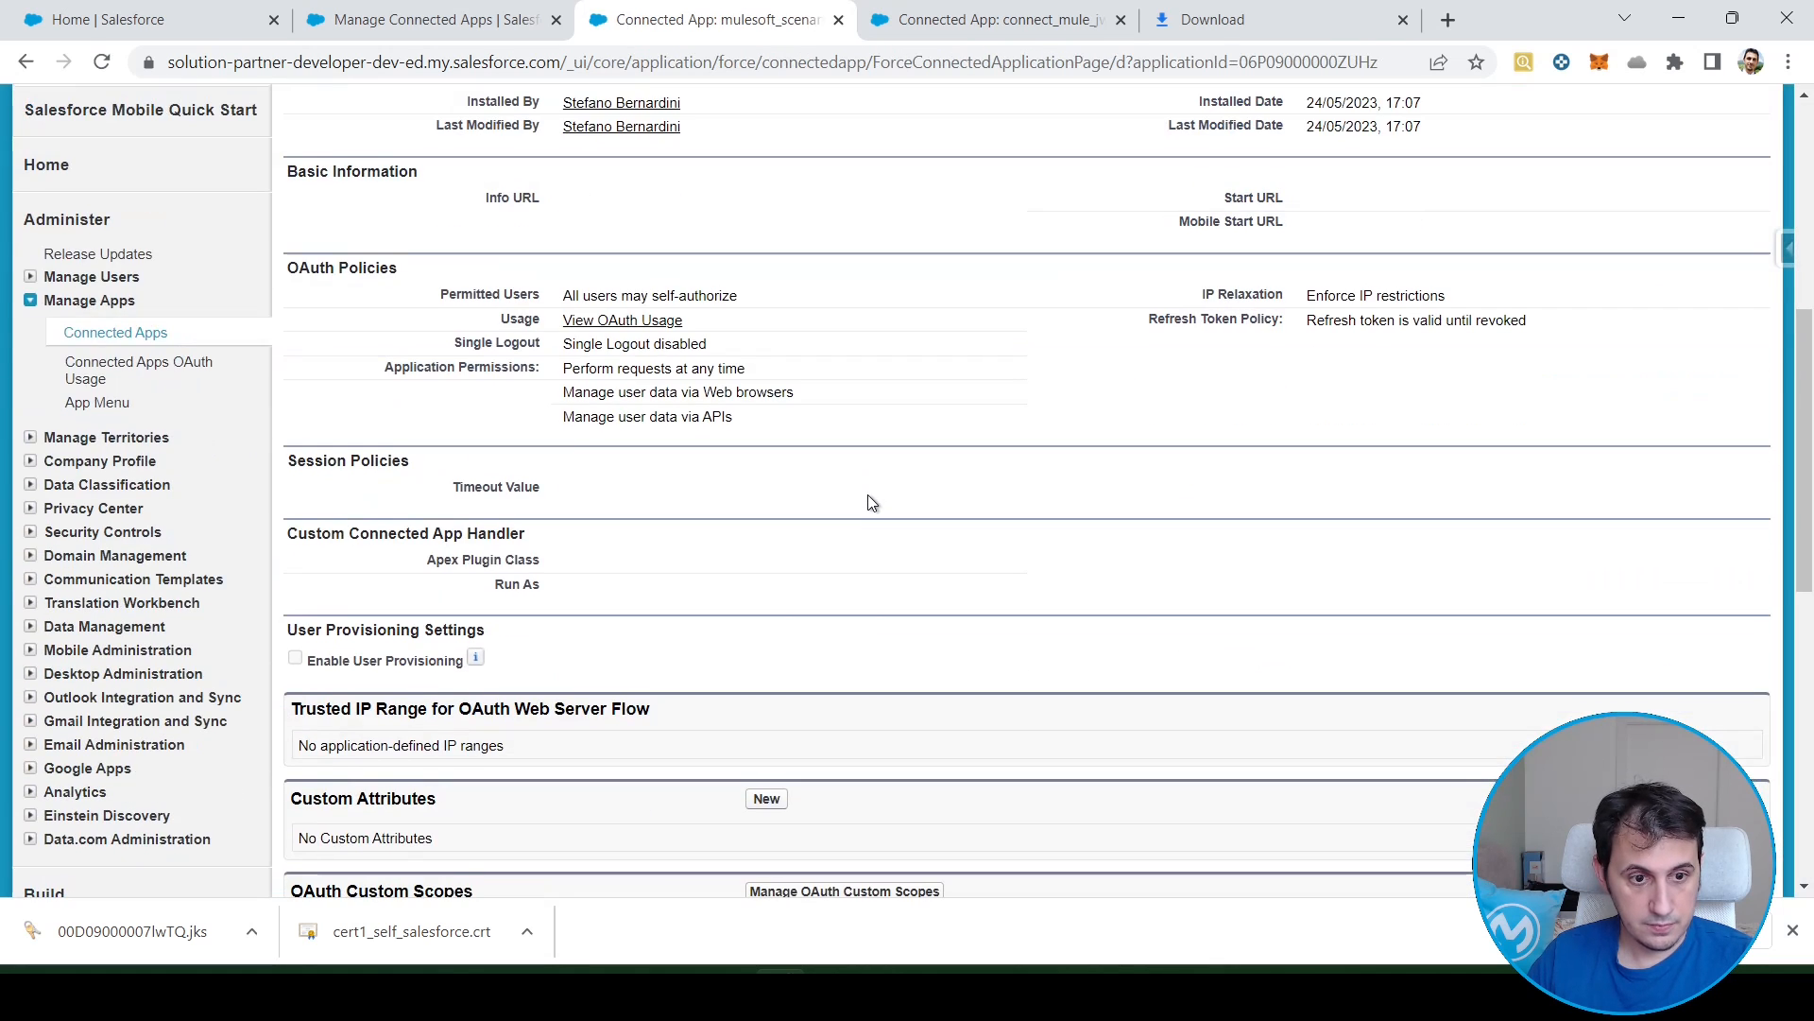
{"action": "scroll", "coordinate": [870, 501], "scroll_direction": "up", "scroll_amount": 6}
Set Permitted Users to 'Admin approved users are pre-authorized' and save the policies.
{"action": "left_click", "coordinate": [797, 464]}
{"action": "scroll", "coordinate": [799, 477], "scroll_direction": "down", "scroll_amount": 3}
{"action": "left_click", "coordinate": [796, 465]}
{"action": "left_click", "coordinate": [791, 496]}
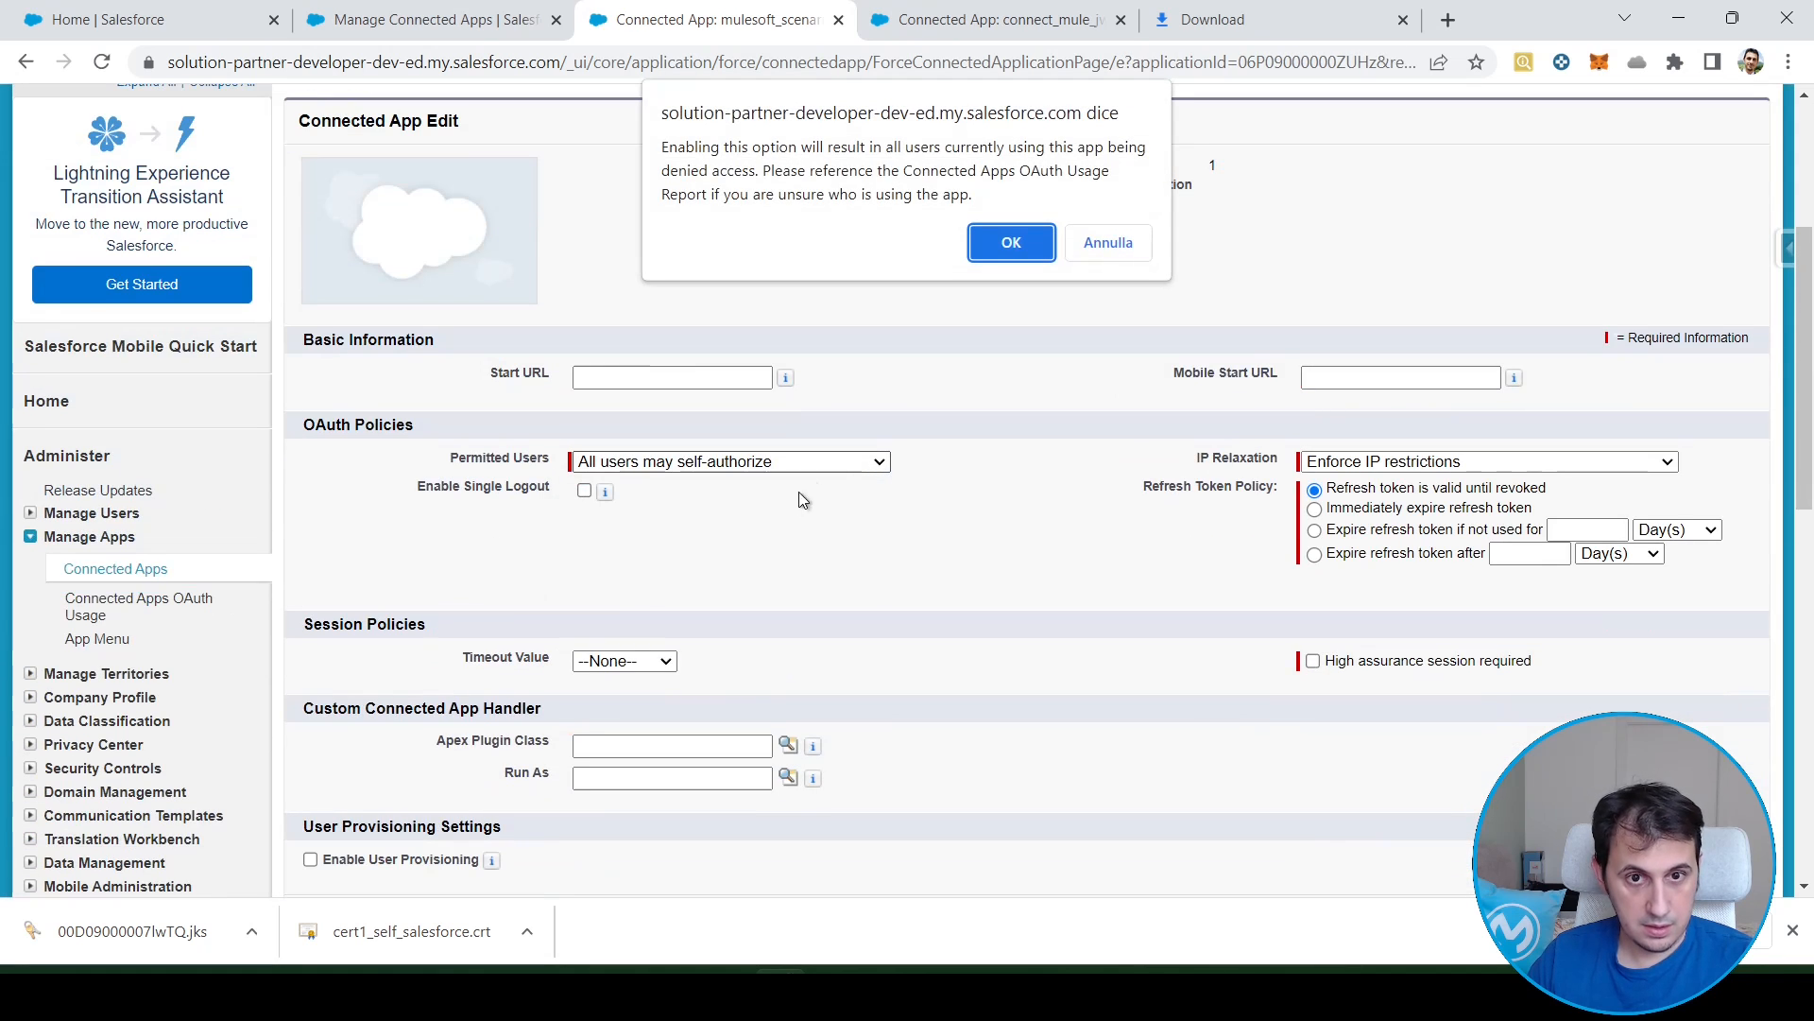
{"action": "left_click", "coordinate": [1007, 242]}
{"action": "scroll", "coordinate": [931, 522], "scroll_direction": "down", "scroll_amount": 1}
{"action": "scroll", "coordinate": [926, 515], "scroll_direction": "down", "scroll_amount": 5}
{"action": "left_click", "coordinate": [761, 449]}
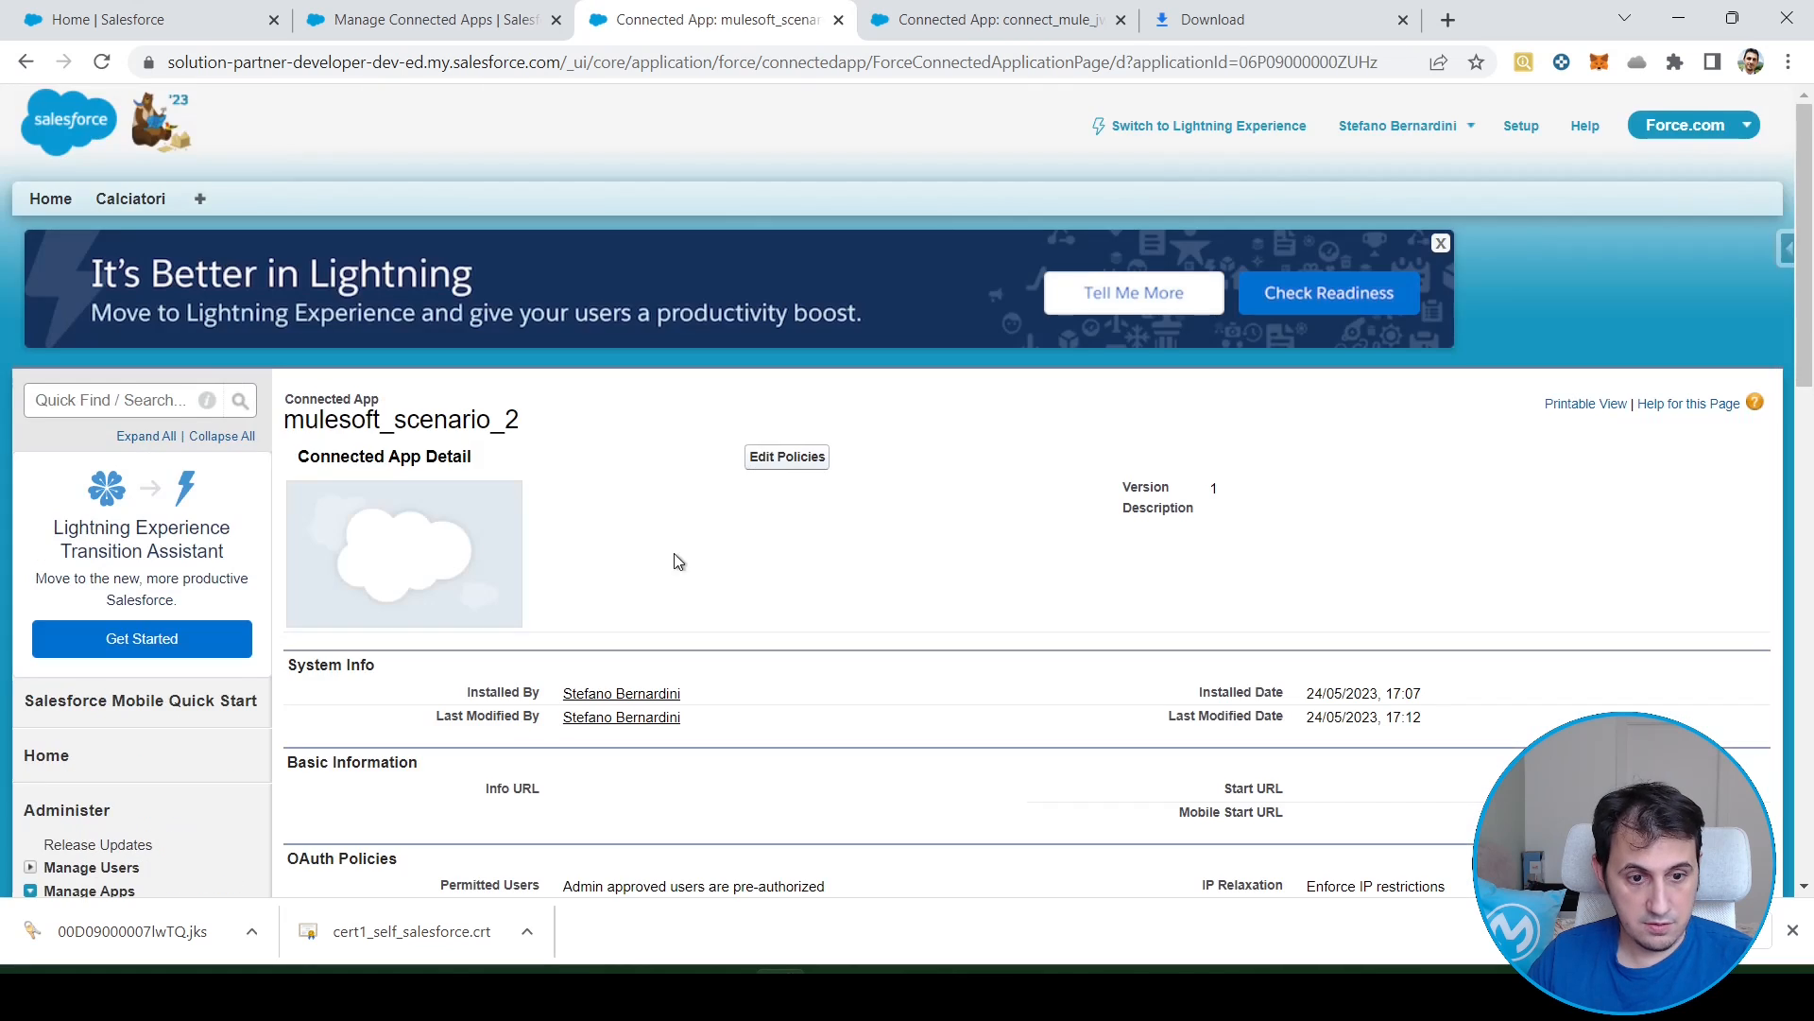
Assign the System Administrator profile to the app and save.
{"action": "scroll", "coordinate": [731, 480], "scroll_direction": "down", "scroll_amount": 10}
{"action": "left_click", "coordinate": [806, 448]}
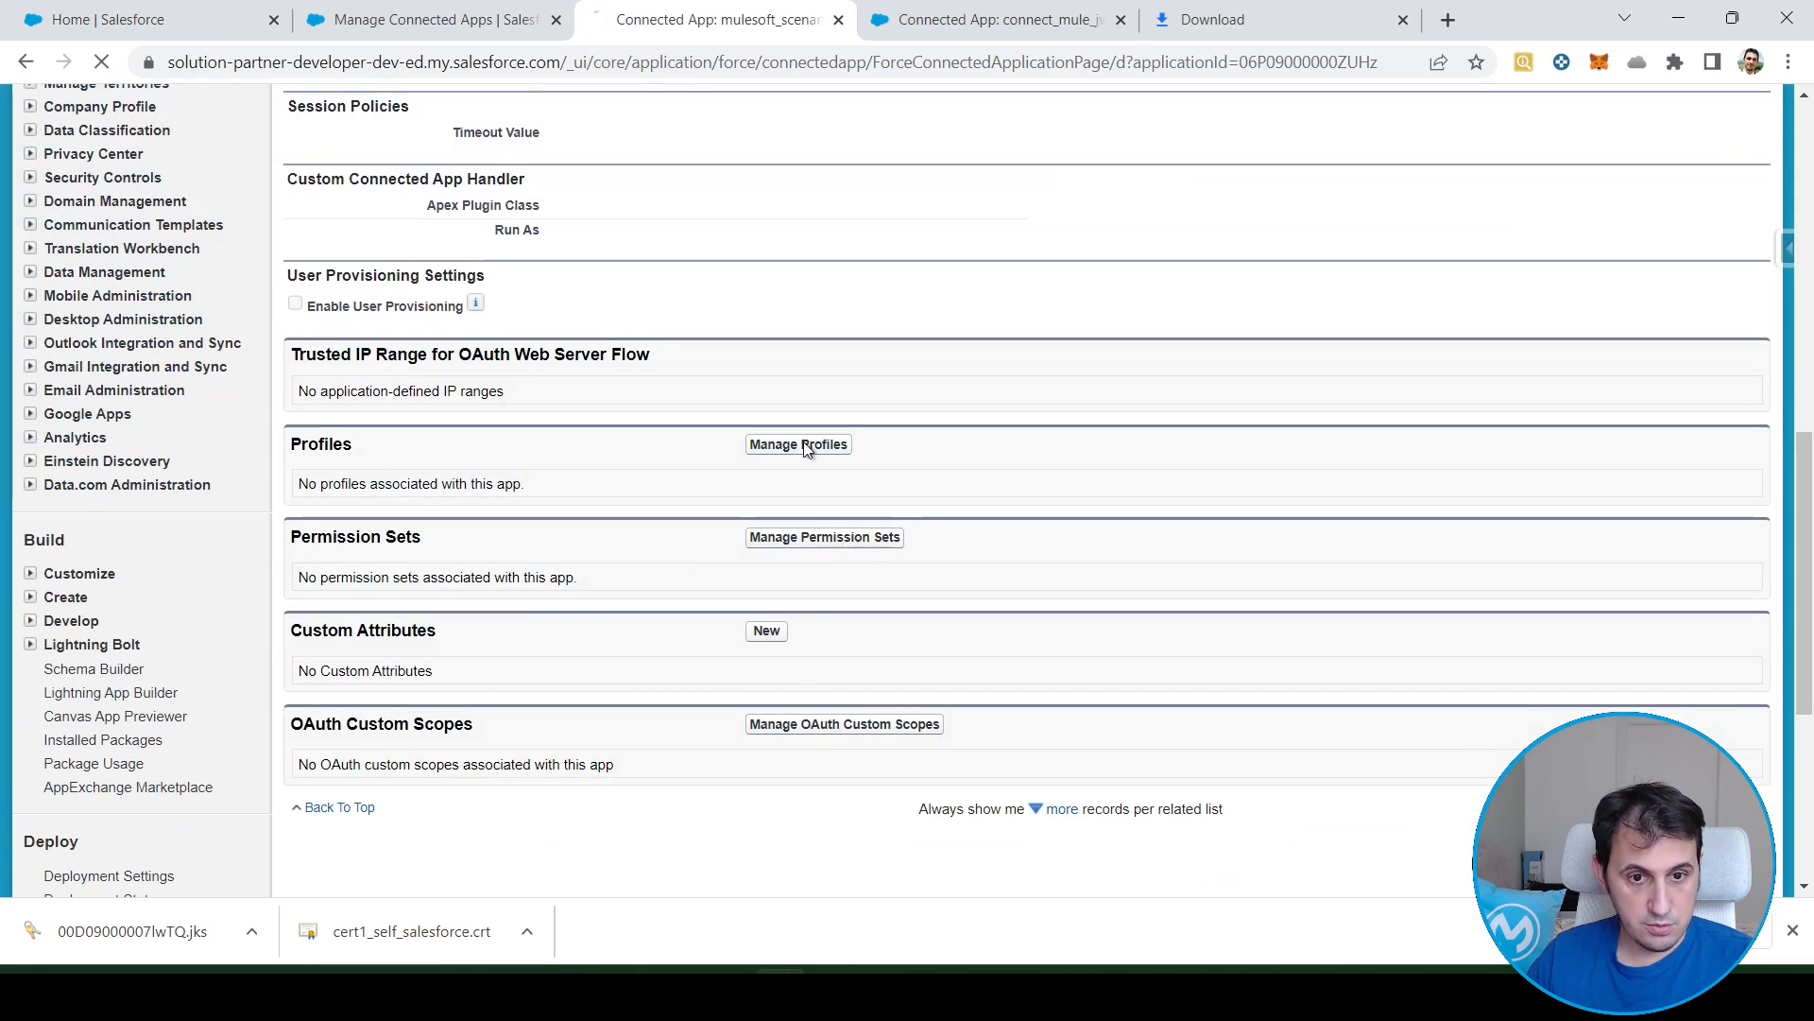
{"action": "scroll", "coordinate": [607, 648], "scroll_direction": "down", "scroll_amount": 15}
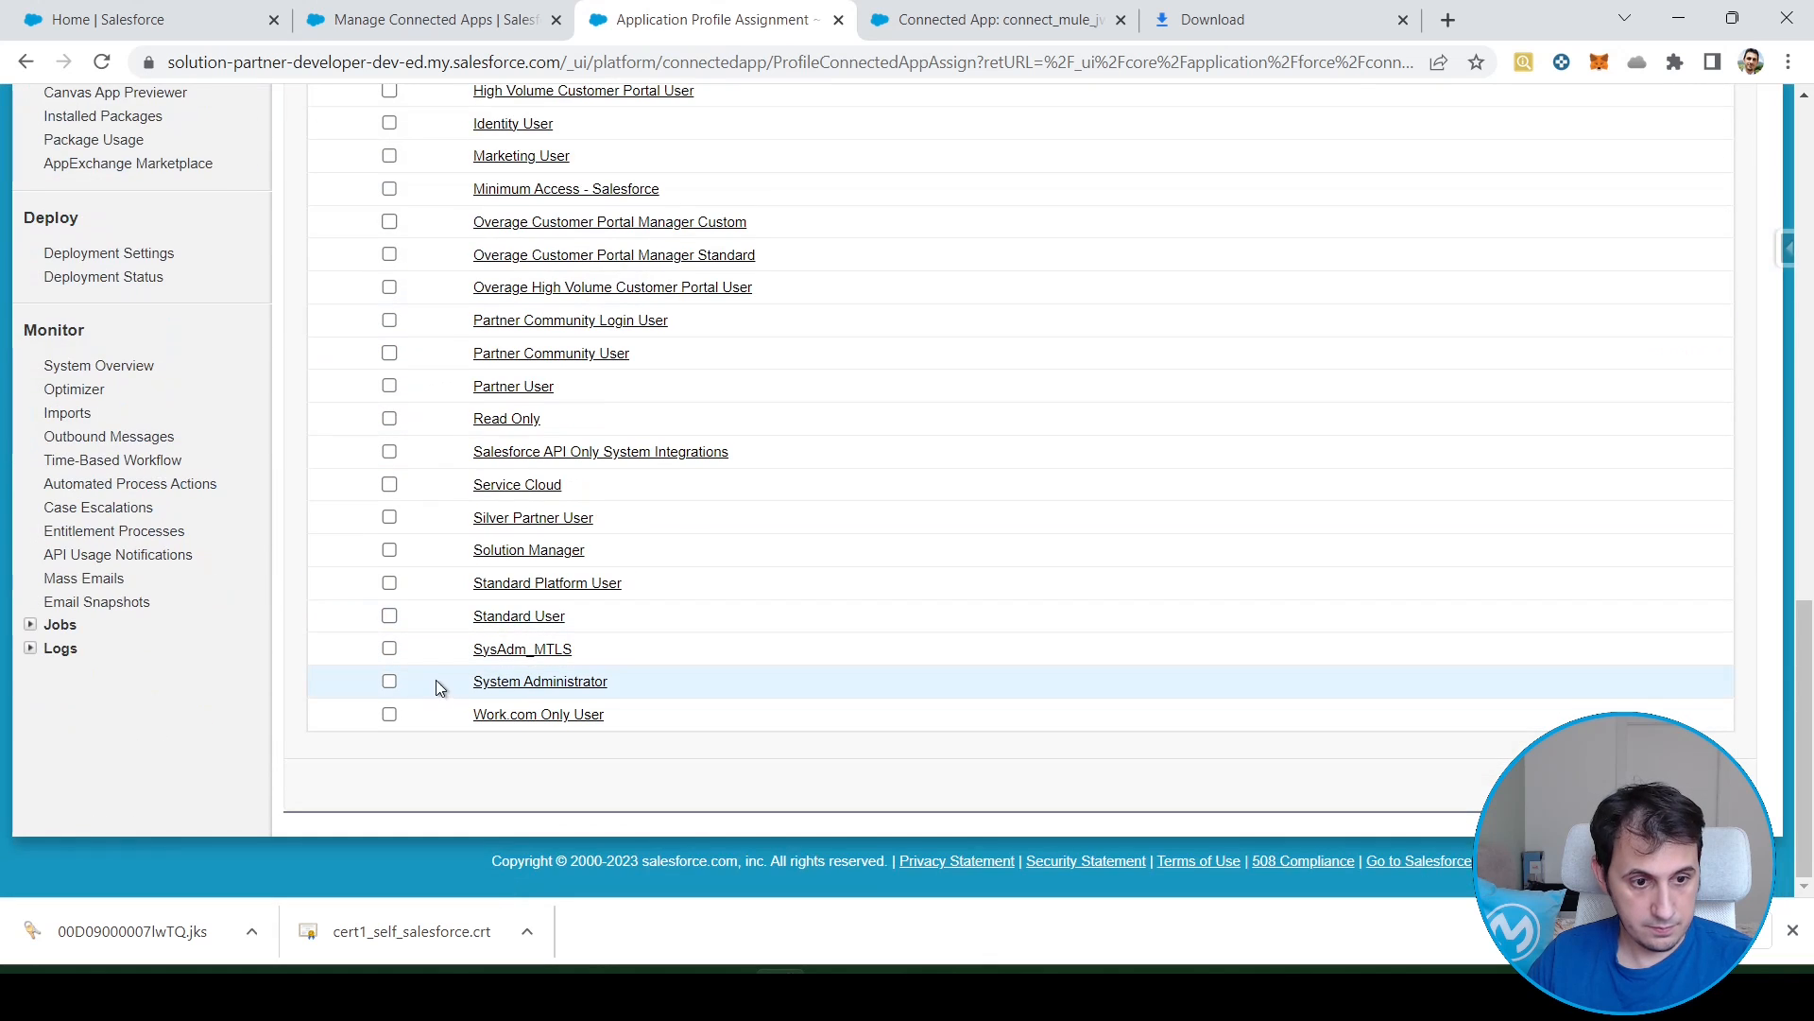
{"action": "left_click", "coordinate": [390, 682]}
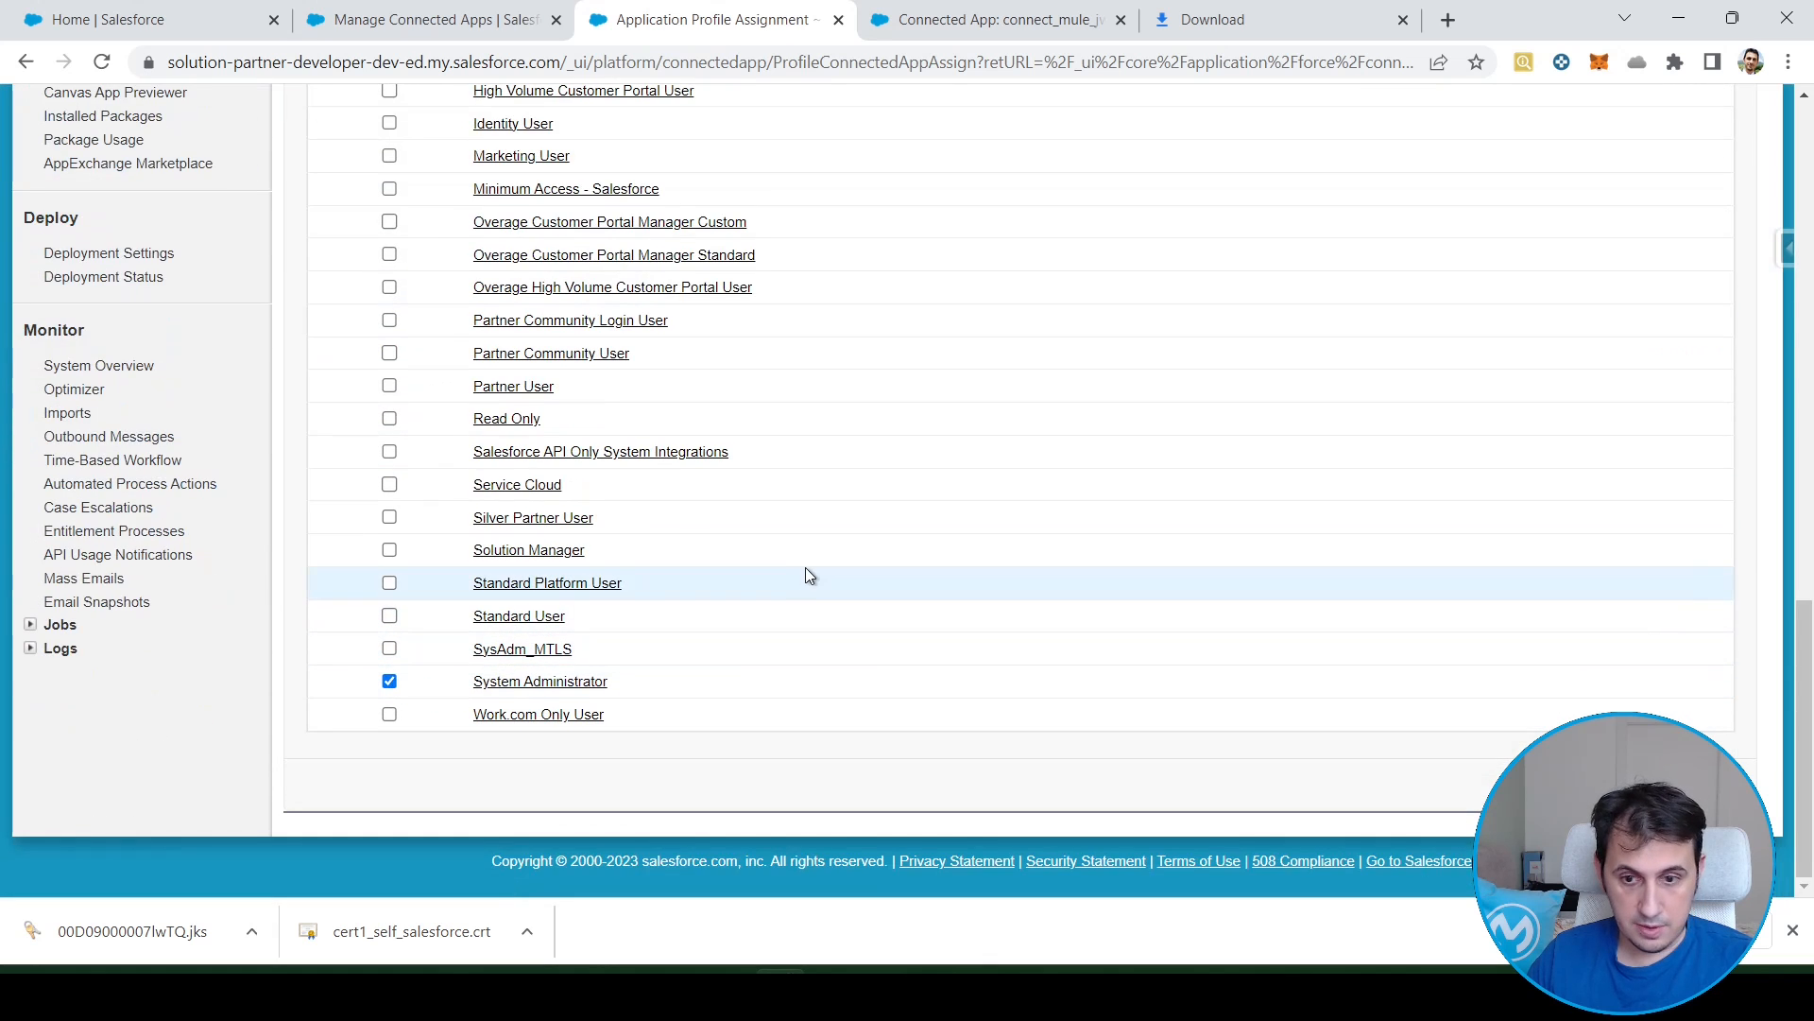
{"action": "left_click", "coordinate": [1656, 785]}
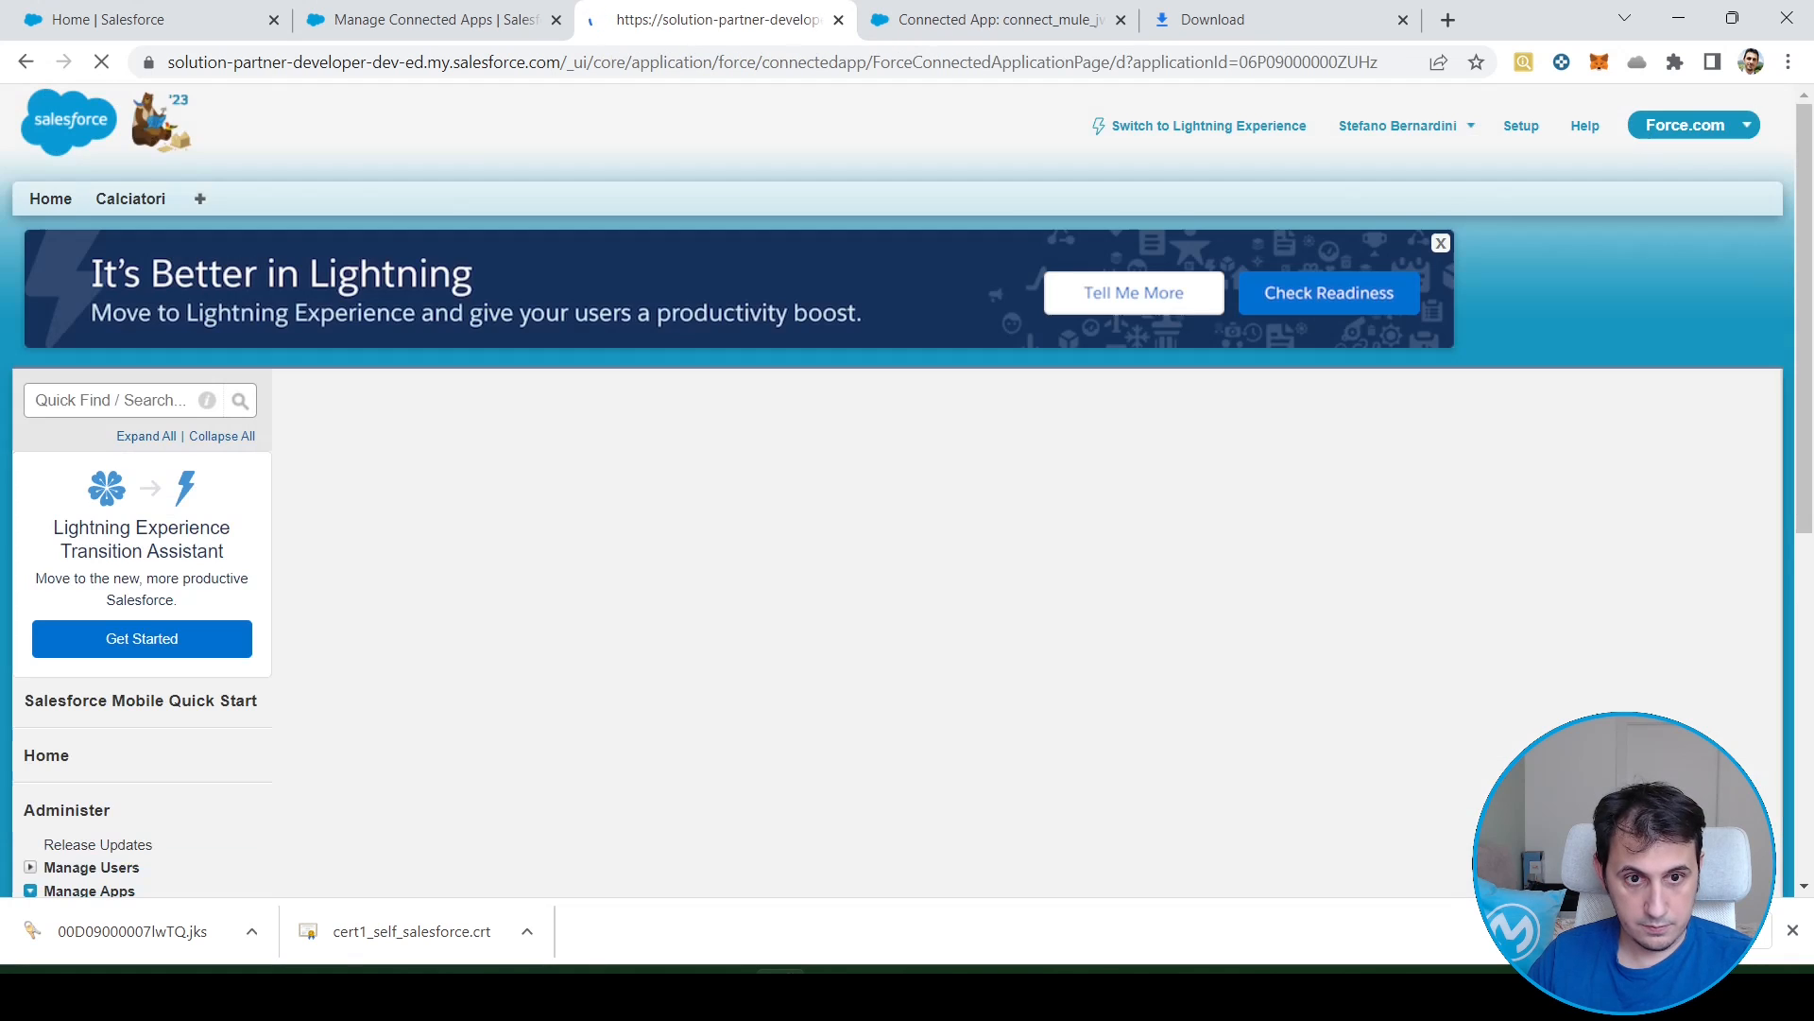
{"action": "scroll", "coordinate": [1154, 741], "scroll_direction": "down", "scroll_amount": 3}
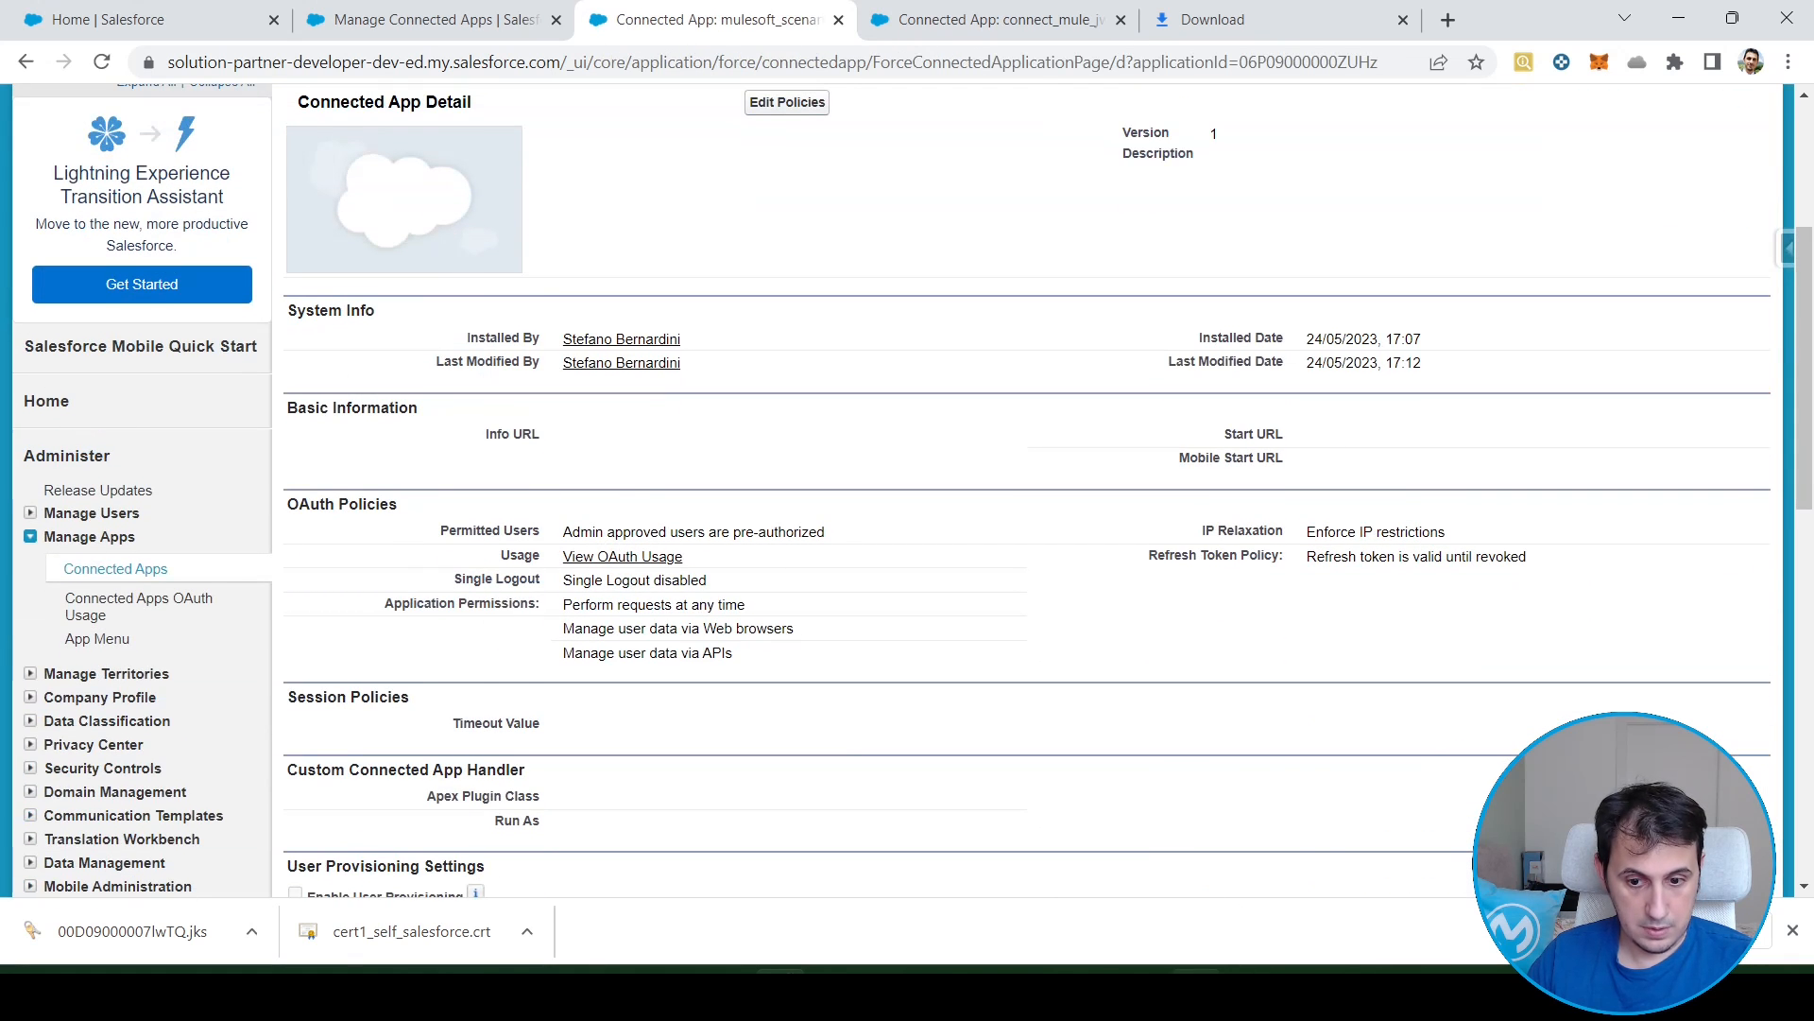
{"action": "left_click", "coordinate": [1196, 992]}
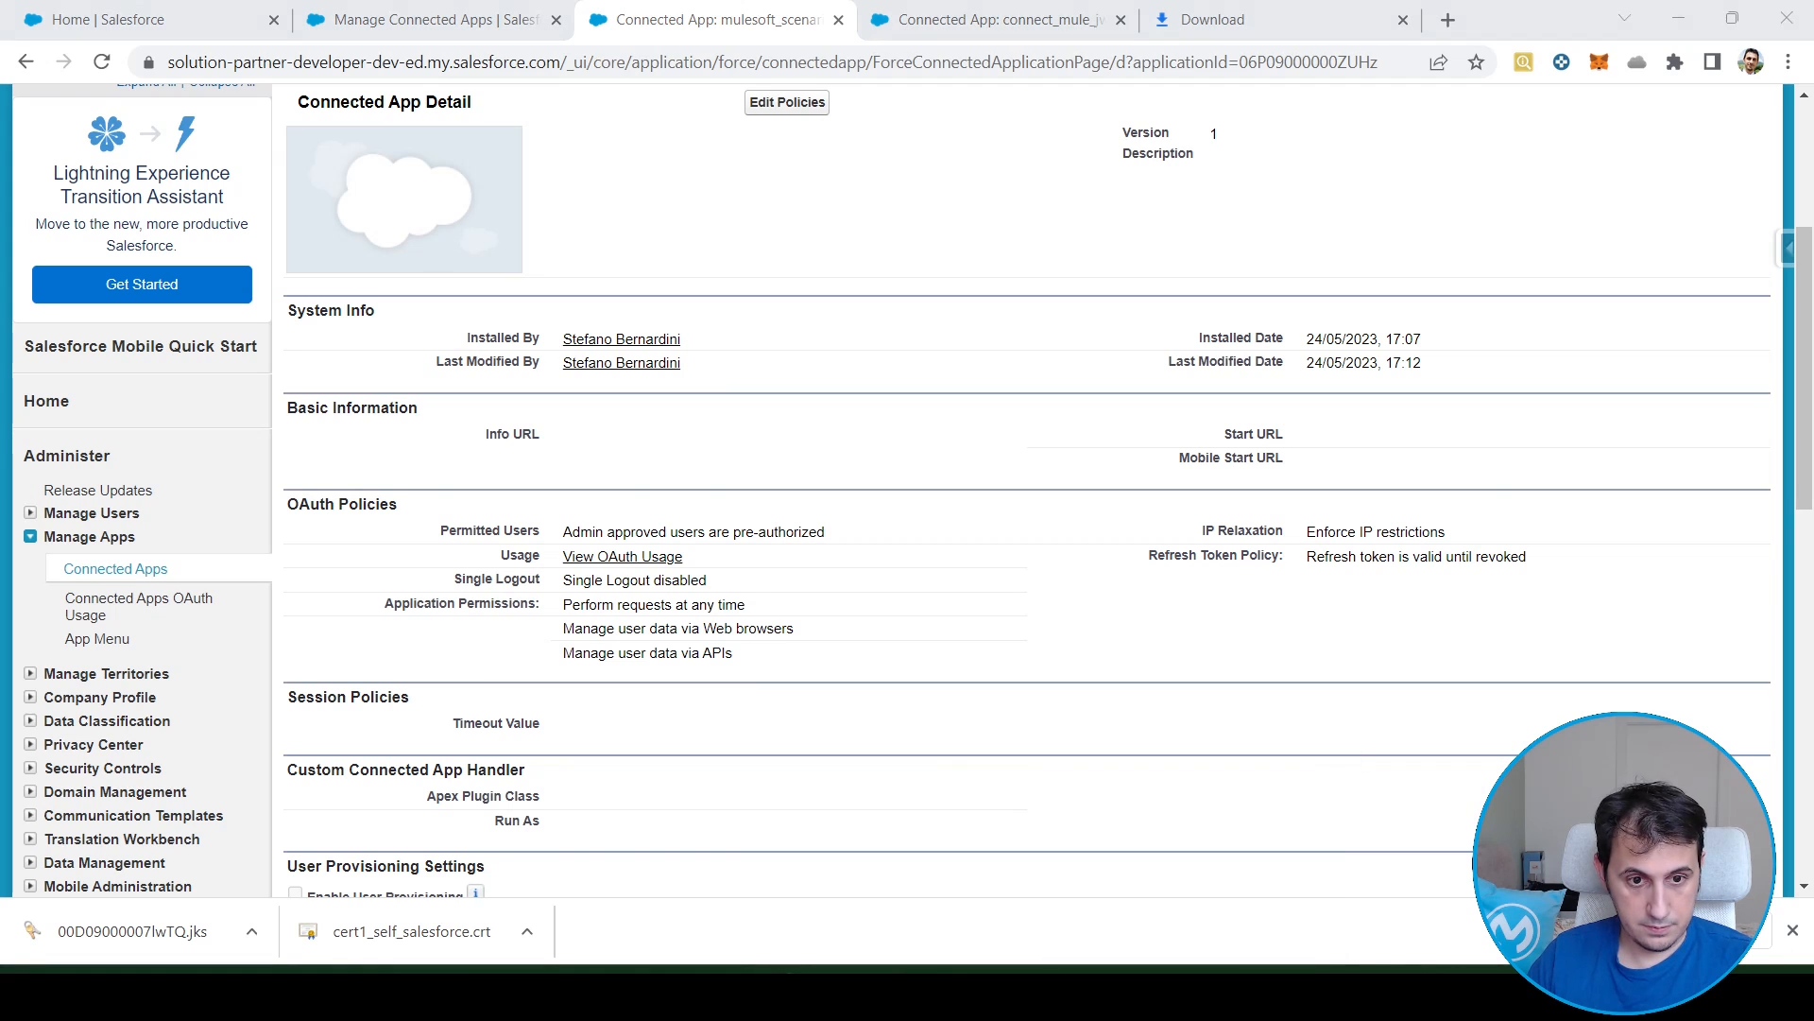
Rerun Salesforce_scenario2_jwt's connection test, which now succeeds, and close the dialog.
{"action": "left_click", "coordinate": [1093, 992]}
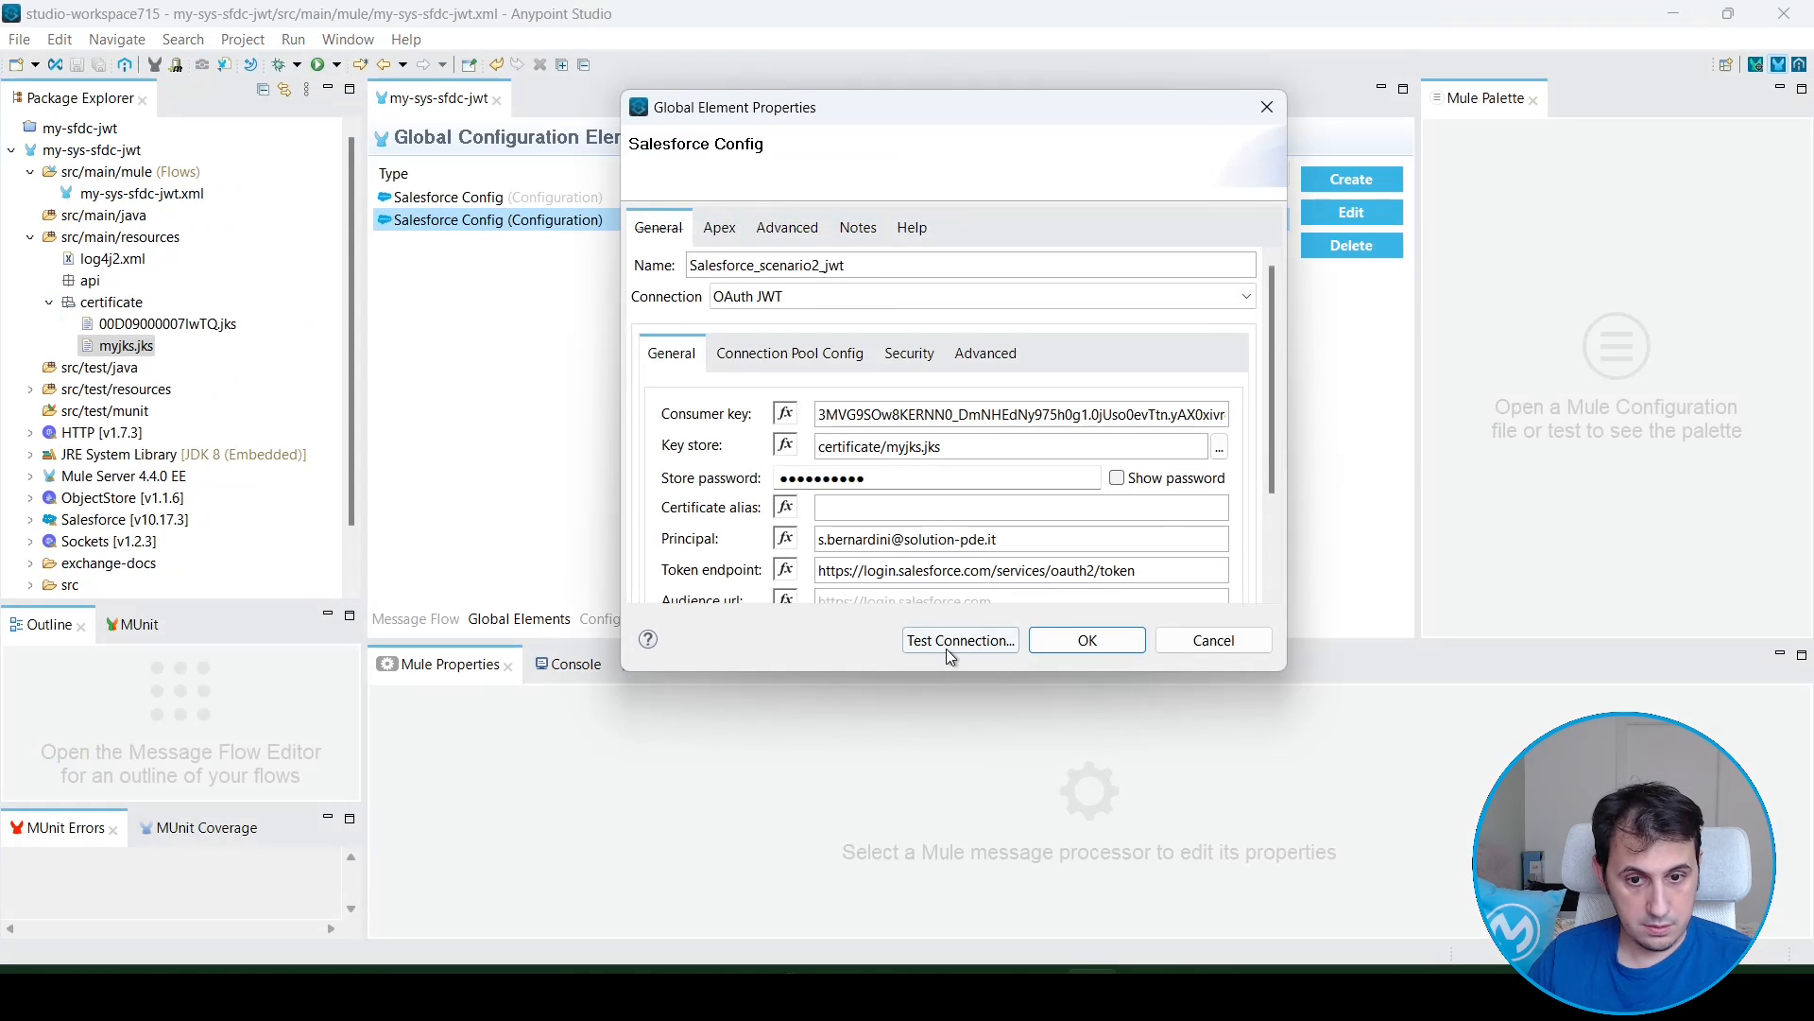
{"action": "left_click", "coordinate": [946, 649]}
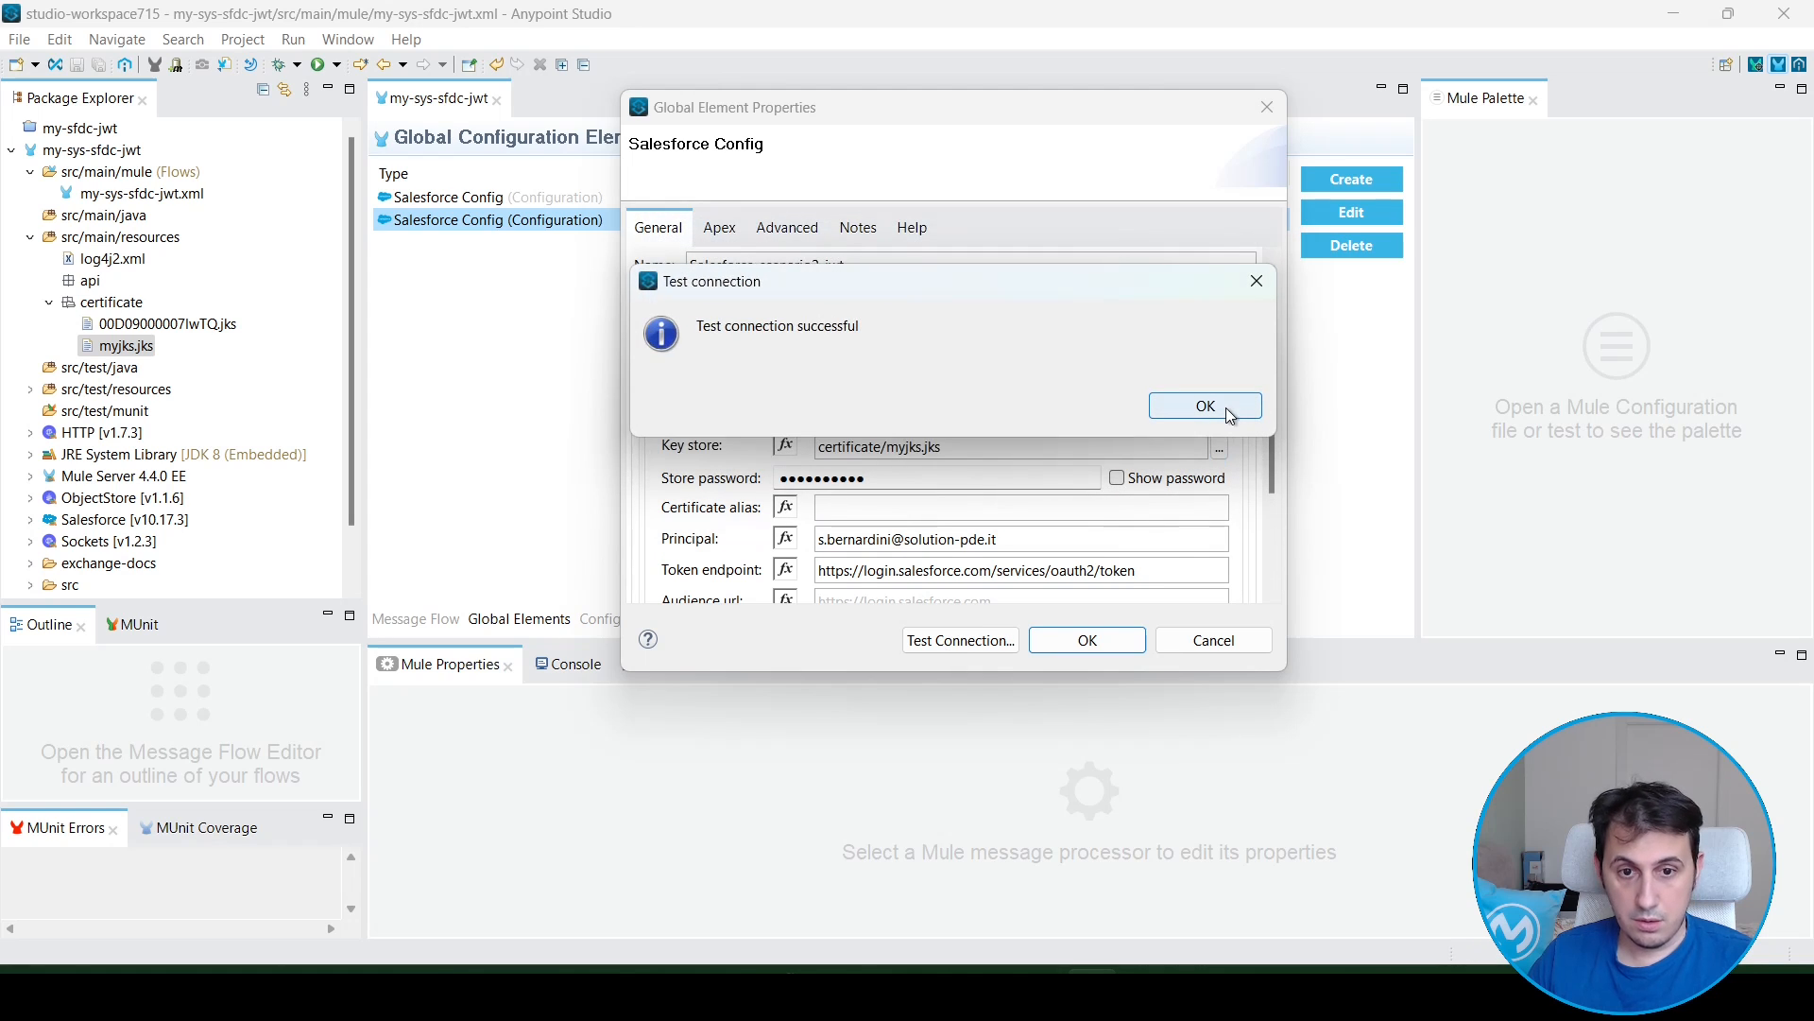
{"action": "left_click", "coordinate": [1227, 406]}
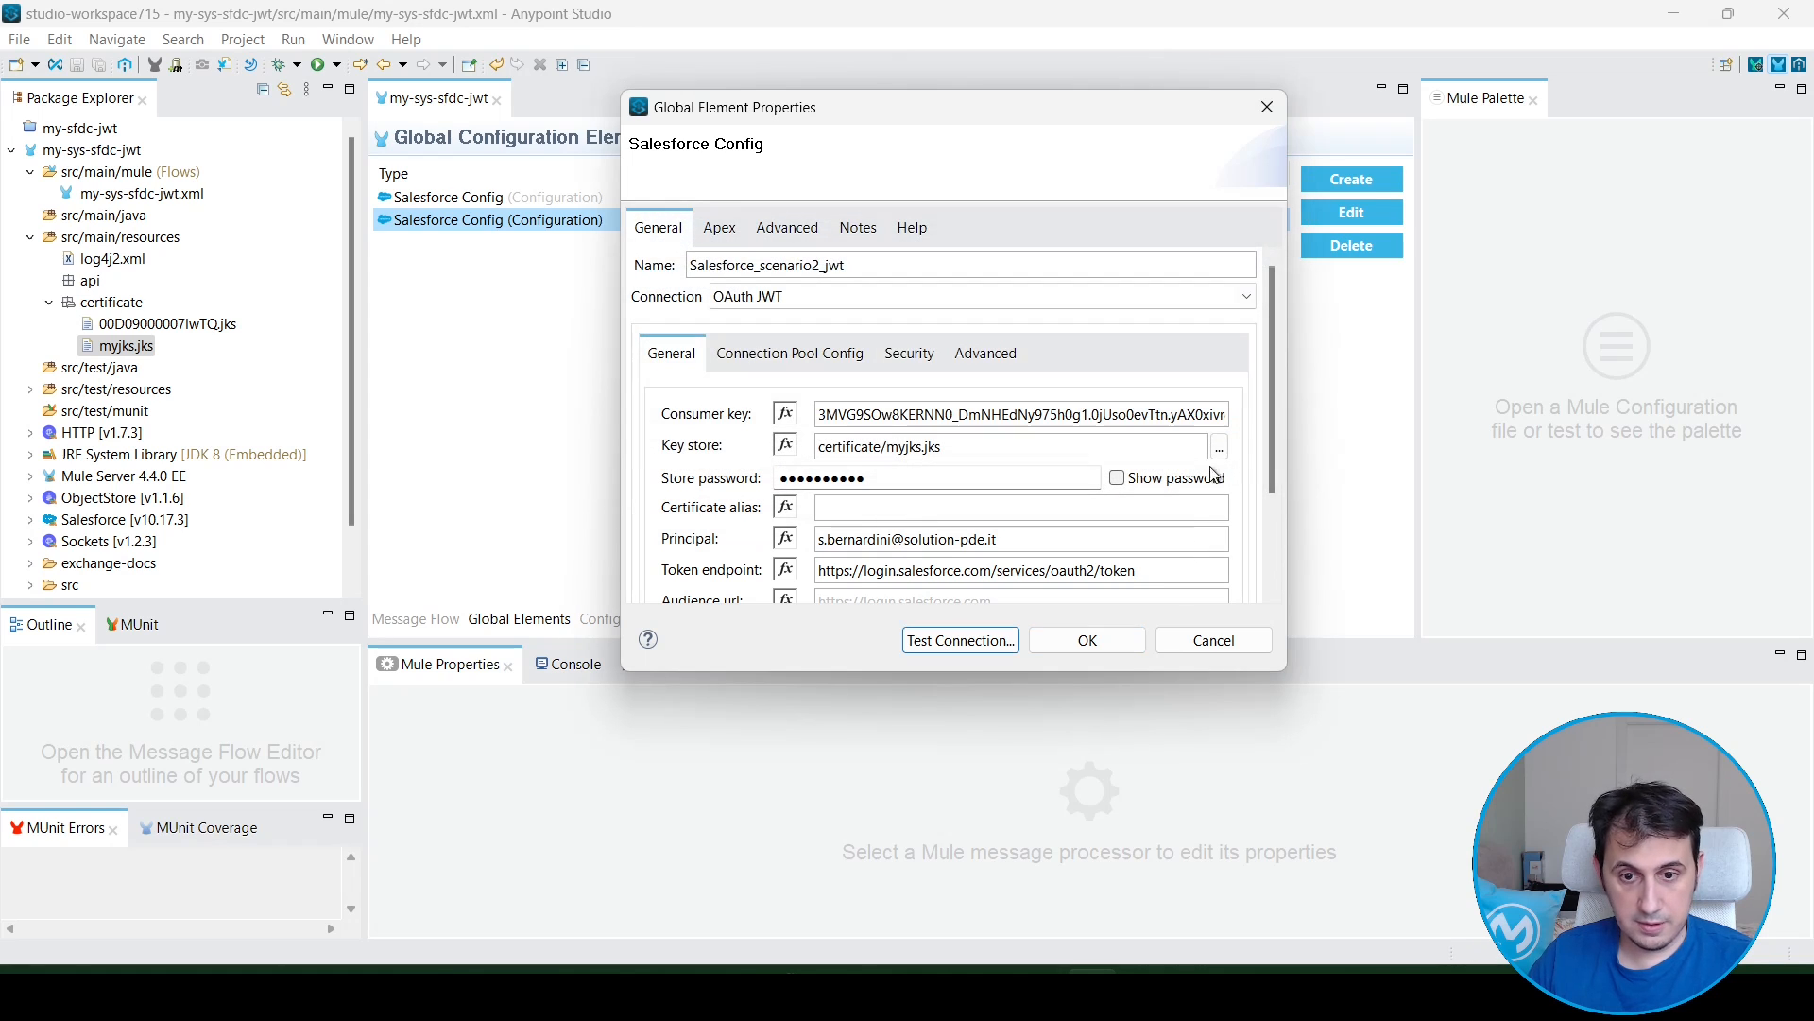
{"action": "left_click", "coordinate": [1087, 640]}
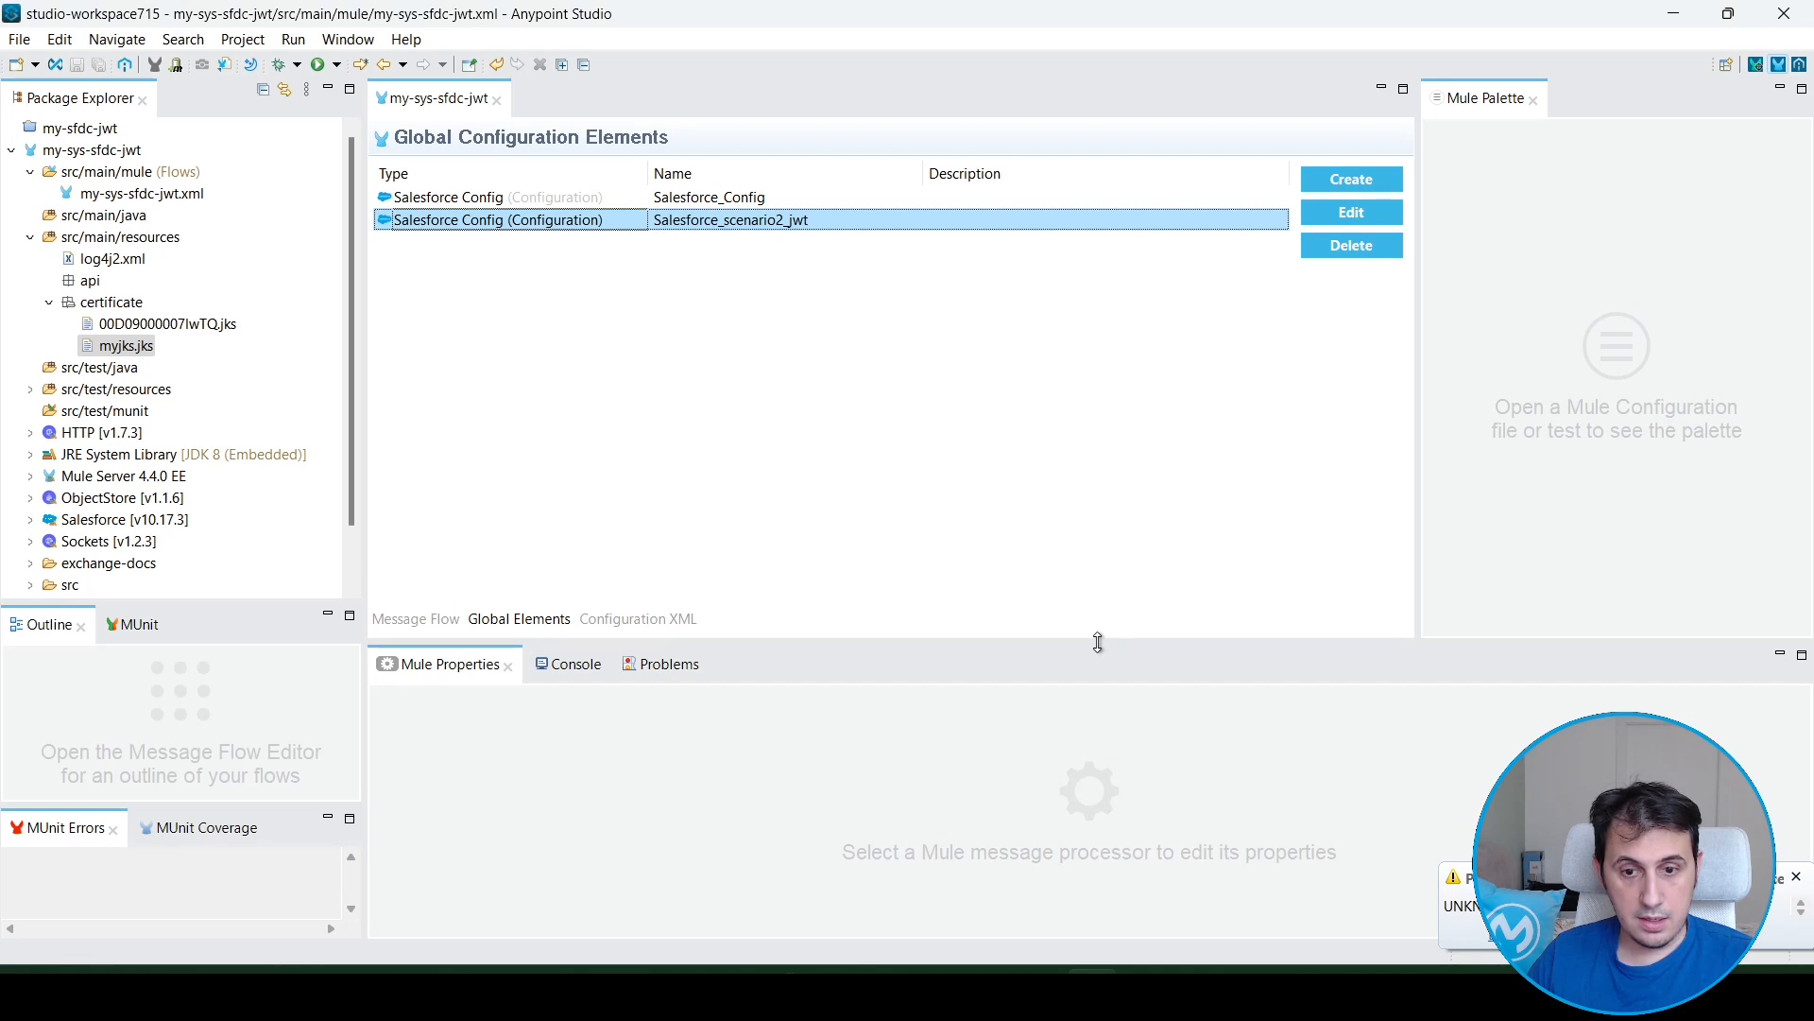
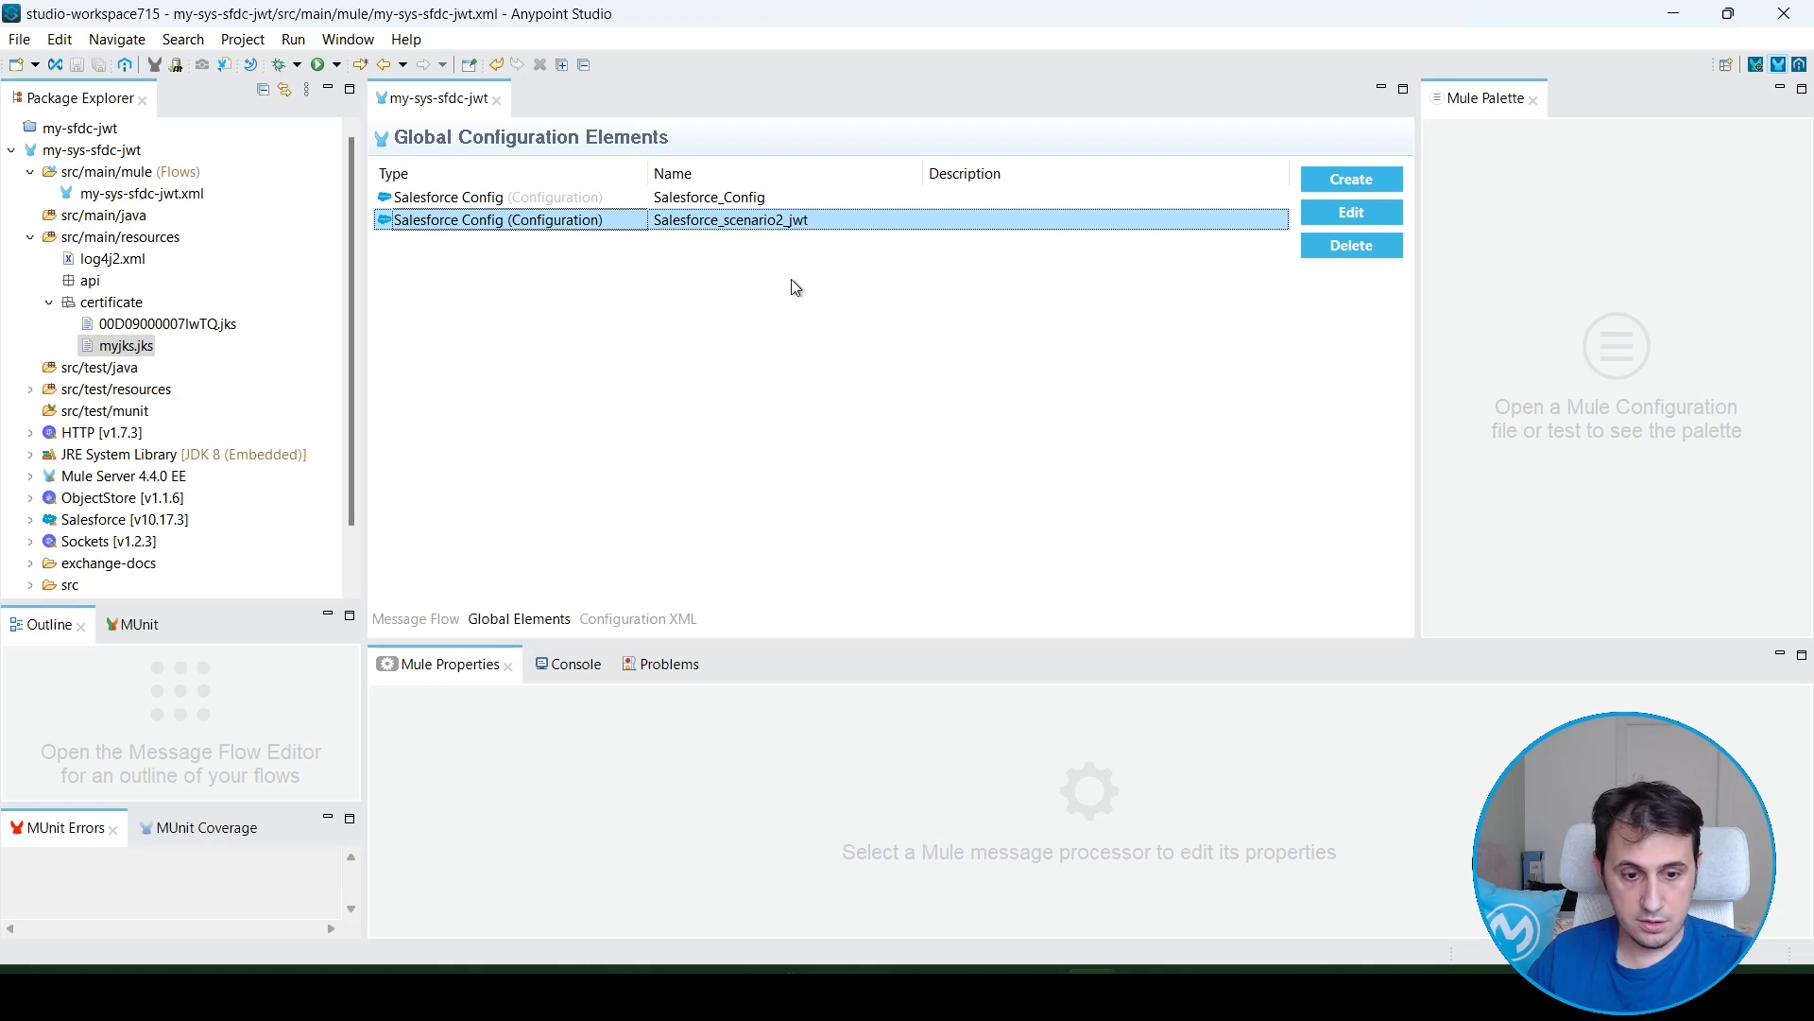
Bring the browser with the mulesoft_scenario_2 connected app detail page to the front.
{"action": "left_click", "coordinate": [780, 992]}
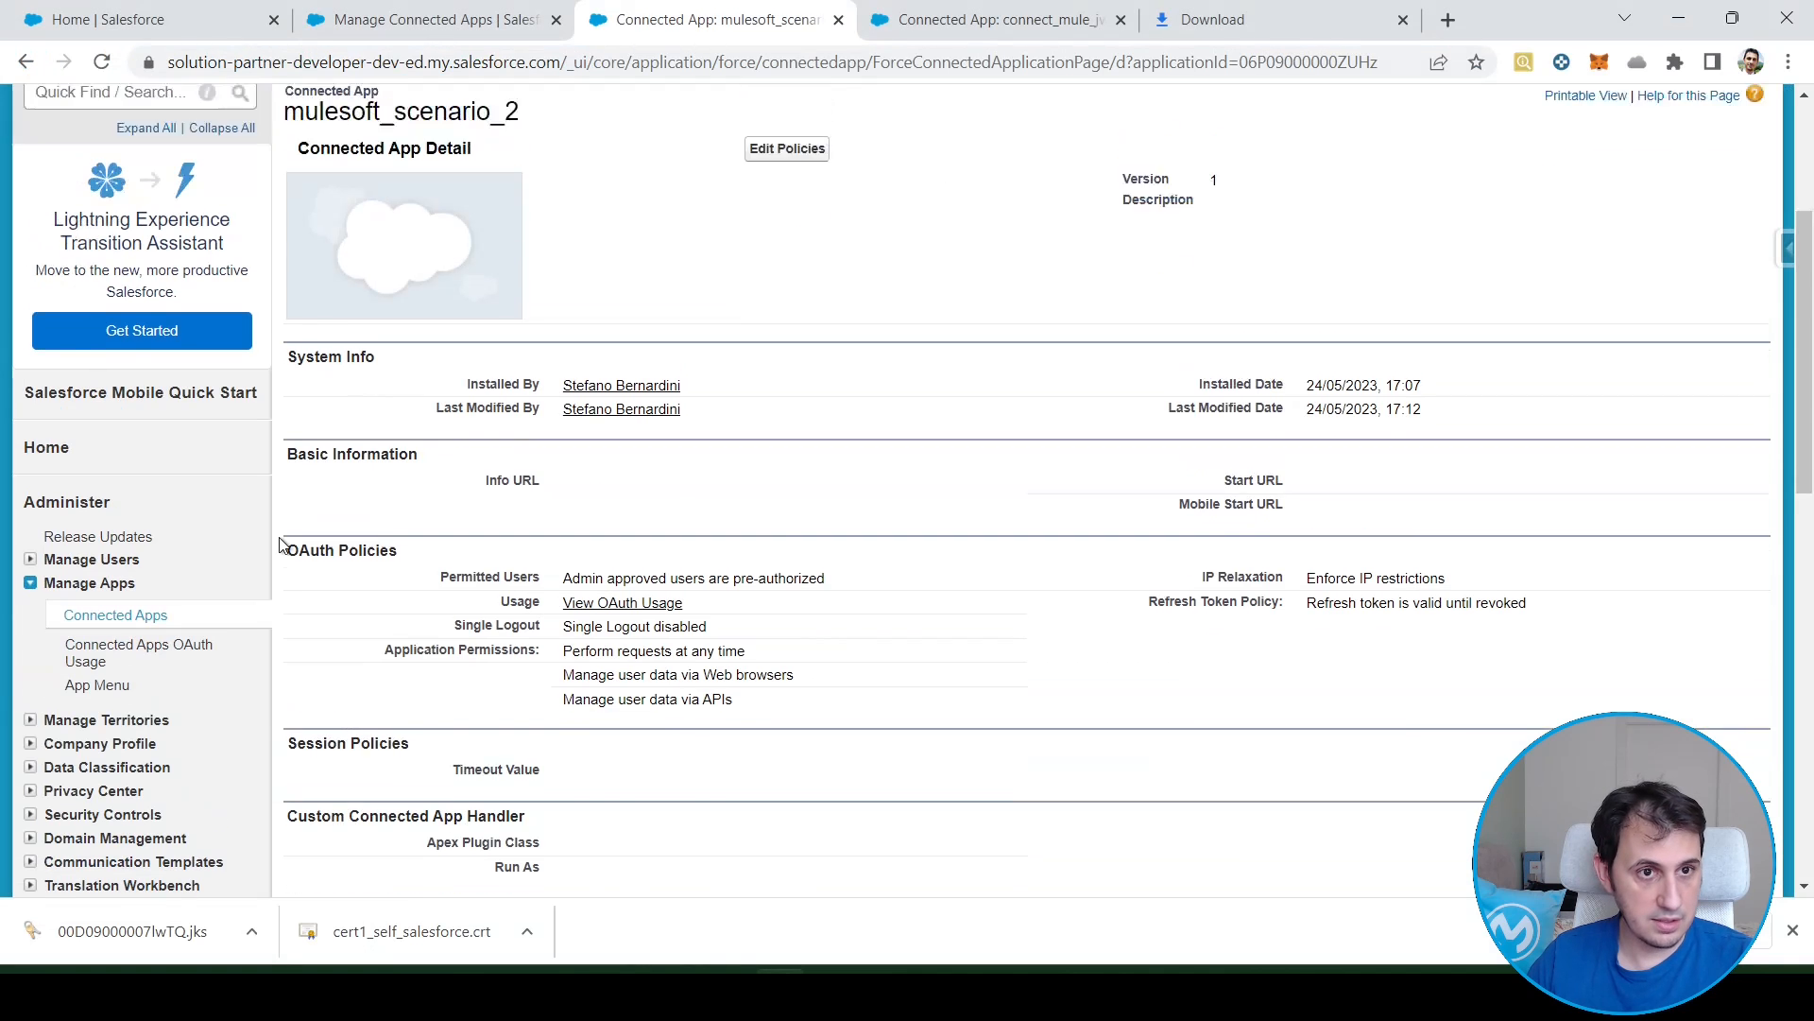
Go to App Manager and start a new connected app.
{"action": "scroll", "coordinate": [359, 312], "scroll_direction": "up", "scroll_amount": 4}
{"action": "left_click", "coordinate": [433, 19]}
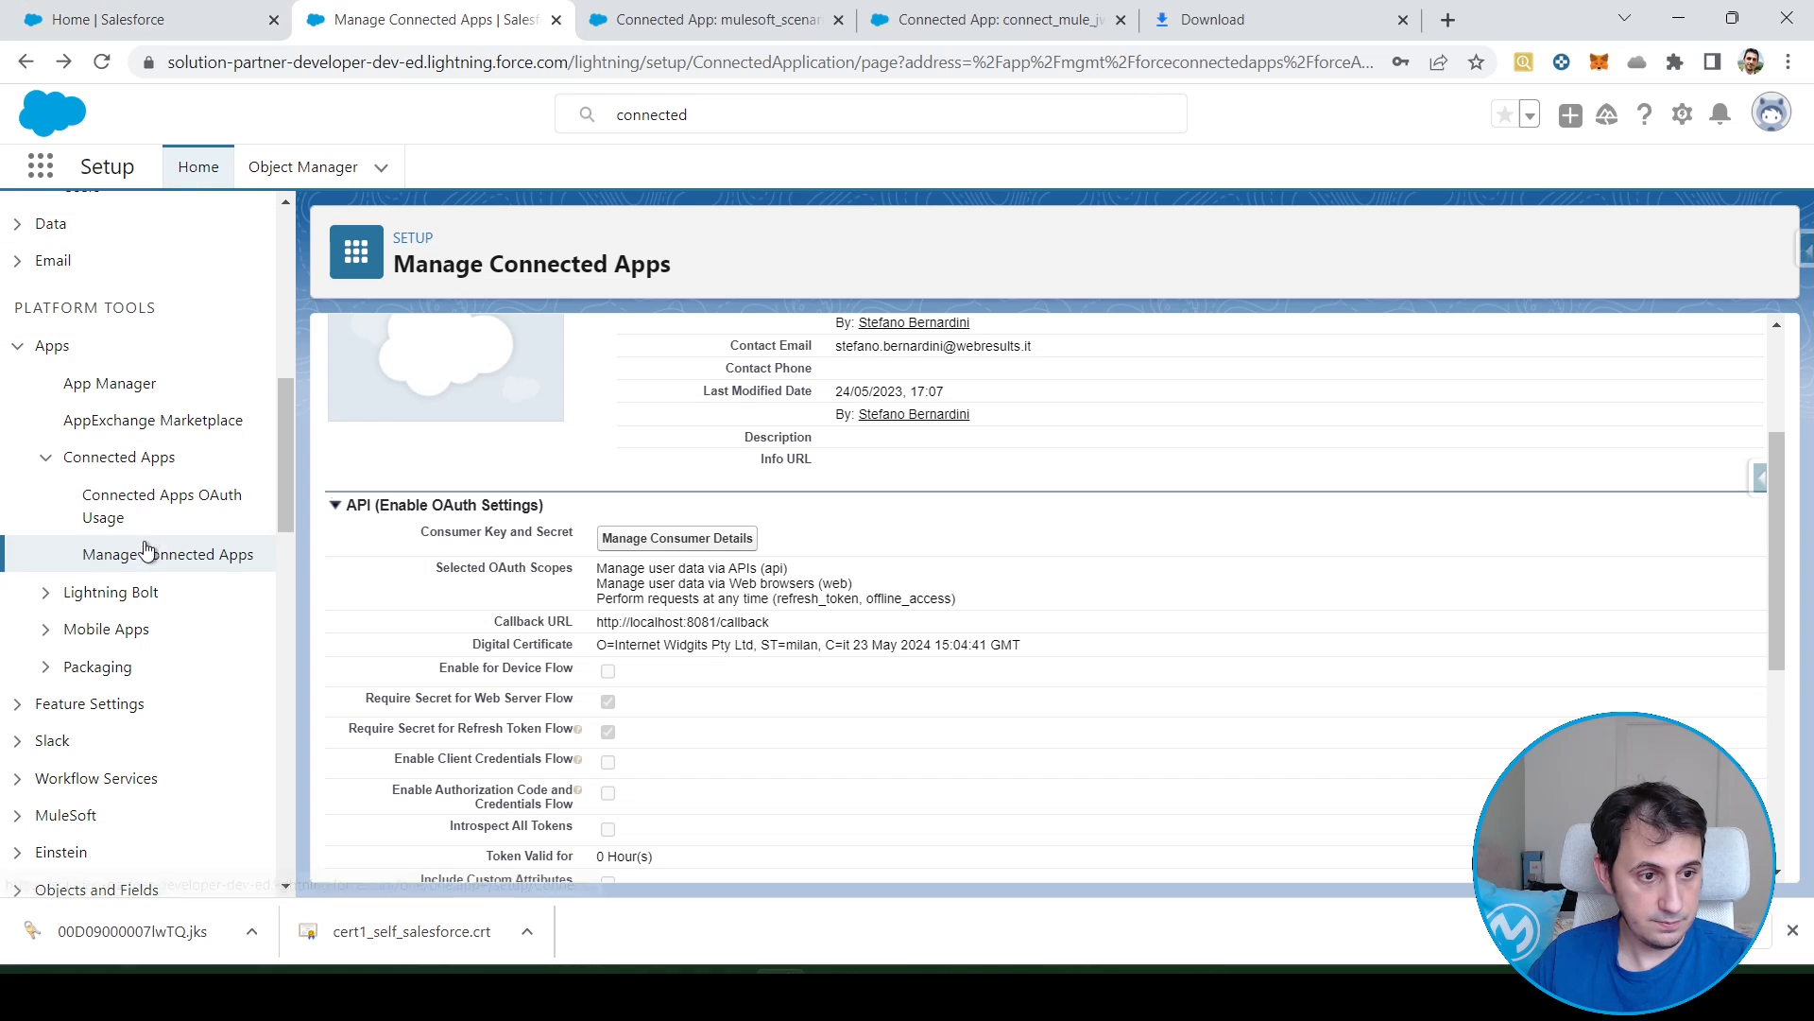
{"action": "left_click", "coordinate": [110, 383]}
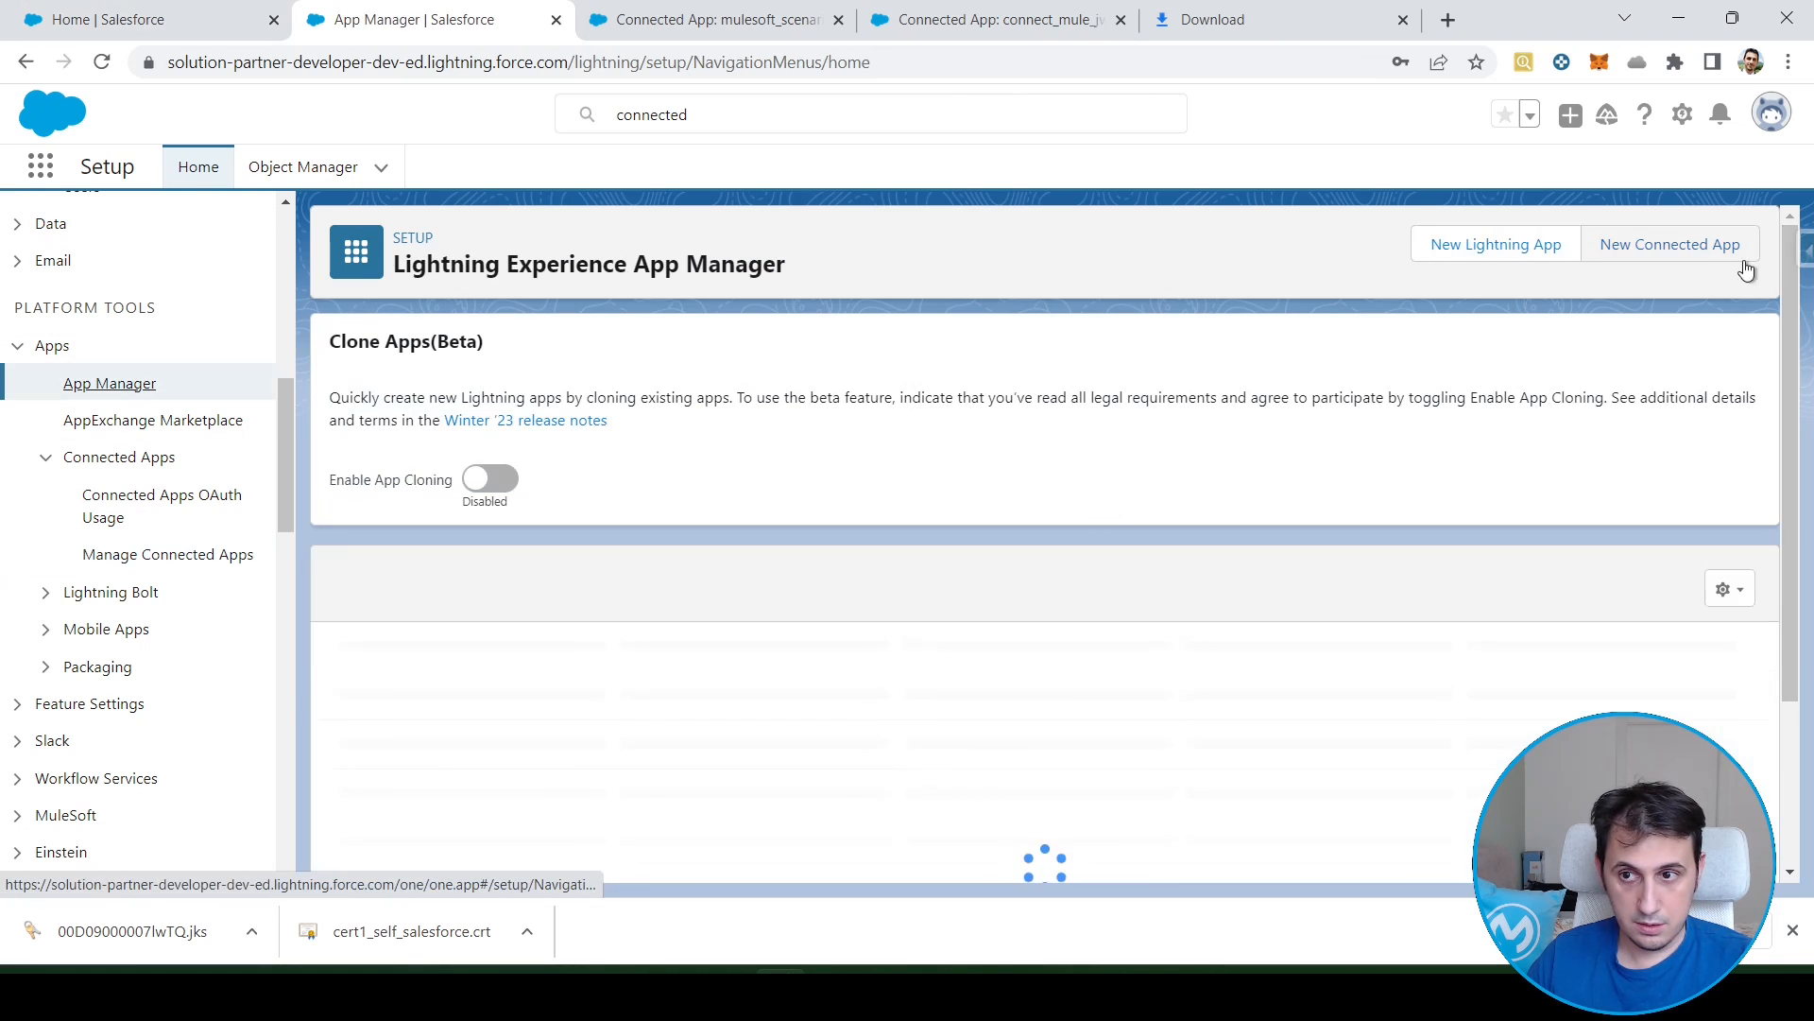
{"action": "left_click", "coordinate": [1710, 251]}
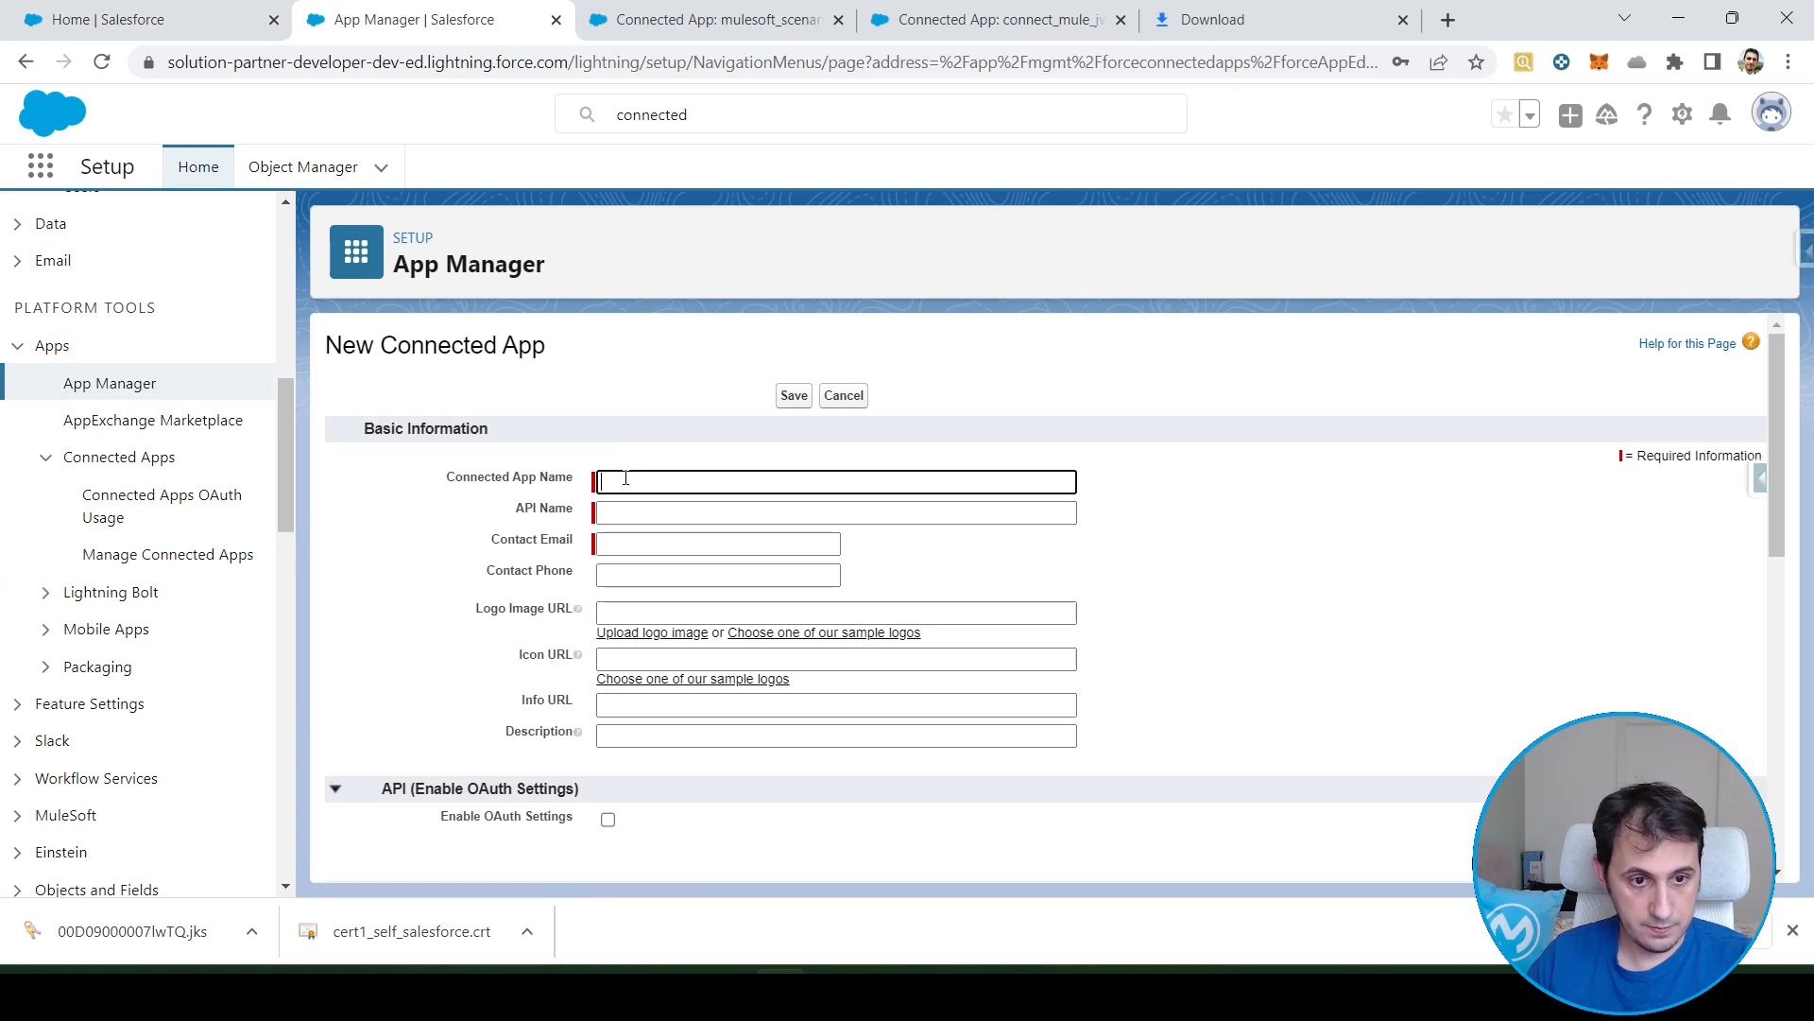
Name the app and API name mulesoft_scenario_3 and fill in the contact e-mail.
{"action": "type", "text": "mulesoft_scenario_3"}
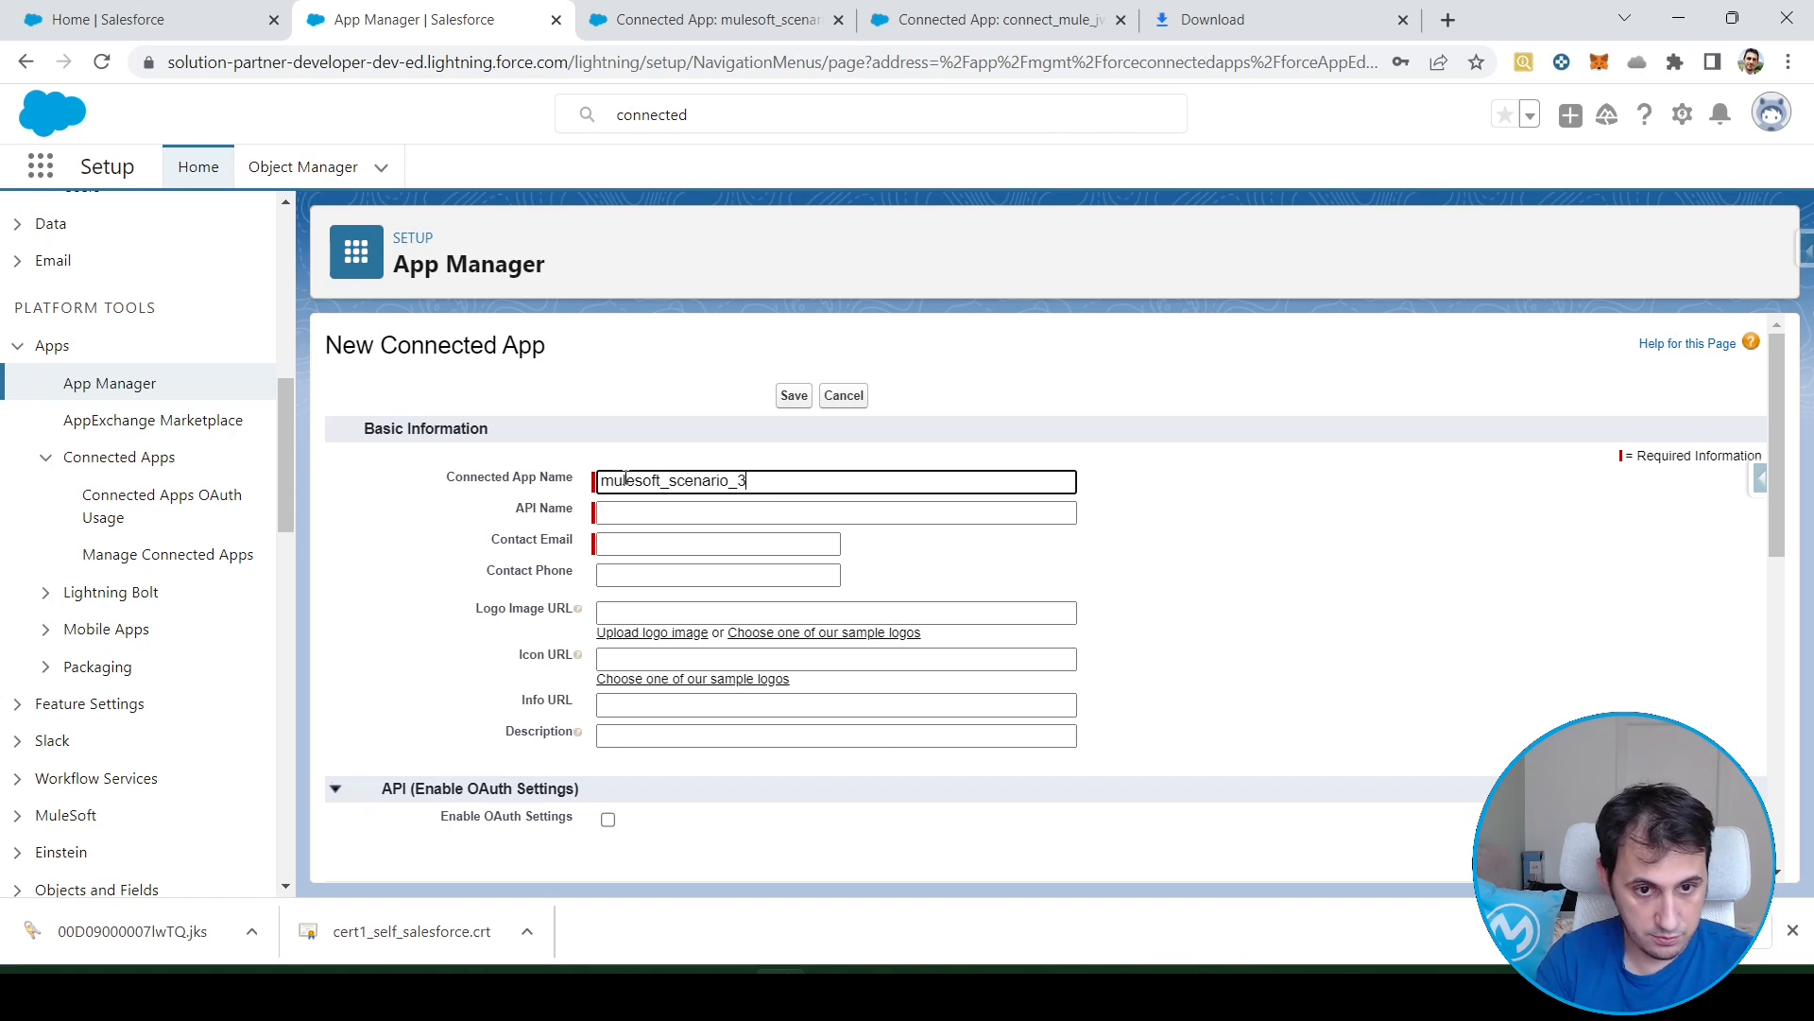
{"action": "left_click", "coordinate": [654, 513]}
{"action": "left_click", "coordinate": [653, 543]}
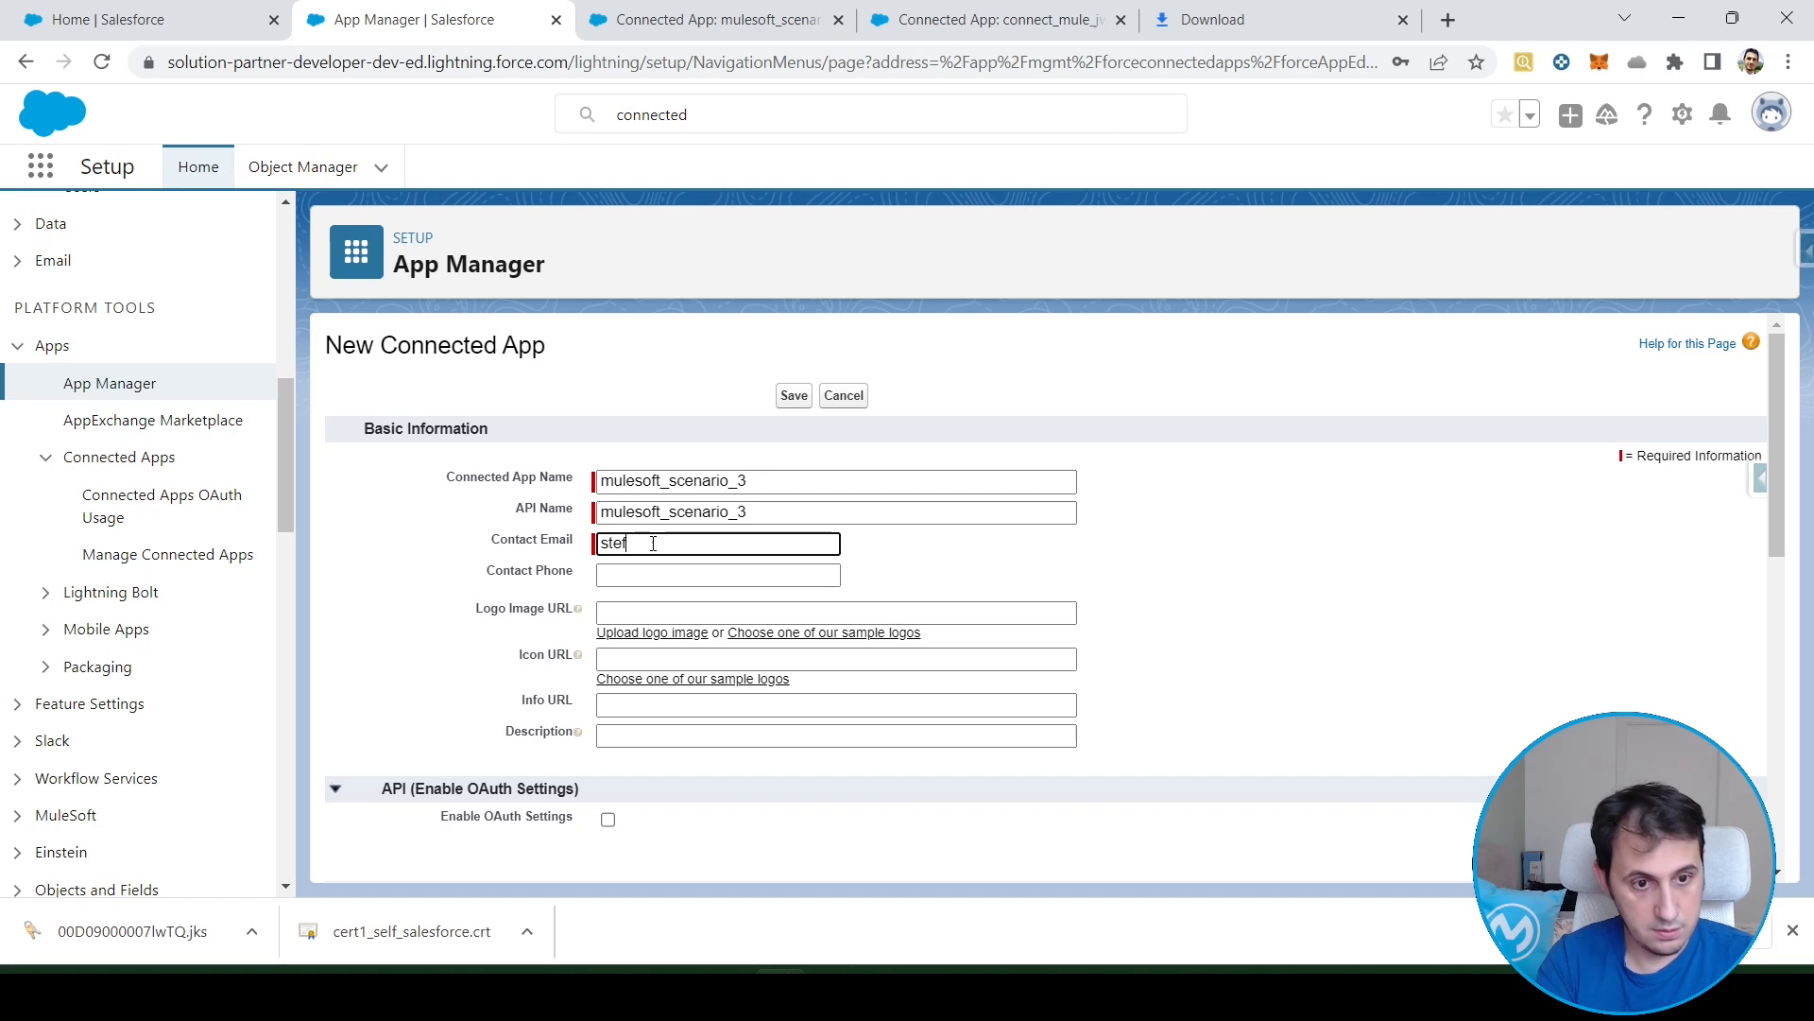
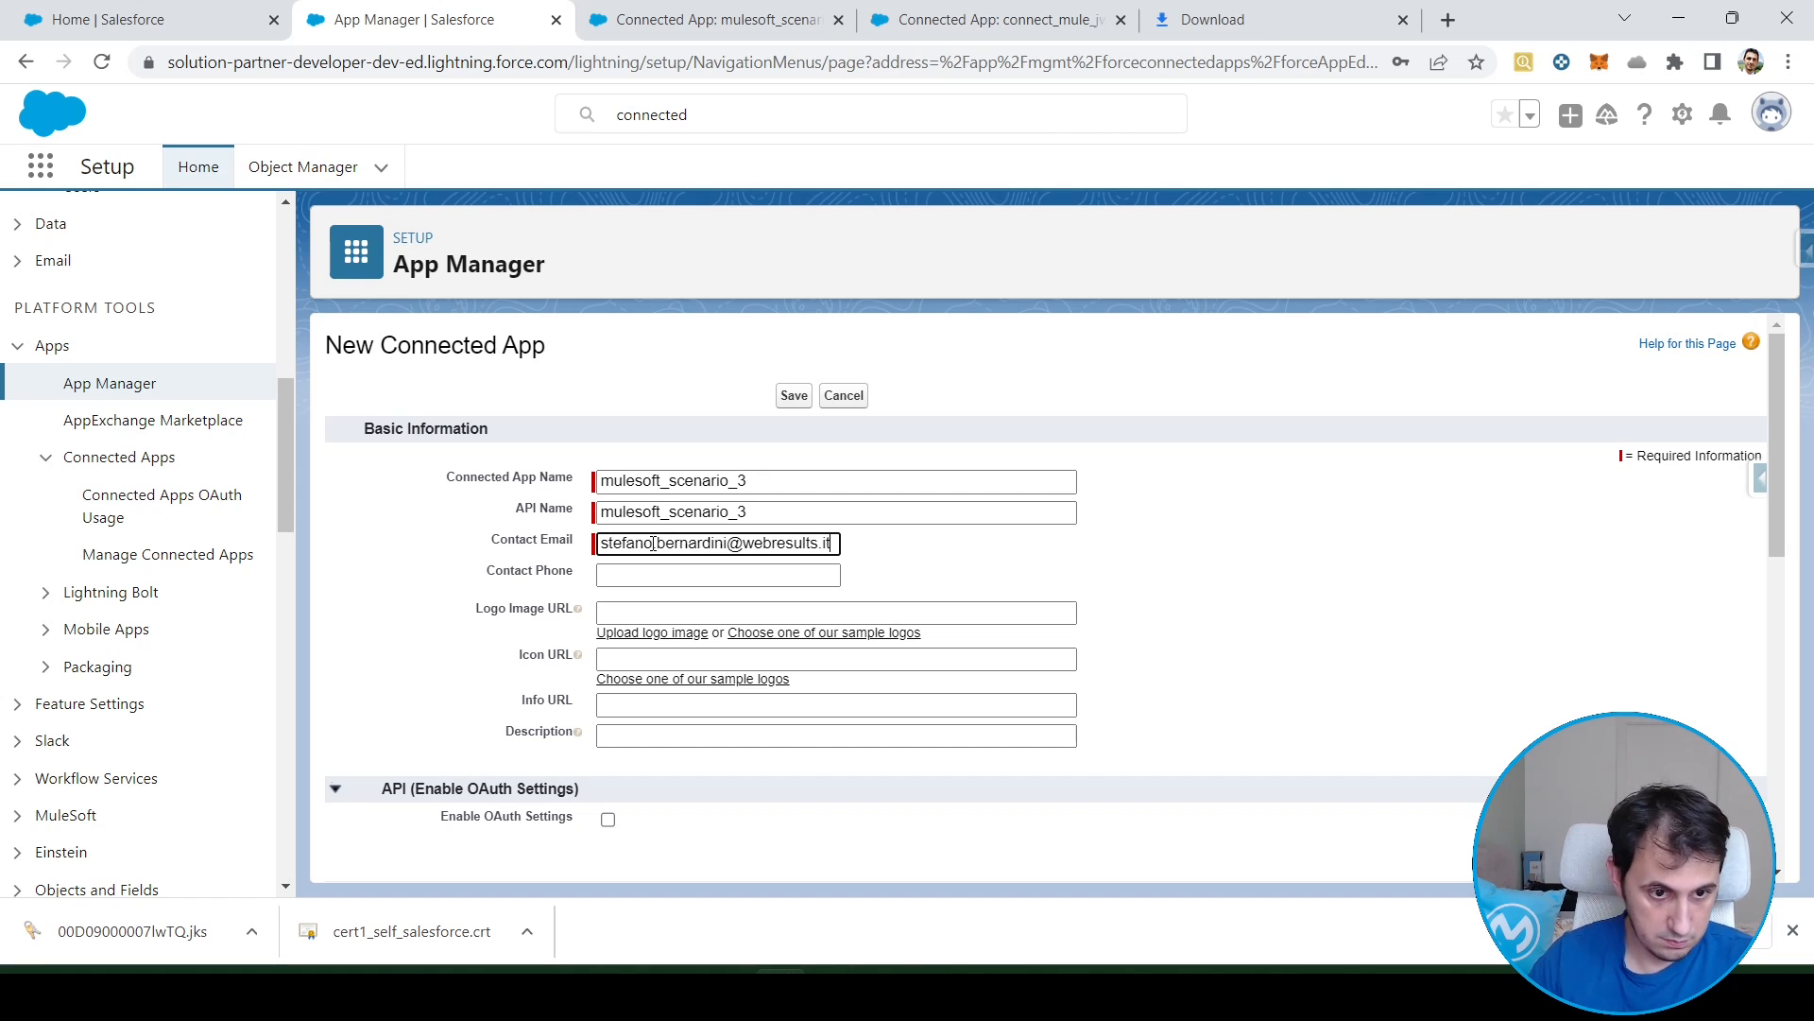
{"action": "scroll", "coordinate": [640, 632], "scroll_direction": "down", "scroll_amount": 3}
{"action": "left_click", "coordinate": [608, 583]}
{"action": "left_click", "coordinate": [649, 676]}
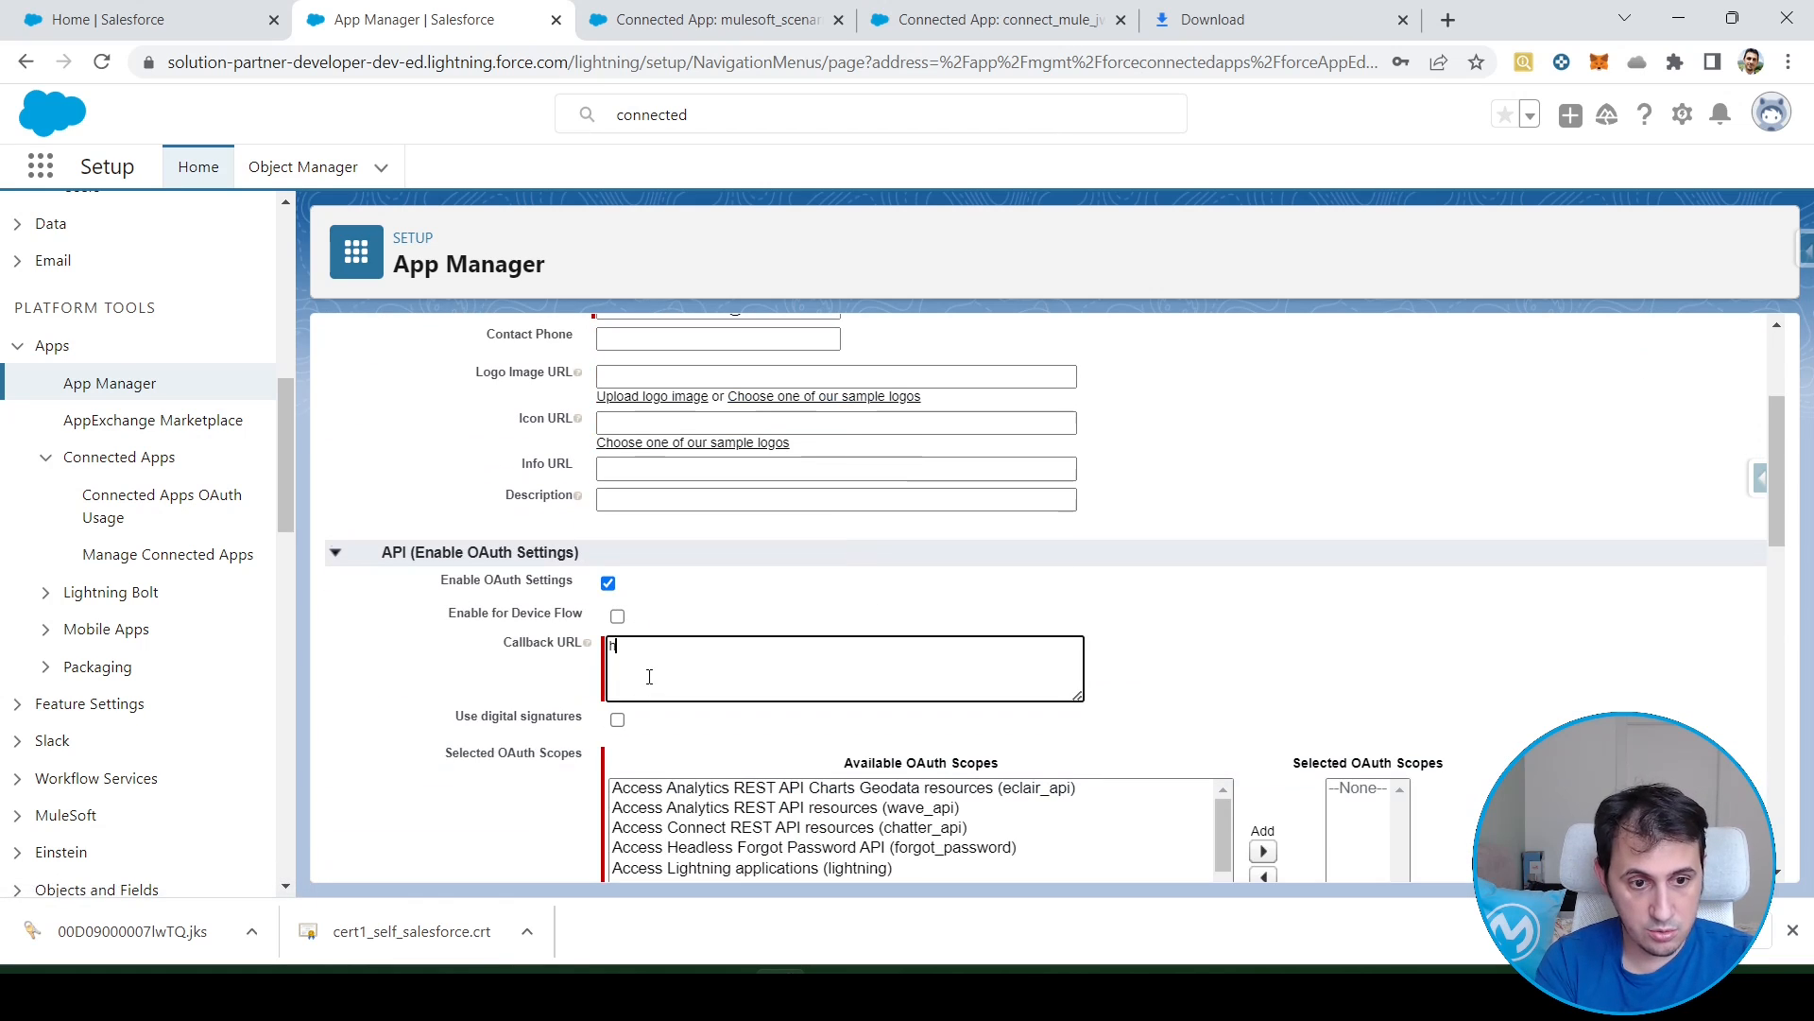
{"action": "type", "text": "http://localhost:"}
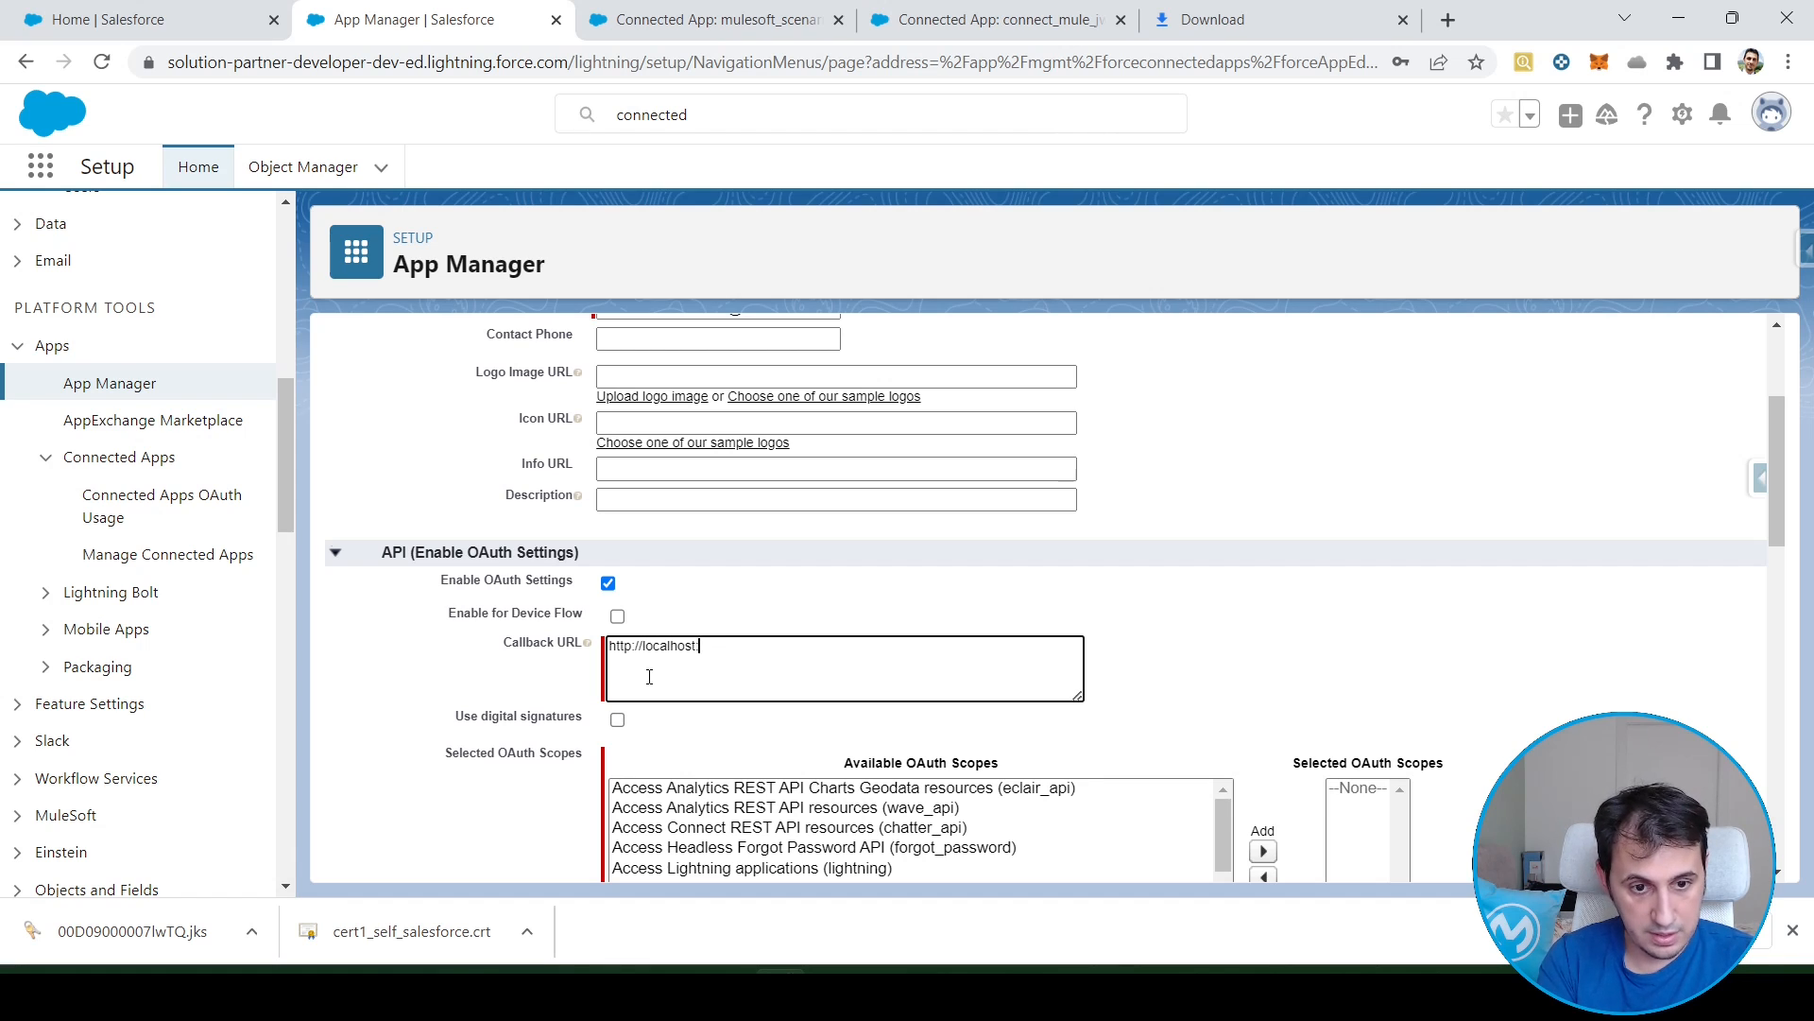
{"action": "type", "text": "8081/callback"}
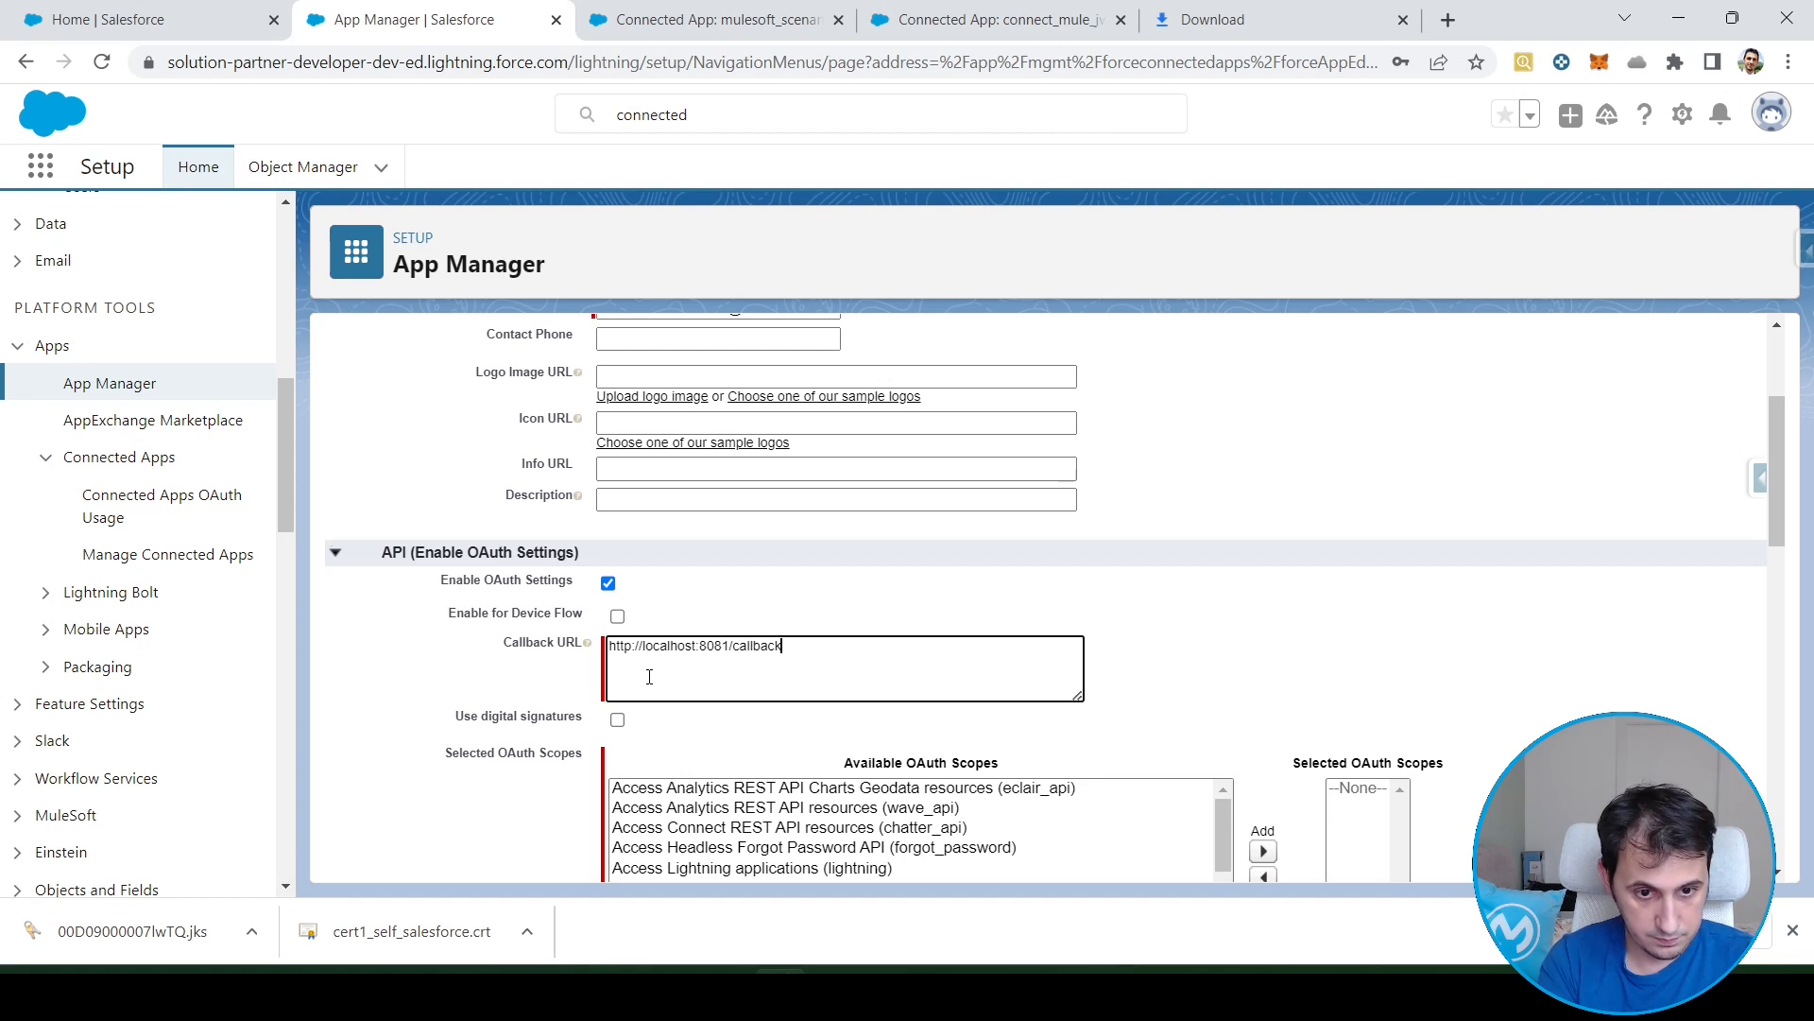
{"action": "left_click", "coordinate": [617, 720]}
{"action": "left_click", "coordinate": [649, 761]}
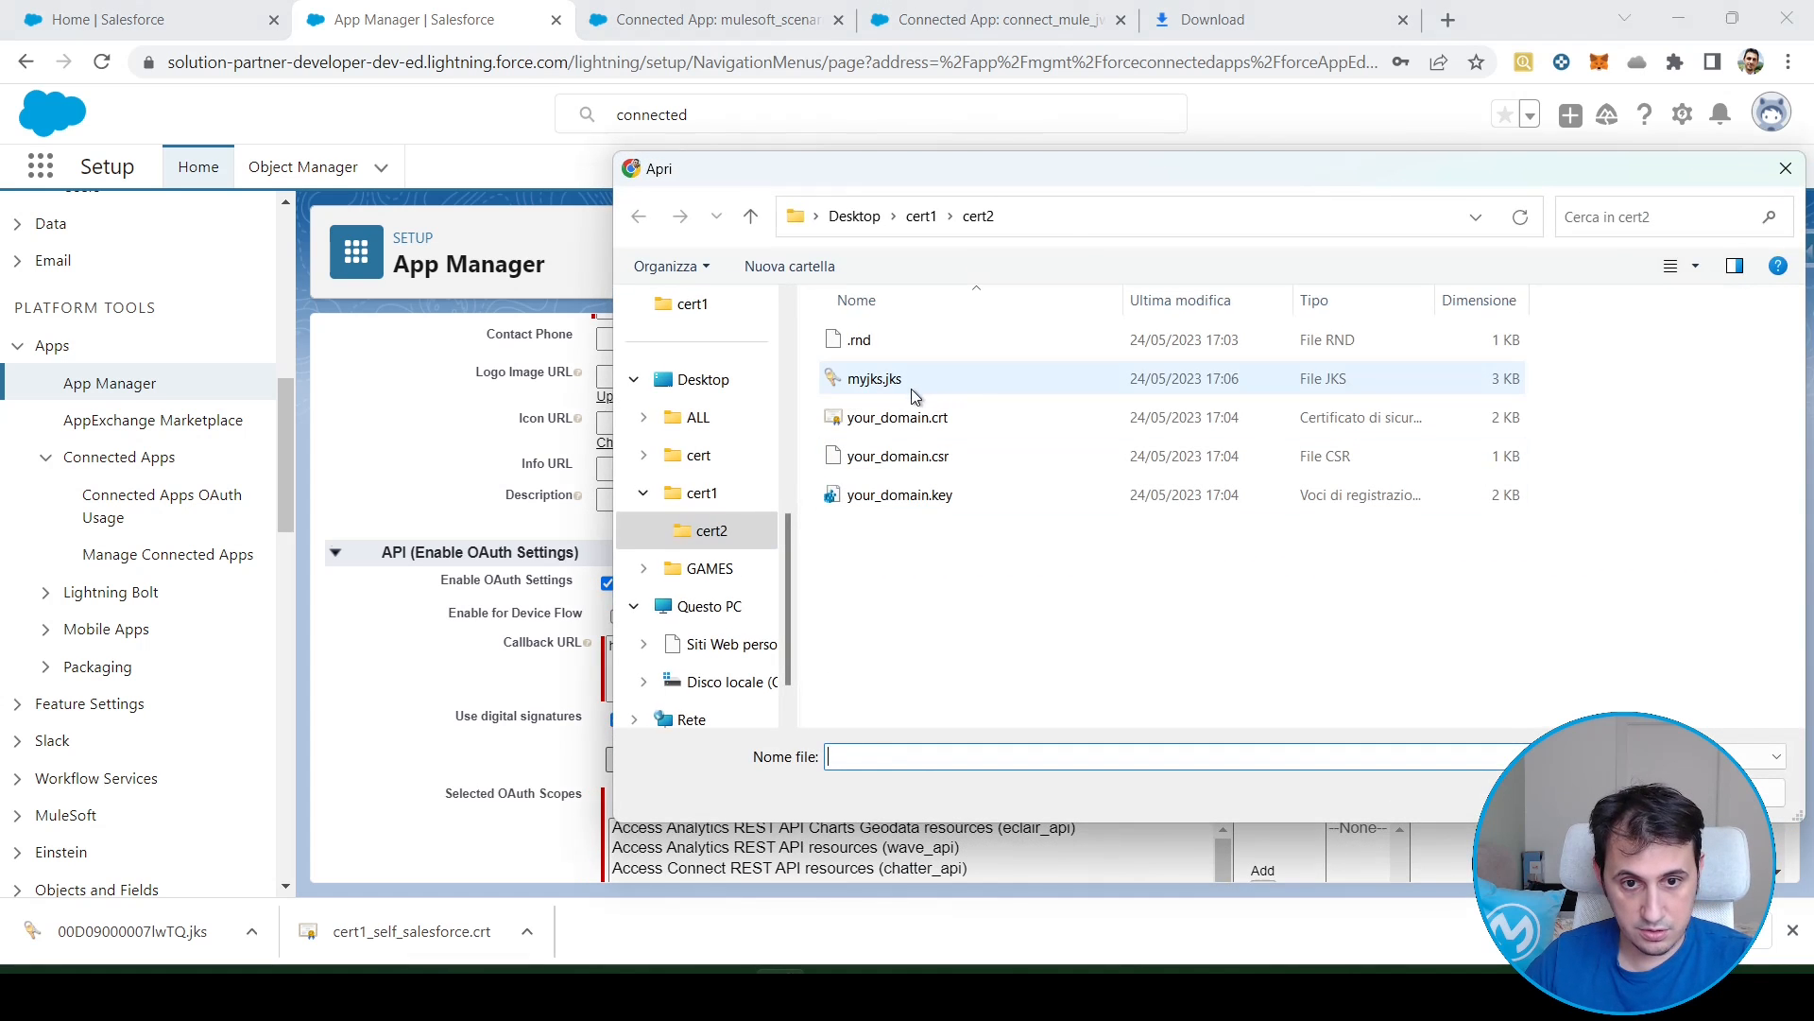
{"action": "double_click", "coordinate": [950, 422]}
Add the api, web and refresh_token scopes and save the connected app.
{"action": "scroll", "coordinate": [1212, 704], "scroll_direction": "down", "scroll_amount": 5}
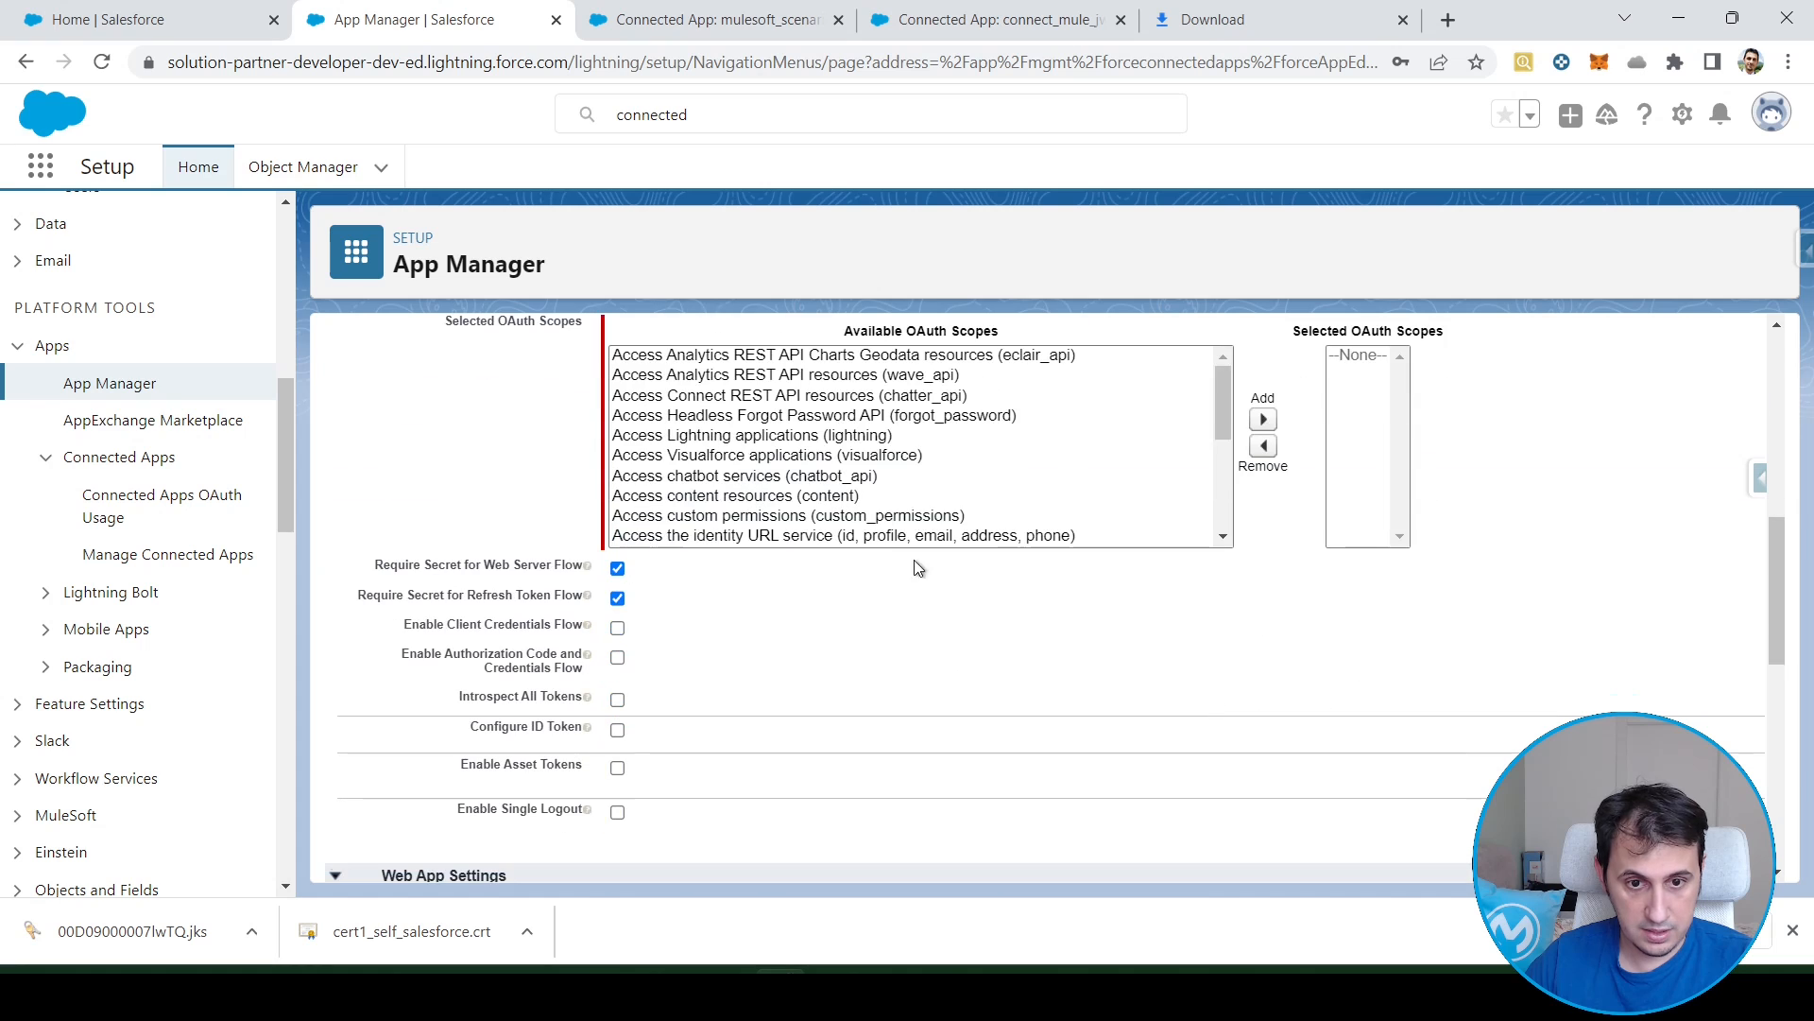
{"action": "left_click", "coordinate": [1224, 482]}
{"action": "scroll", "coordinate": [1224, 482], "scroll_direction": "down", "scroll_amount": 1}
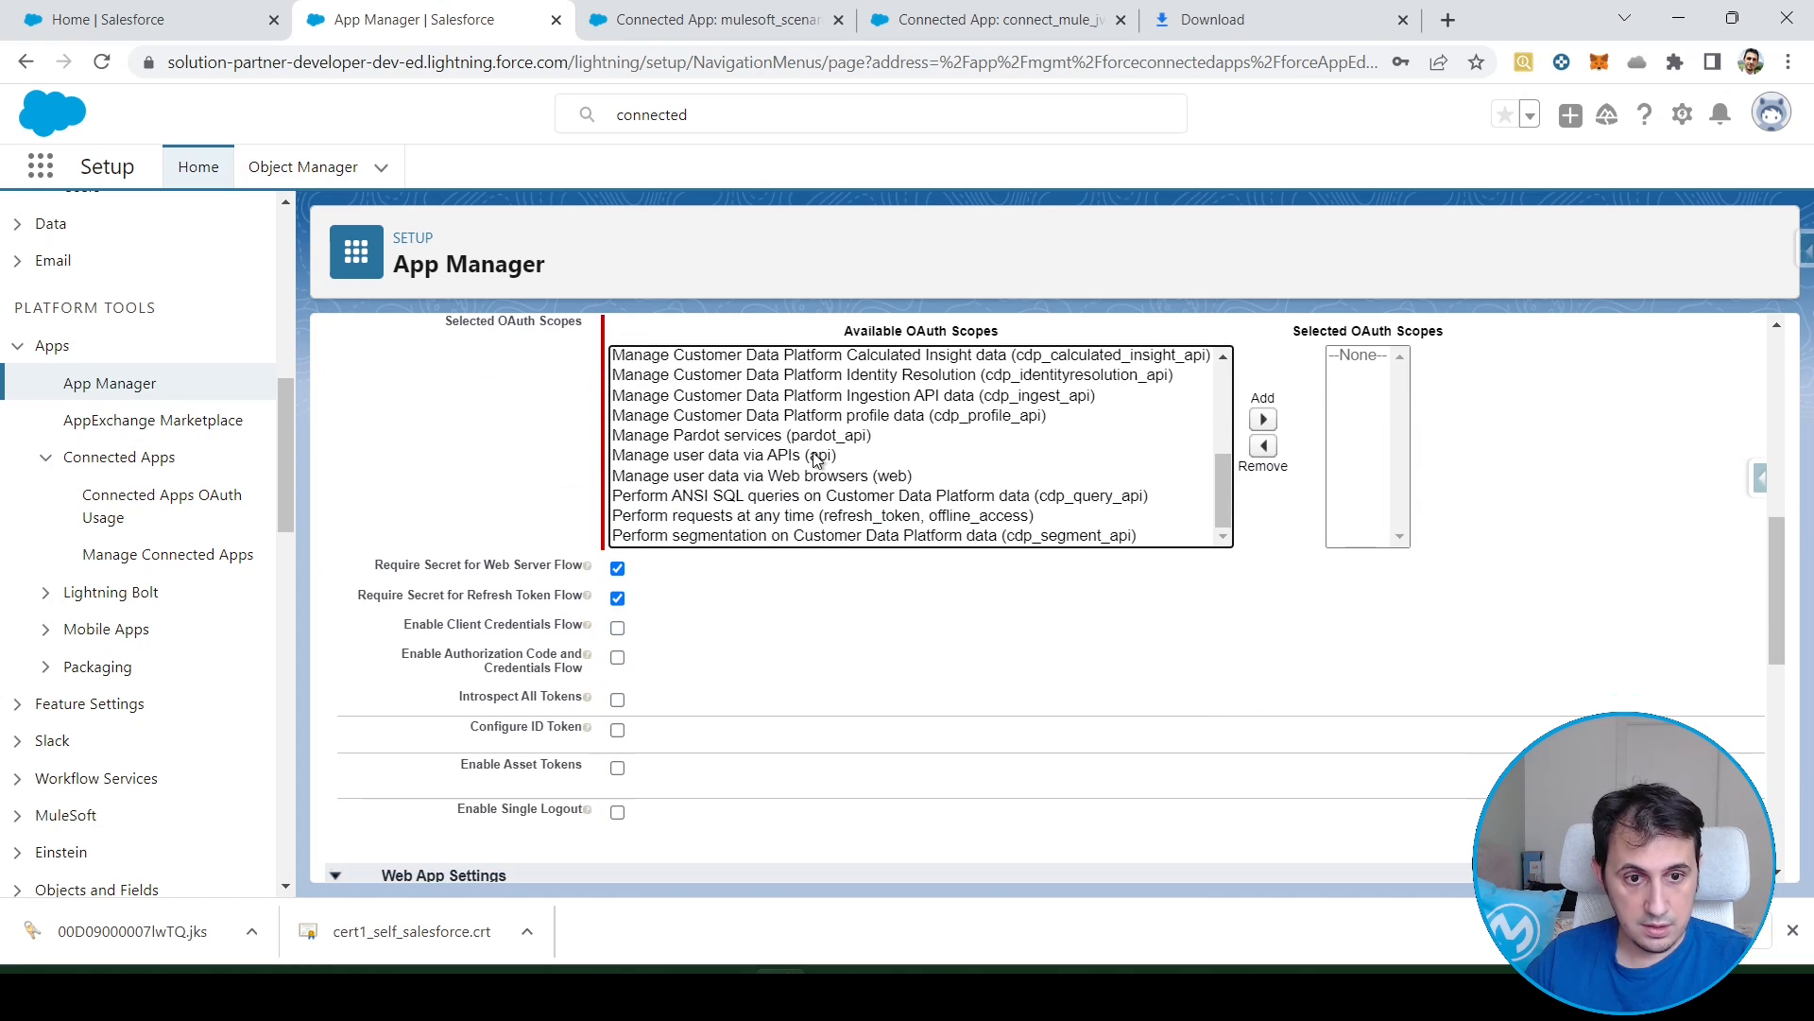
{"action": "left_click_drag", "start_coordinate": [819, 458], "coordinate": [834, 480]}
{"action": "left_click", "coordinate": [1012, 520], "text": "ctrl"}
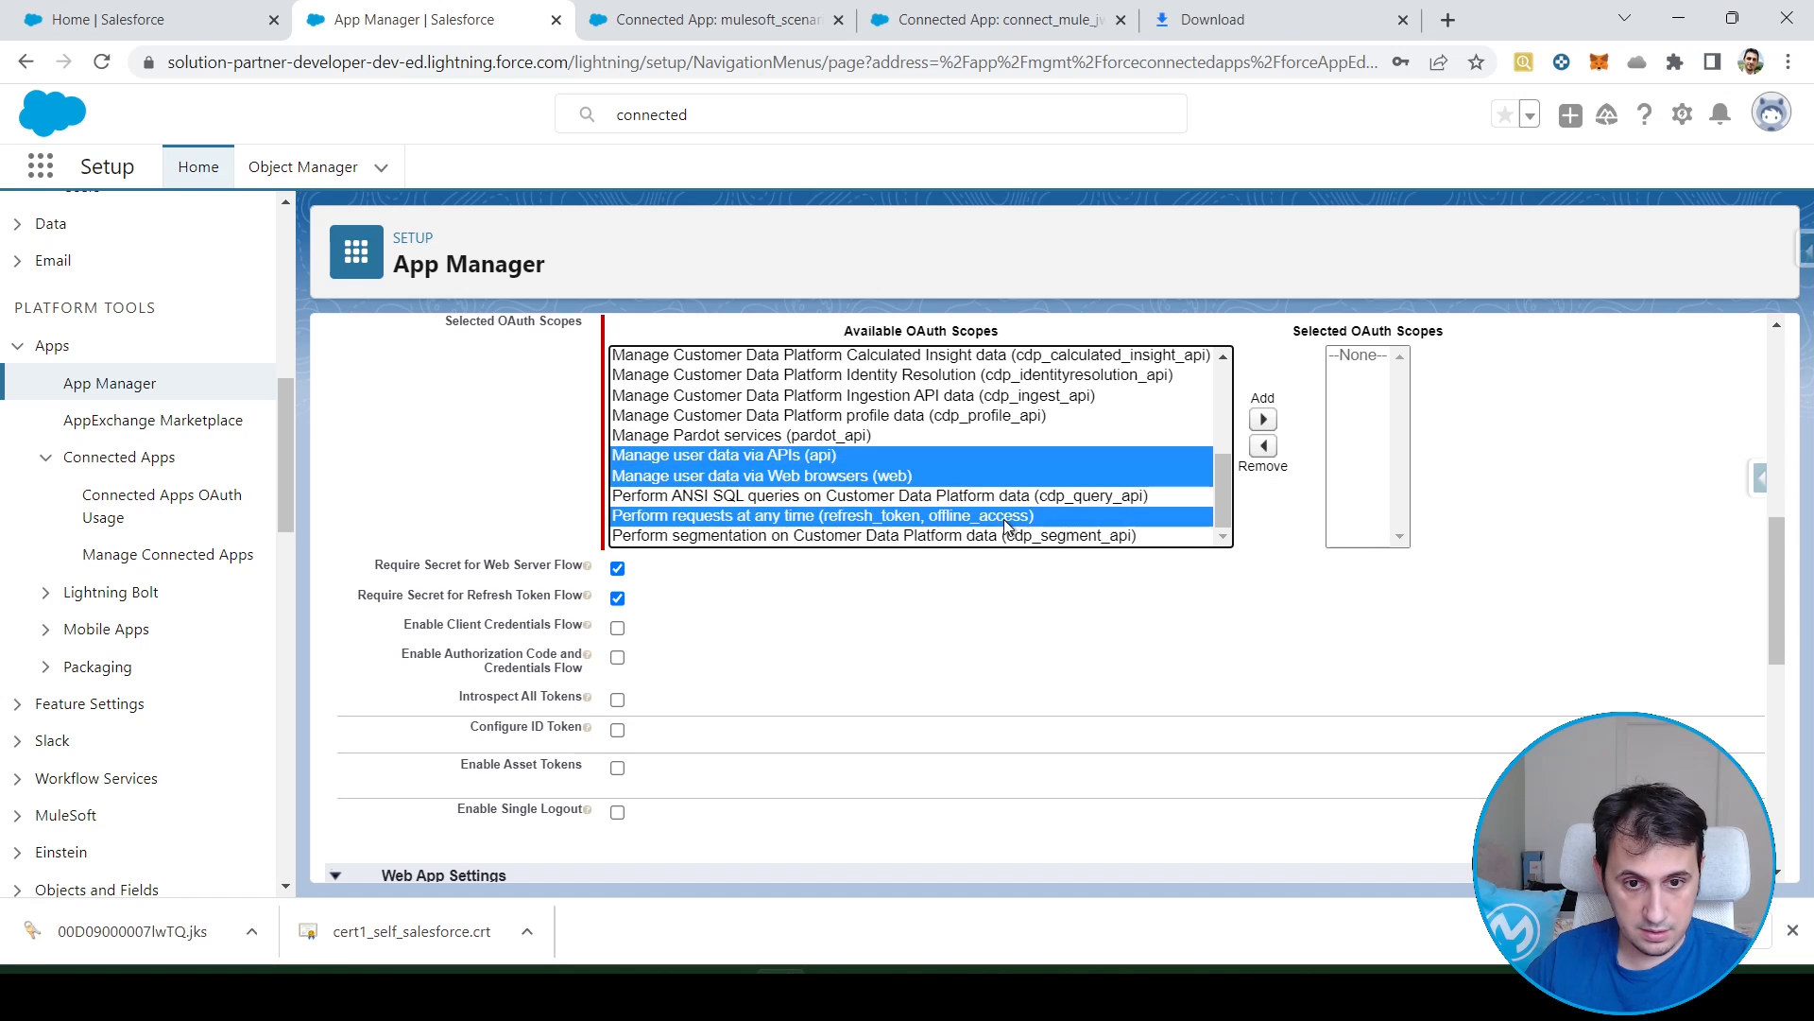
{"action": "left_click", "coordinate": [1263, 418]}
{"action": "scroll", "coordinate": [943, 612], "scroll_direction": "down", "scroll_amount": 6}
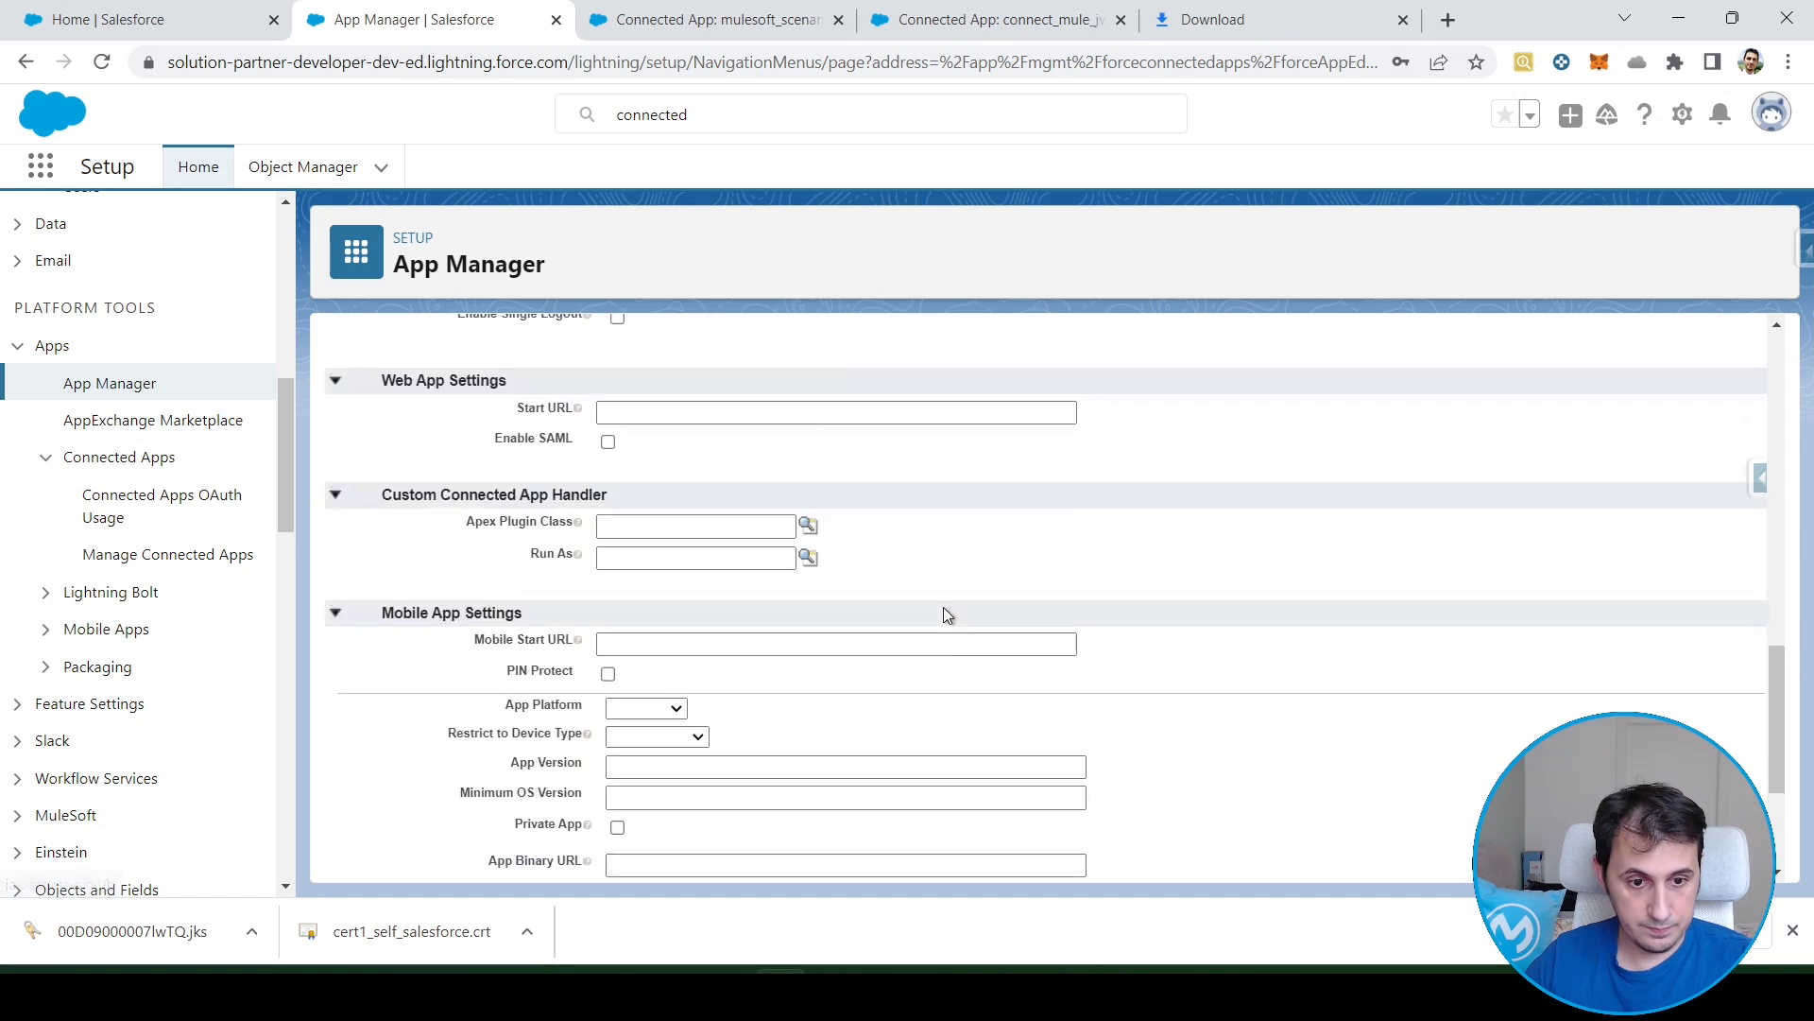
{"action": "scroll", "coordinate": [851, 669], "scroll_direction": "down", "scroll_amount": 2}
{"action": "left_click", "coordinate": [793, 826]}
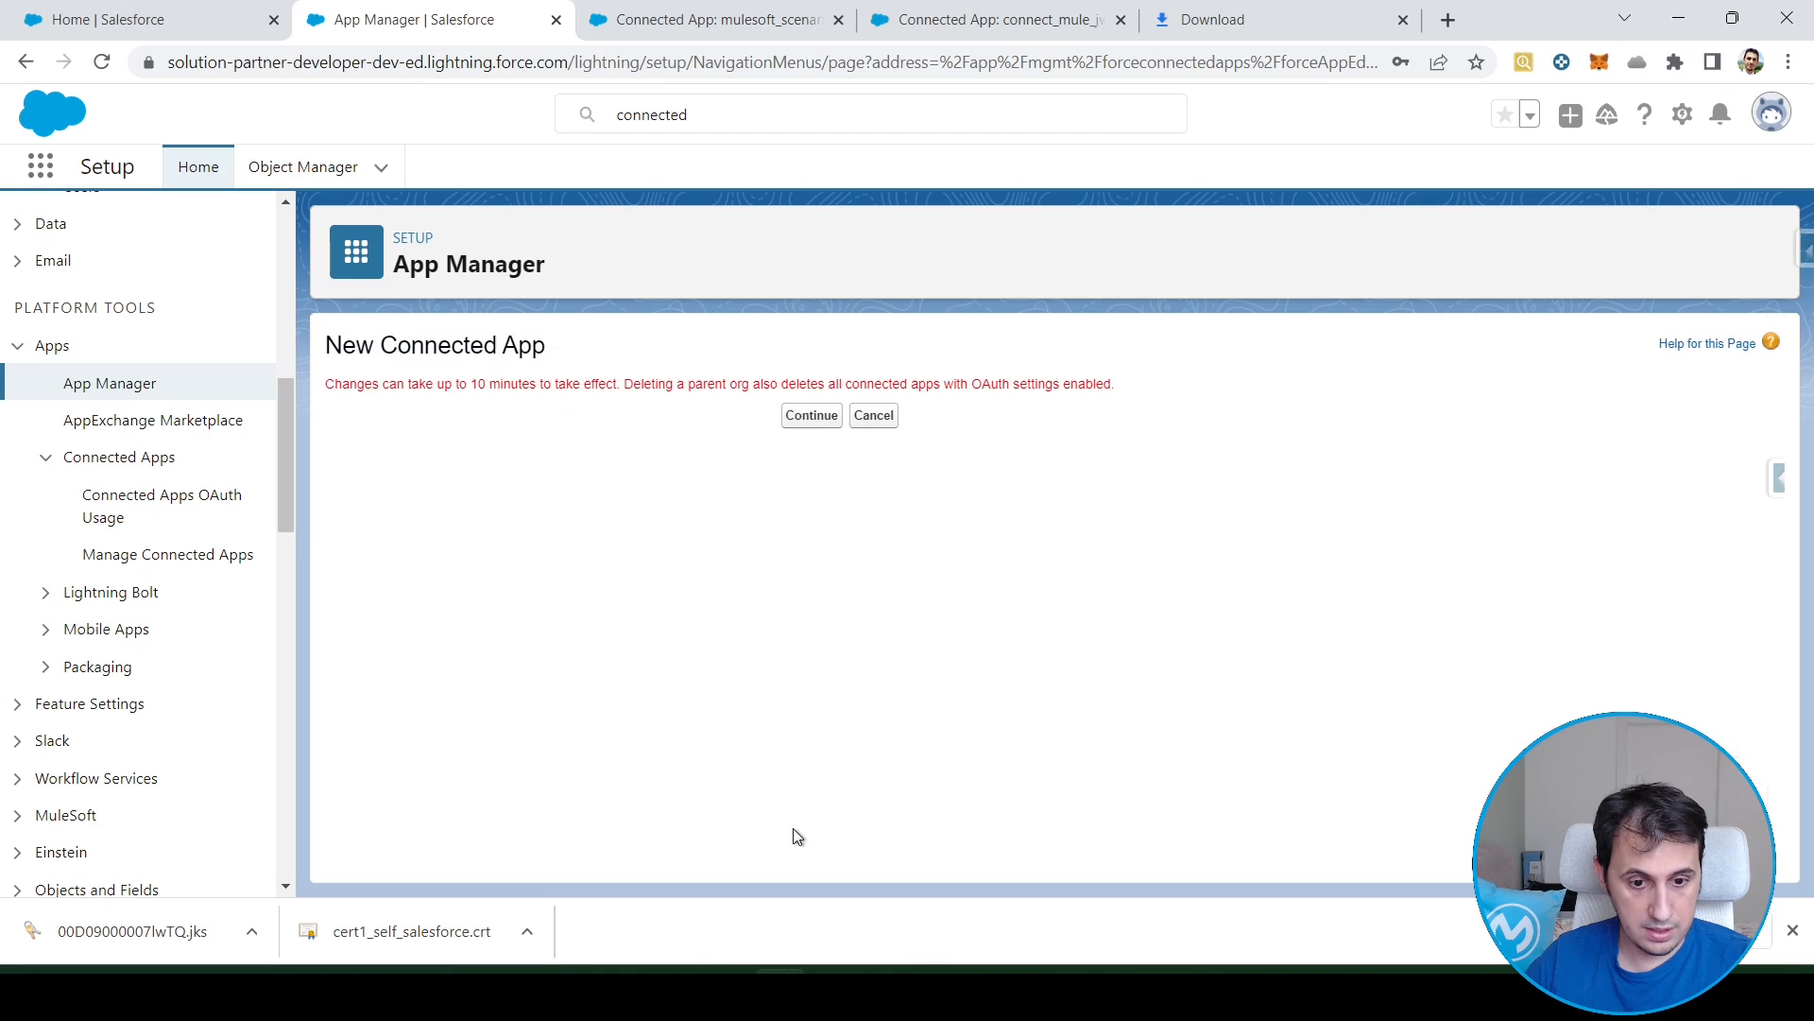
Verify identity with the emailed code to reveal mulesoft_scenario_3's consumer key and secret.
{"action": "left_click", "coordinate": [810, 422]}
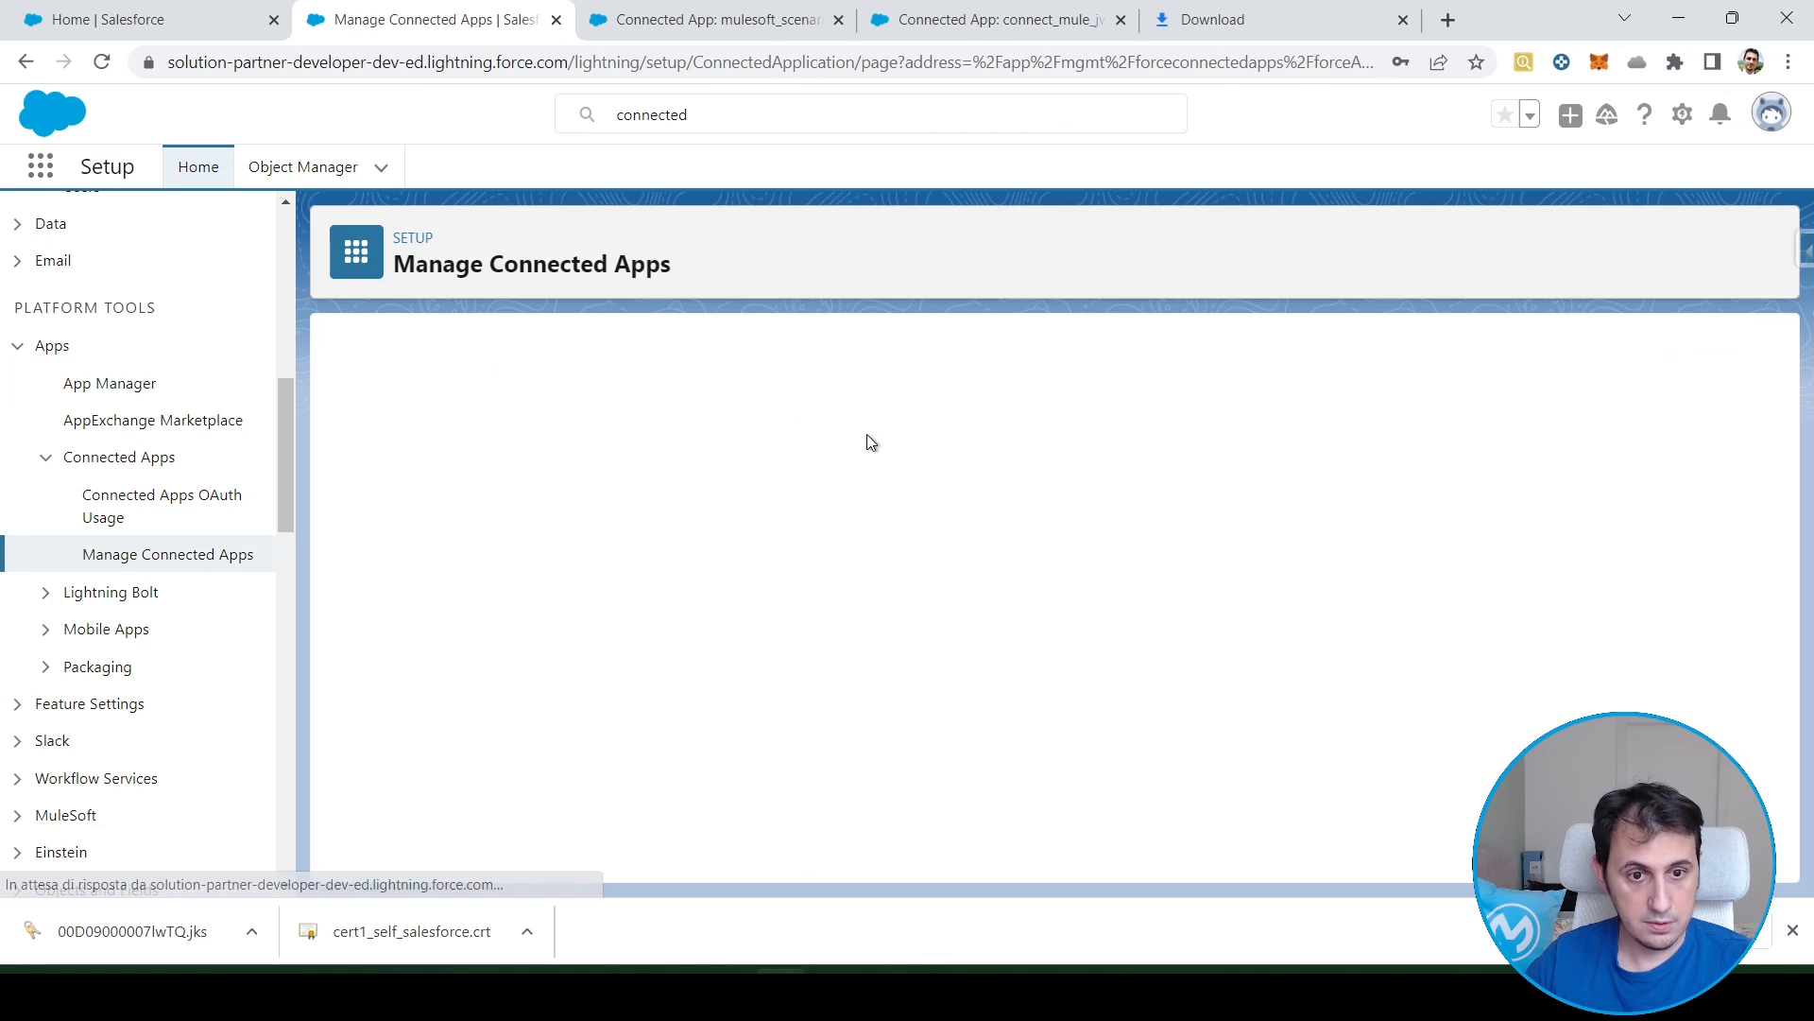
{"action": "scroll", "coordinate": [906, 467], "scroll_direction": "down", "scroll_amount": 3}
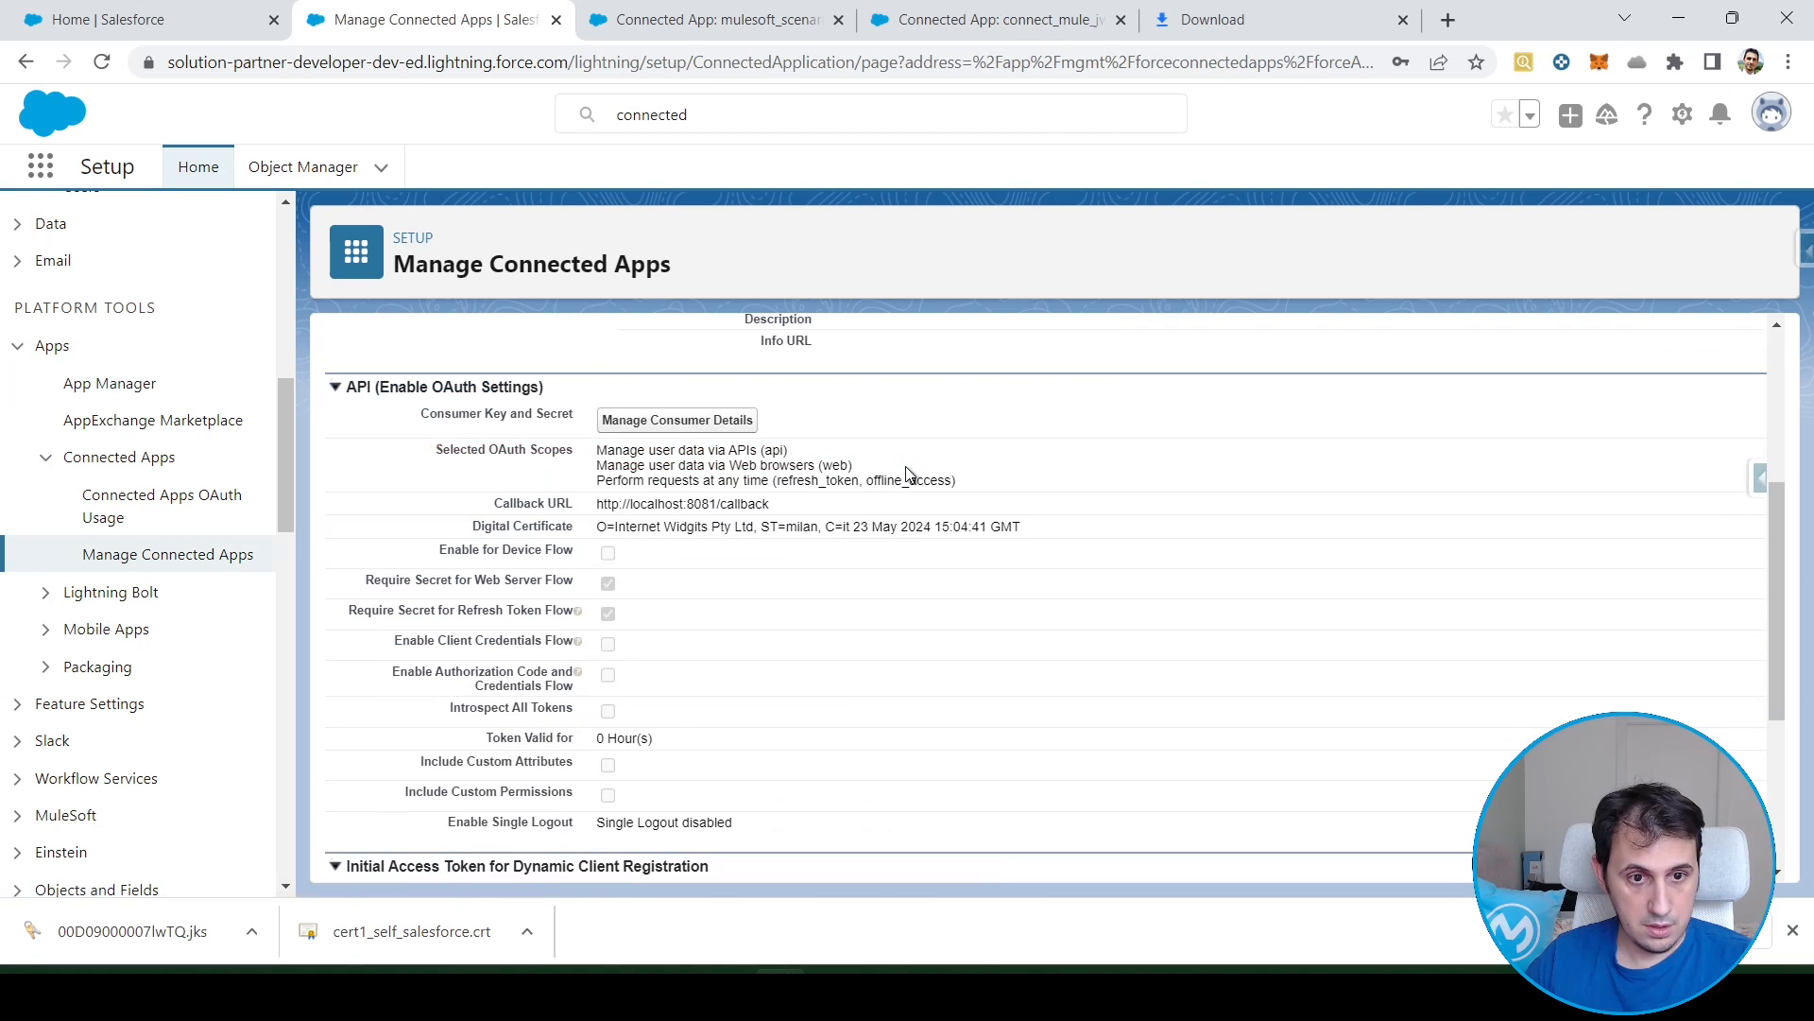
{"action": "left_click", "coordinate": [713, 421]}
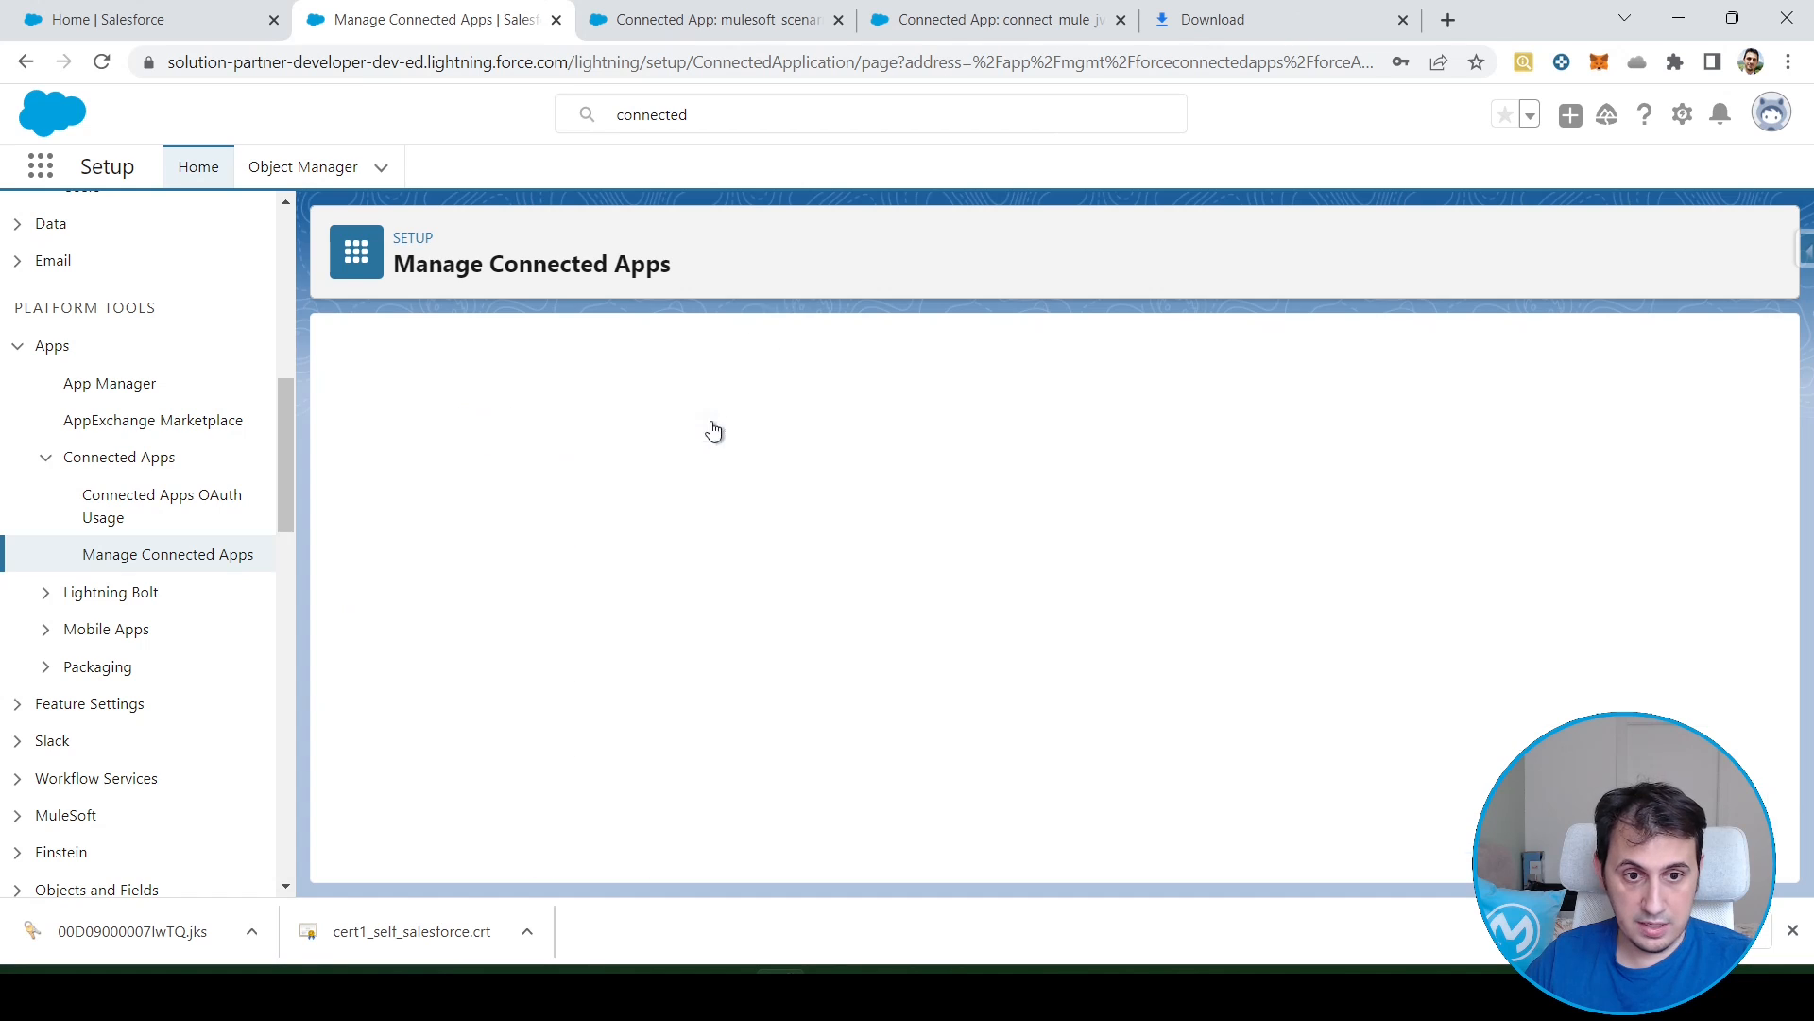
{"action": "left_click", "coordinate": [811, 652]}
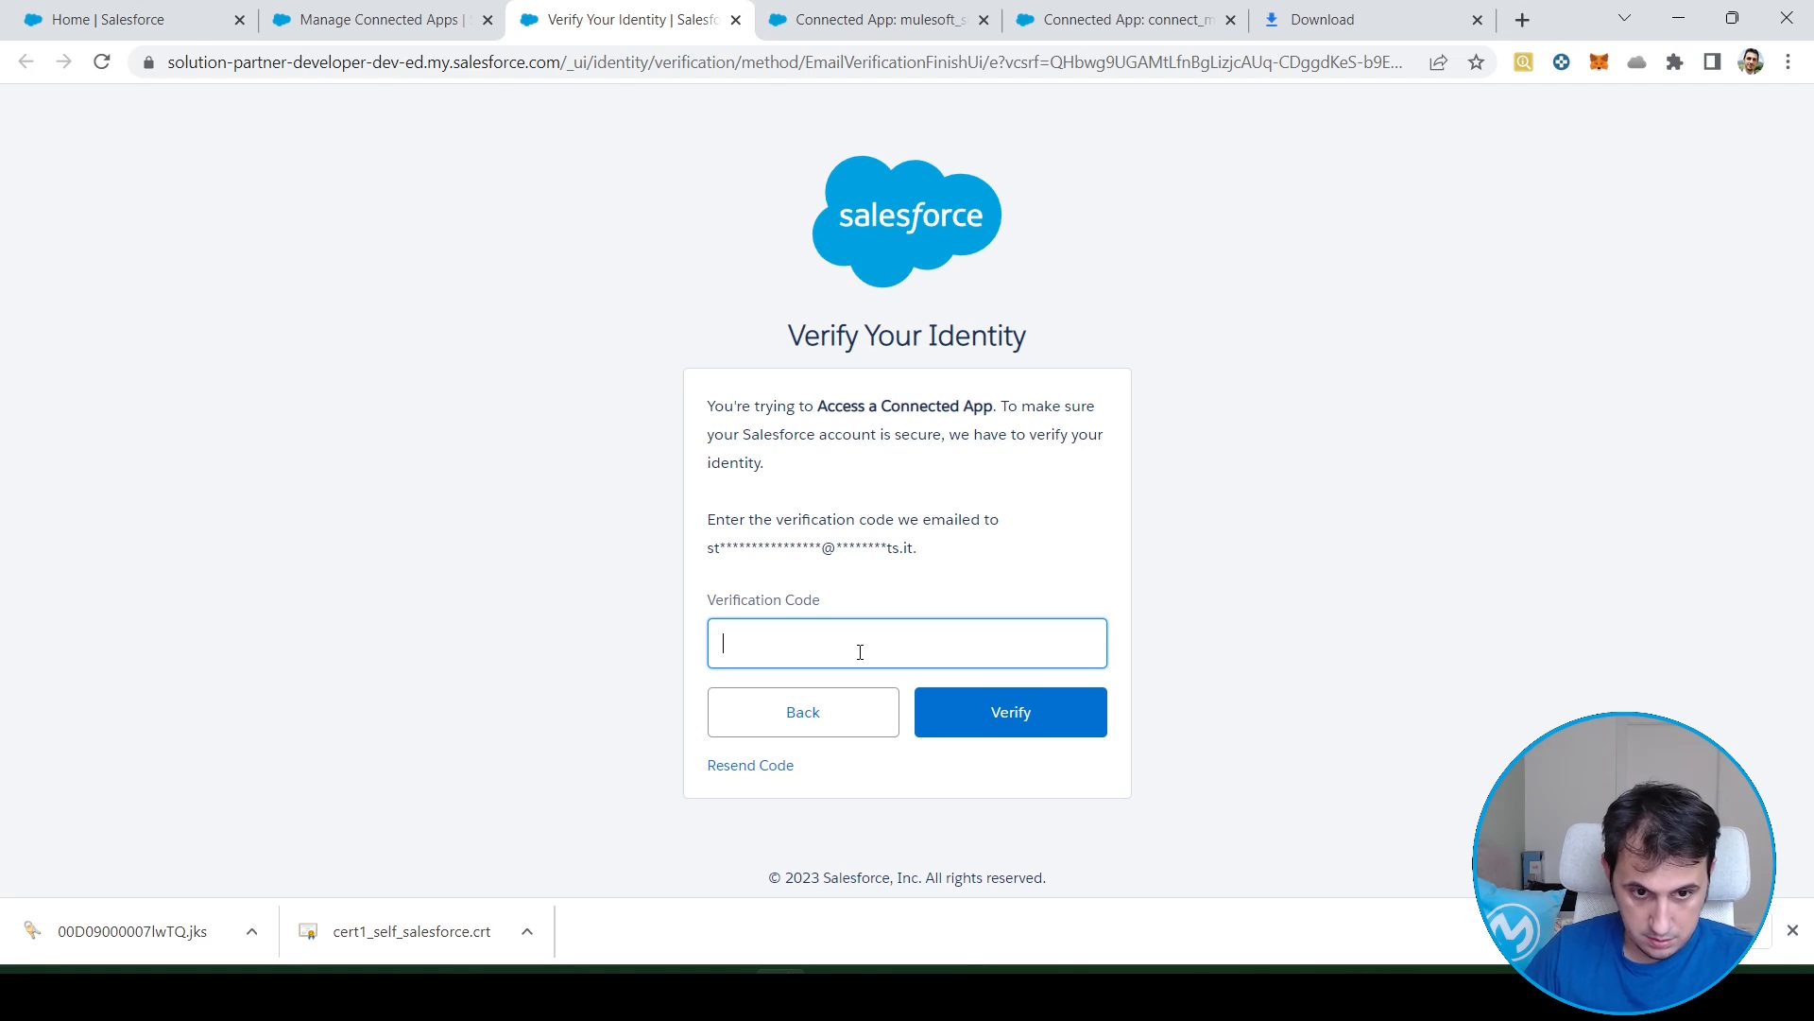
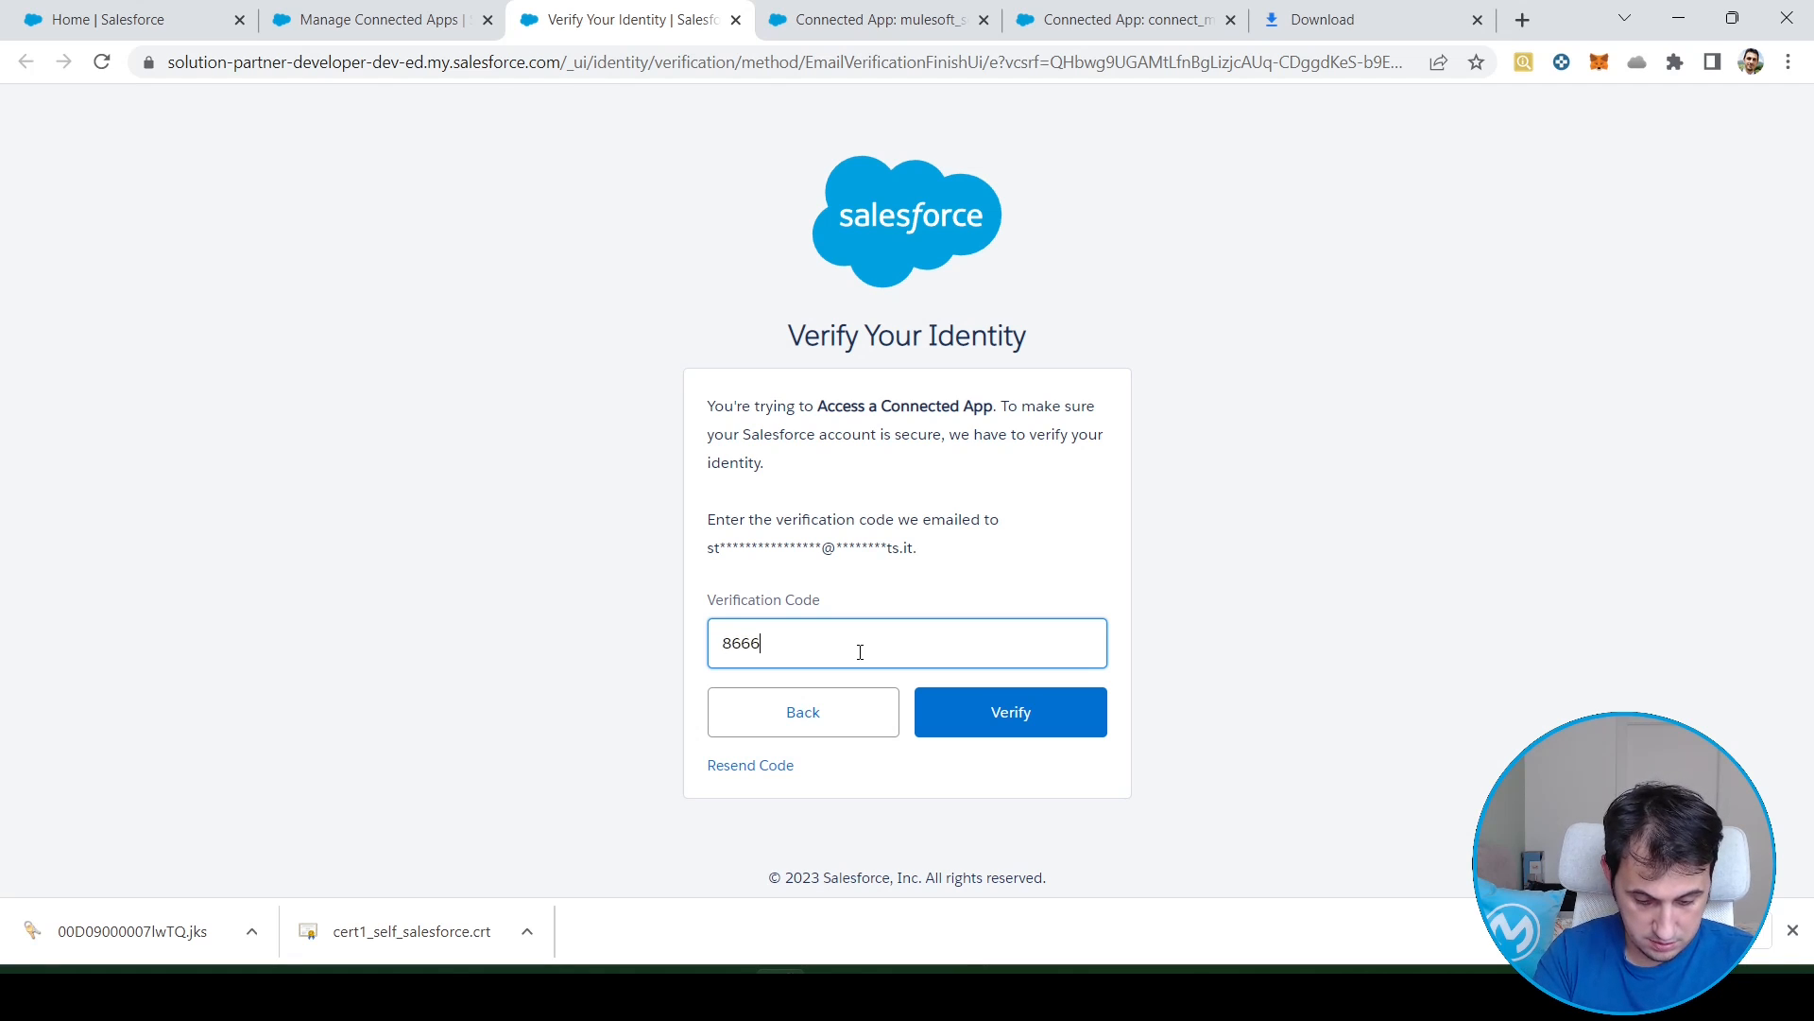
{"action": "left_click", "coordinate": [1025, 713]}
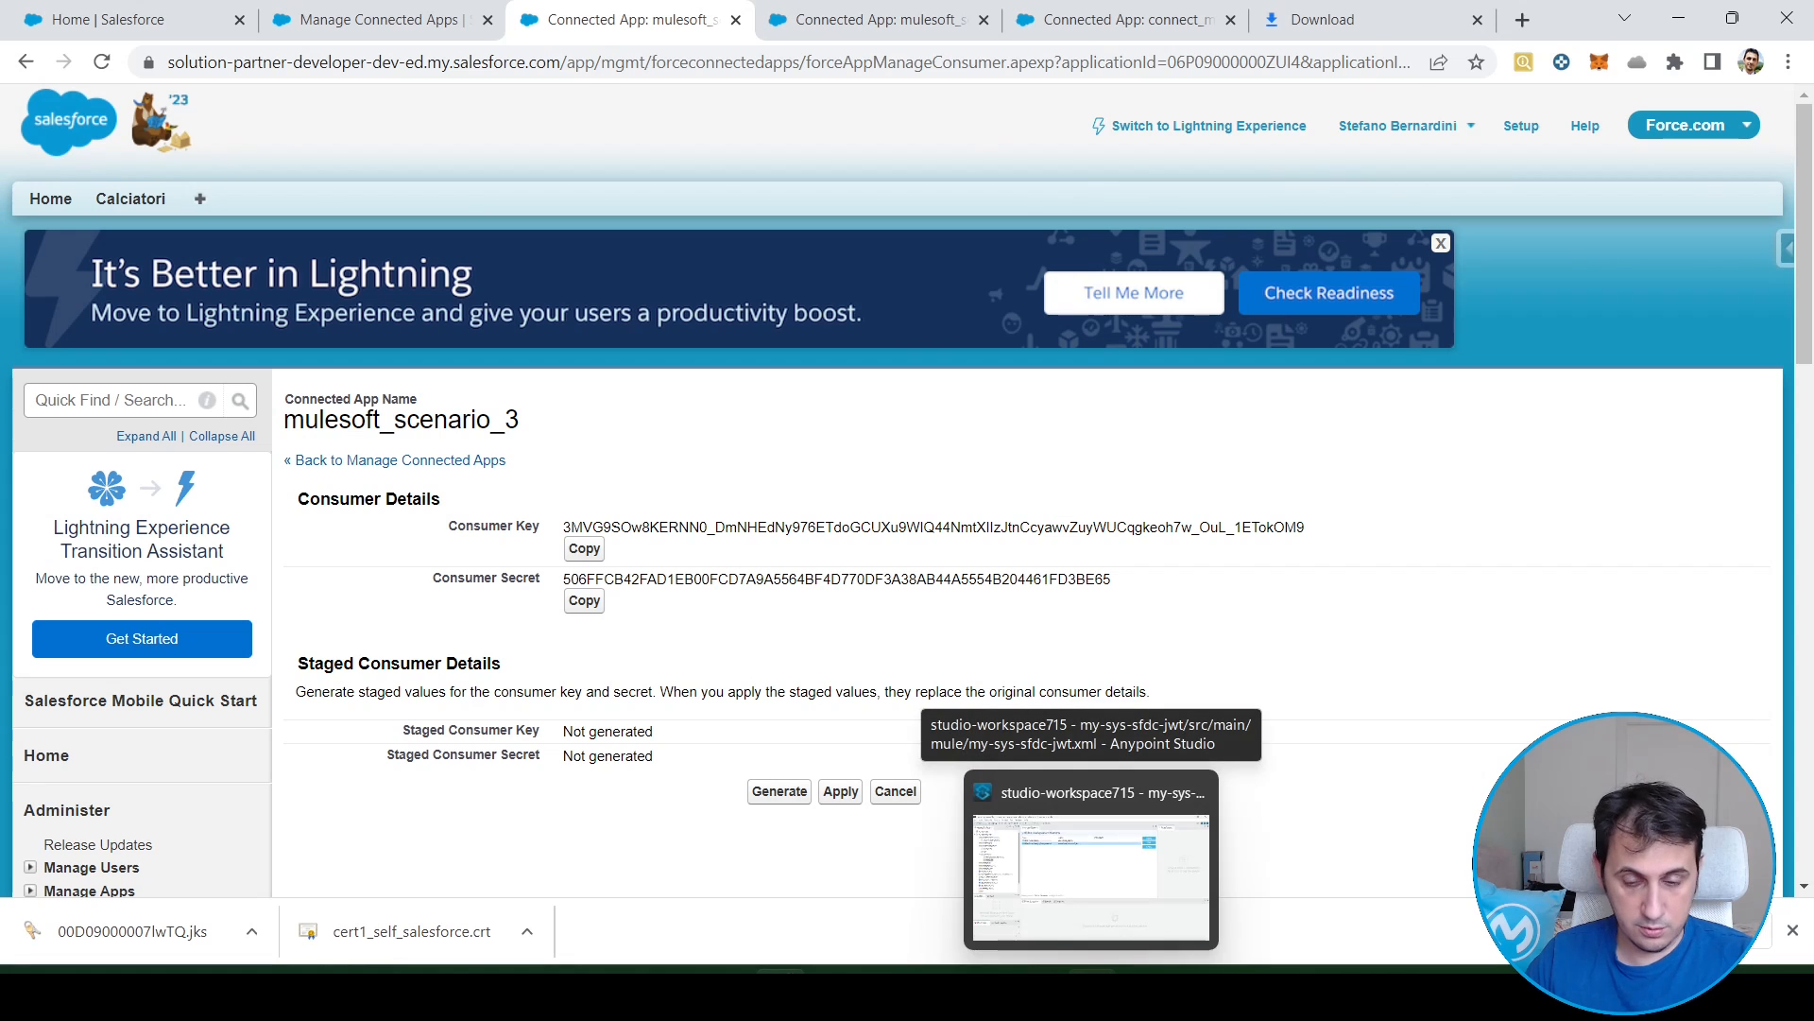
{"action": "left_click", "coordinate": [1087, 804]}
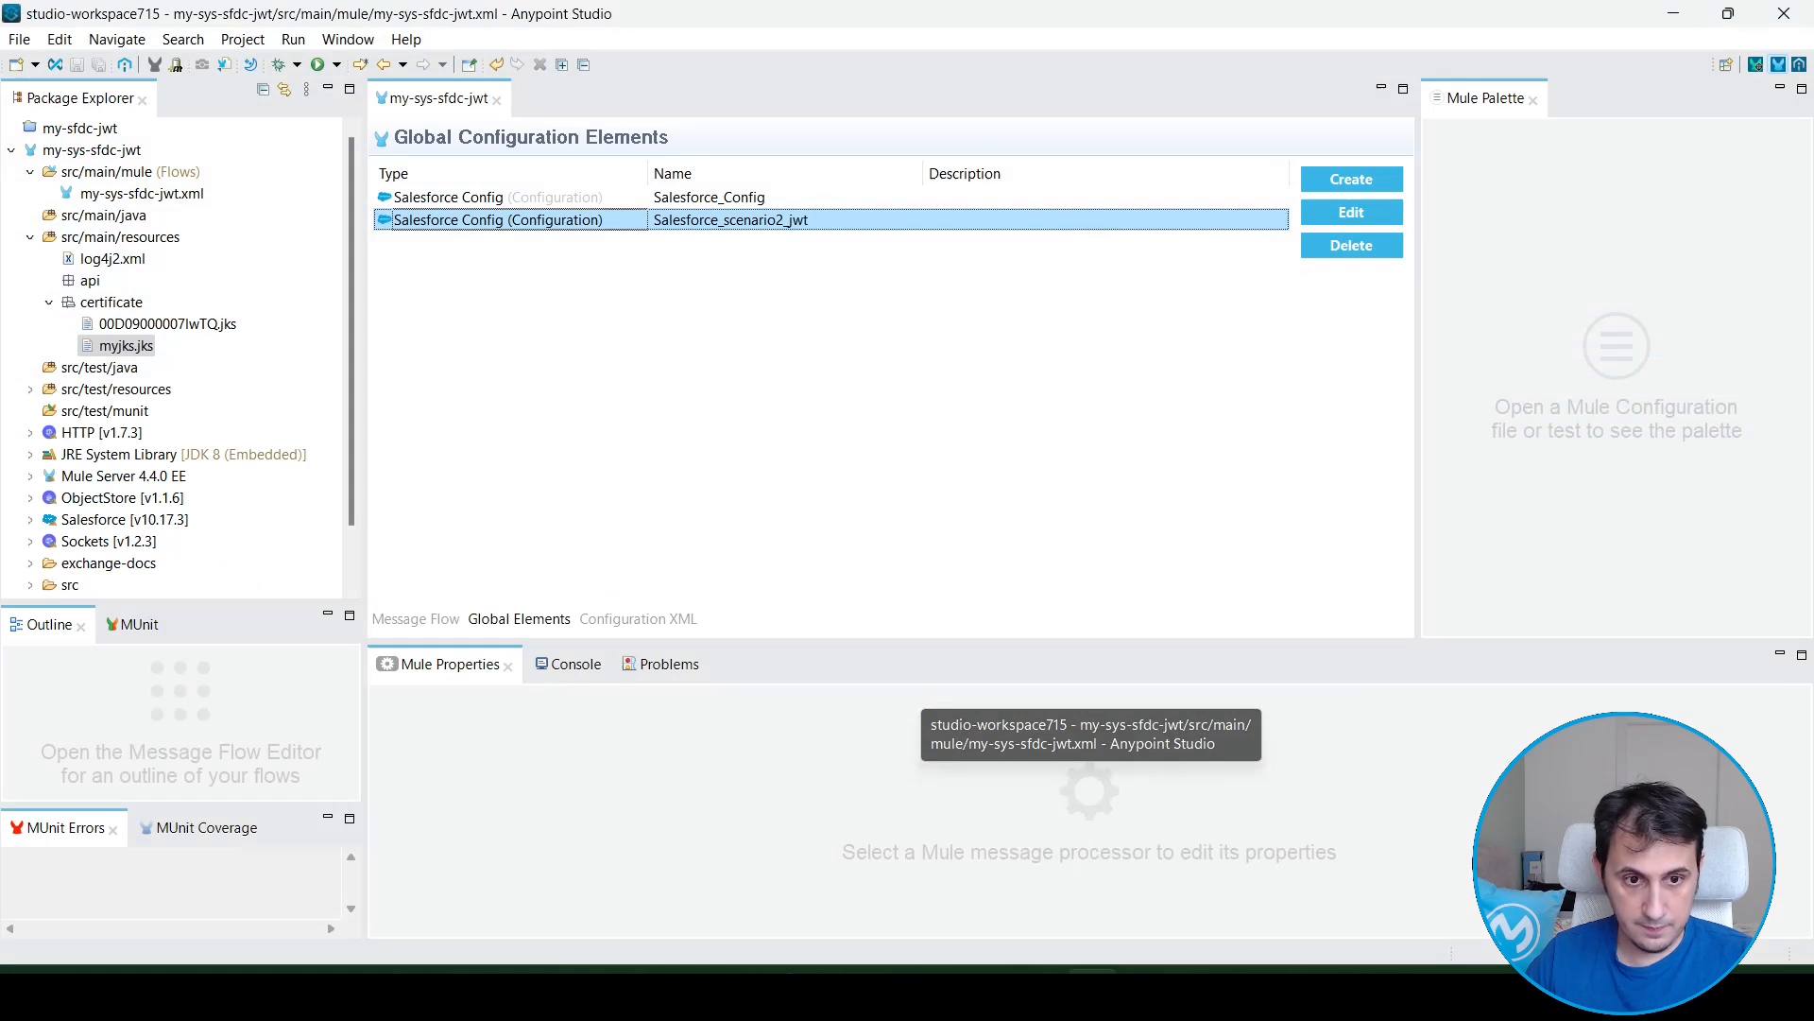
Duplicate the Salesforce_scenario2_jwt config block in the XML, regenerating its doc:id values.
{"action": "left_click", "coordinate": [666, 627]}
{"action": "left_click_drag", "start_coordinate": [448, 298], "coordinate": [676, 340]}
{"action": "key", "text": "ctrl+c"}
{"action": "left_click", "coordinate": [704, 337]}
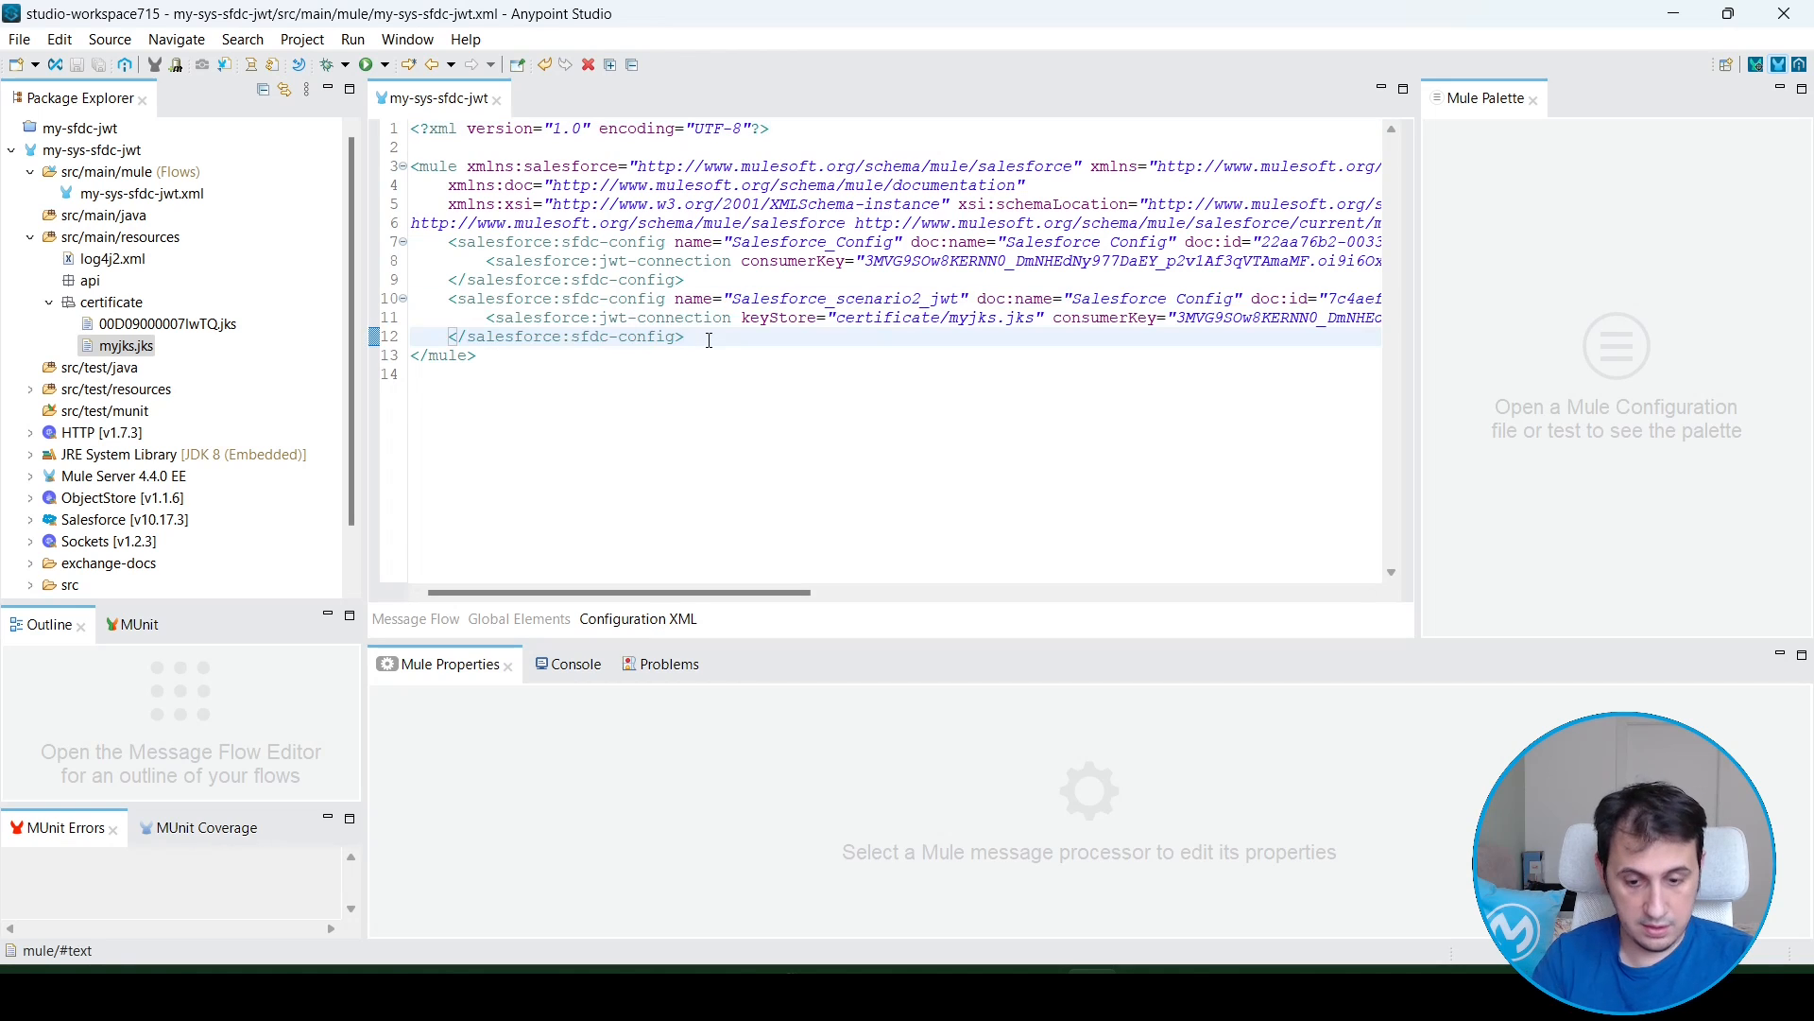
{"action": "key", "text": "Return"}
{"action": "key", "text": "Return"}
{"action": "key", "text": "ctrl+v"}
{"action": "left_click", "coordinate": [1018, 518]}
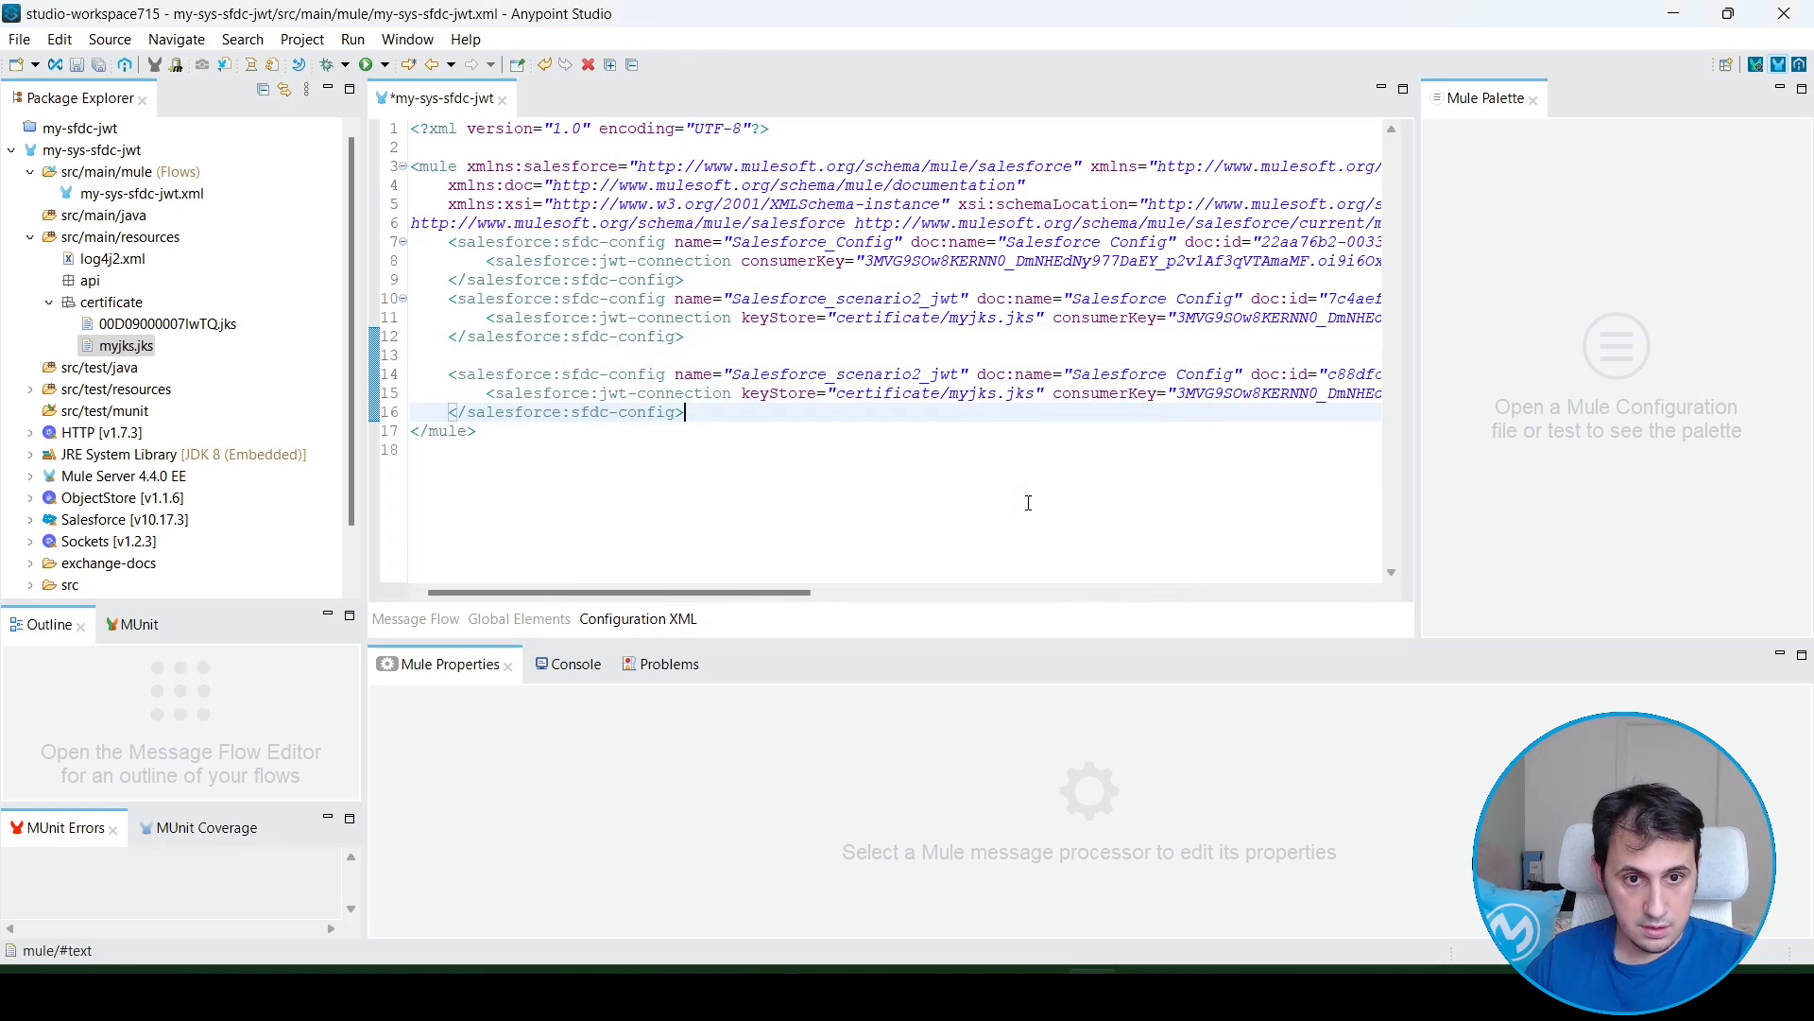
Rename the copy to Salesforce_scenario3_jwt and save the configuration file.
{"action": "left_click", "coordinate": [921, 375]}
{"action": "key", "text": "BackSpace"}
{"action": "type", "text": "3"}
{"action": "key", "text": "ctrl+s"}
{"action": "left_click", "coordinate": [419, 622]}
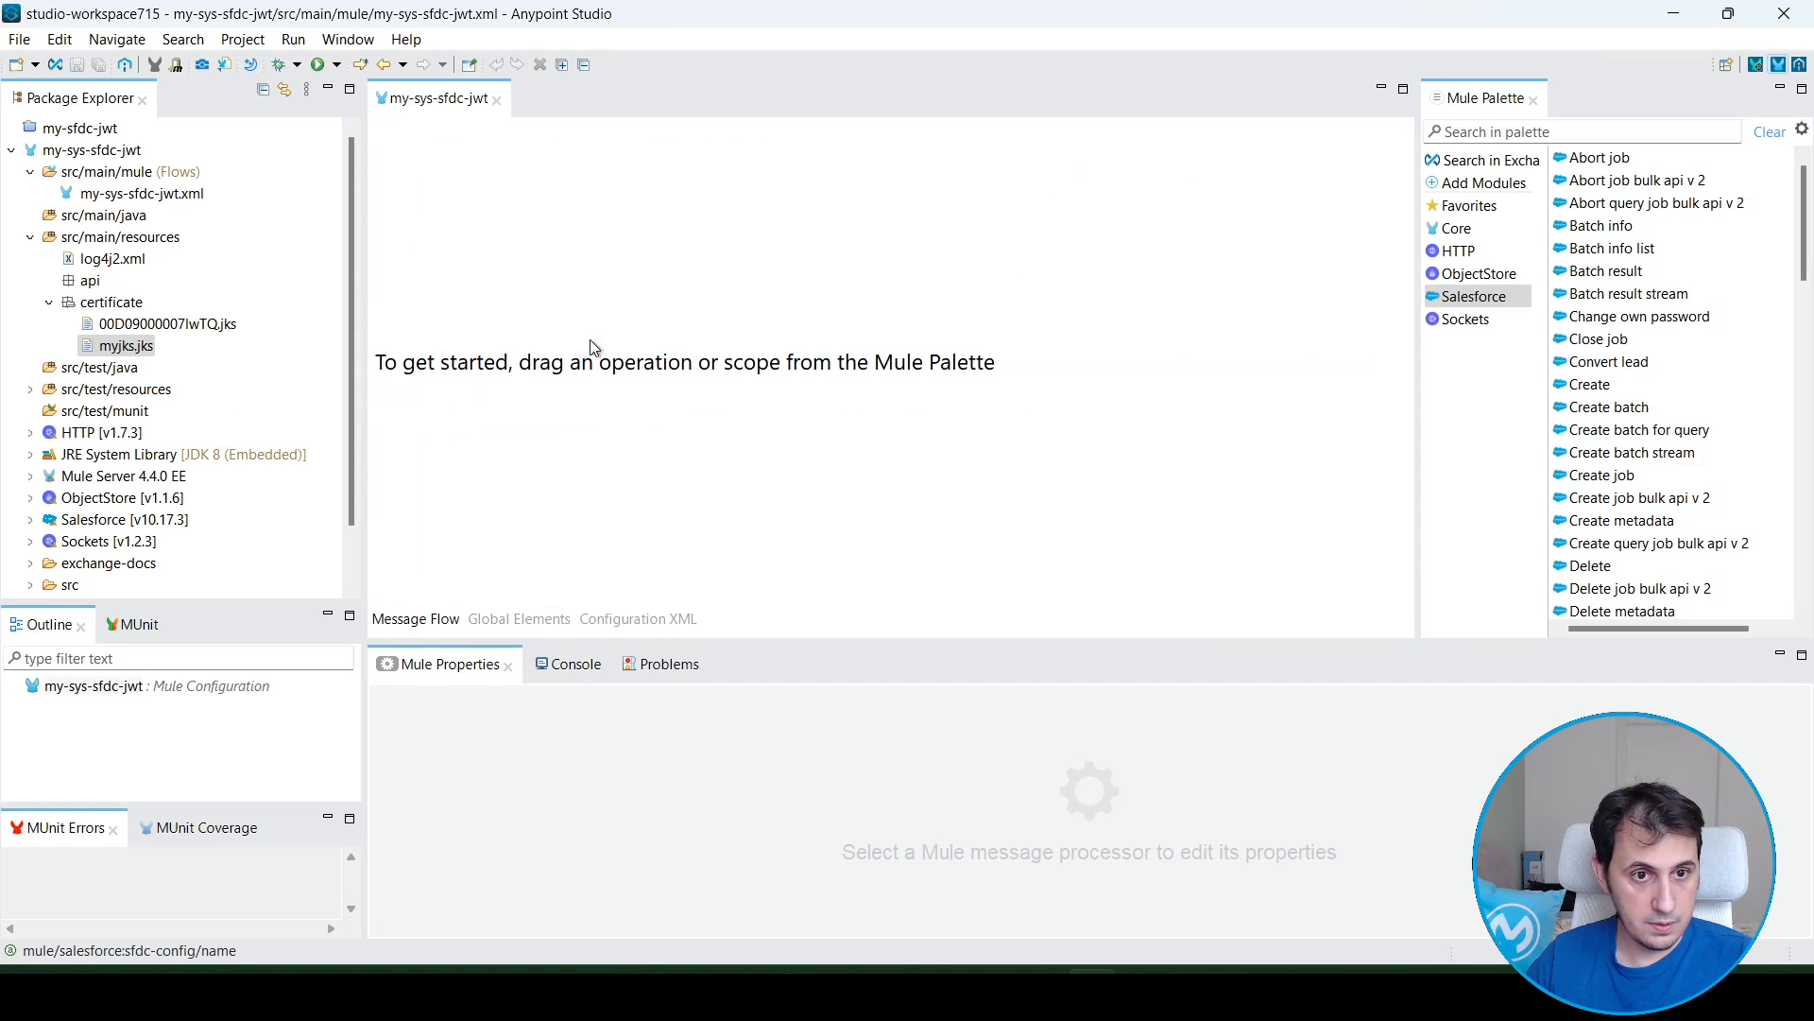
Open Salesforce_scenario3_jwt's properties and clear the old consumer key.
{"action": "left_click", "coordinate": [521, 619]}
{"action": "double_click", "coordinate": [529, 243]}
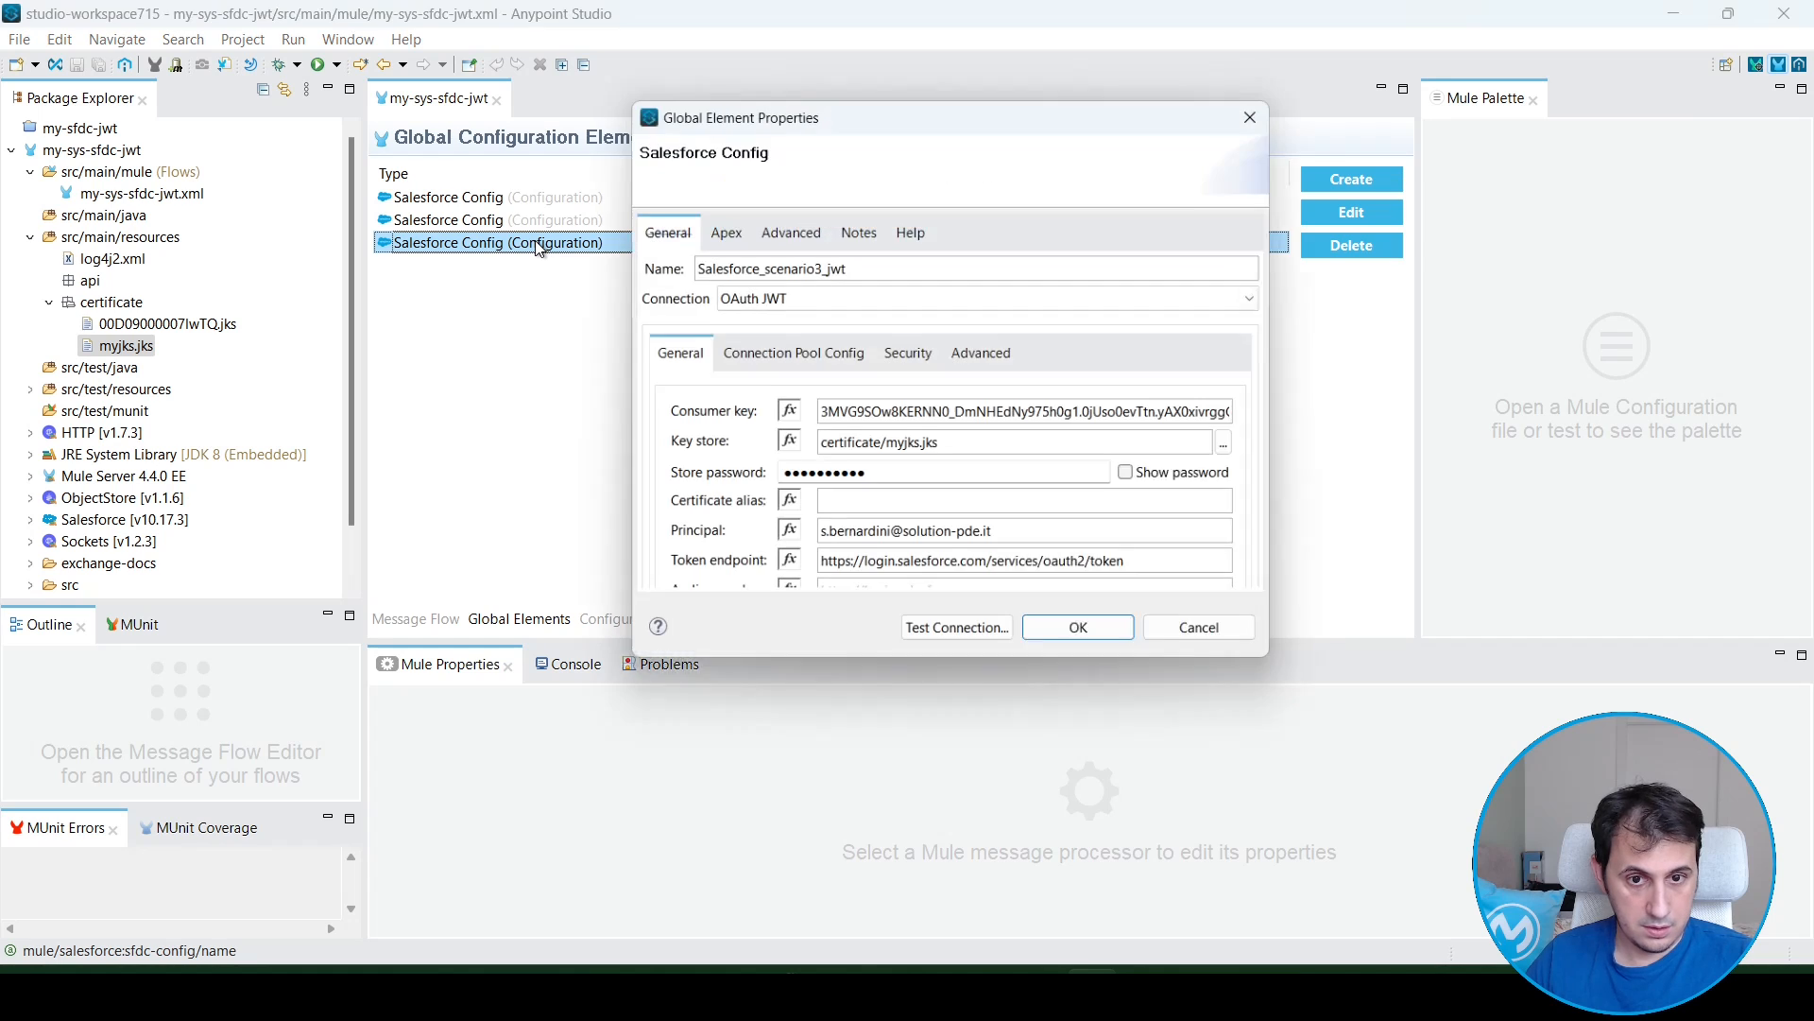
{"action": "double_click", "coordinate": [942, 414]}
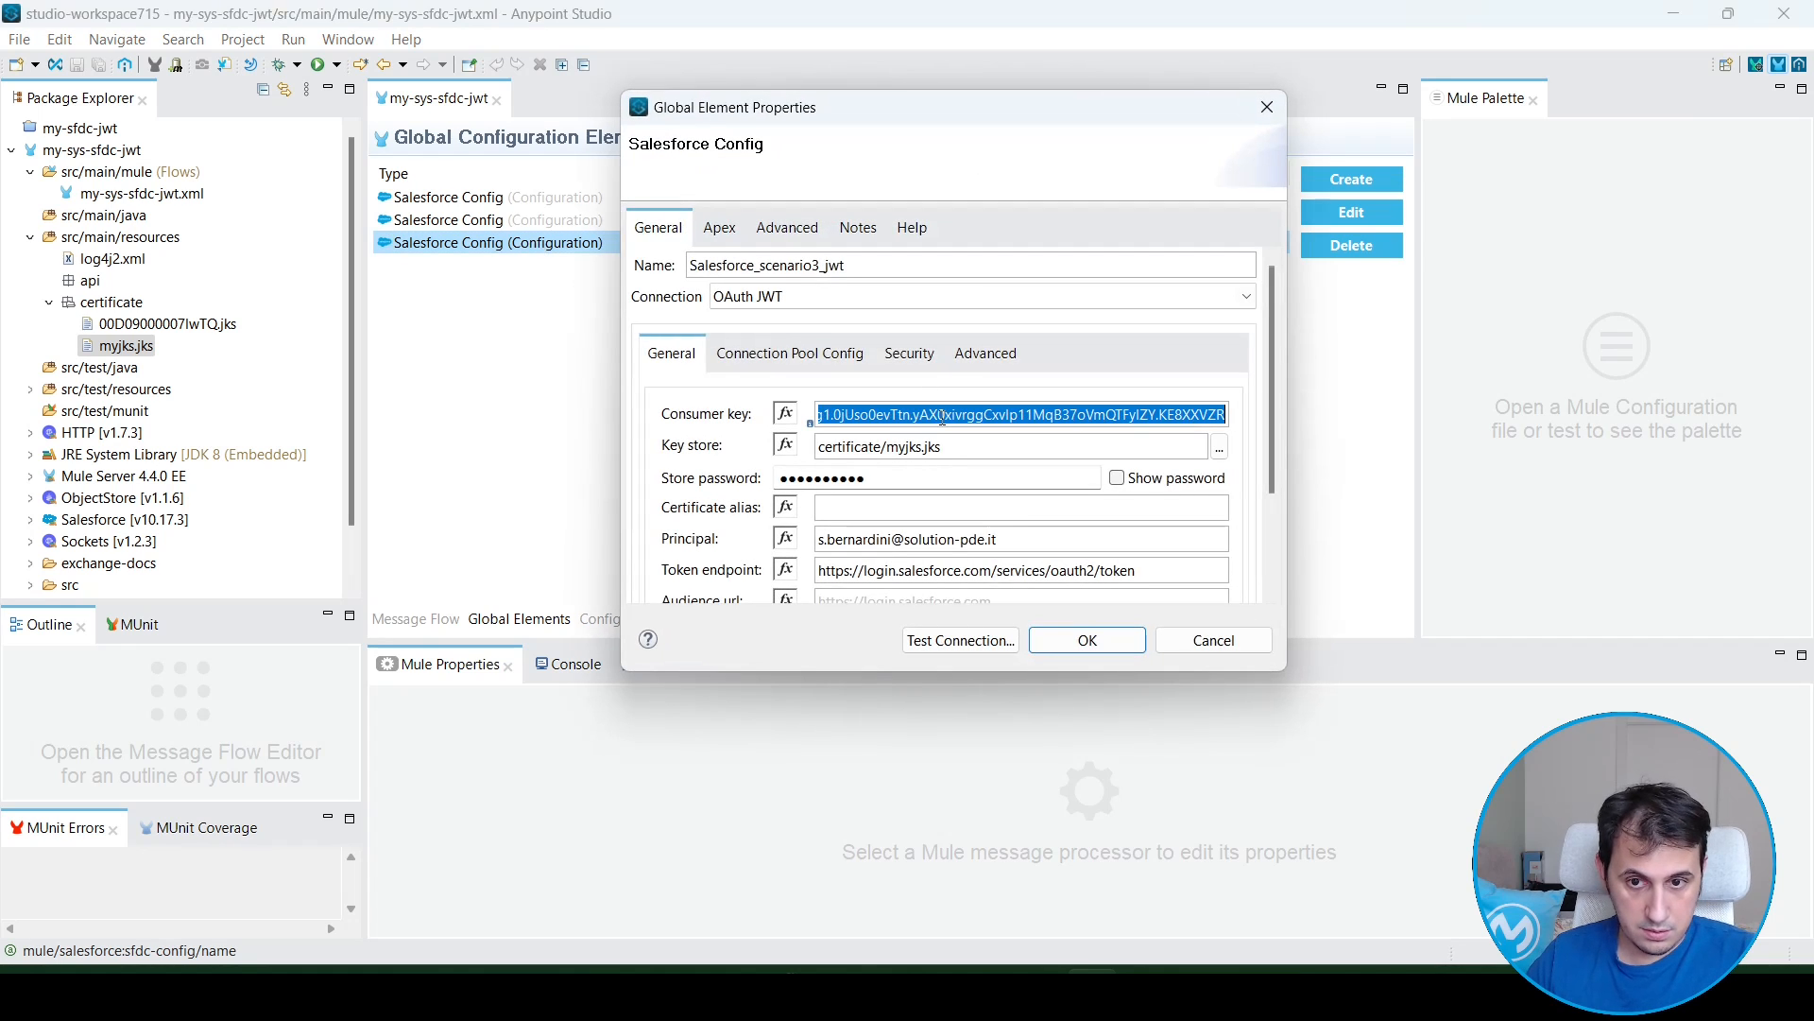
{"action": "key", "text": "Delete"}
{"action": "key", "text": "ctrl+v"}
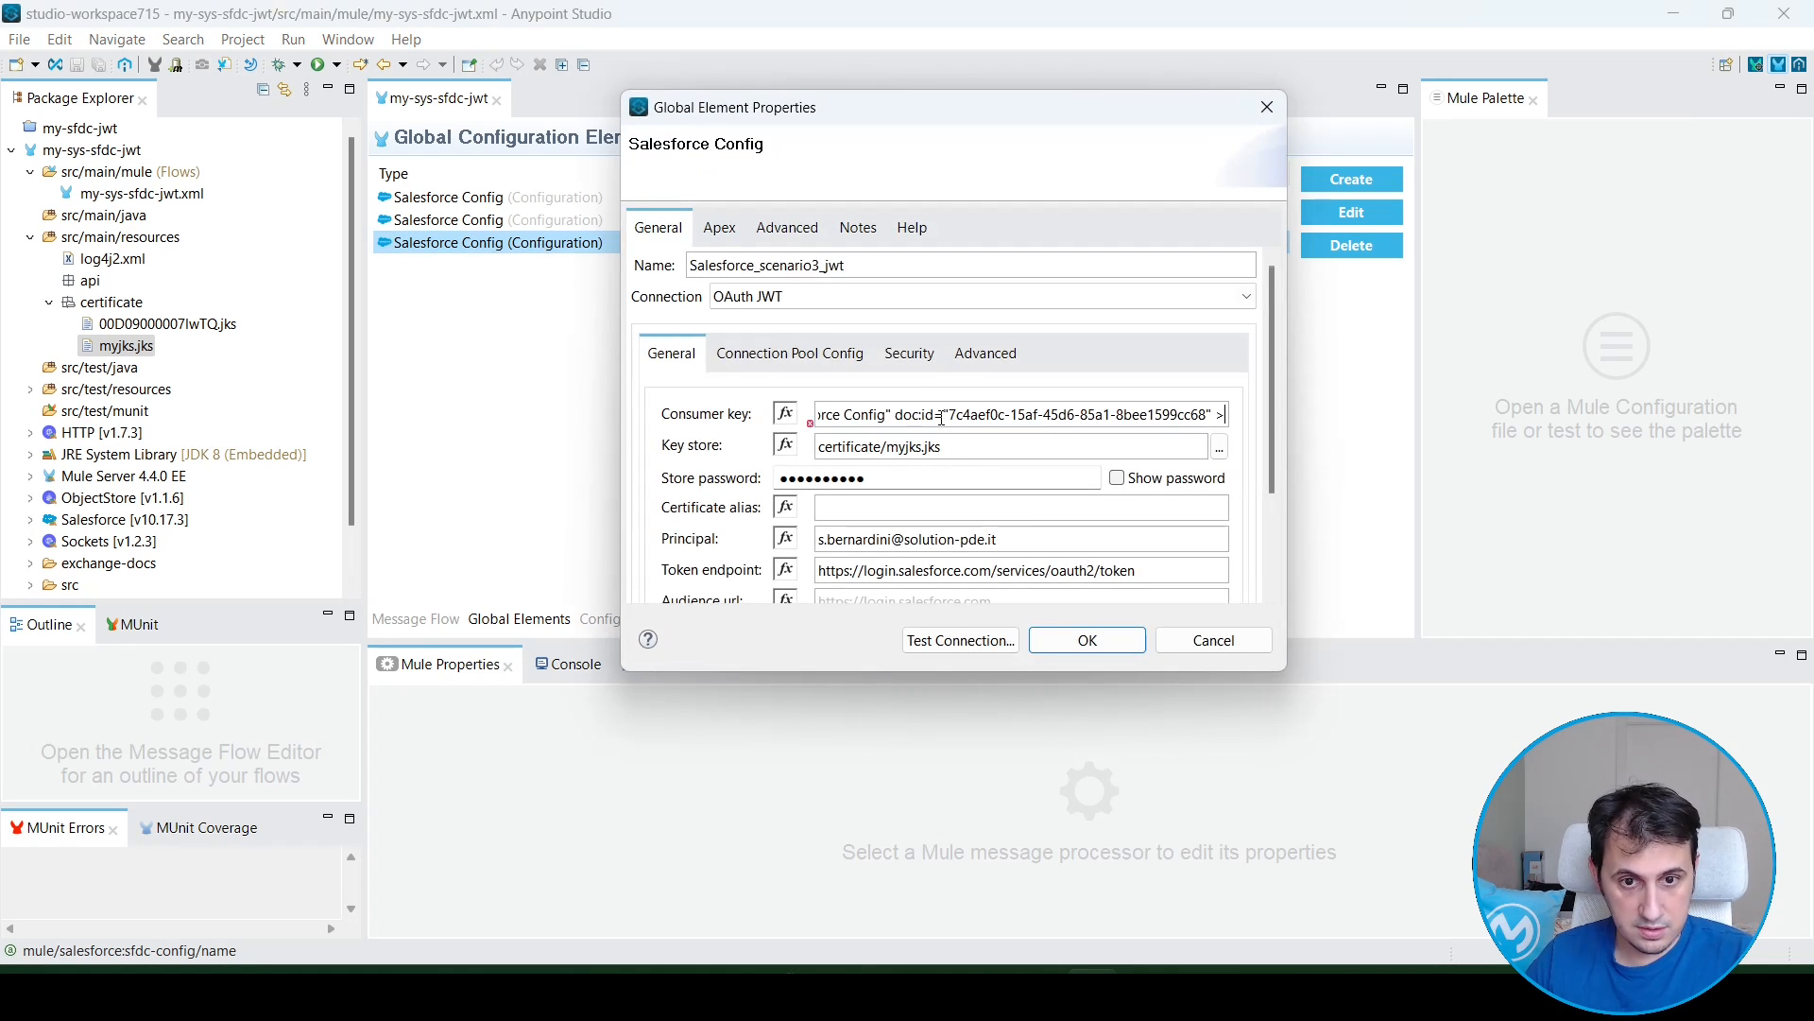
{"action": "key", "text": "ctrl+a"}
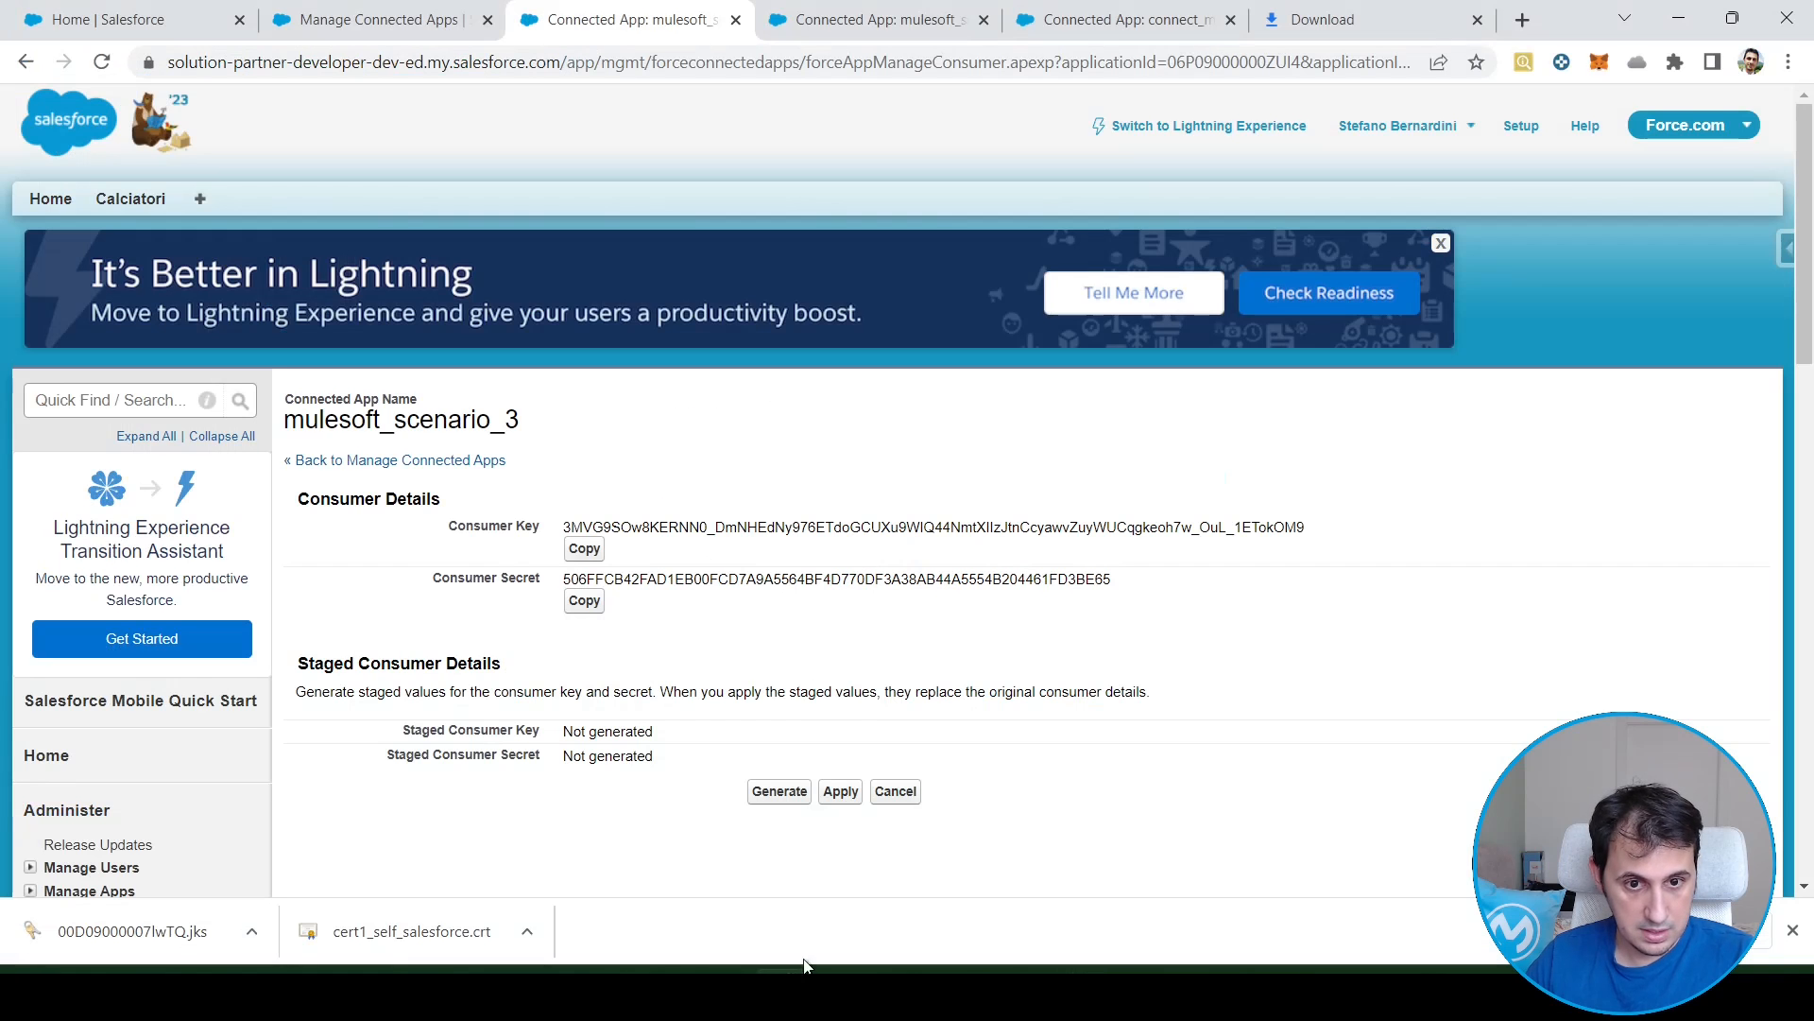
Paste mulesoft_scenario_3's consumer key from the browser, apply it, and save.
{"action": "key", "text": "alt+Tab"}
{"action": "left_click", "coordinate": [584, 556]}
{"action": "key", "text": "alt+Tab"}
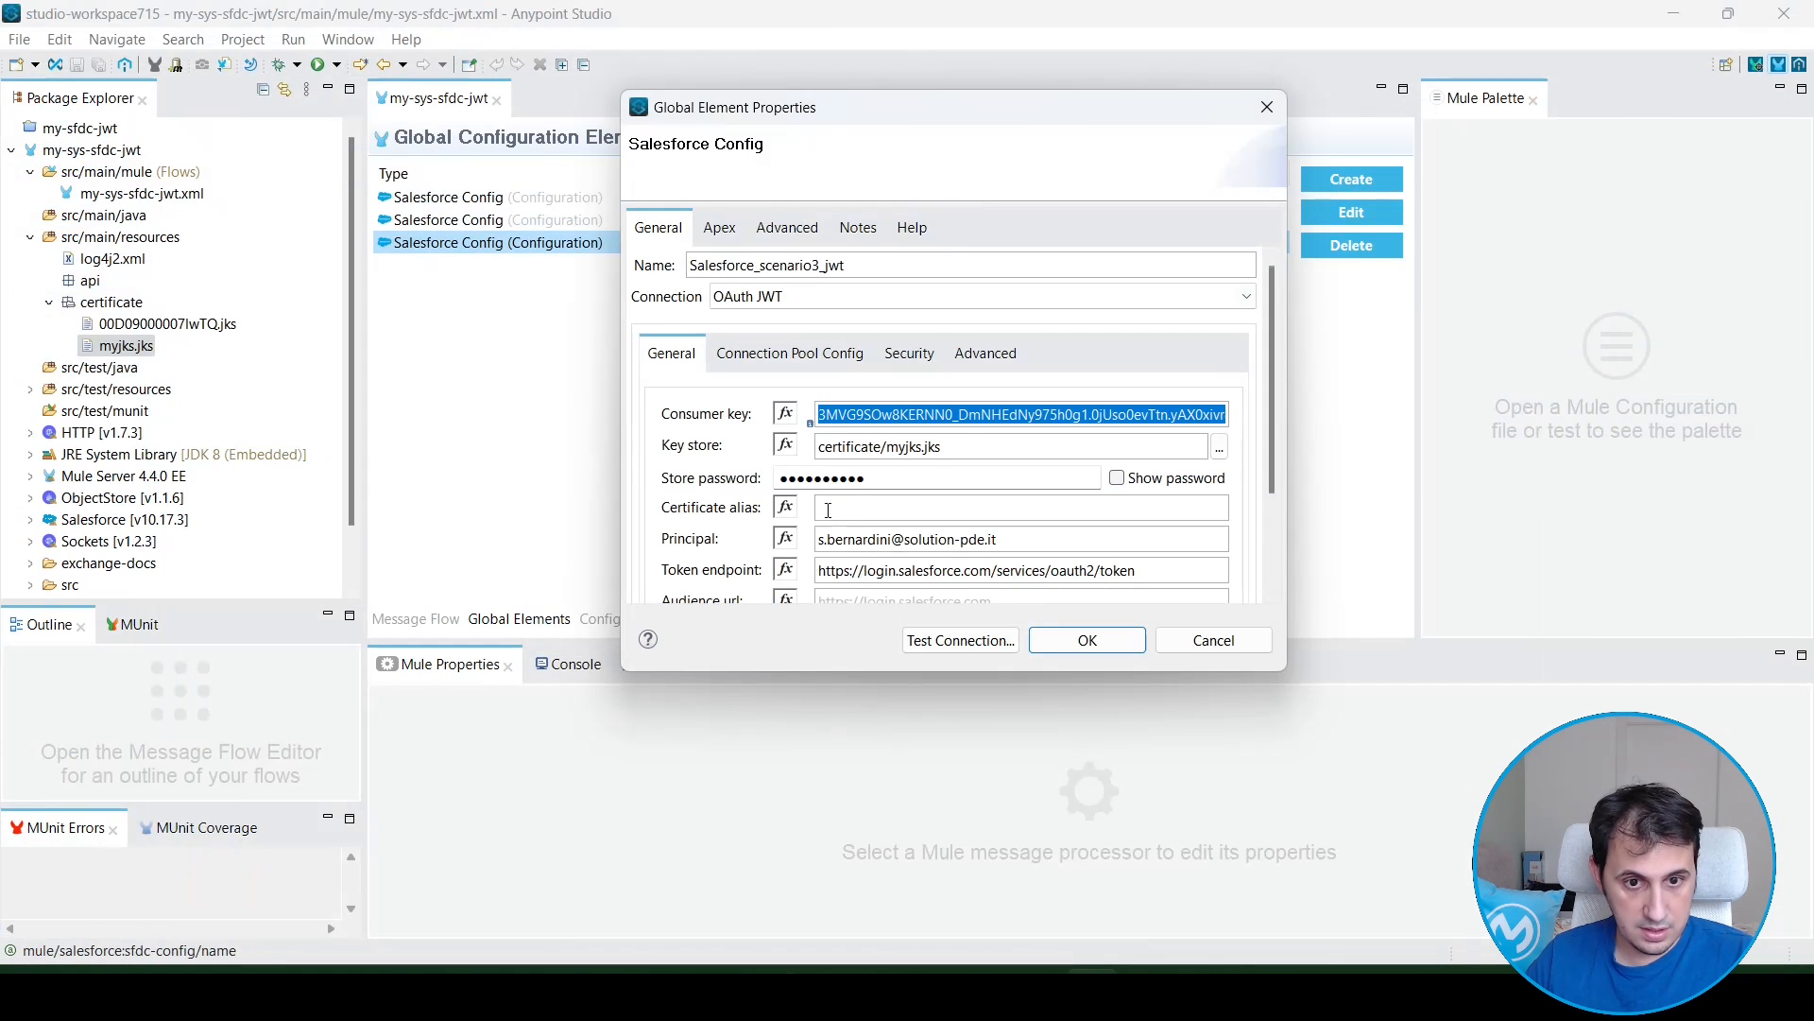
{"action": "key", "text": "ctrl+v"}
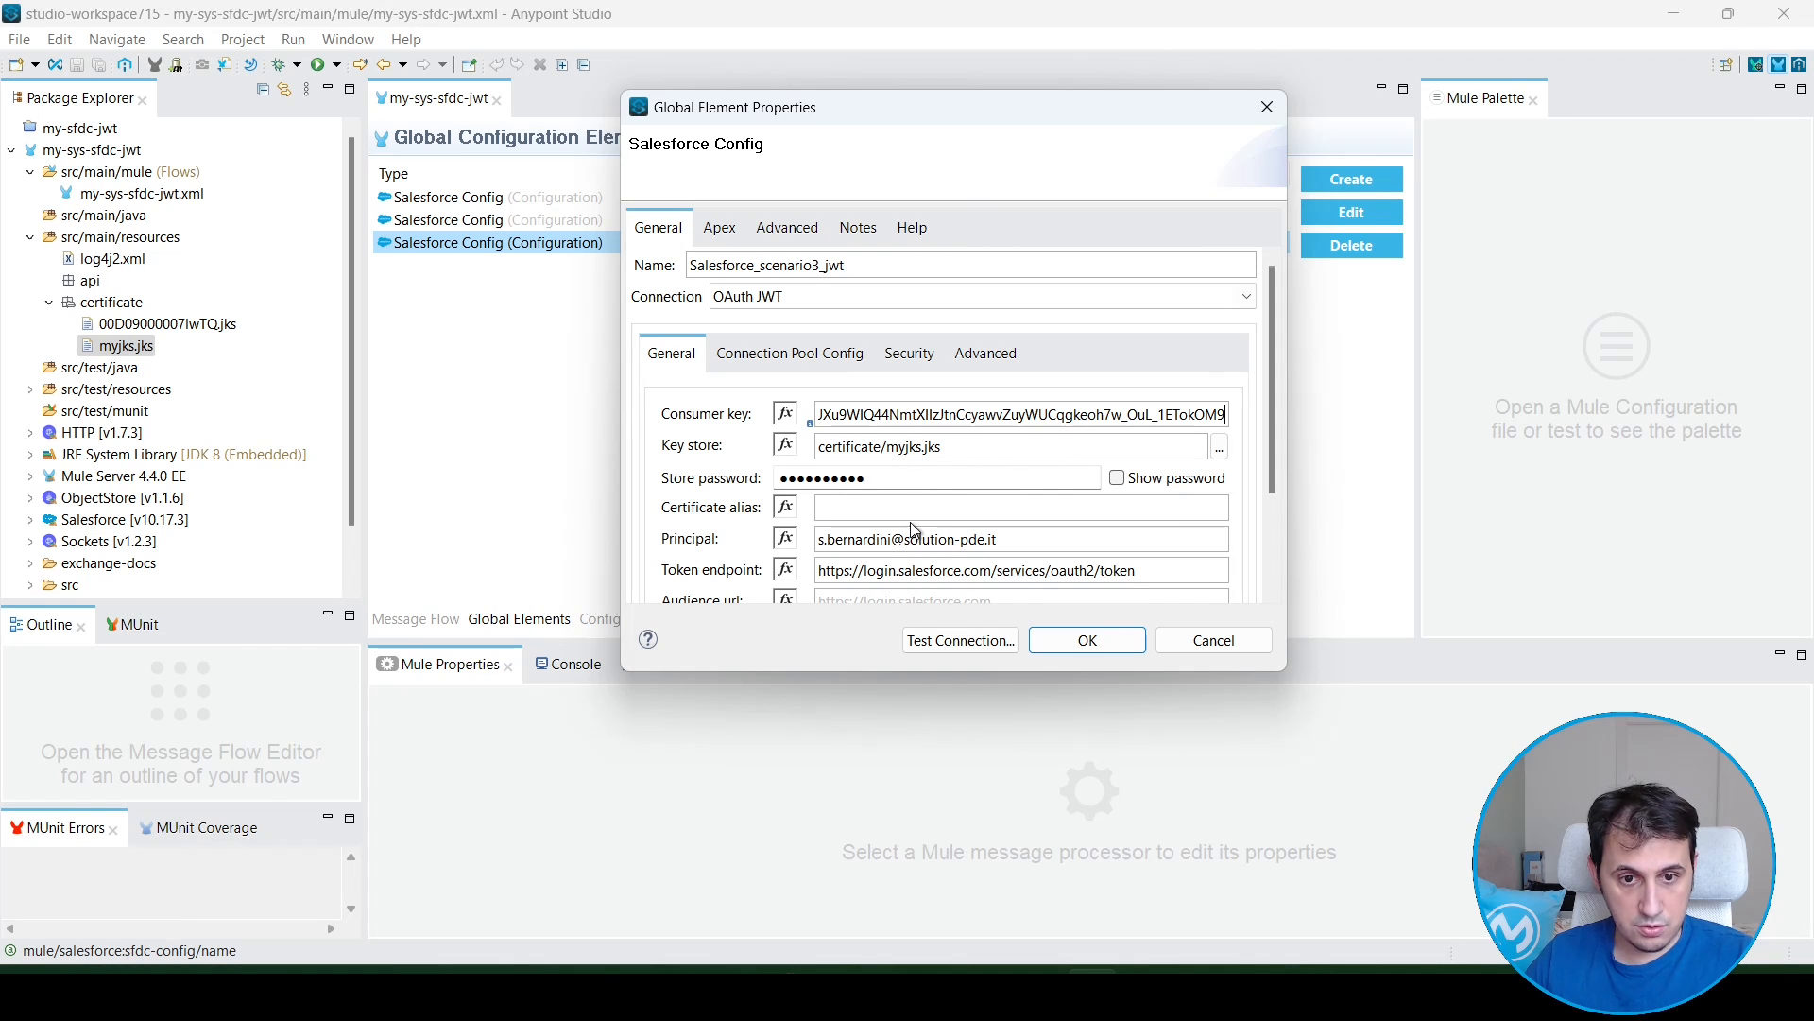
{"action": "left_click", "coordinate": [1091, 638]}
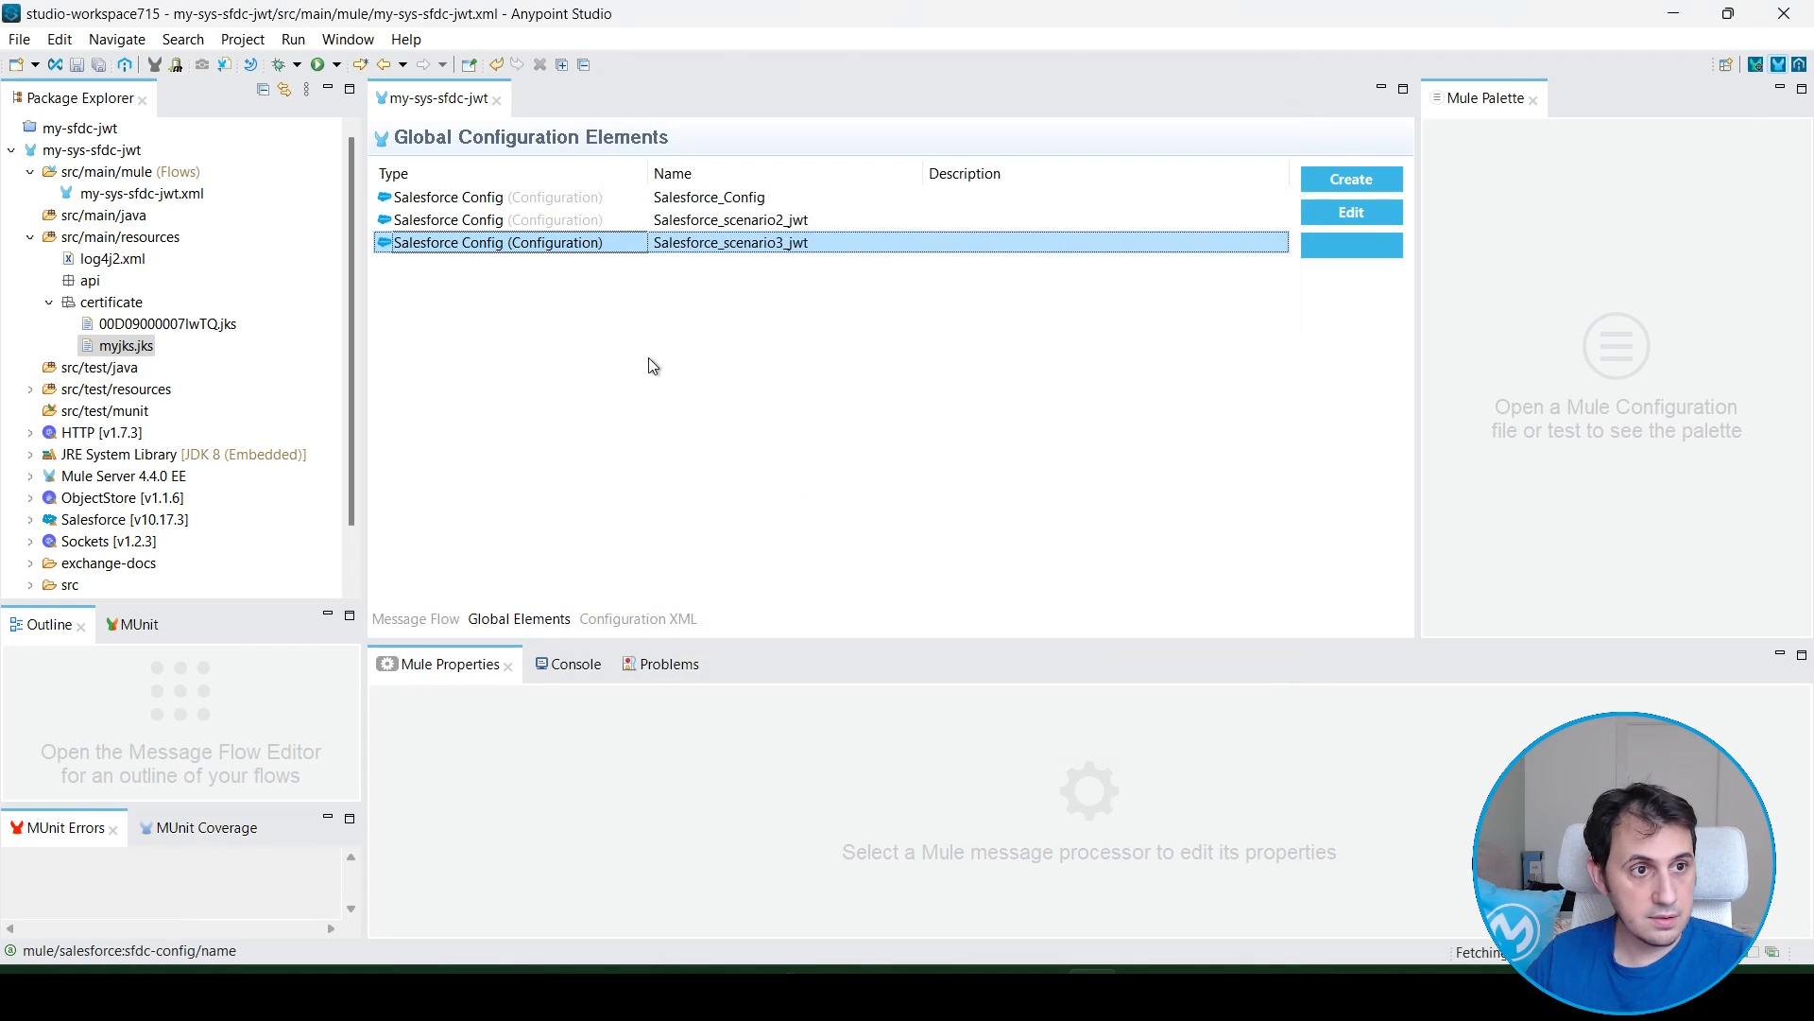
{"action": "key", "text": "ctrl+s"}
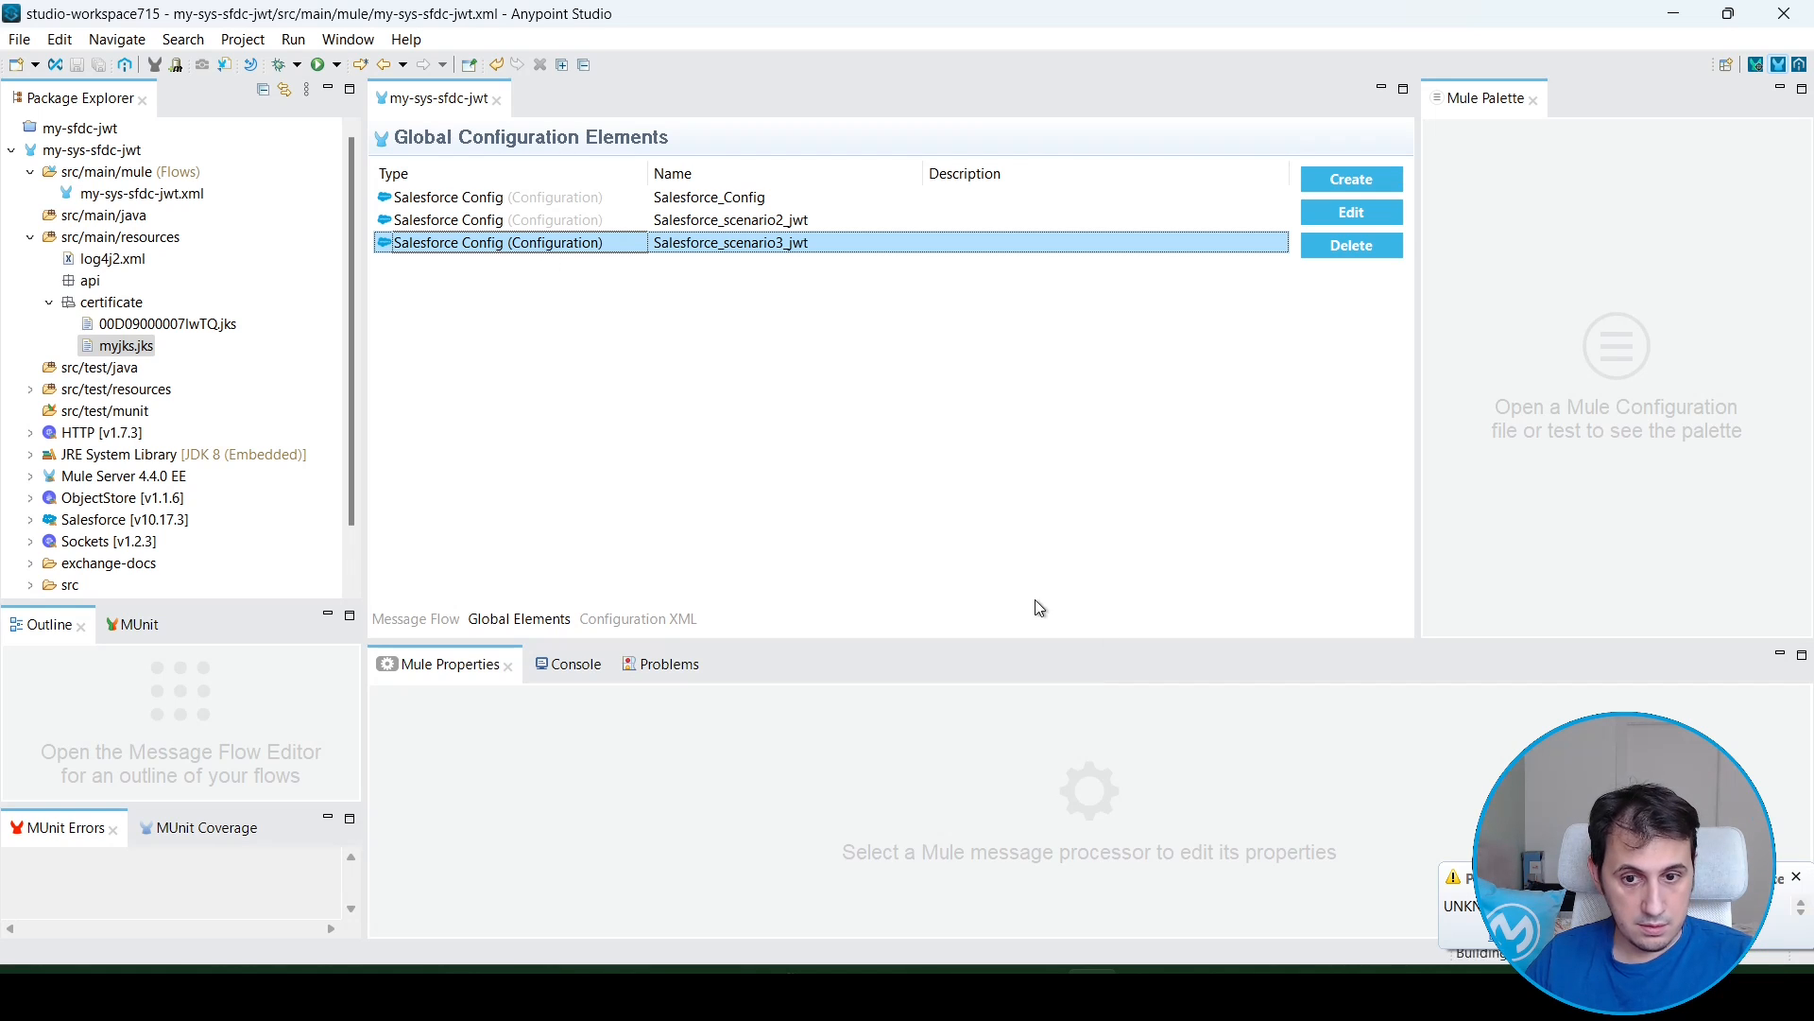
Test Salesforce_scenario3_jwt's connection, which fails with 400 invalid_grant 'user hasn't approved this consumer'.
{"action": "double_click", "coordinate": [777, 245]}
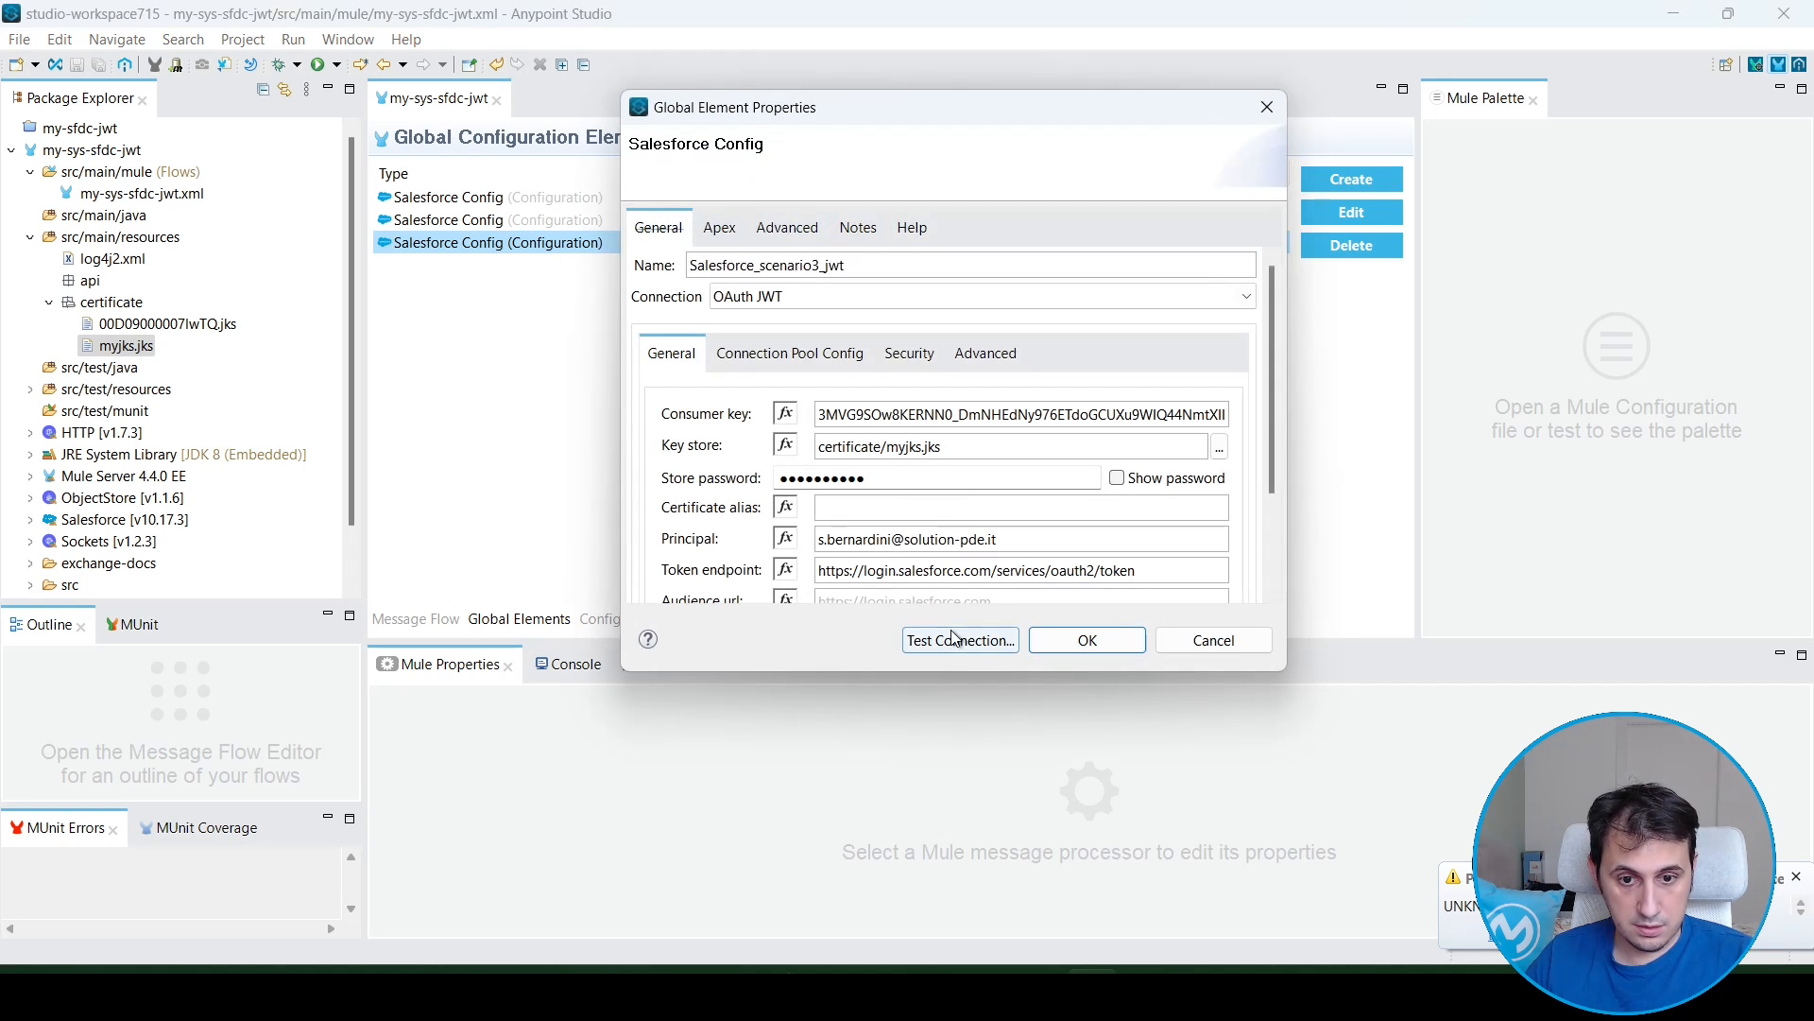
{"action": "left_click", "coordinate": [956, 640]}
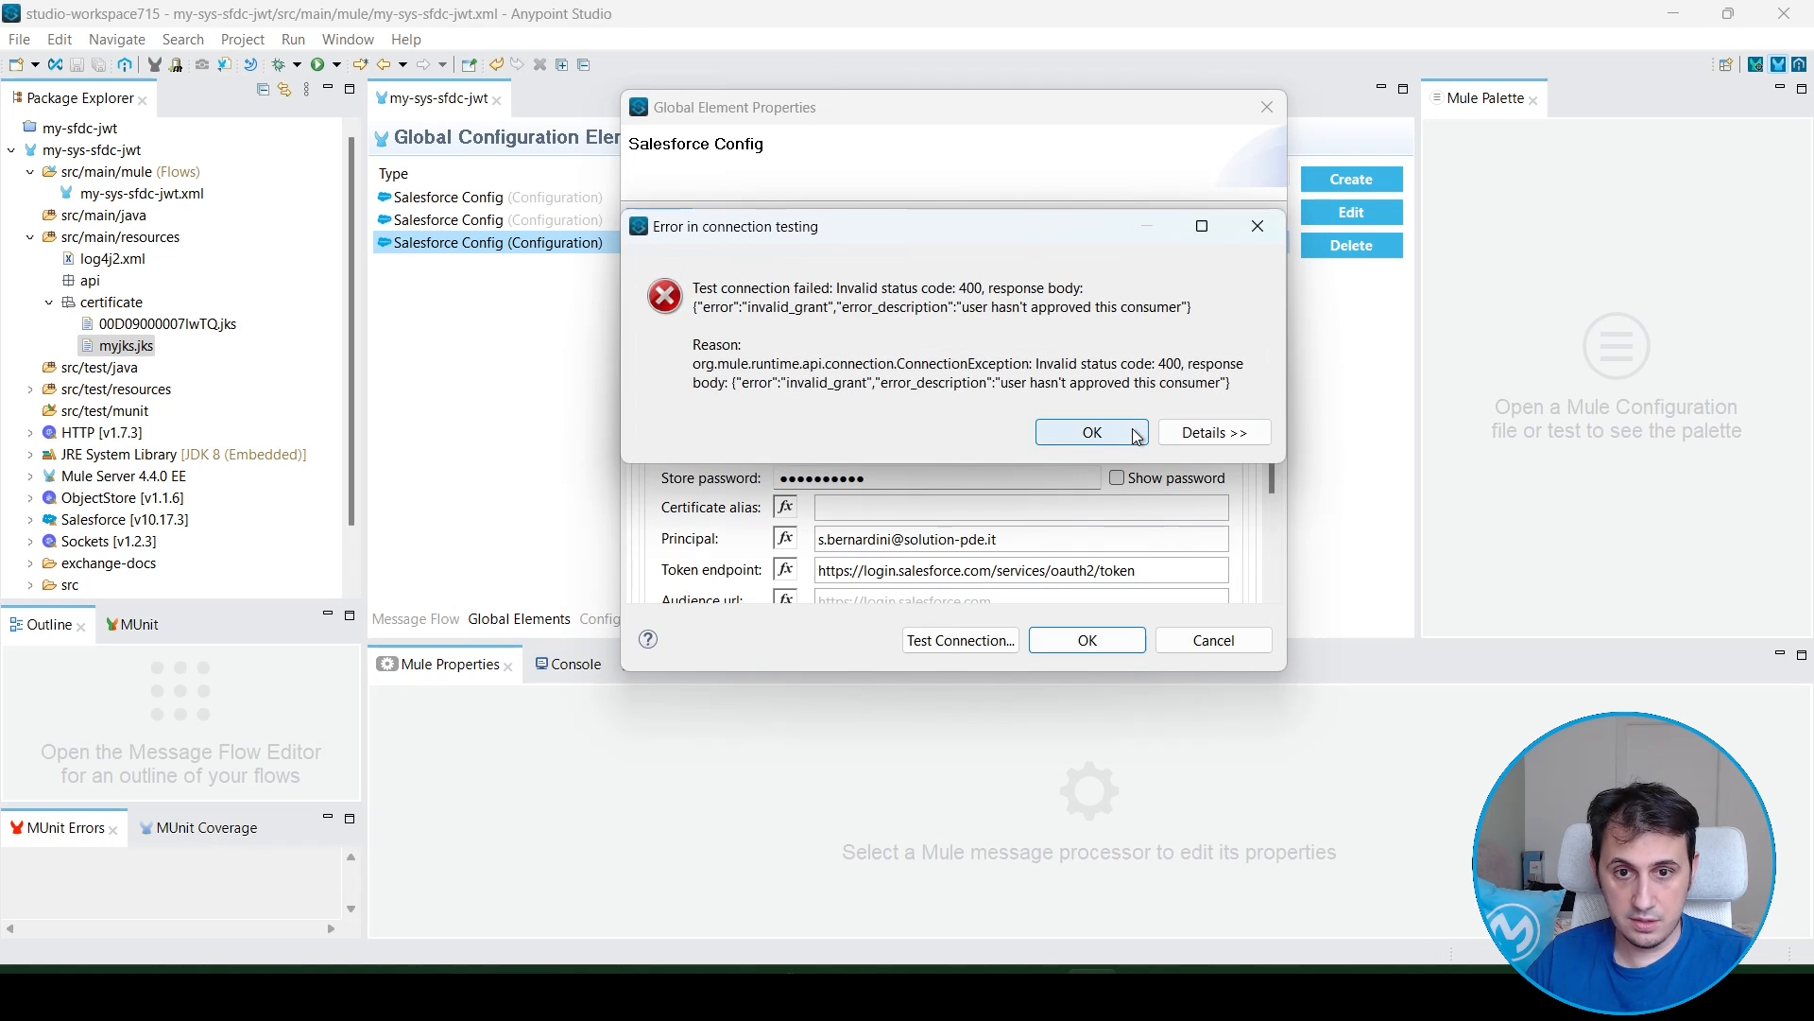
{"action": "left_click", "coordinate": [1106, 435]}
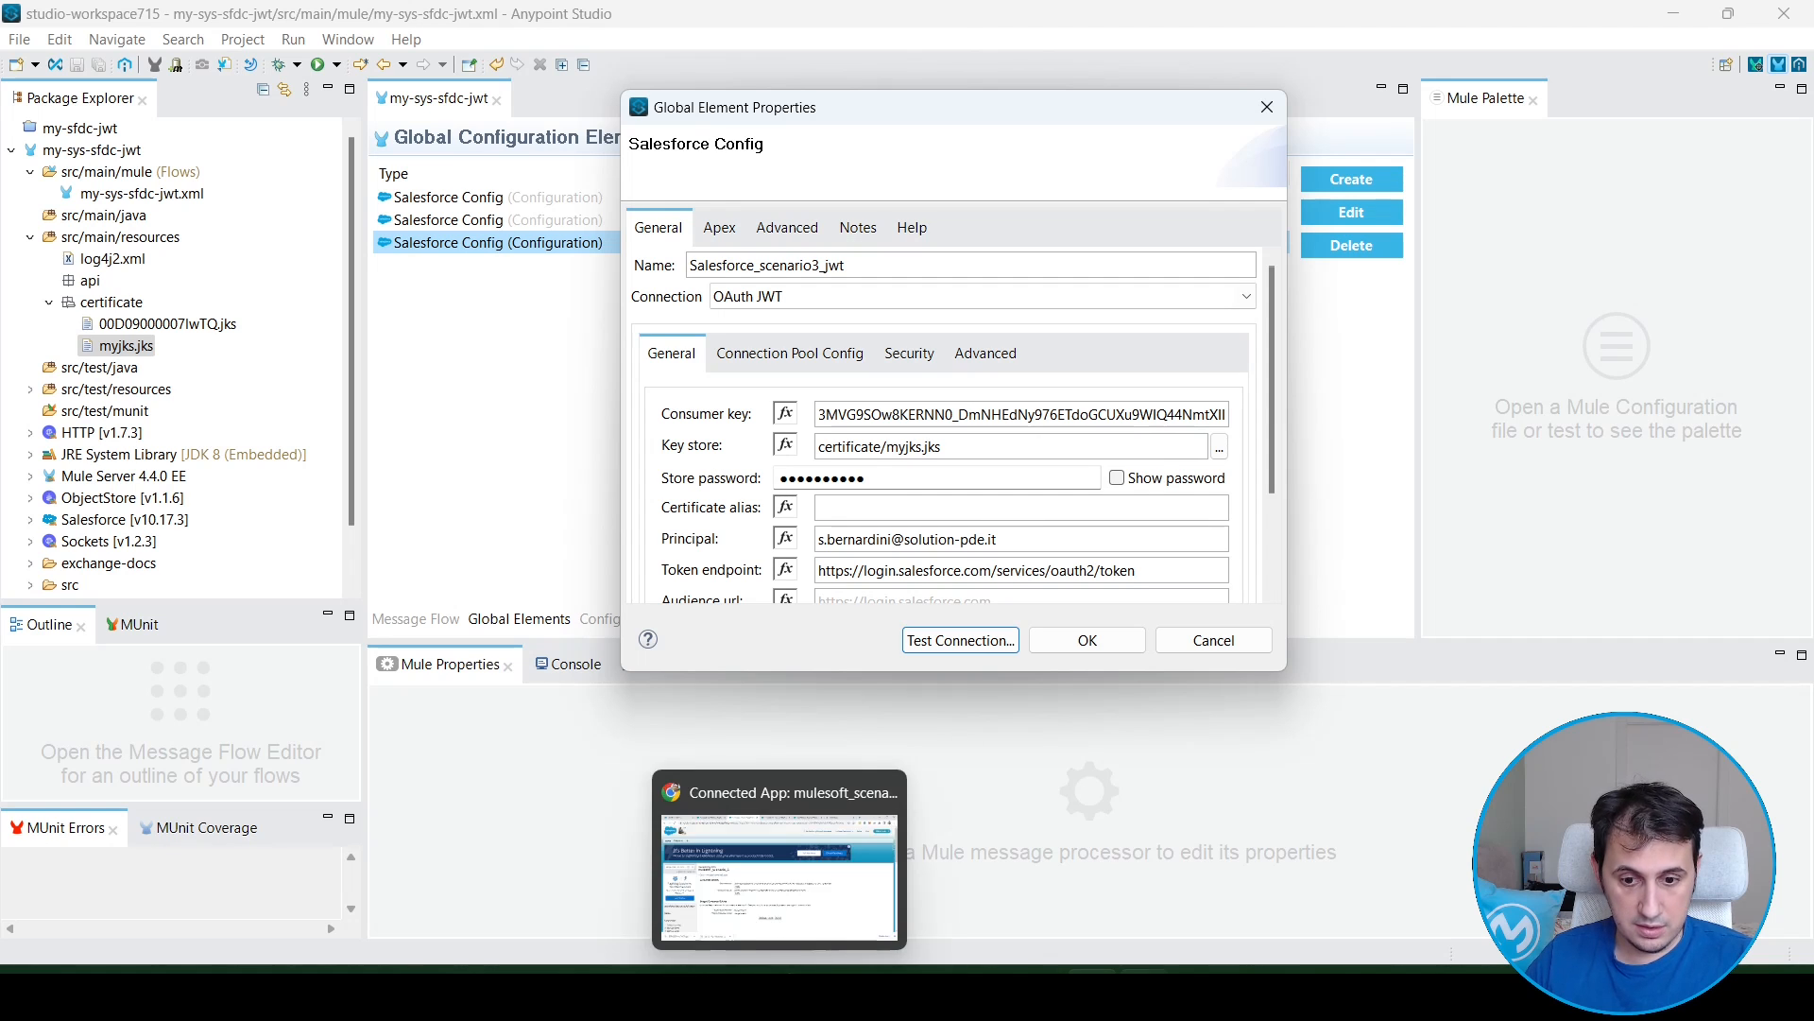
Add the Pre-Approve comment and Salesforce authorize URL template on line 12 of nuovo 14.
{"action": "left_click", "coordinate": [1143, 994]}
{"action": "key", "text": "ctrl+End"}
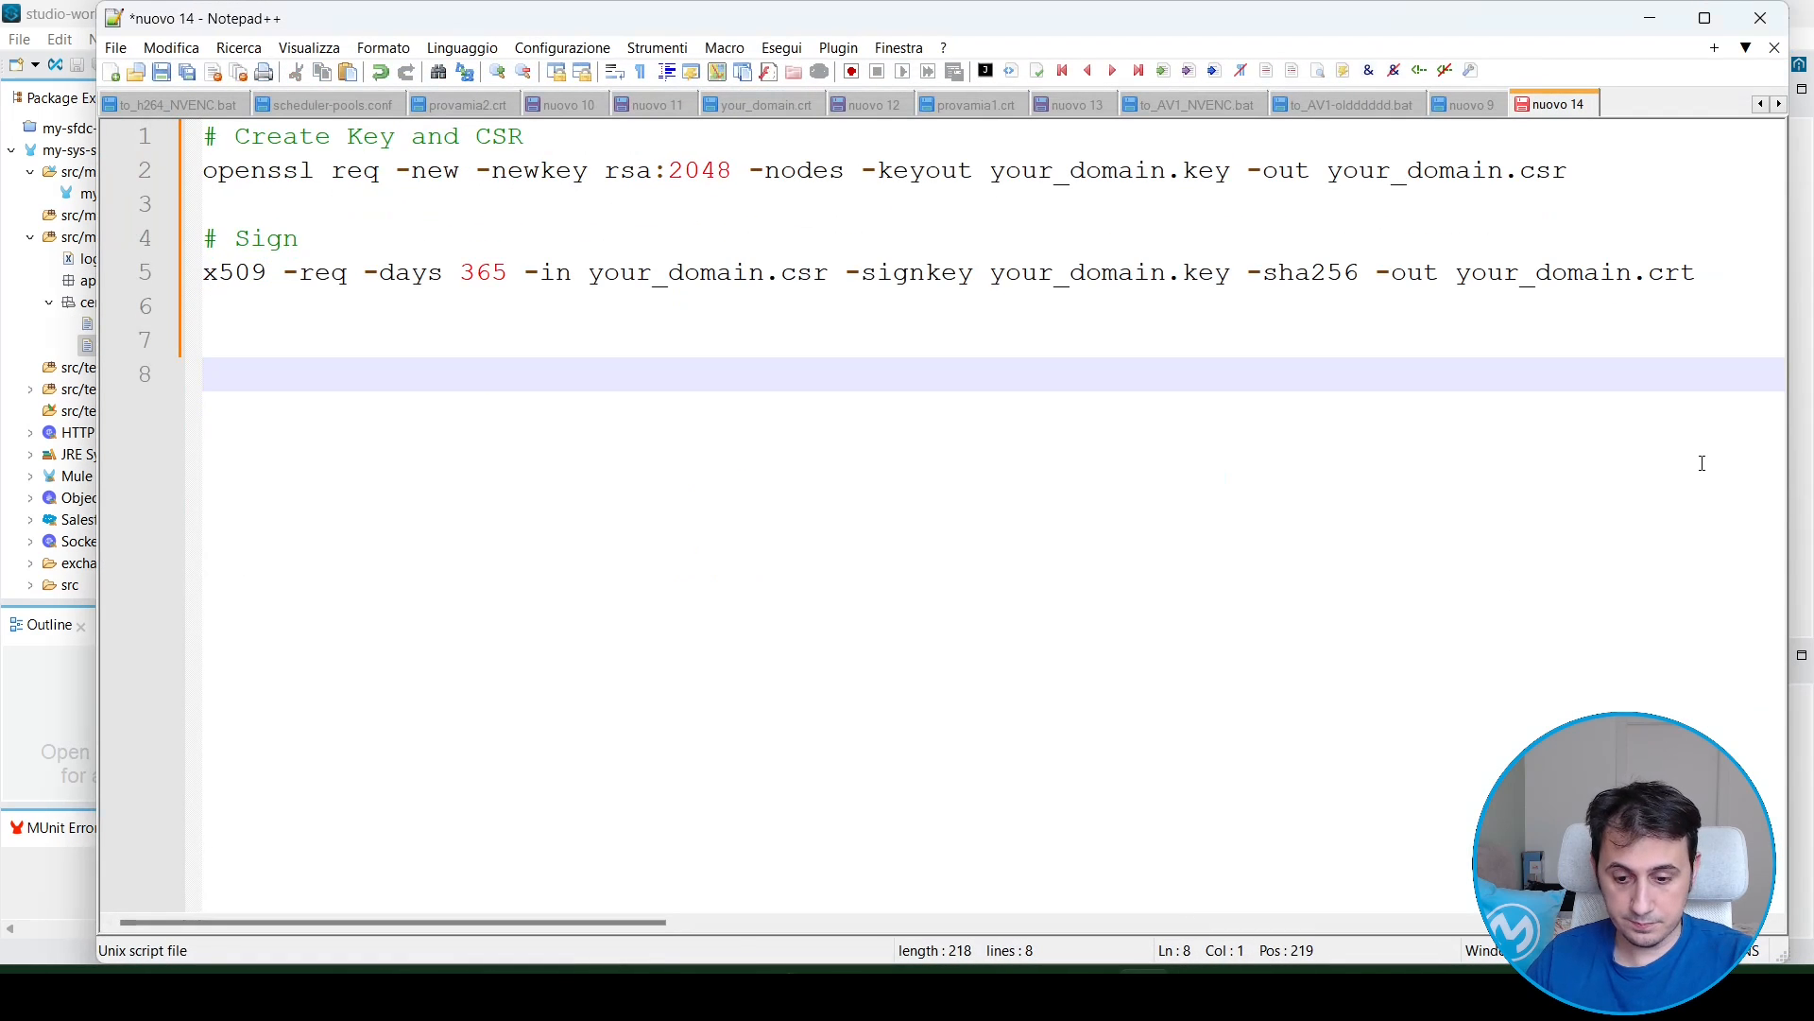
{"action": "key", "text": "Return"}
{"action": "key", "text": "Return"}
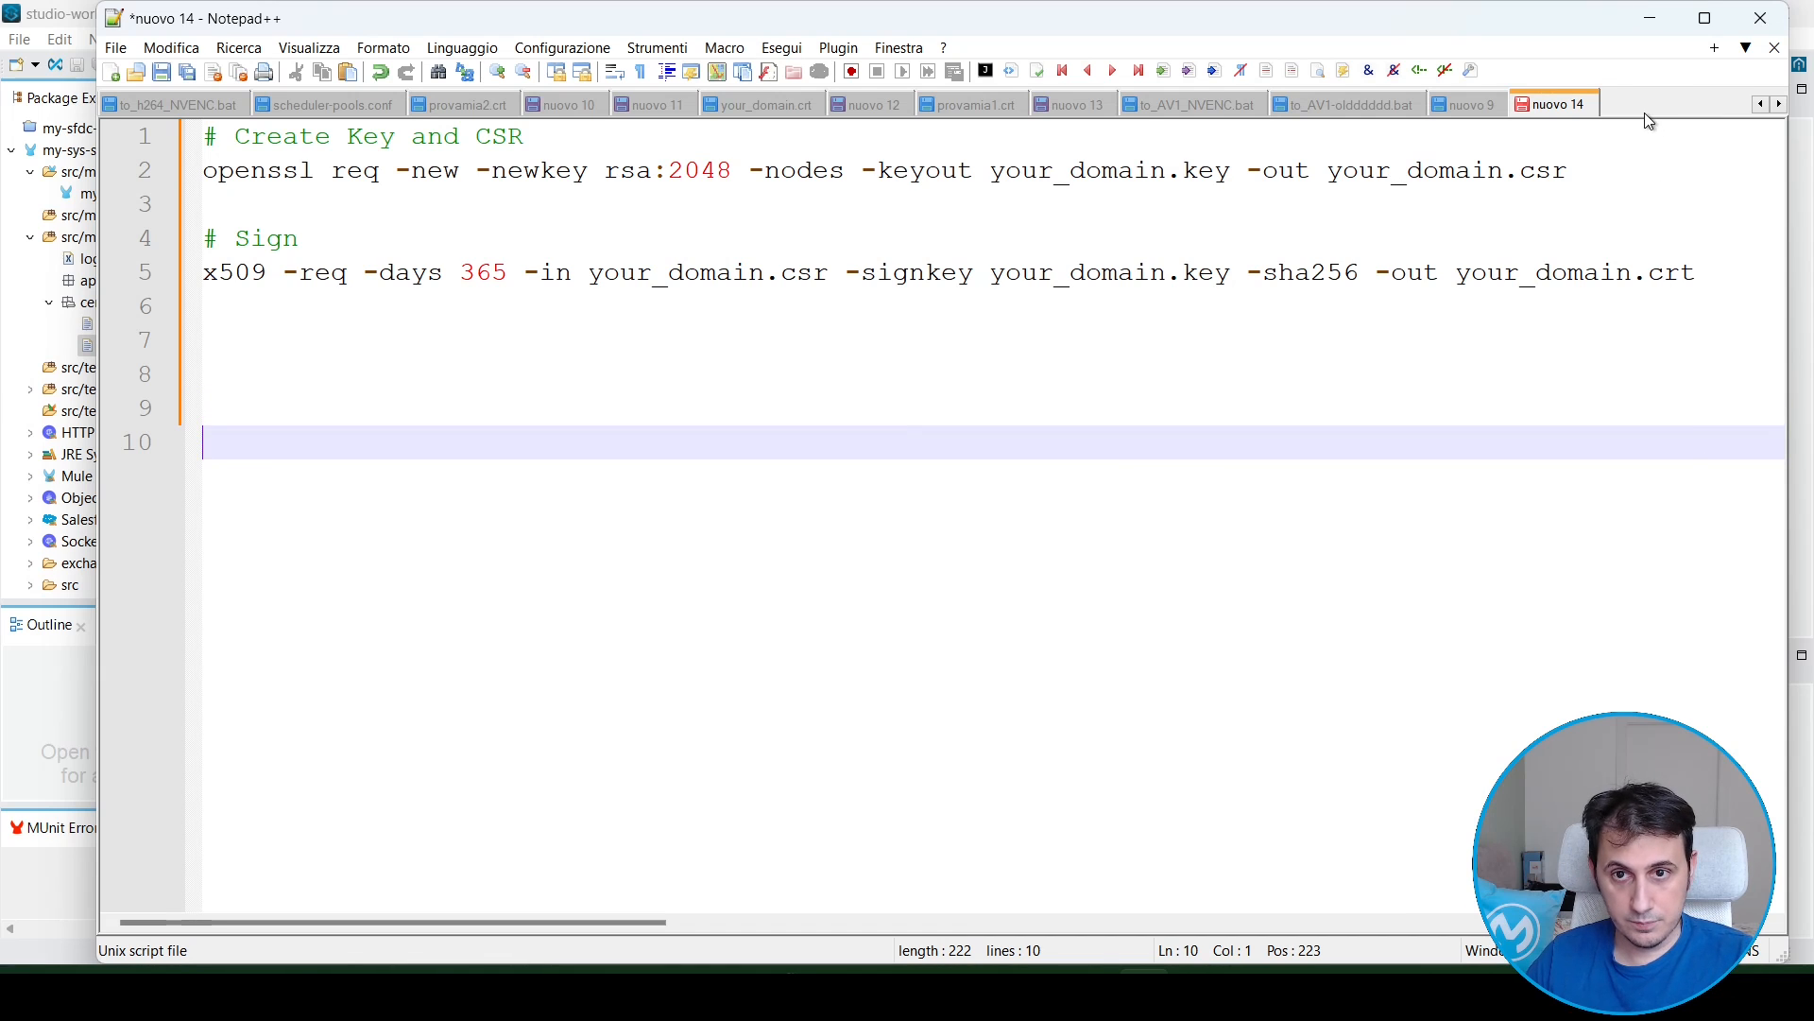
{"action": "left_click", "coordinate": [1650, 18]}
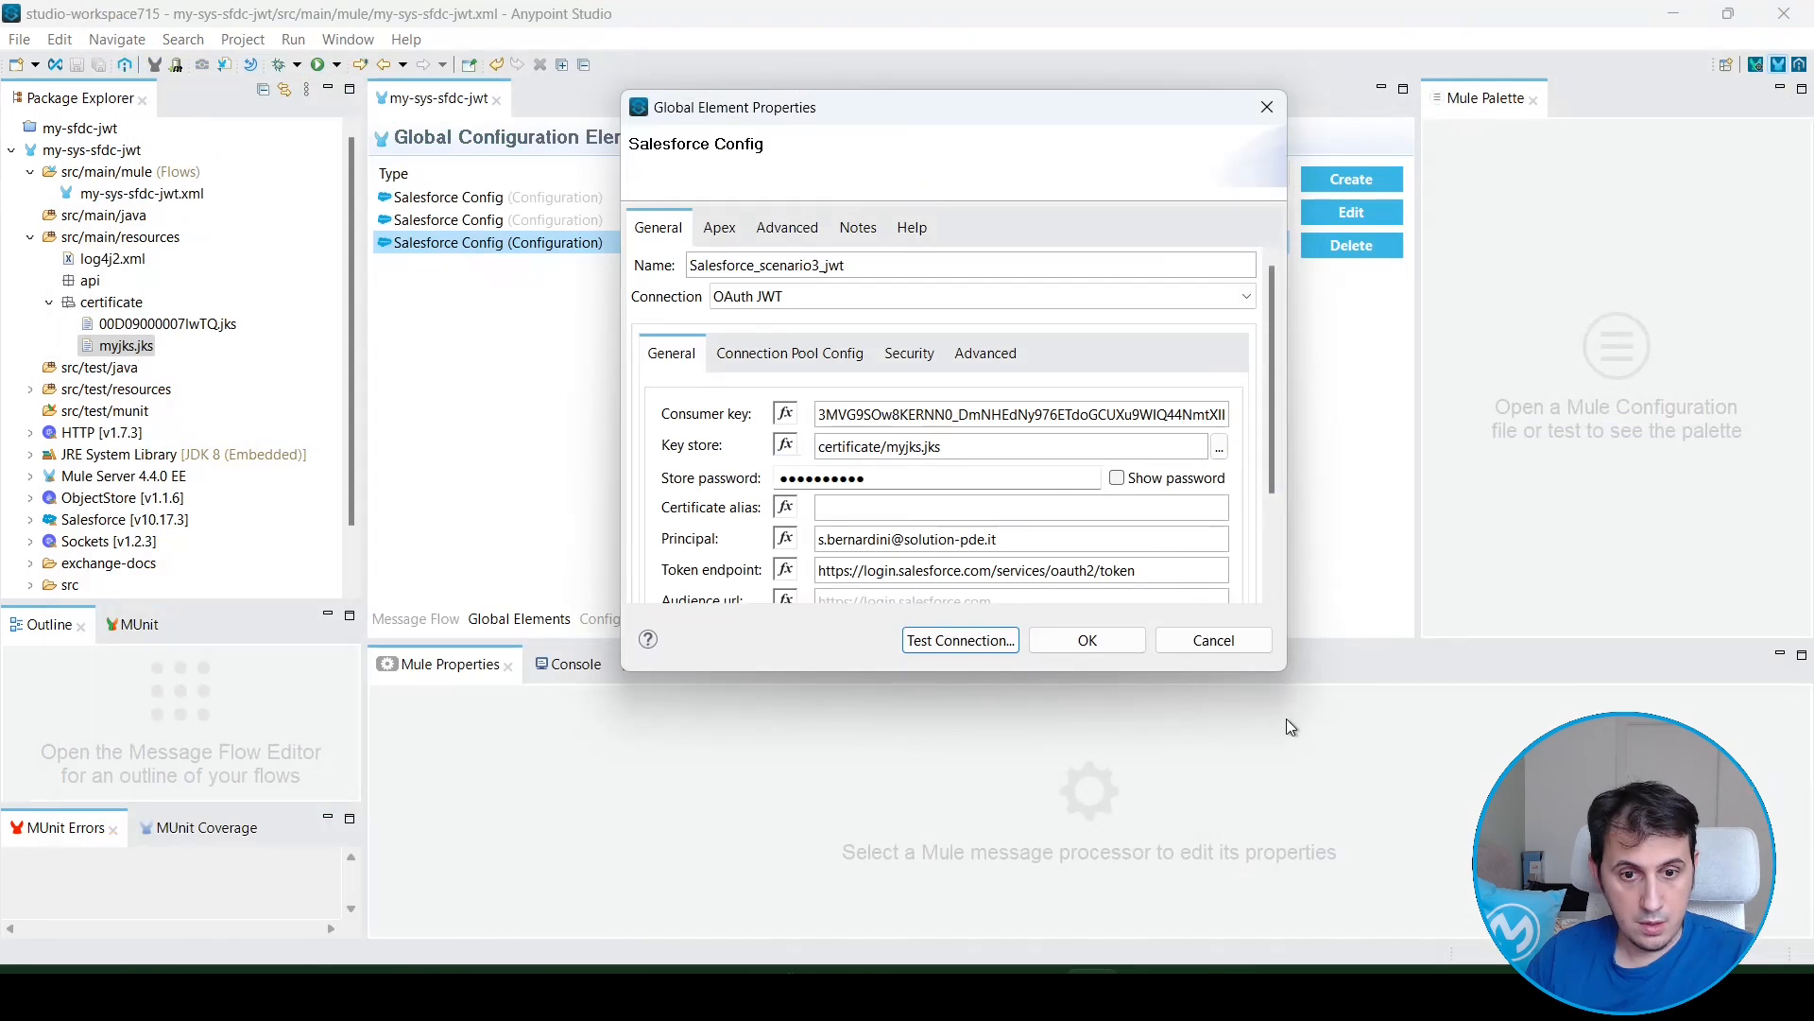
{"action": "left_click", "coordinate": [1144, 994]}
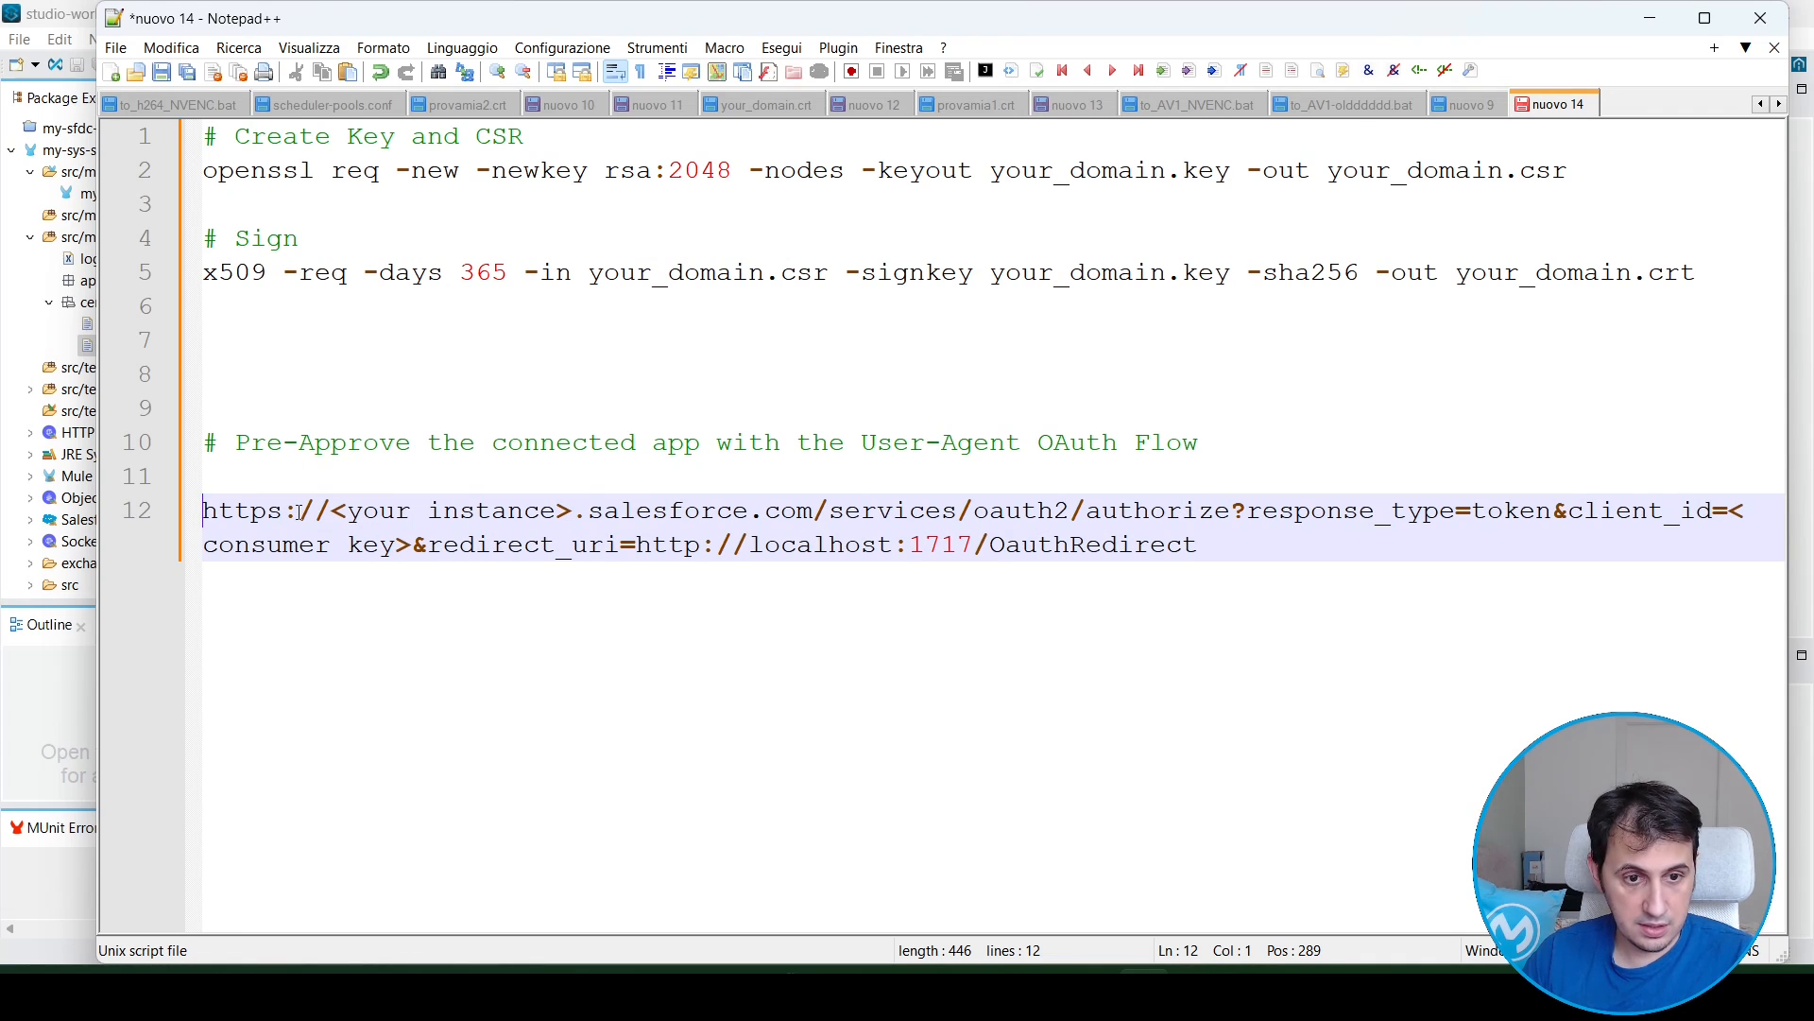
{"action": "left_click_drag", "start_coordinate": [227, 512], "coordinate": [1256, 547]}
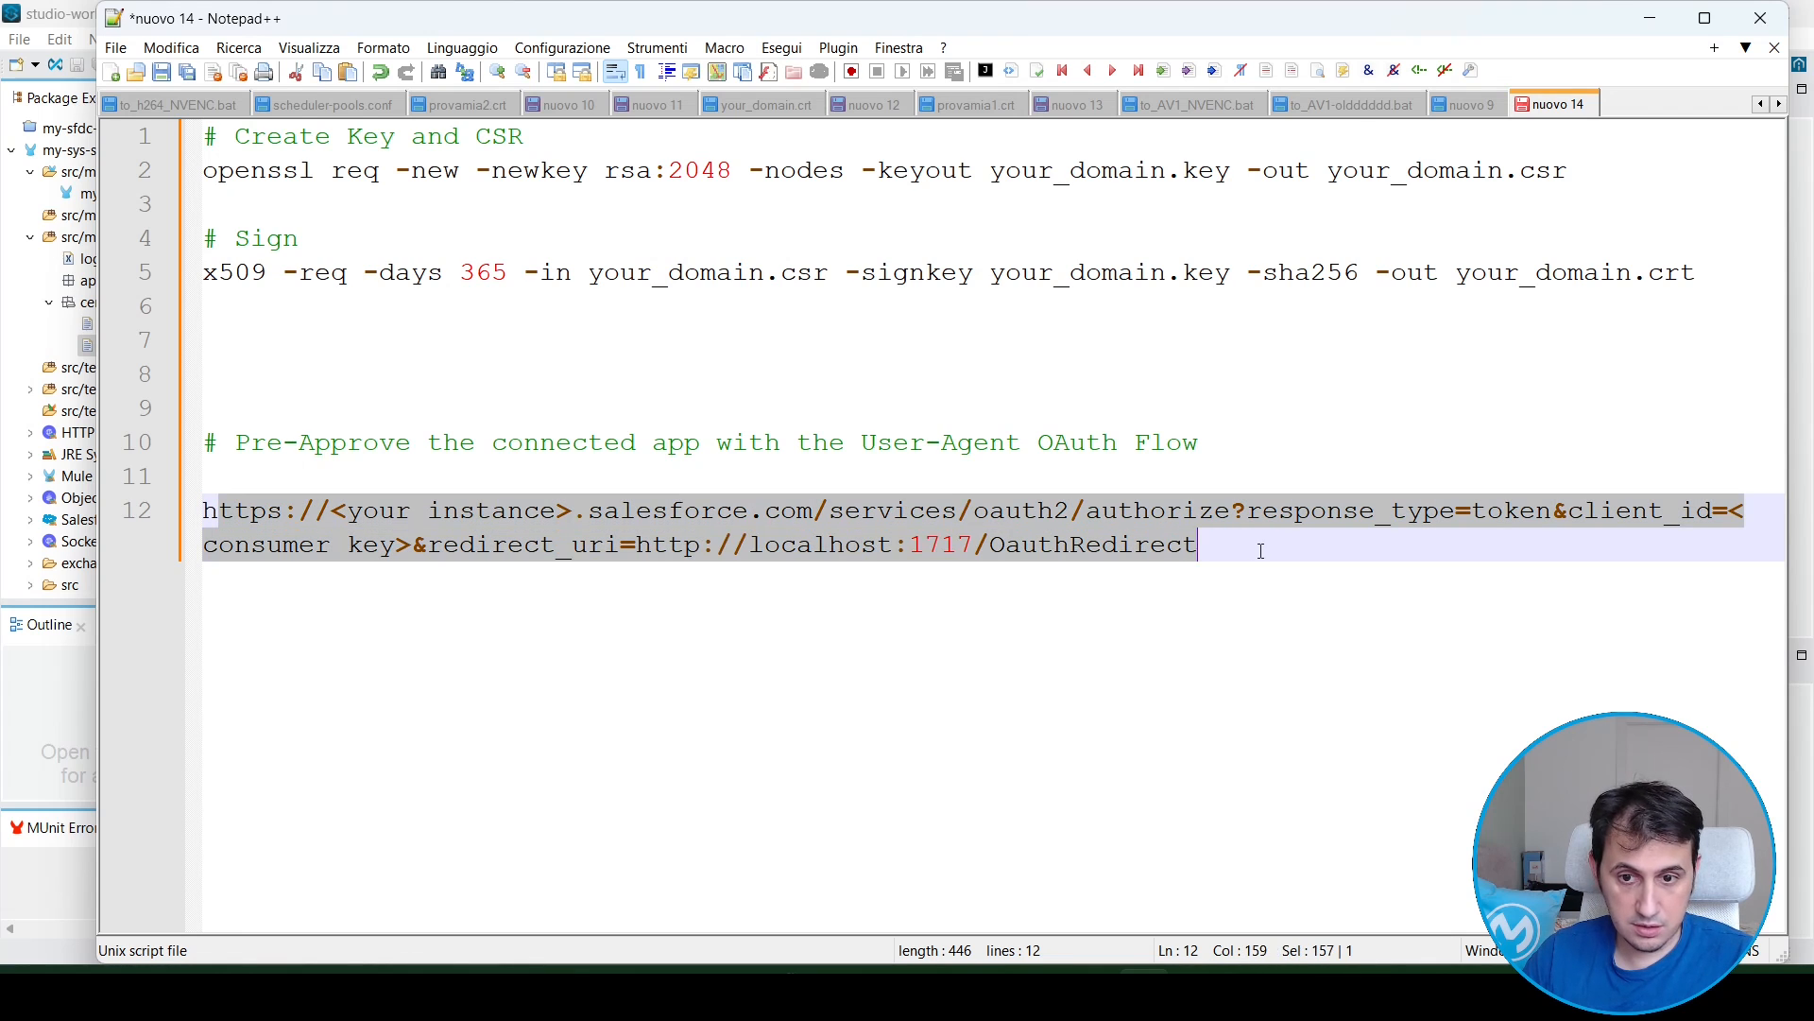
{"action": "left_click", "coordinate": [1471, 580]}
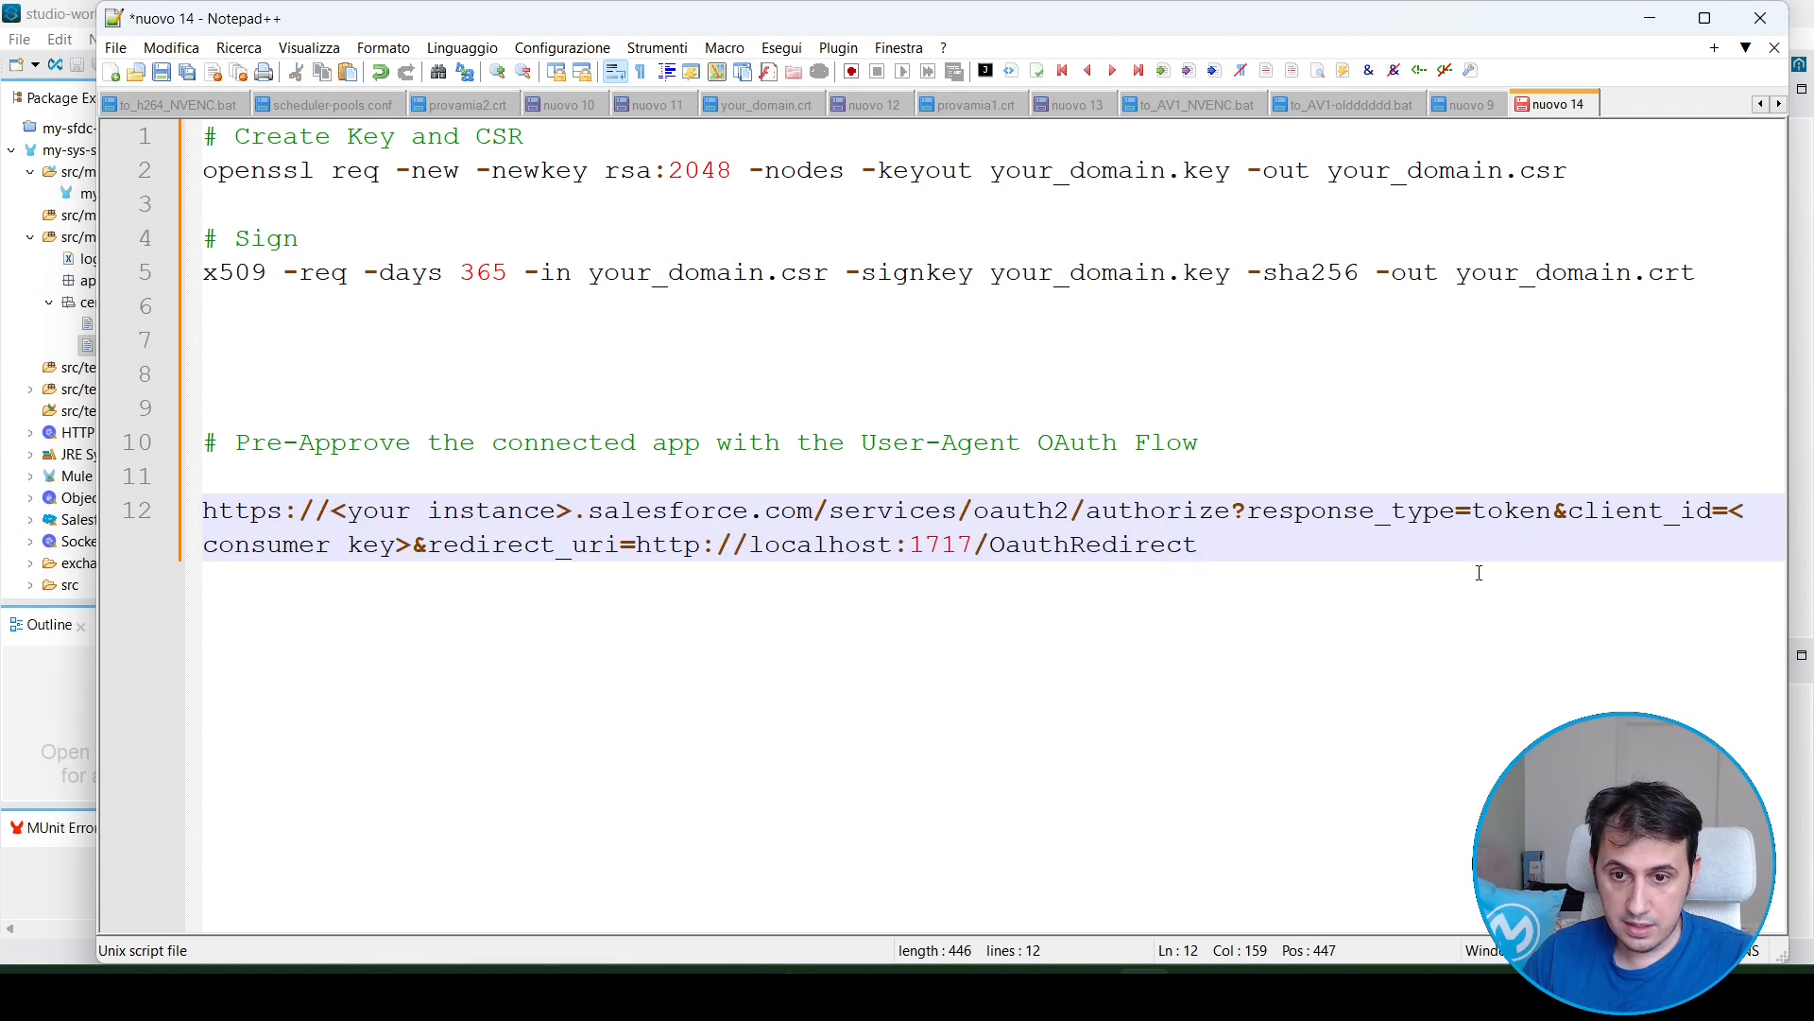
{"action": "left_click_drag", "start_coordinate": [1570, 515], "coordinate": [1713, 515]}
{"action": "key", "text": "alt+Tab"}
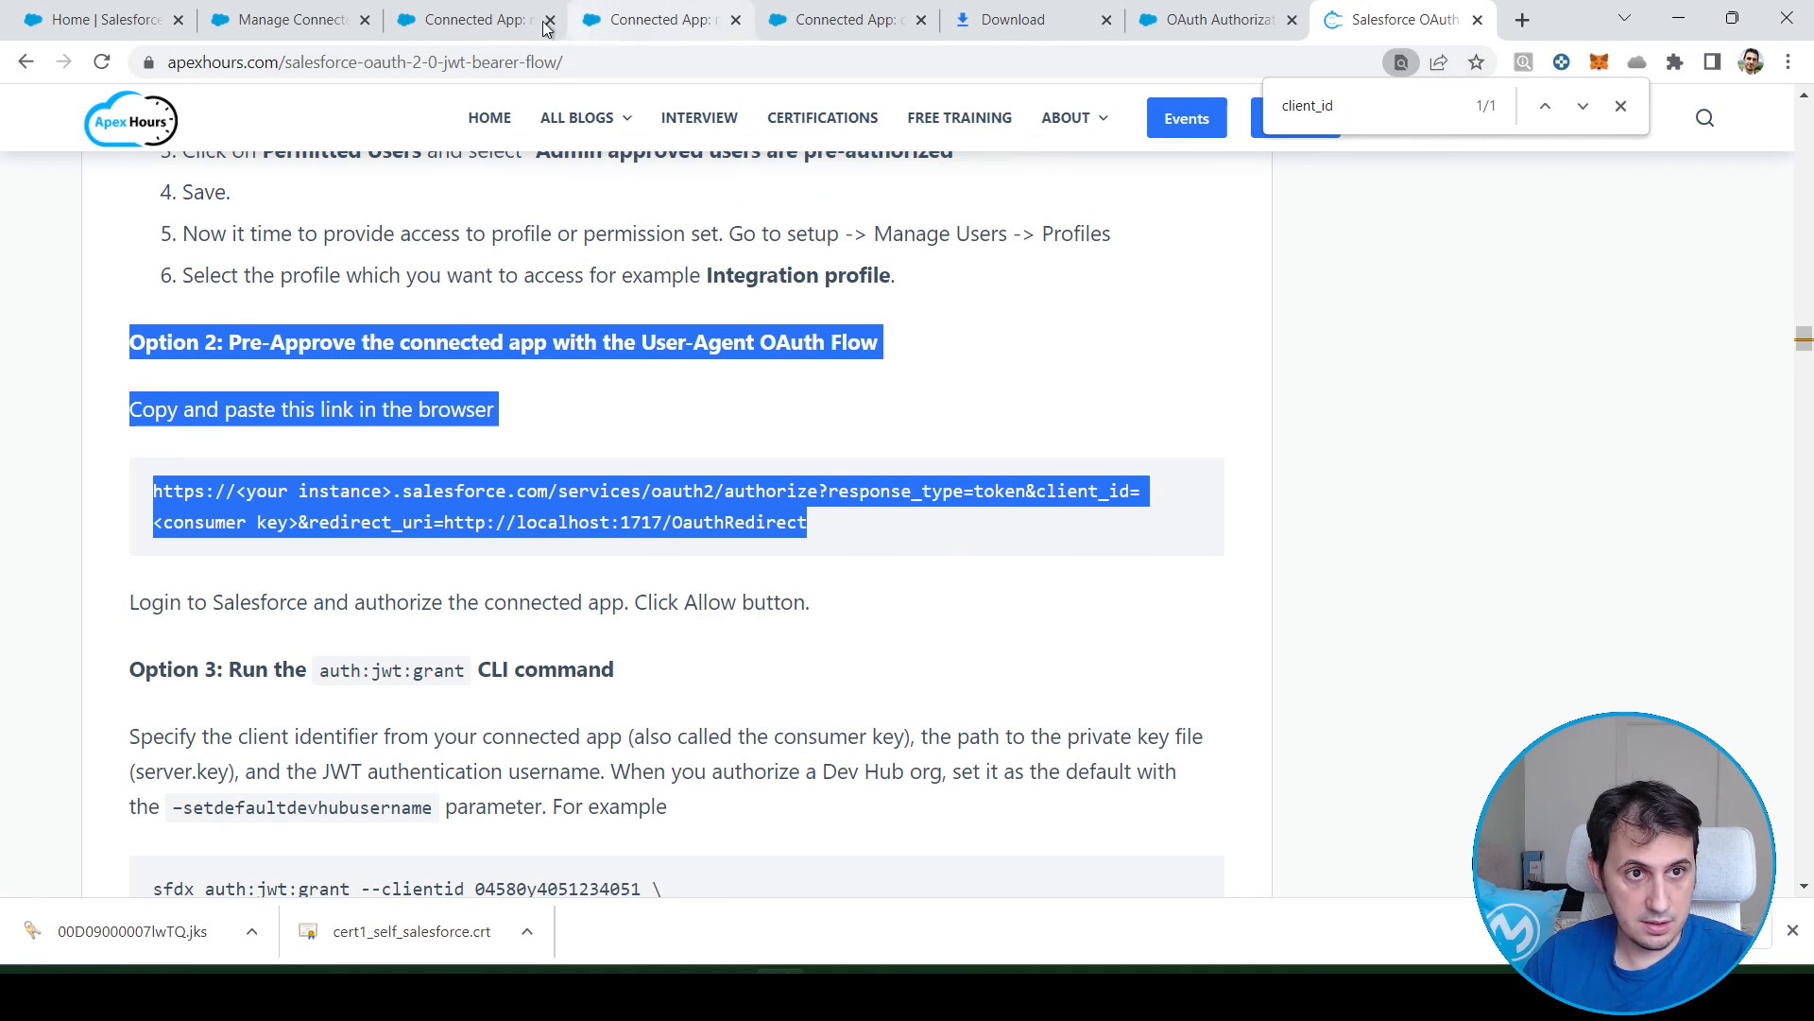
Replace the <consumer key> placeholder with mulesoft_scenario_3's consumer key as client_id.
{"action": "left_click", "coordinate": [416, 21]}
{"action": "left_click", "coordinate": [587, 553]}
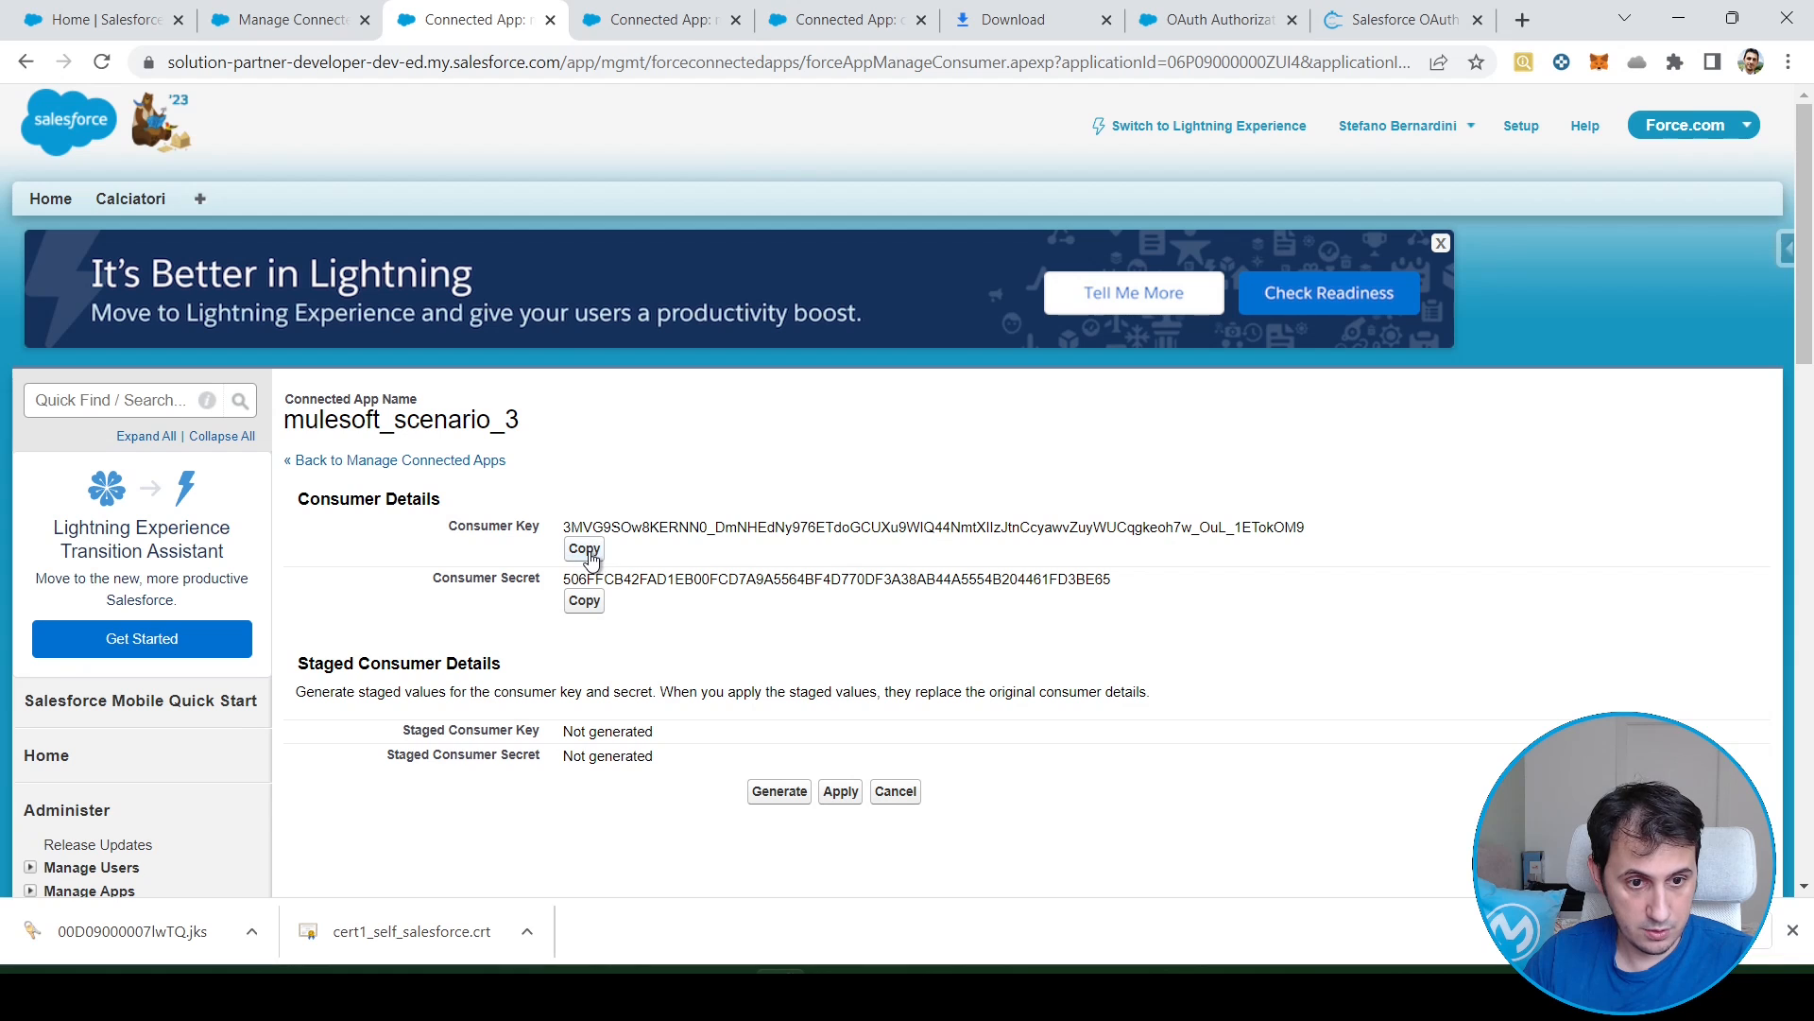
{"action": "key", "text": "alt+Tab"}
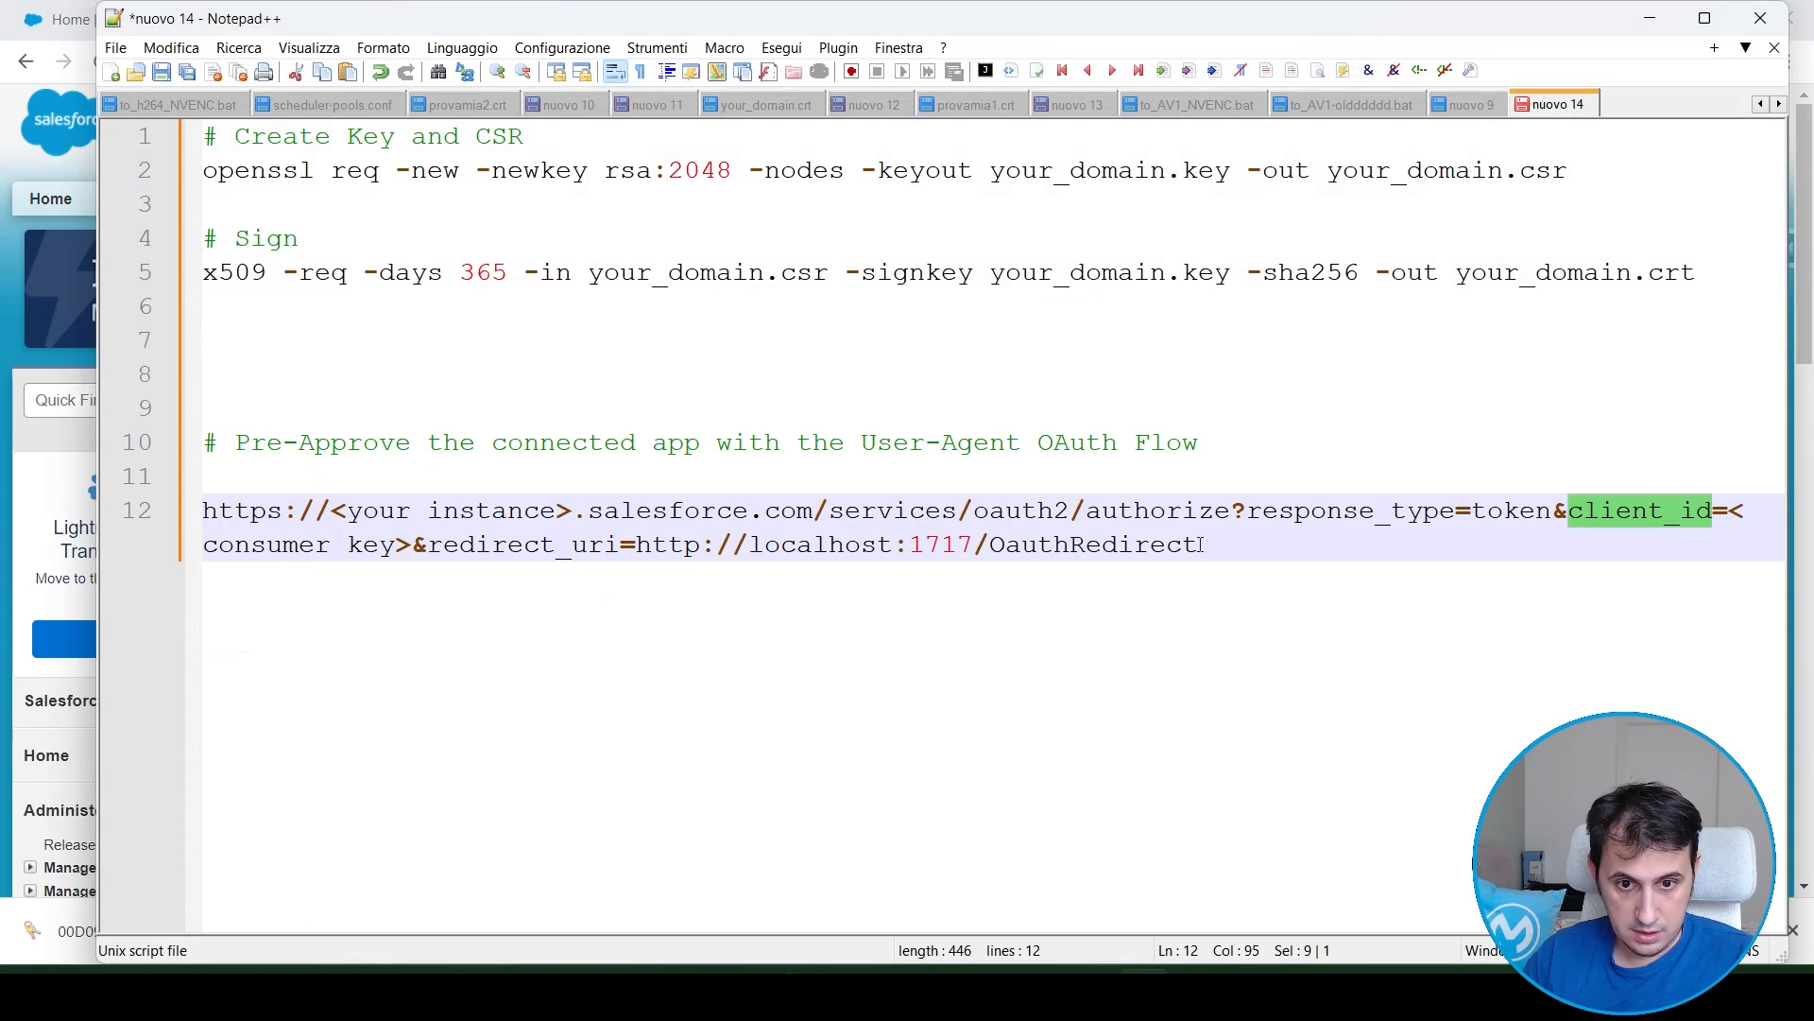
{"action": "left_click", "coordinate": [1578, 513]}
{"action": "left_click_drag", "start_coordinate": [1728, 511], "coordinate": [411, 548]}
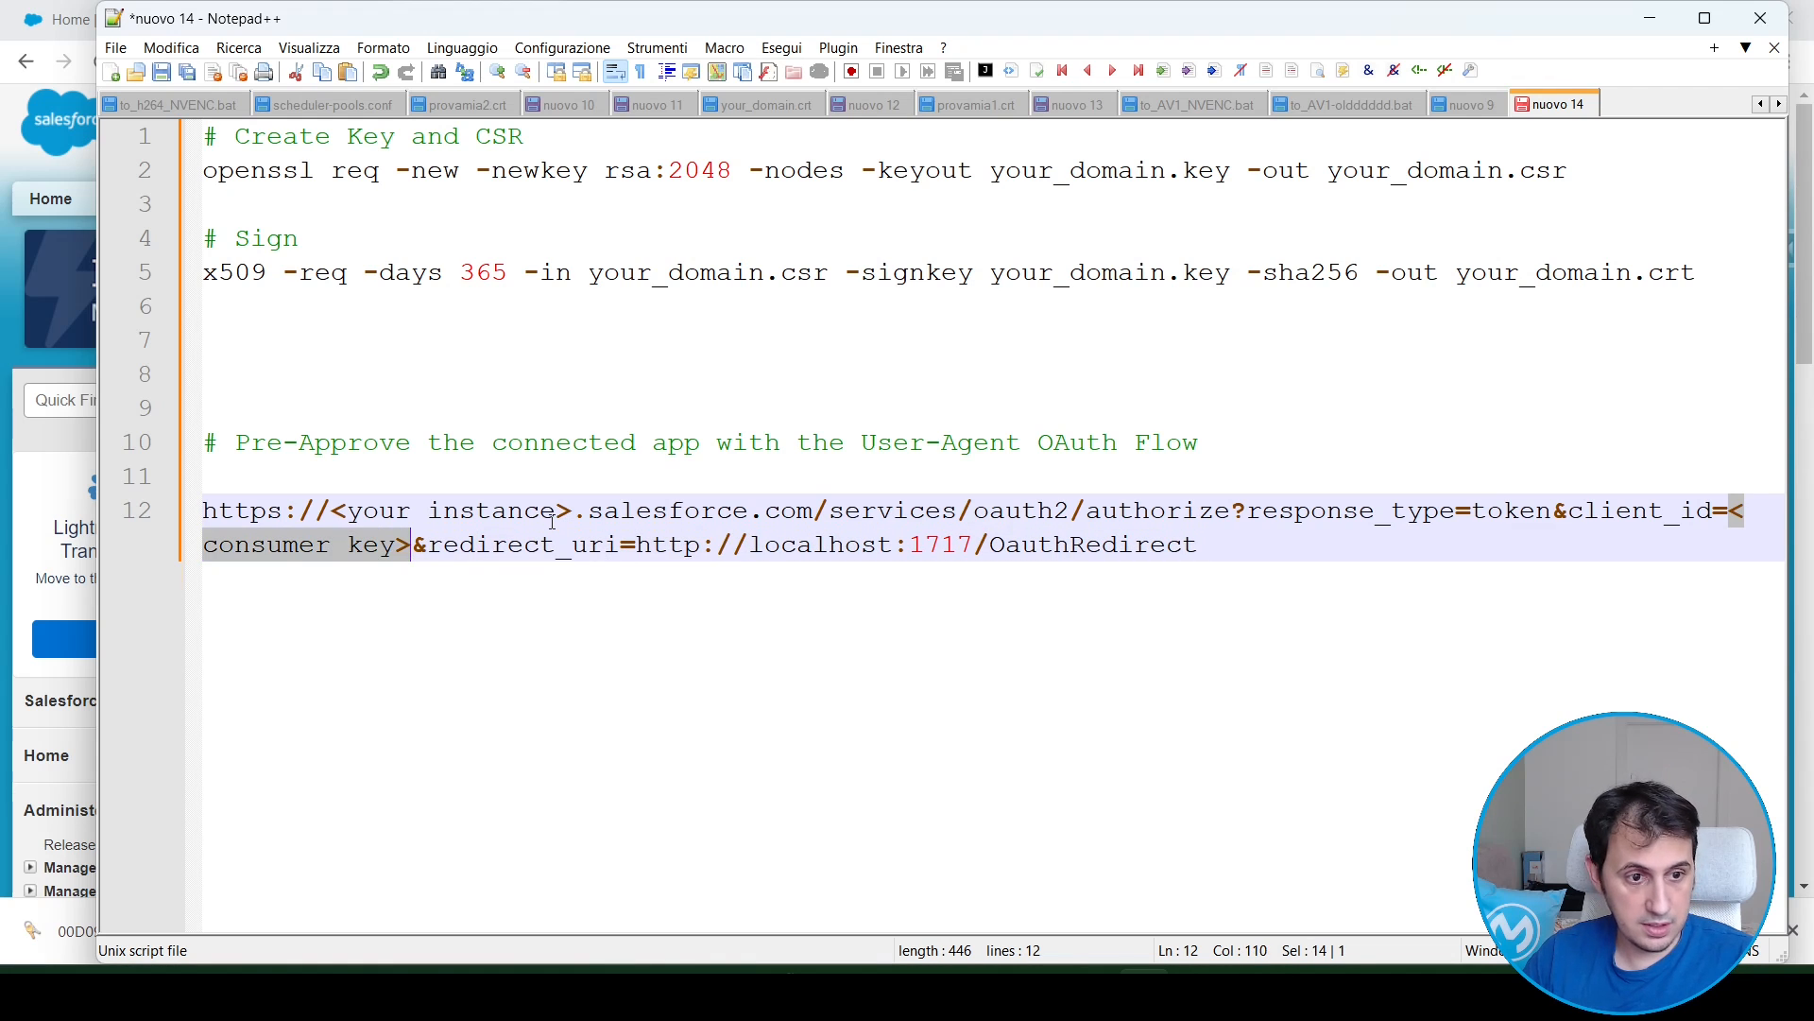
{"action": "key", "text": "ctrl+v"}
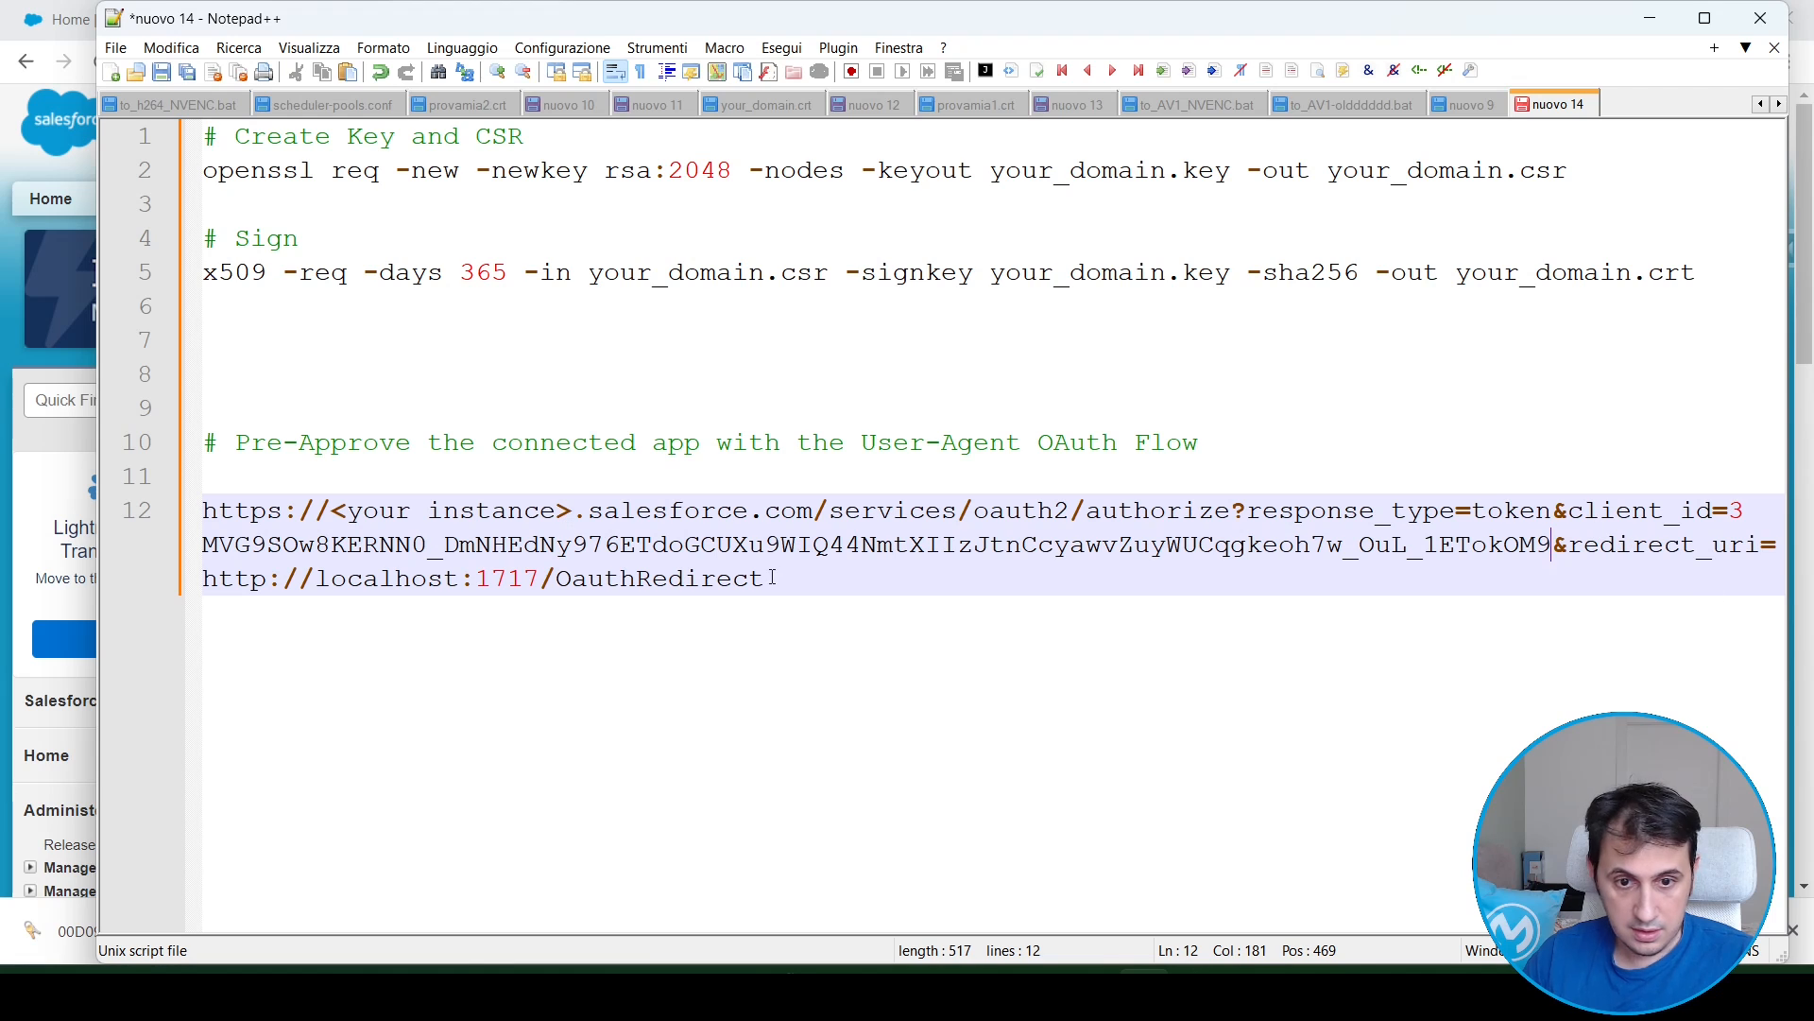
{"action": "left_click", "coordinate": [819, 580]}
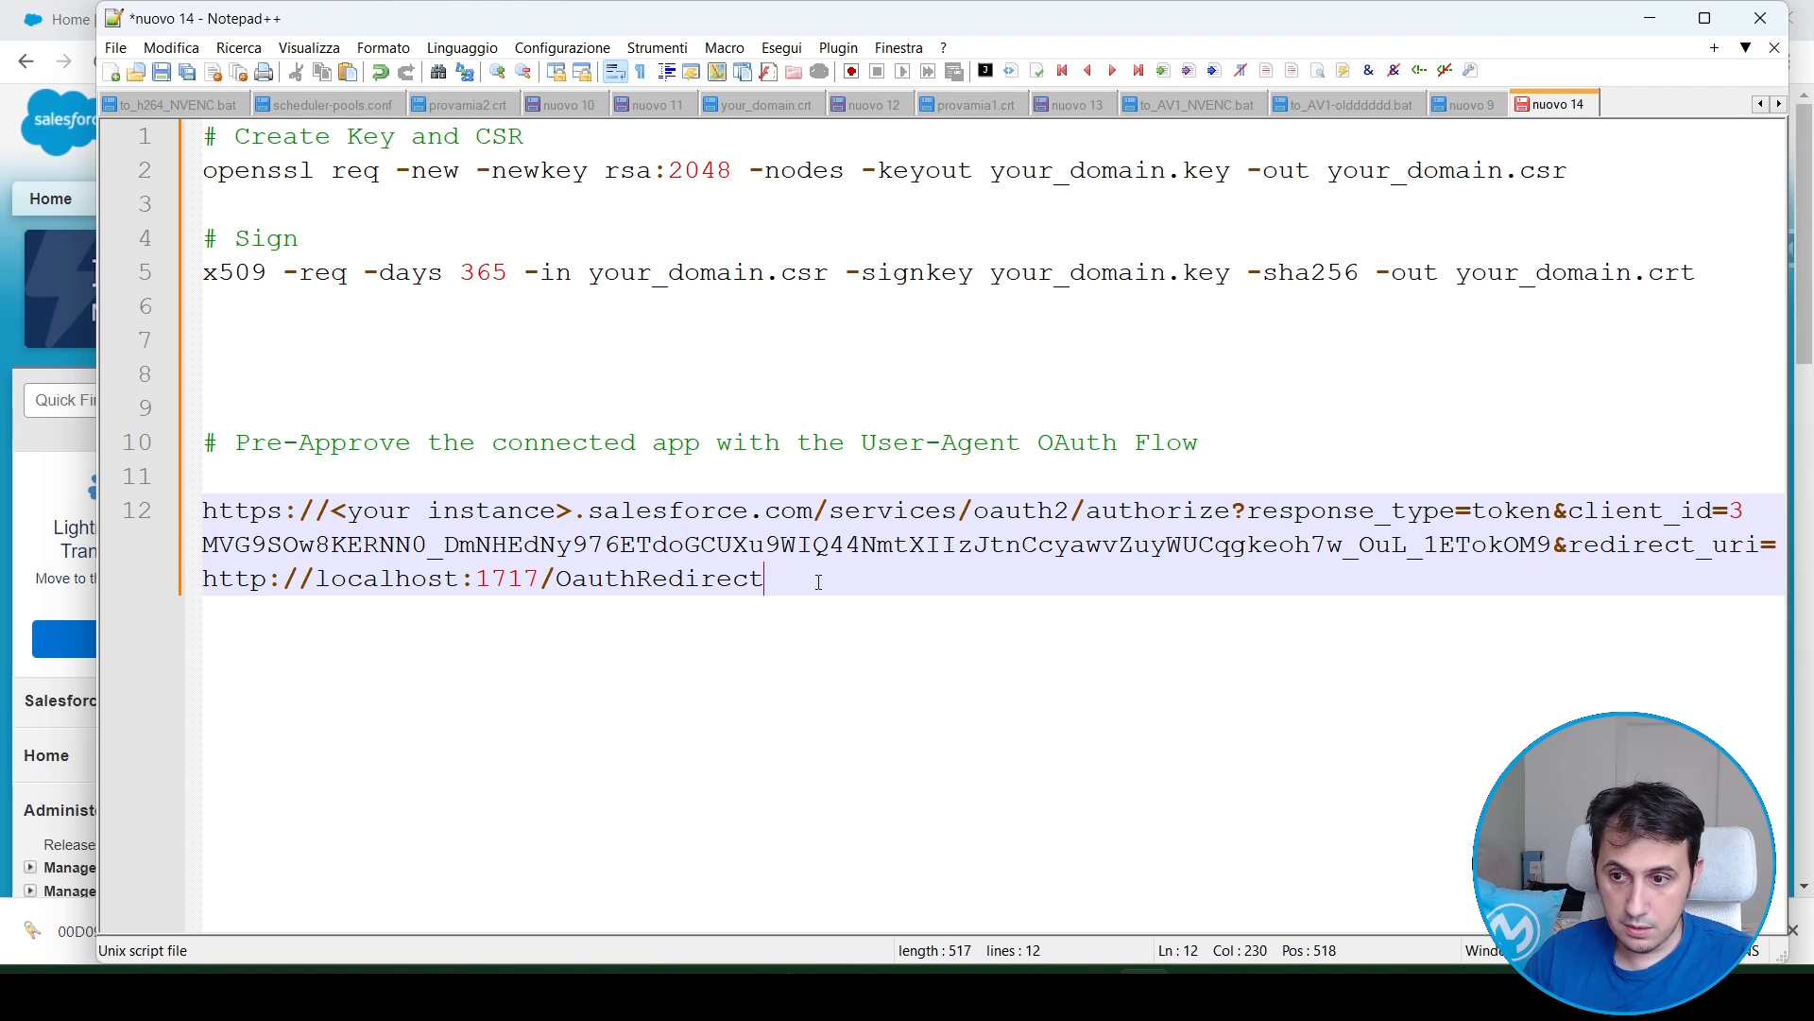
{"action": "left_click_drag", "start_coordinate": [542, 578], "coordinate": [479, 578]}
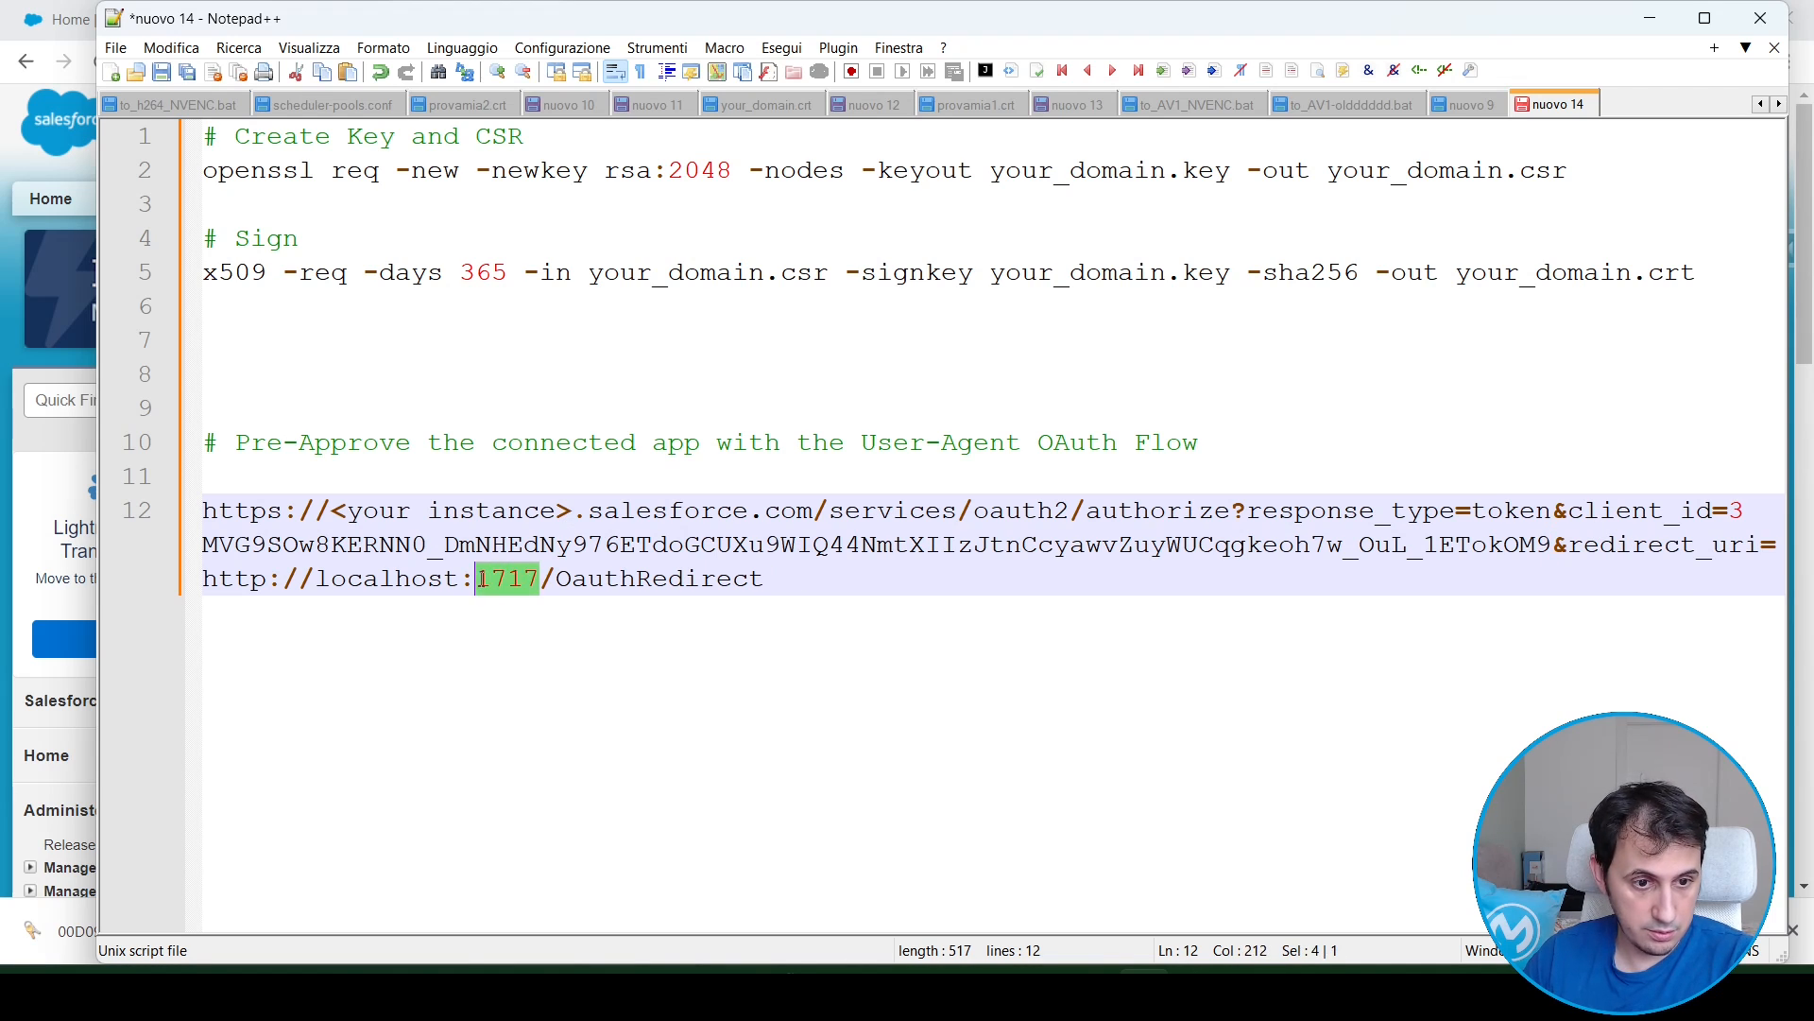
{"action": "type", "text": "8081"}
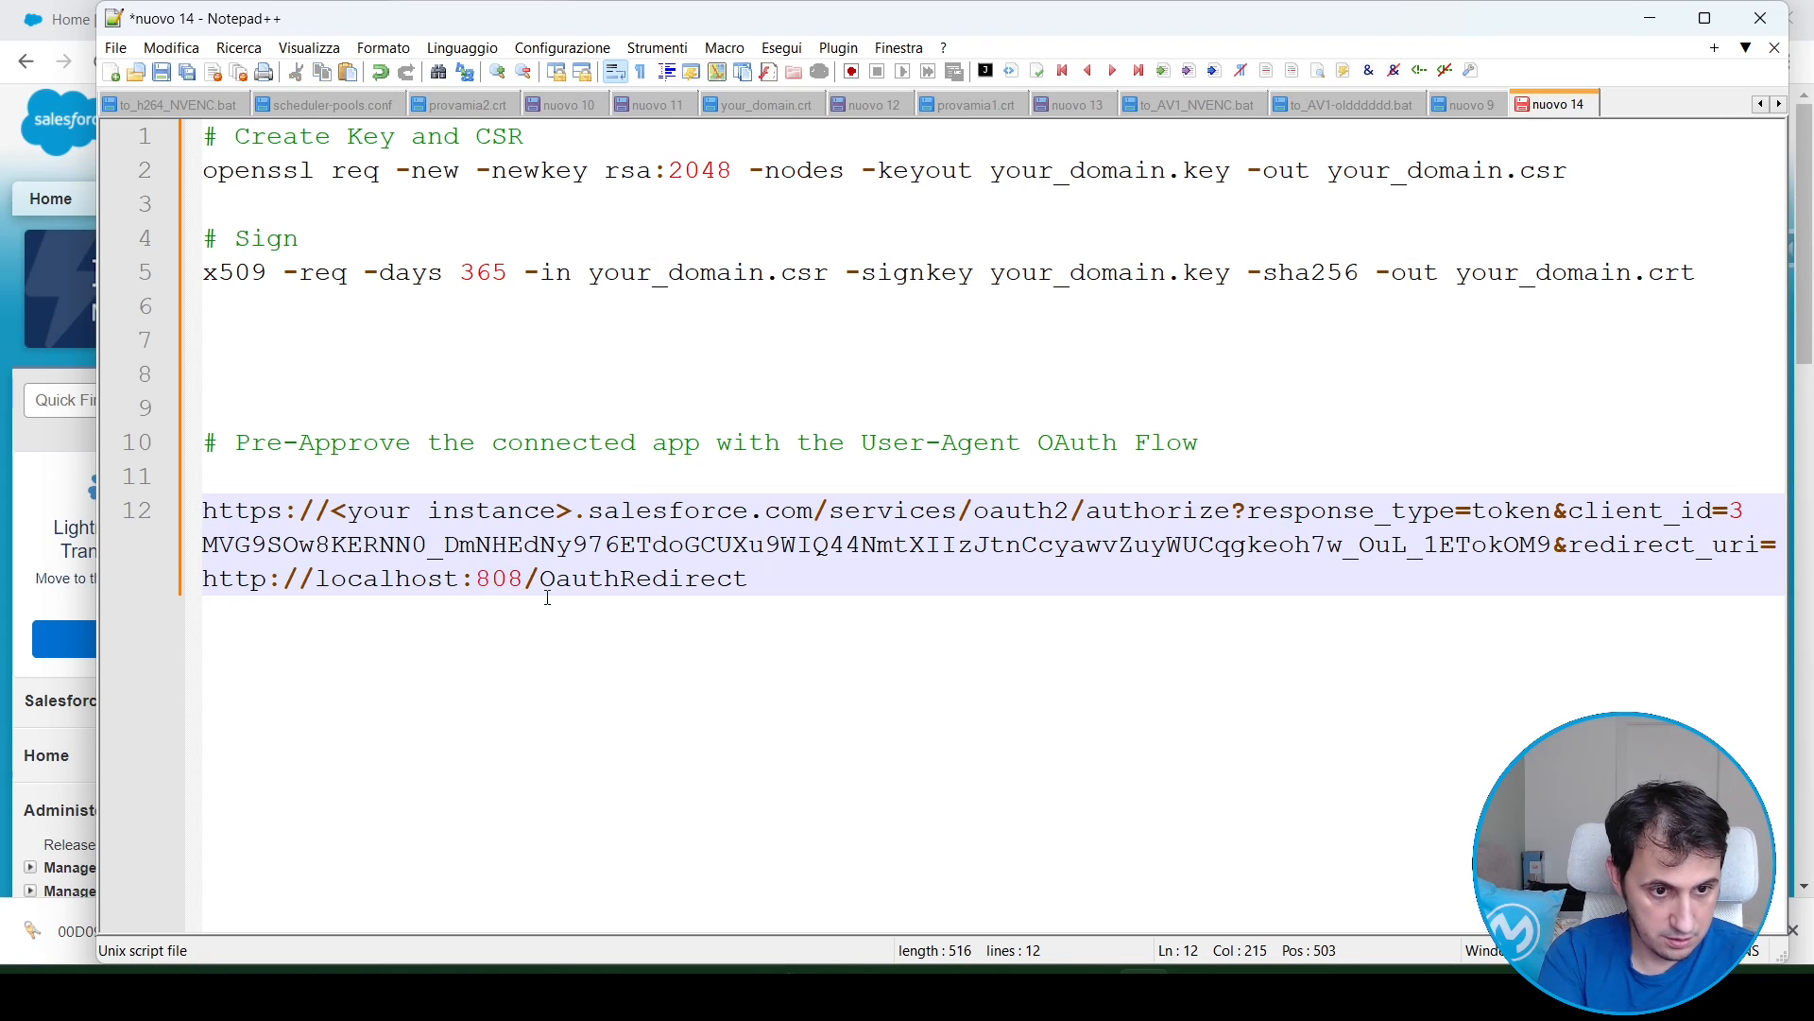
{"action": "double_click", "coordinate": [605, 582]}
{"action": "type", "text": "c"}
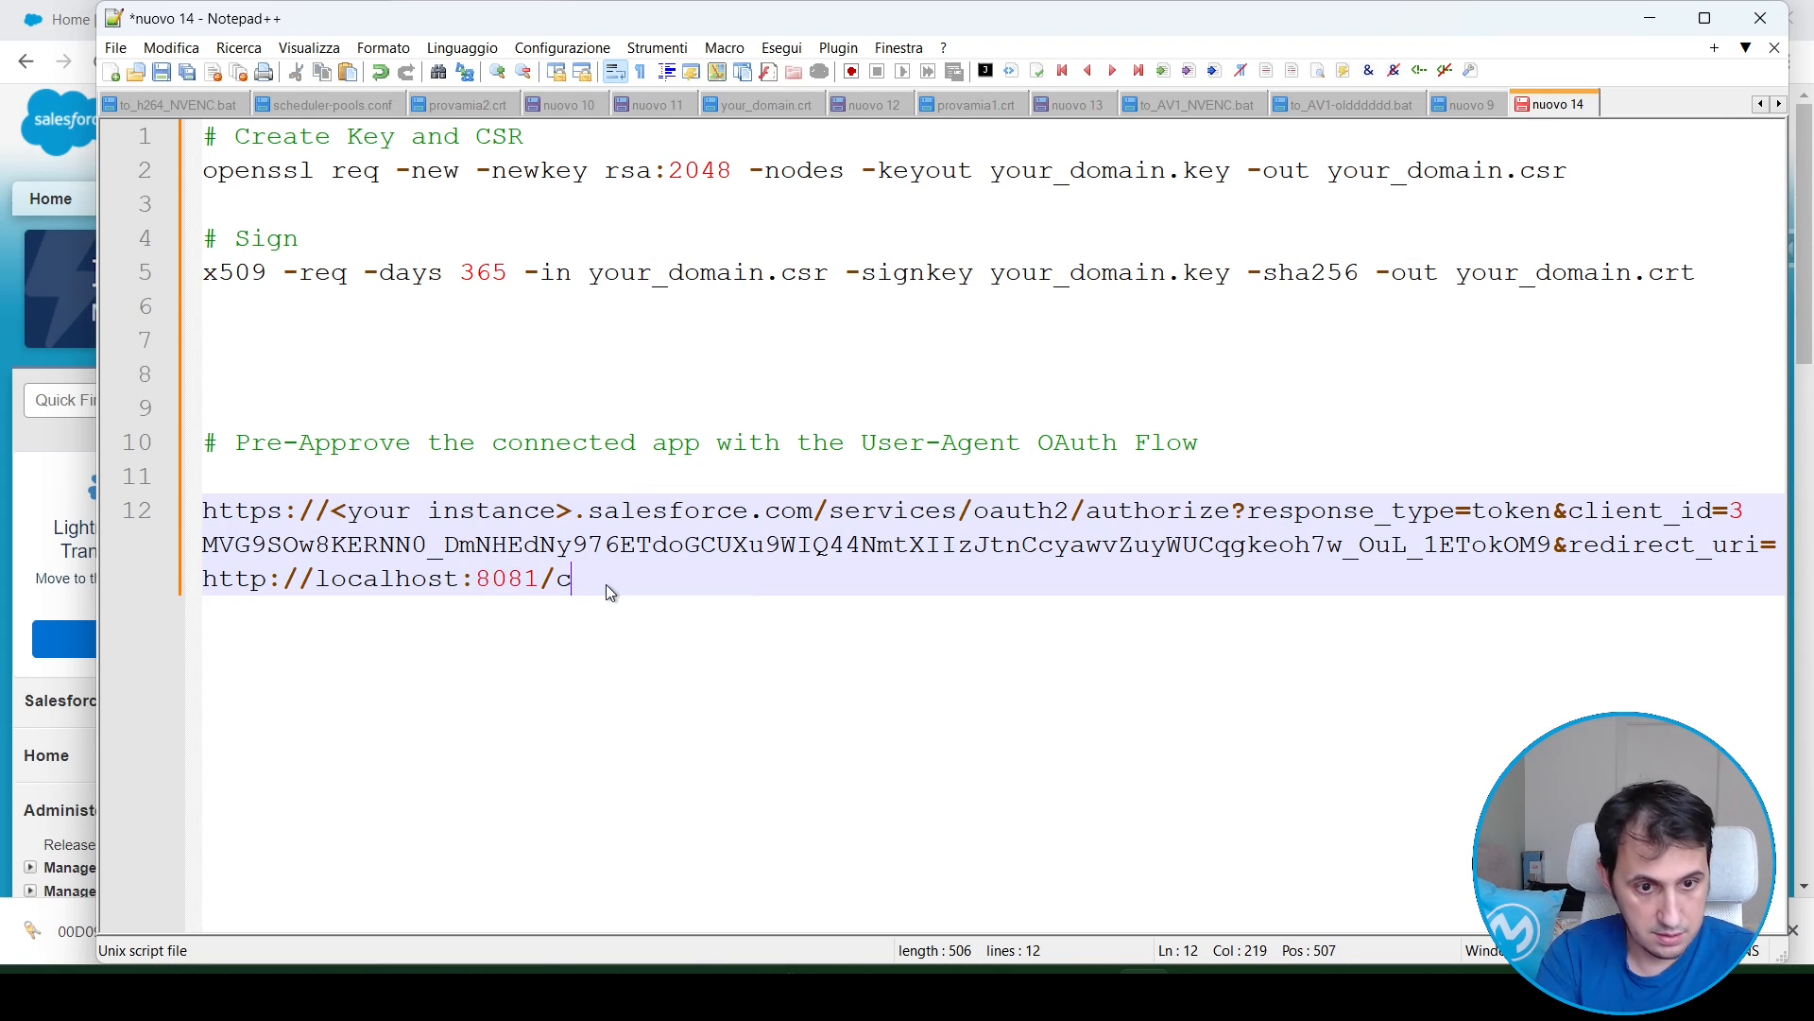
{"action": "type", "text": "allback"}
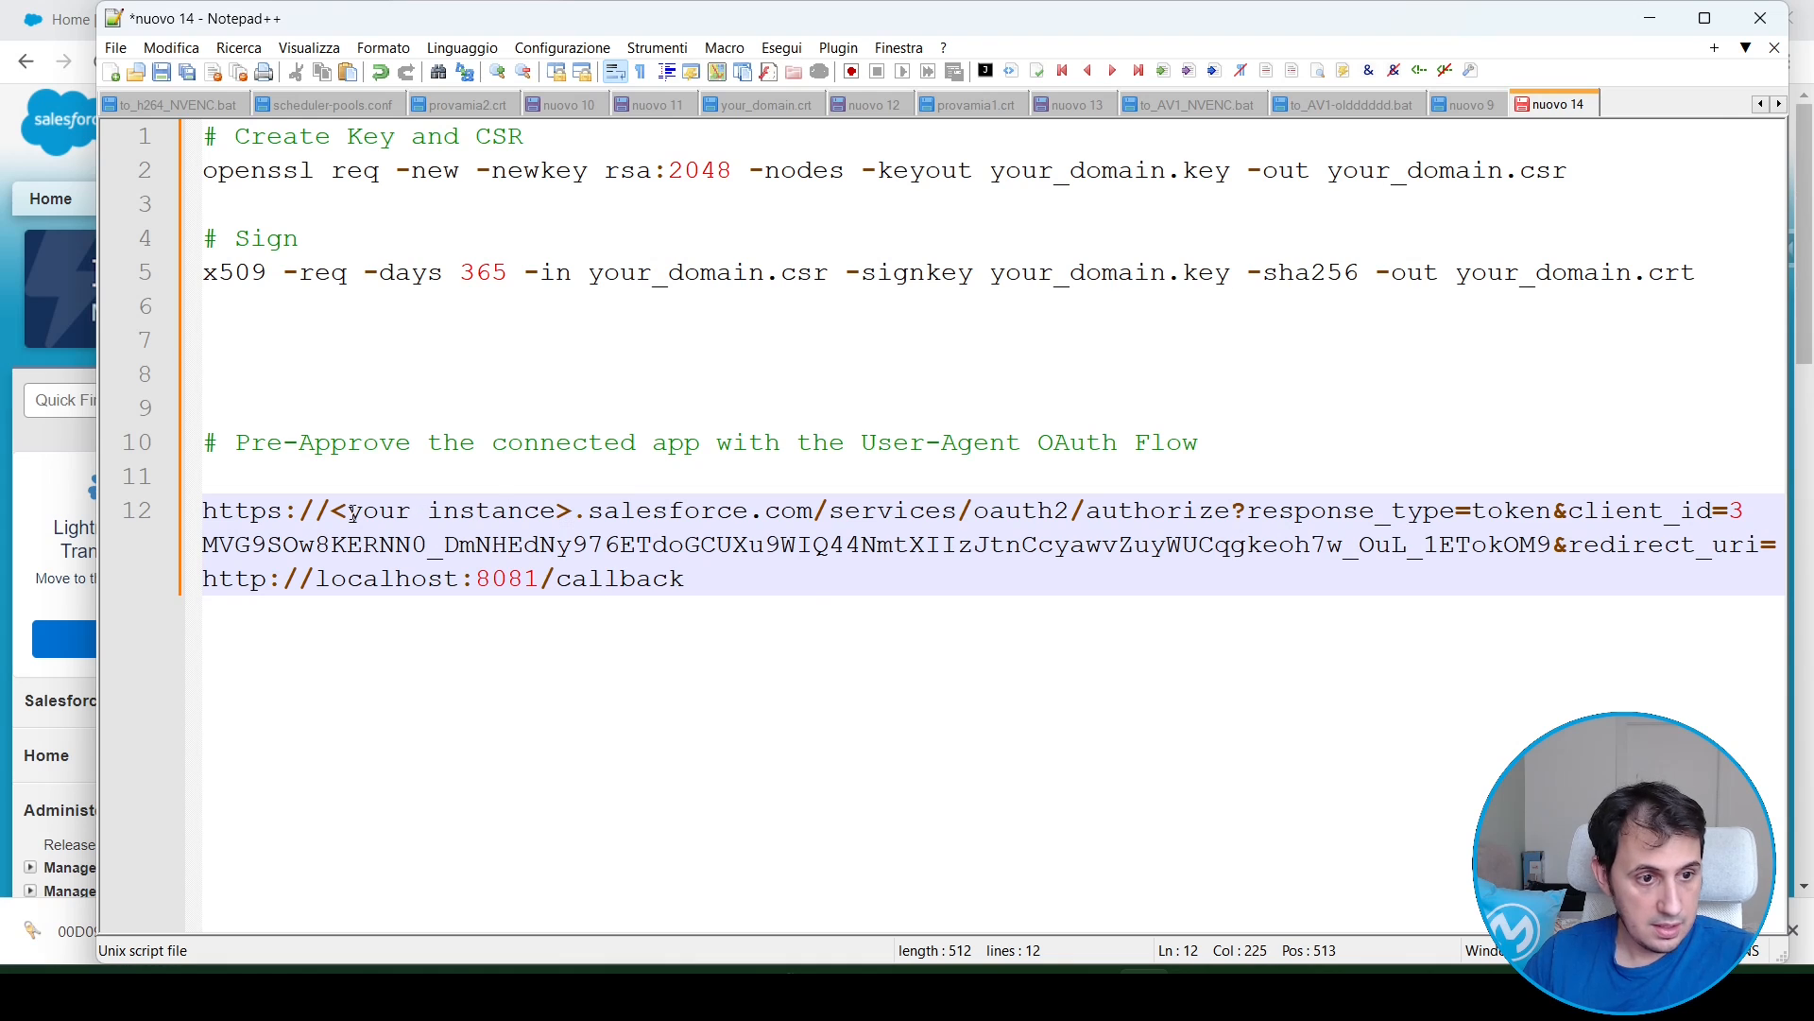
{"action": "left_click_drag", "start_coordinate": [570, 511], "coordinate": [347, 510]}
{"action": "key", "text": "BackSpace"}
{"action": "key", "text": "BackSpace"}
{"action": "type", "text": "login"}
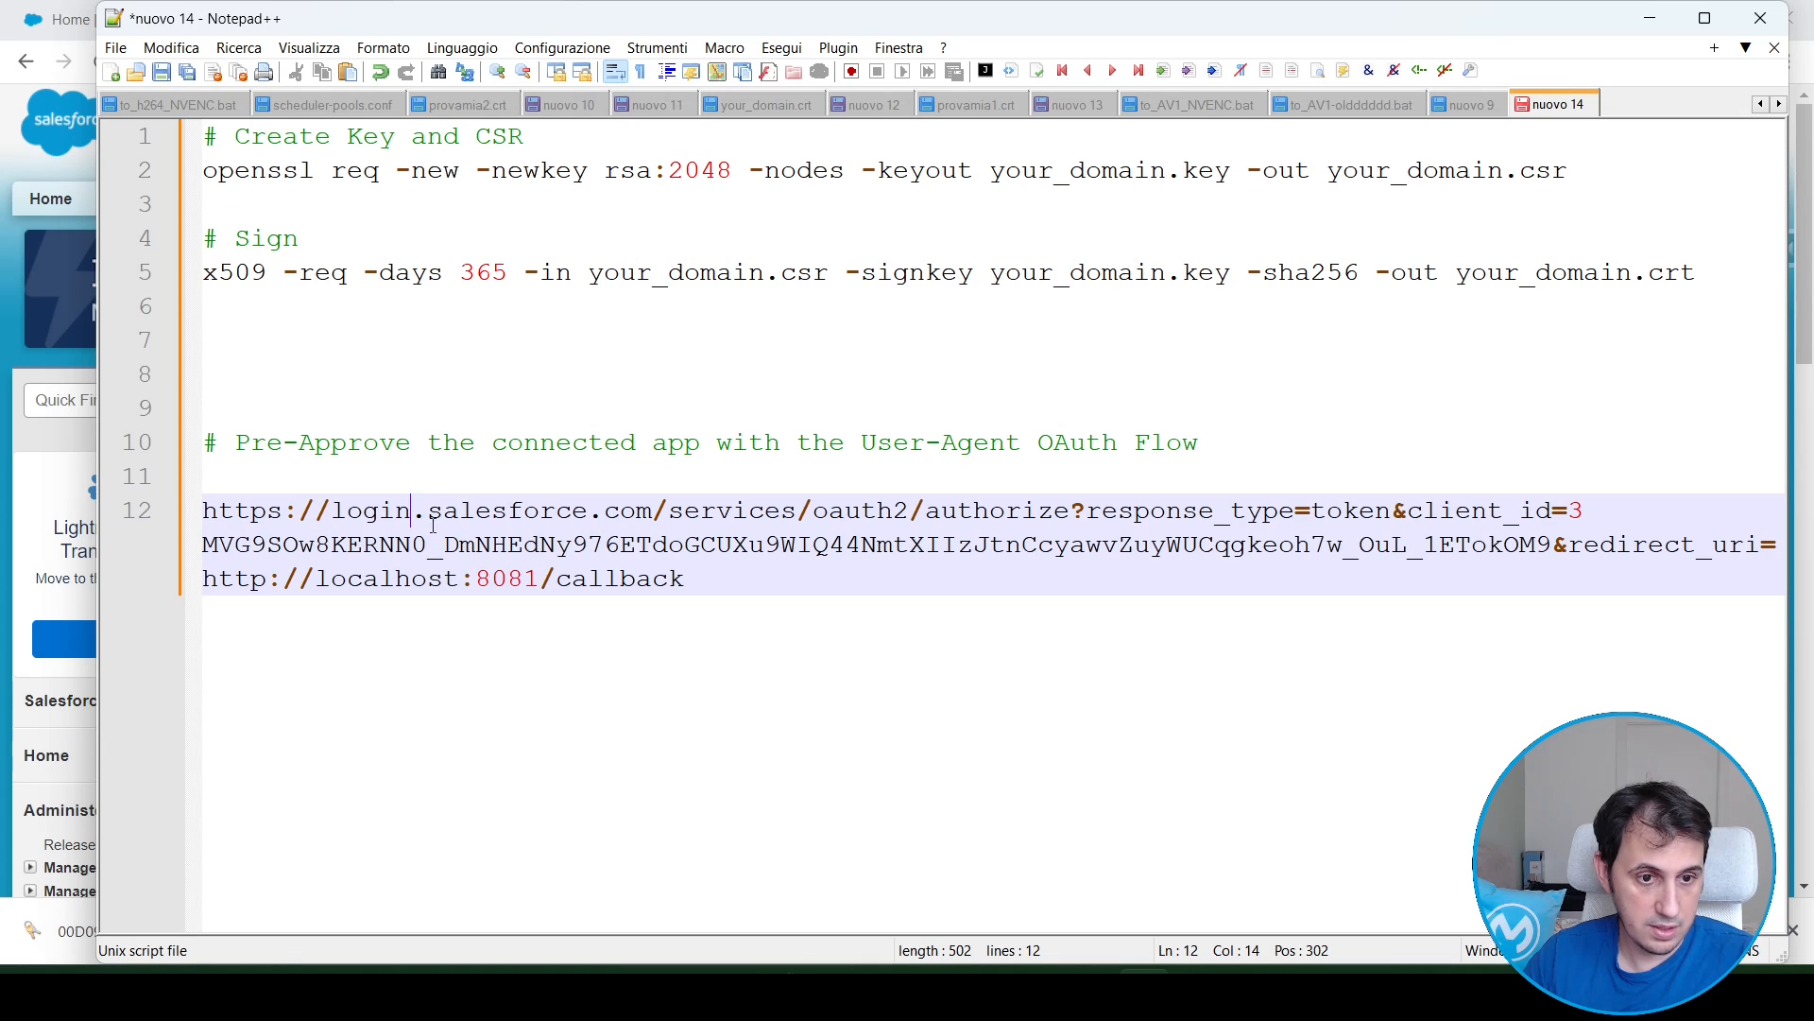
{"action": "left_click_drag", "start_coordinate": [501, 20], "coordinate": [569, 83]}
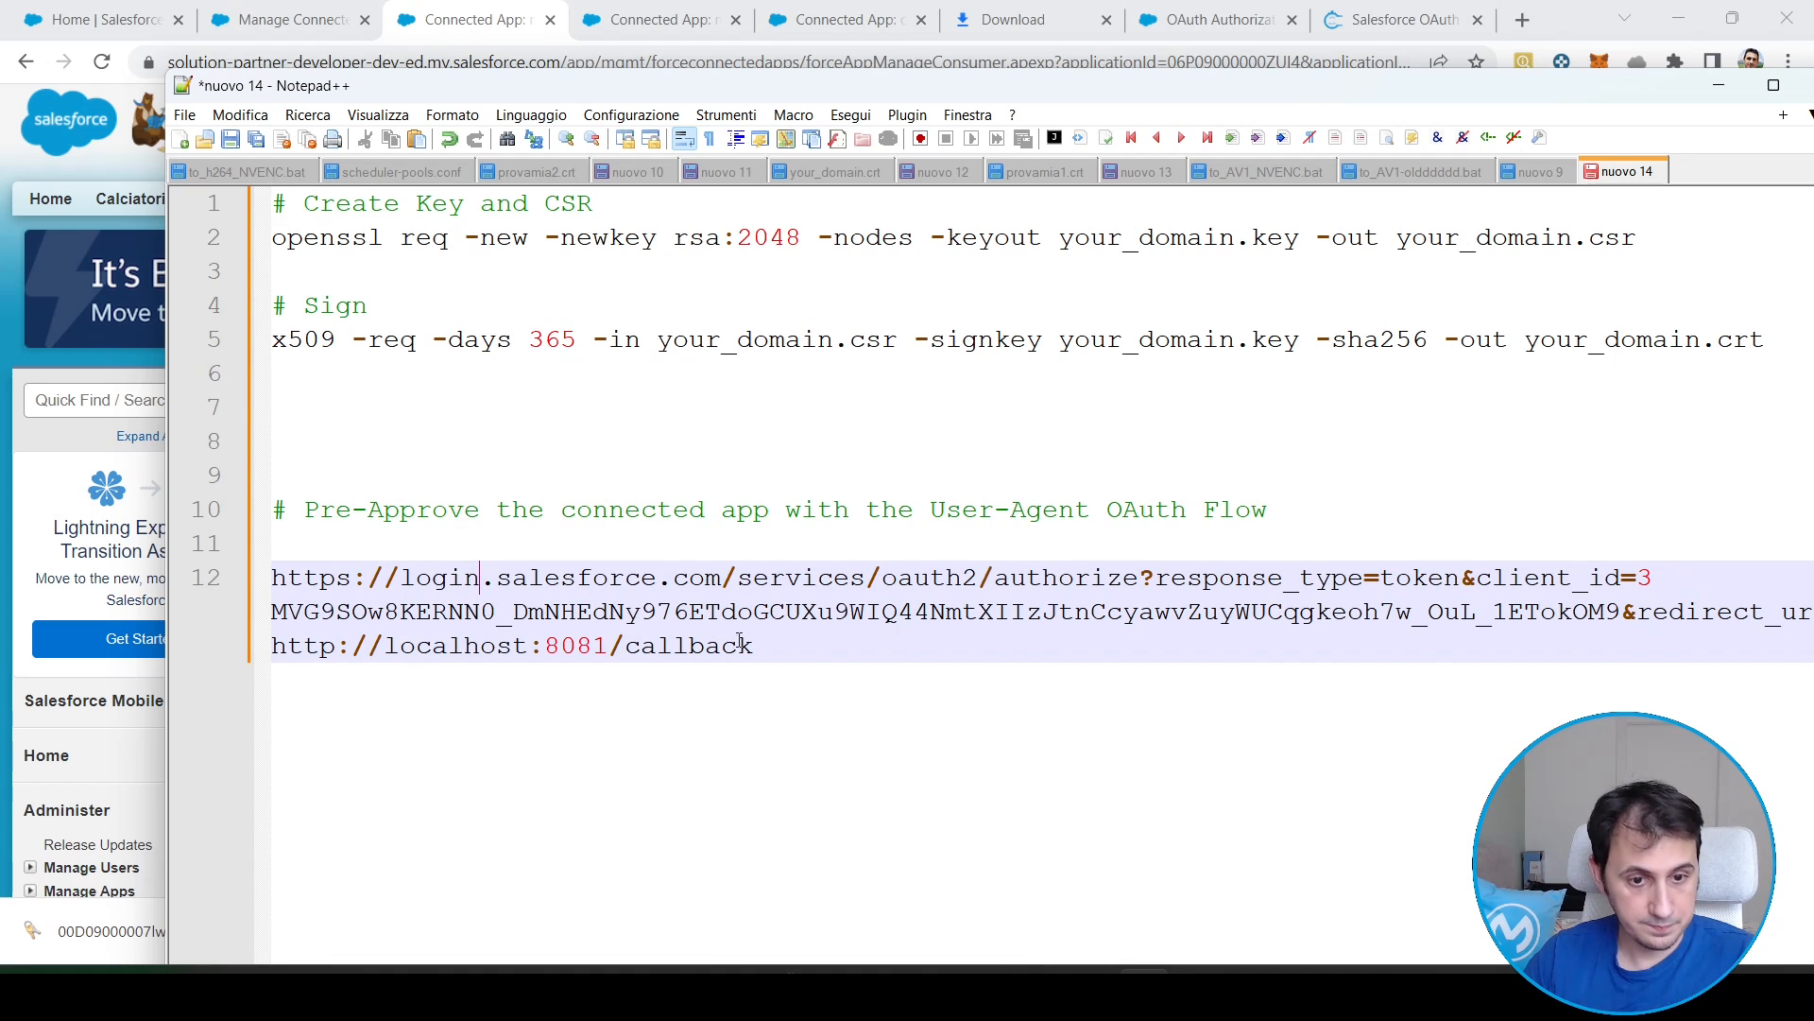
Select the org's instance address in the Salesforce page's address bar.
{"action": "left_click", "coordinate": [434, 12]}
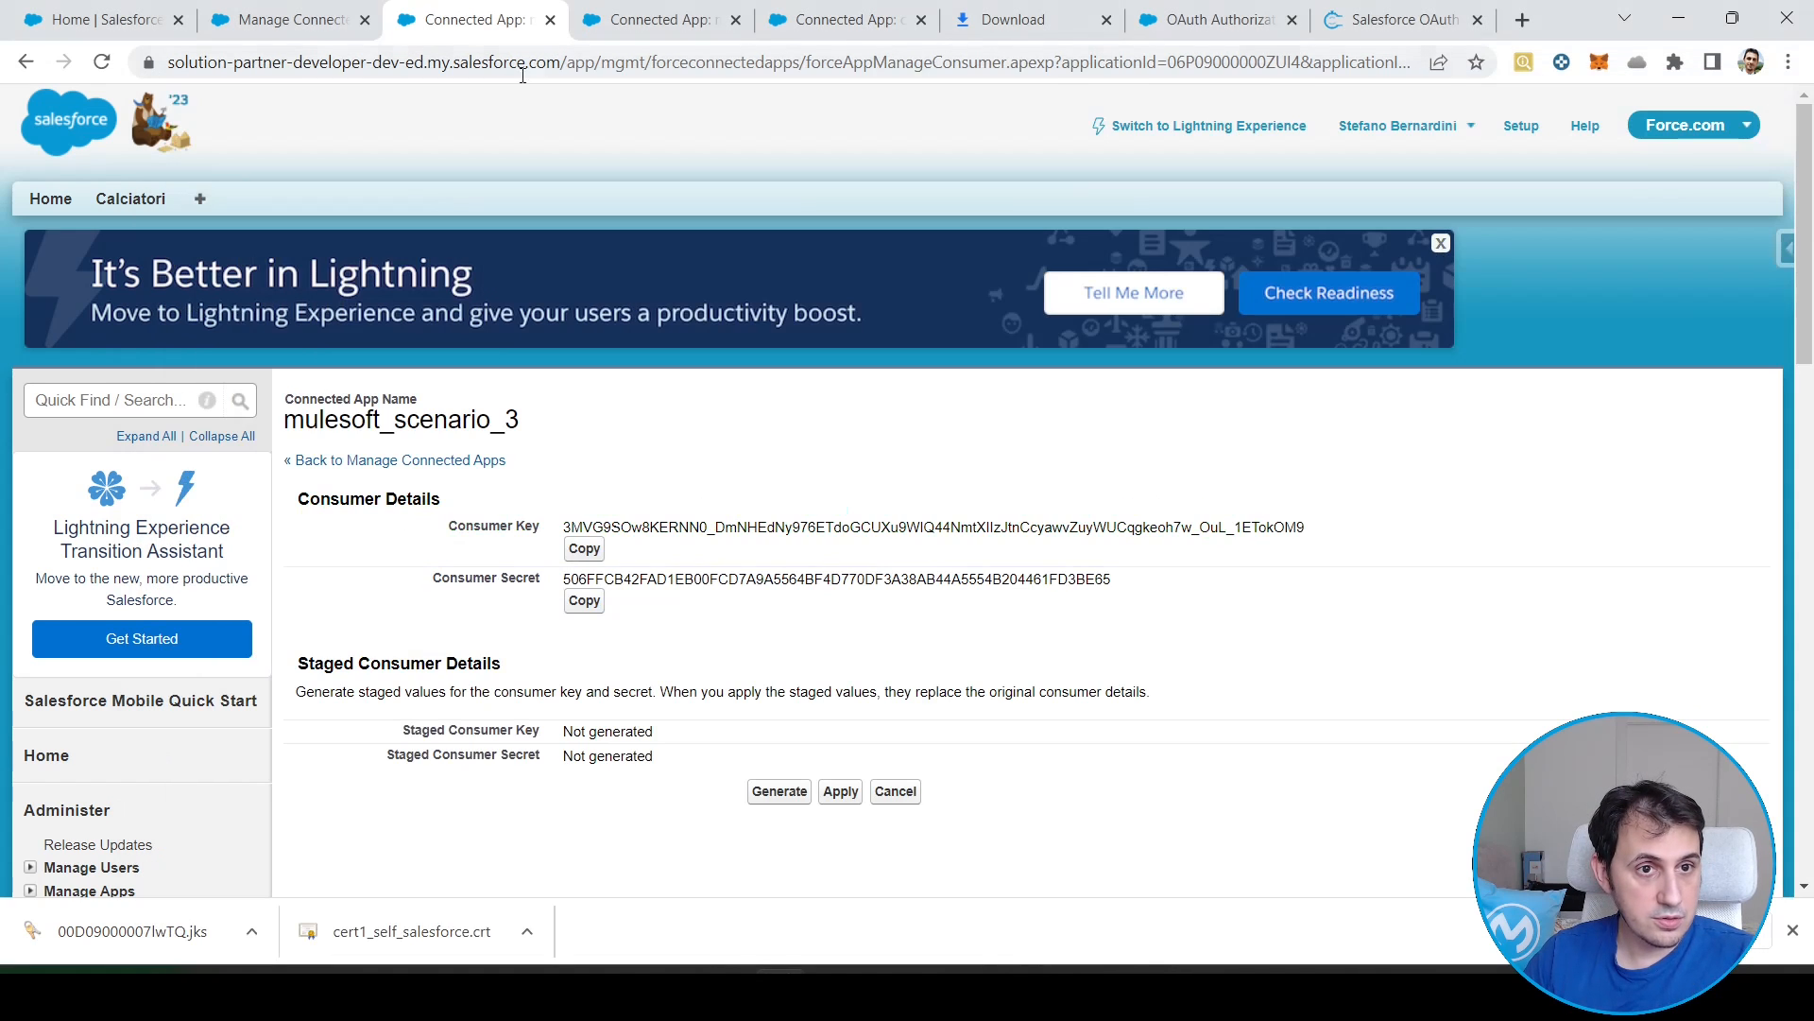
{"action": "left_click_drag", "start_coordinate": [562, 67], "coordinate": [114, 21]}
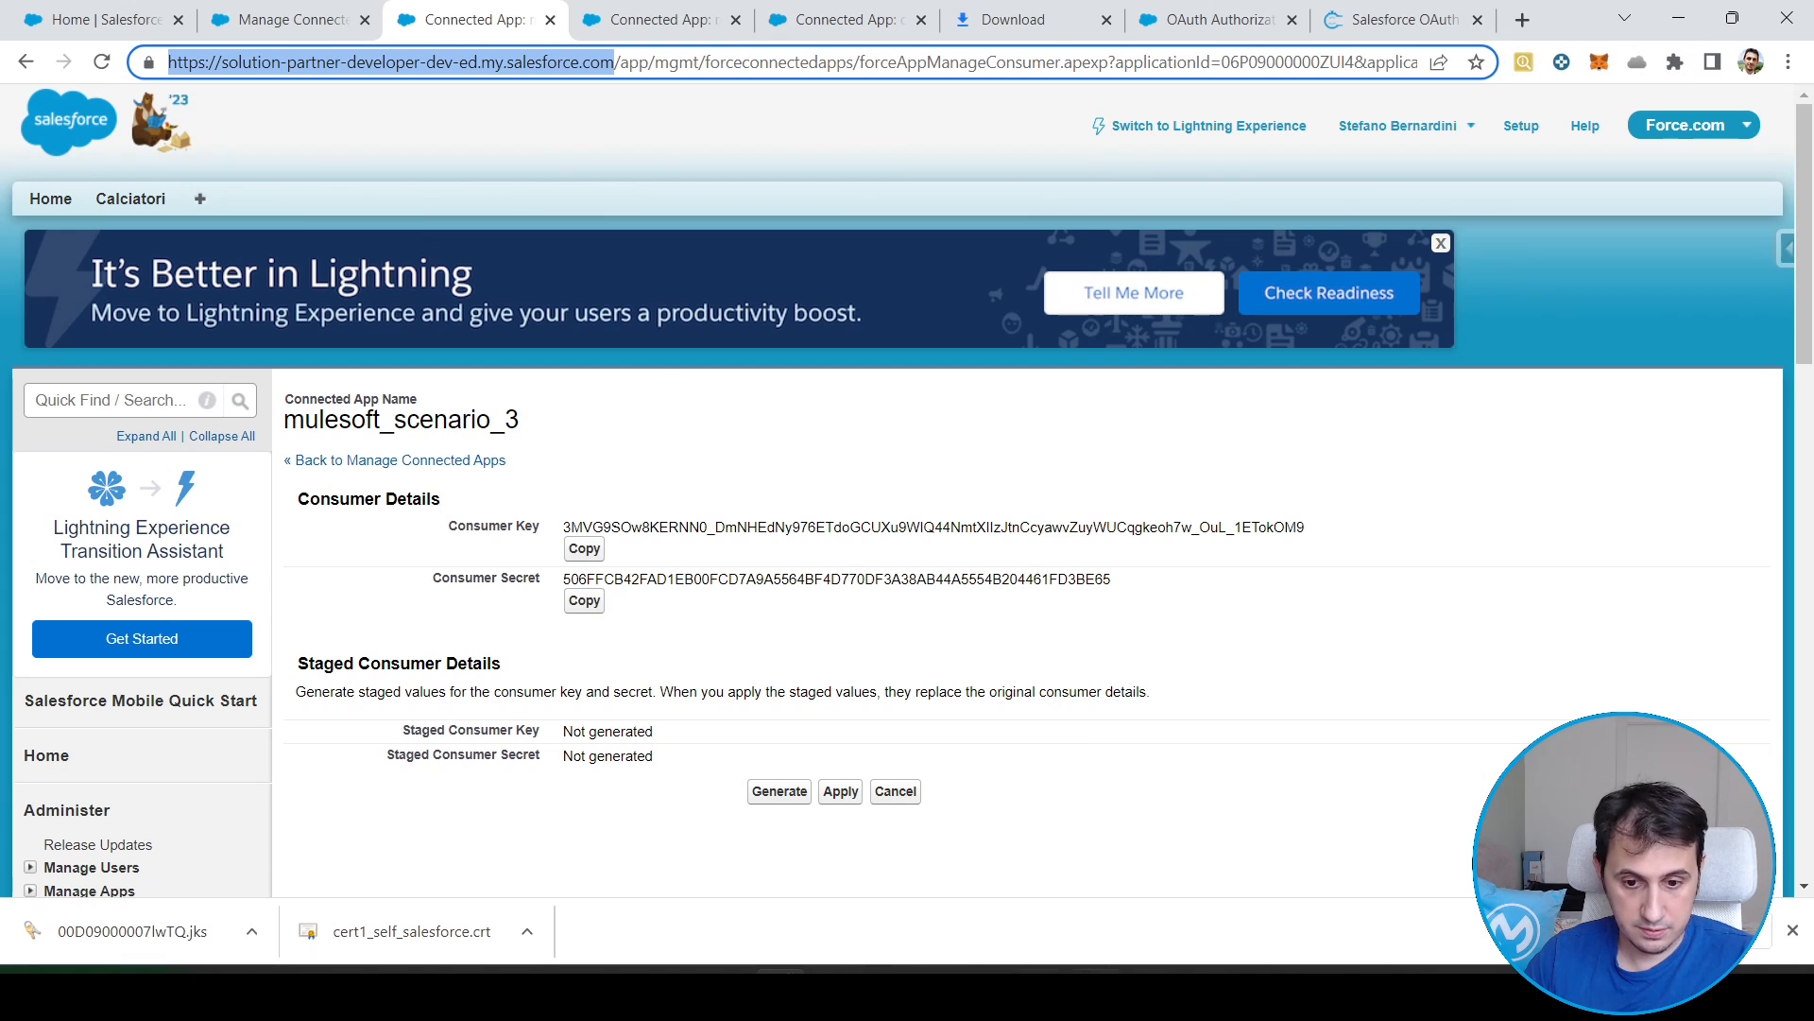
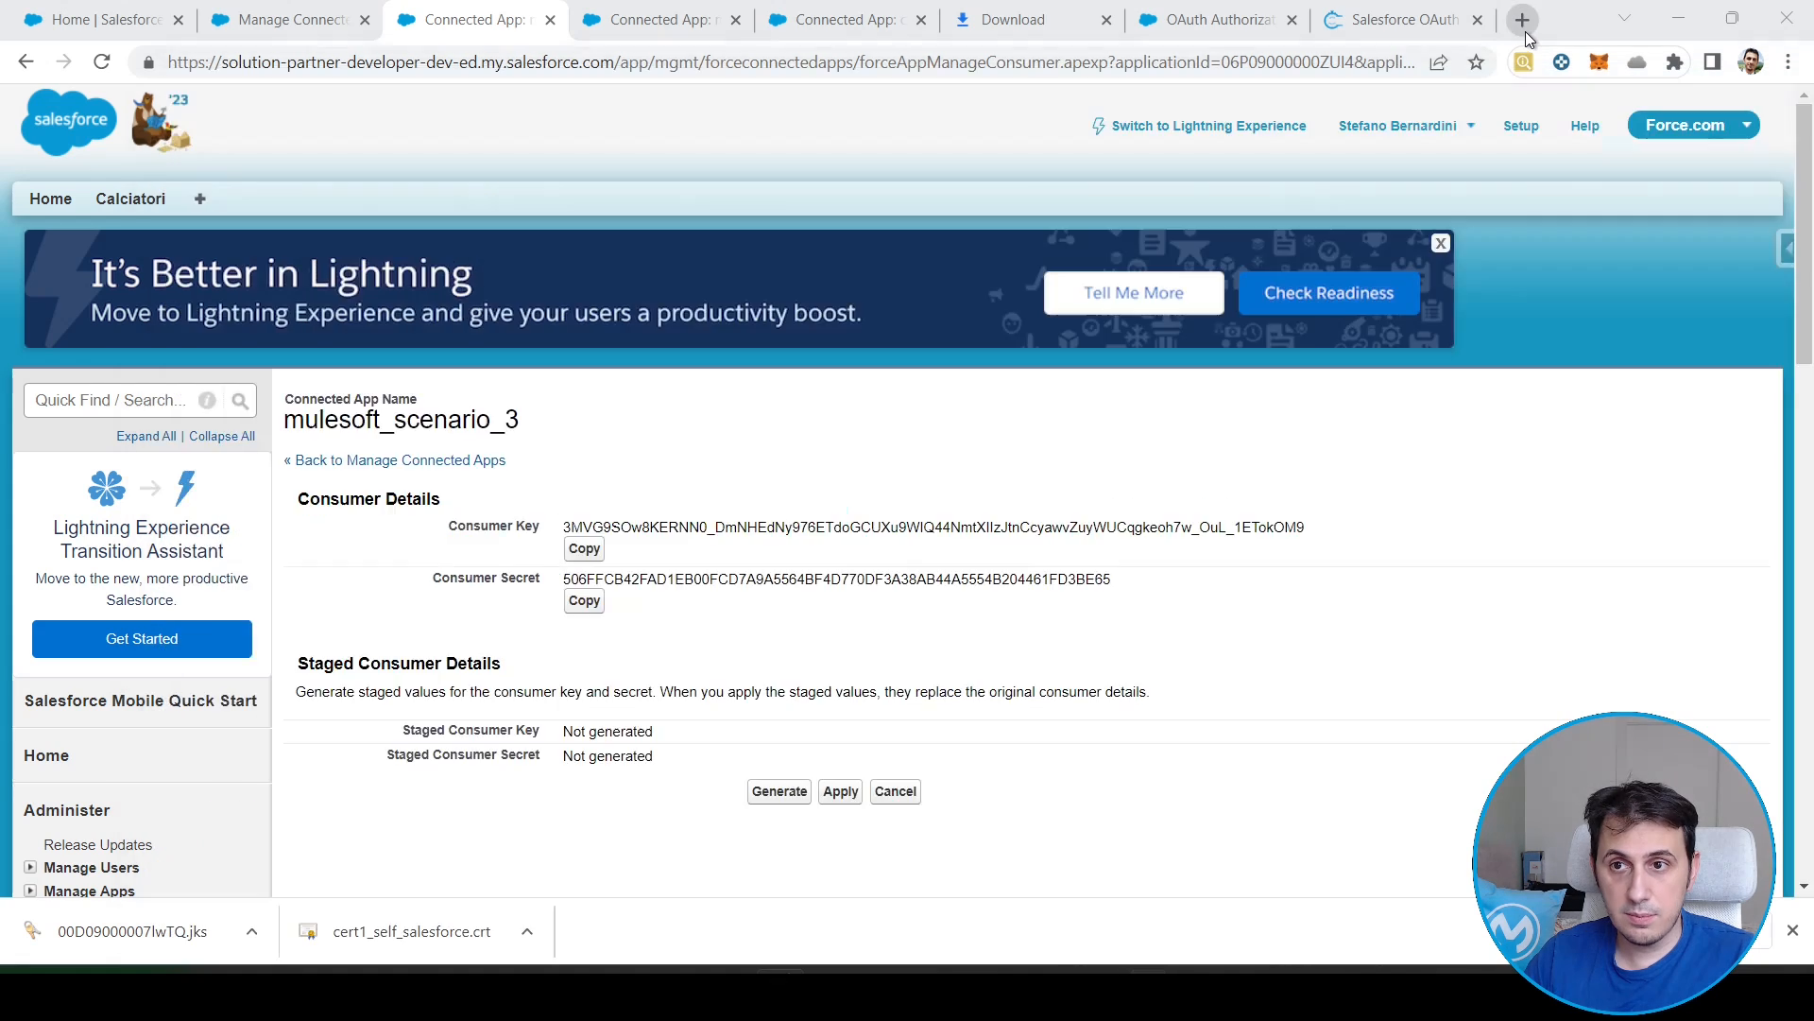
Load the copied OAuth authorize URL in a new Chrome tab.
{"action": "left_click", "coordinate": [1526, 31]}
{"action": "key", "text": "Return"}
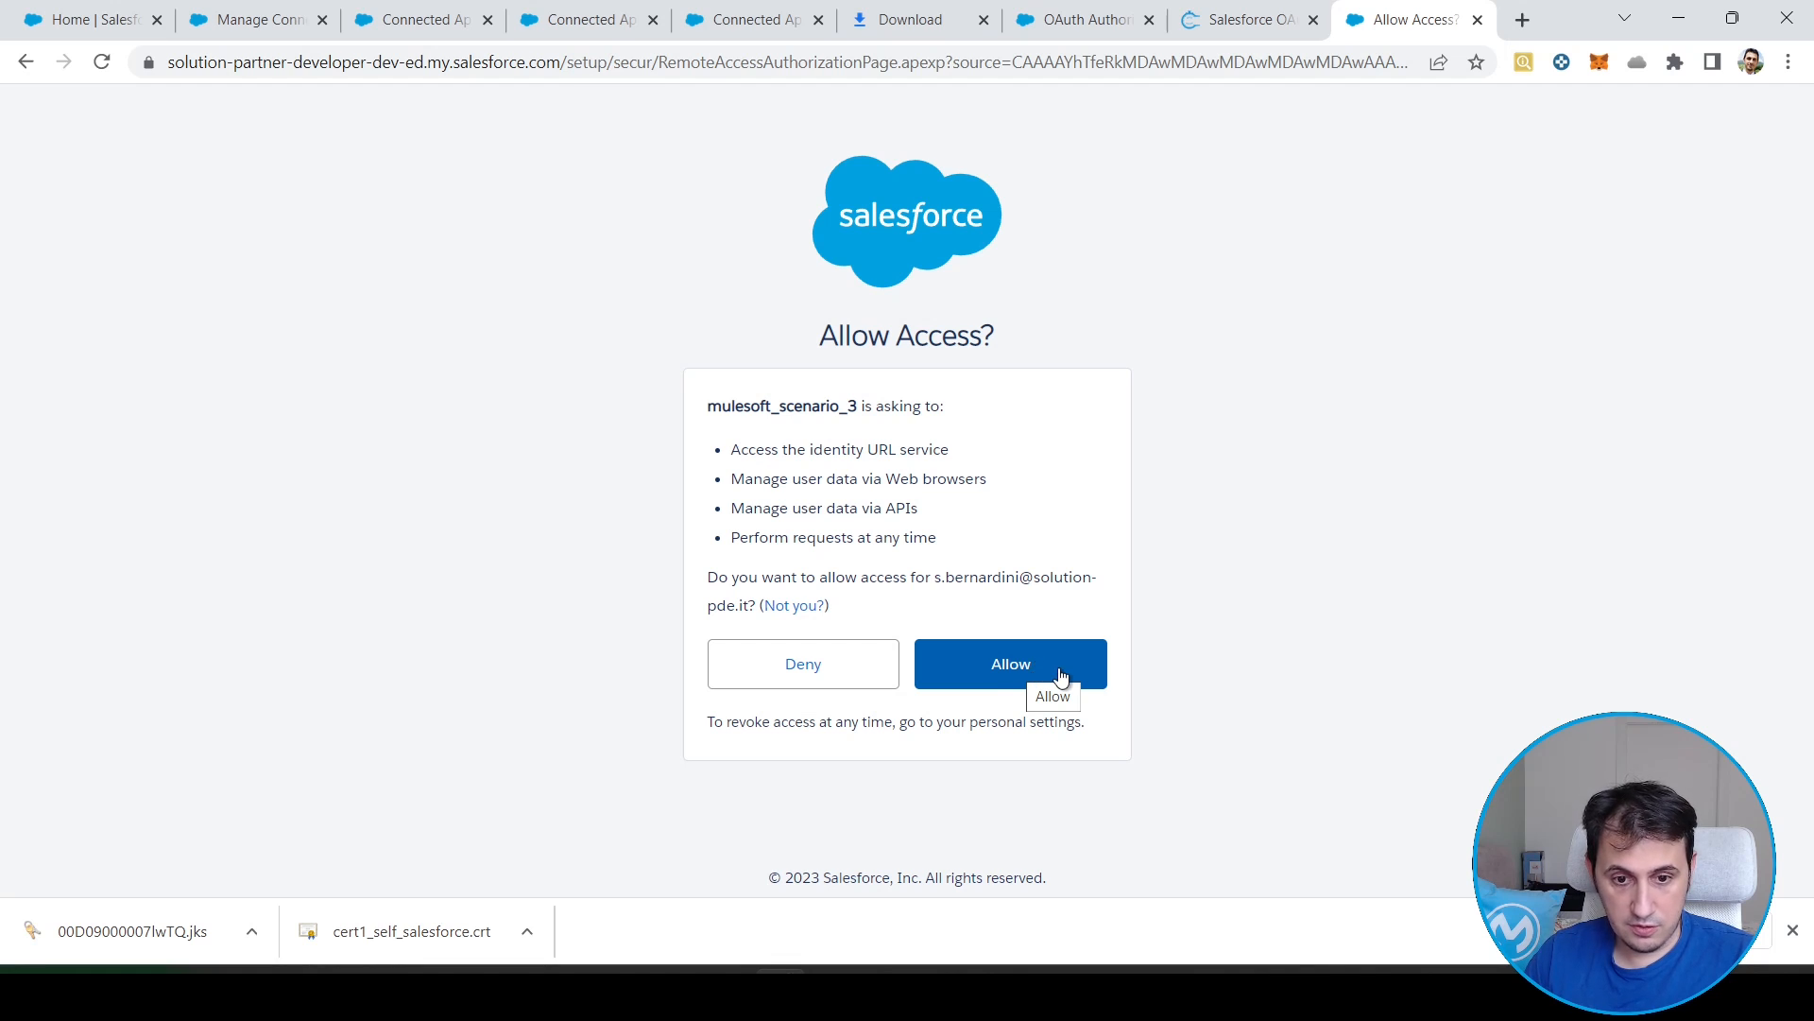
Allow mulesoft_scenario_3 access and reload the localhost:8081/callback page.
{"action": "left_click", "coordinate": [1063, 670]}
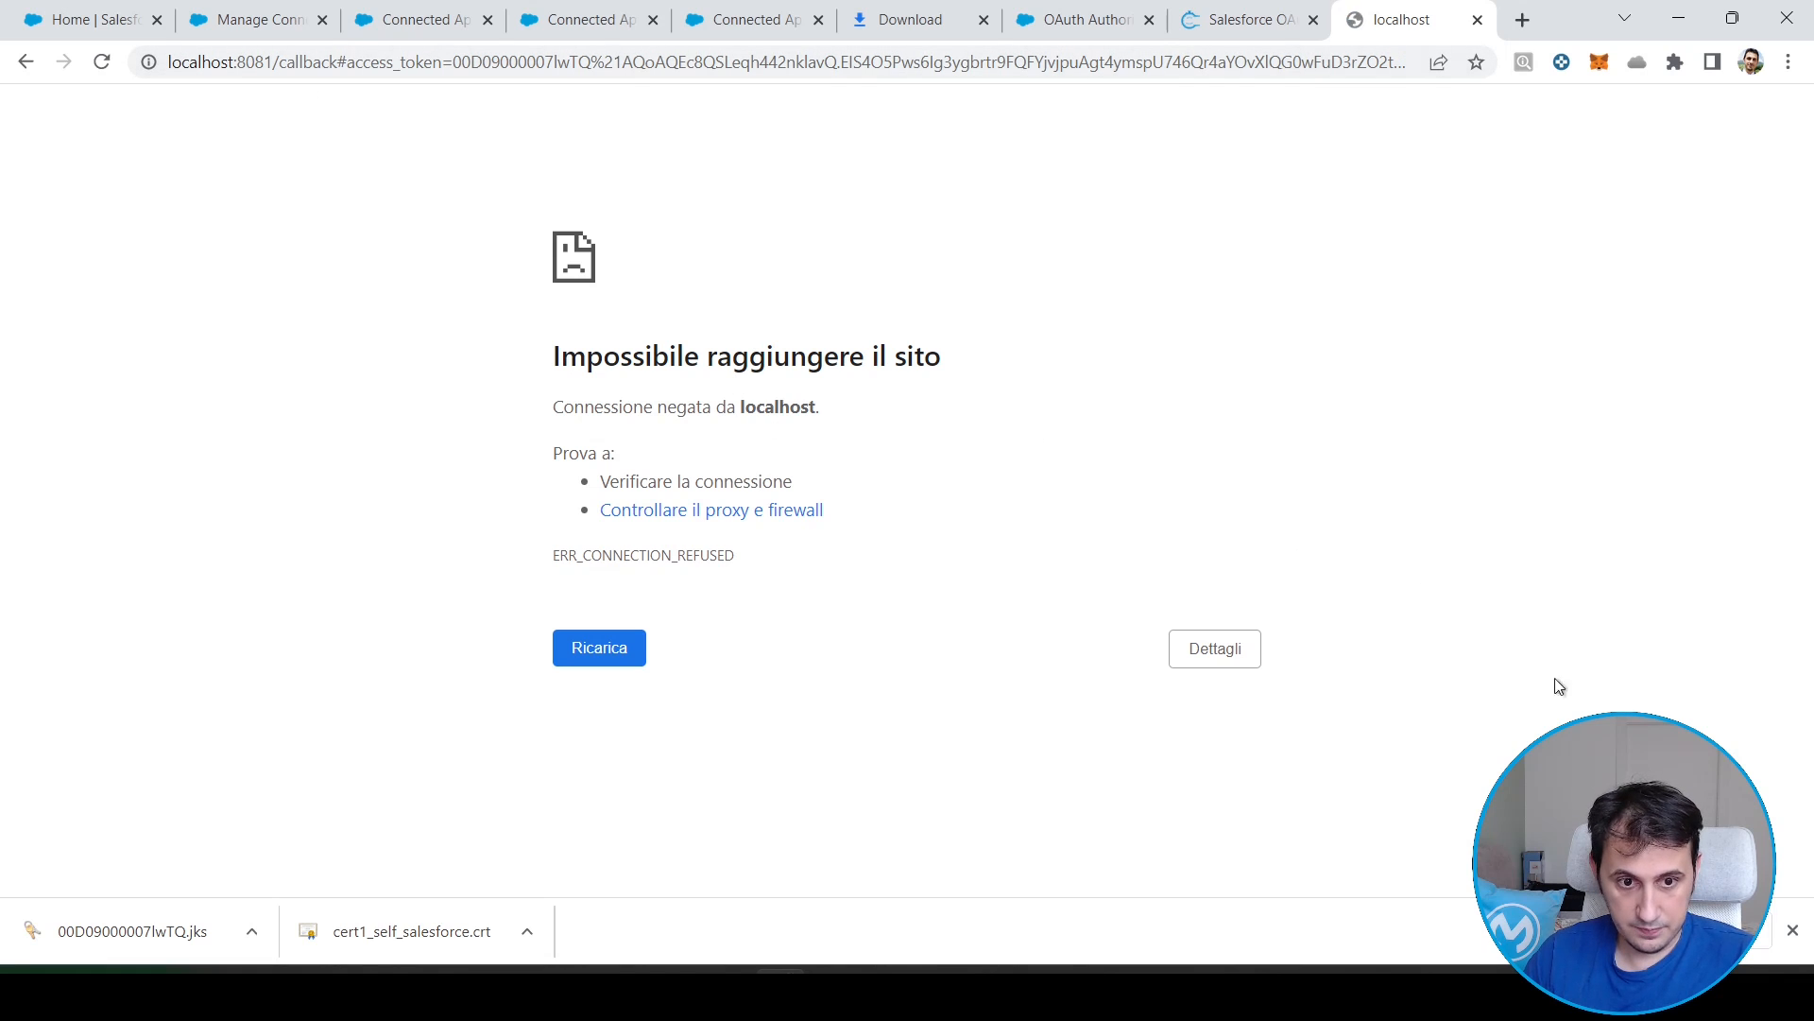
{"action": "key", "text": "F5"}
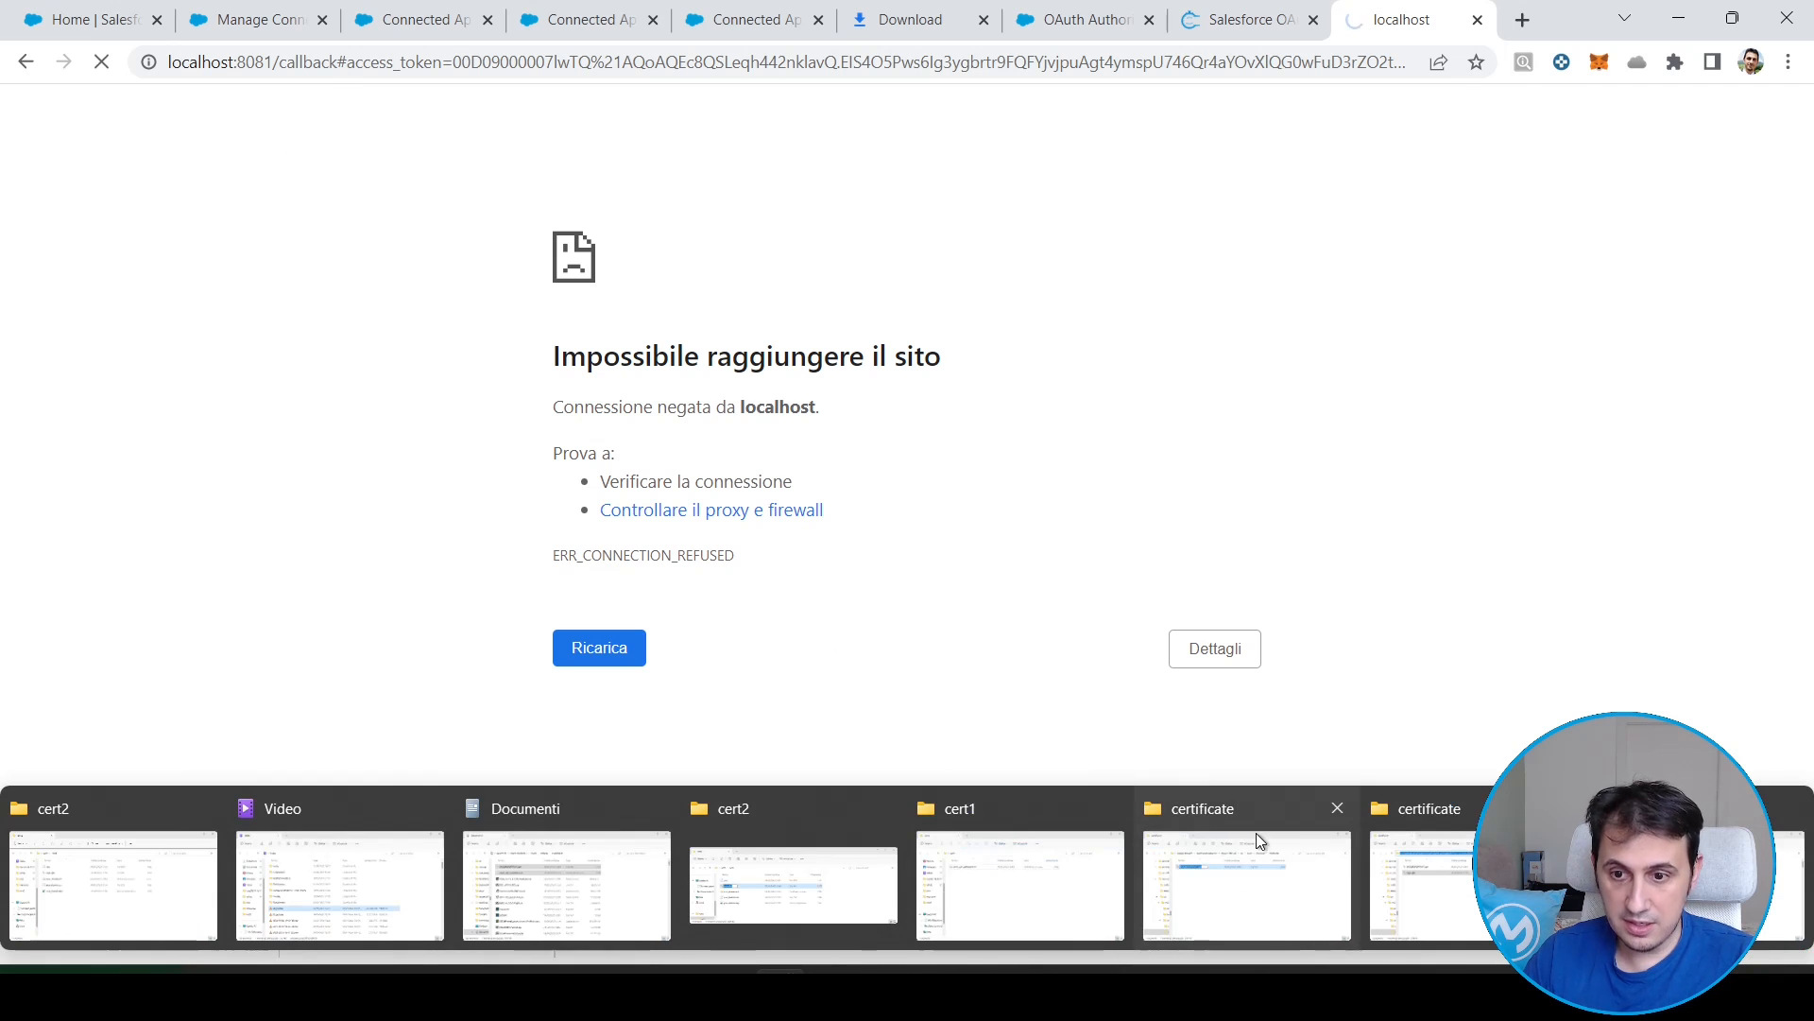
Test the Salesforce_scenario3_jwt connection in Anypoint Studio, confirm success, and save the config.
{"action": "left_click", "coordinate": [1092, 993]}
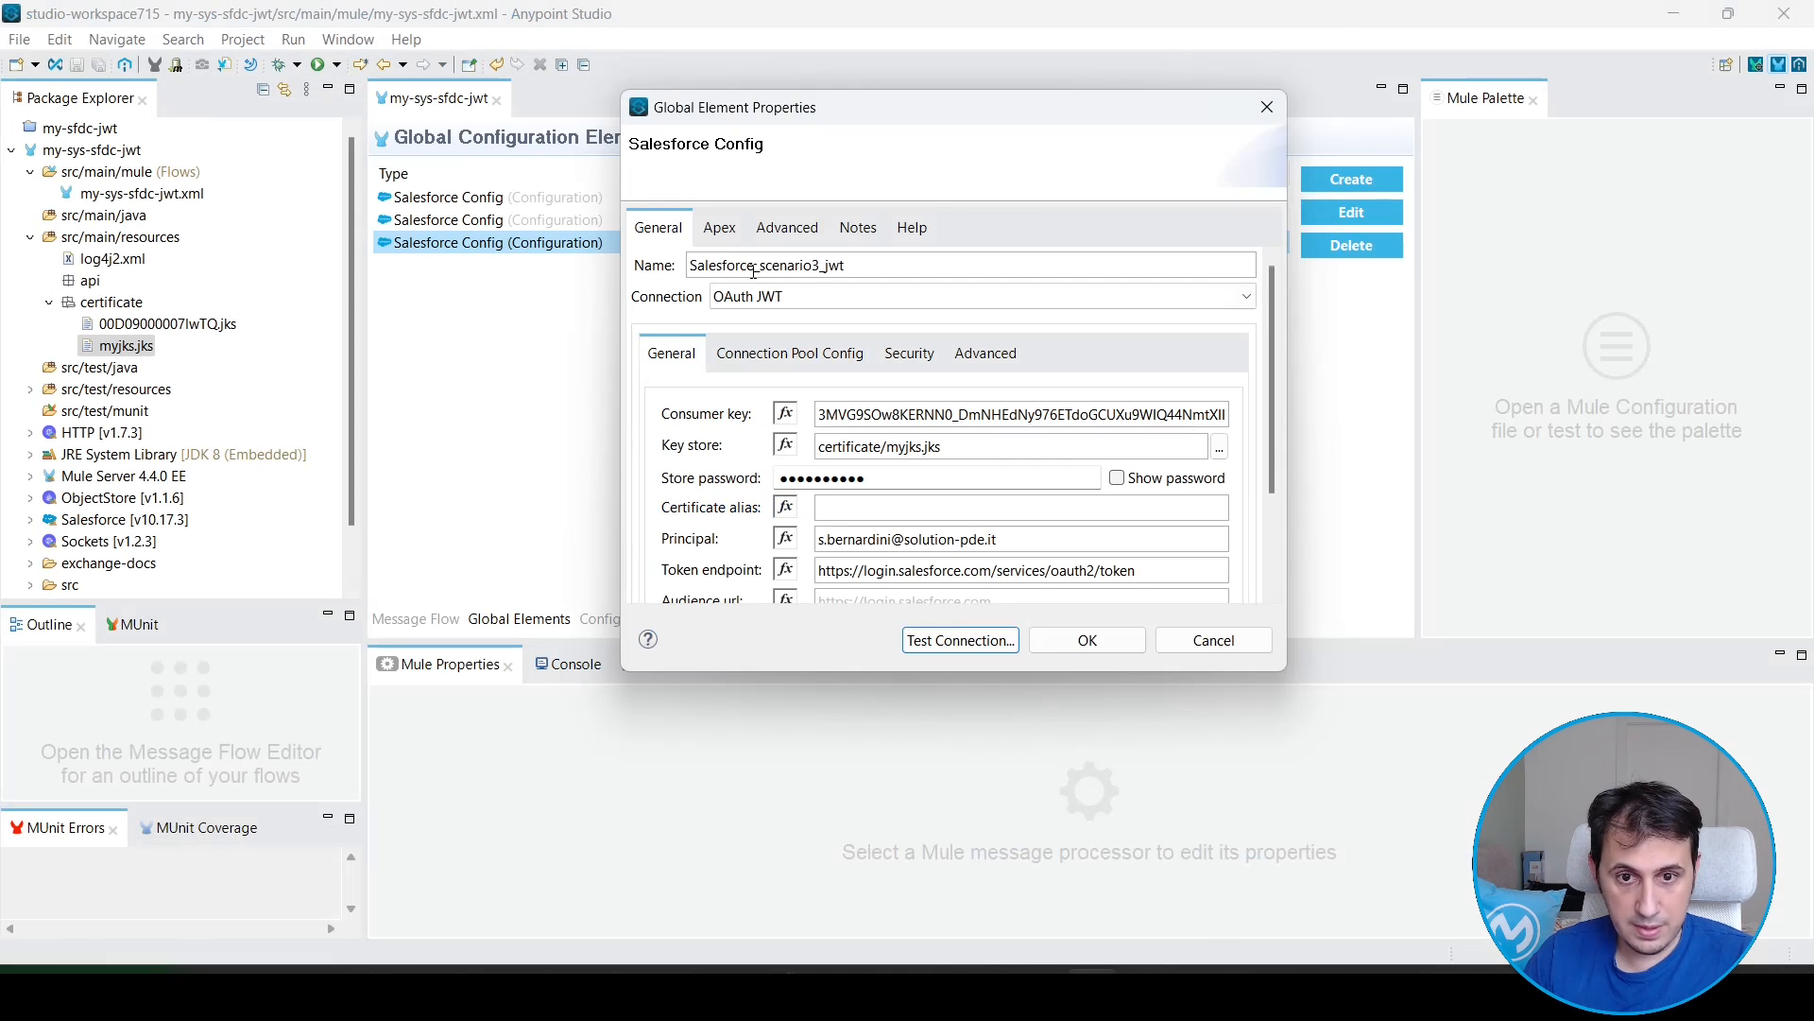
{"action": "left_click_drag", "start_coordinate": [853, 119], "coordinate": [826, 229]}
{"action": "left_click", "coordinate": [865, 756]}
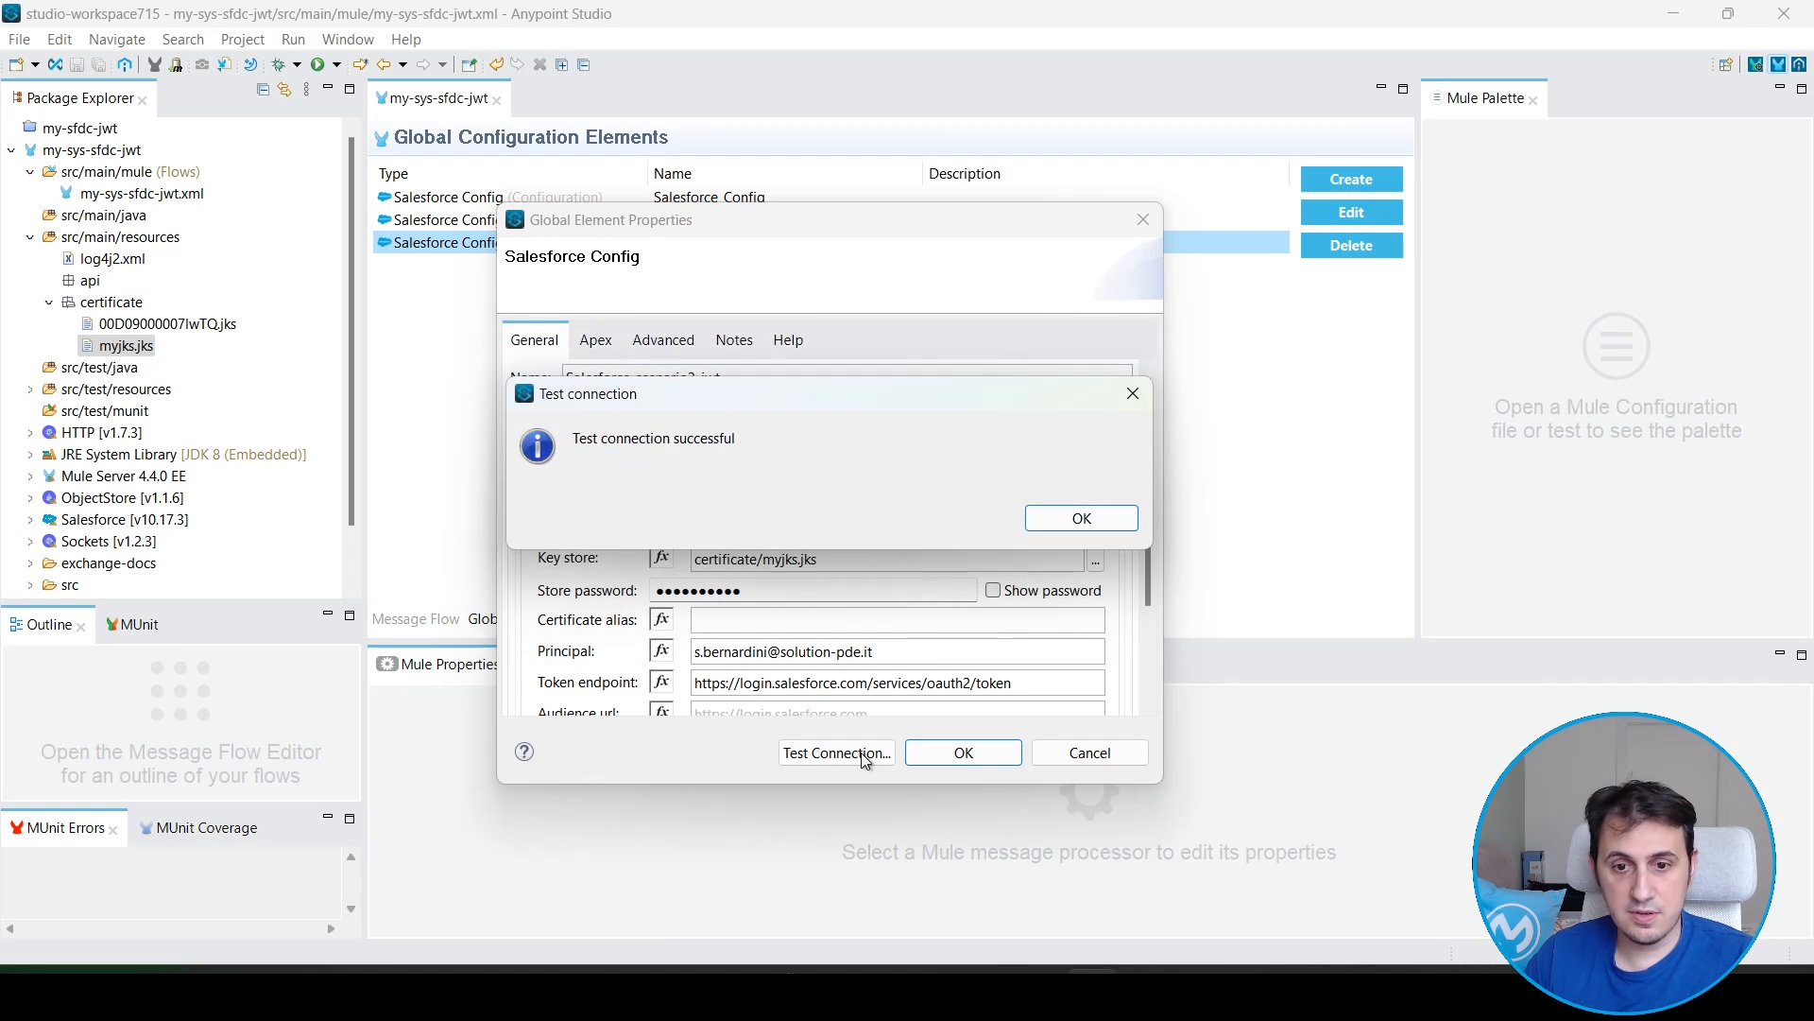
{"action": "left_click", "coordinate": [1108, 524]}
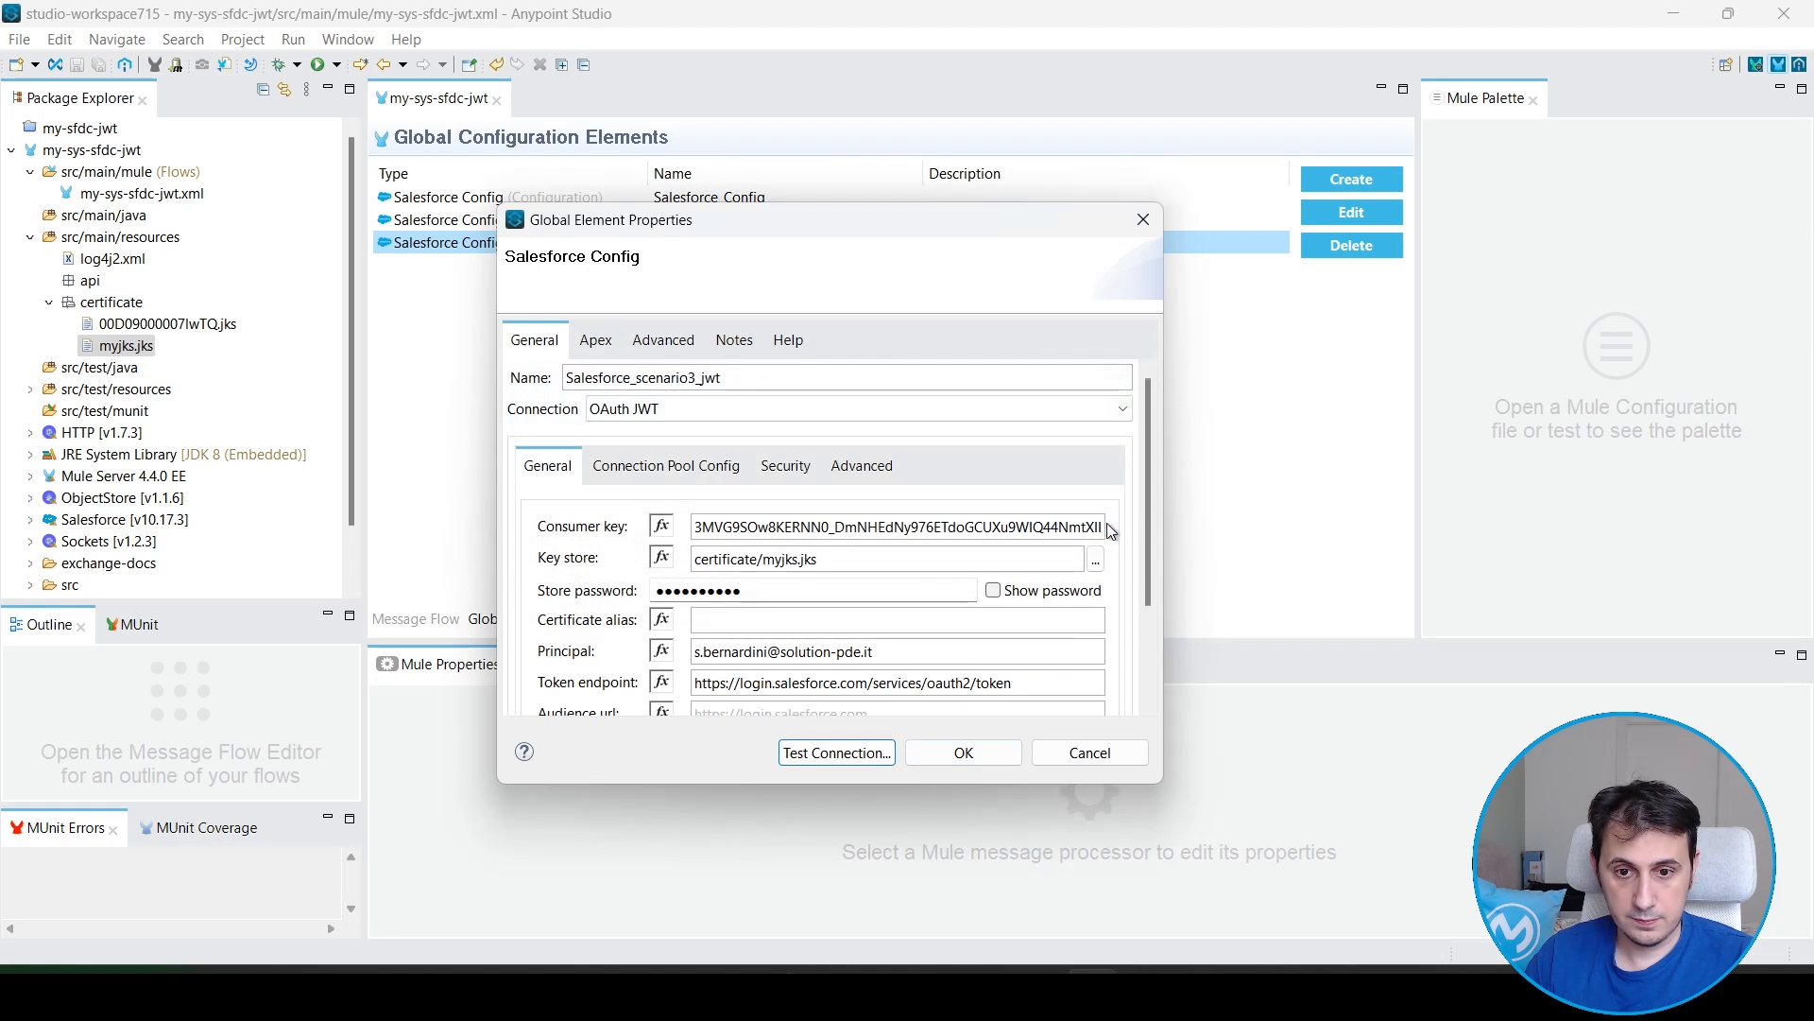
{"action": "left_click", "coordinate": [974, 759]}
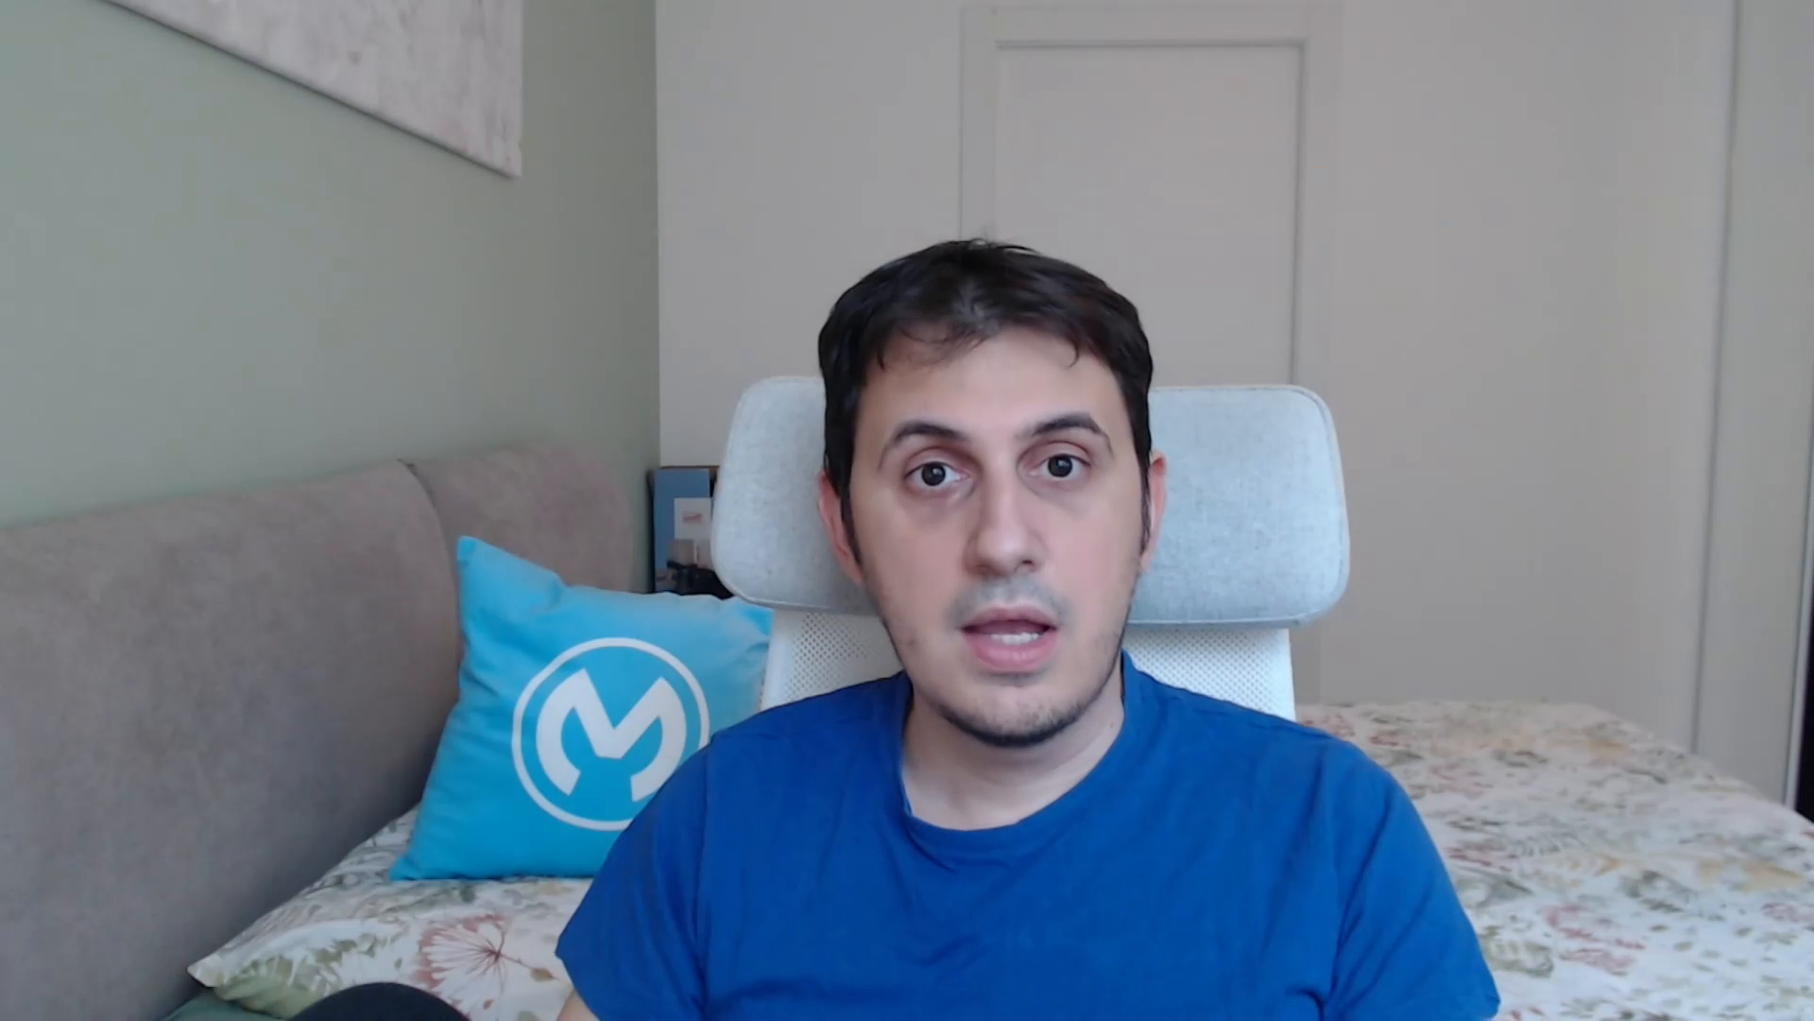